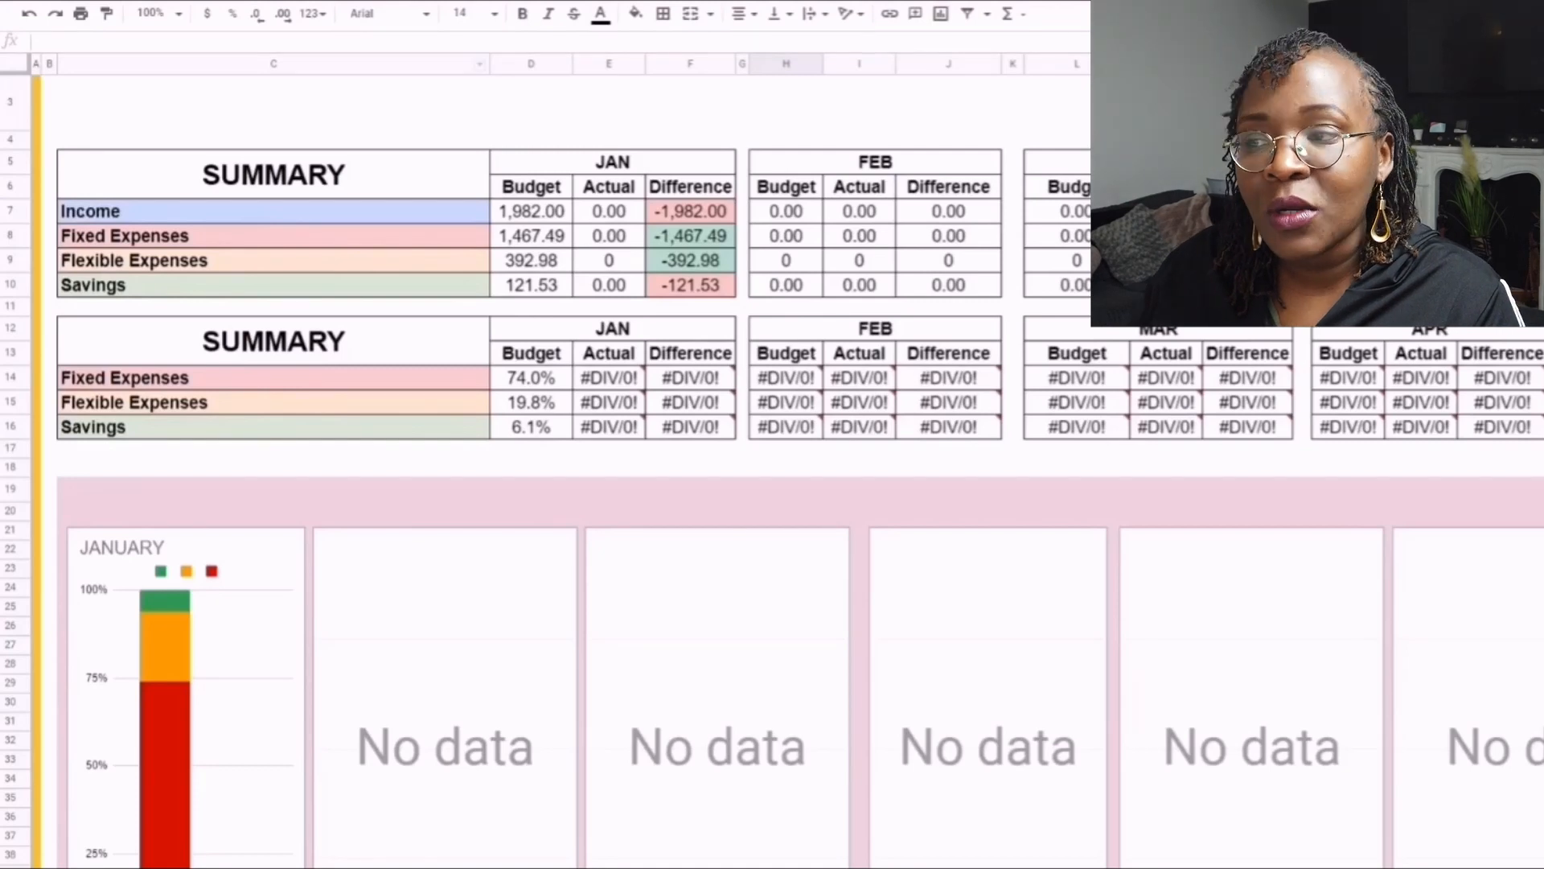
- Examine the January differences for Income and Fixed Expenses in the upper summary table, keeping the sheet at 100% zoom
{"action": "left_click", "coordinate": [157, 13]}
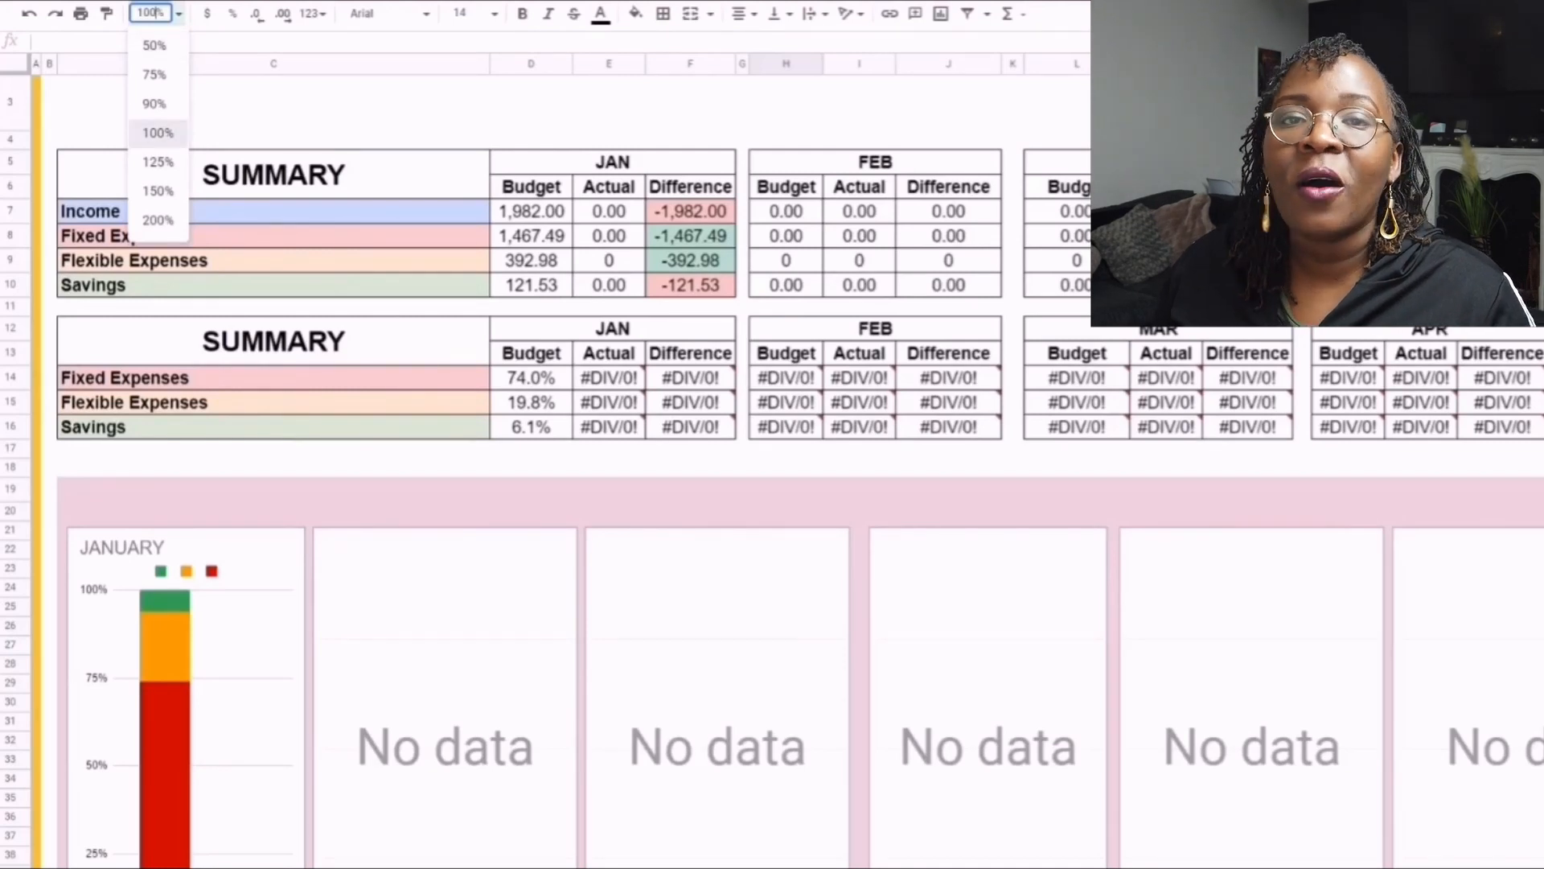
{"action": "left_click", "coordinate": [158, 133]}
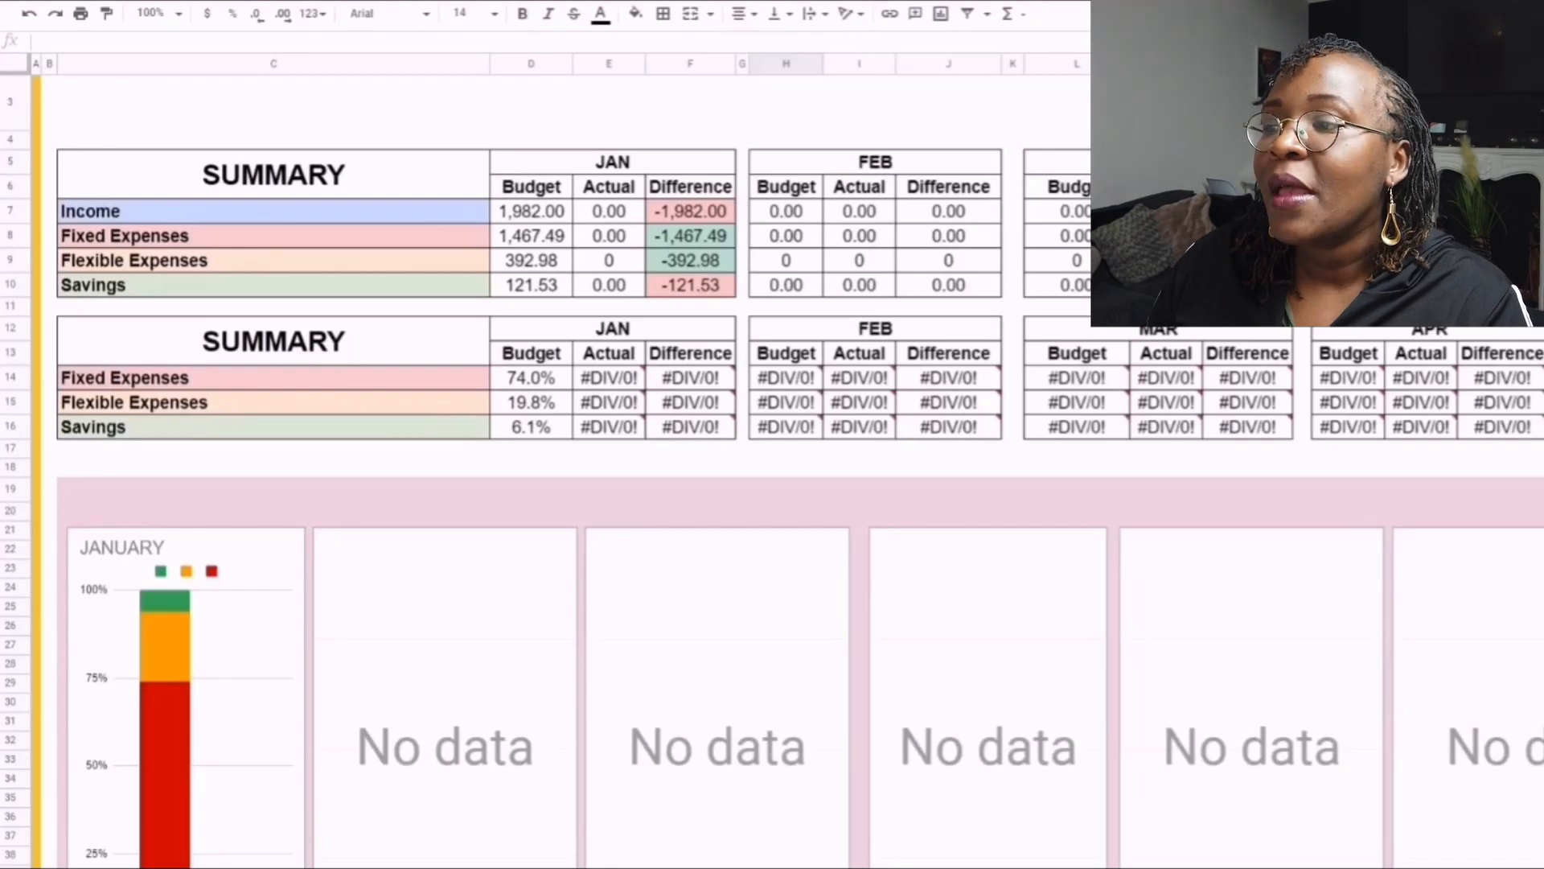
{"action": "left_click", "coordinate": [690, 211]}
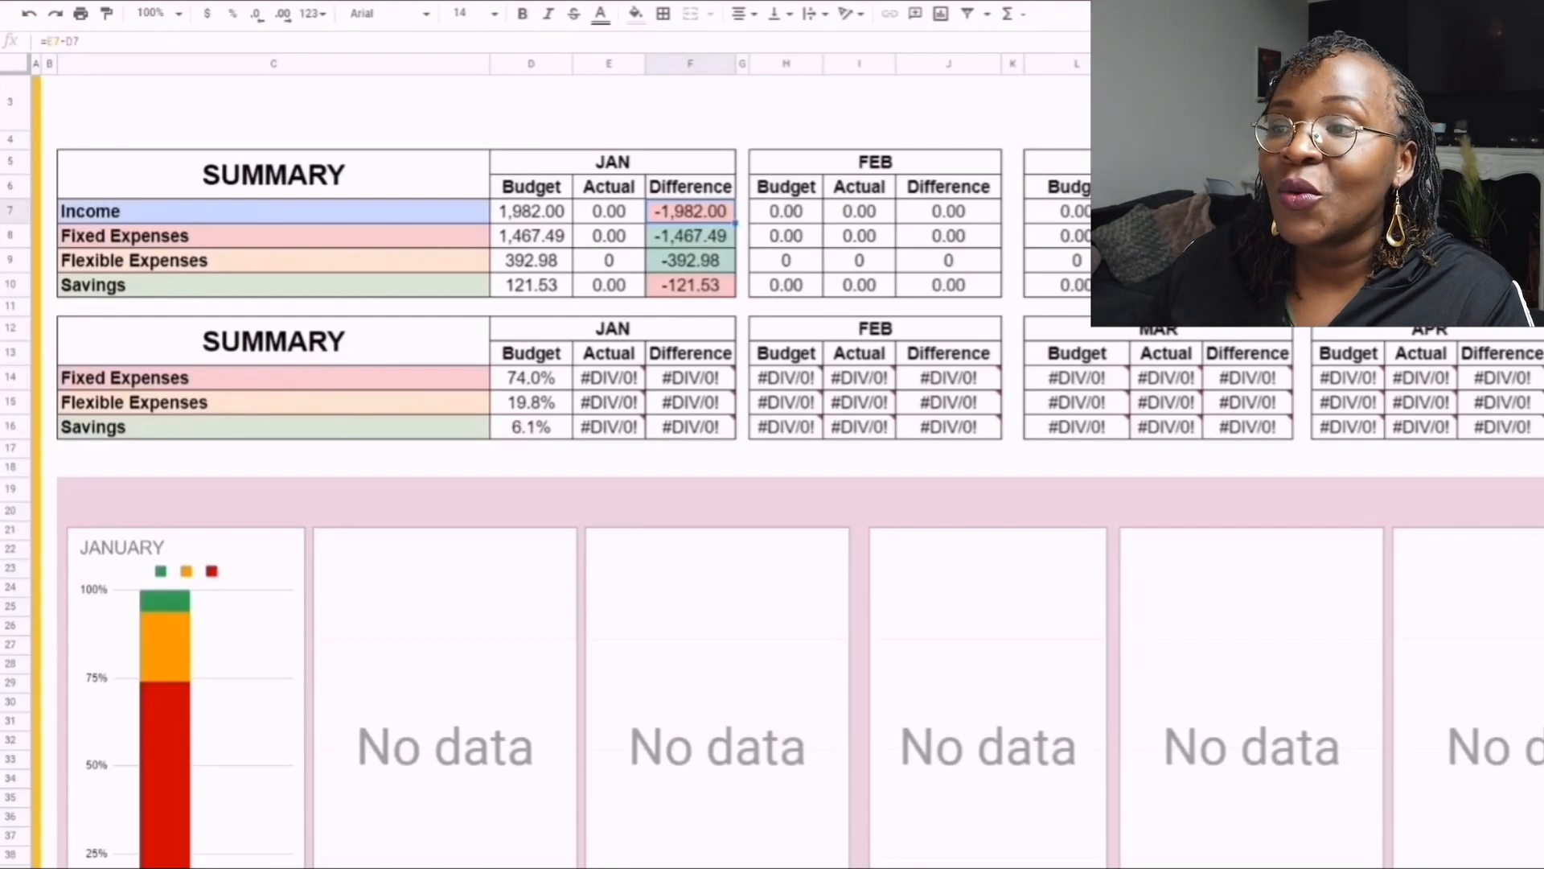
{"action": "left_click", "coordinate": [690, 236]}
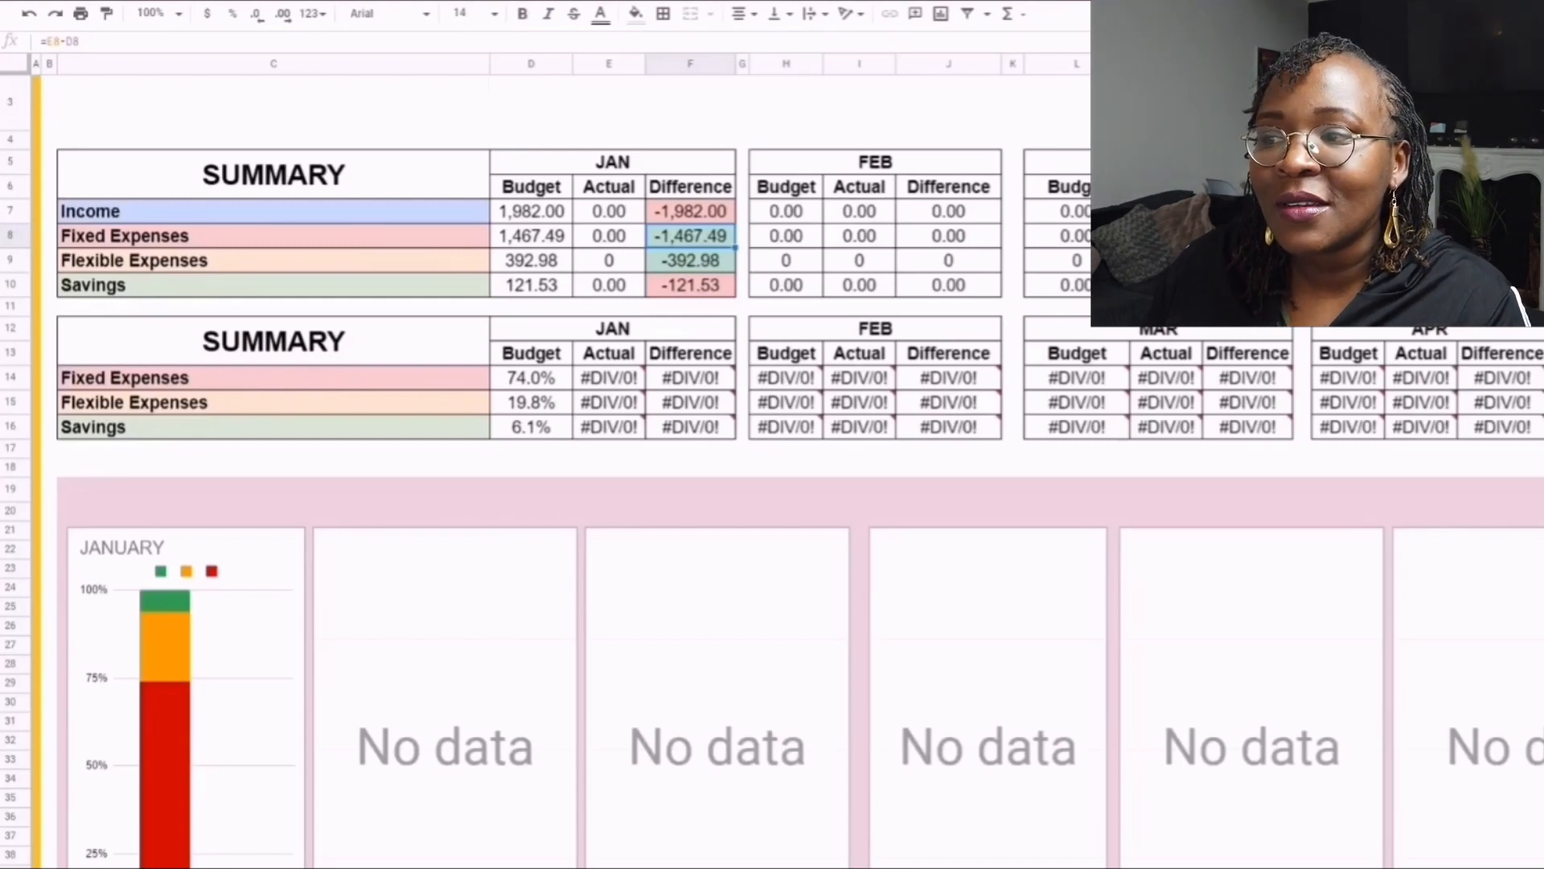
- Bring the Income section into view and set the sheet zoom to 125%
{"action": "scroll", "coordinate": [797, 378], "scroll_direction": "down", "scroll_amount": 2}
{"action": "scroll", "coordinate": [796, 378], "scroll_direction": "down", "scroll_amount": 1}
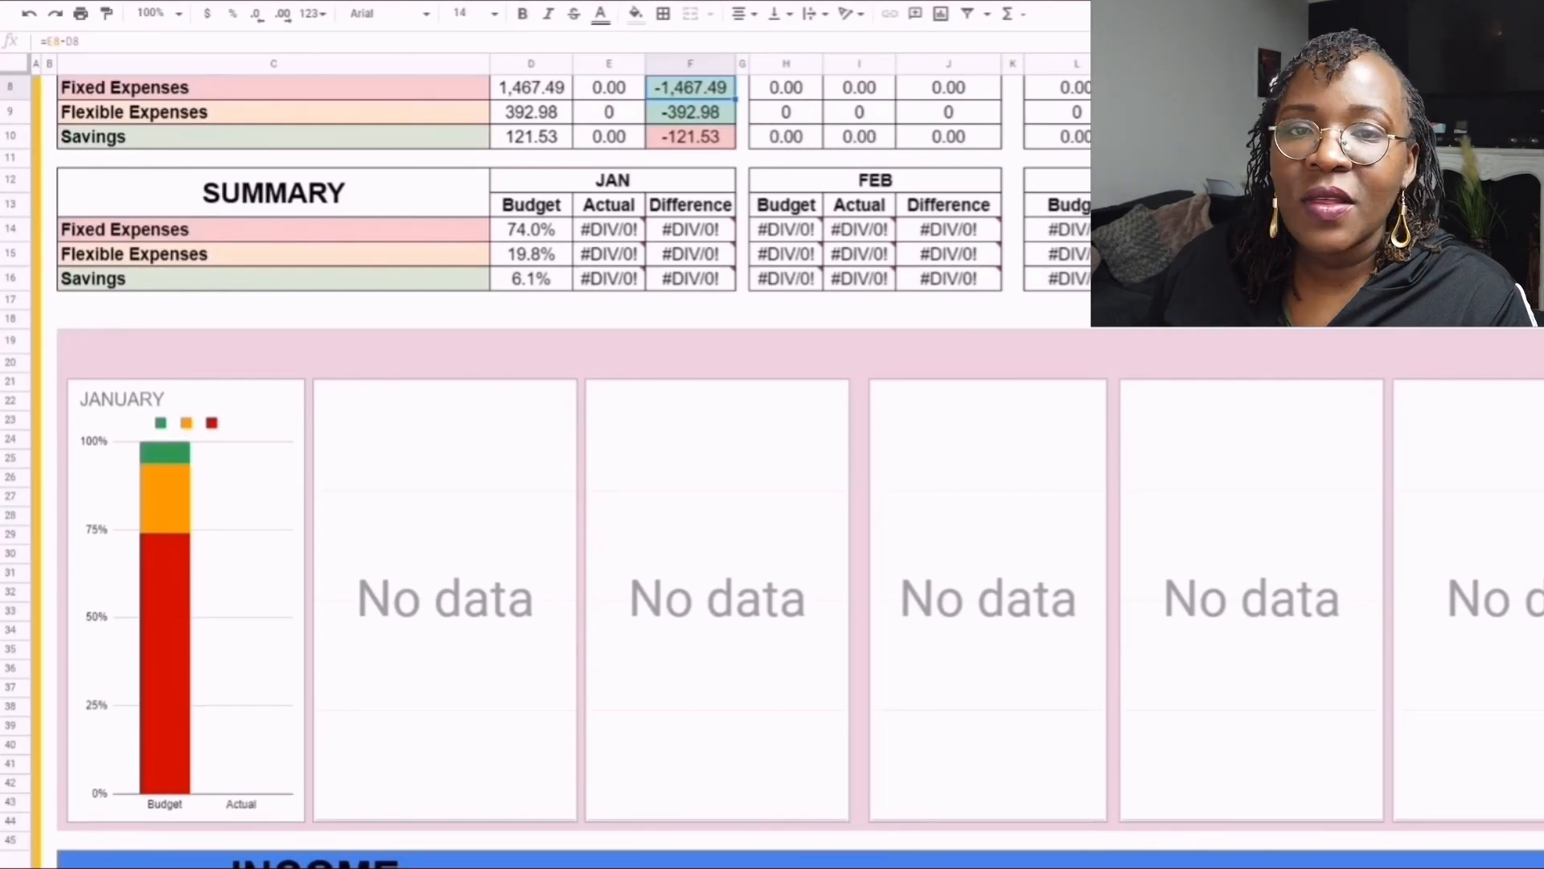
{"action": "scroll", "coordinate": [797, 482], "scroll_direction": "down", "scroll_amount": 4}
{"action": "scroll", "coordinate": [796, 482], "scroll_direction": "down", "scroll_amount": 6}
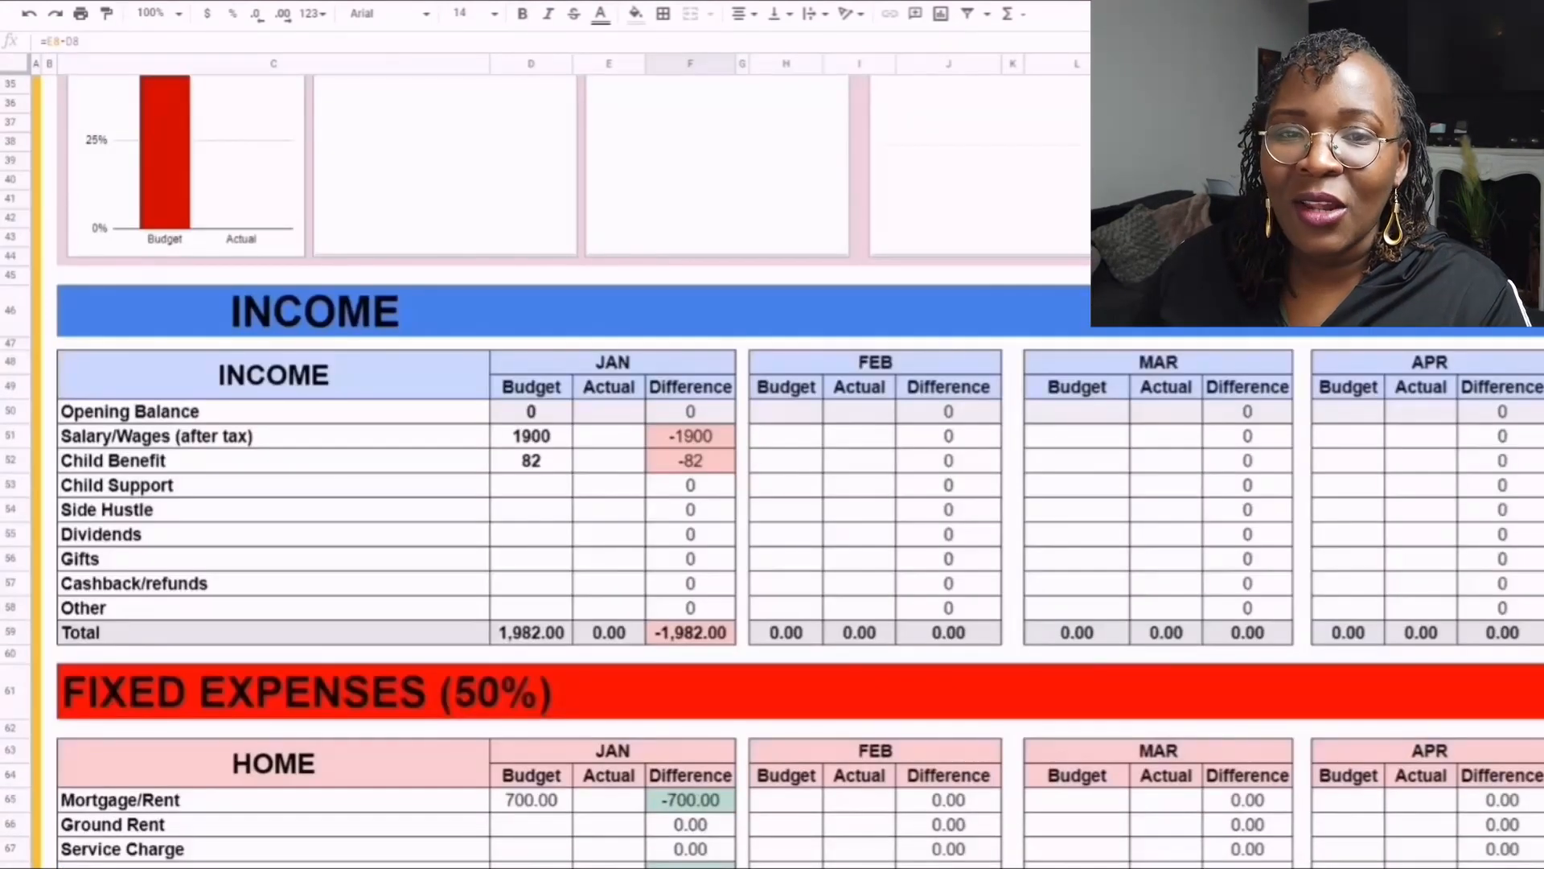
{"action": "scroll", "coordinate": [796, 482], "scroll_direction": "down", "scroll_amount": 1}
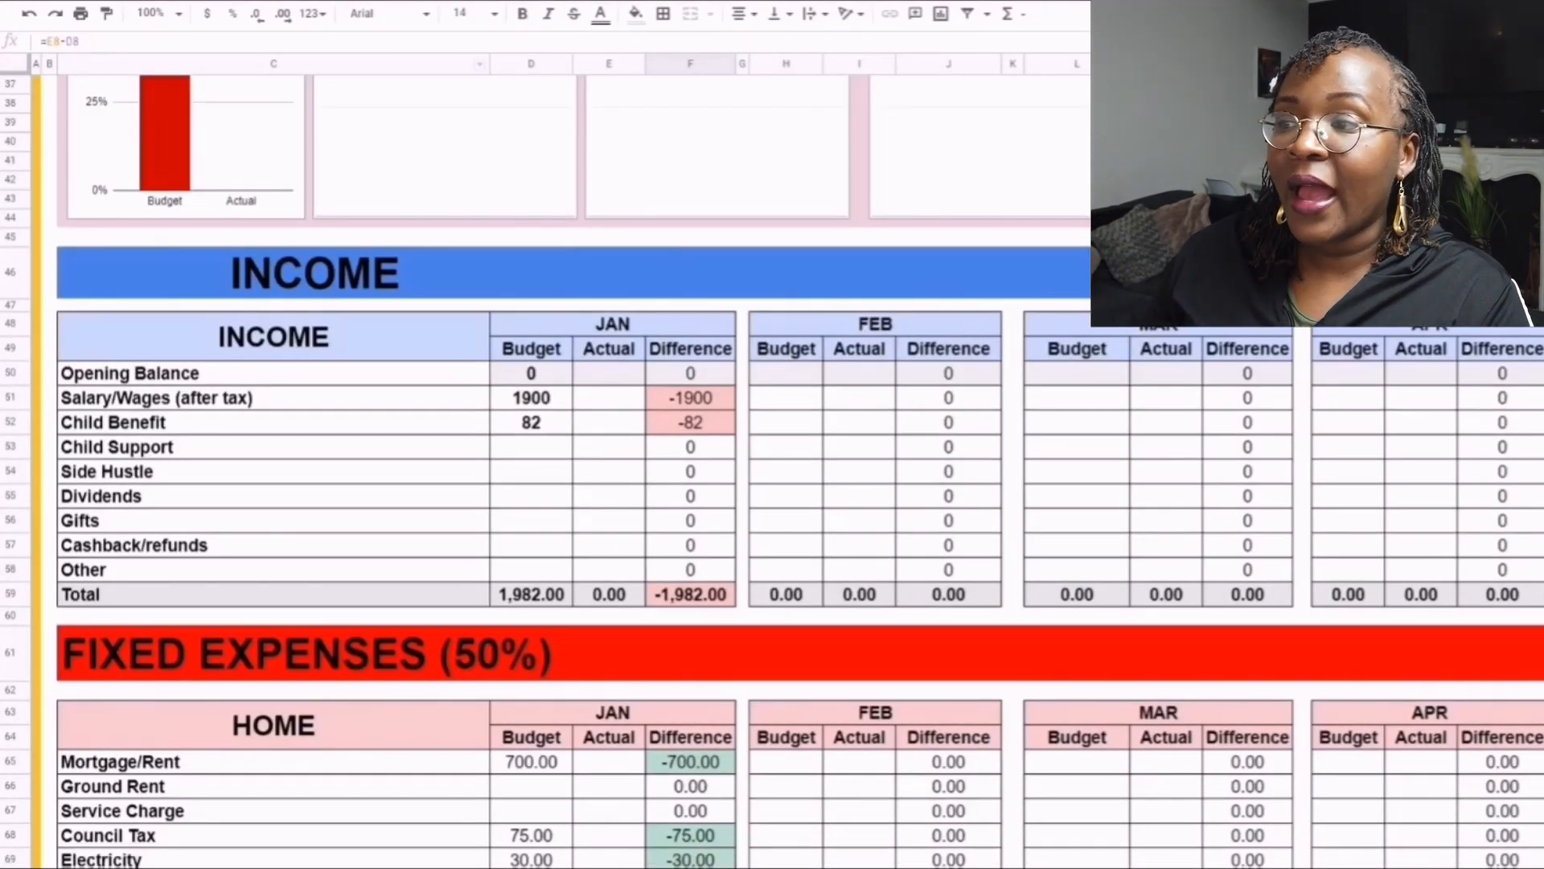
{"action": "left_click", "coordinate": [164, 13]}
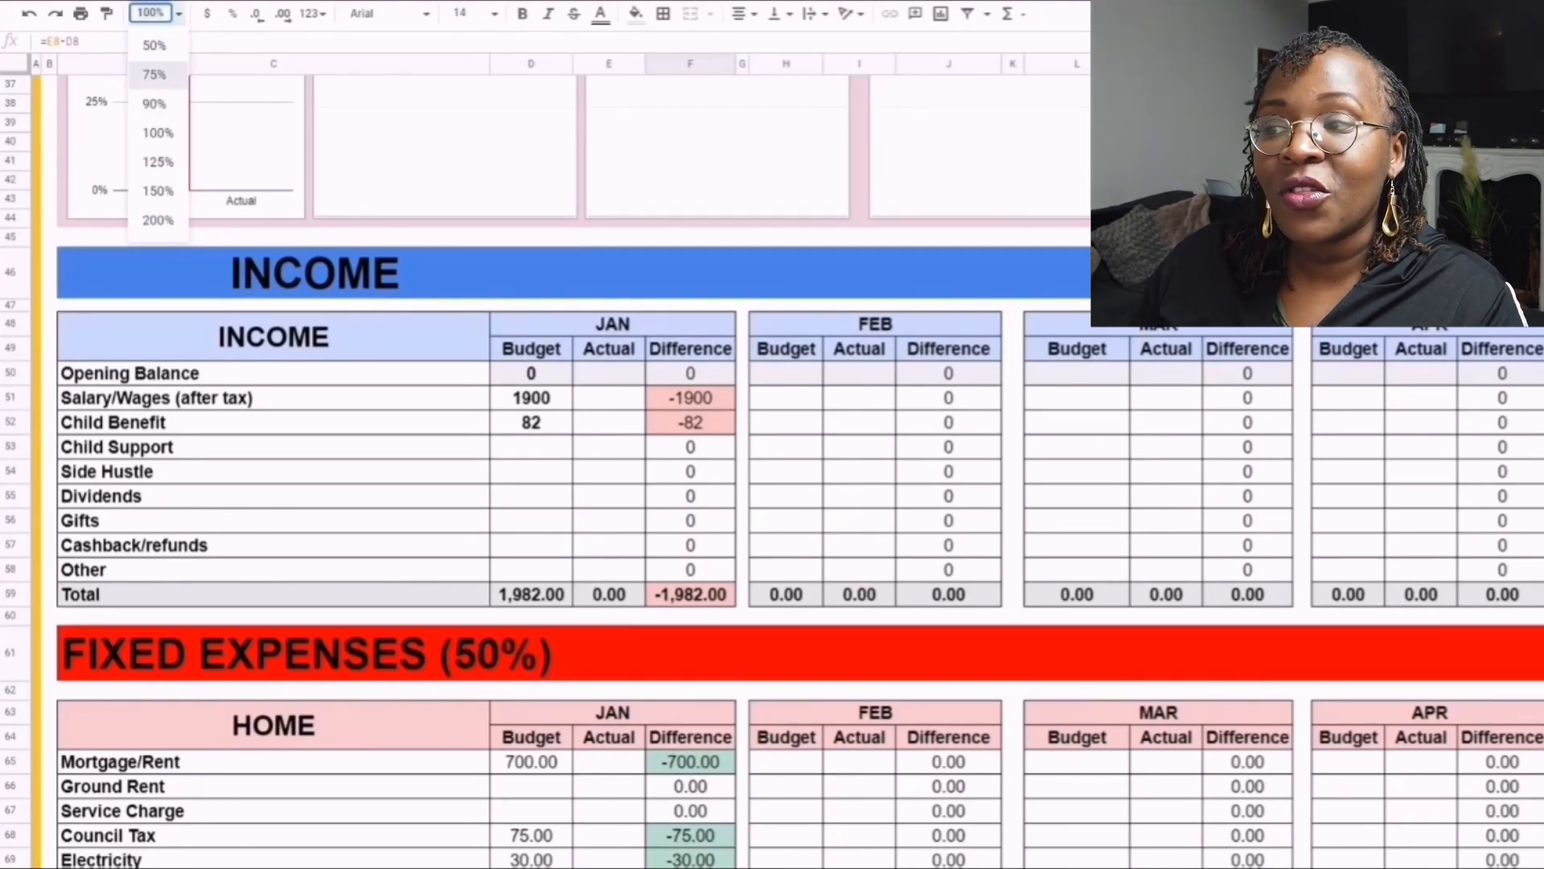
{"action": "left_click", "coordinate": [153, 74]}
{"action": "left_click", "coordinate": [153, 13]}
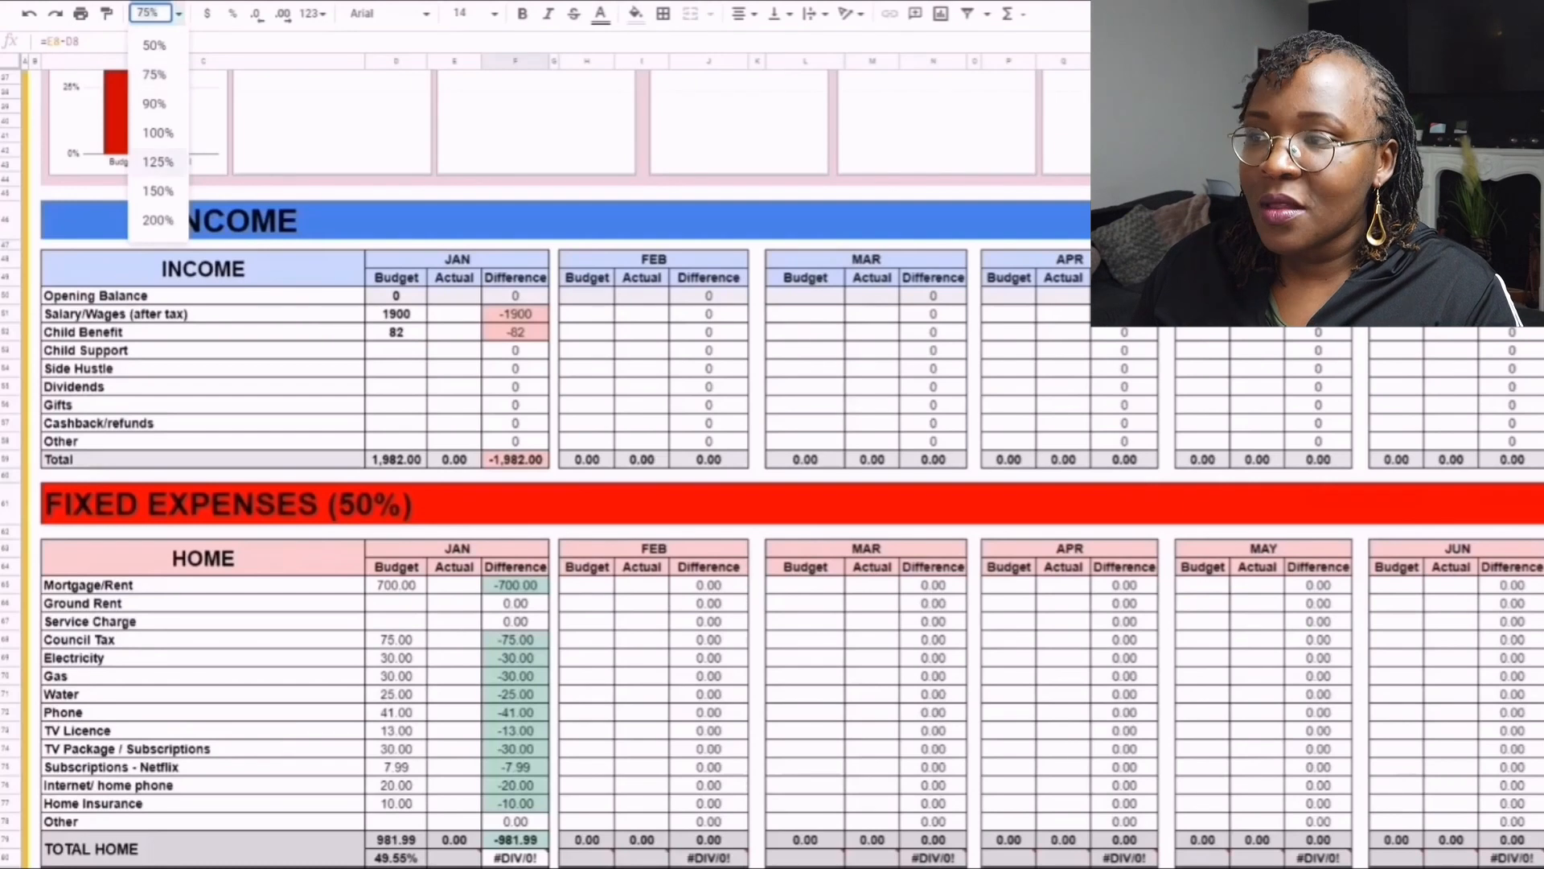
{"action": "left_click", "coordinate": [158, 162]}
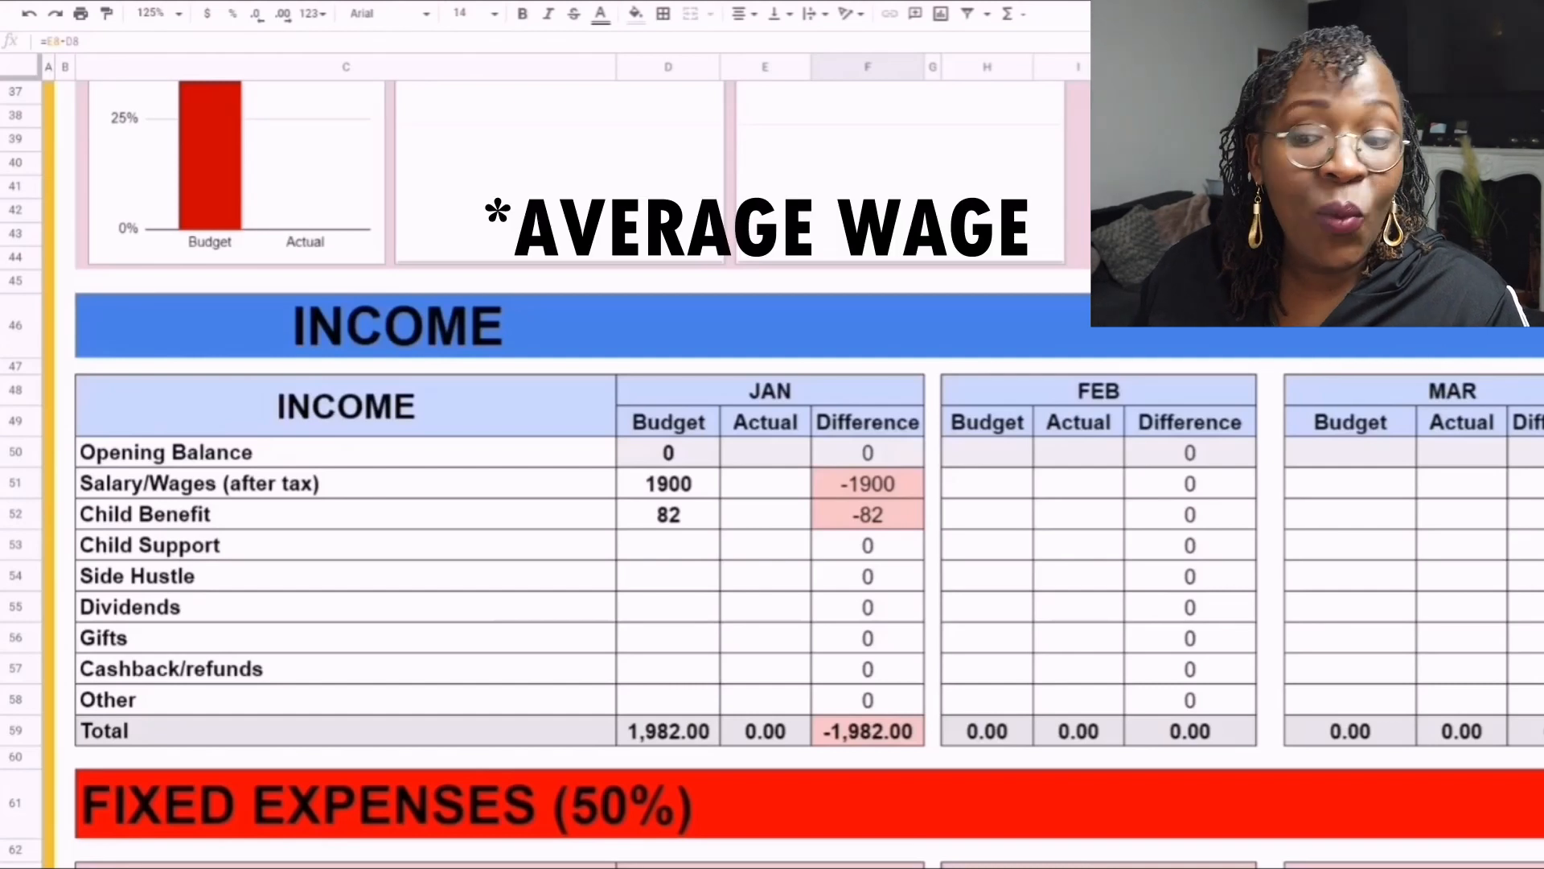
- Examine the January budget entries for Salary/Wages (after tax) and Child Benefit in the Income table
{"action": "scroll", "coordinate": [772, 491], "scroll_direction": "down", "scroll_amount": 1}
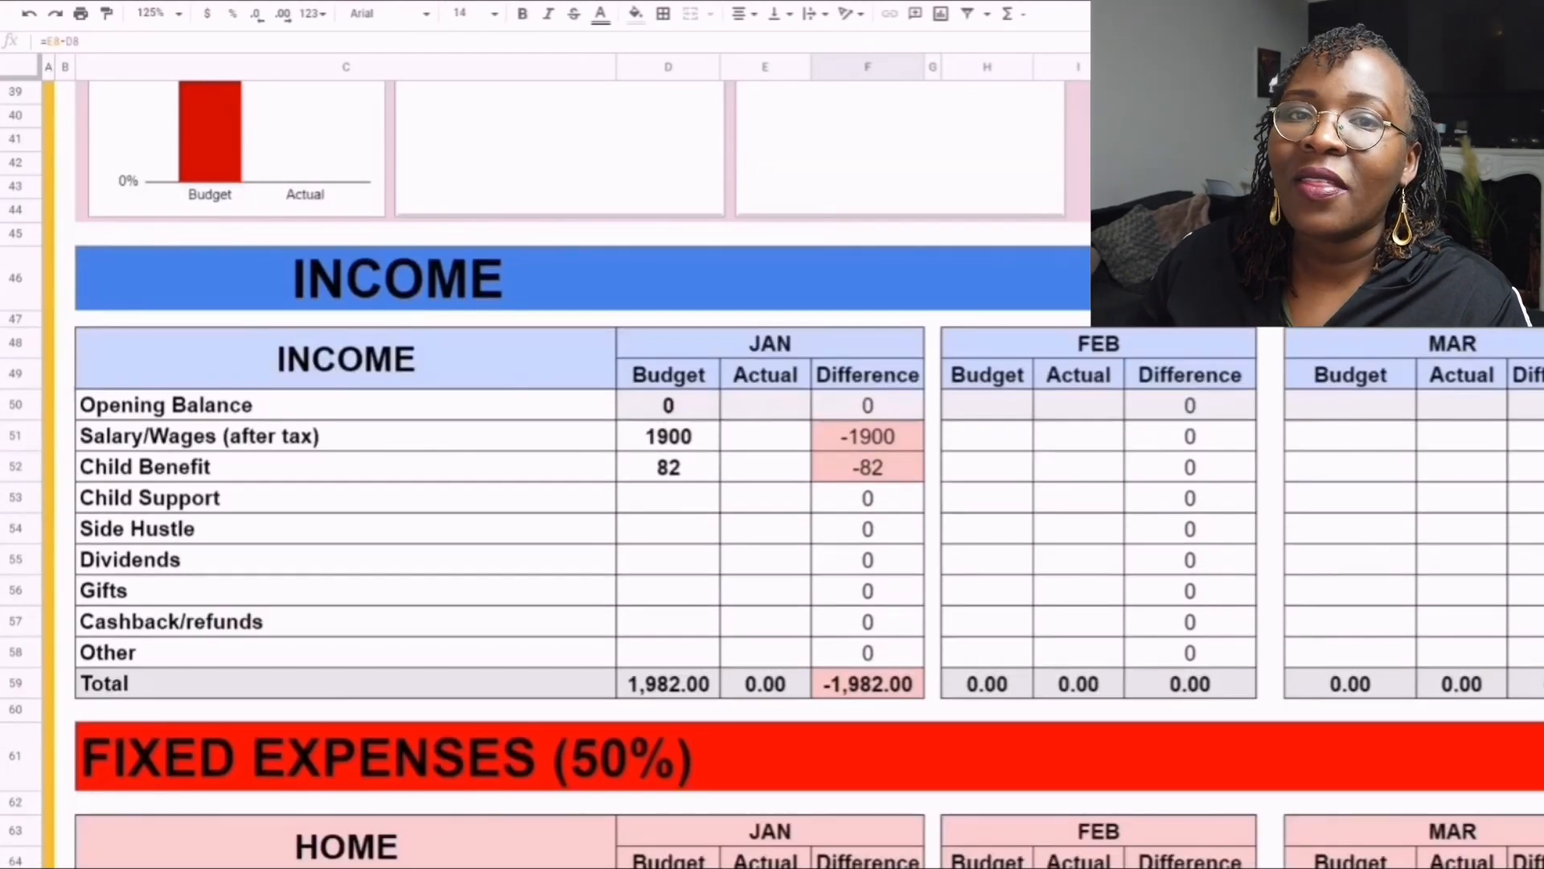
{"action": "scroll", "coordinate": [772, 490], "scroll_direction": "down", "scroll_amount": 1}
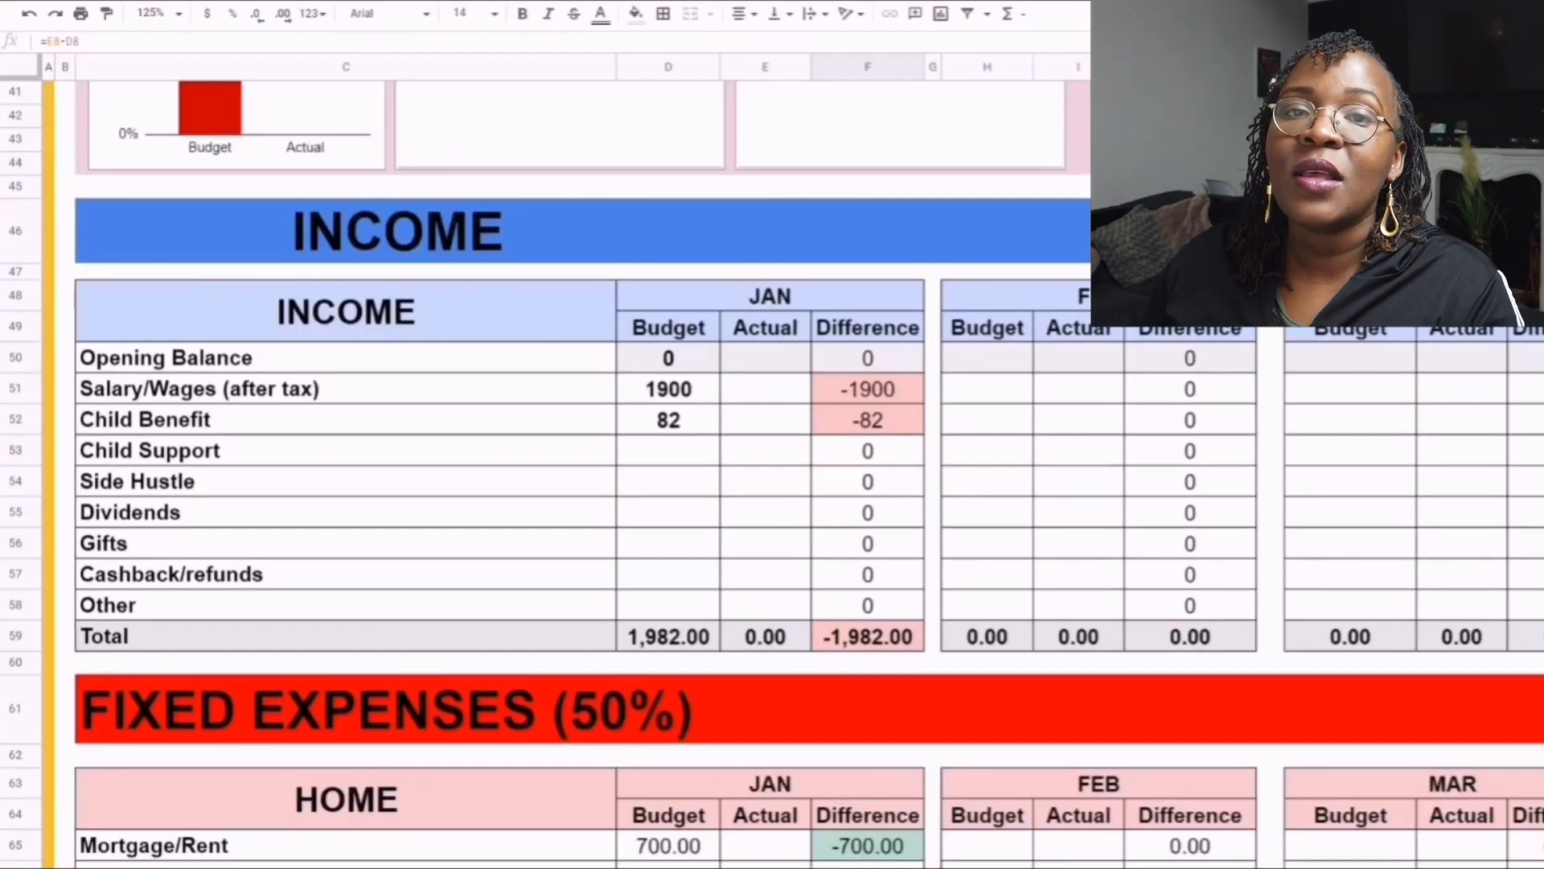
{"action": "scroll", "coordinate": [772, 490], "scroll_direction": "down", "scroll_amount": 1}
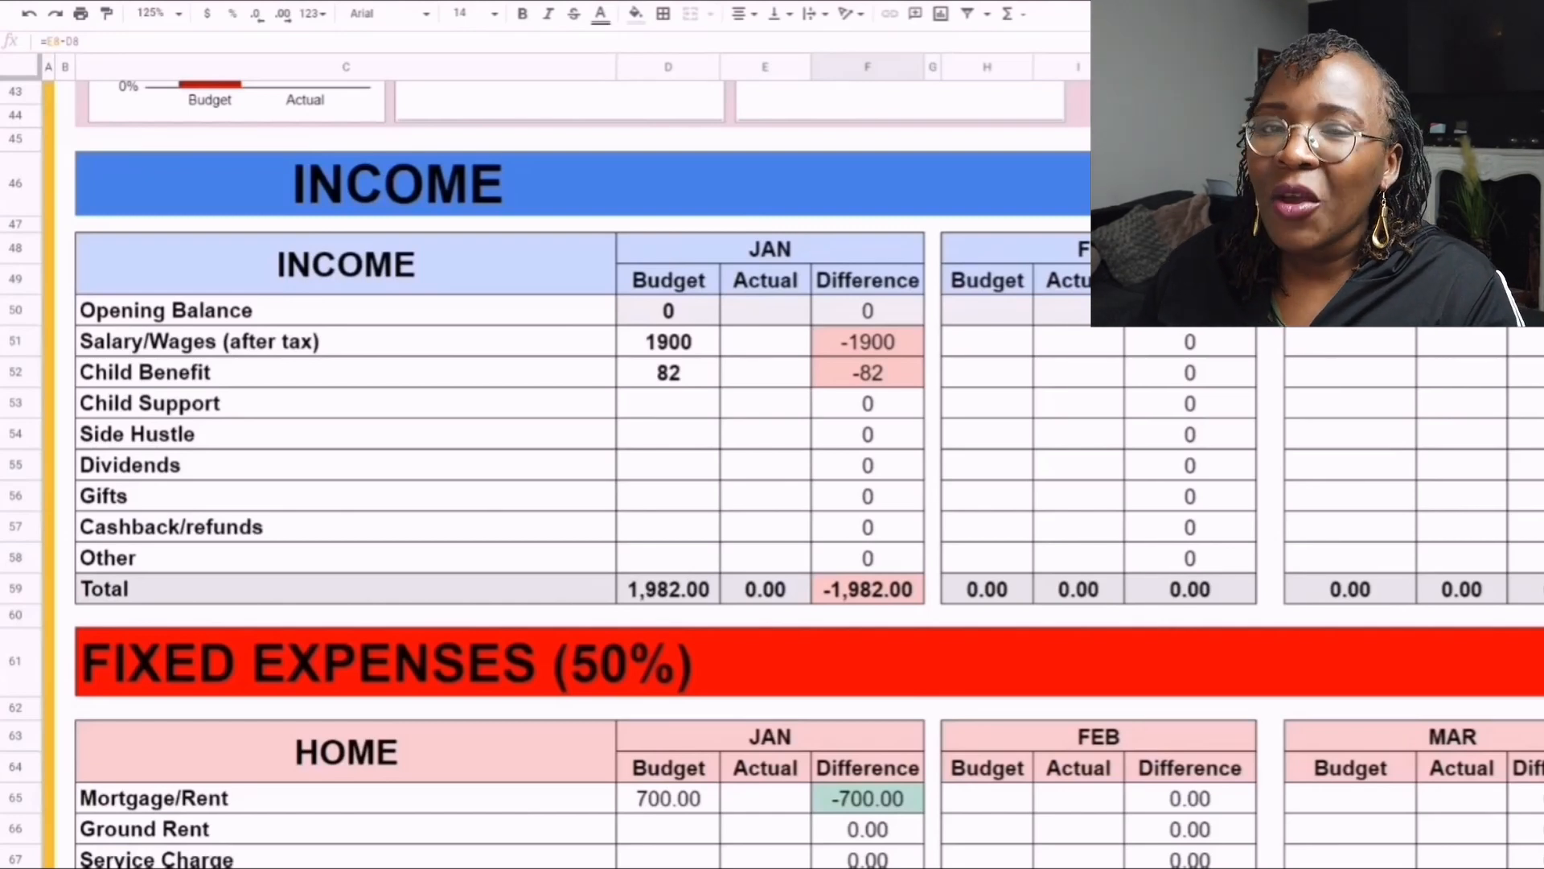
{"action": "left_click", "coordinate": [345, 341]}
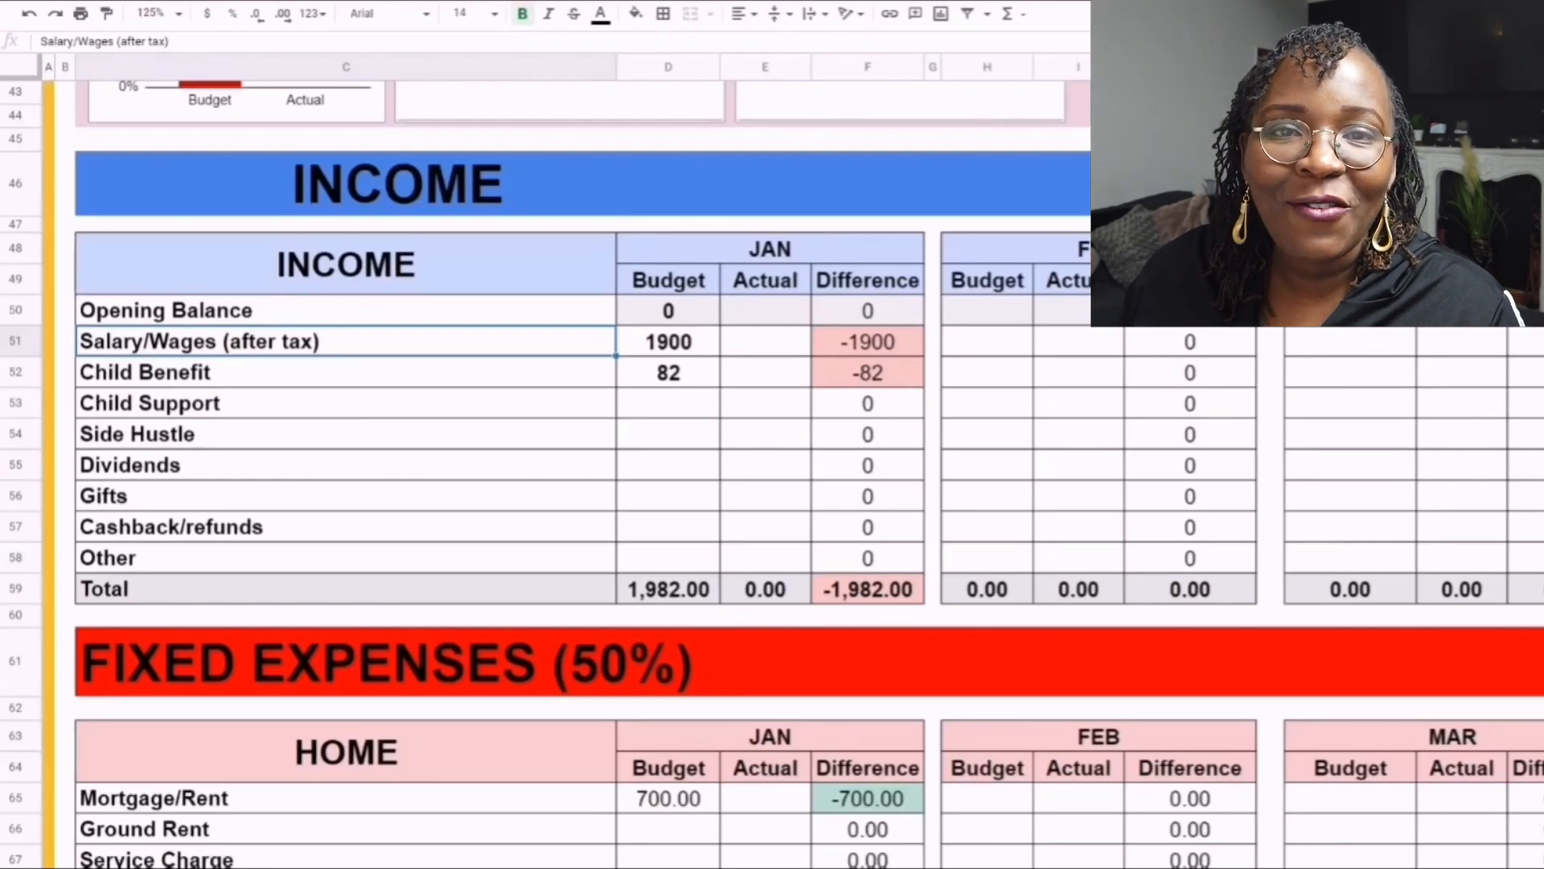
{"action": "left_click", "coordinate": [669, 342]}
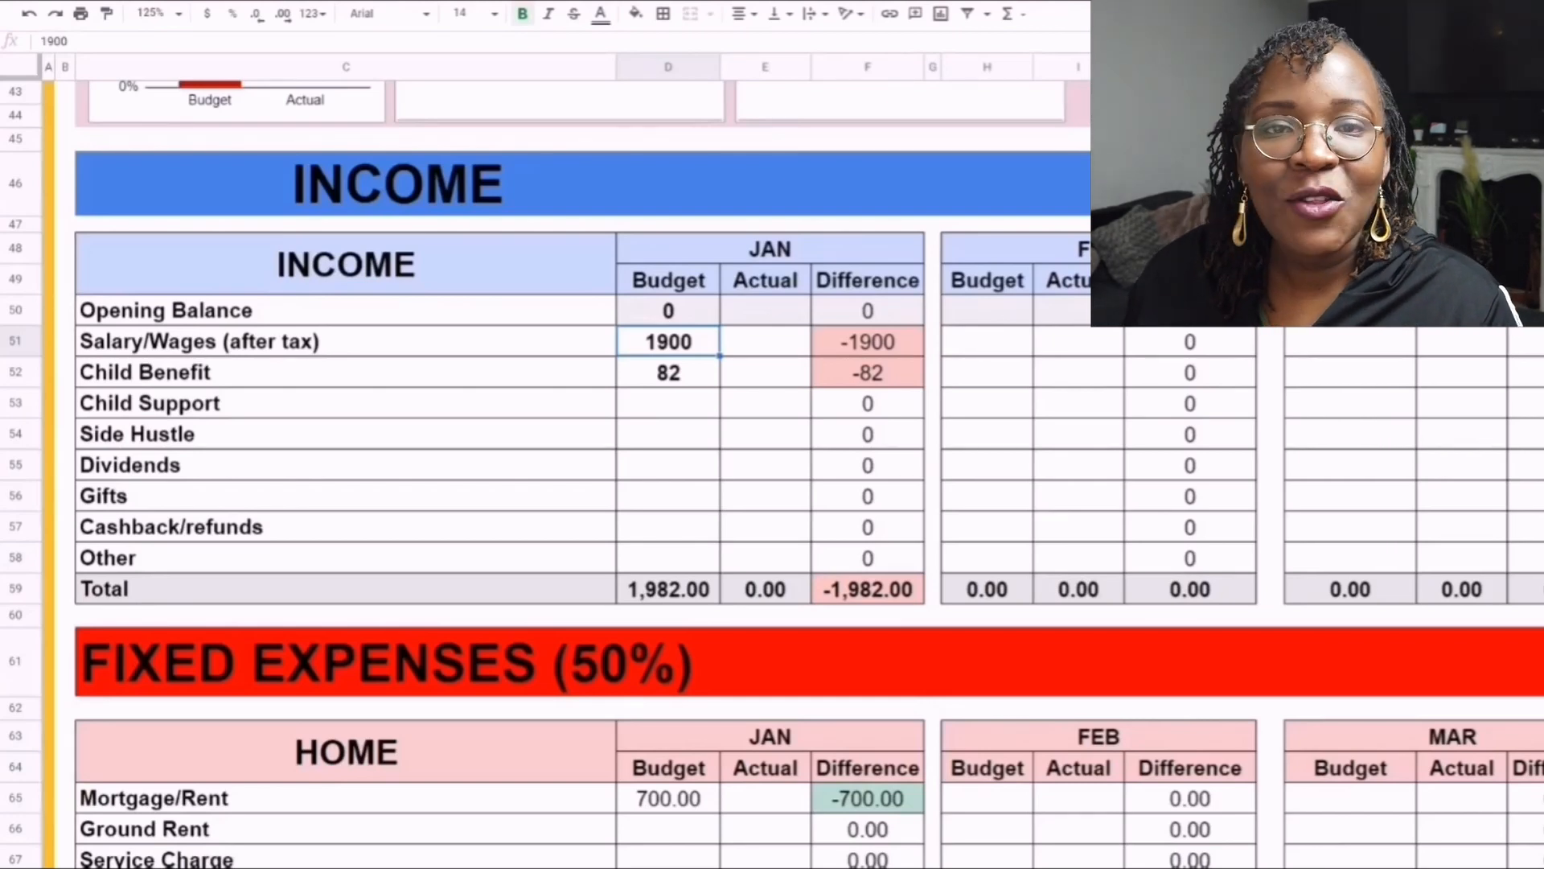
{"action": "left_click", "coordinate": [669, 372]}
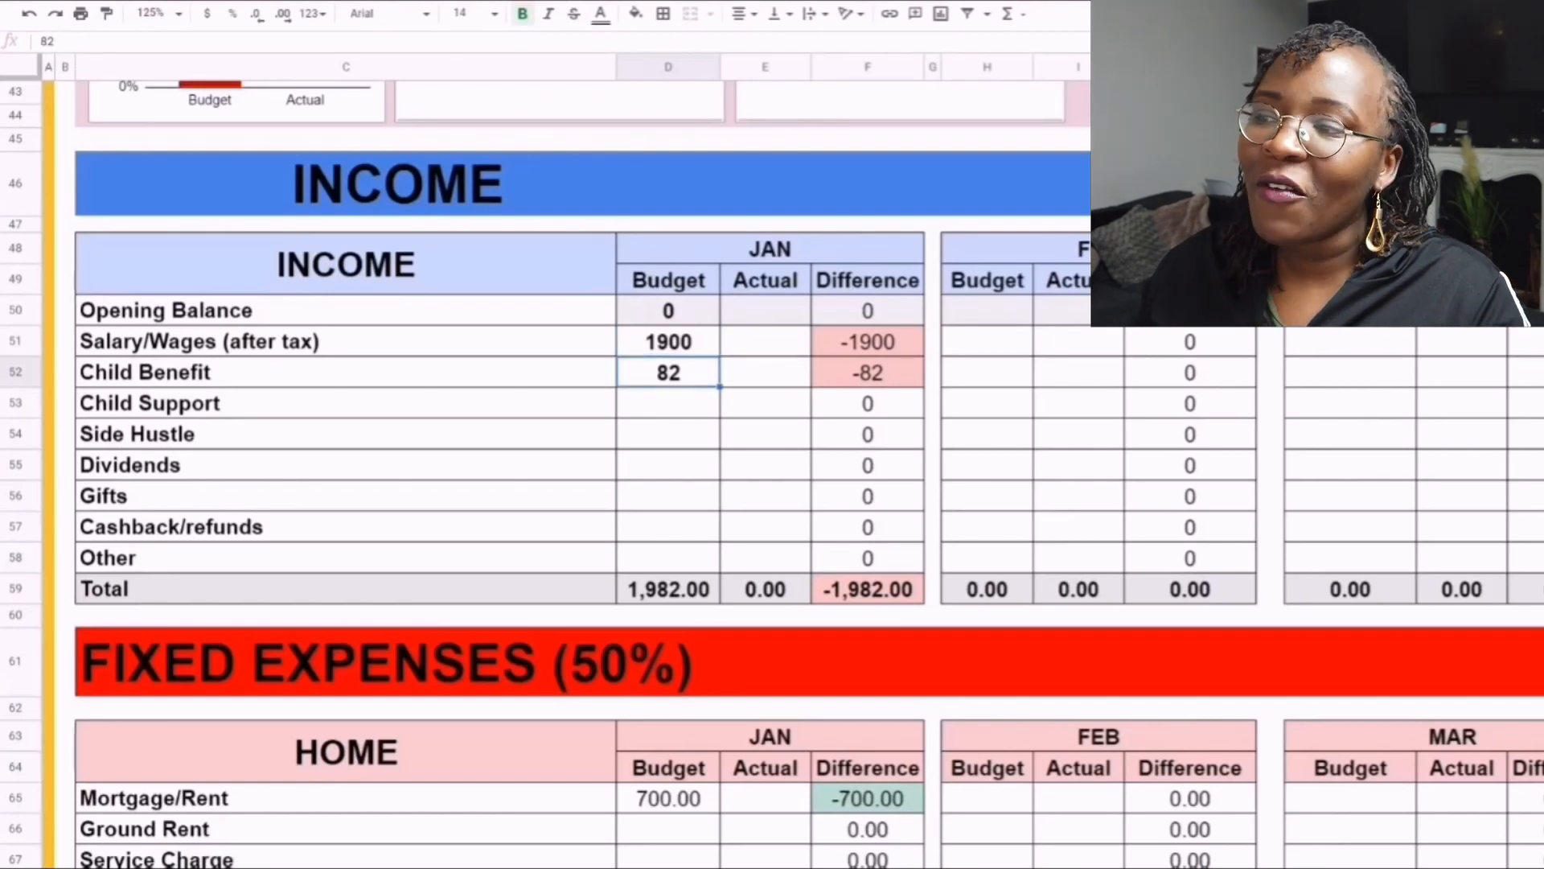
{"action": "left_click", "coordinate": [346, 372]}
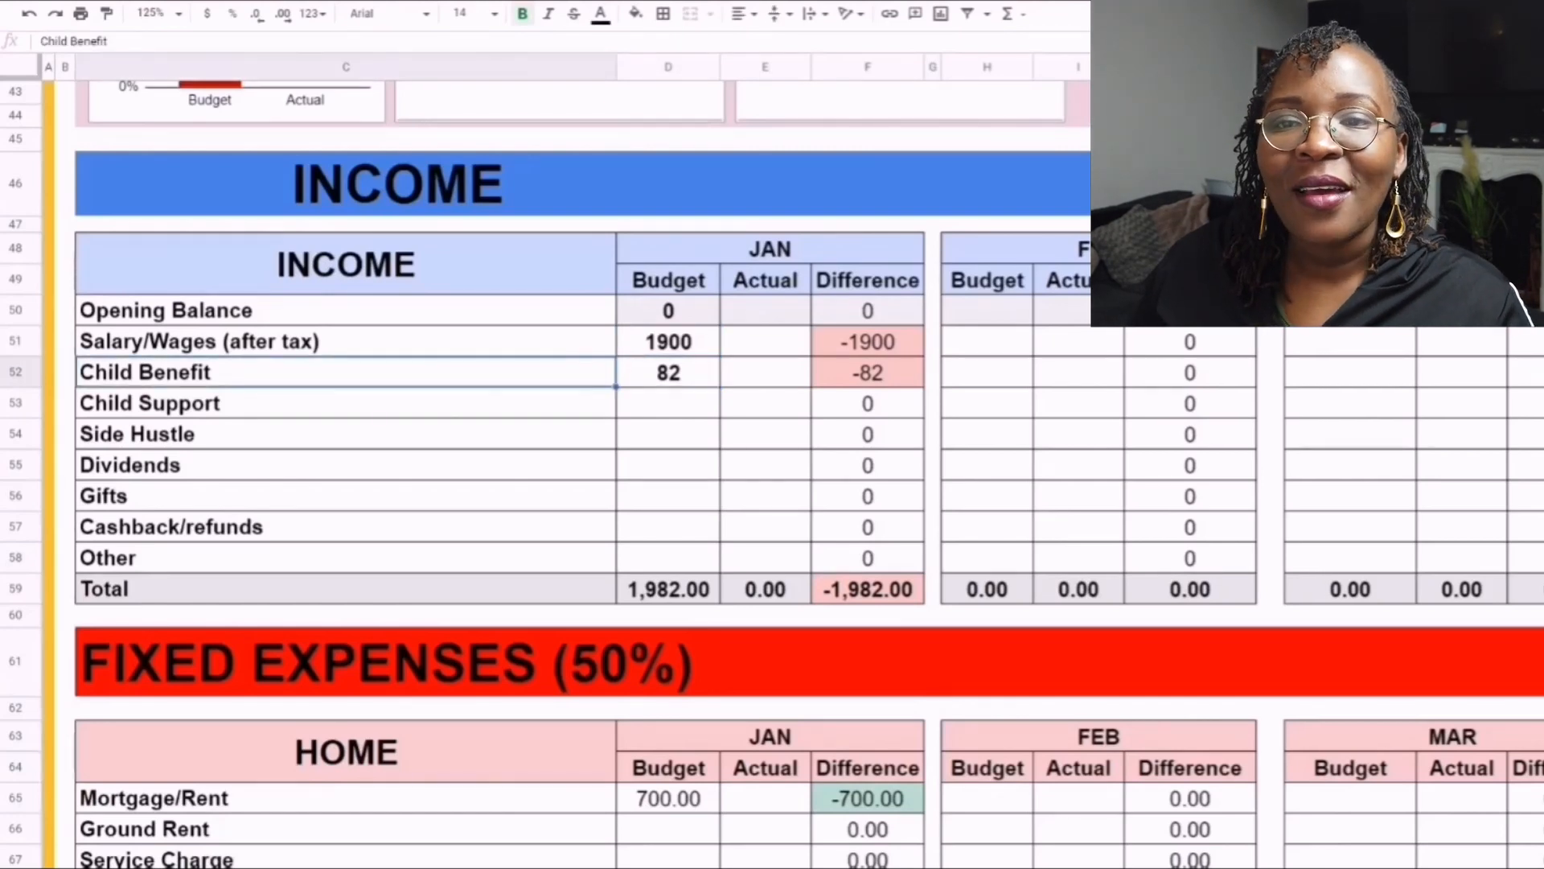
{"action": "left_click", "coordinate": [668, 372]}
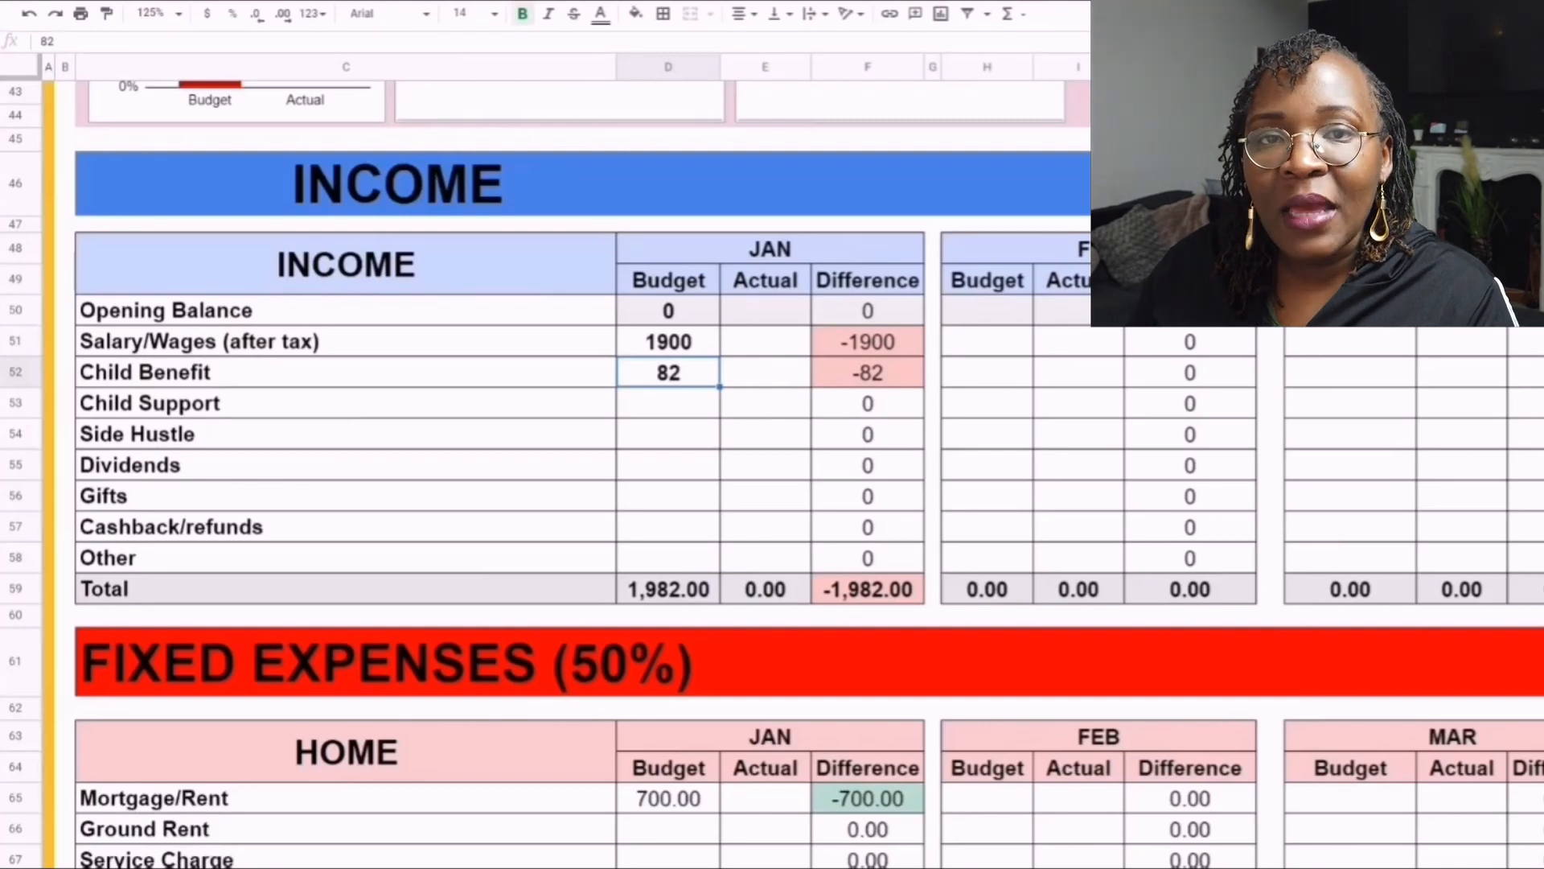
- Review the remaining income categories from Child Support to Gifts and the January Difference column
{"action": "left_click_drag", "start_coordinate": [346, 310], "coordinate": [346, 557]}
{"action": "left_click", "coordinate": [346, 403]}
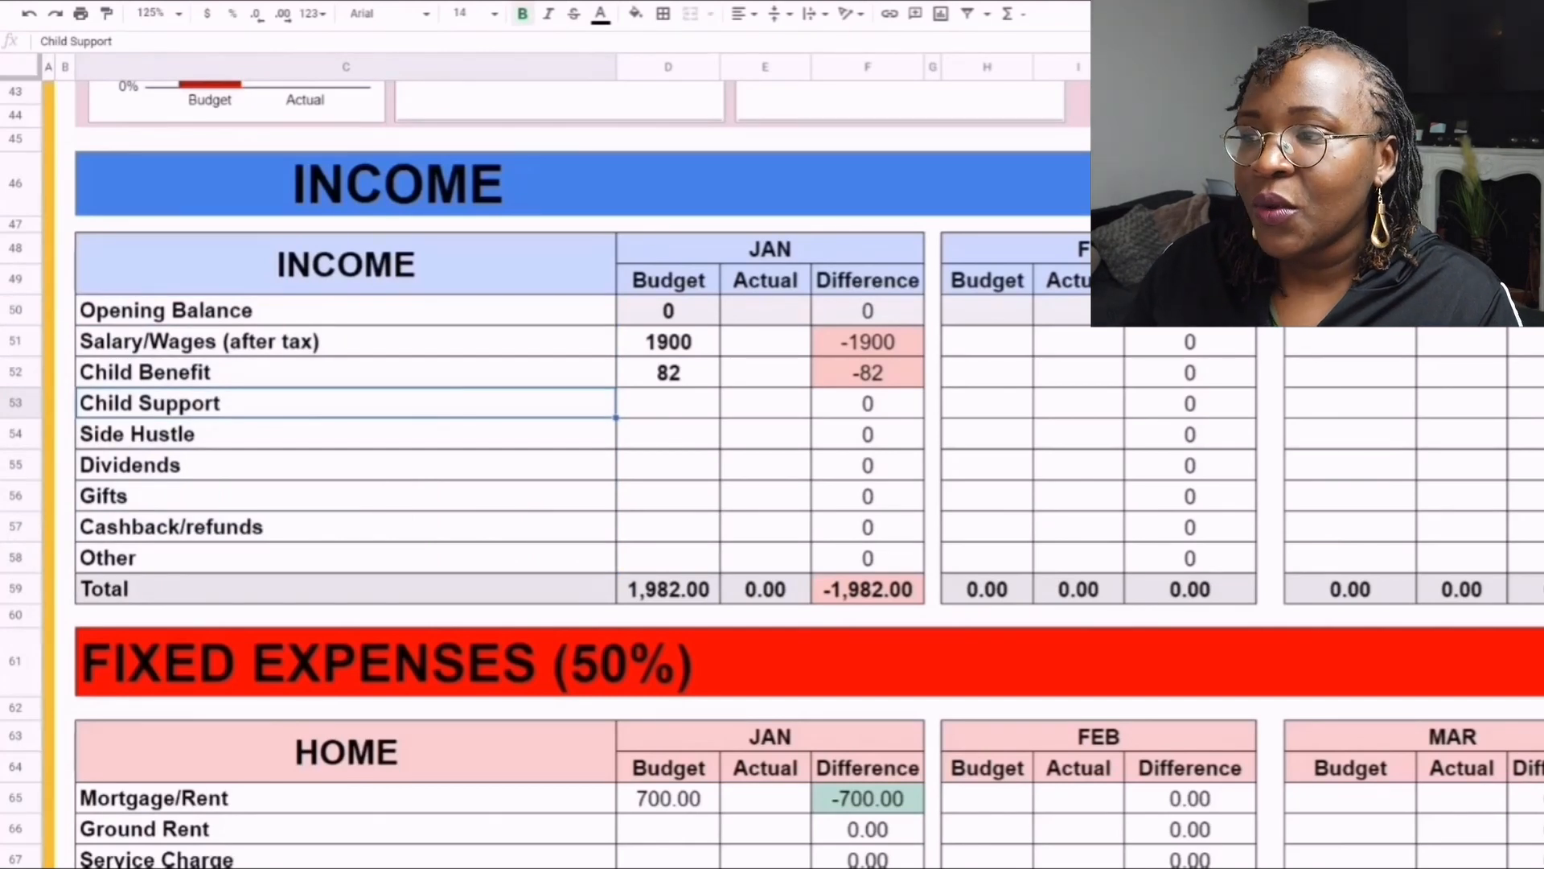
{"action": "left_click", "coordinate": [346, 435]}
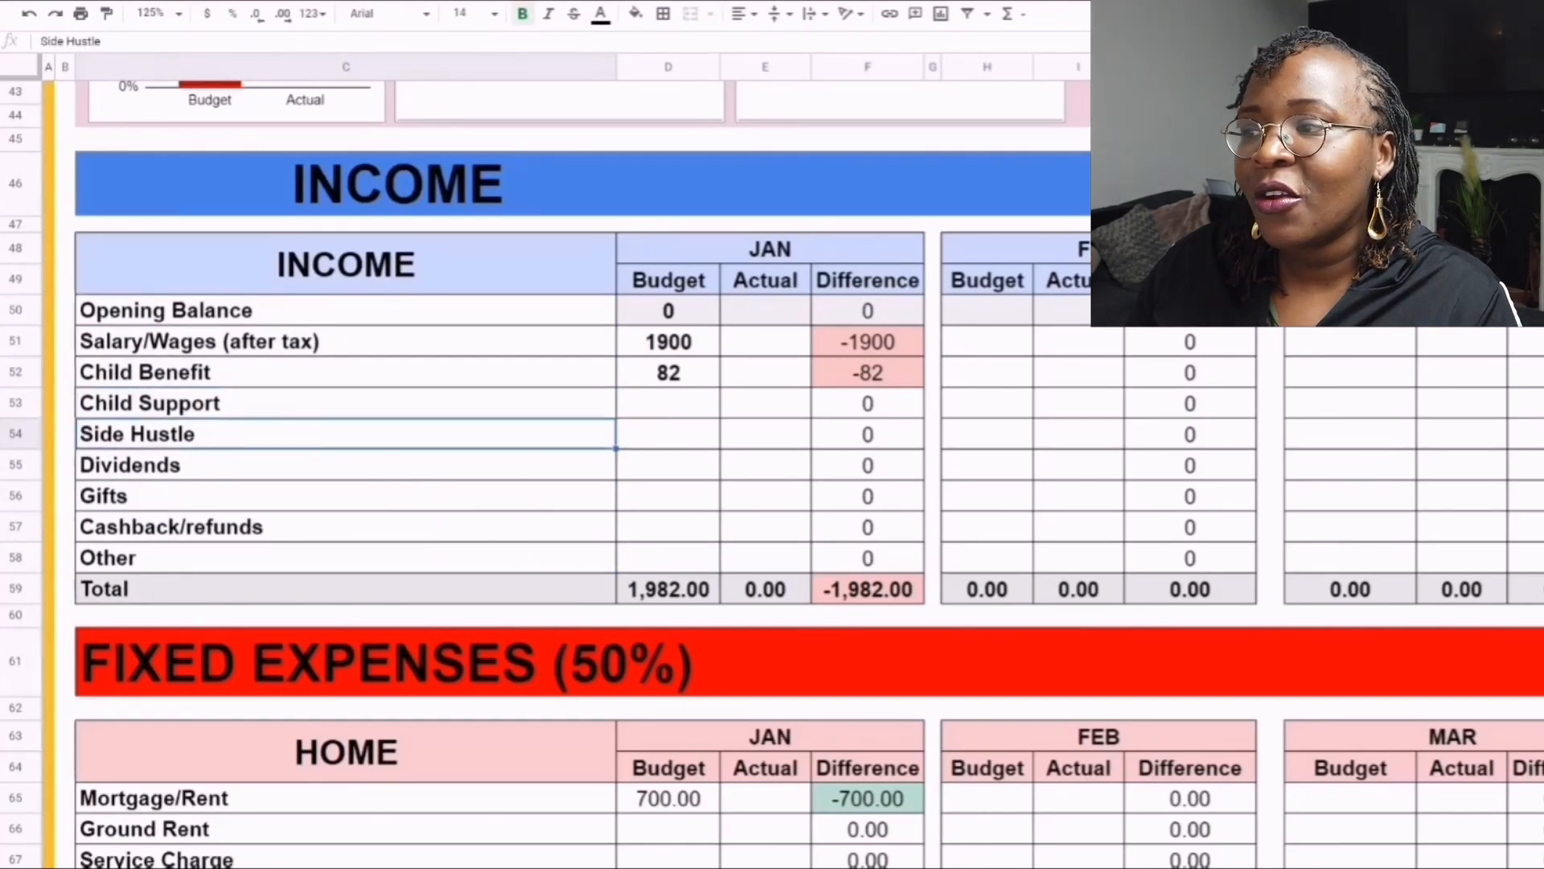
{"action": "left_click", "coordinate": [346, 465]}
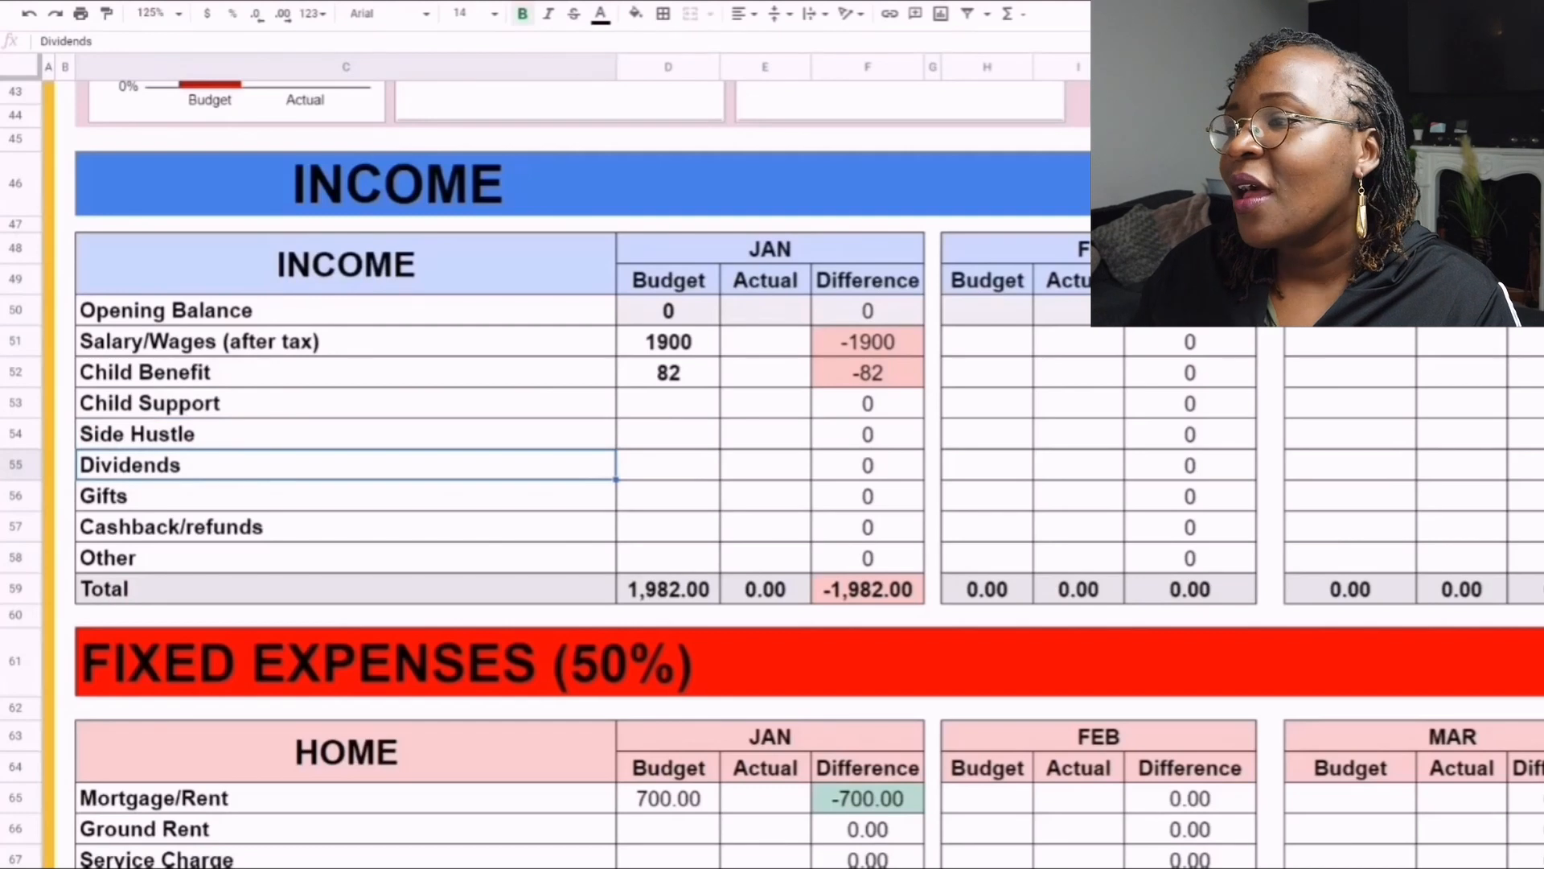
{"action": "left_click", "coordinate": [346, 496]}
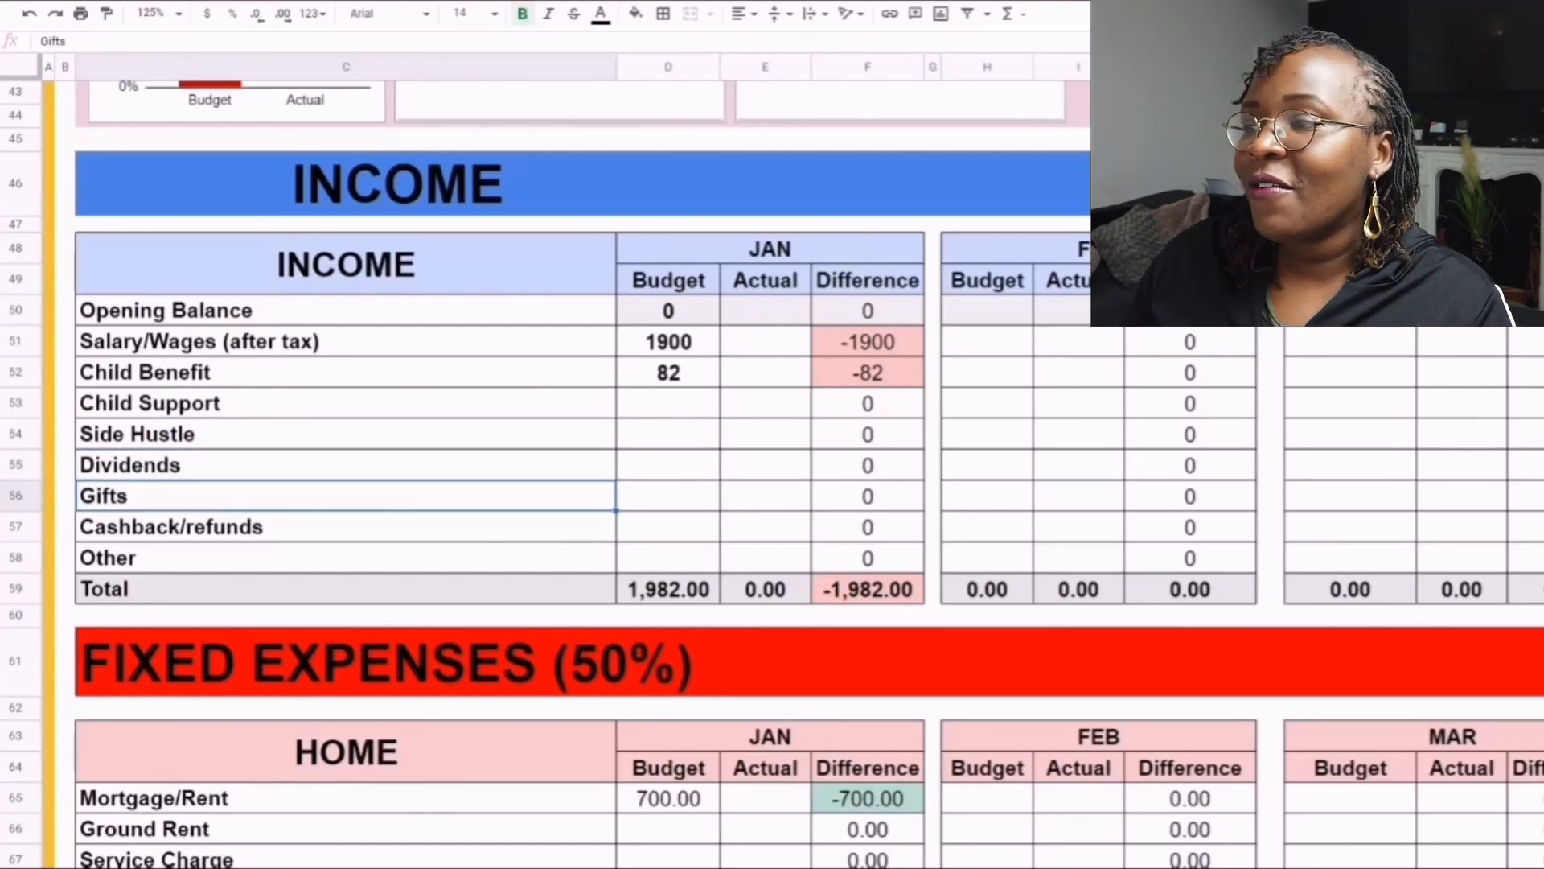
{"action": "left_click", "coordinate": [667, 496]}
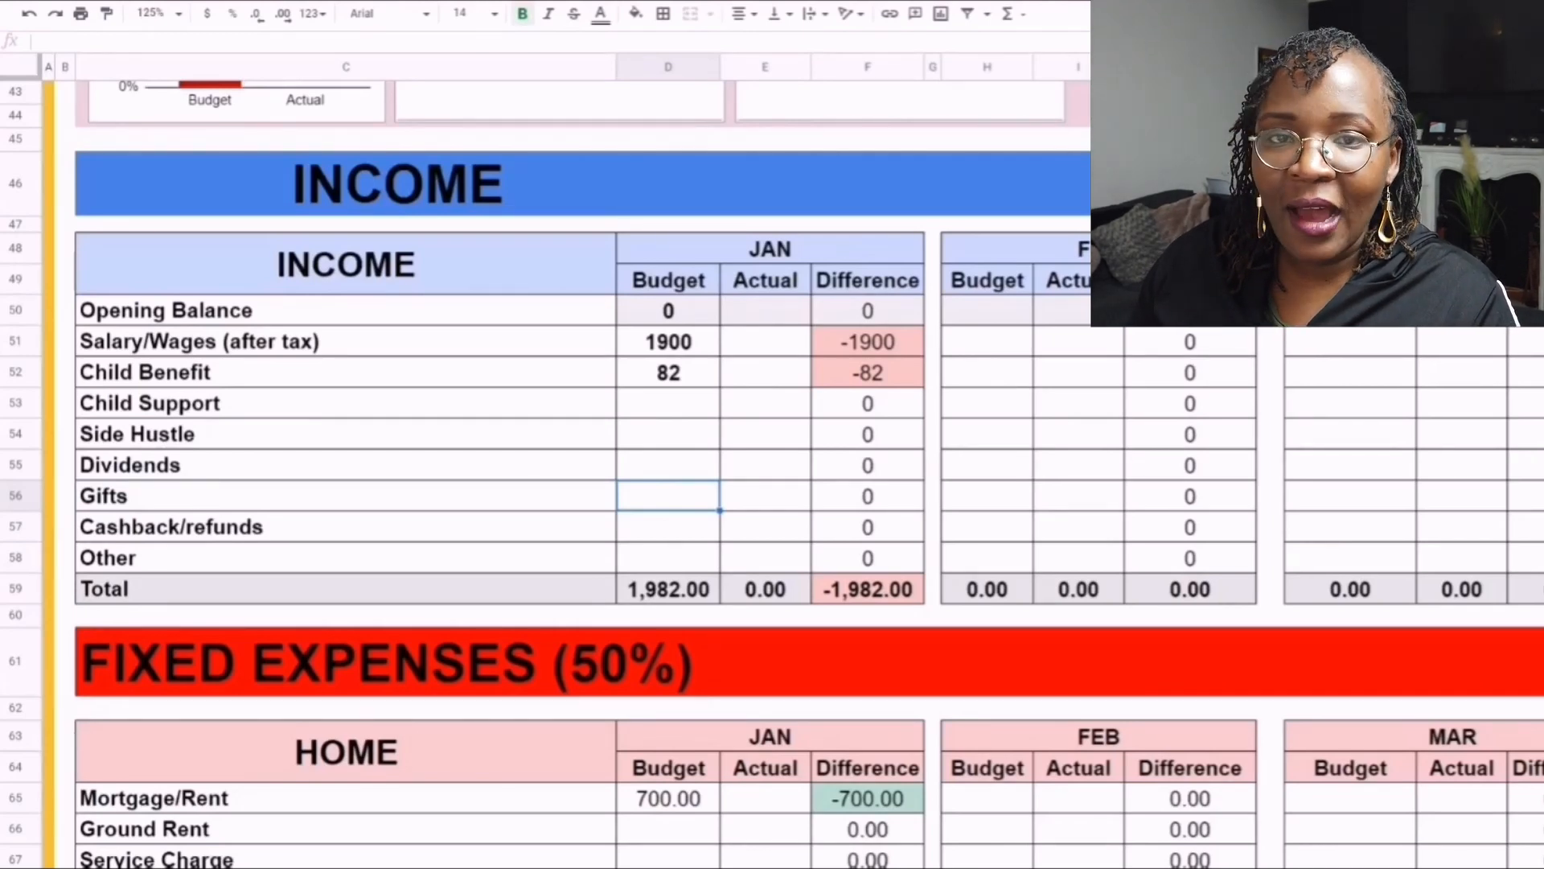
{"action": "left_click_drag", "start_coordinate": [868, 280], "coordinate": [868, 589]}
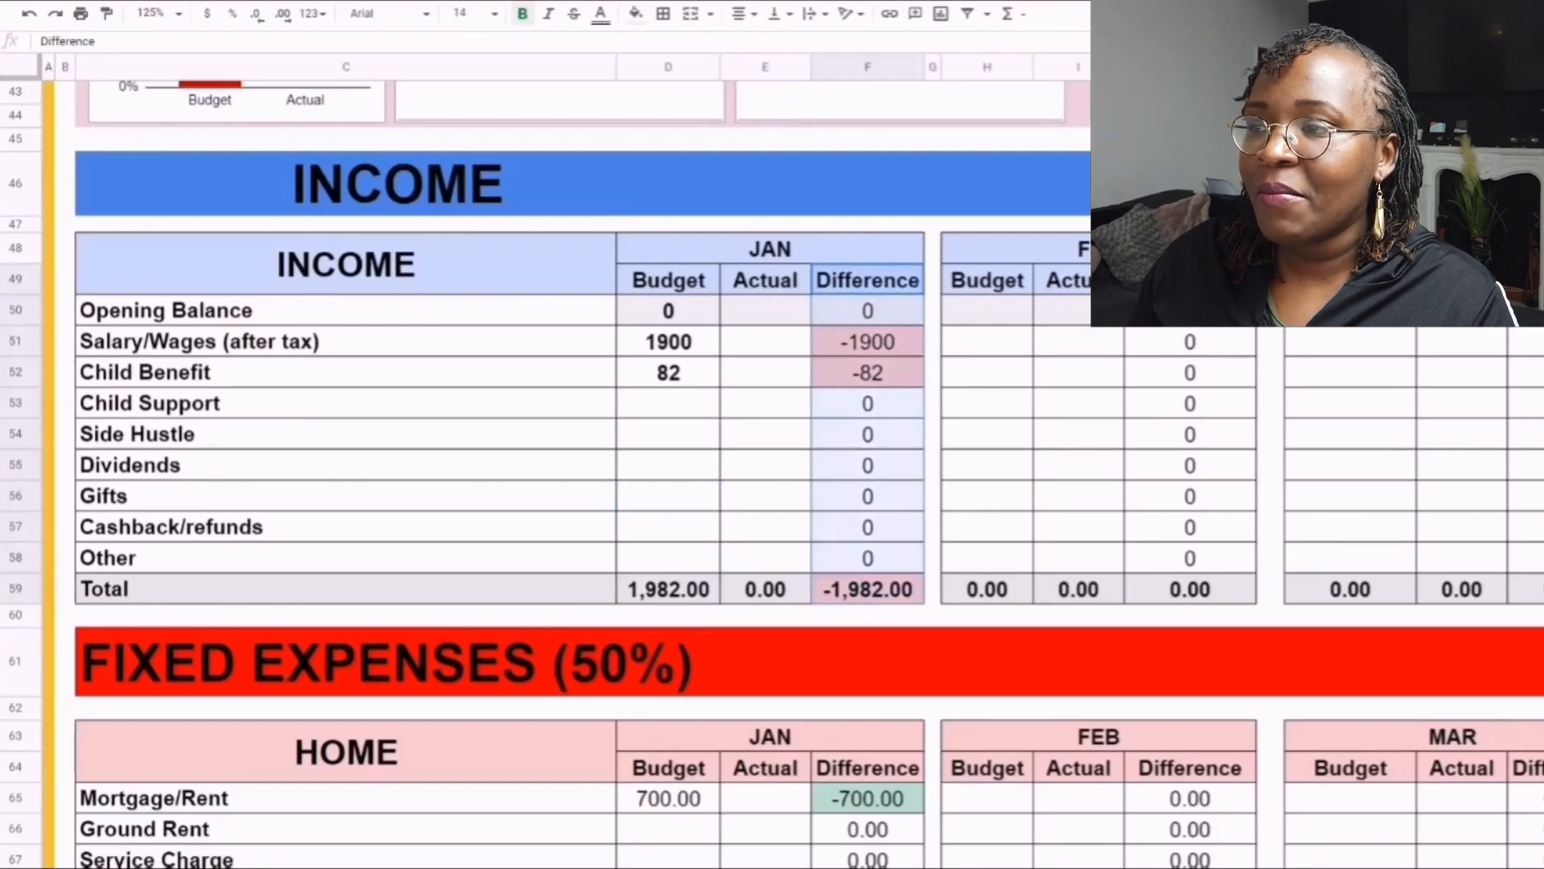
{"action": "left_click", "coordinate": [766, 403]}
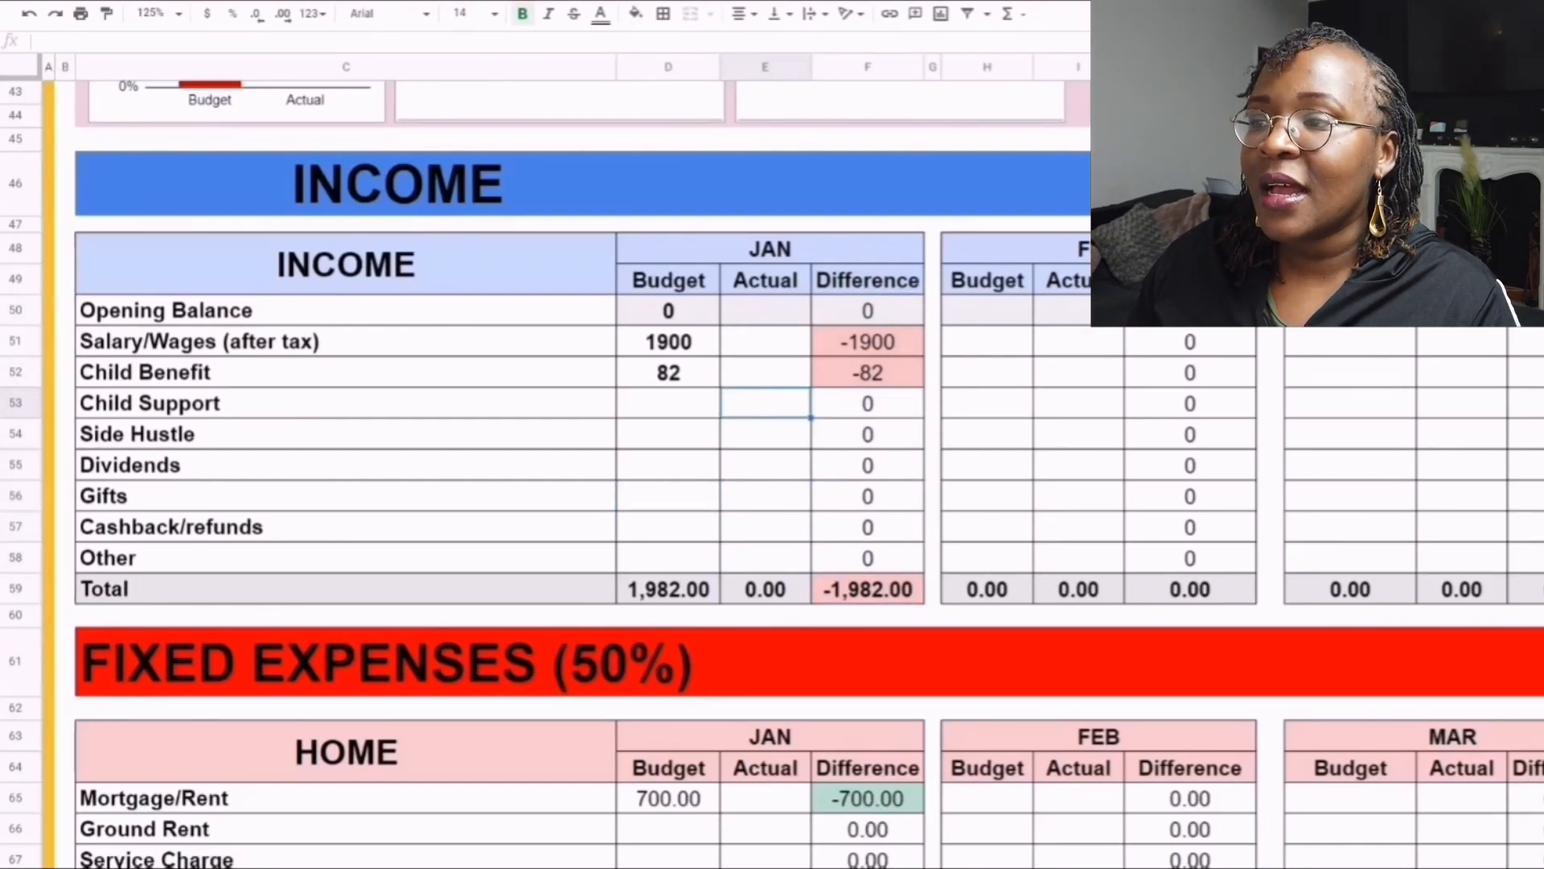
{"action": "left_click", "coordinate": [668, 434]}
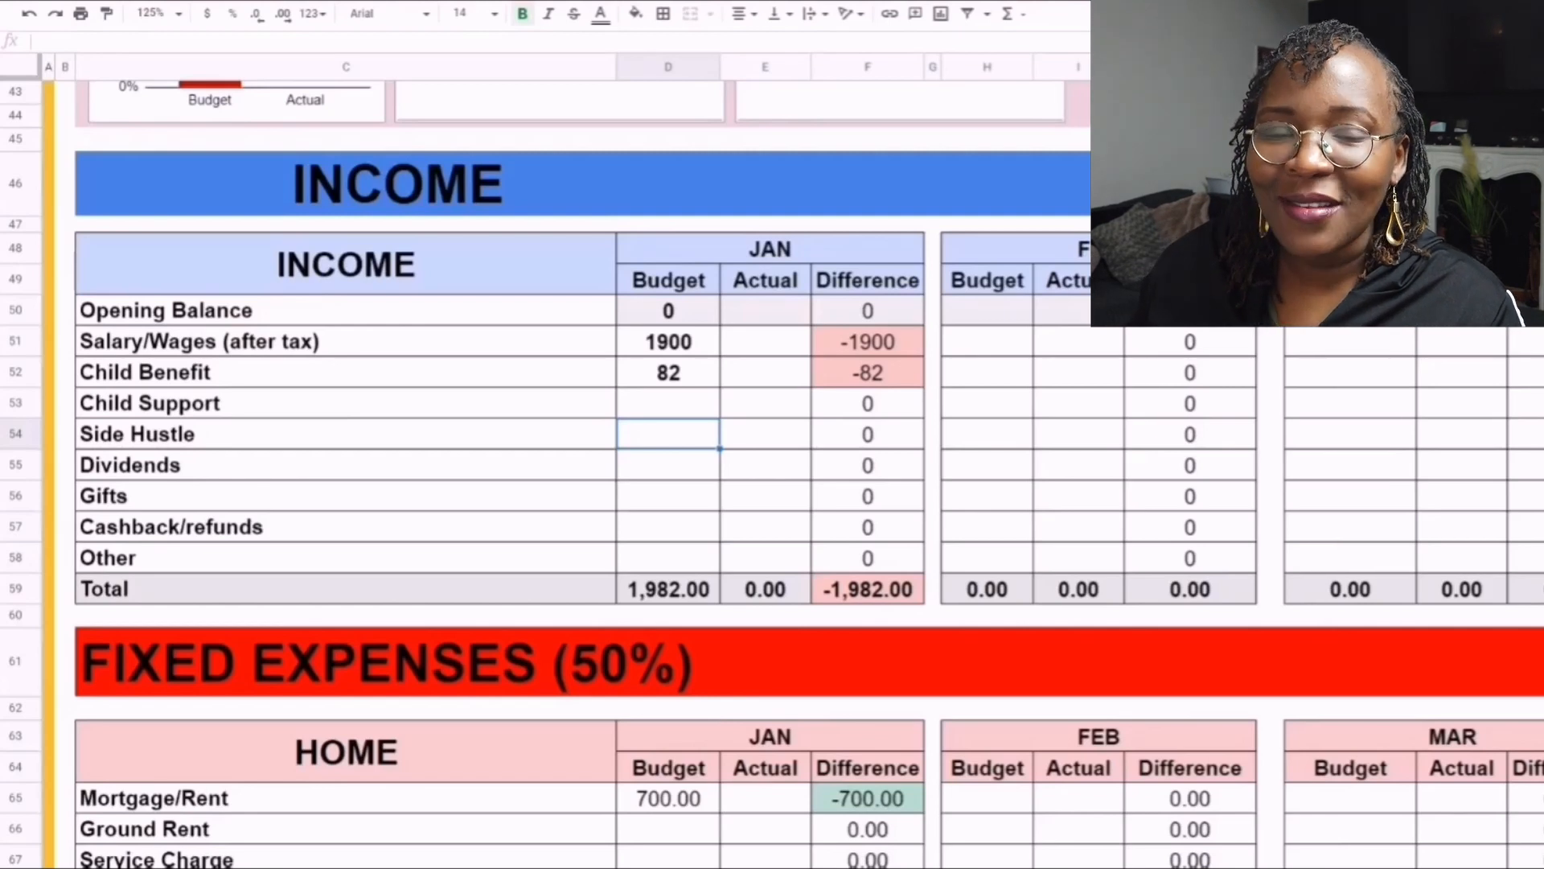
- Review the January budget amounts in the Home table under Fixed Expenses, from Mortgage/Rent down to Phone
{"action": "scroll", "coordinate": [563, 474], "scroll_direction": "down", "scroll_amount": 5}
{"action": "scroll", "coordinate": [563, 475], "scroll_direction": "down", "scroll_amount": 3}
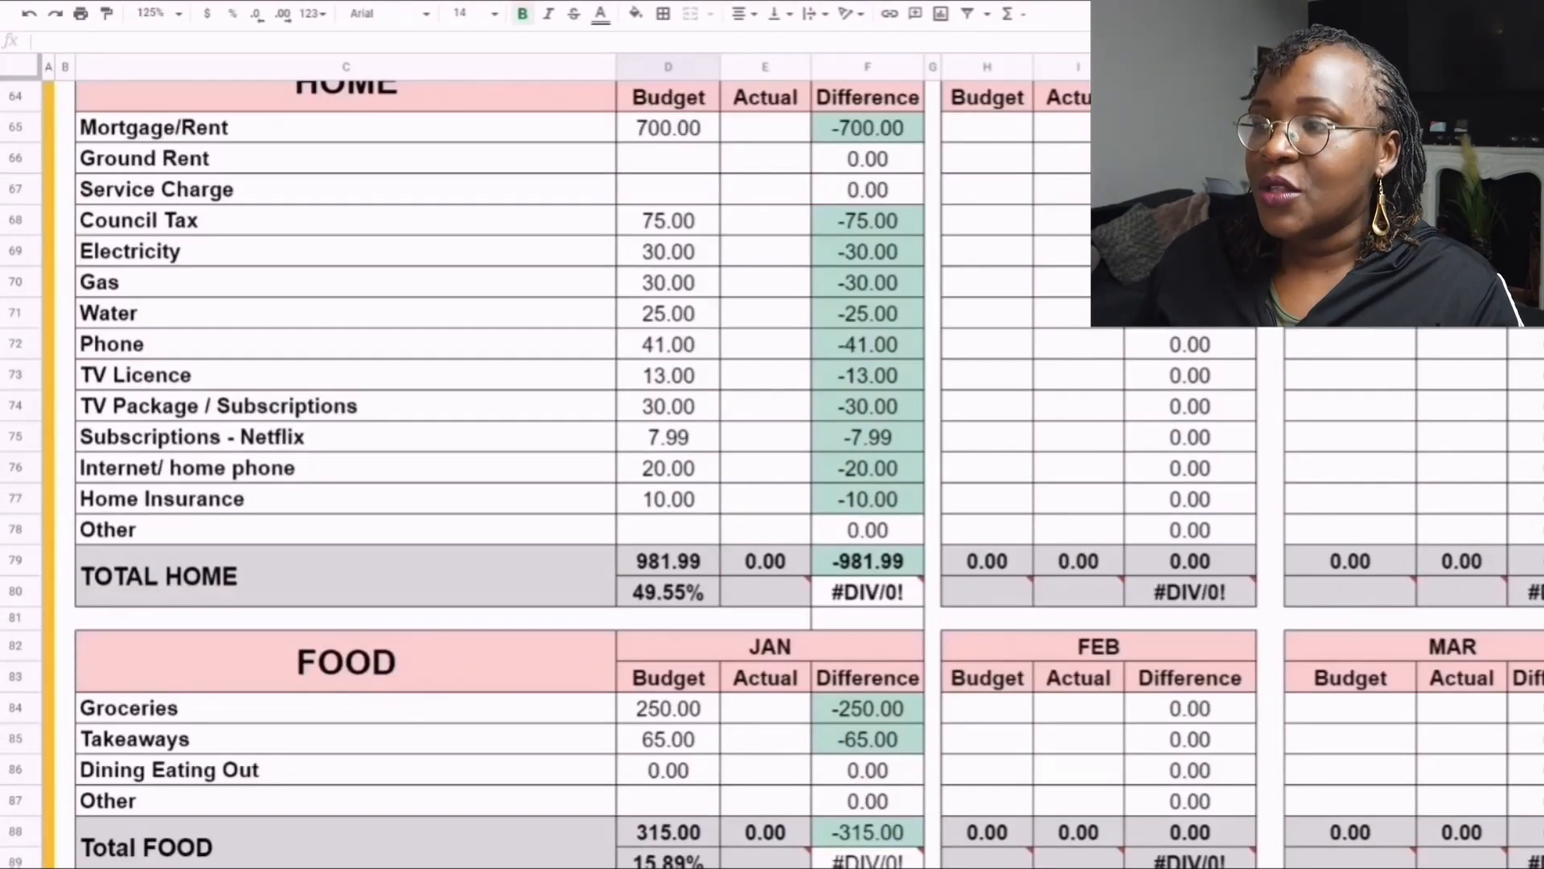
{"action": "scroll", "coordinate": [563, 475], "scroll_direction": "up", "scroll_amount": 1}
{"action": "scroll", "coordinate": [563, 474], "scroll_direction": "up", "scroll_amount": 1}
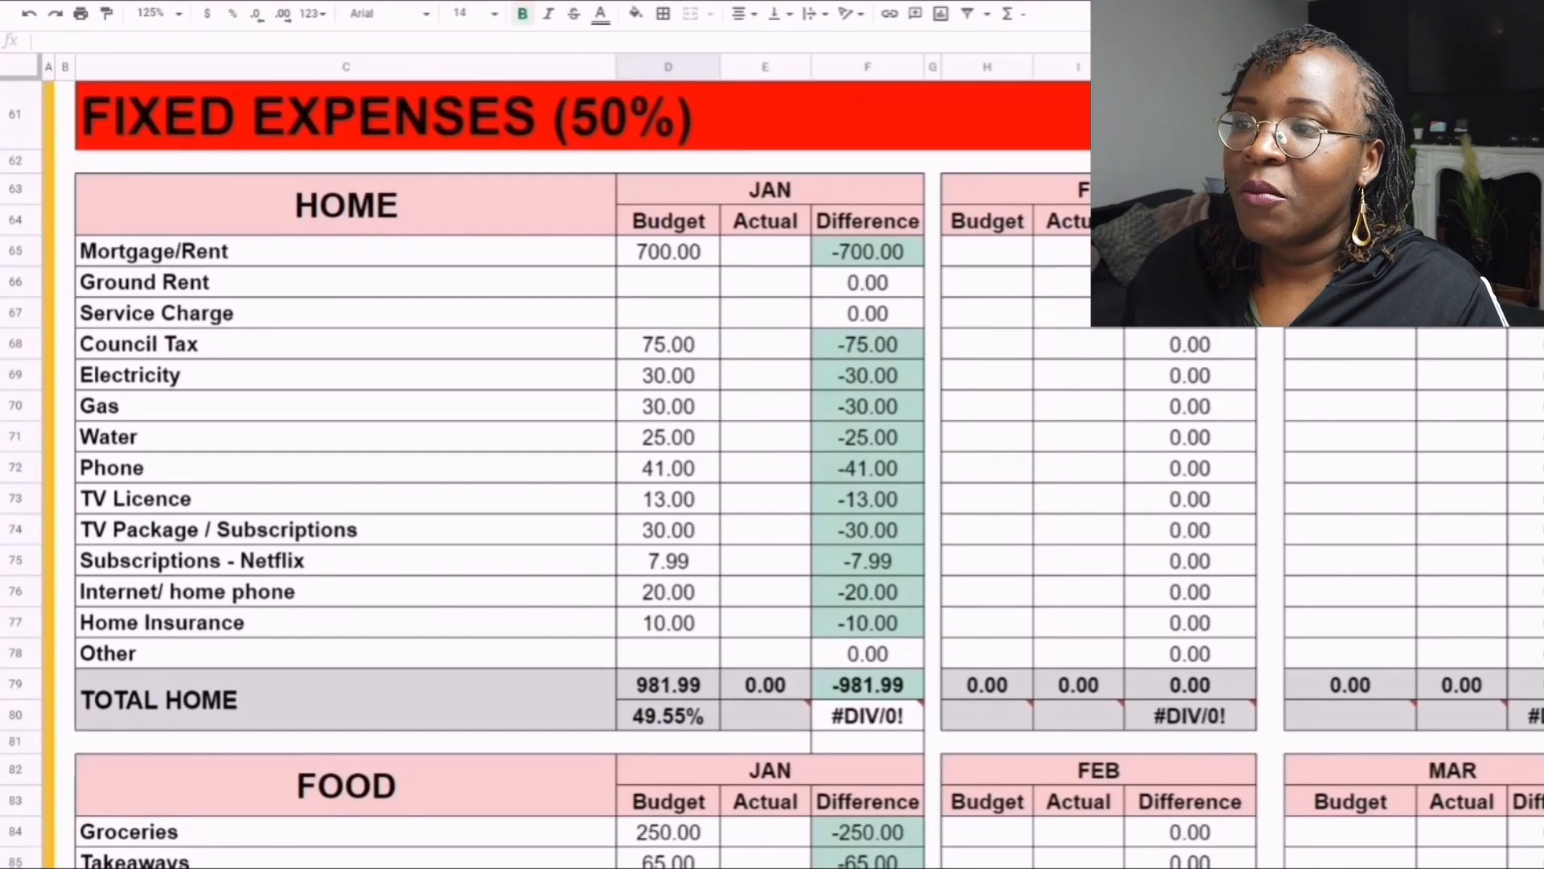
{"action": "left_click", "coordinate": [668, 252]}
{"action": "key", "text": "Down"}
{"action": "key", "text": "Down"}
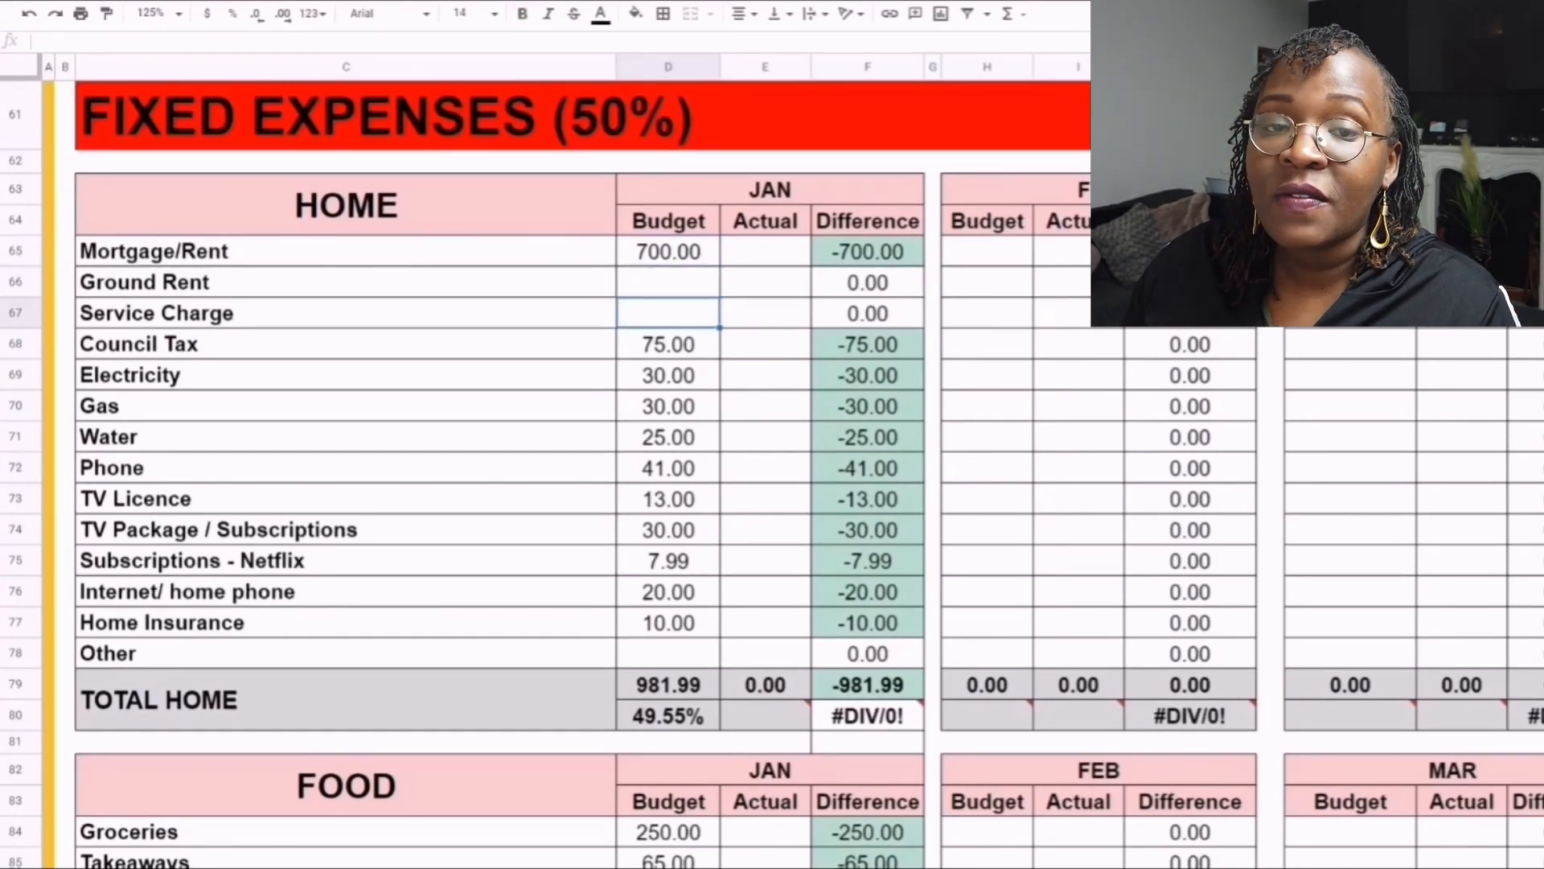
{"action": "key", "text": "Down"}
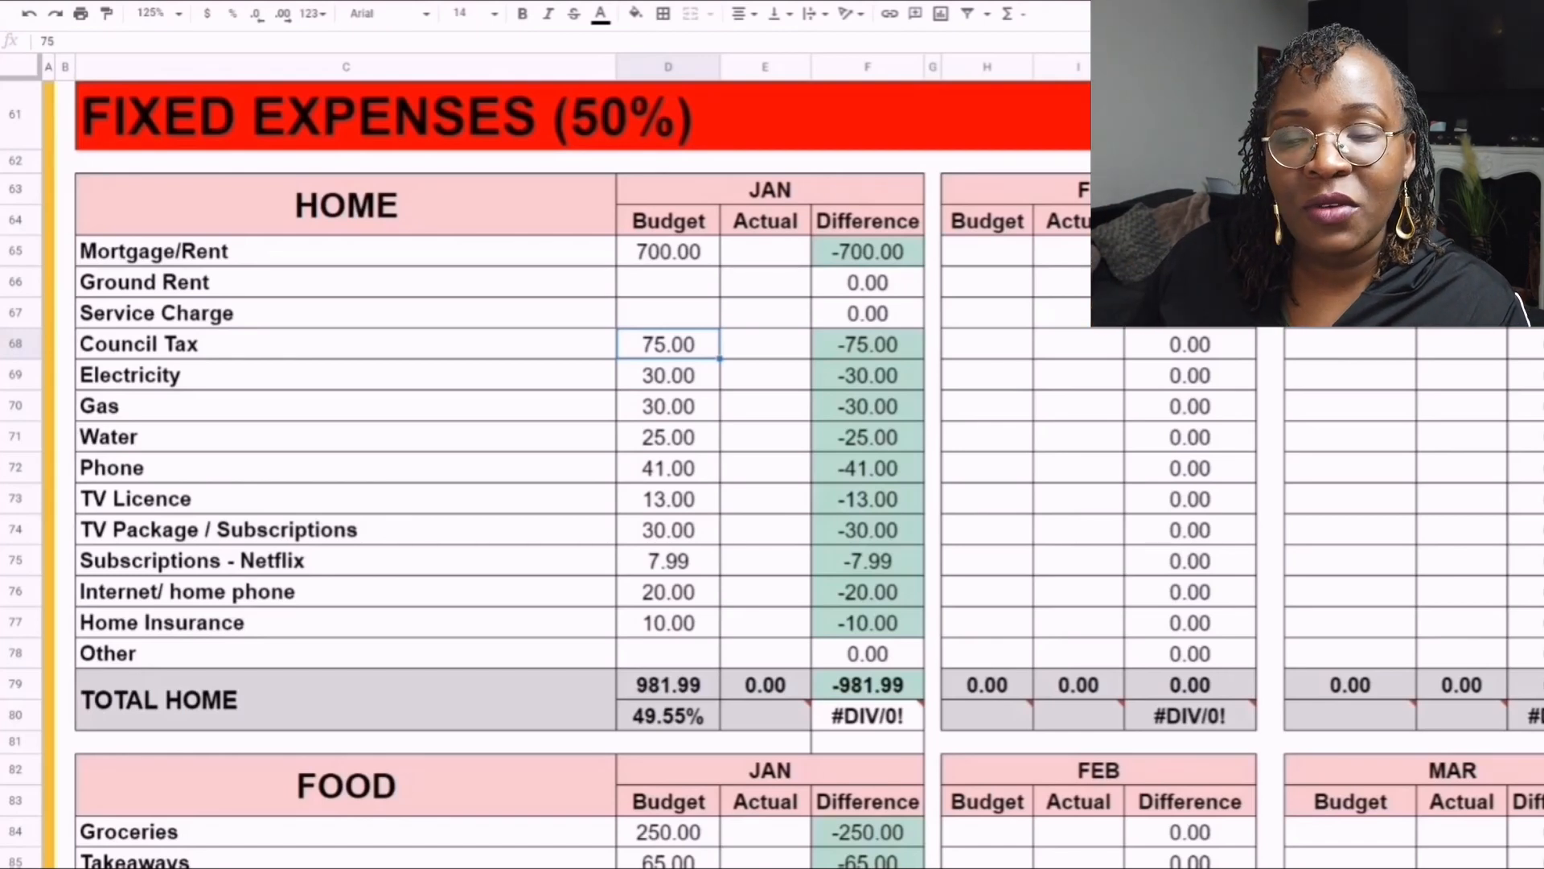
{"action": "left_click", "coordinate": [669, 375]}
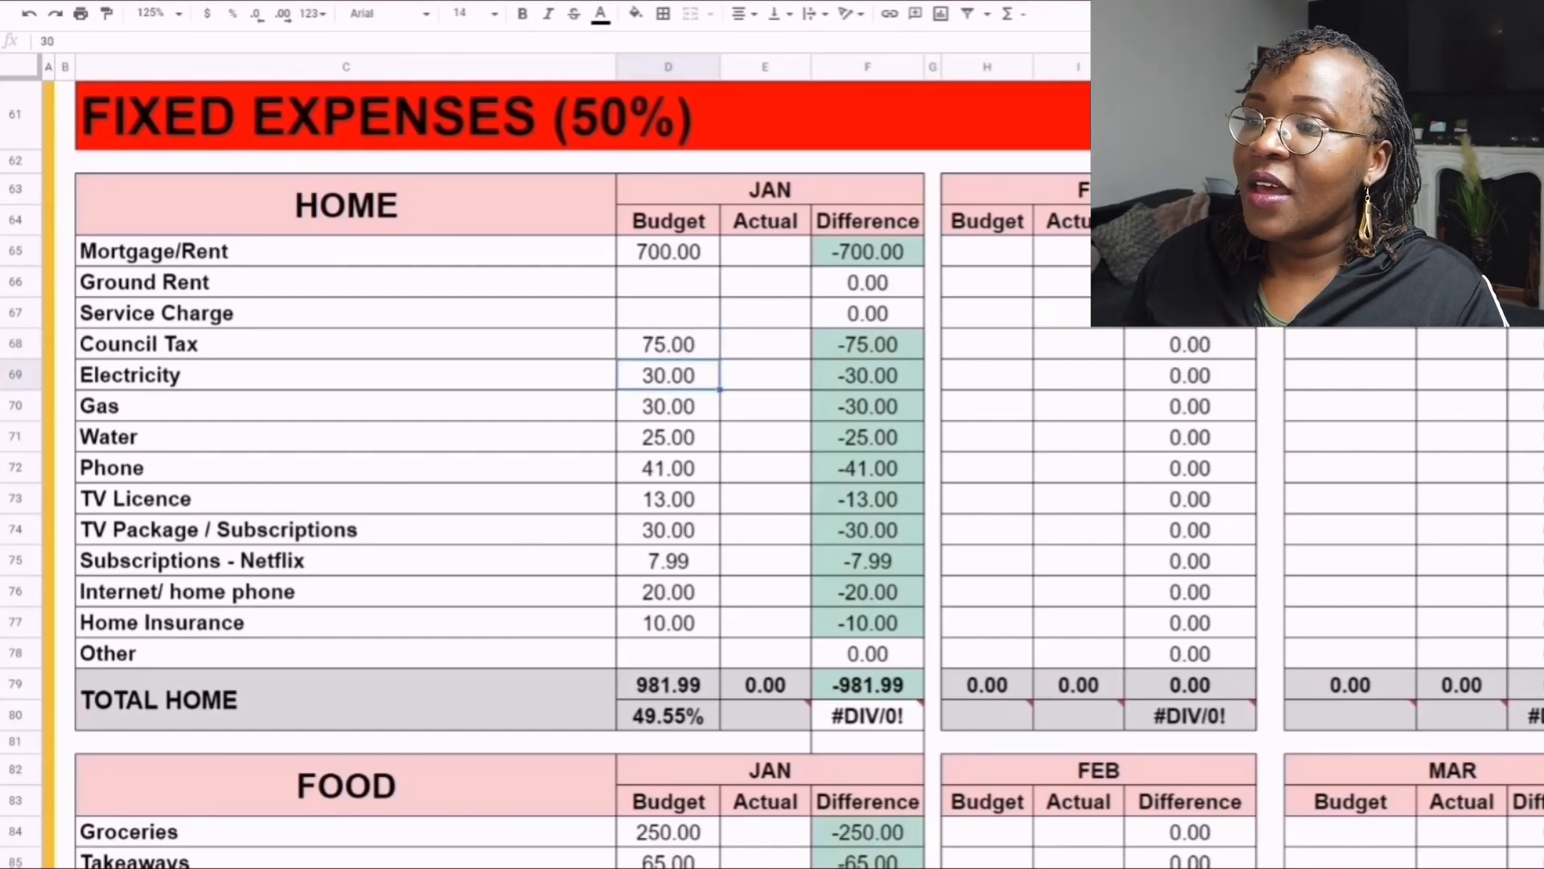
{"action": "left_click", "coordinate": [669, 406]}
{"action": "left_click", "coordinate": [669, 437]}
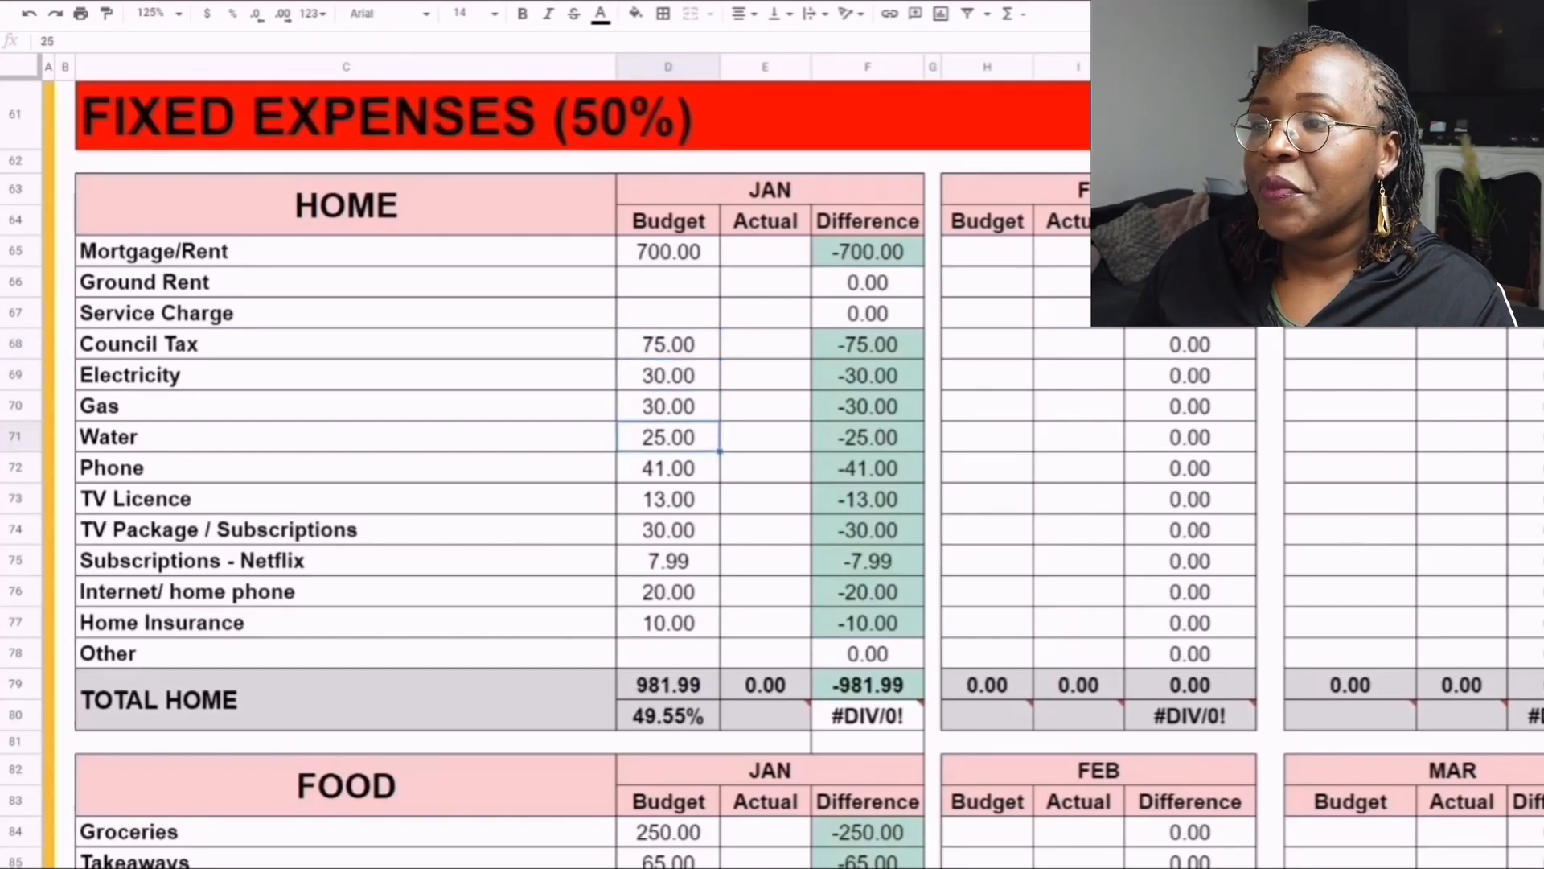
{"action": "left_click", "coordinate": [669, 468]}
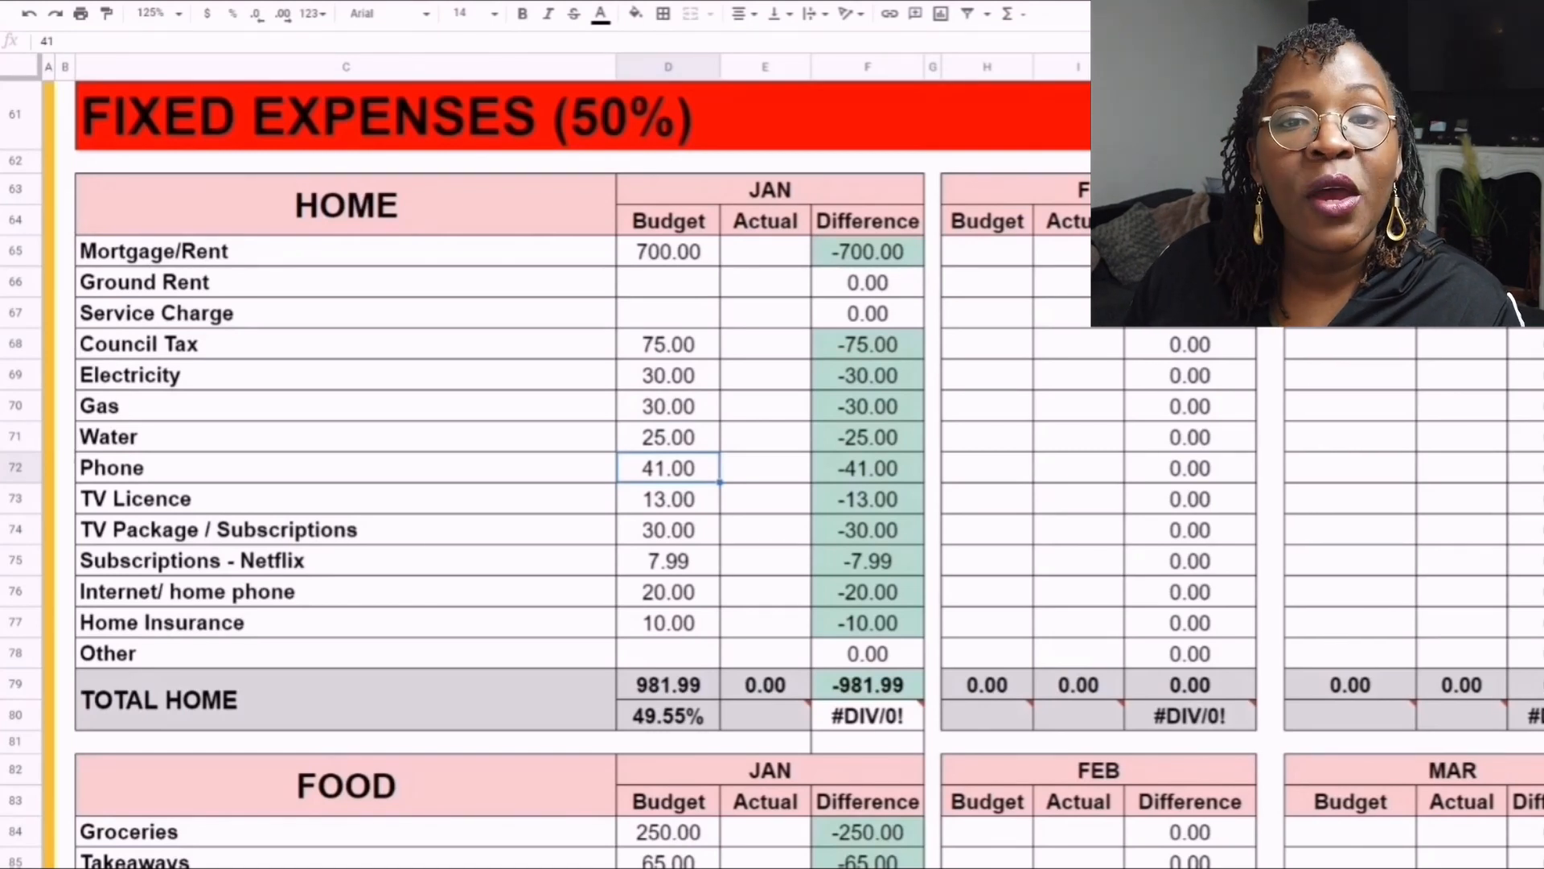
{"action": "left_click", "coordinate": [346, 468]}
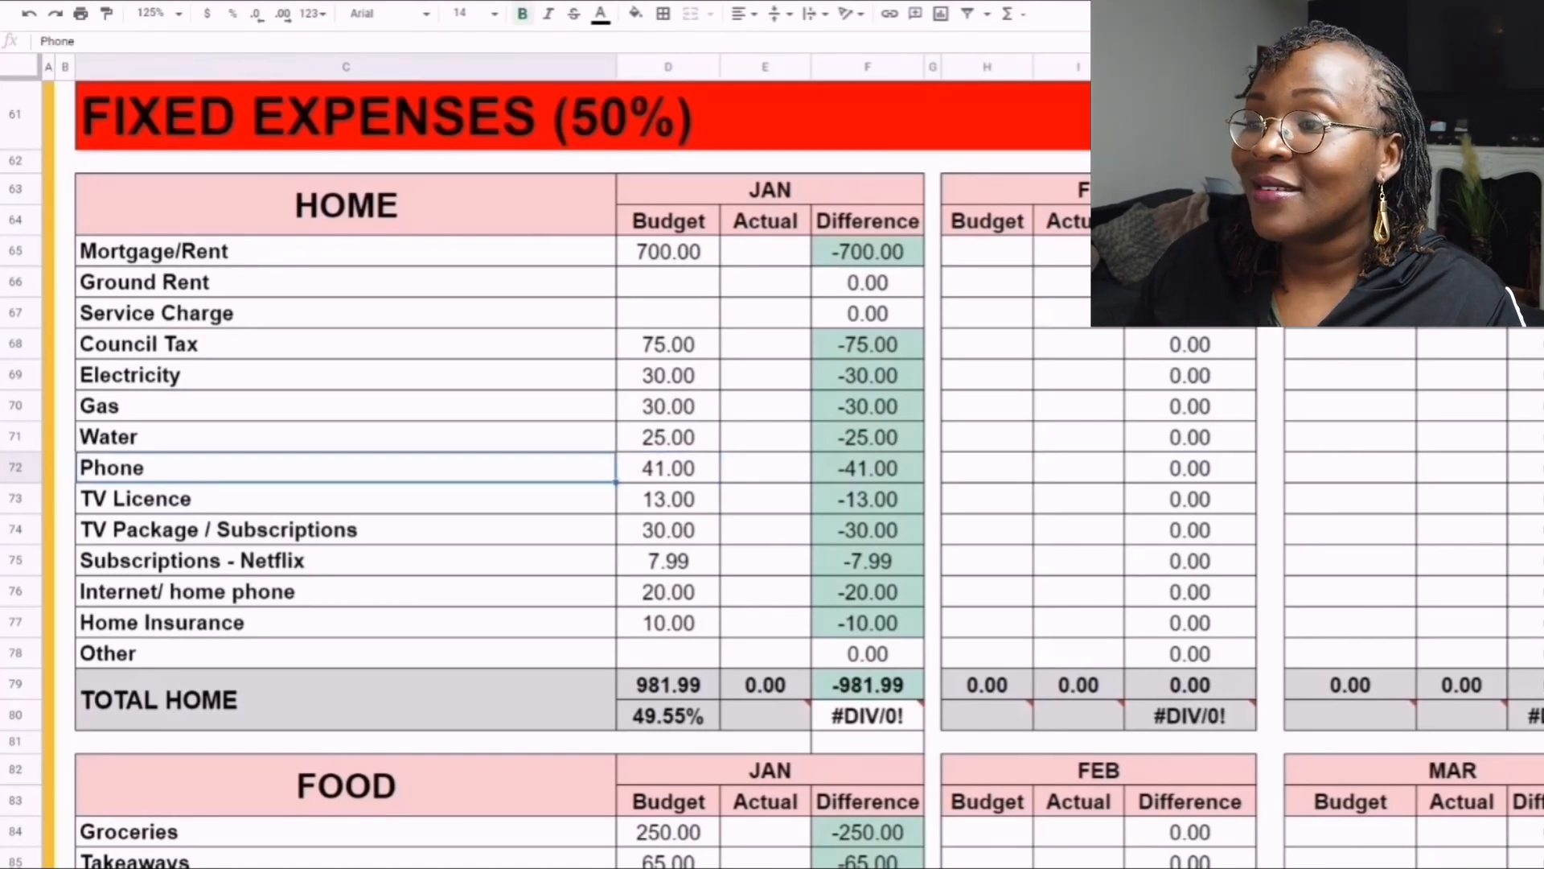
{"action": "double_click", "coordinate": [112, 468]}
{"action": "left_click", "coordinate": [80, 468]}
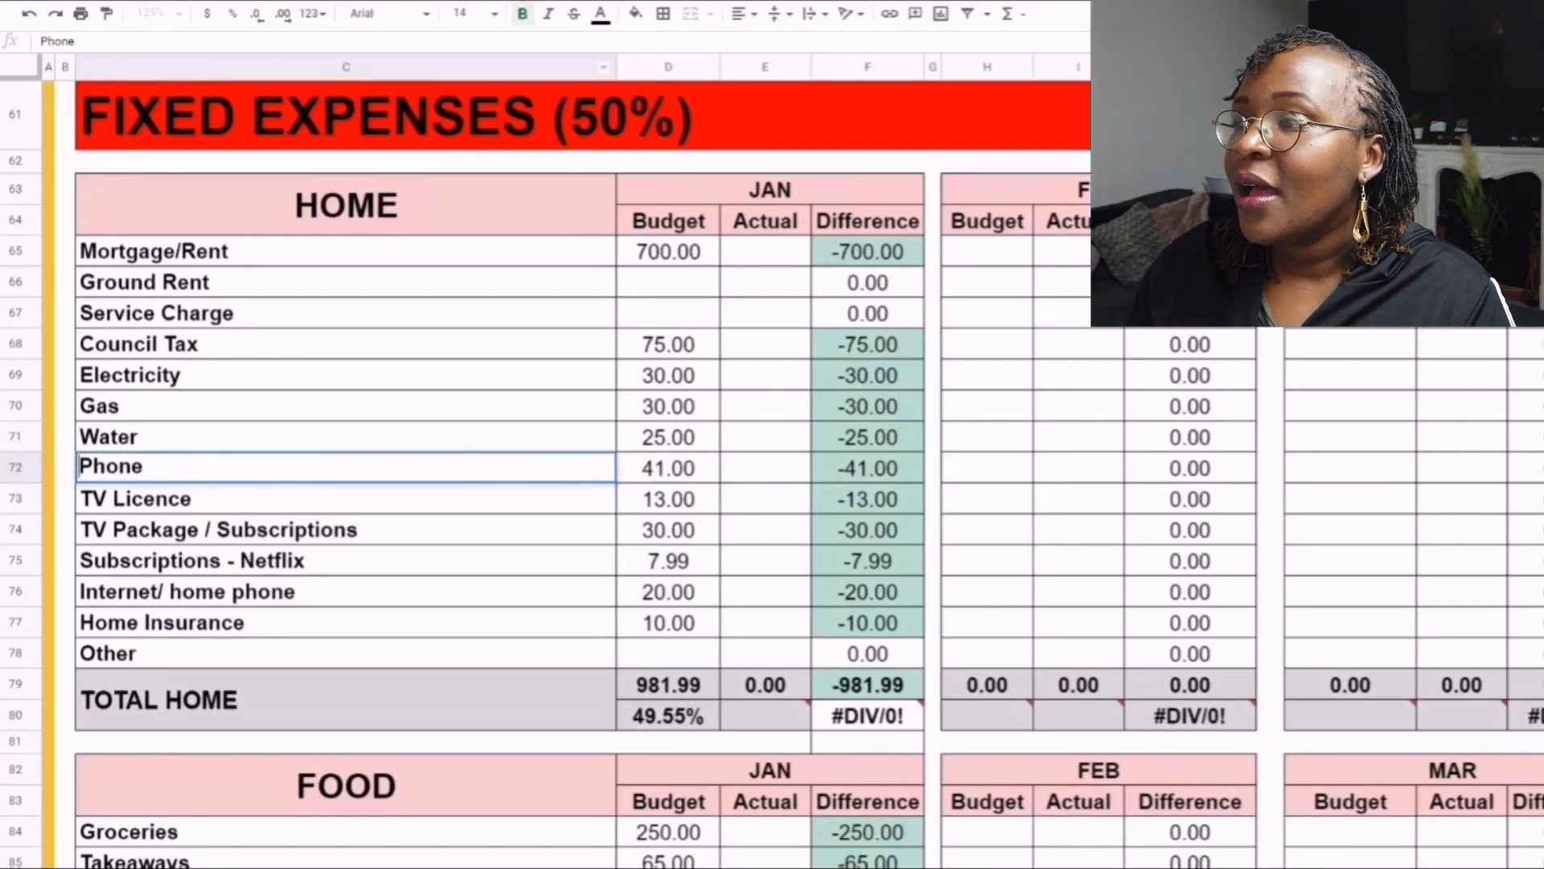
- Review the January budget amounts in the Home table from TV Licence down to Home Insurance
{"action": "left_click", "coordinate": [668, 499]}
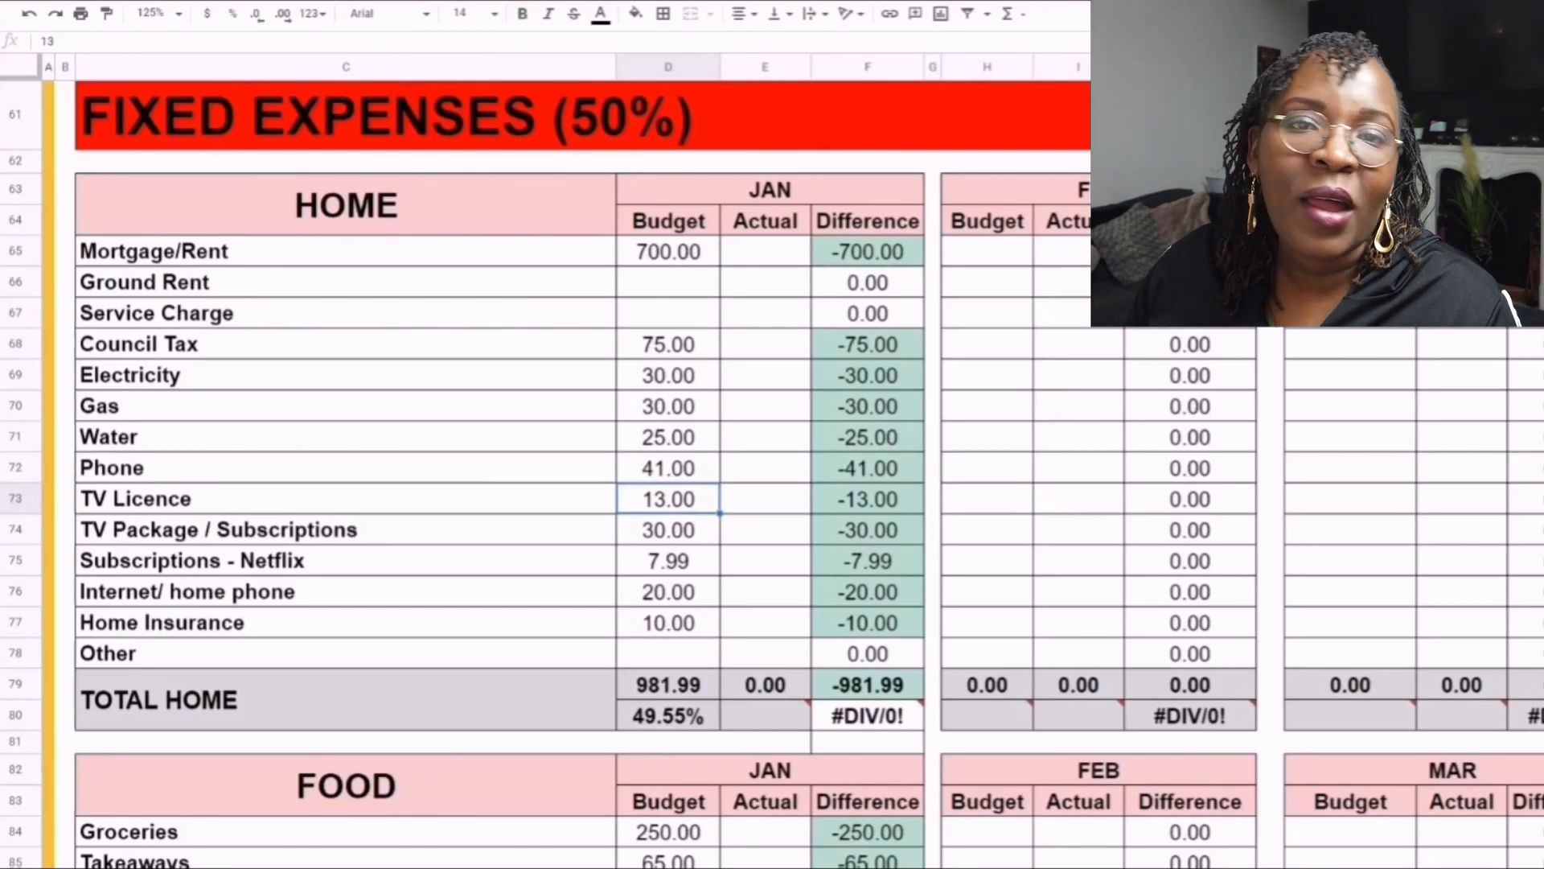
{"action": "left_click", "coordinate": [667, 530]}
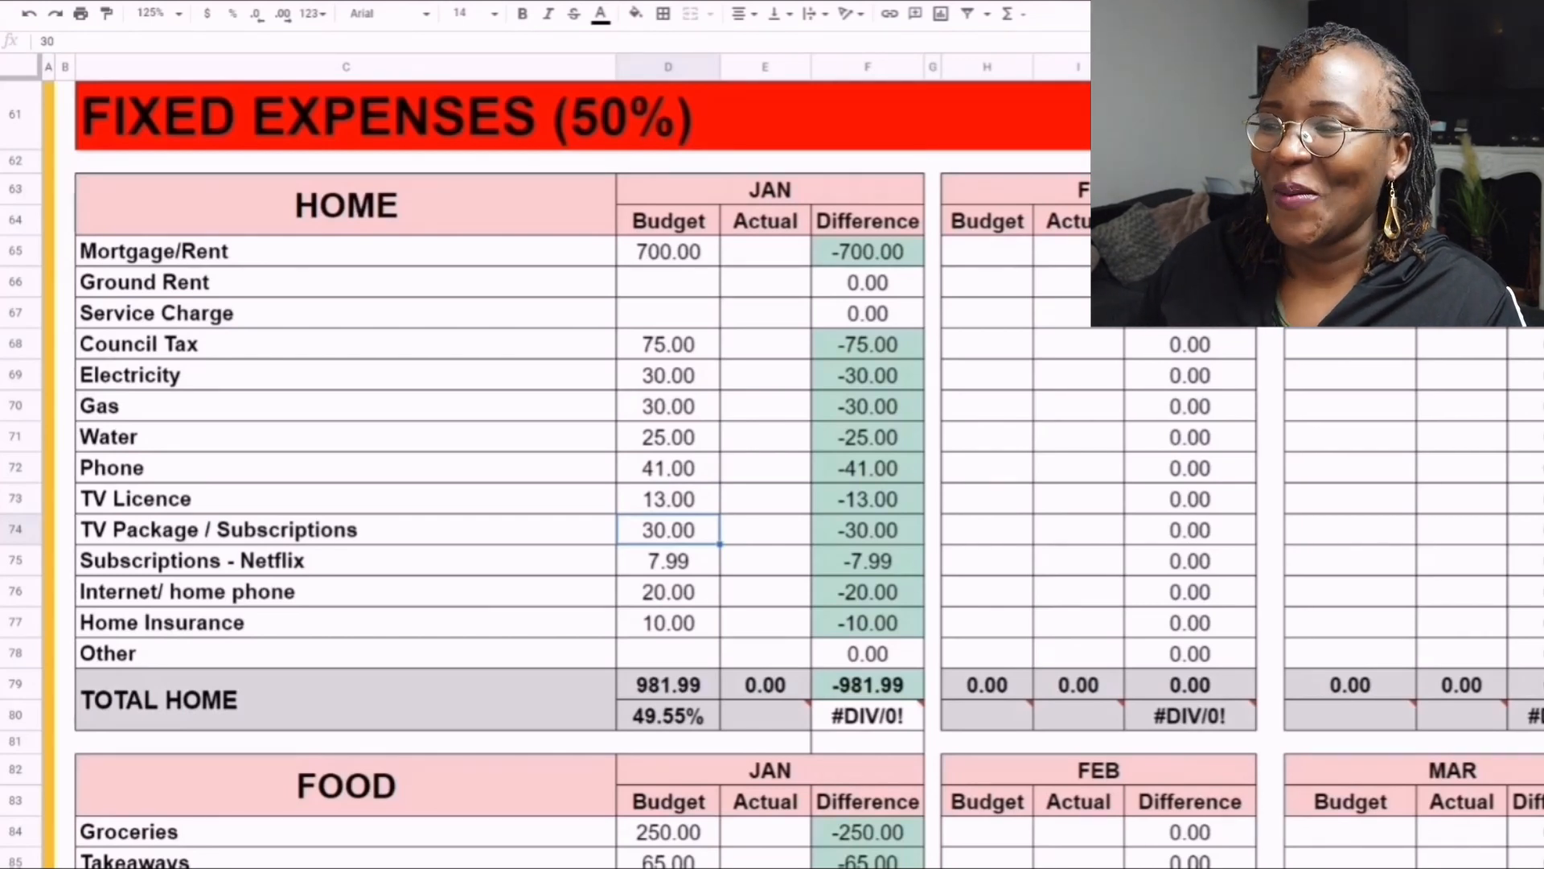
{"action": "left_click", "coordinate": [667, 561]}
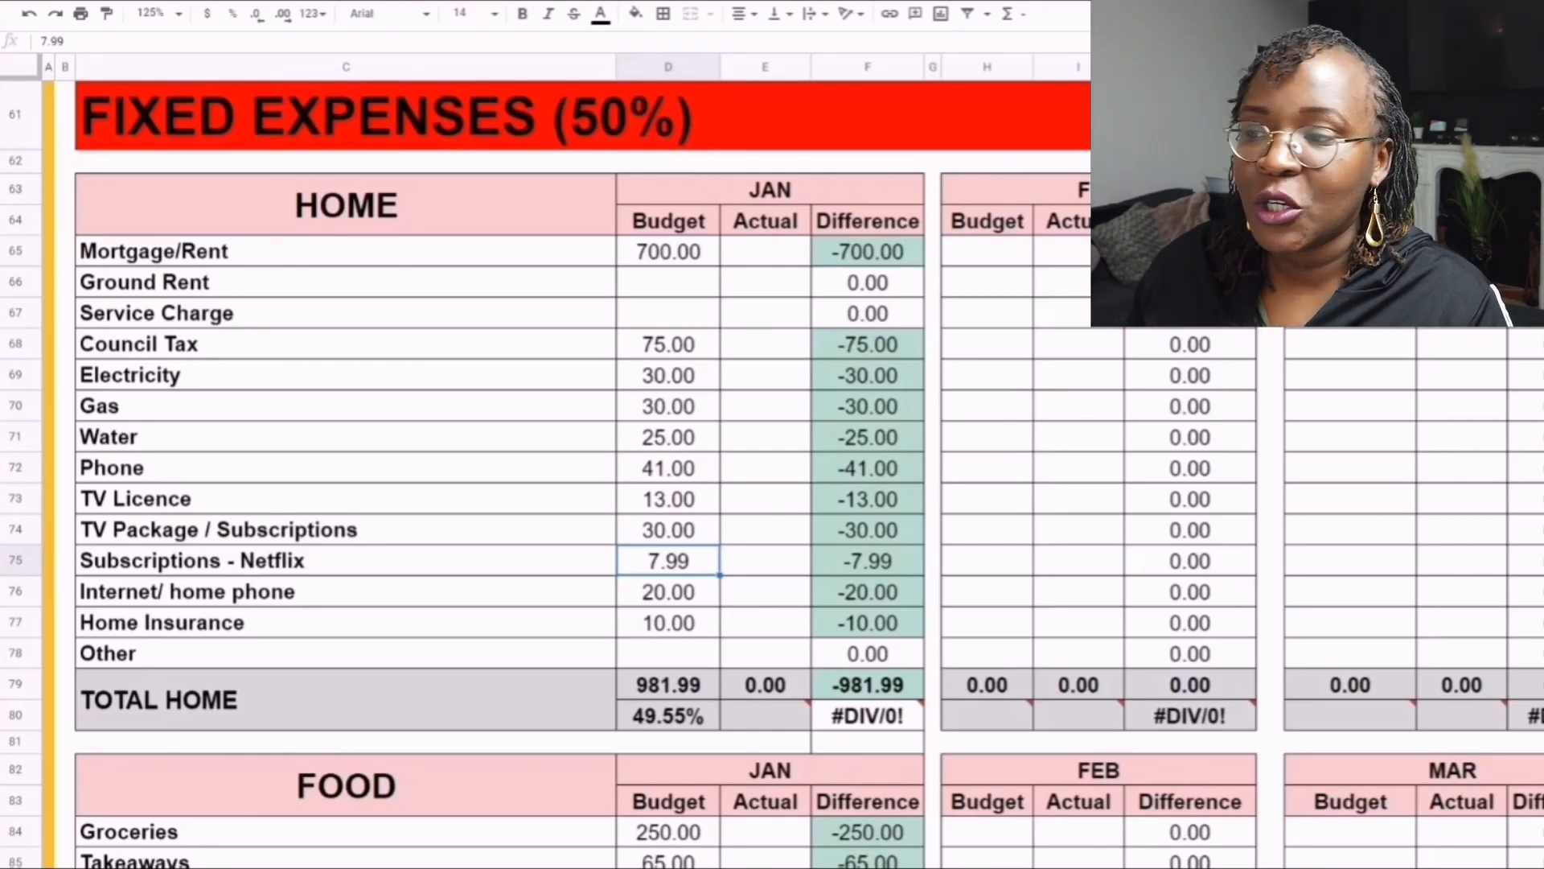
{"action": "left_click", "coordinate": [668, 592]}
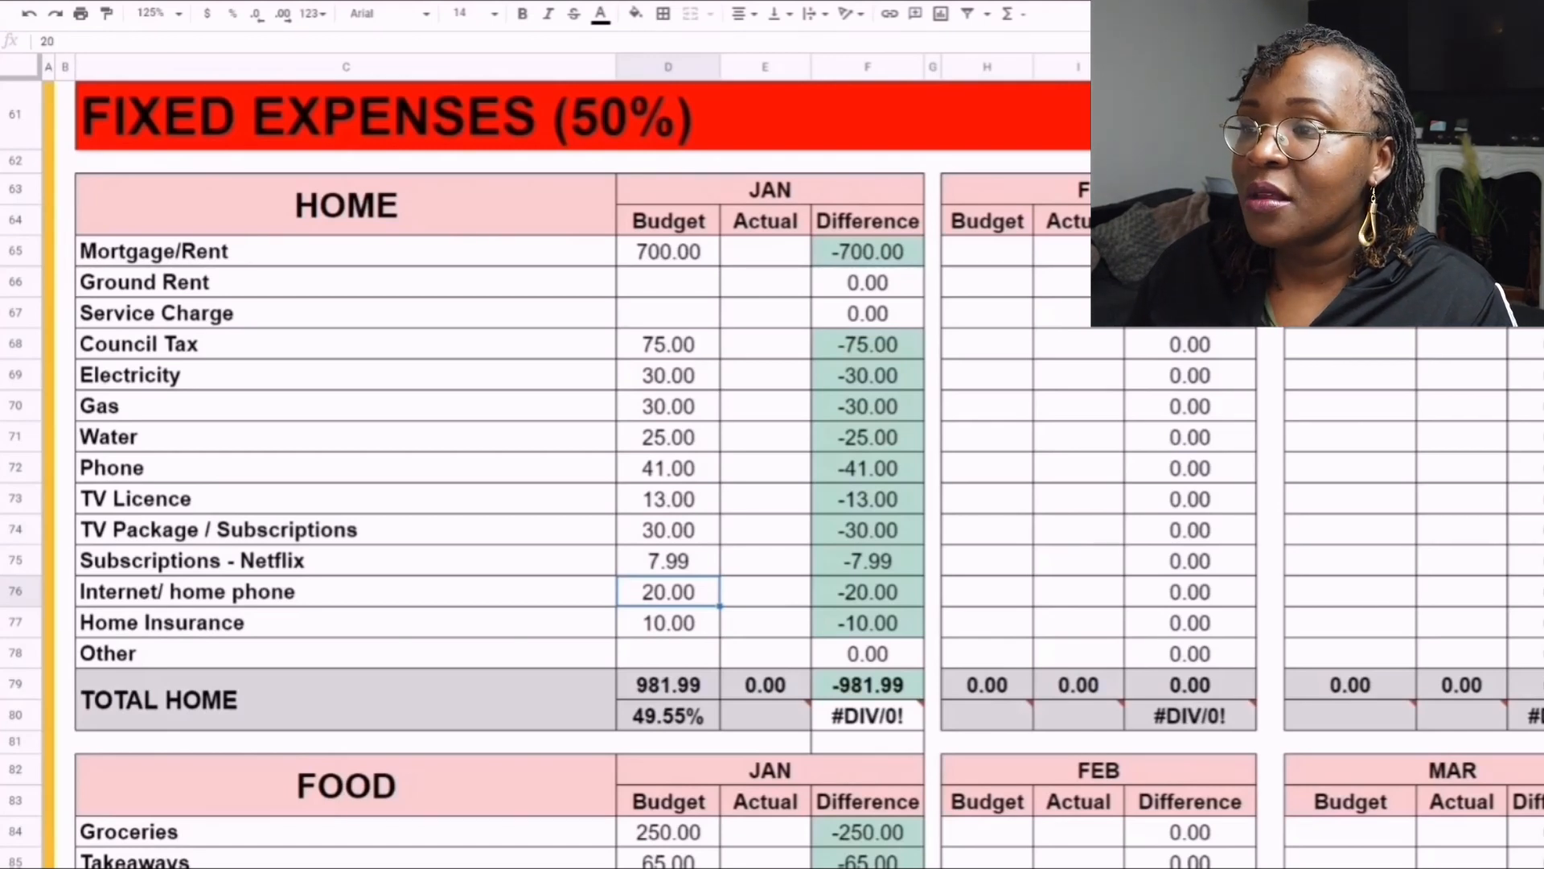
{"action": "left_click", "coordinate": [668, 623]}
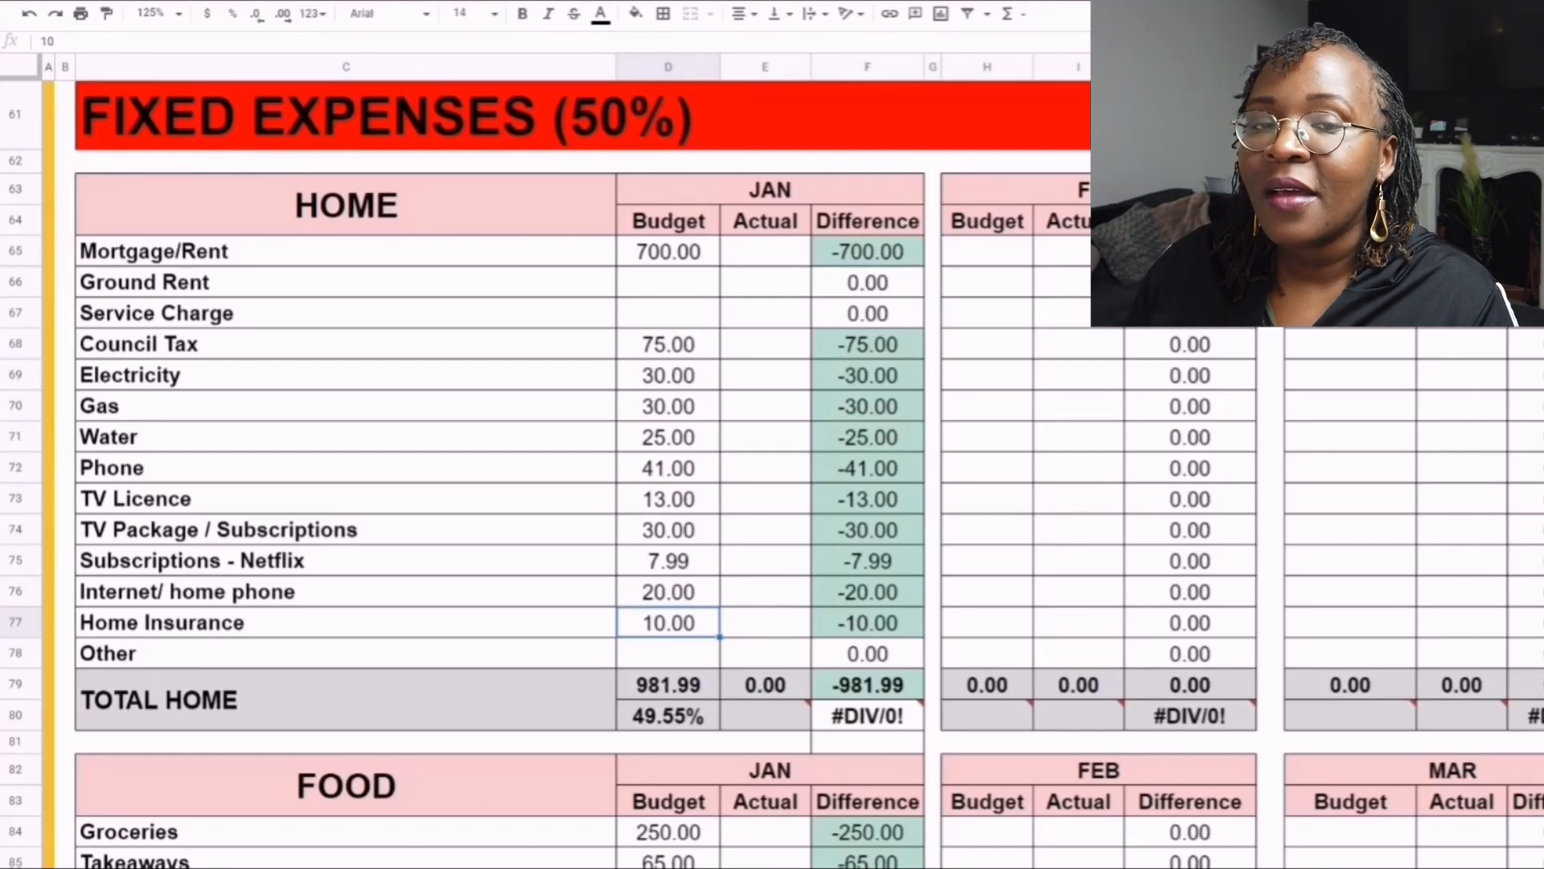
- Highlight the TOTAL HOME label with its January budget total and percentage, and check the row's Actual percentage cell
{"action": "left_click", "coordinate": [346, 700]}
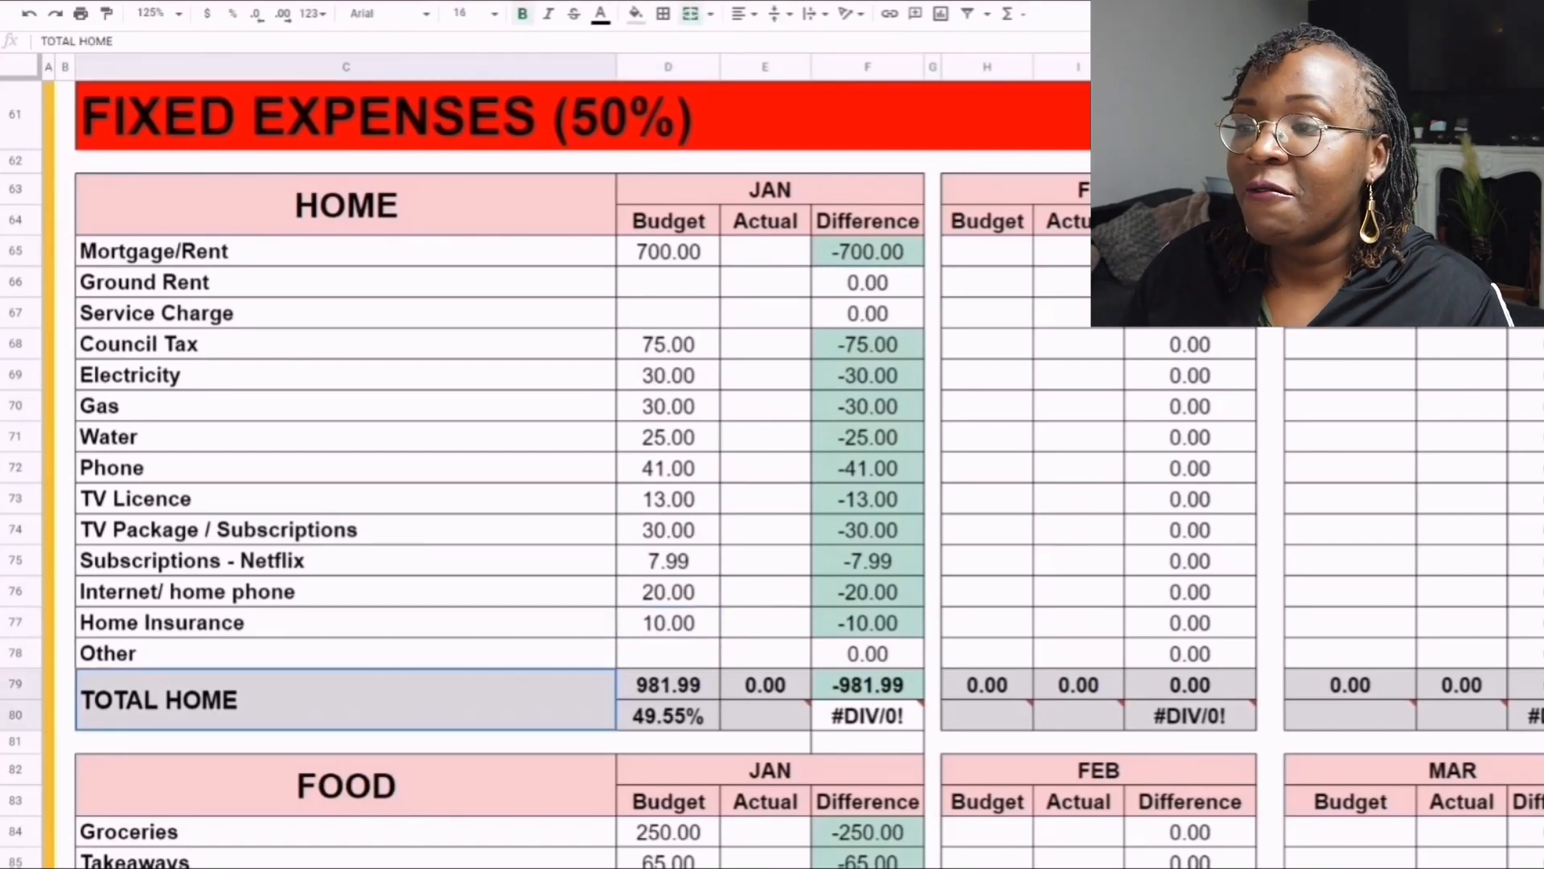
{"action": "left_click_drag", "start_coordinate": [346, 700], "coordinate": [668, 700]}
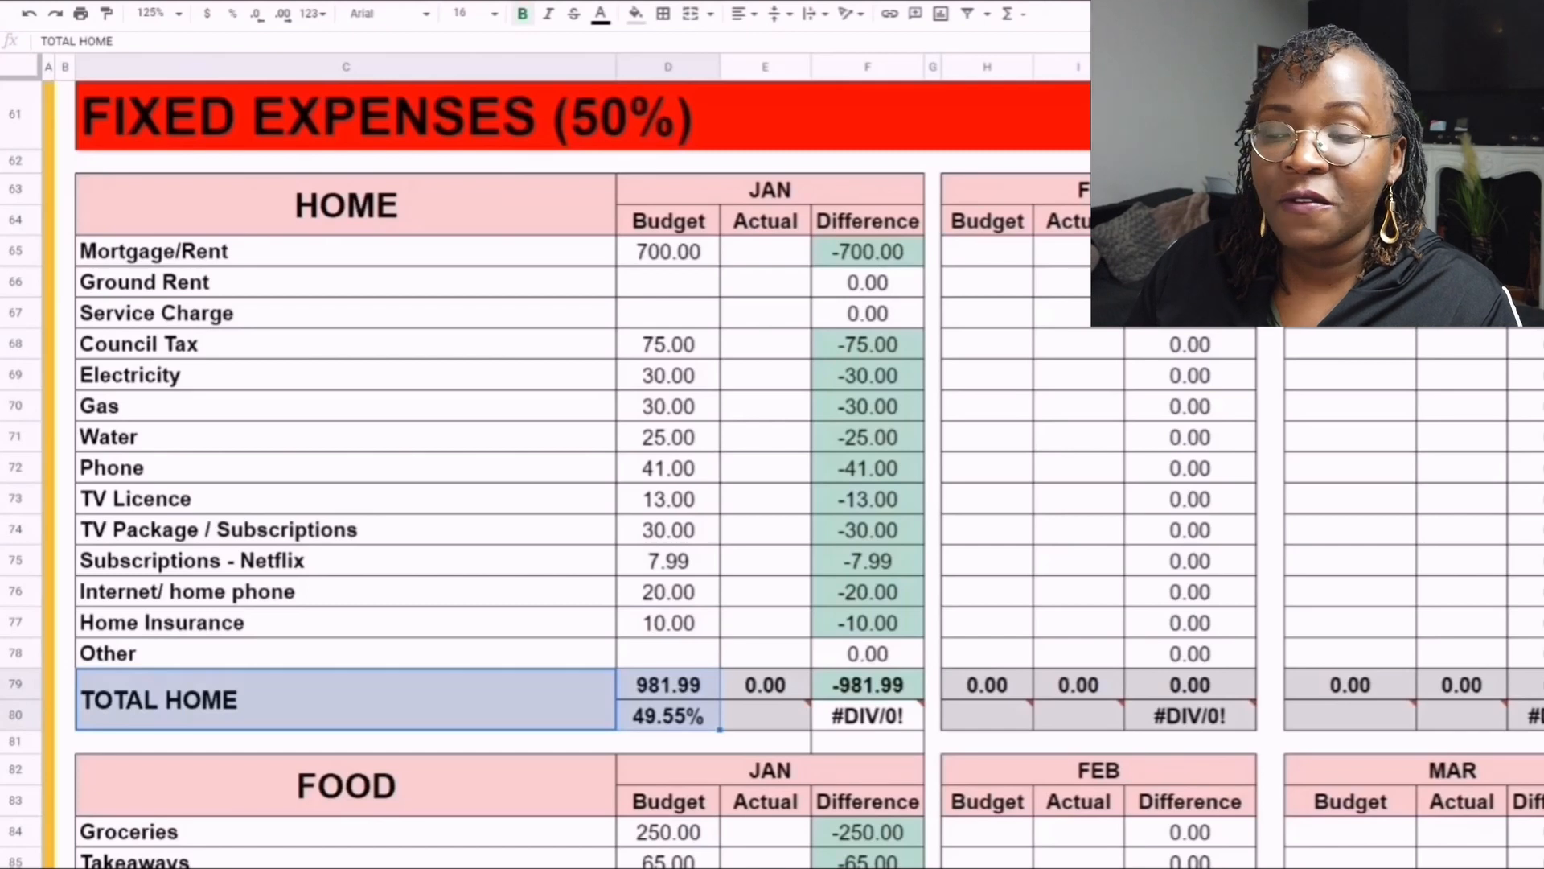
{"action": "scroll", "coordinate": [498, 467], "scroll_direction": "down", "scroll_amount": 2}
{"action": "scroll", "coordinate": [499, 466], "scroll_direction": "down", "scroll_amount": 2}
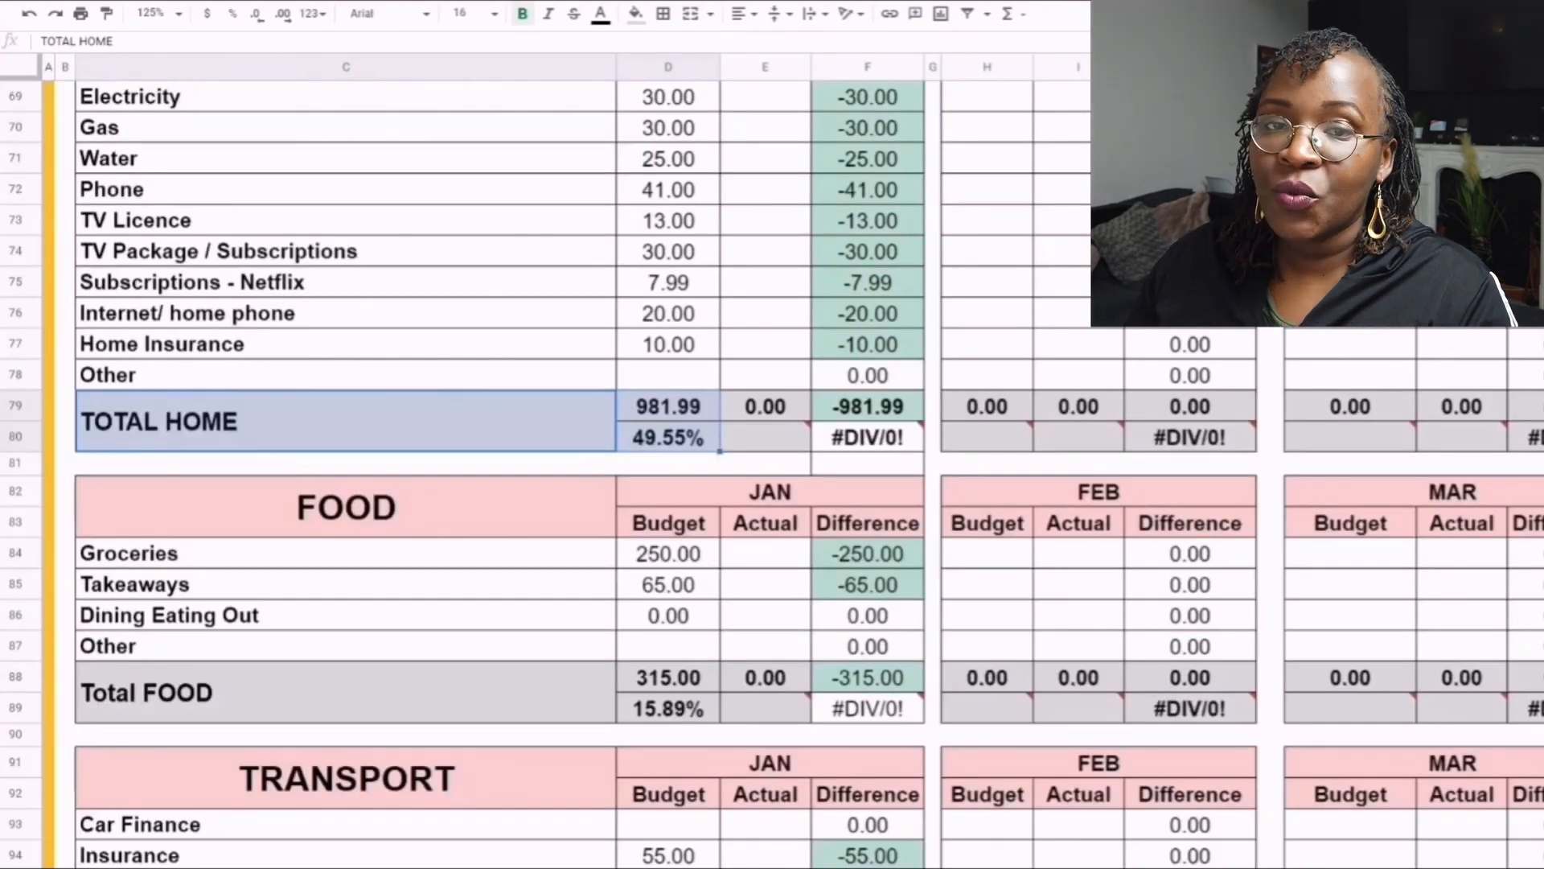
{"action": "scroll", "coordinate": [499, 467], "scroll_direction": "down", "scroll_amount": 1}
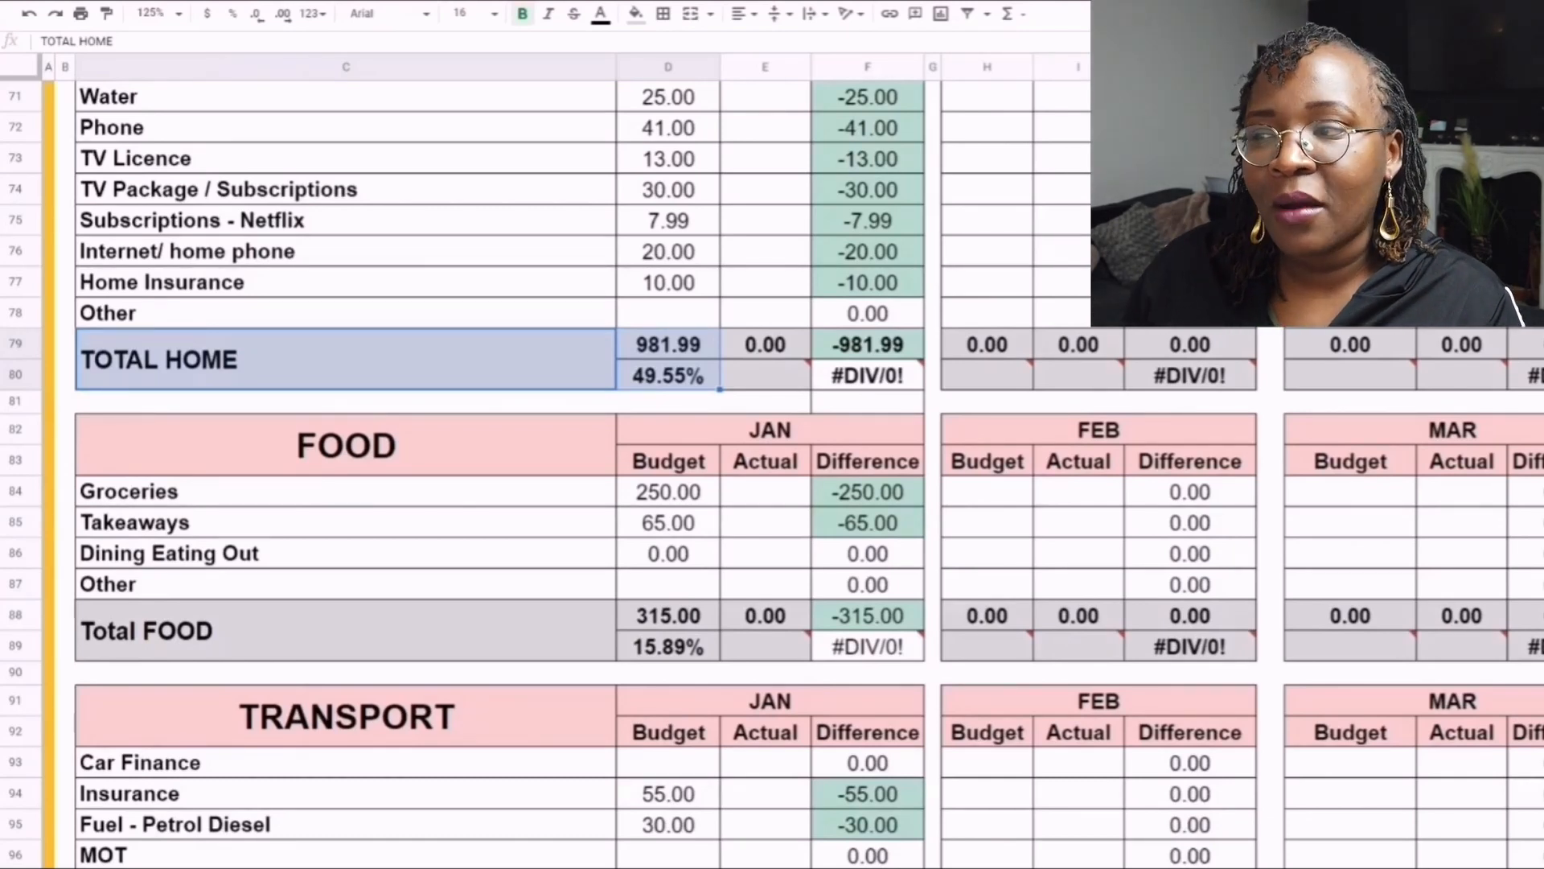
{"action": "left_click", "coordinate": [765, 375]}
- Review the January budget for Groceries, Takeaways and Dining Eating Out in the Food table, highlighting its total row
{"action": "scroll", "coordinate": [668, 429], "scroll_direction": "down", "scroll_amount": 1}
{"action": "left_click", "coordinate": [668, 429]}
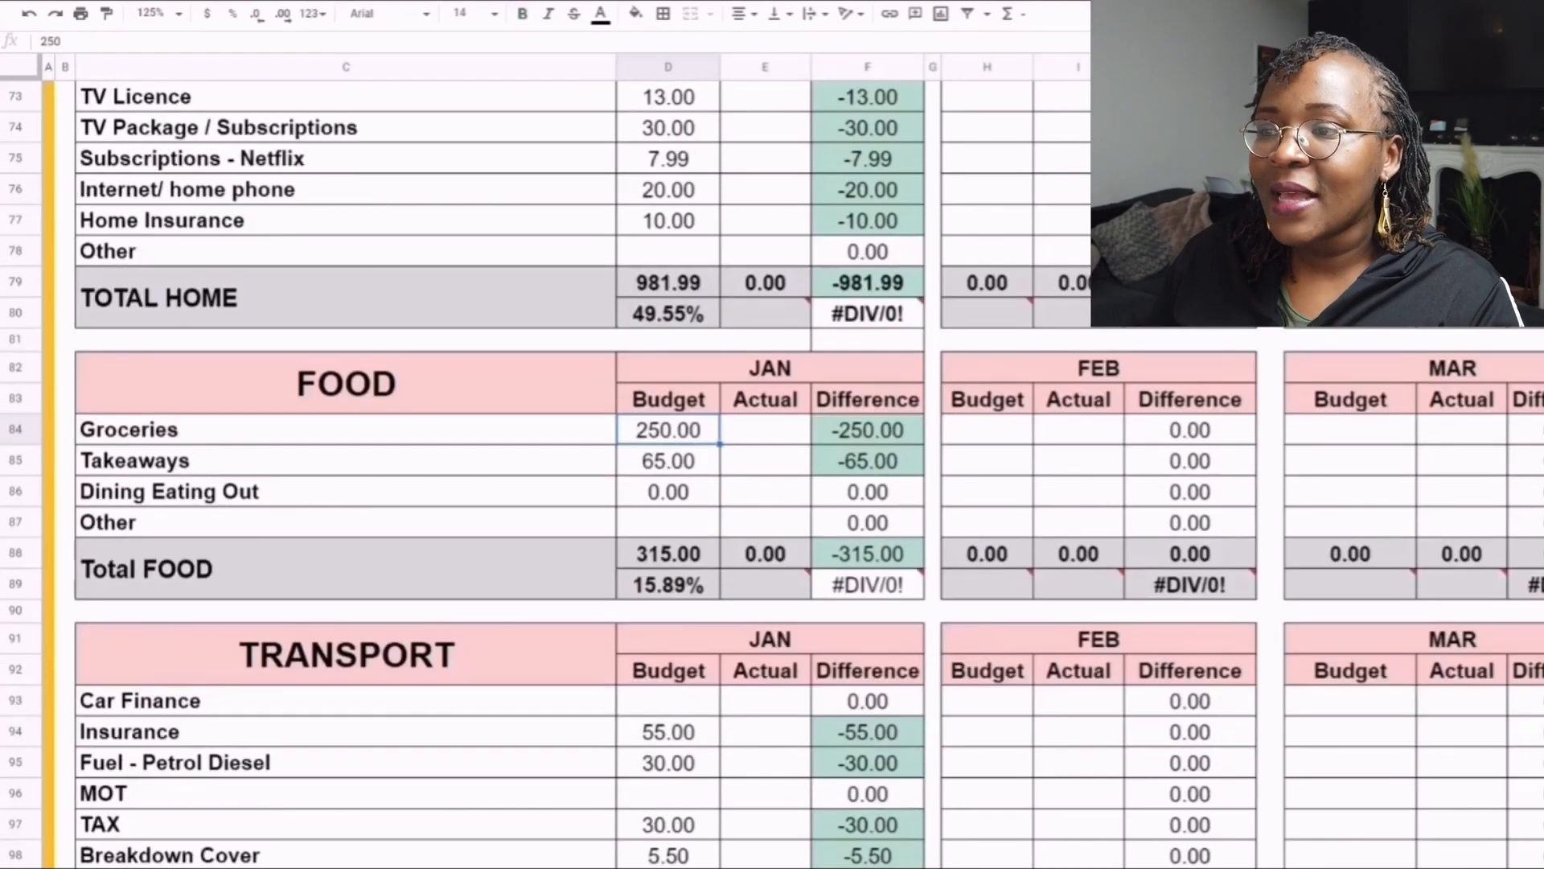
{"action": "scroll", "coordinate": [498, 467], "scroll_direction": "down", "scroll_amount": 3}
{"action": "left_click", "coordinate": [669, 276]}
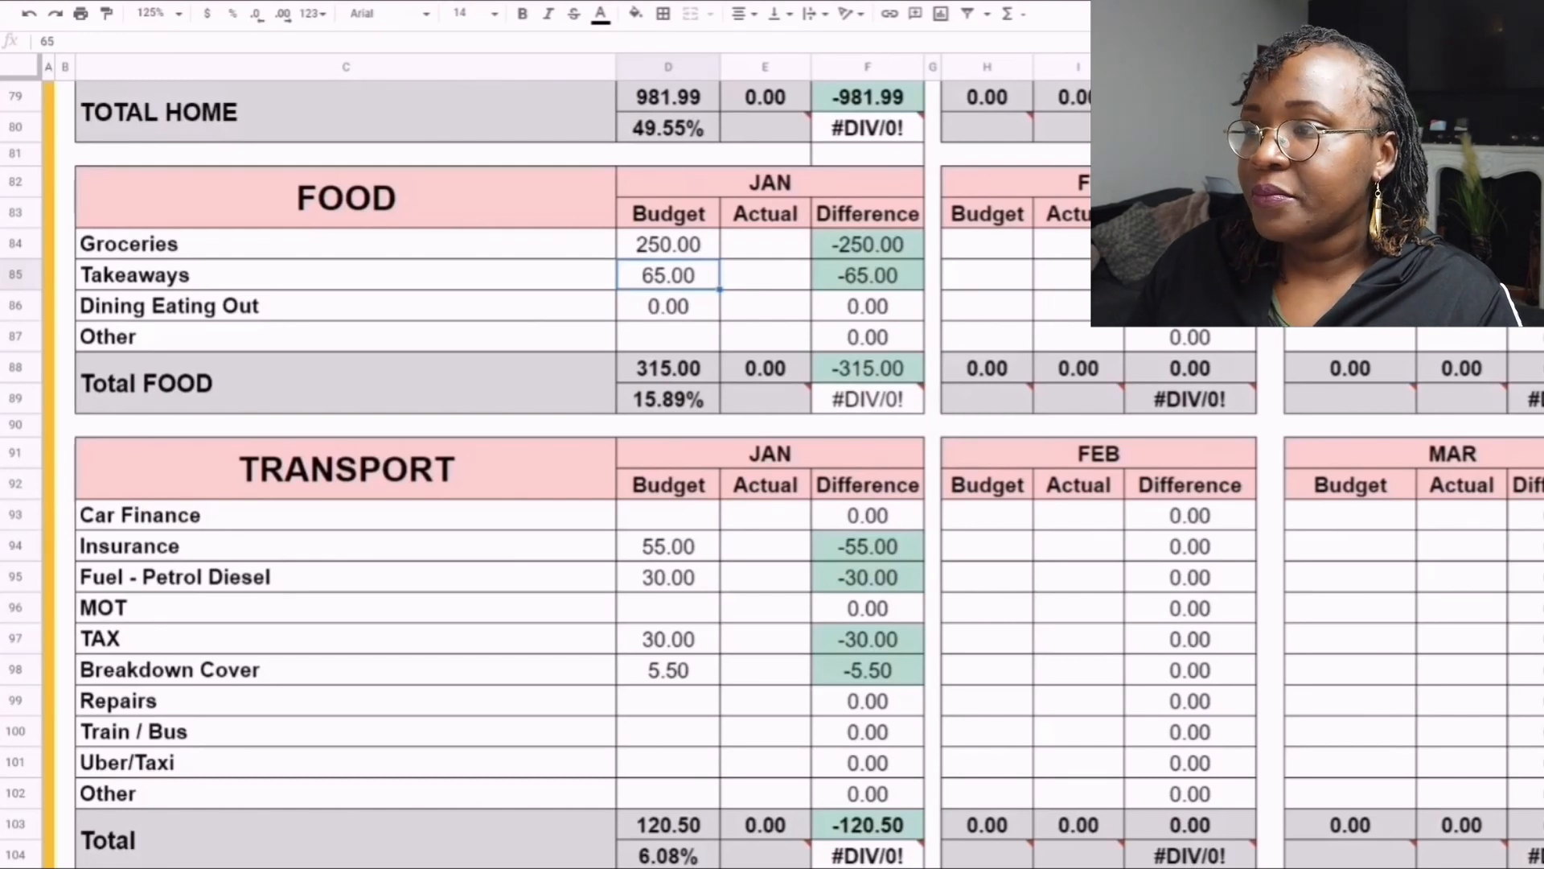
{"action": "left_click_drag", "start_coordinate": [499, 383], "coordinate": [668, 384]}
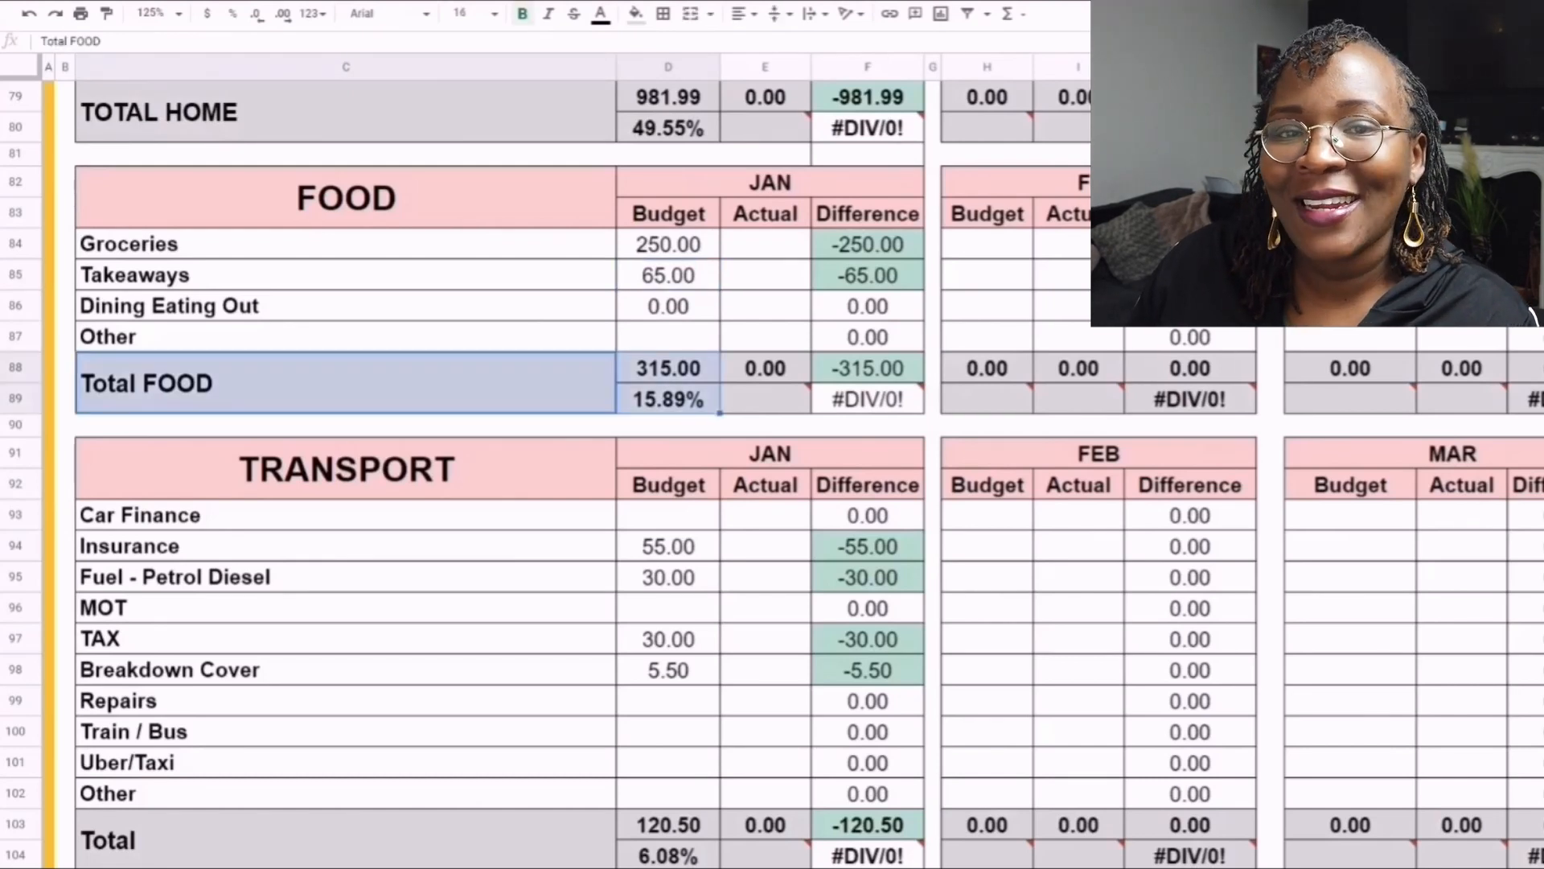
{"action": "scroll", "coordinate": [499, 466], "scroll_direction": "down", "scroll_amount": 1}
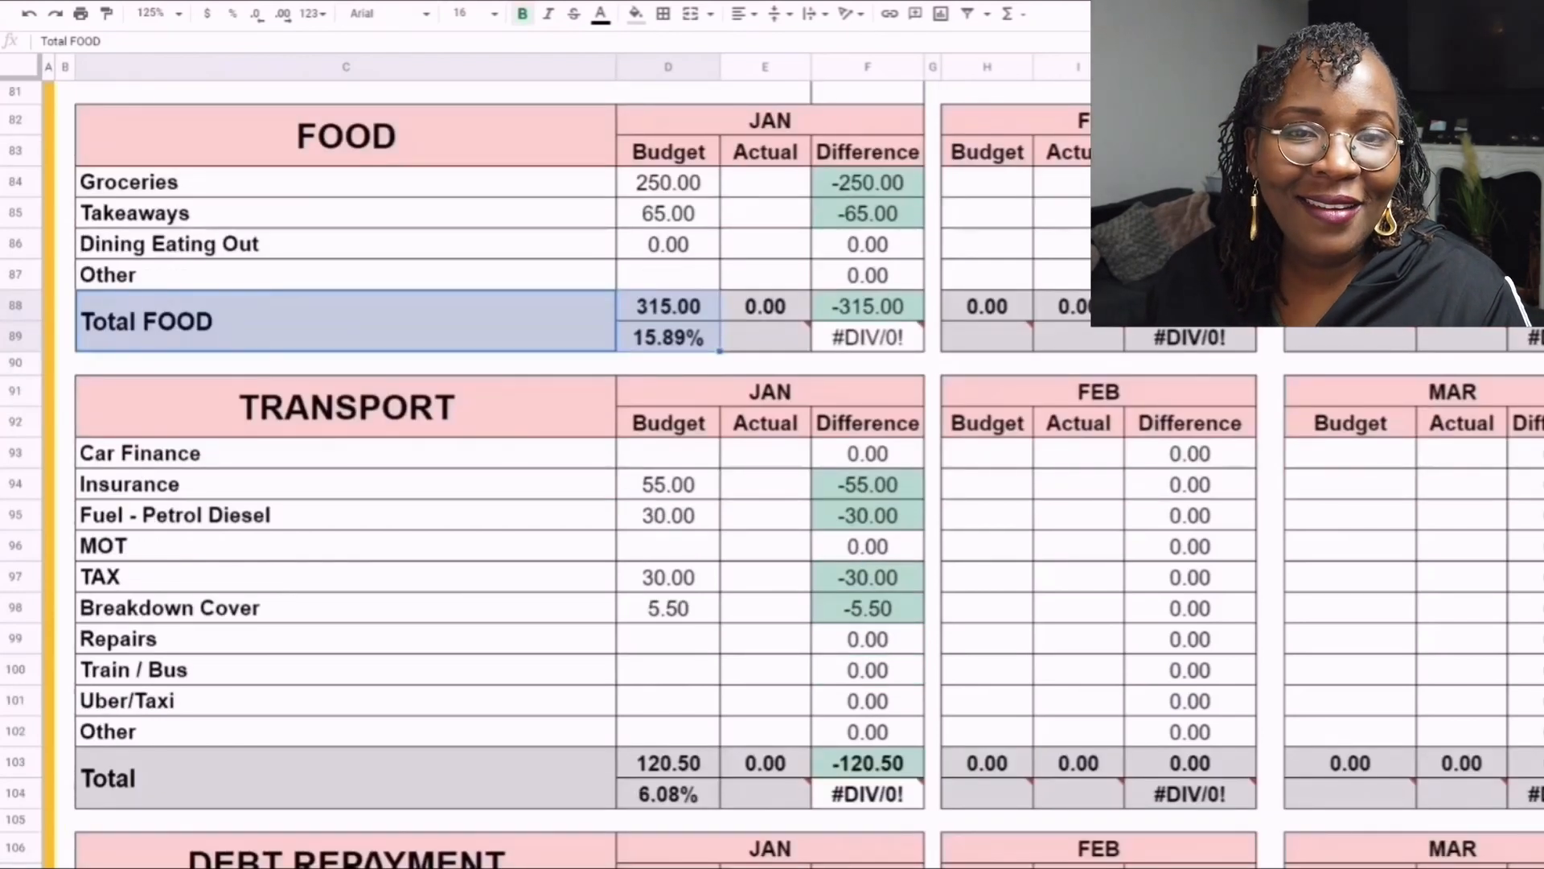
{"action": "left_click", "coordinate": [669, 245]}
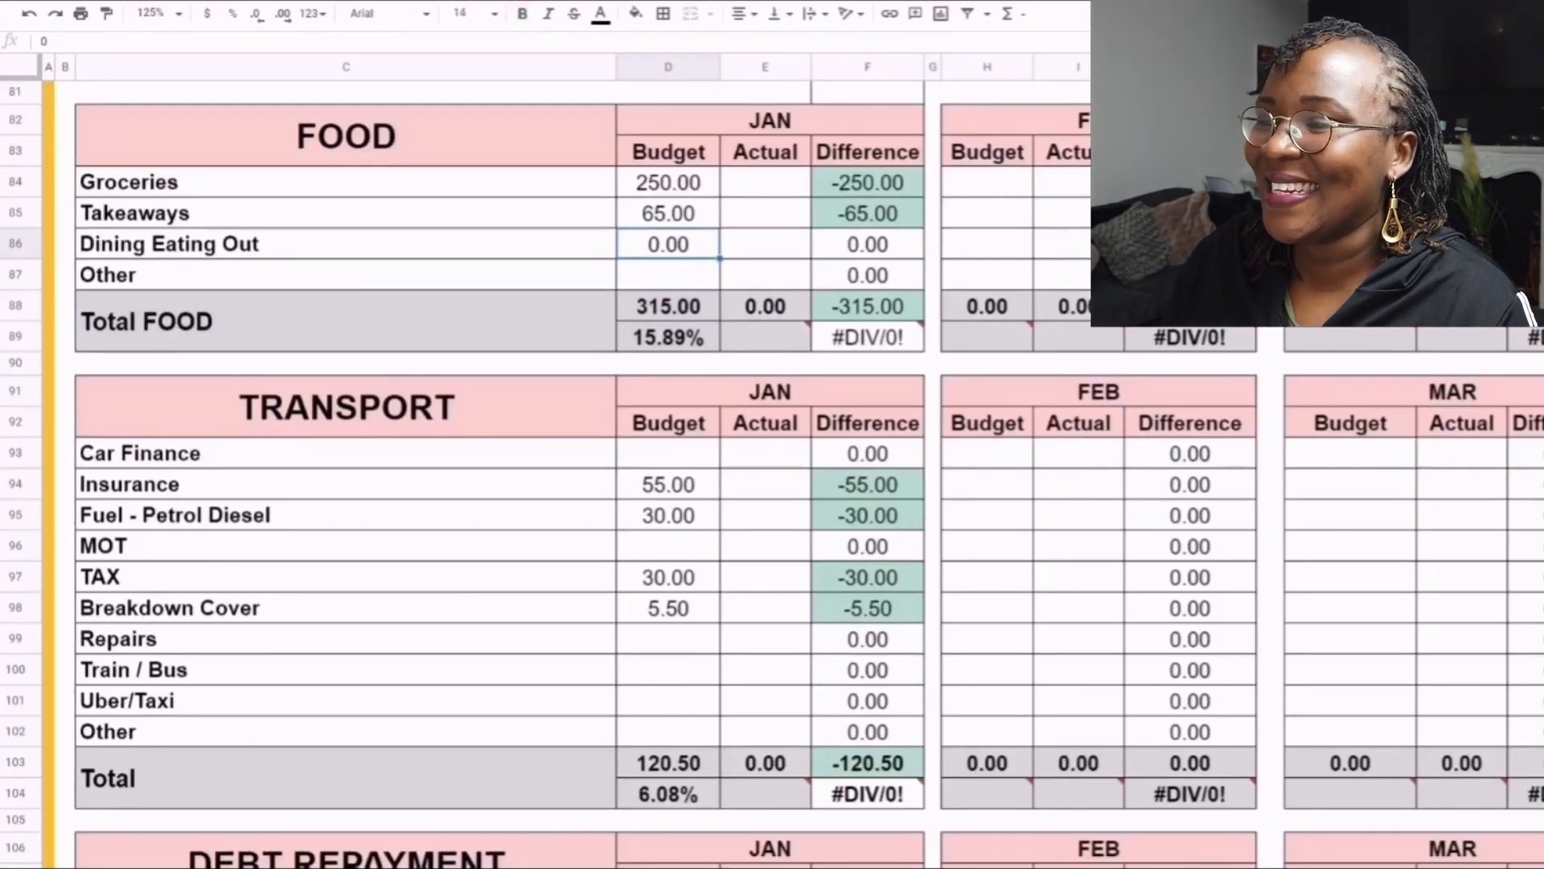
- Review the January budget cells in the Transport table from Car Finance through Insurance and Fuel to MOT
{"action": "scroll", "coordinate": [499, 474], "scroll_direction": "down", "scroll_amount": 1}
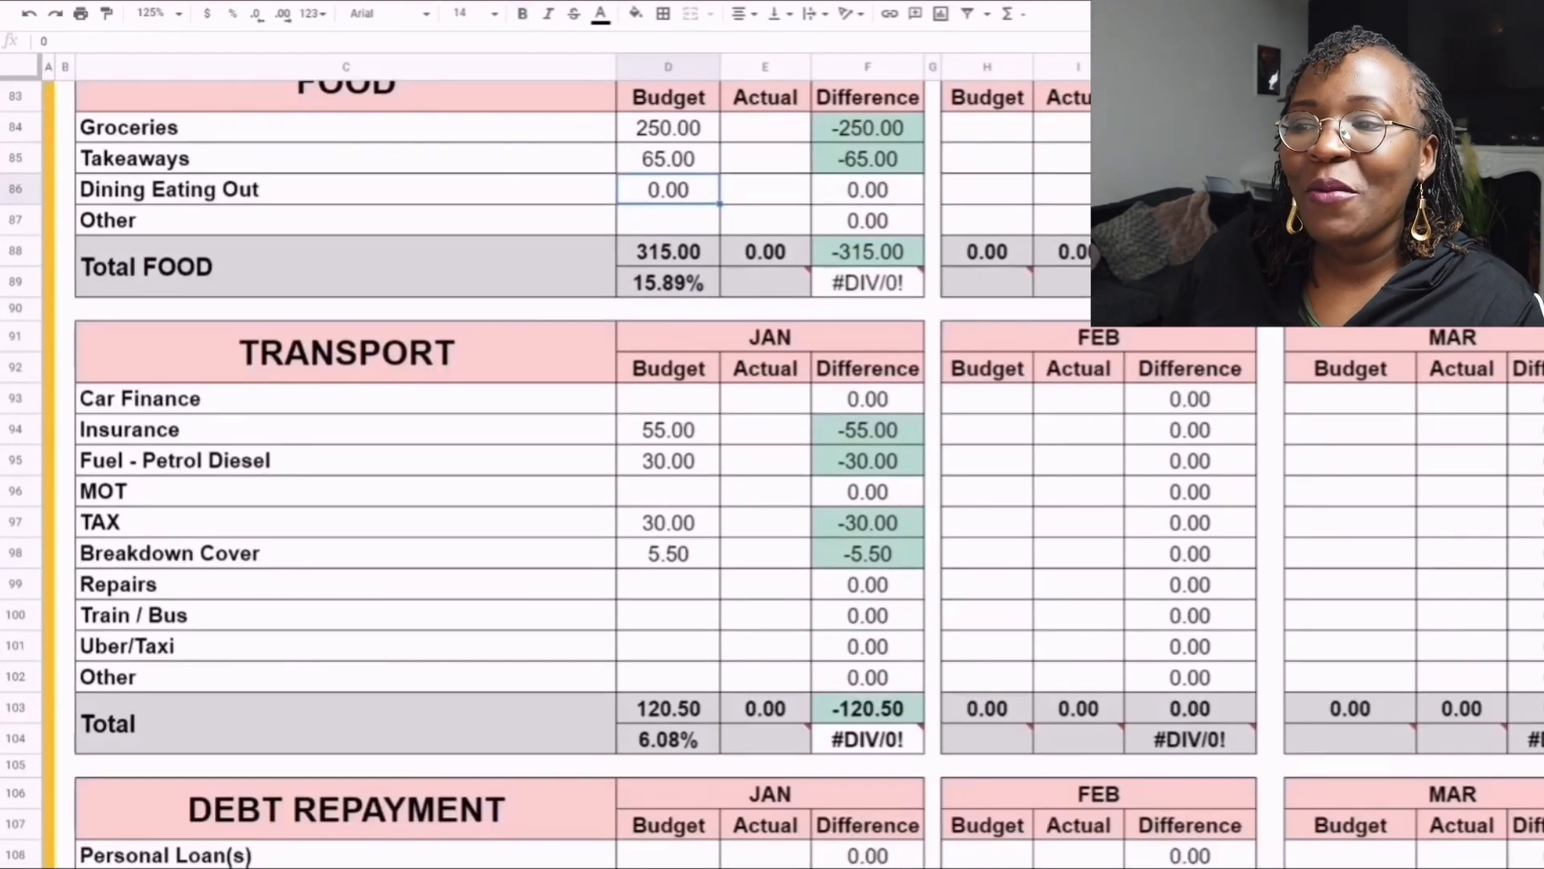
{"action": "scroll", "coordinate": [499, 474], "scroll_direction": "down", "scroll_amount": 3}
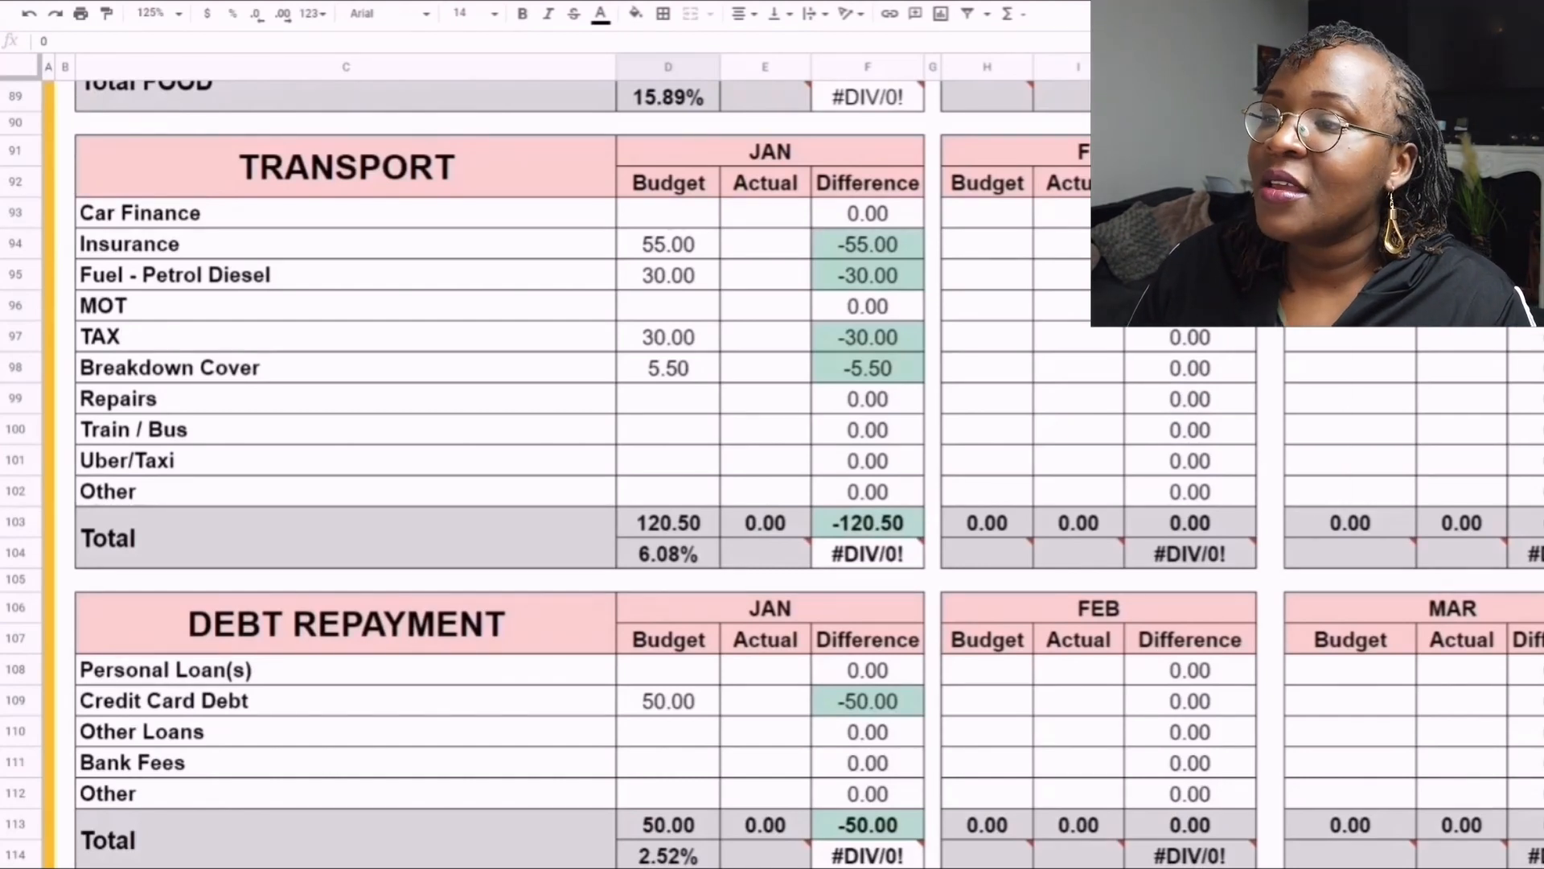
{"action": "left_click", "coordinate": [668, 213]}
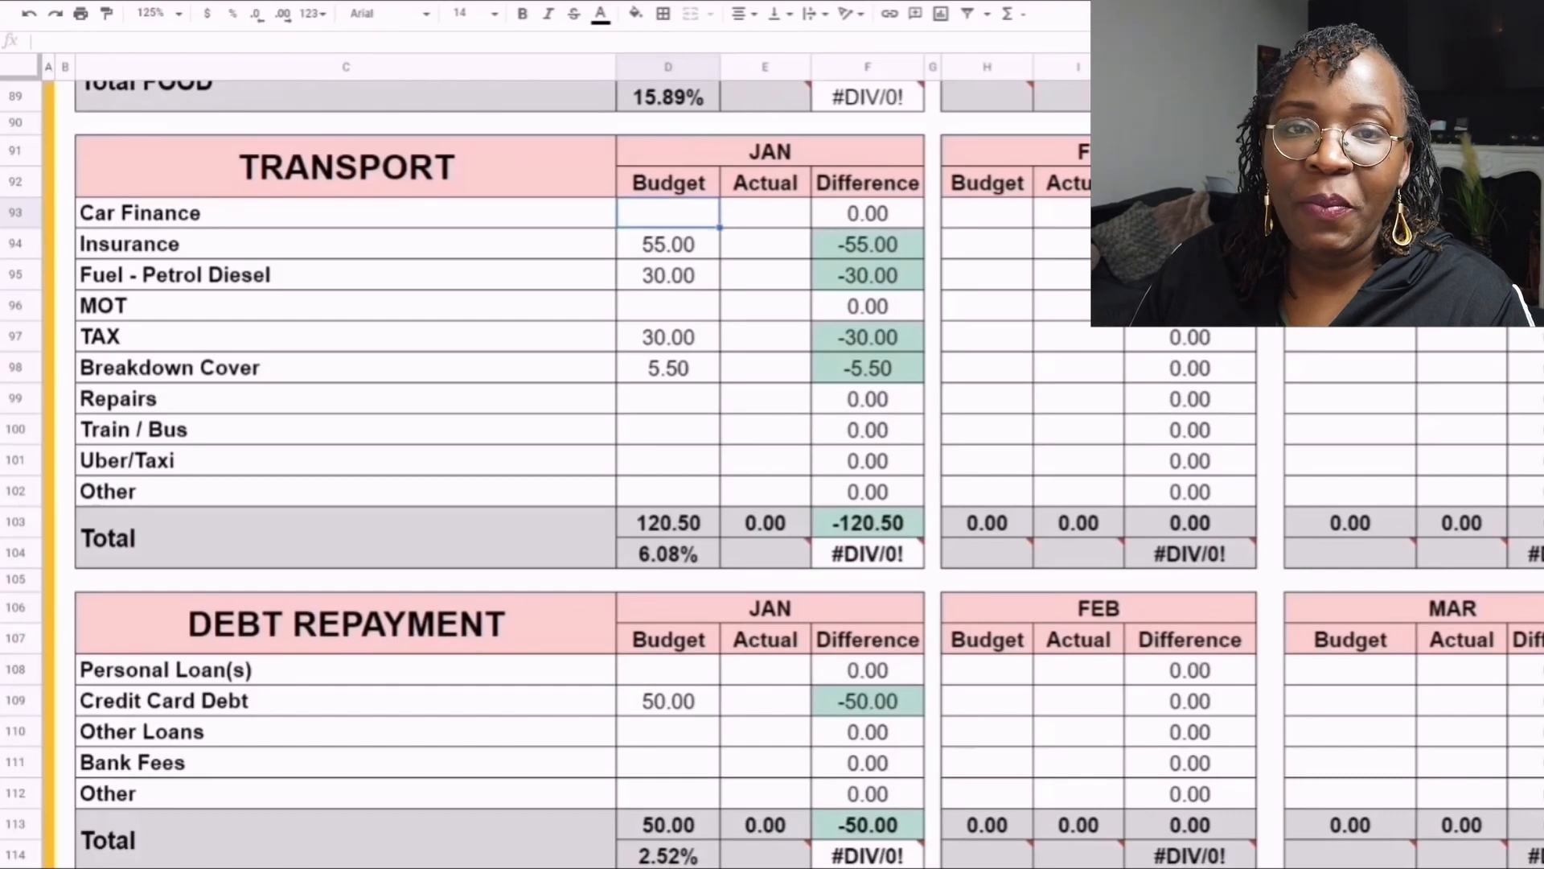
{"action": "left_click", "coordinate": [669, 244]}
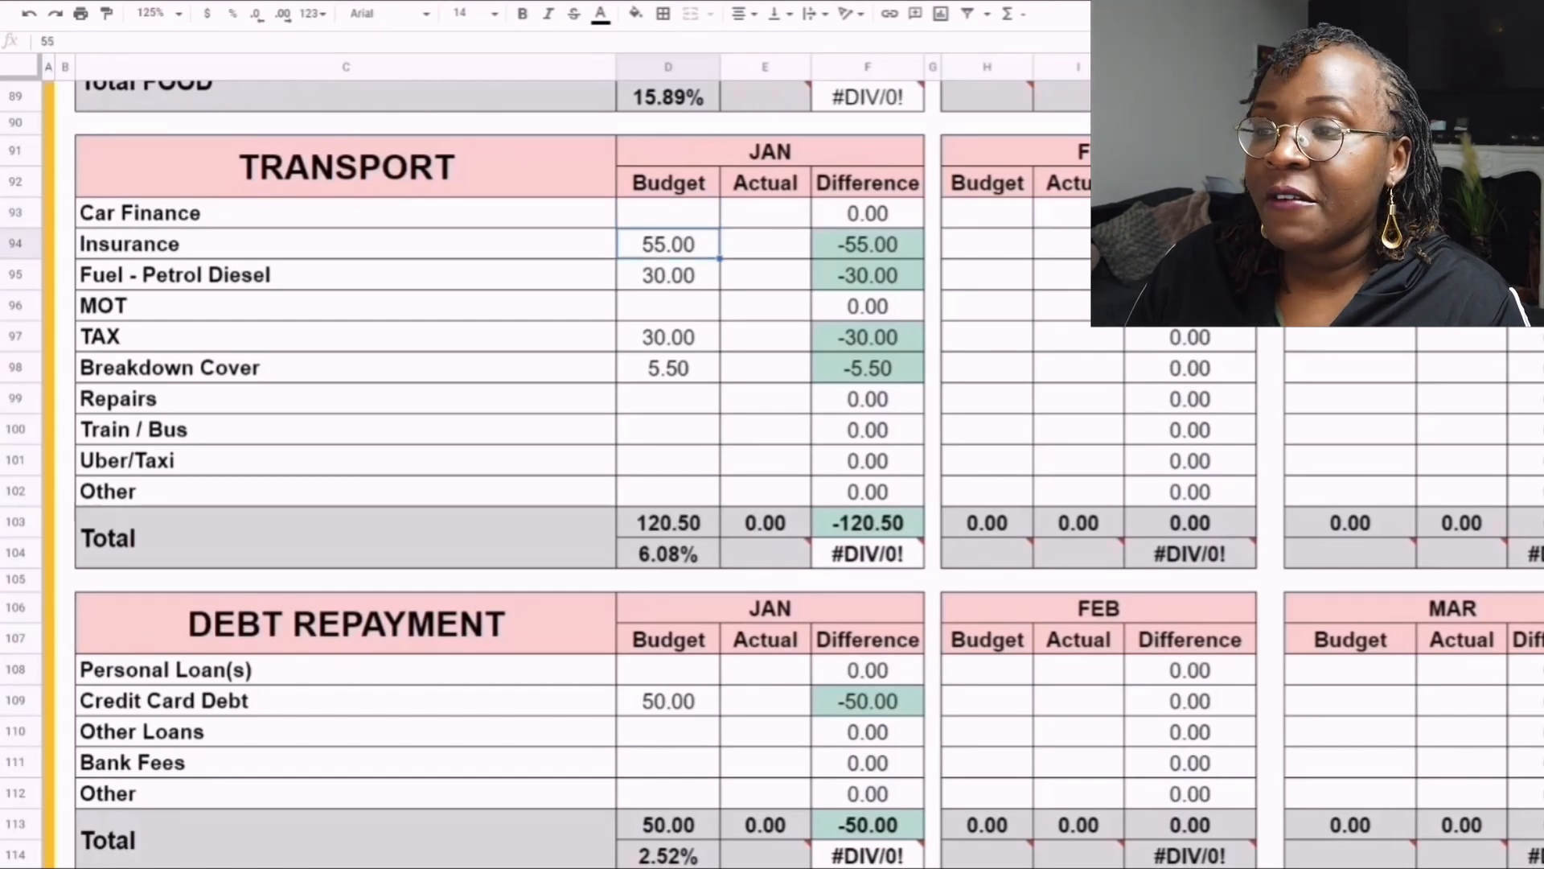
{"action": "left_click", "coordinate": [668, 275]}
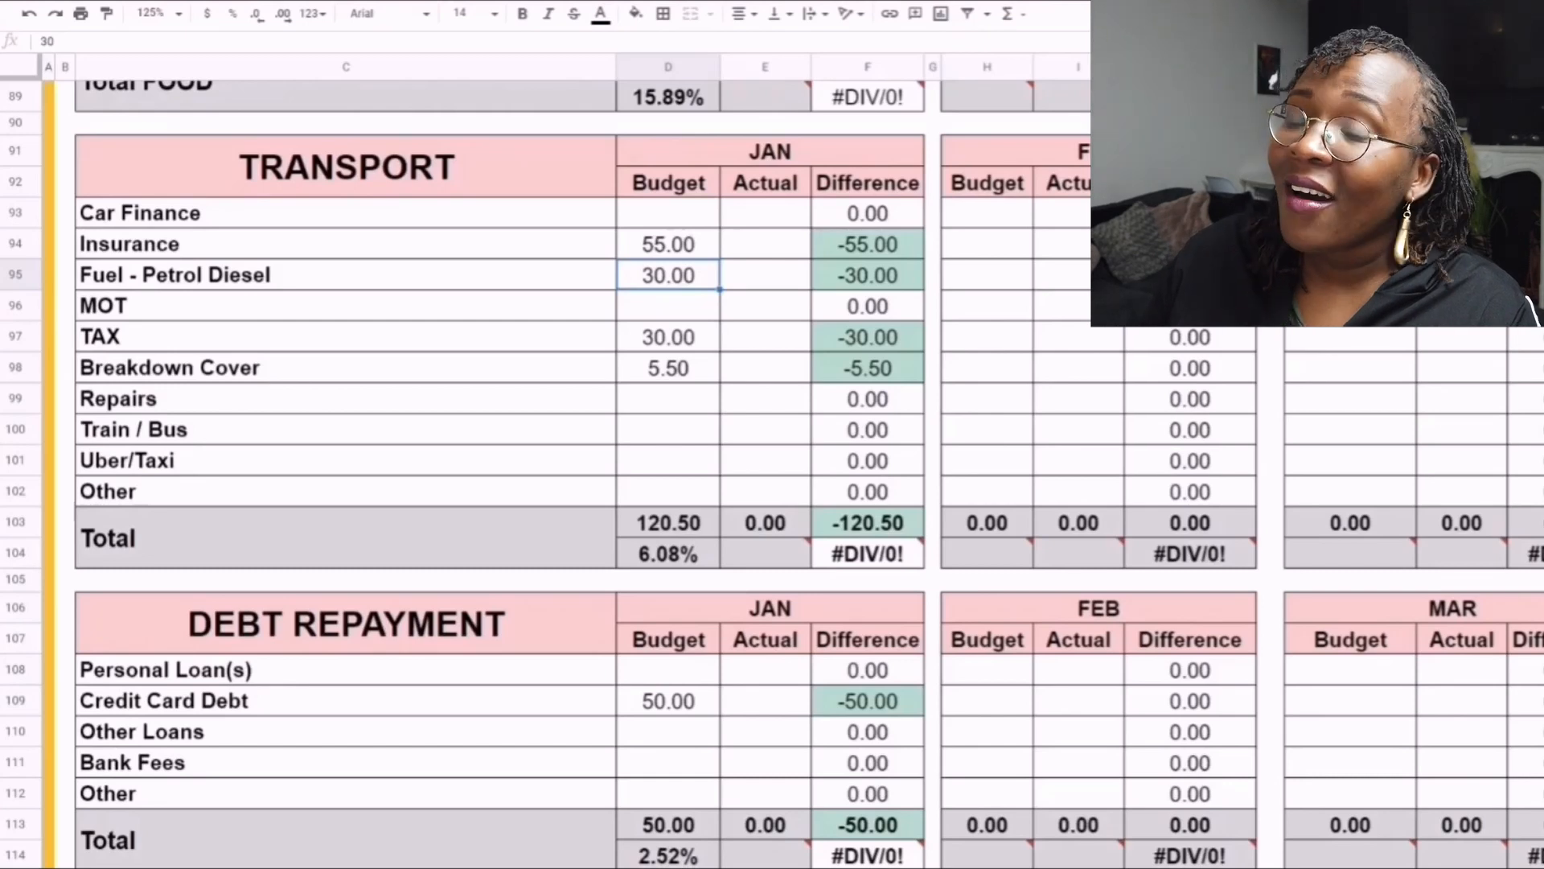
{"action": "left_click", "coordinate": [668, 306]}
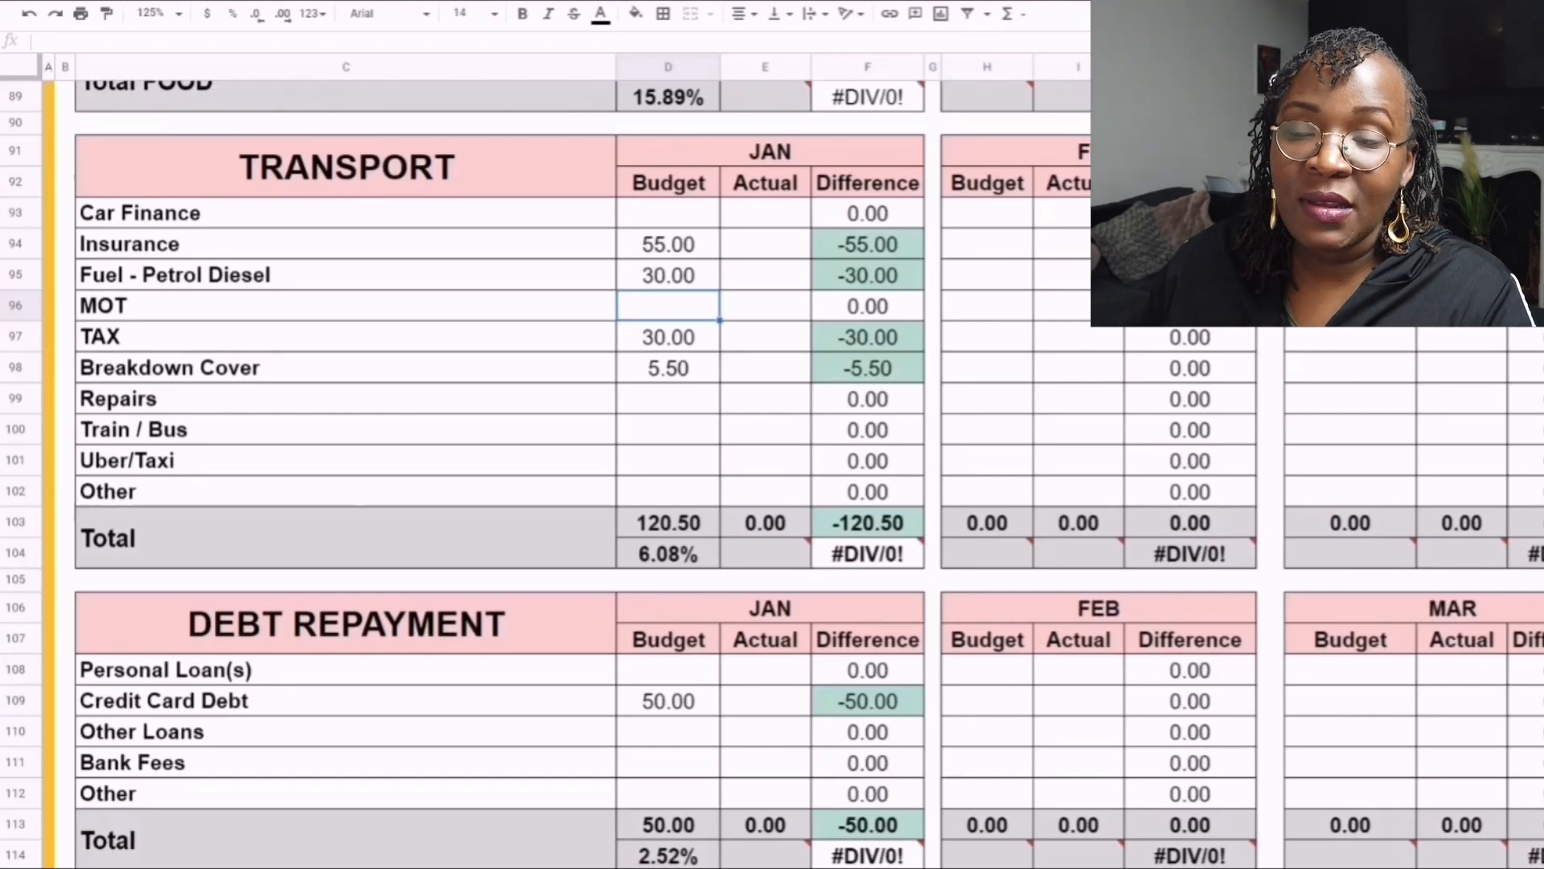
- Compare the January and March budget cells of the TAX row in the Transport table
{"action": "left_click", "coordinate": [667, 337]}
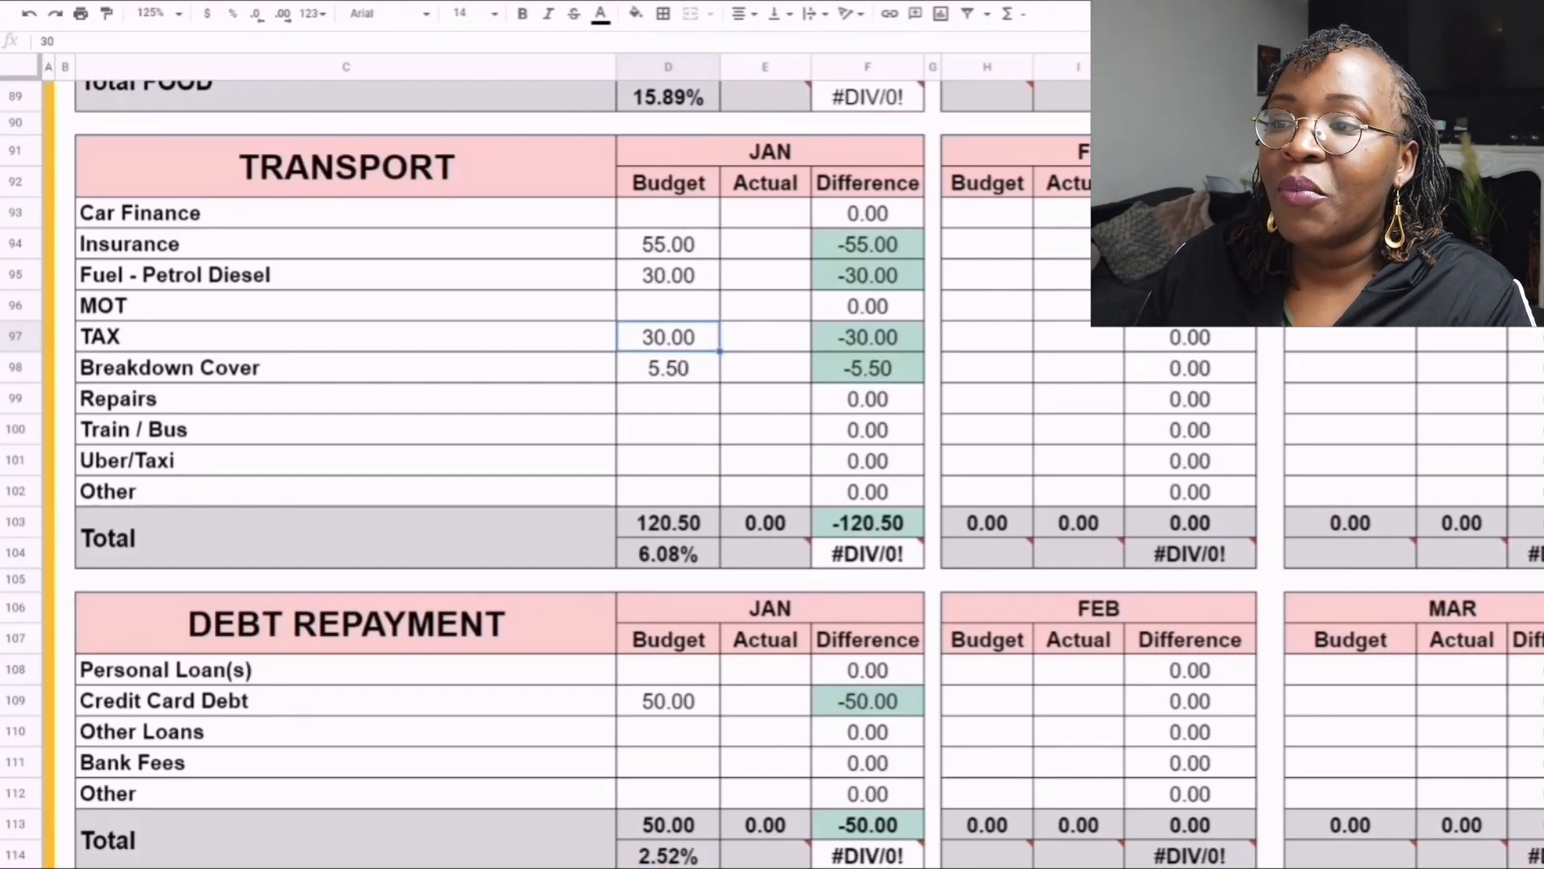
{"action": "left_click", "coordinate": [1351, 336]}
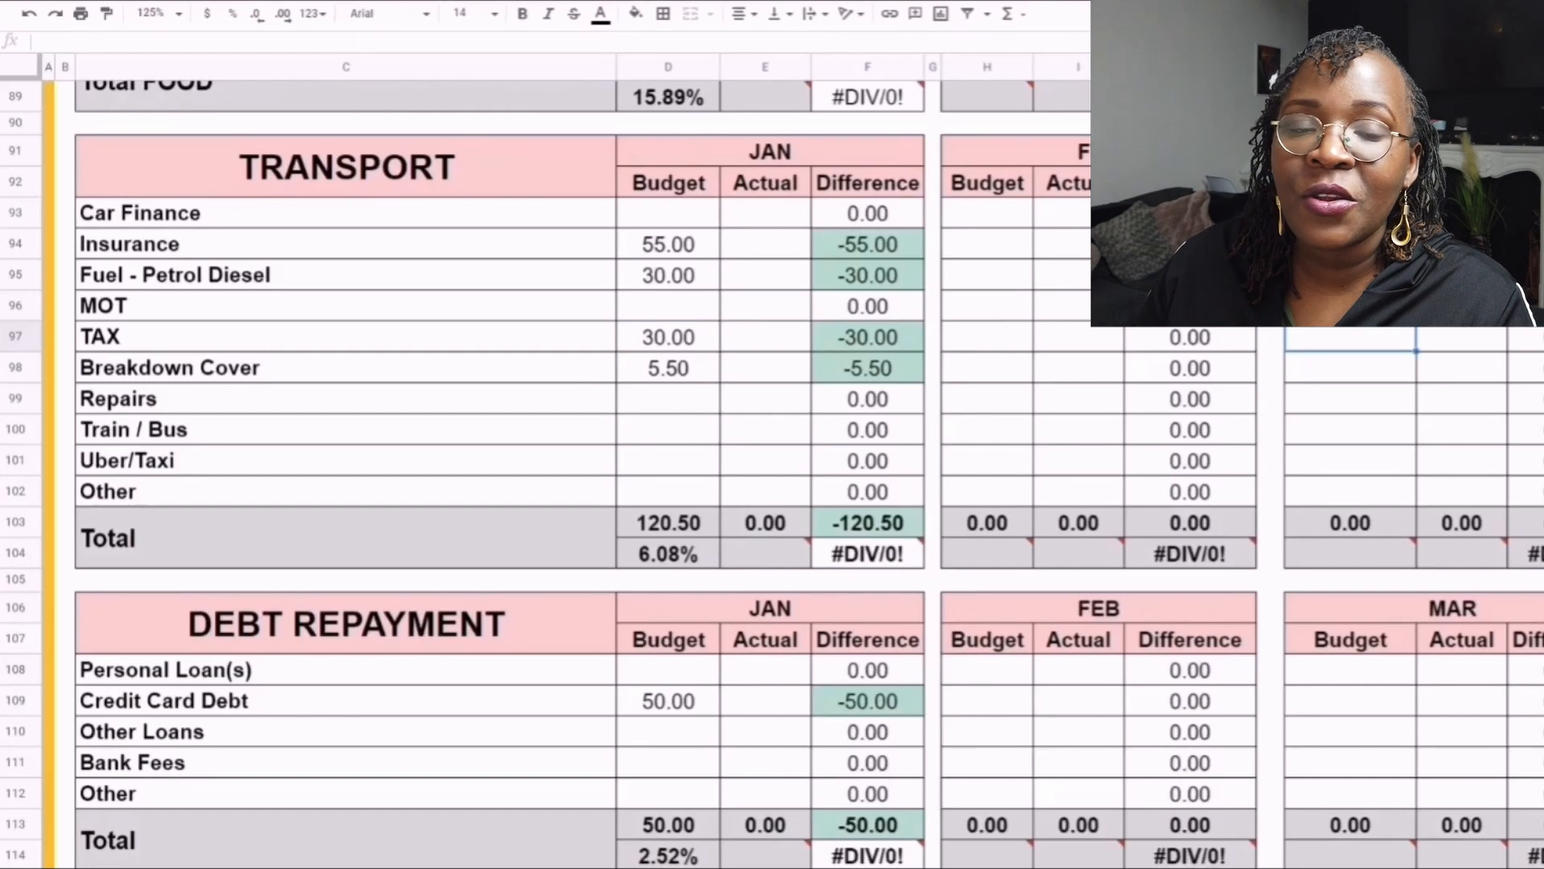
{"action": "left_click", "coordinate": [668, 336]}
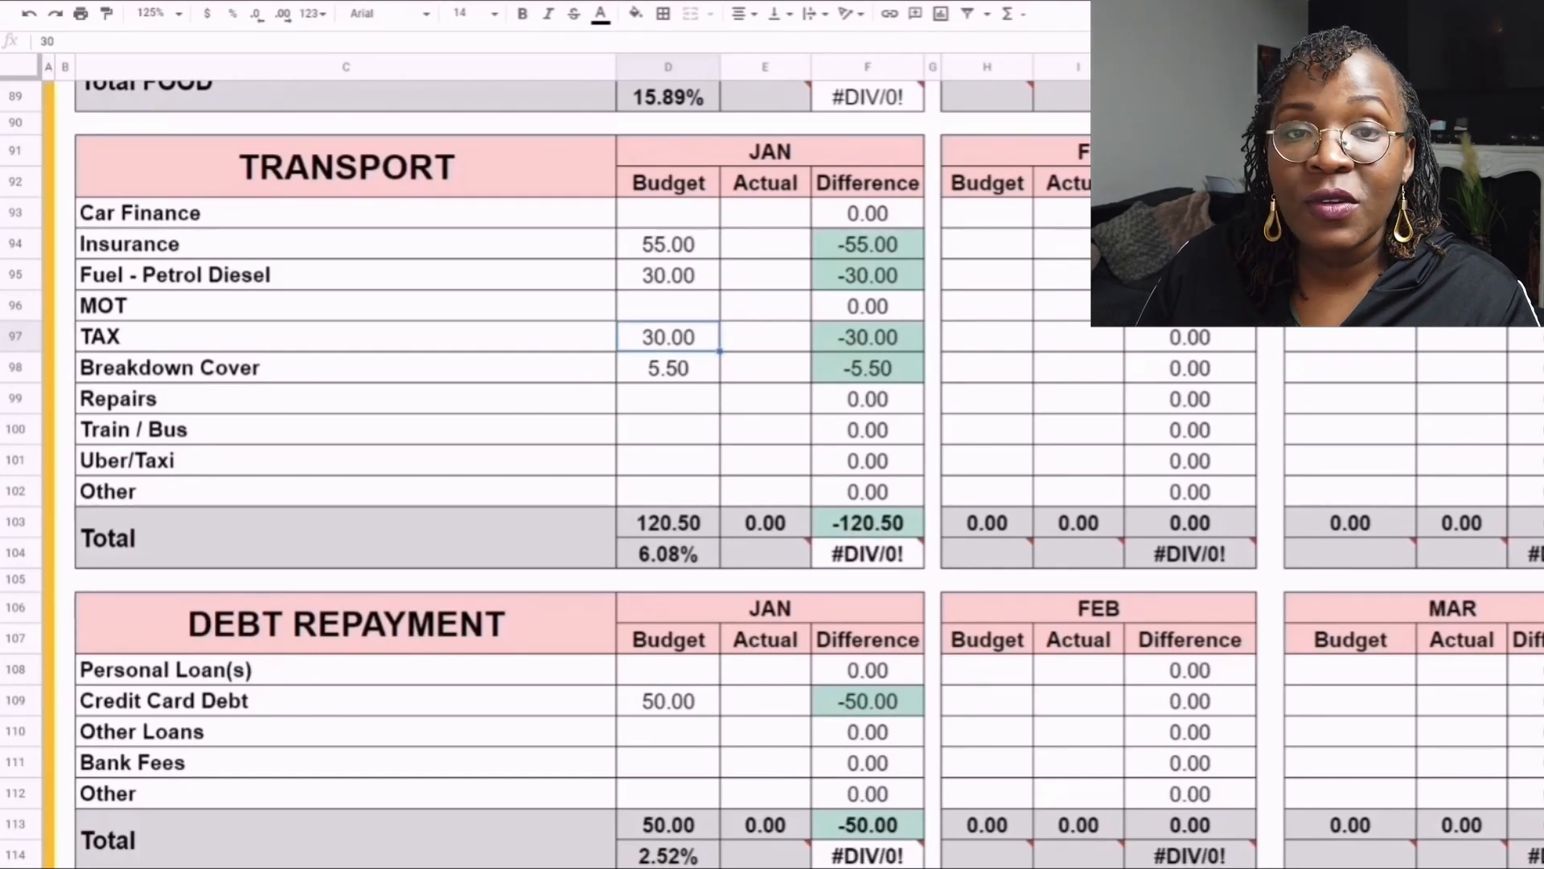
{"action": "left_click", "coordinate": [1350, 336]}
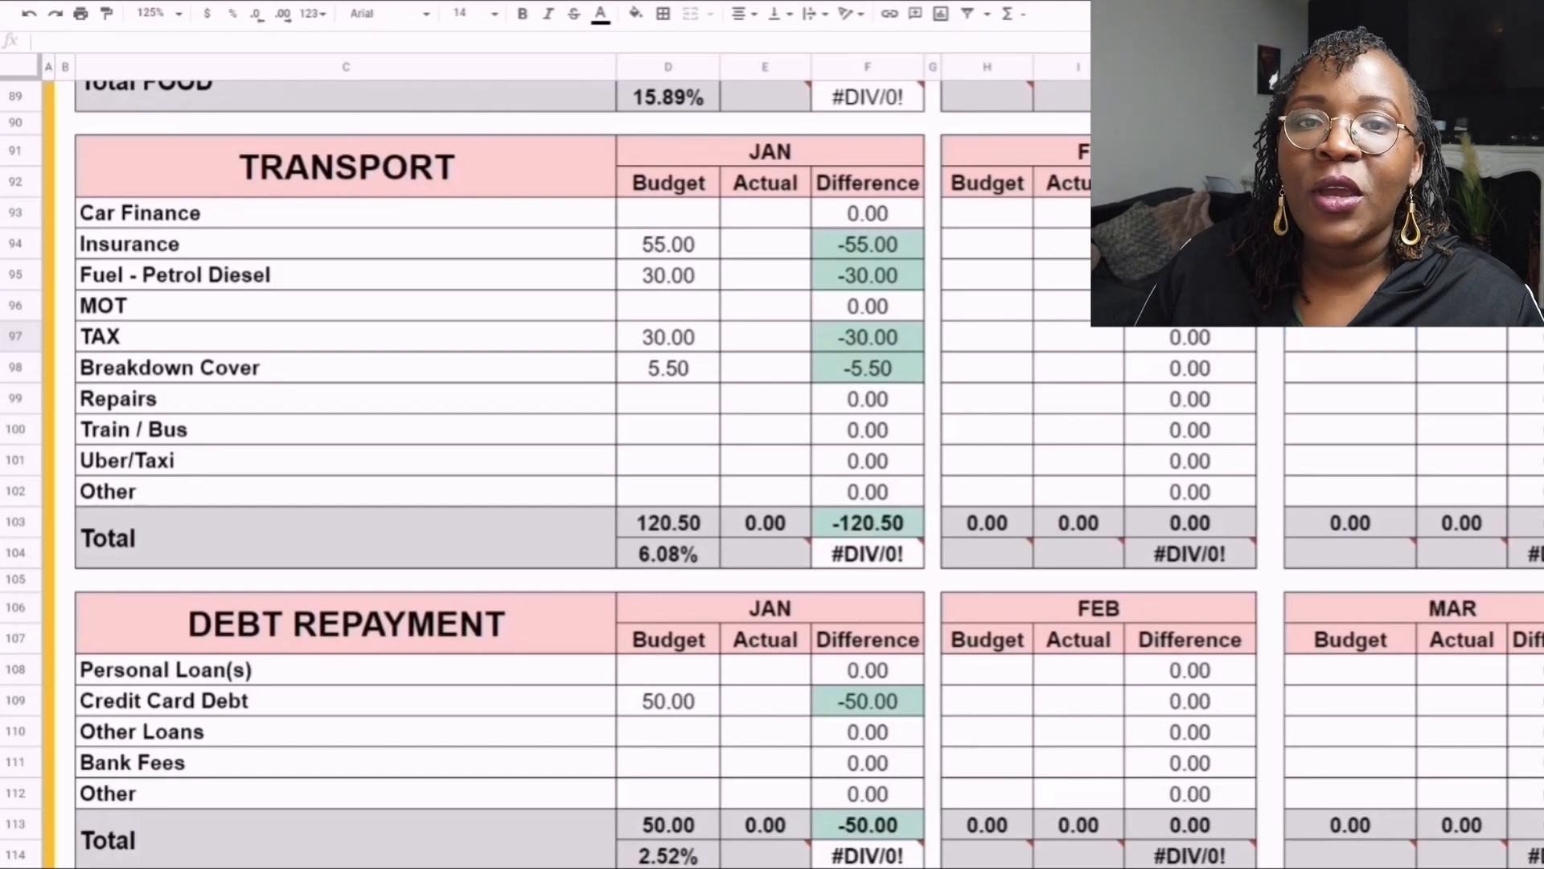
{"action": "left_click", "coordinate": [668, 336]}
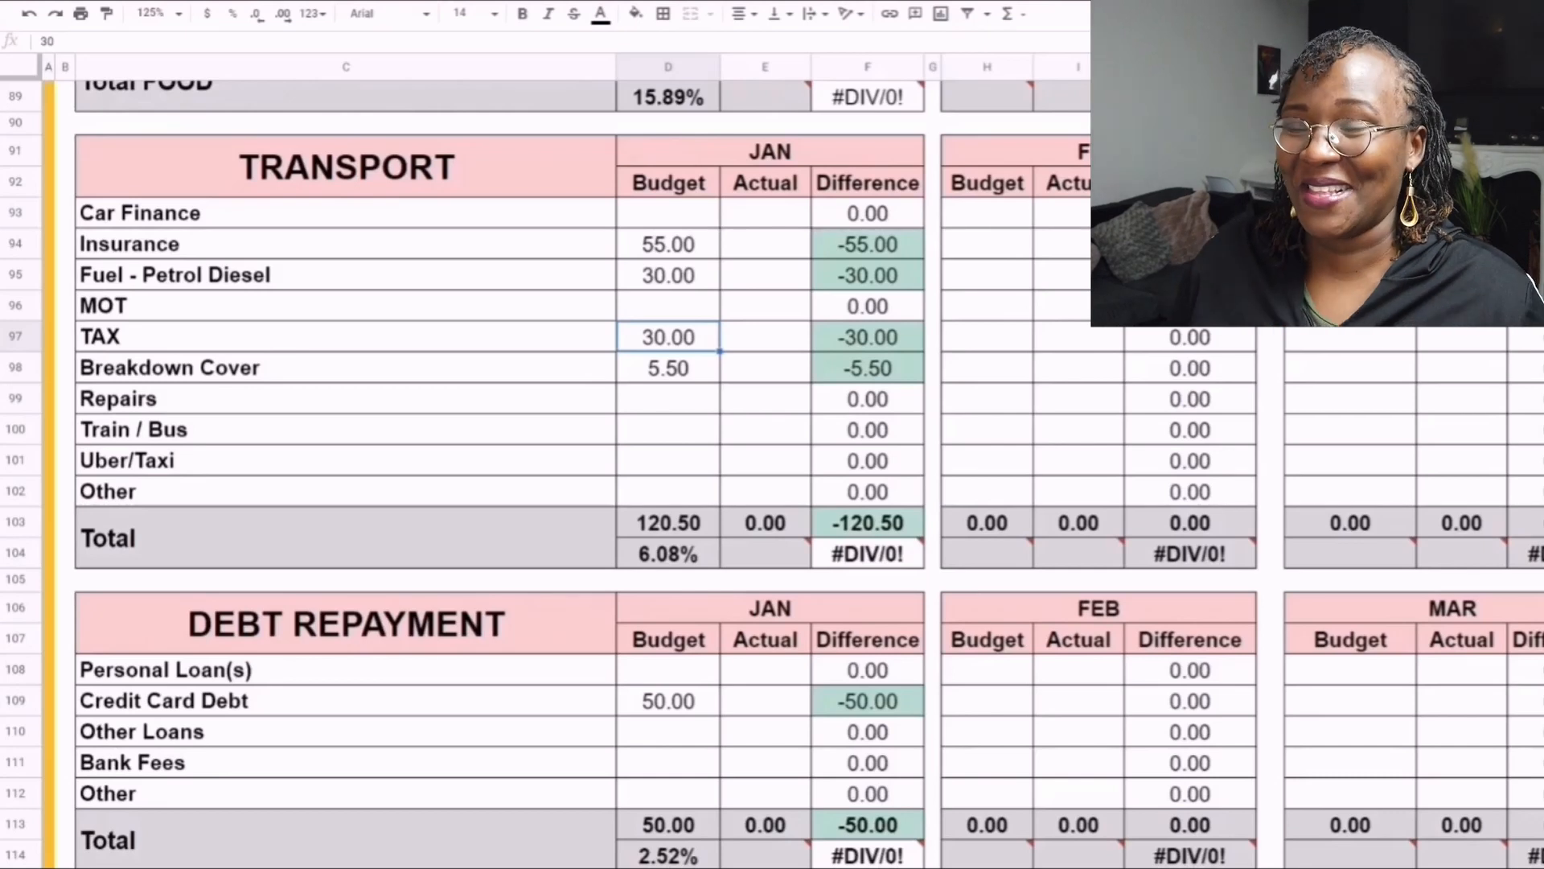
- Review the January budget for Breakdown Cover and Other in the Transport table, and highlight the table's total and percentage
{"action": "left_click", "coordinate": [668, 368]}
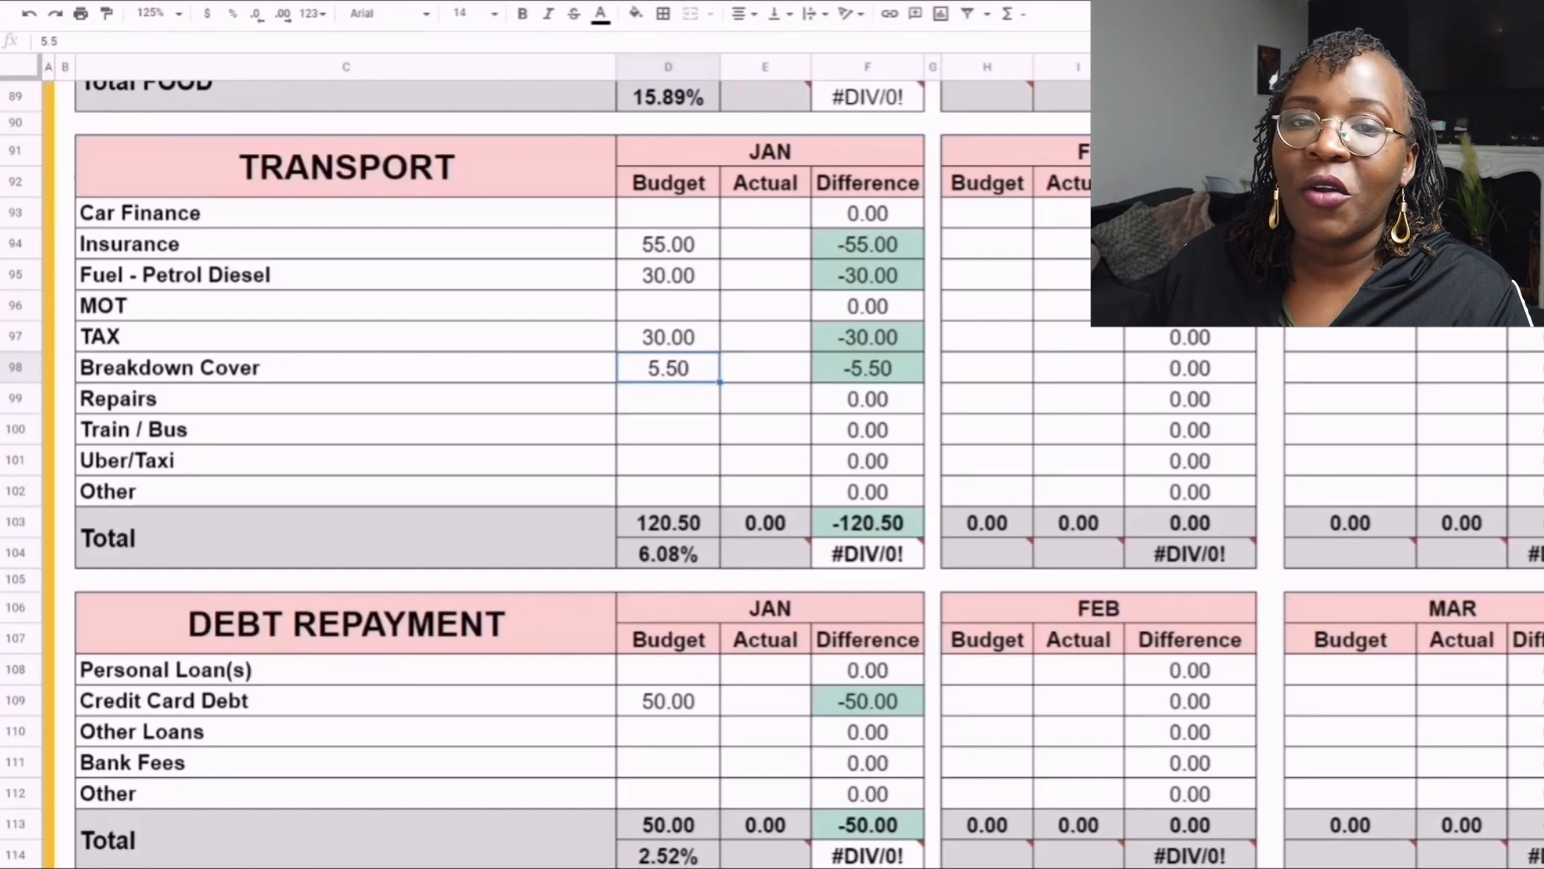
{"action": "left_click", "coordinate": [669, 492]}
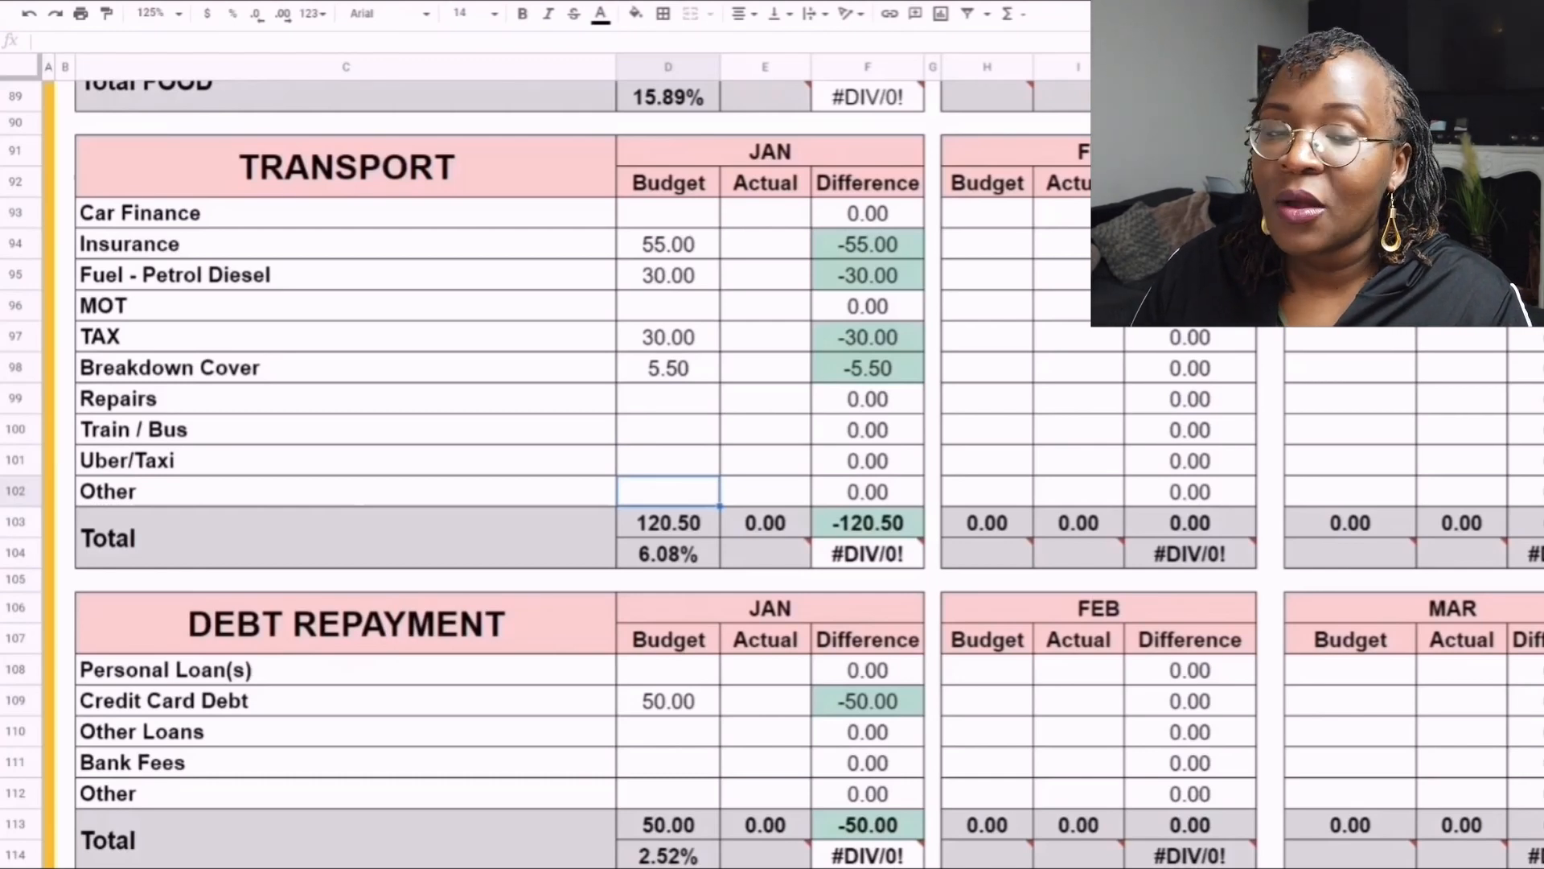
{"action": "left_click_drag", "start_coordinate": [555, 538], "coordinate": [668, 537]}
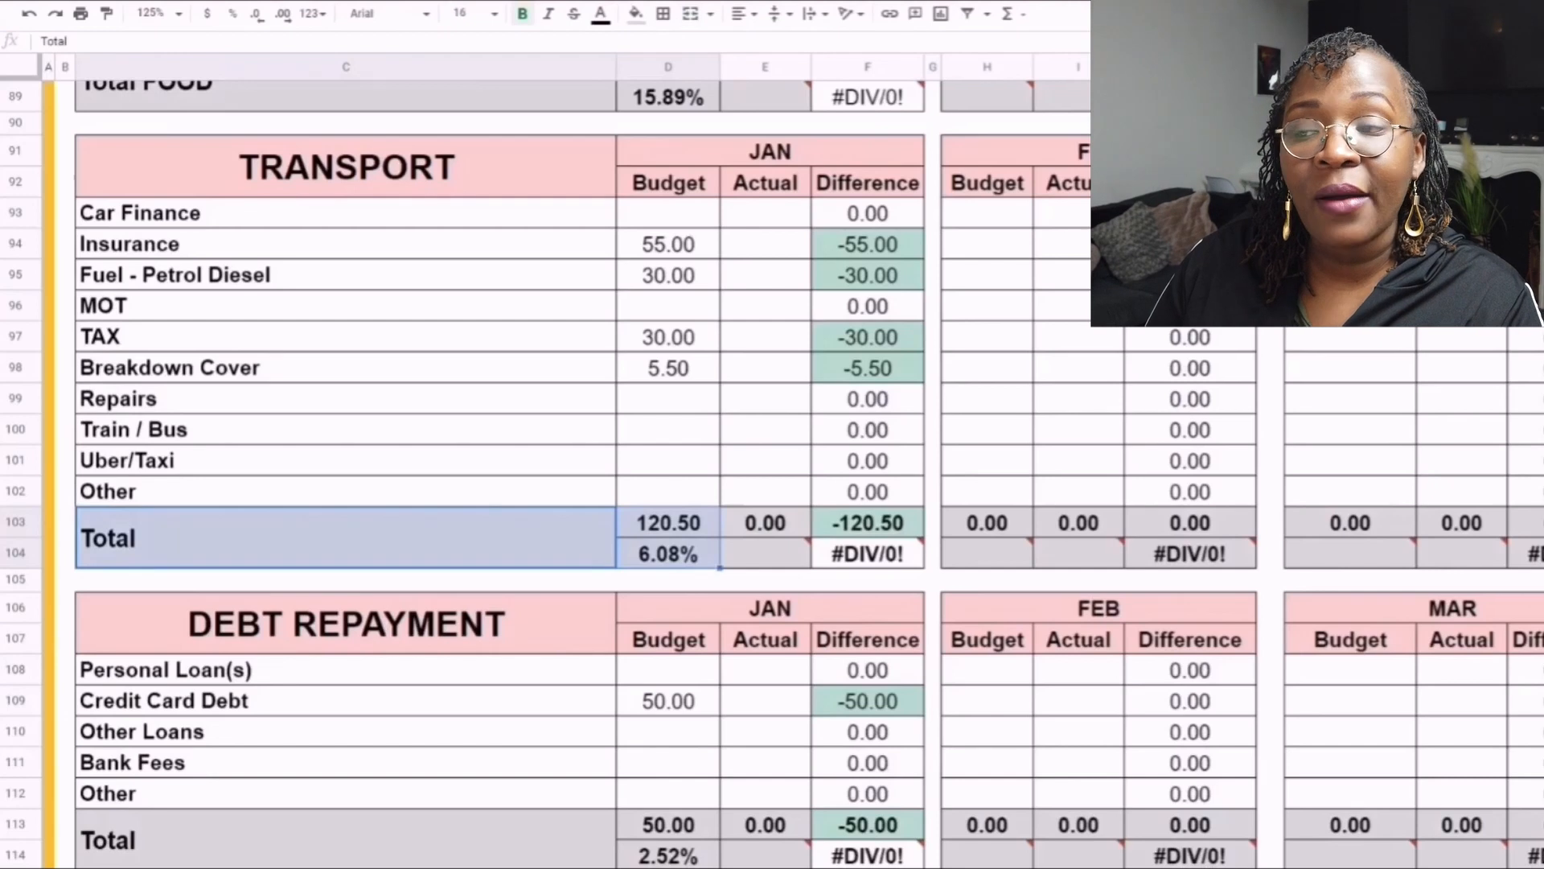
- Examine the Debt Repayment table from its heading through the Credit Card Debt January budget to Other Loans
{"action": "scroll", "coordinate": [499, 474], "scroll_direction": "down", "scroll_amount": 3}
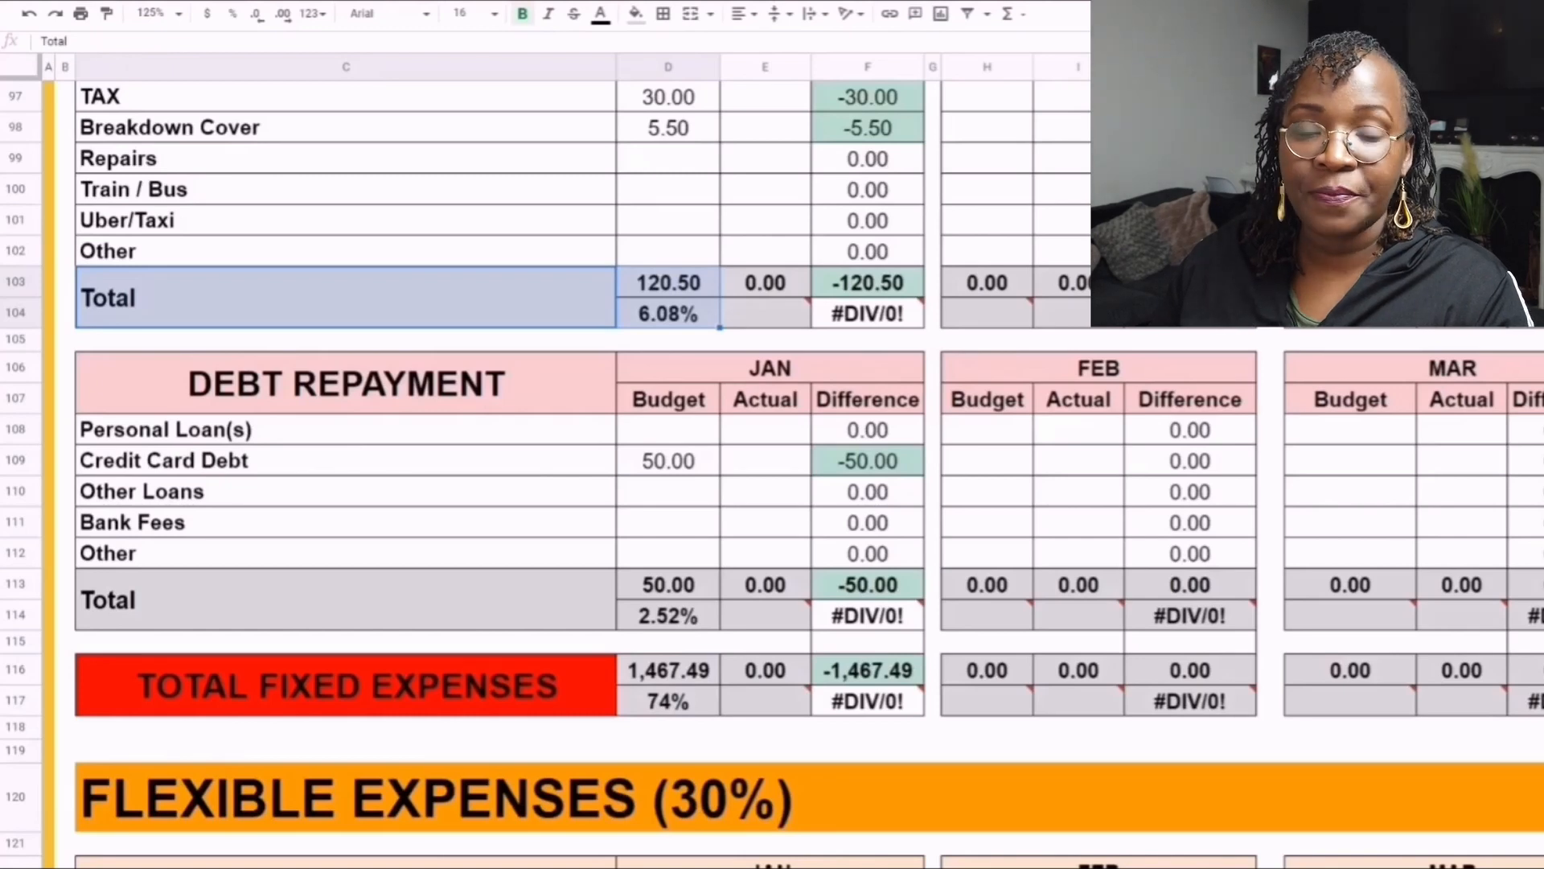
{"action": "scroll", "coordinate": [499, 475], "scroll_direction": "down", "scroll_amount": 1}
{"action": "scroll", "coordinate": [498, 475], "scroll_direction": "down", "scroll_amount": 2}
{"action": "left_click", "coordinate": [346, 198]}
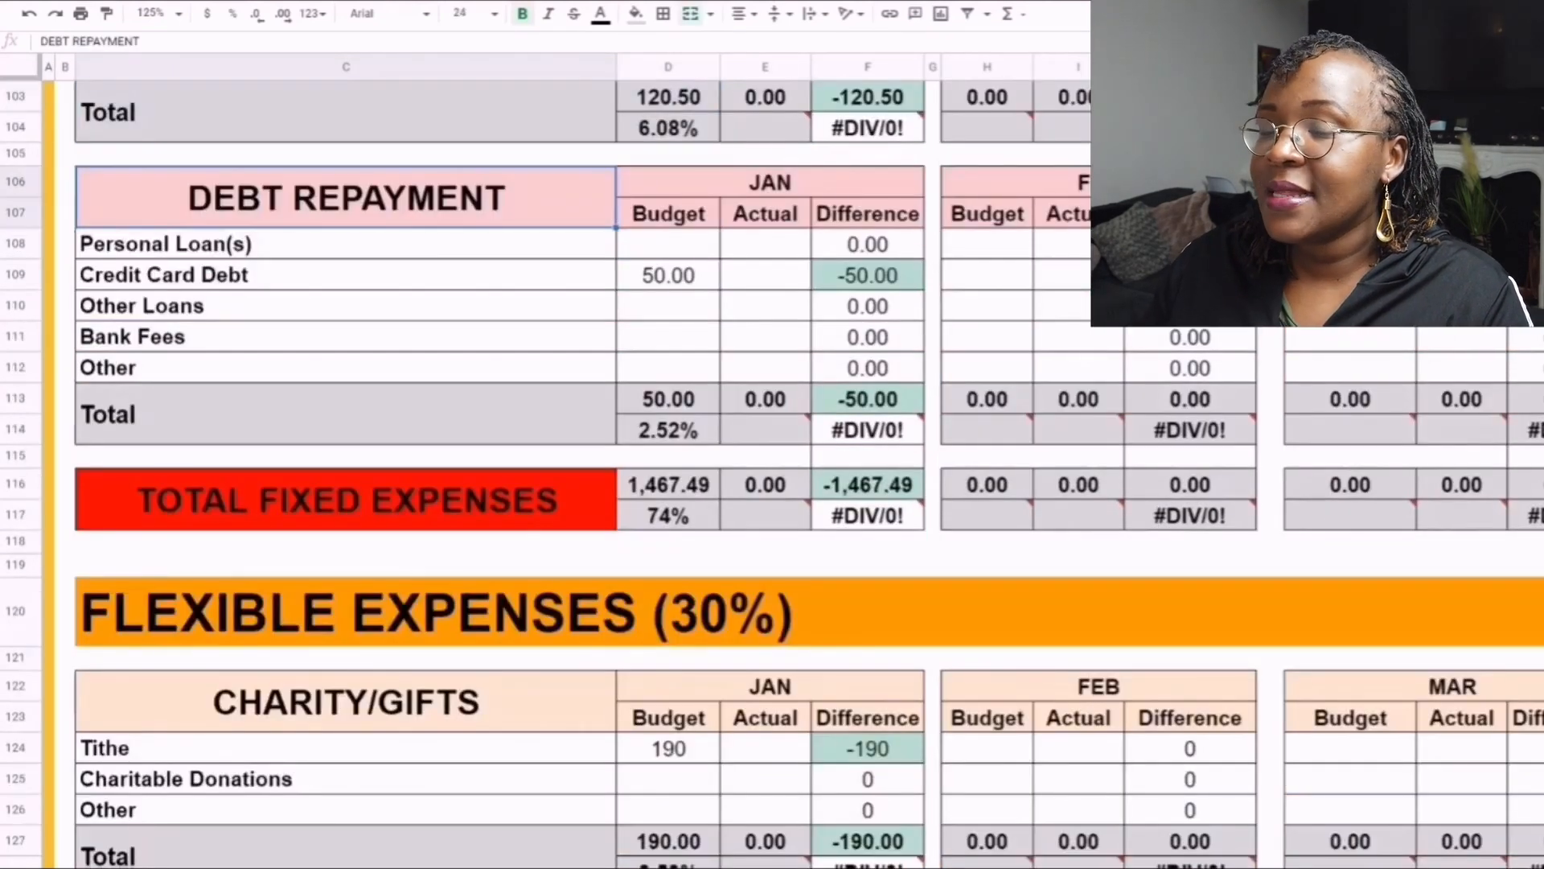
{"action": "left_click", "coordinate": [345, 275]}
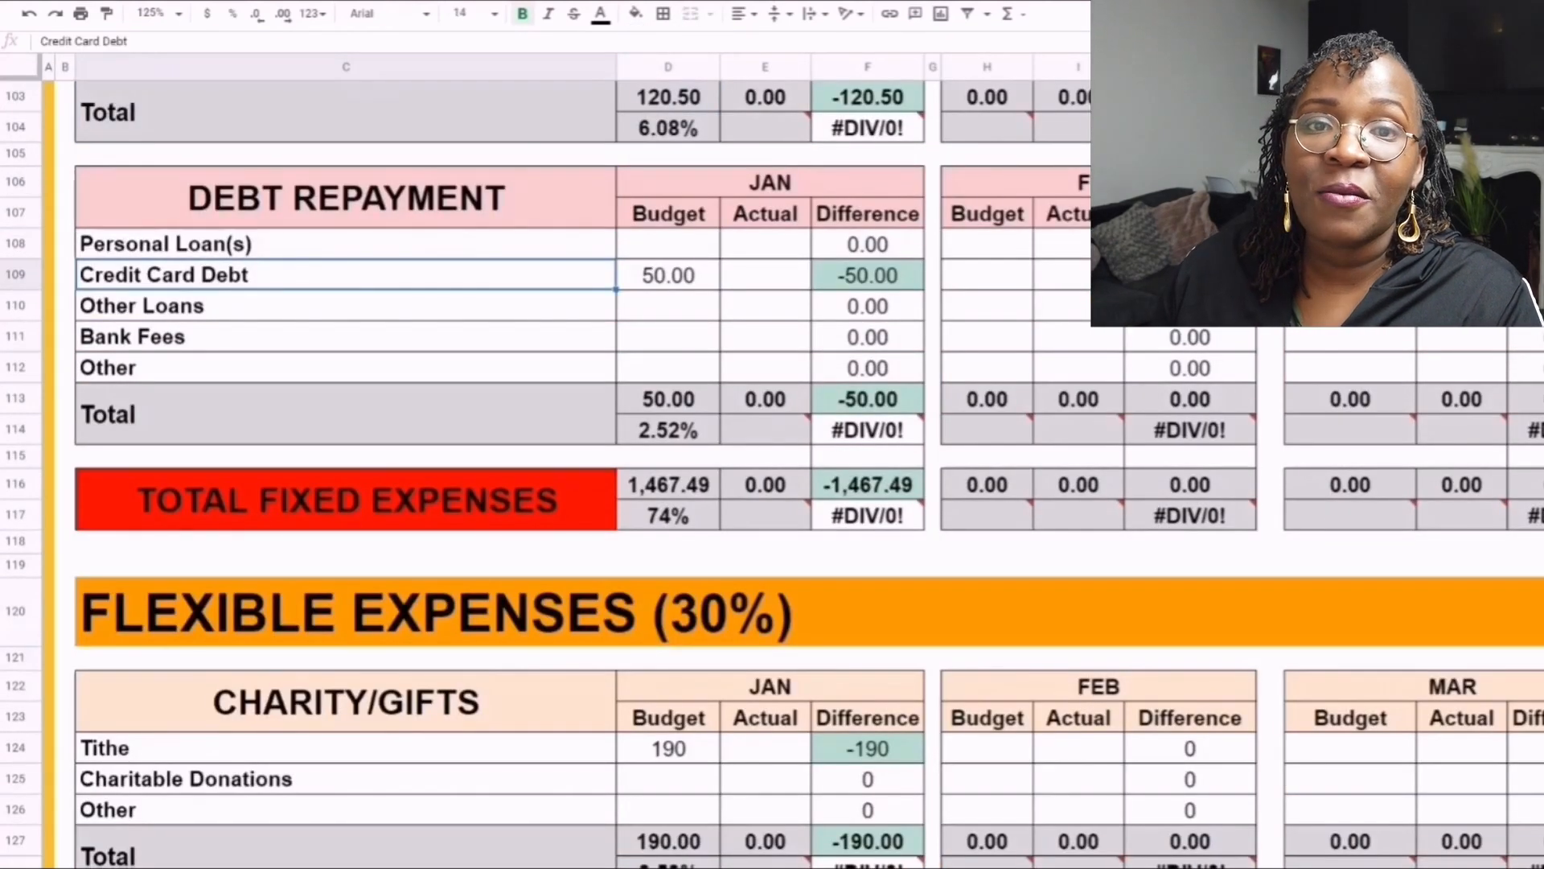
{"action": "left_click", "coordinate": [668, 275]}
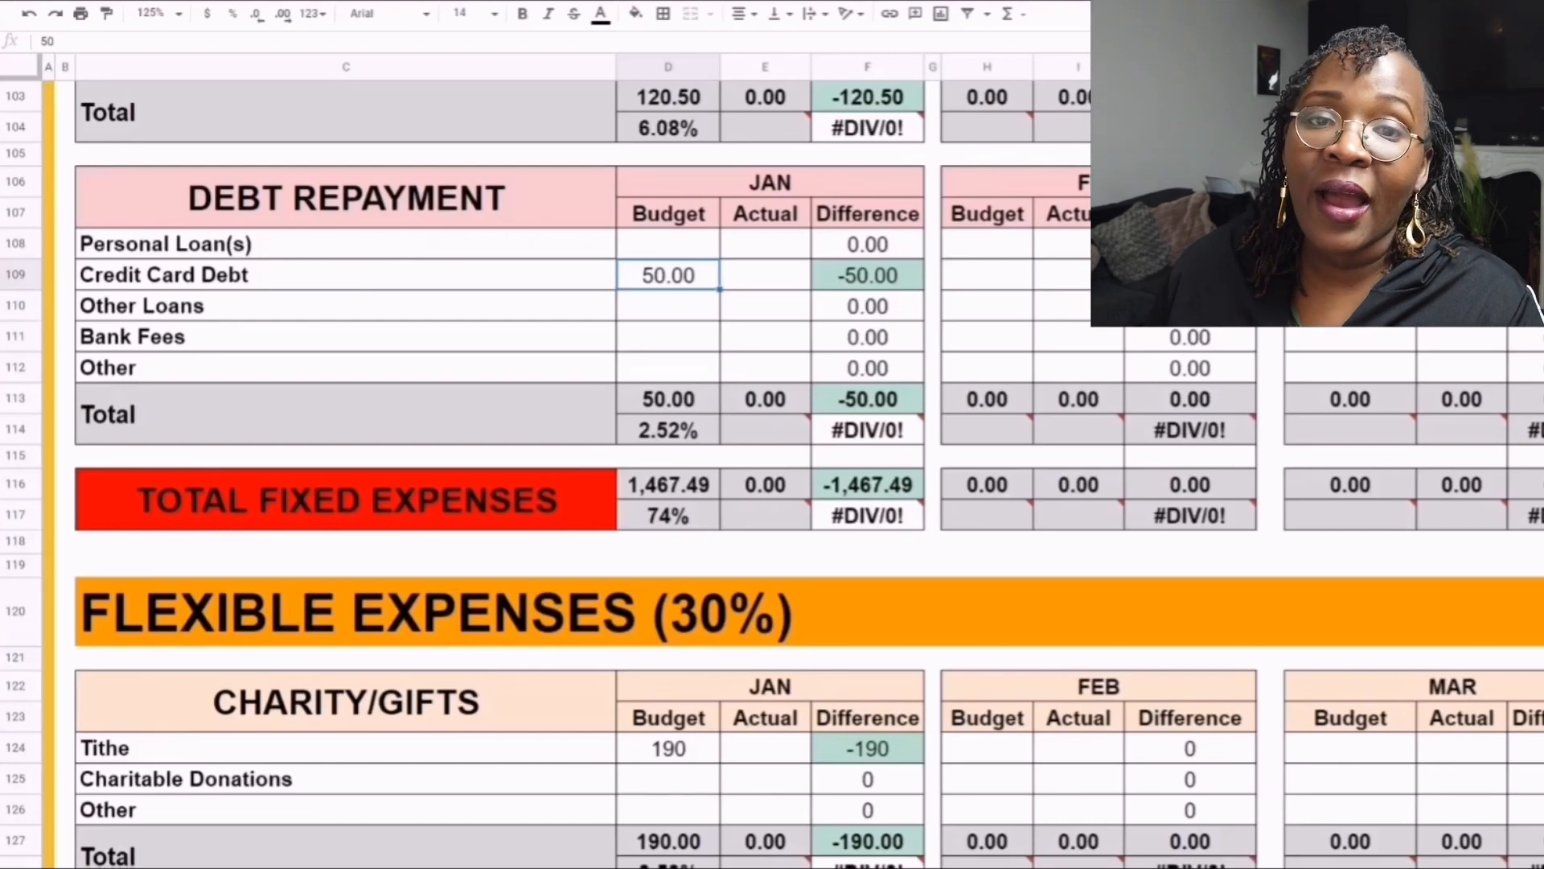
{"action": "left_click", "coordinate": [346, 305]}
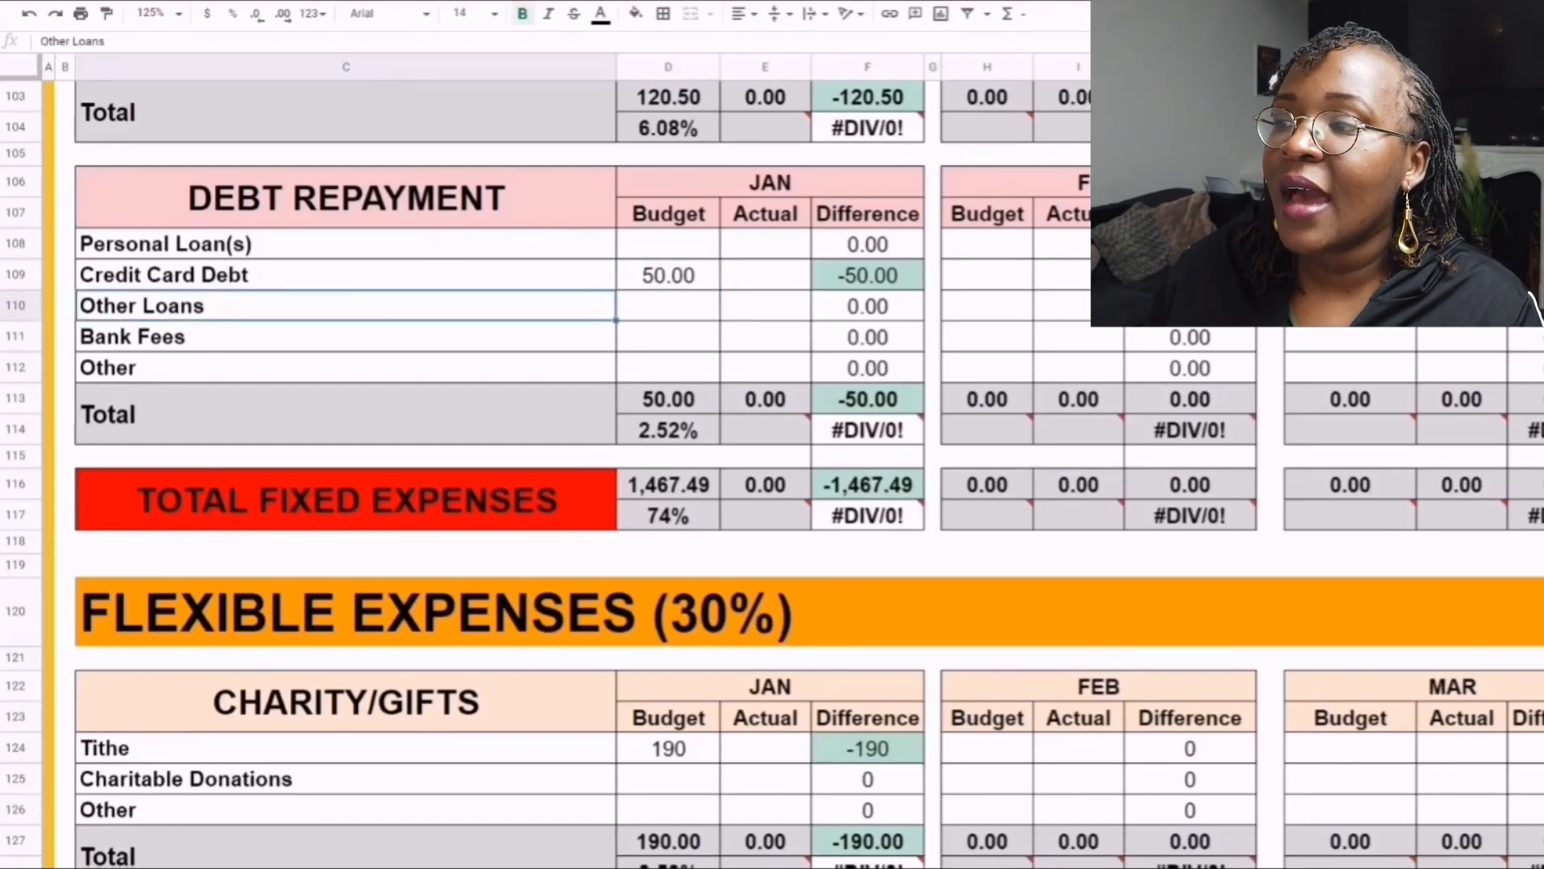
- Review the Debt Repayment table's row labels, including Bank Fees, Personal Loan(s), Credit Card Debt and Other Loans
{"action": "left_click", "coordinate": [346, 337]}
{"action": "left_click", "coordinate": [345, 244]}
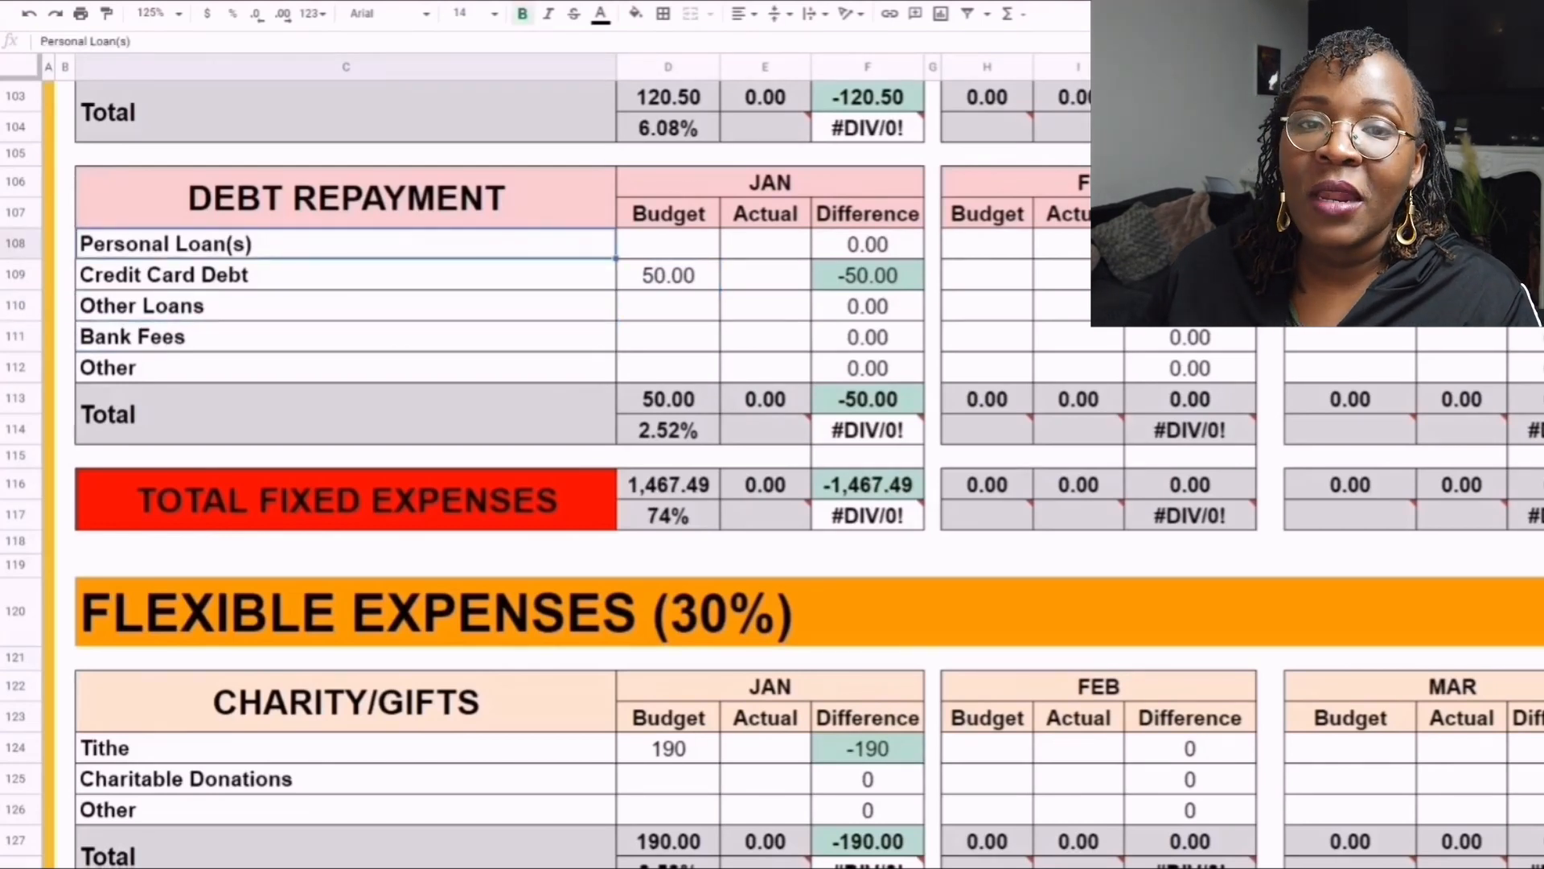
{"action": "left_click", "coordinate": [346, 275]}
{"action": "left_click", "coordinate": [346, 305]}
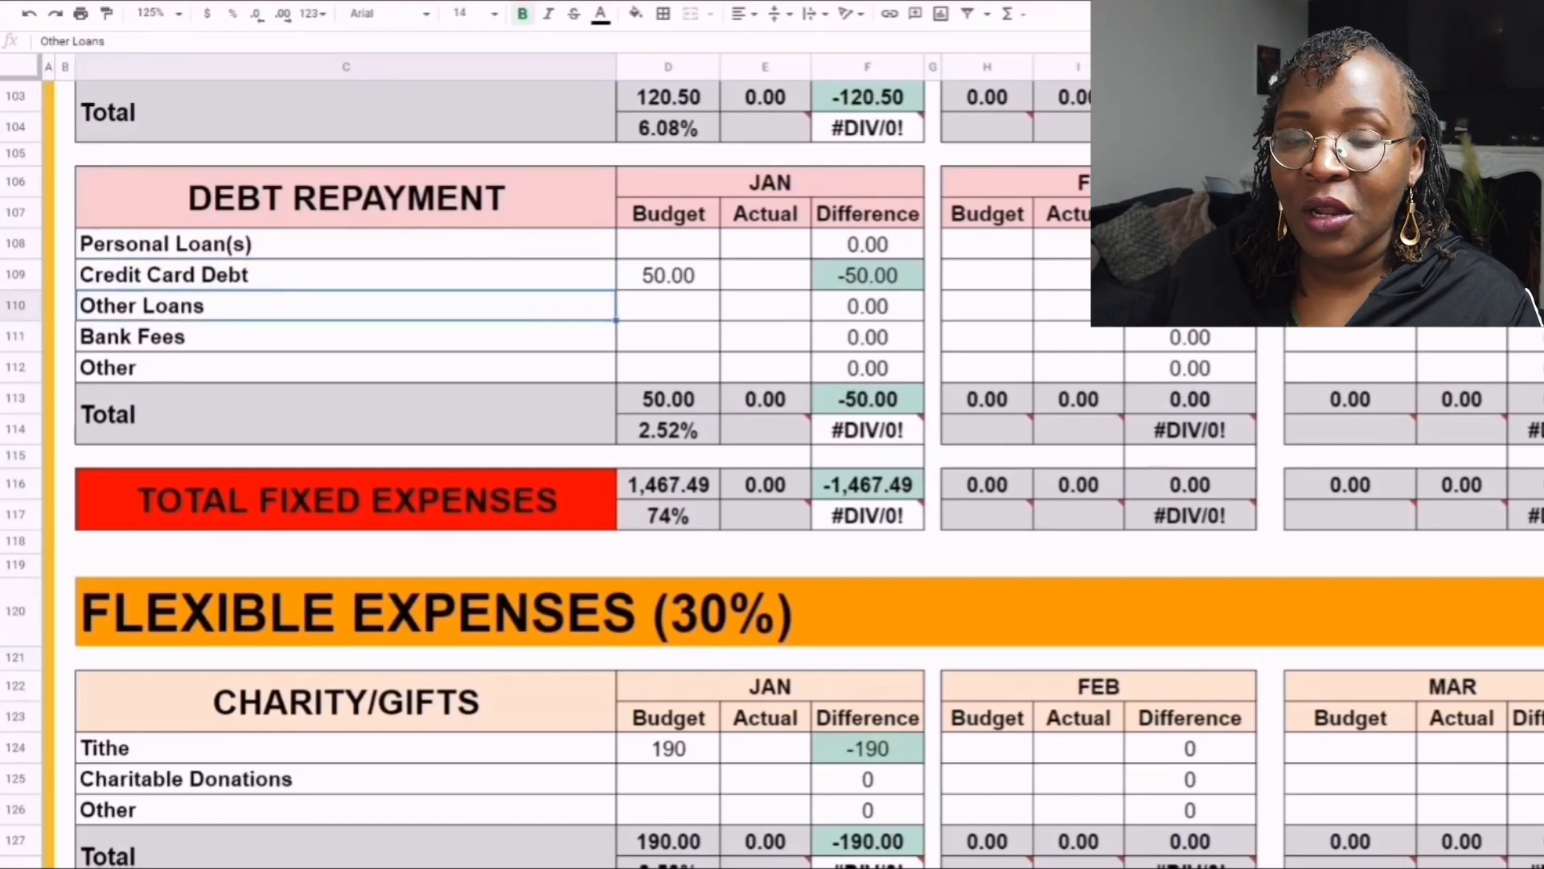
- Insert one blank row above Other Loans in the Debt Repayment table, and delete that row again
{"action": "right_click", "coordinate": [15, 305]}
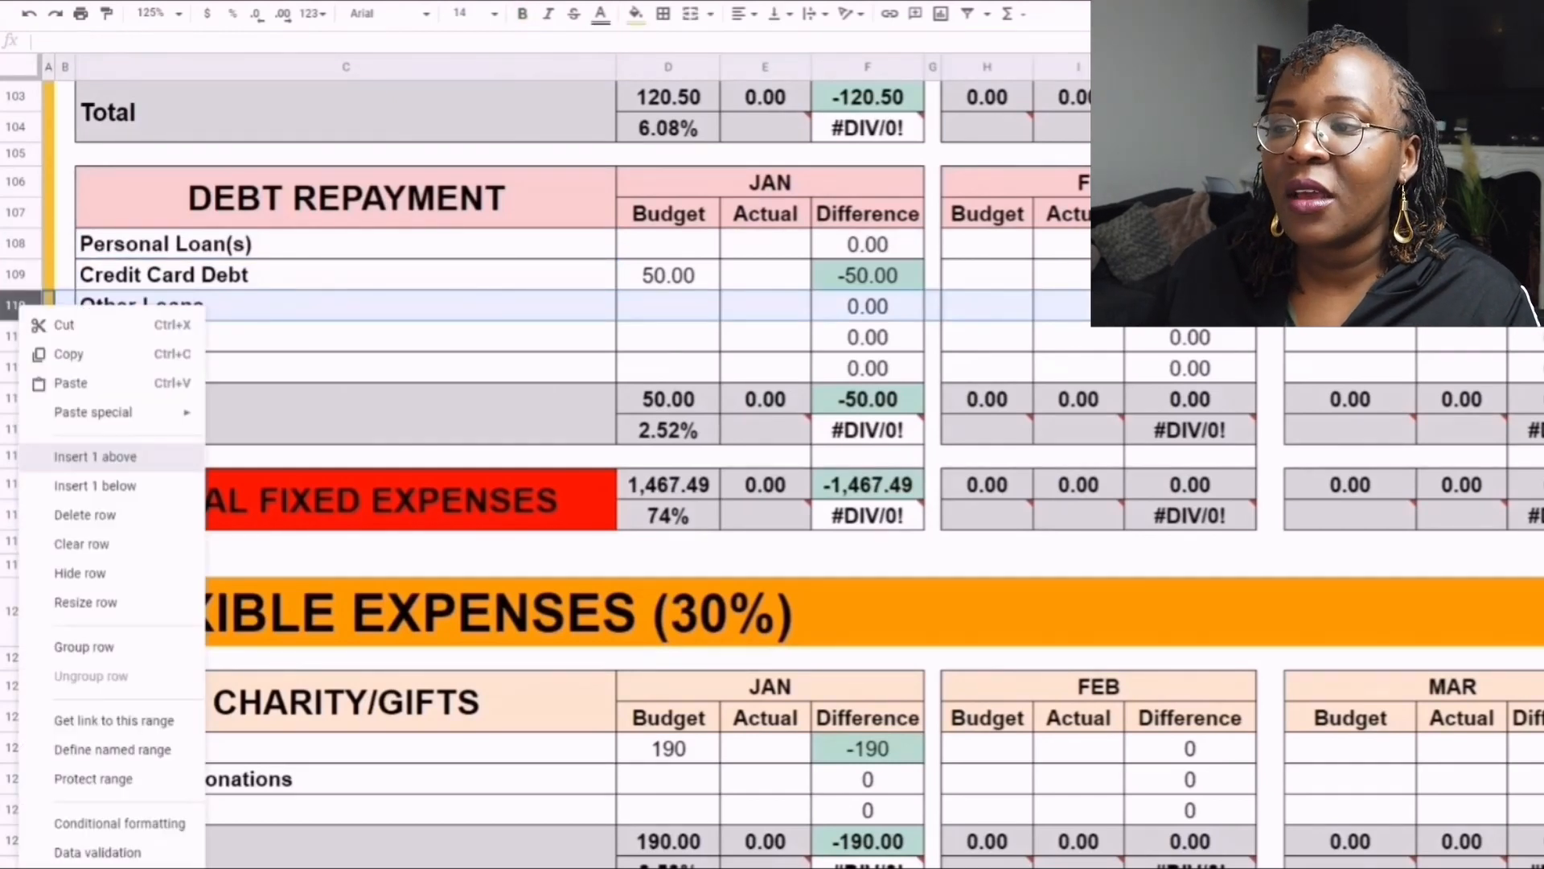
{"action": "left_click", "coordinate": [94, 456]}
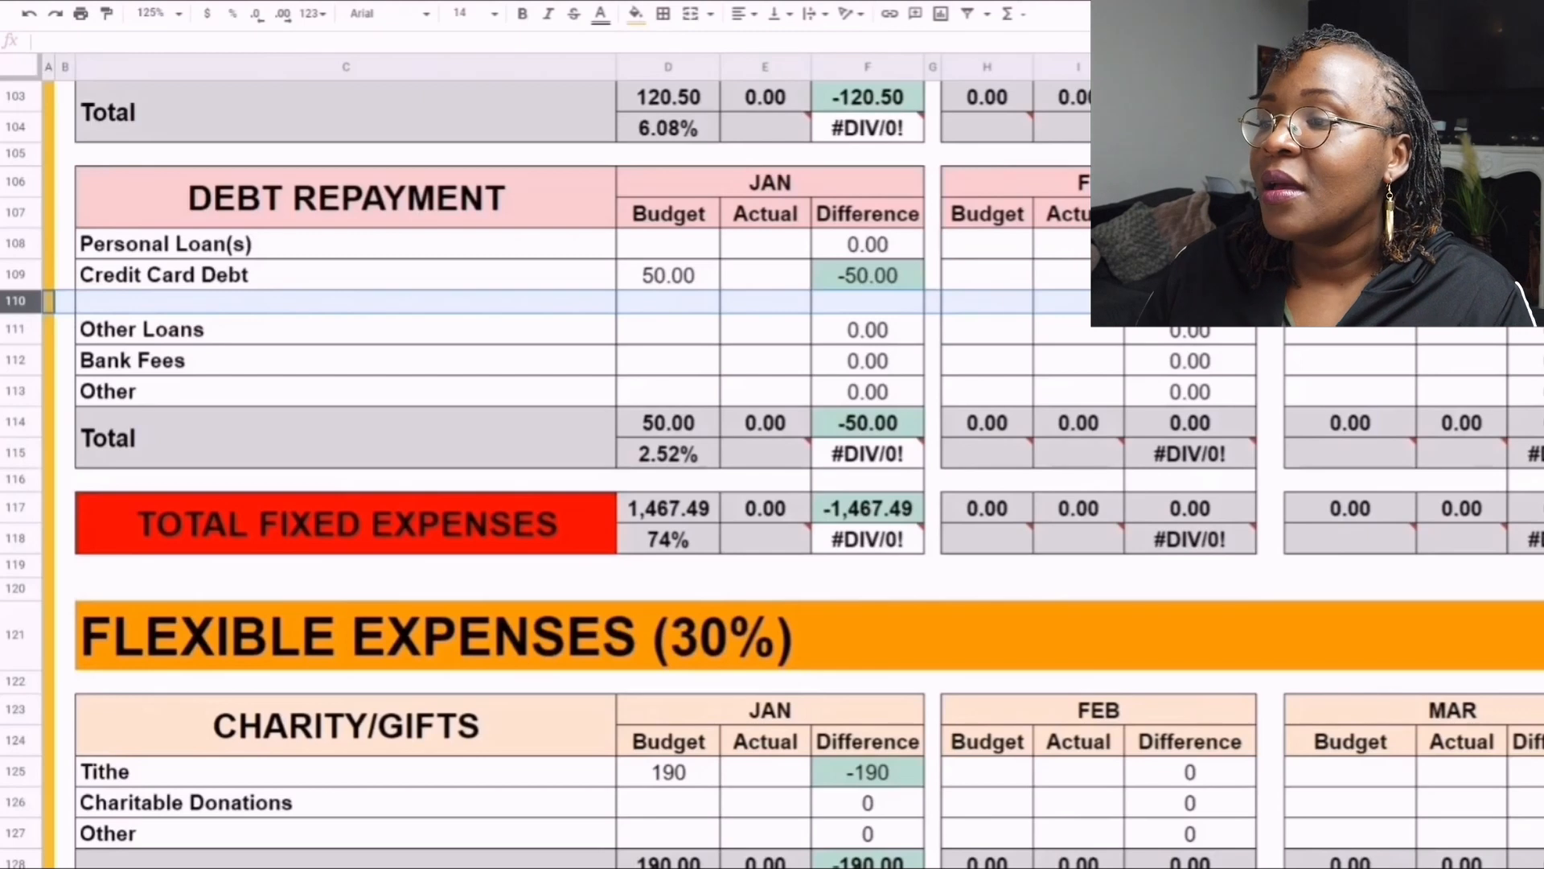
{"action": "right_click", "coordinate": [16, 301]}
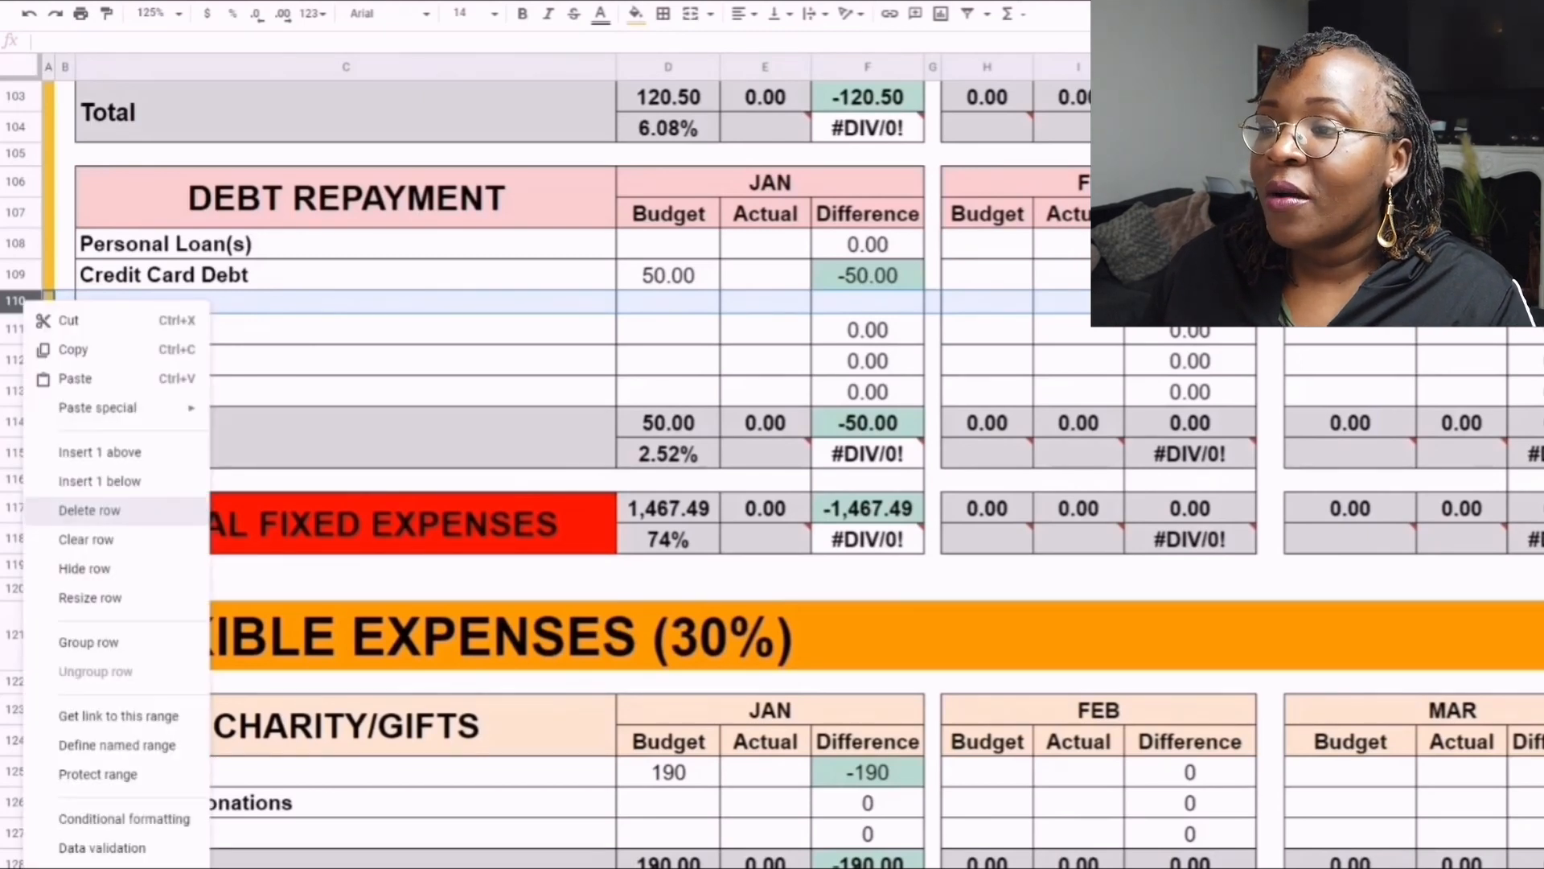
{"action": "left_click", "coordinate": [88, 510]}
- Examine the Total Fixed Expenses heading and the formula behind its January budget total
{"action": "scroll", "coordinate": [563, 482], "scroll_direction": "down", "scroll_amount": 1}
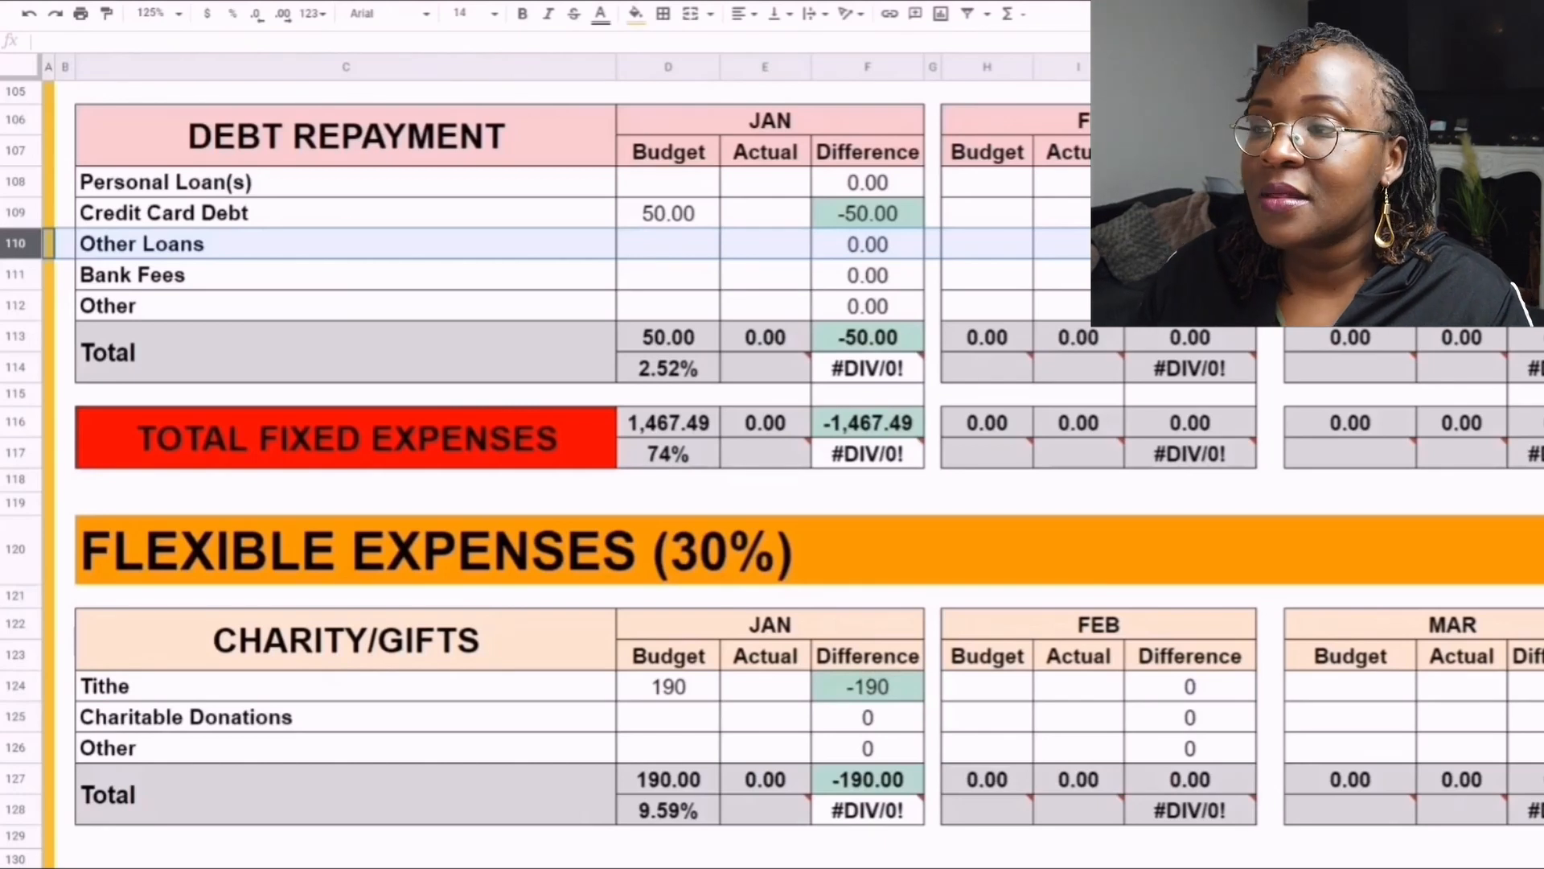
{"action": "left_click", "coordinate": [346, 438]}
{"action": "left_click", "coordinate": [669, 423]}
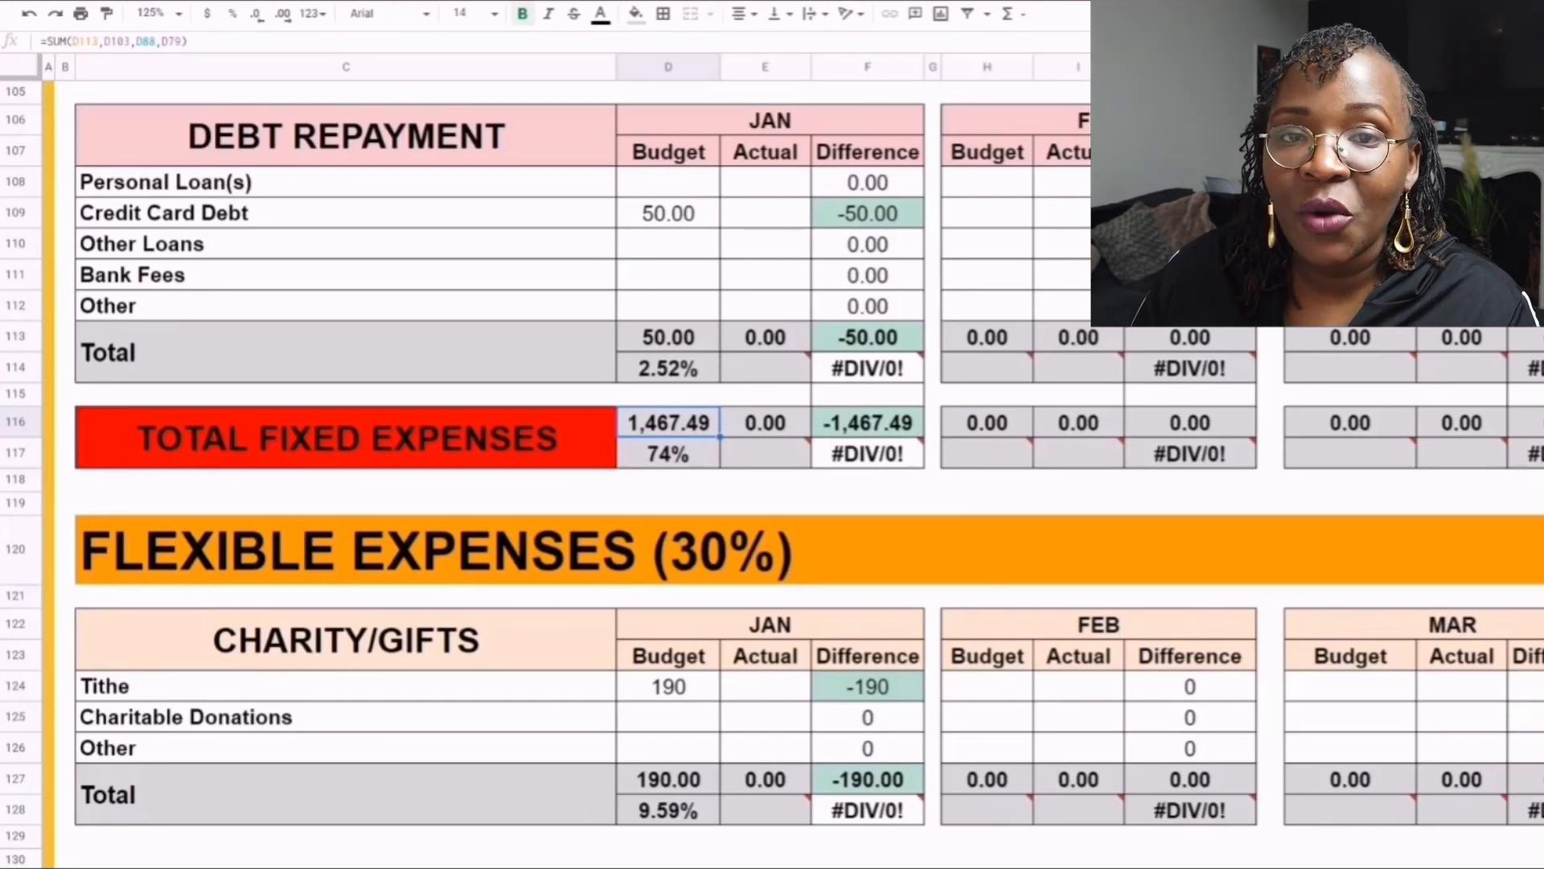
- Review the Charity/Gifts table under Flexible Expenses, from its row labels to the January budgets for Tithe and Charitable Donations
{"action": "scroll", "coordinate": [563, 473], "scroll_direction": "down", "scroll_amount": 1}
{"action": "scroll", "coordinate": [563, 473], "scroll_direction": "down", "scroll_amount": 3}
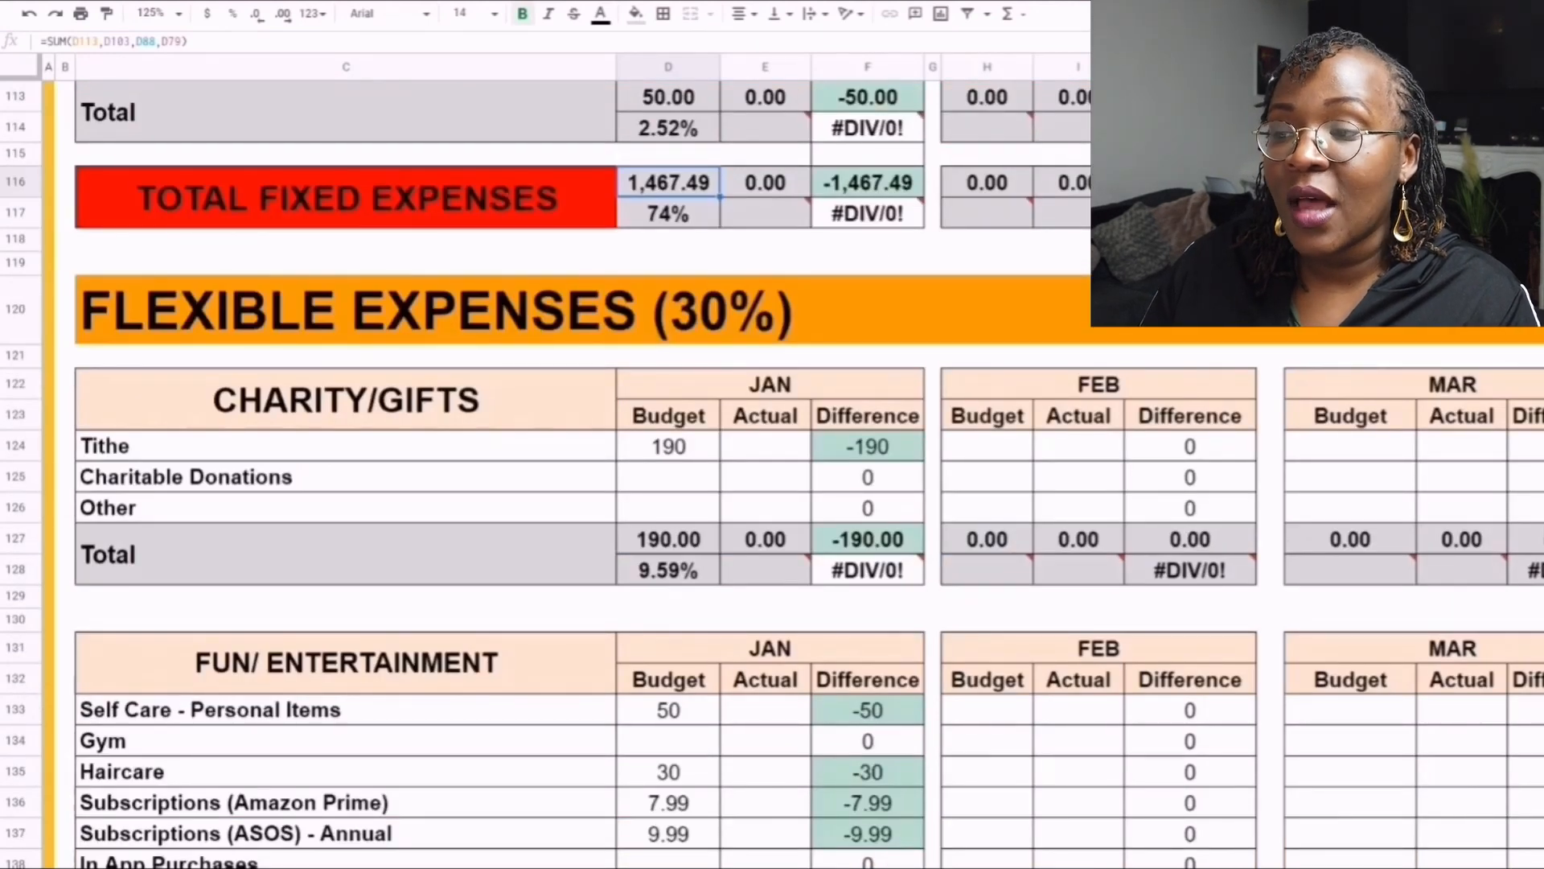
{"action": "scroll", "coordinate": [563, 473], "scroll_direction": "down", "scroll_amount": 4}
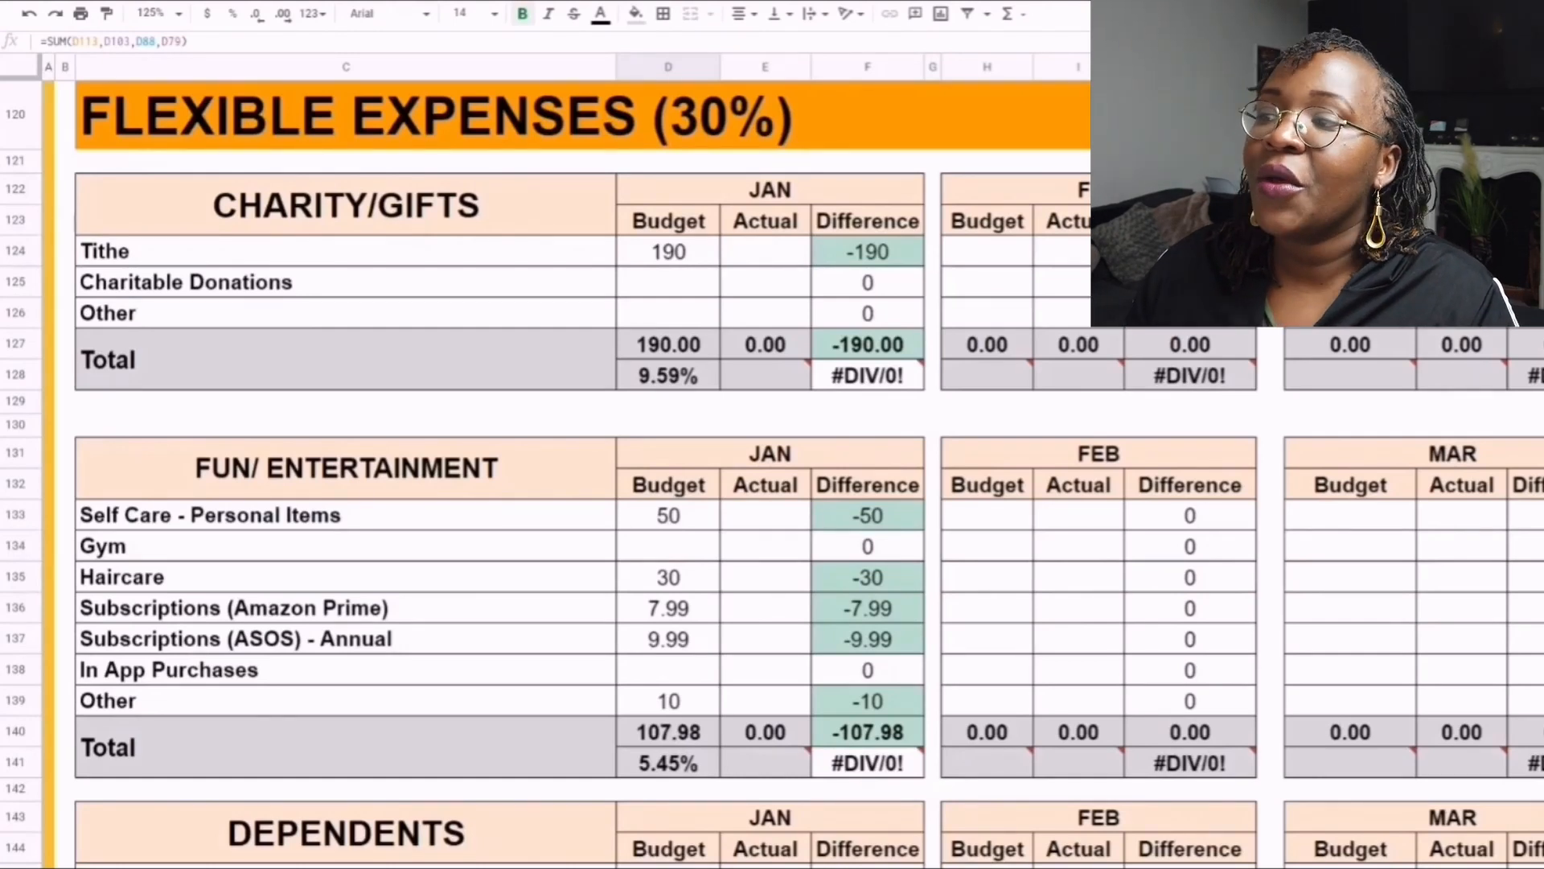
{"action": "left_click", "coordinate": [346, 205]}
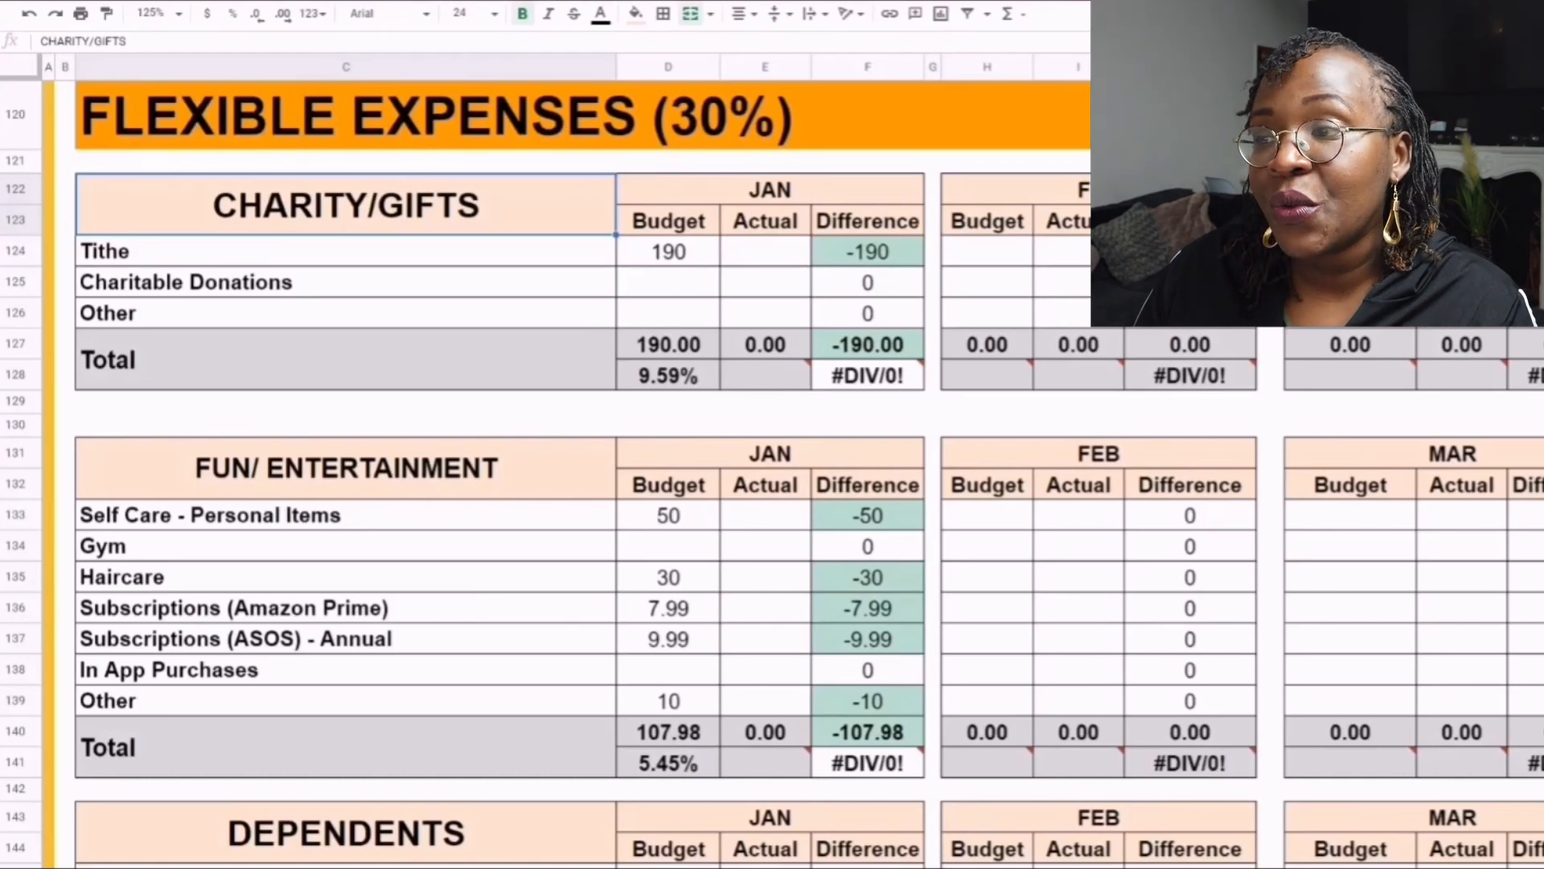
{"action": "left_click", "coordinate": [346, 283]}
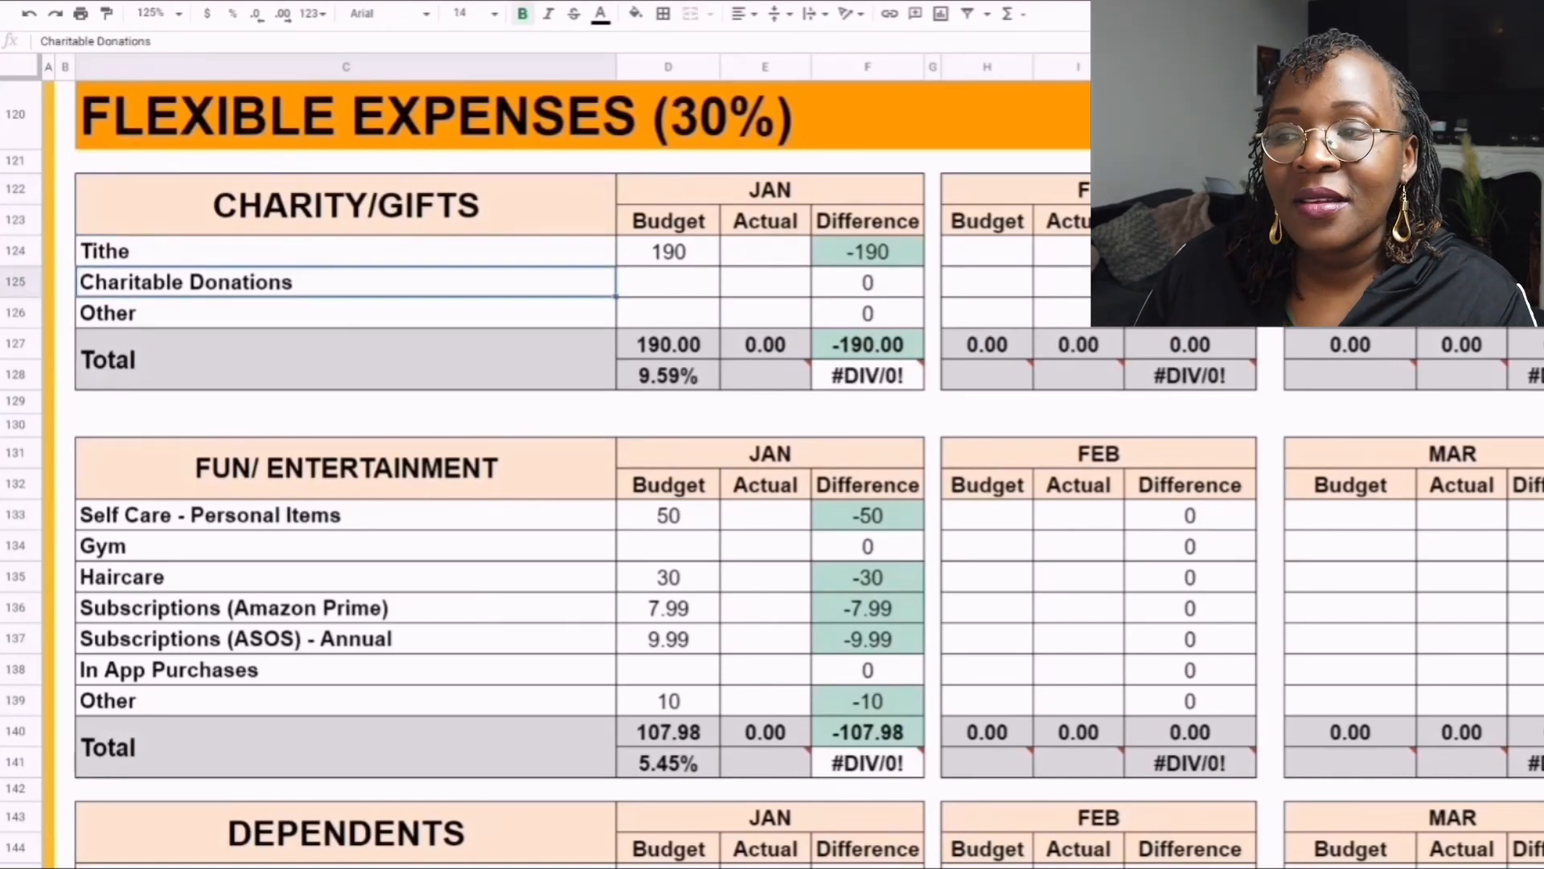
{"action": "left_click", "coordinate": [345, 313]}
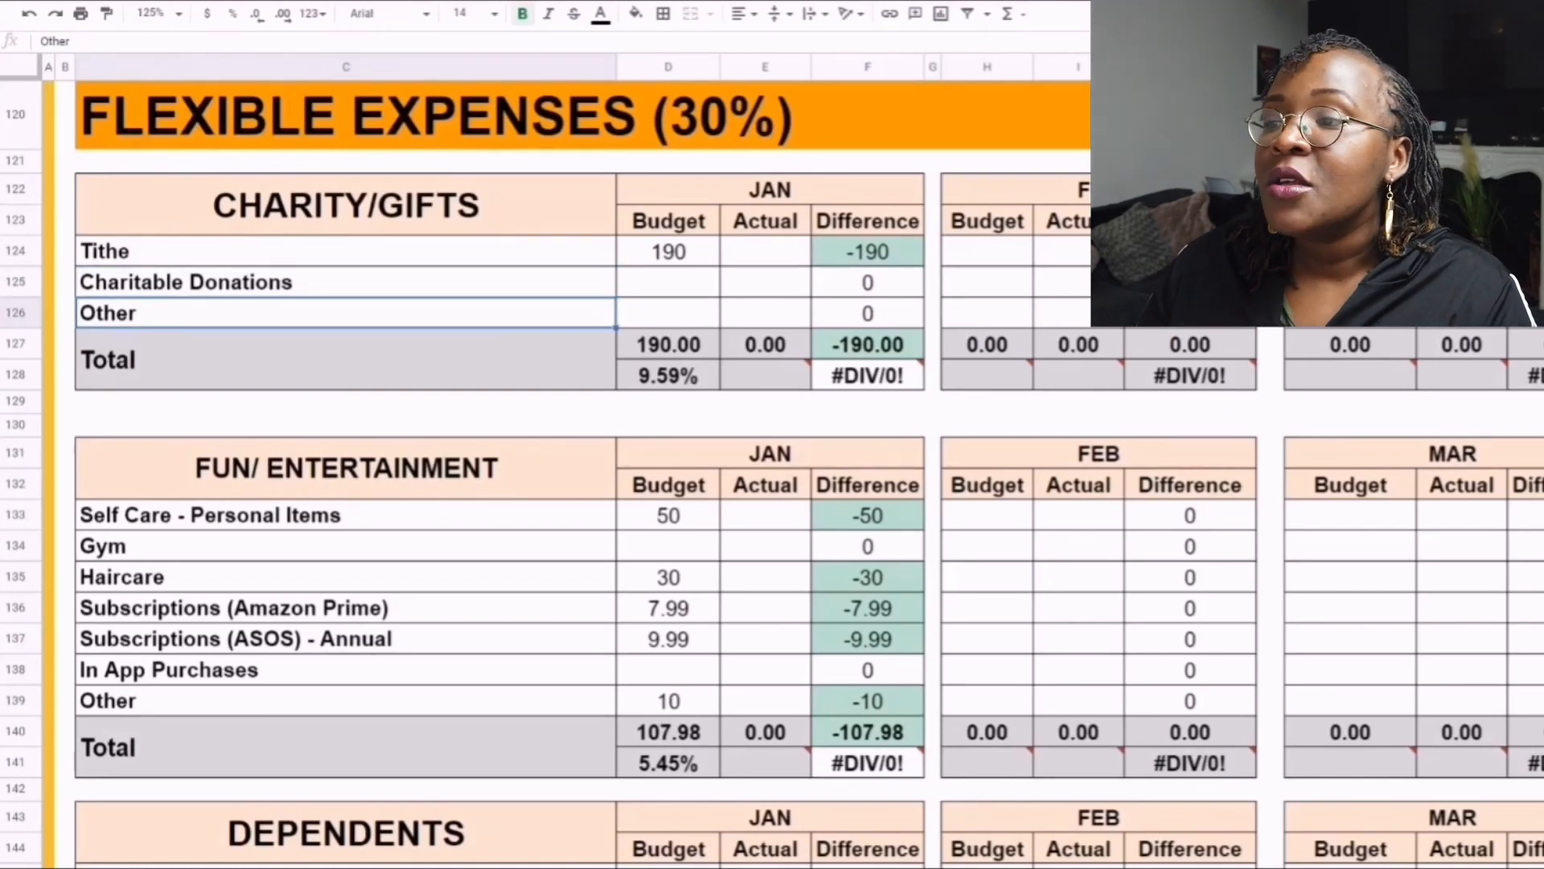
{"action": "left_click", "coordinate": [346, 251]}
{"action": "left_click", "coordinate": [669, 251]}
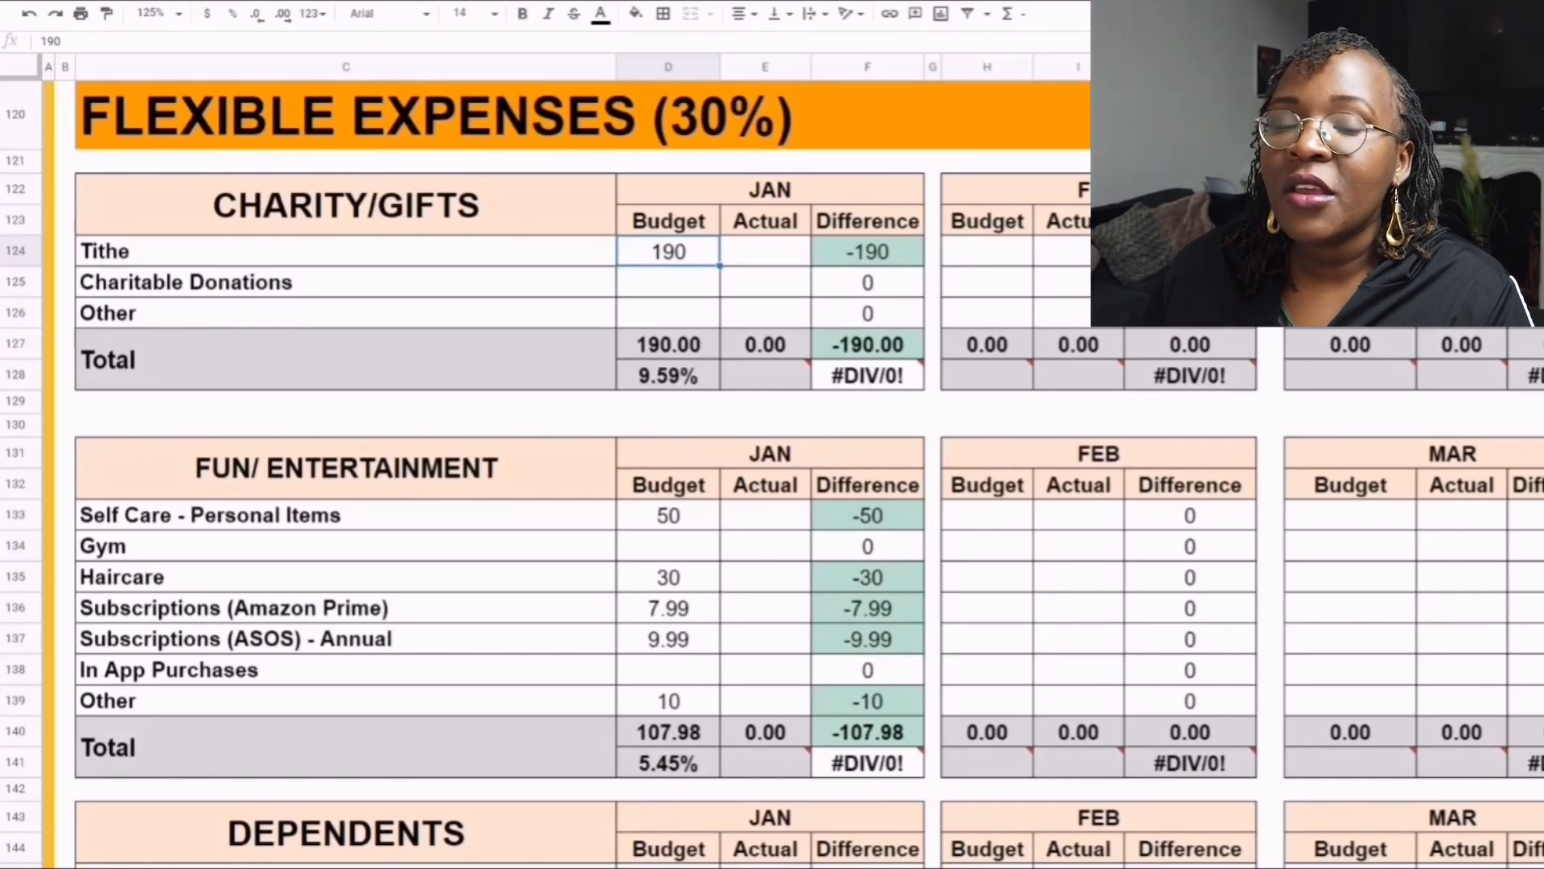
{"action": "left_click", "coordinate": [346, 282]}
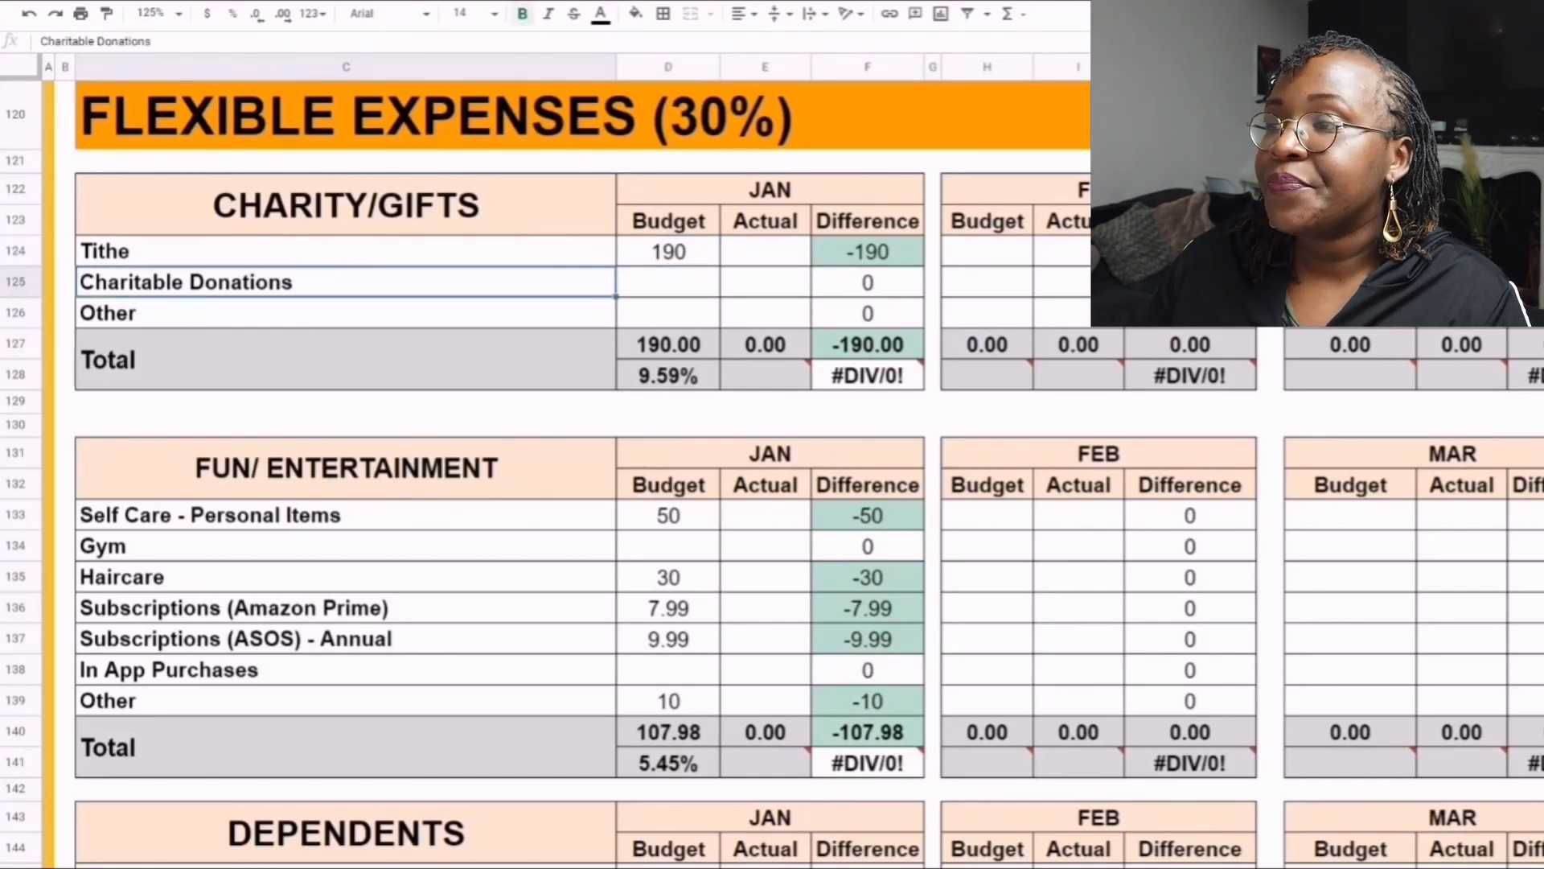
{"action": "left_click", "coordinate": [668, 282]}
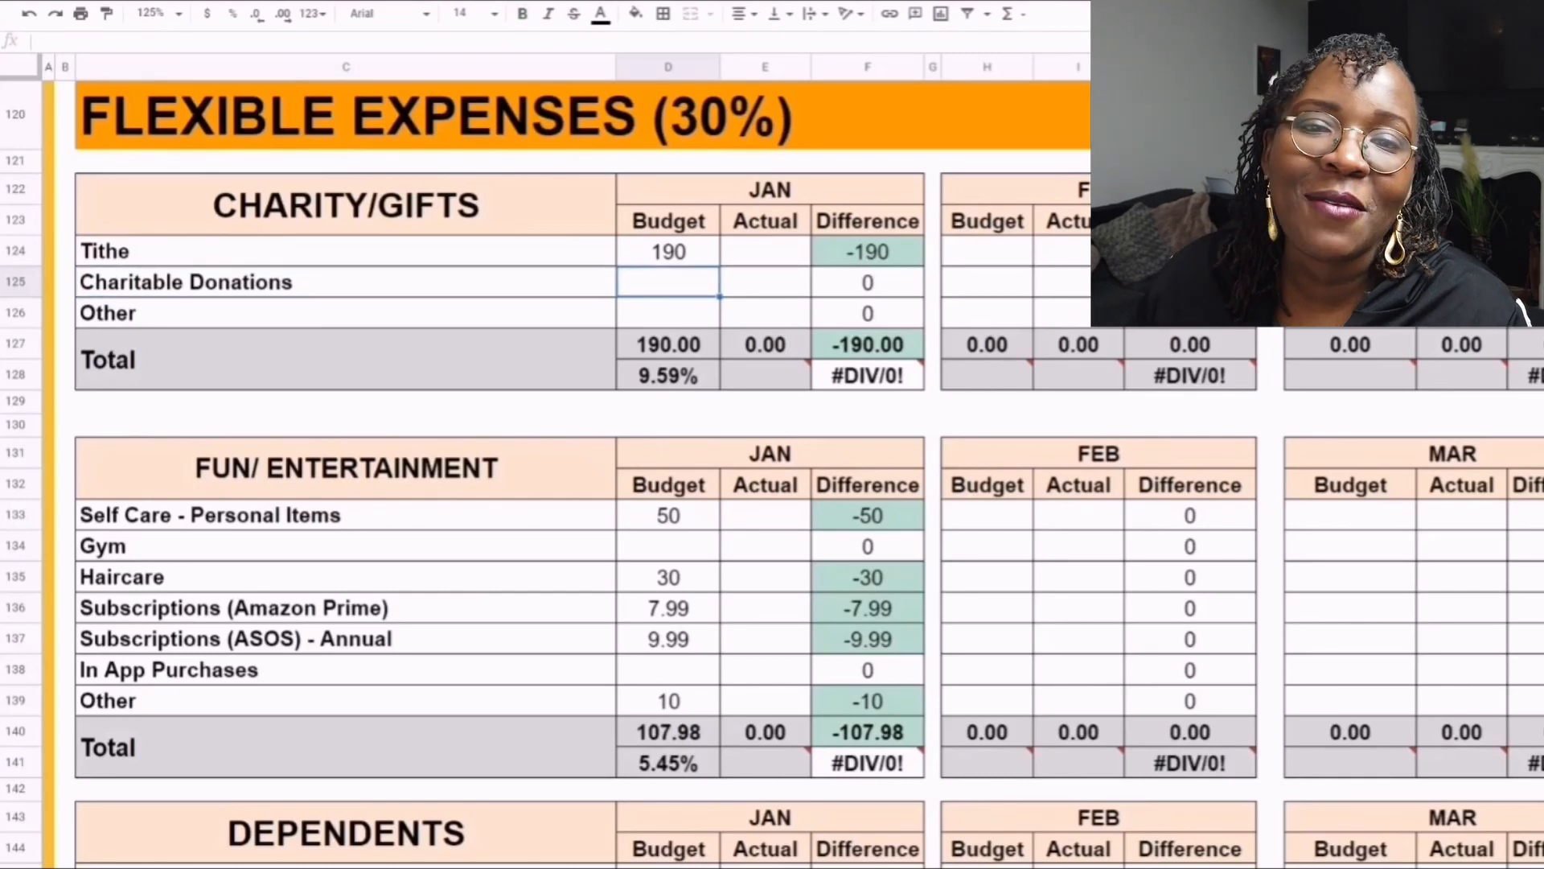
- Review the Self Care - Personal Items and Haircare rows with their January budgets in the Fun/Entertainment table
{"action": "scroll", "coordinate": [563, 483], "scroll_direction": "down", "scroll_amount": 1}
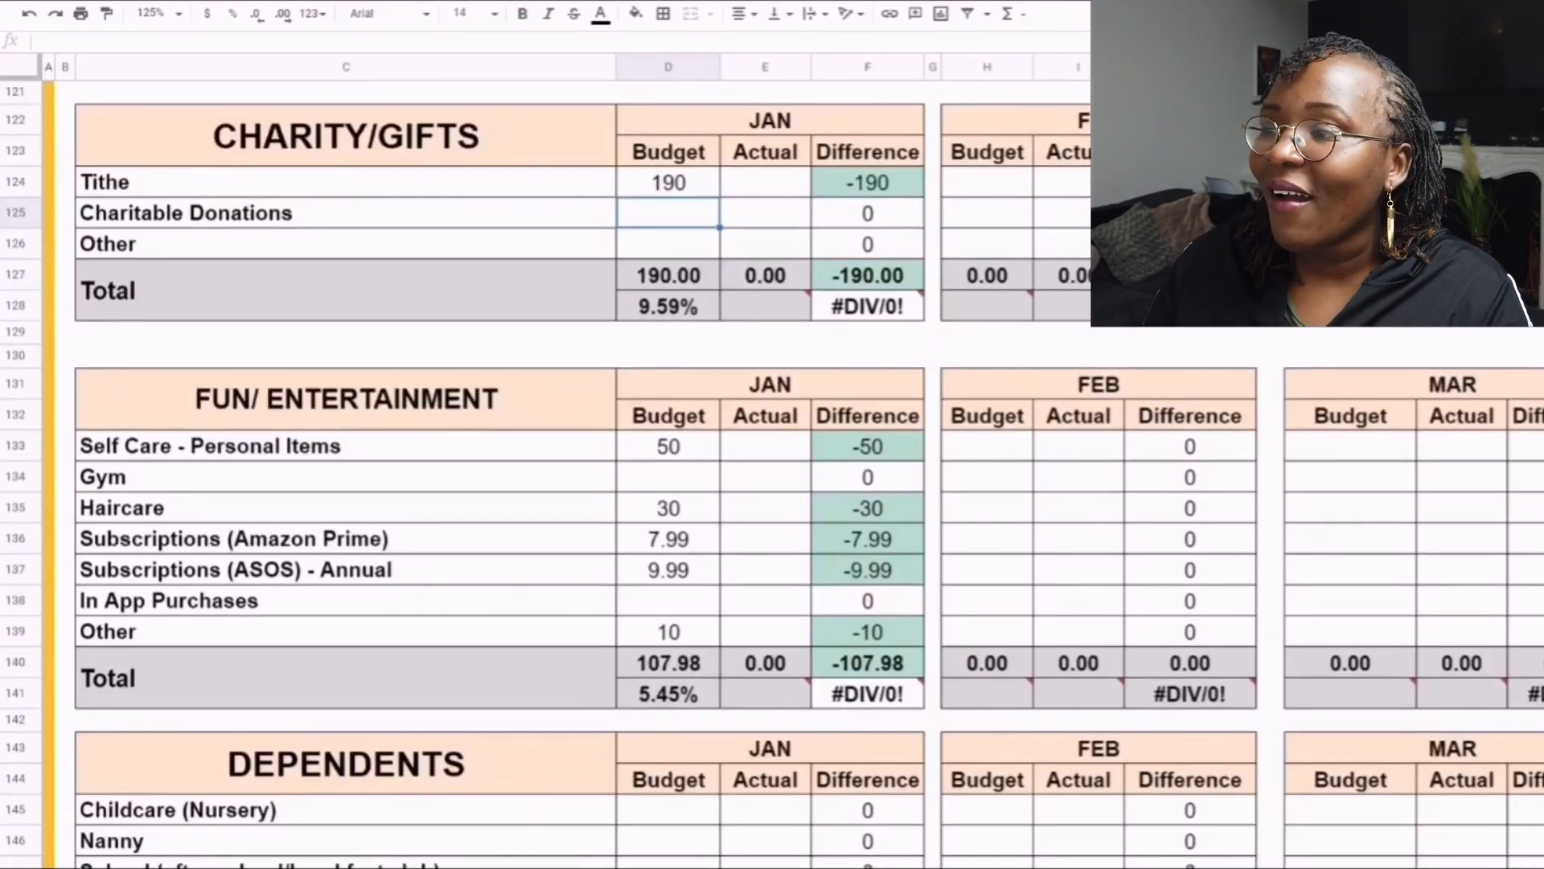
{"action": "scroll", "coordinate": [499, 475], "scroll_direction": "down", "scroll_amount": 3}
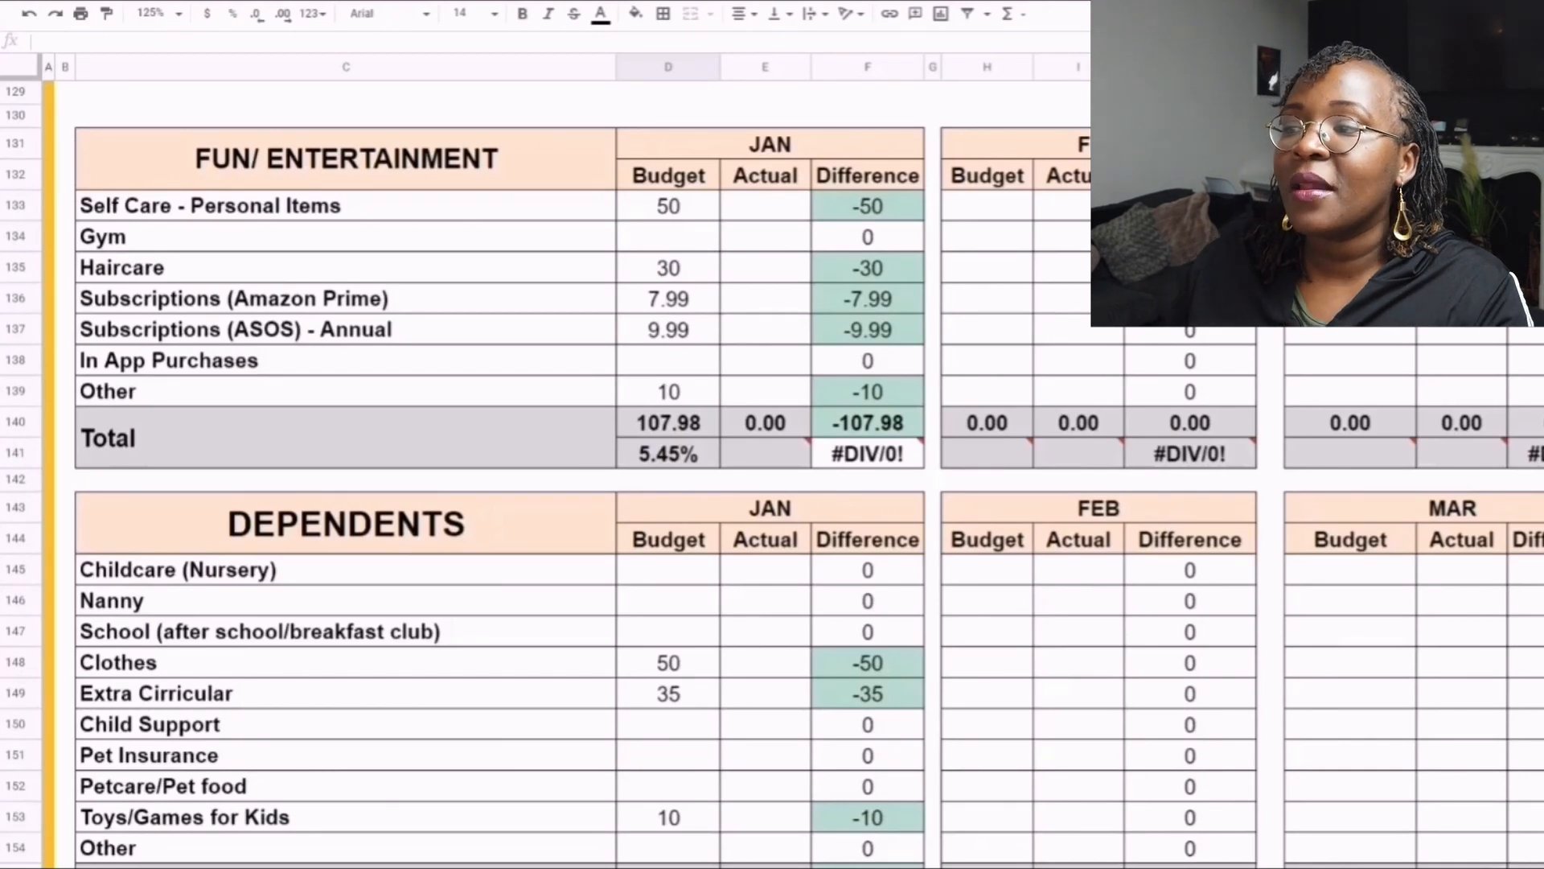
{"action": "scroll", "coordinate": [499, 475], "scroll_direction": "down", "scroll_amount": 1}
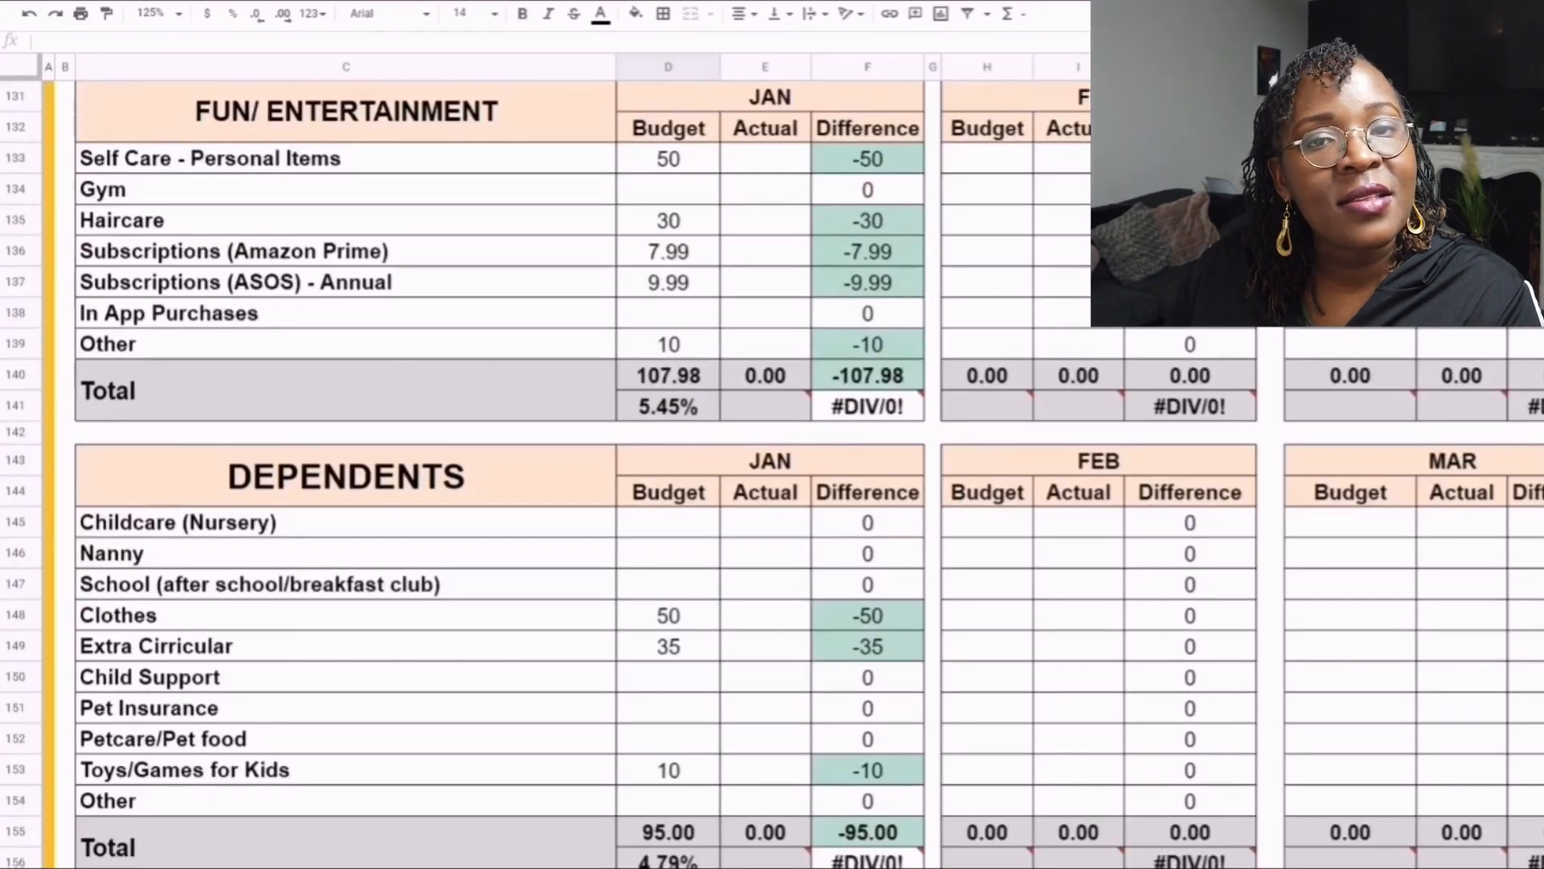
{"action": "scroll", "coordinate": [498, 474], "scroll_direction": "up", "scroll_amount": 1}
{"action": "left_click", "coordinate": [668, 206]}
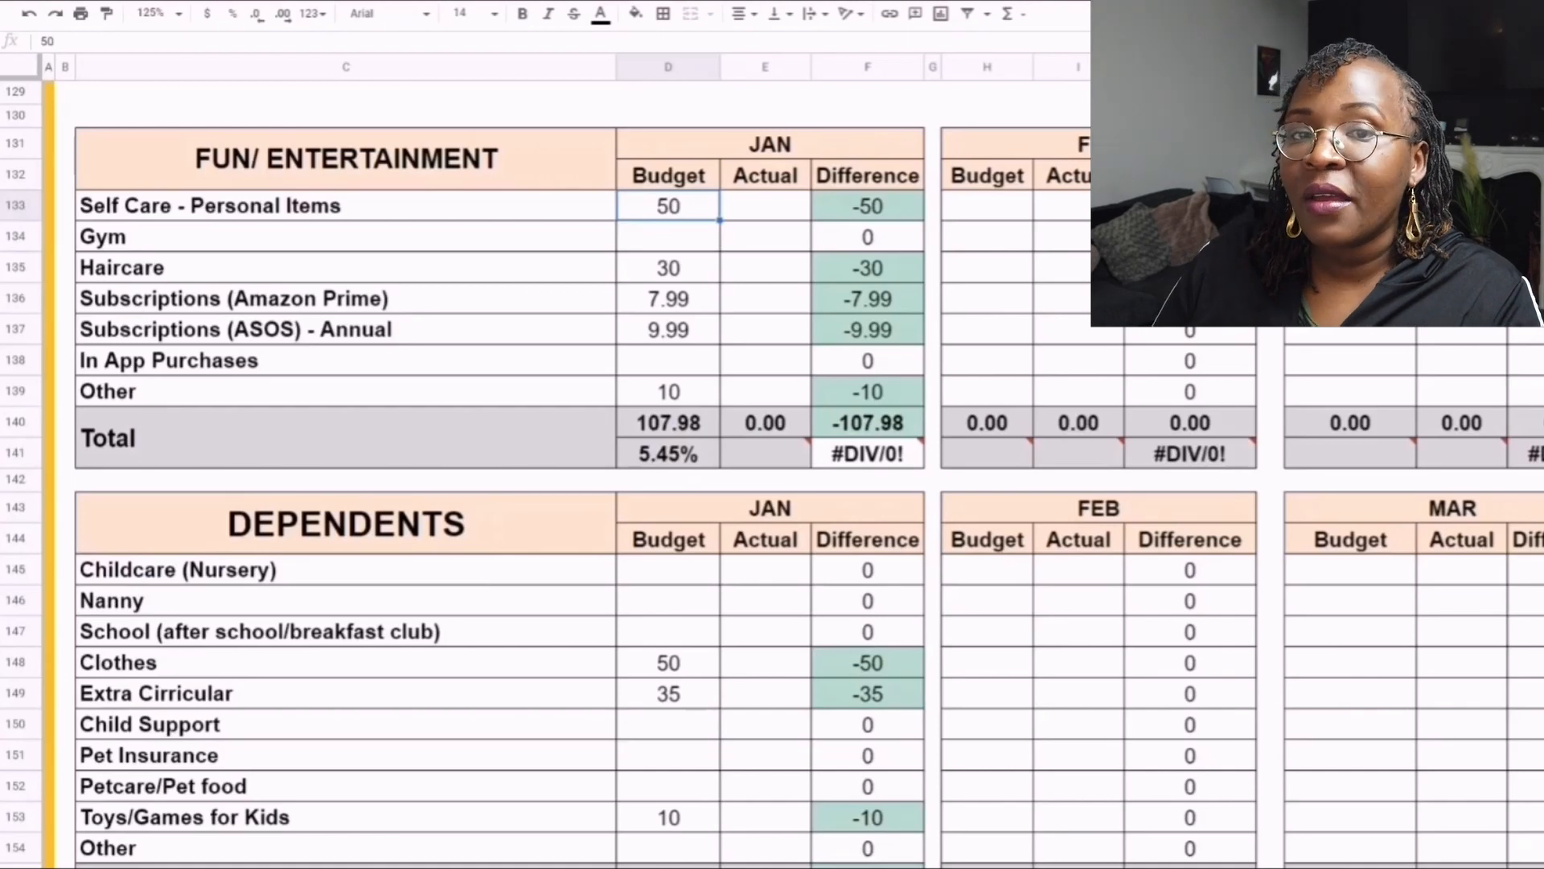
{"action": "left_click", "coordinate": [346, 206]}
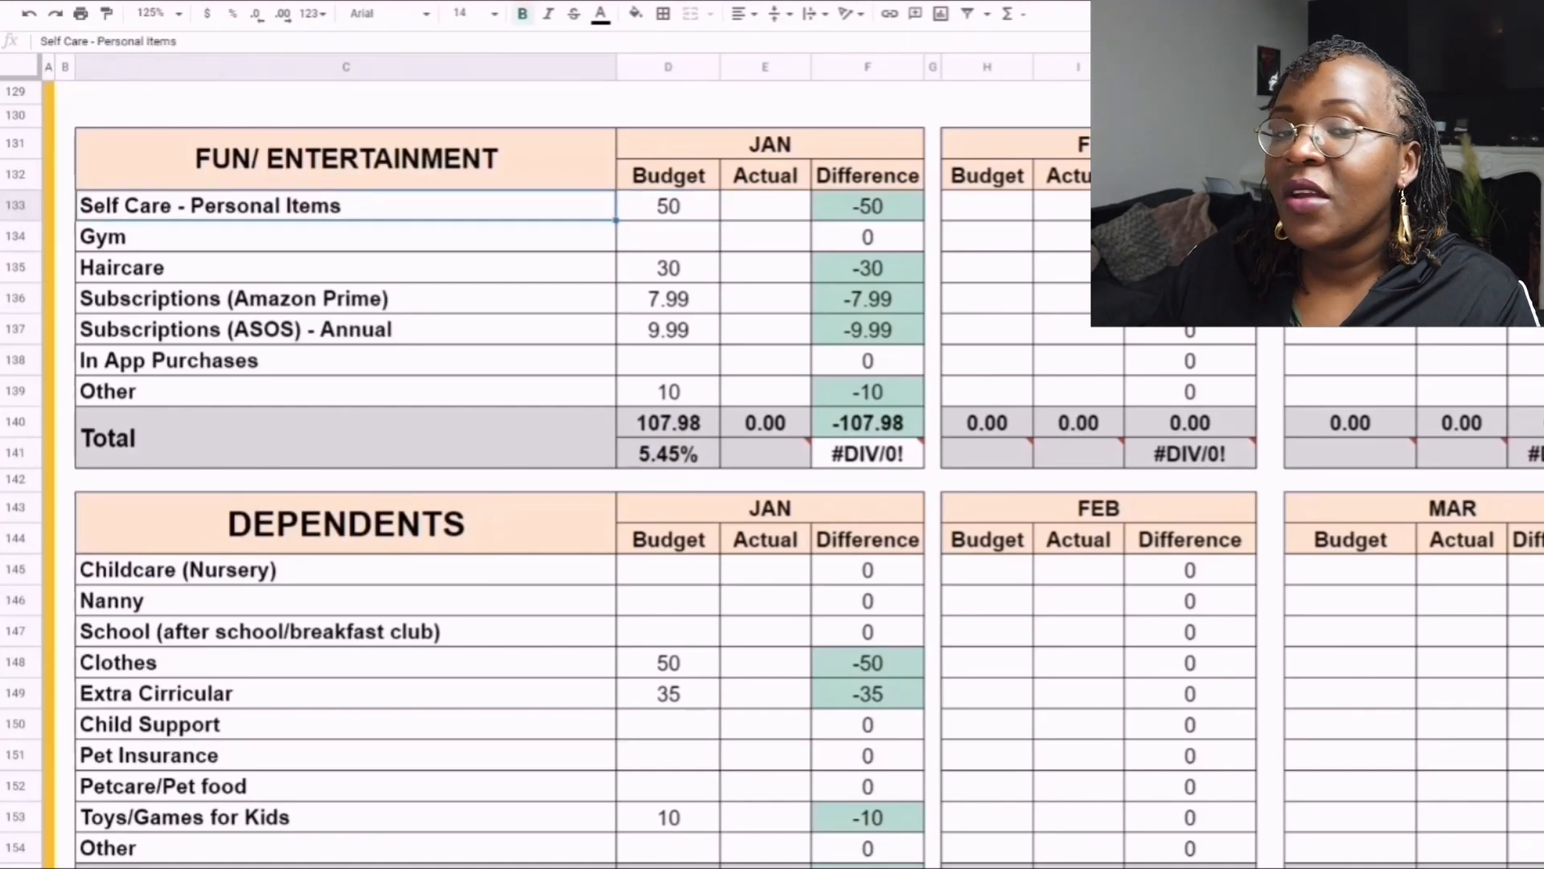
{"action": "left_click", "coordinate": [669, 205]}
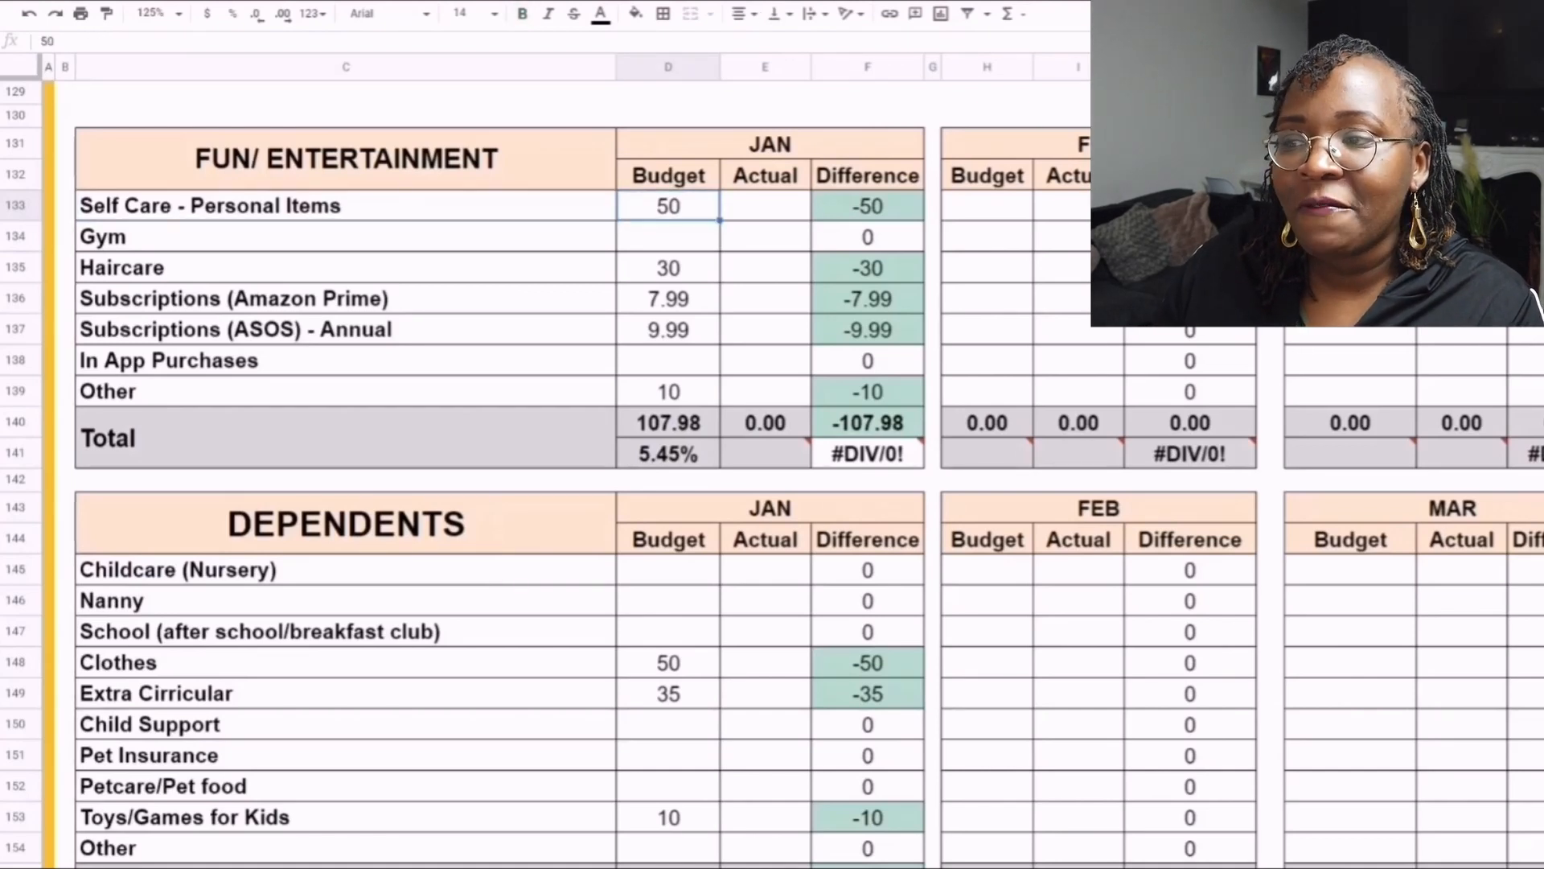
{"action": "left_click", "coordinate": [346, 268]}
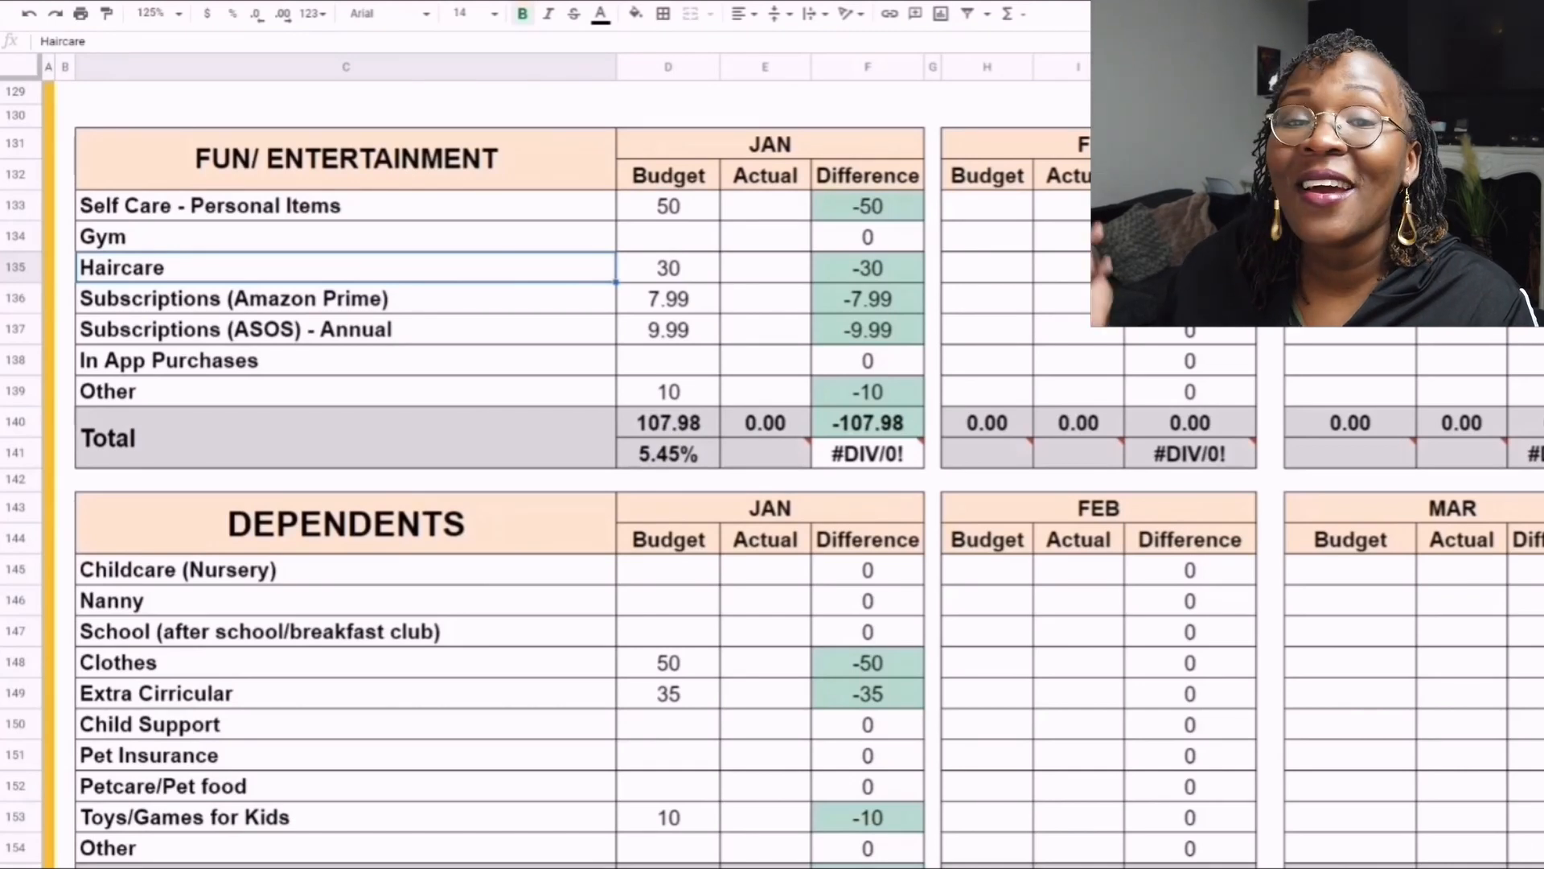
{"action": "left_click", "coordinate": [667, 268]}
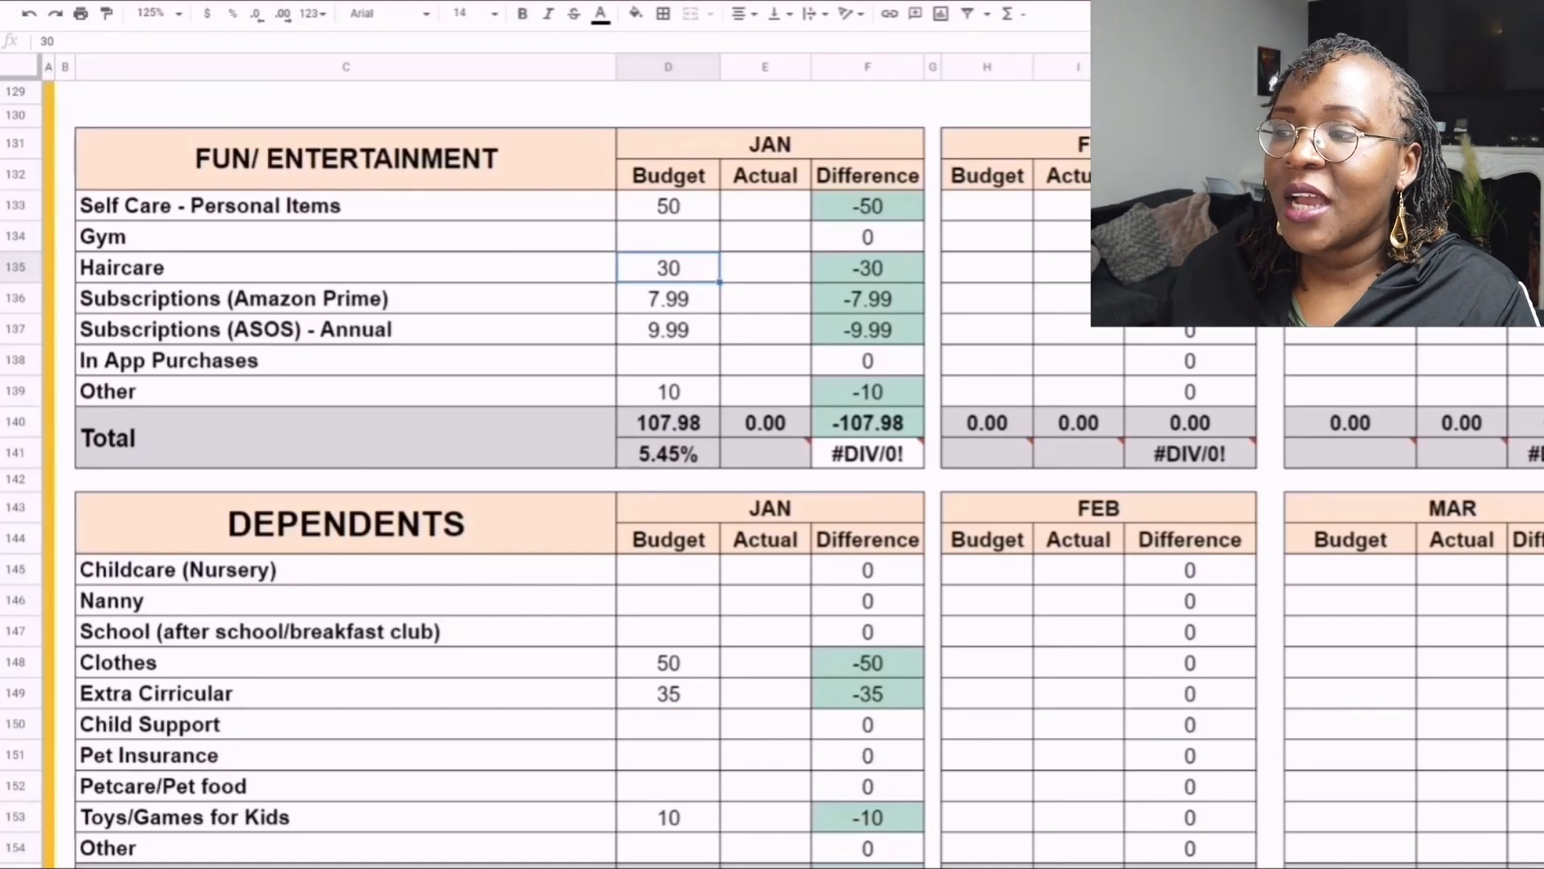
- Copy the January Subscriptions (Amazon Prime) budget of 7.99 into the February budget cell of the same row
{"action": "left_click", "coordinate": [346, 298]}
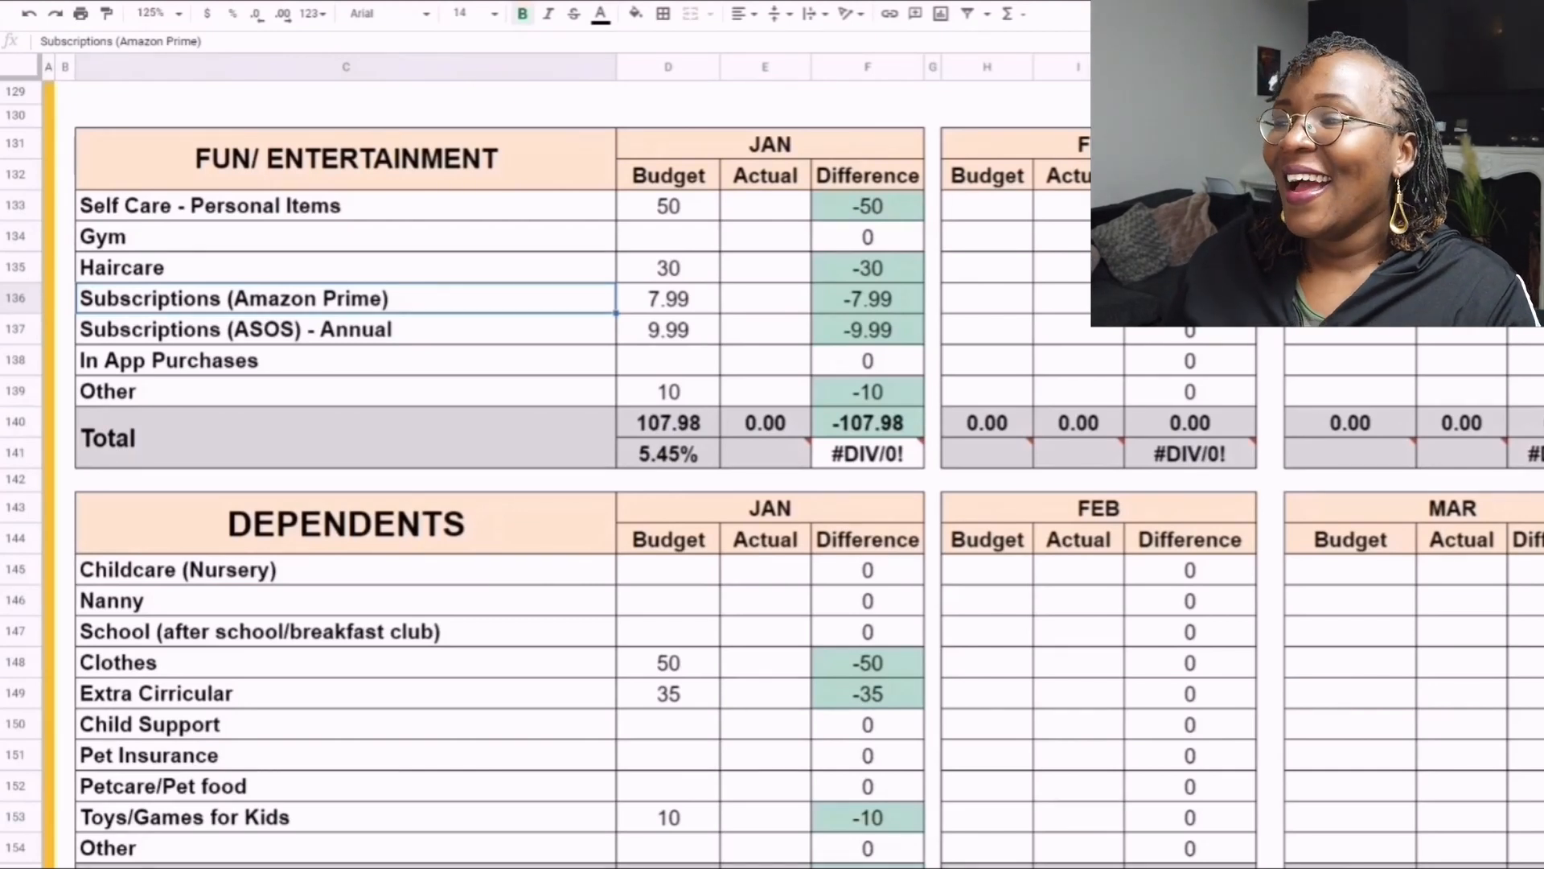
{"action": "left_click", "coordinate": [668, 298]}
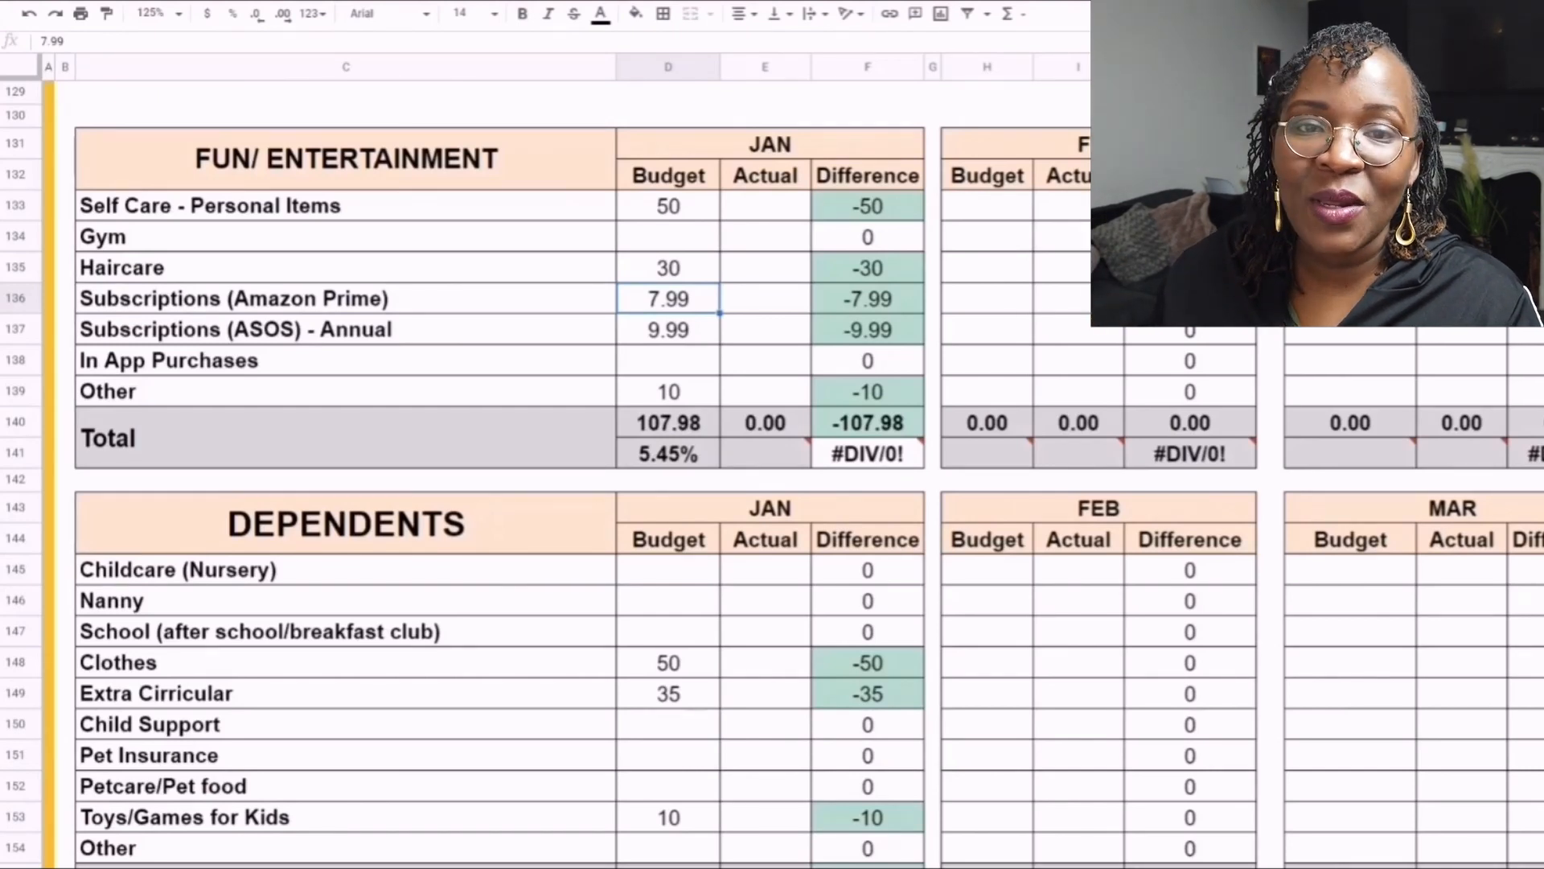
{"action": "key", "text": "ctrl+c"}
{"action": "left_click", "coordinate": [987, 298]}
{"action": "key", "text": "ctrl+v"}
- Clear the February budget cell of the Subscriptions (Amazon Prime) row in the Fun/Entertainment table
{"action": "left_click", "coordinate": [668, 330]}
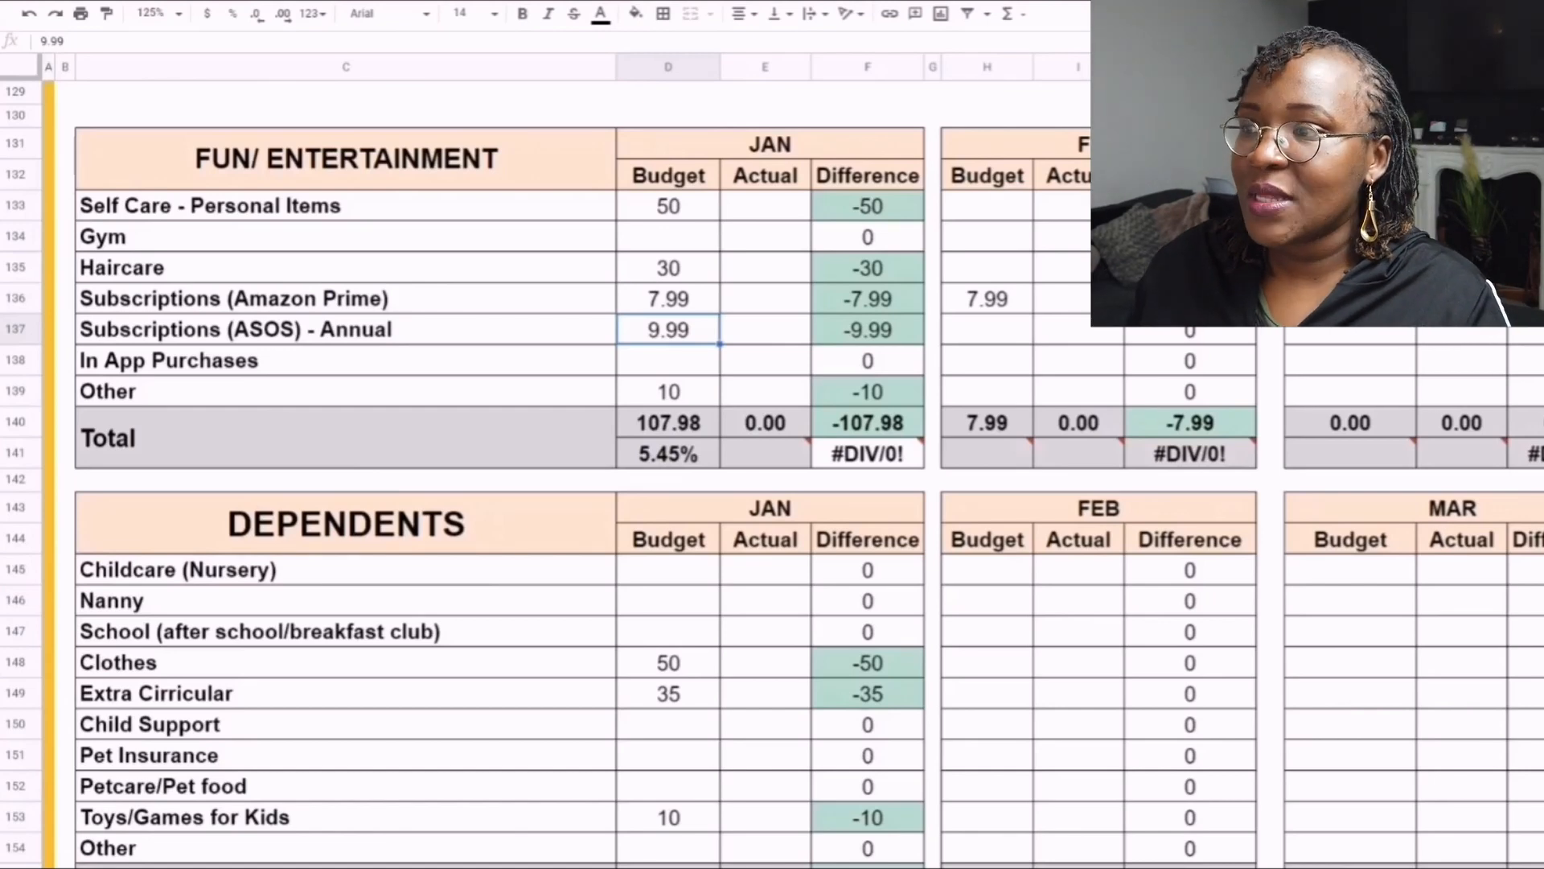
{"action": "left_click", "coordinate": [987, 299]}
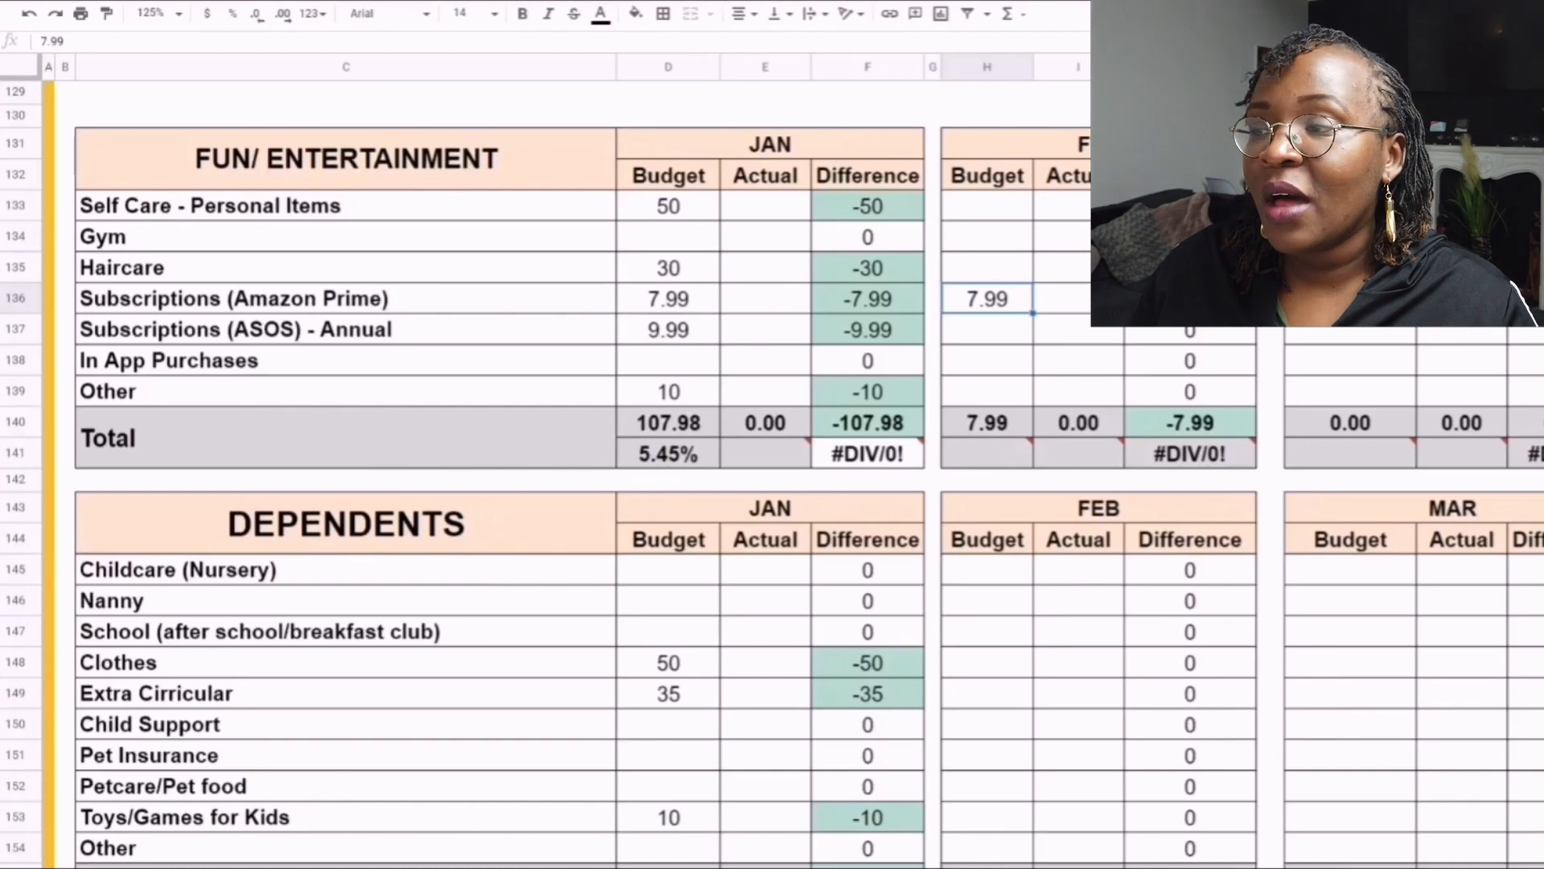
{"action": "key", "text": "Delete"}
- Review the January budgets for Subscriptions (ASOS), In App Purchases and Other in the Fun/Entertainment table, ending at its Total row
{"action": "left_click", "coordinate": [668, 329]}
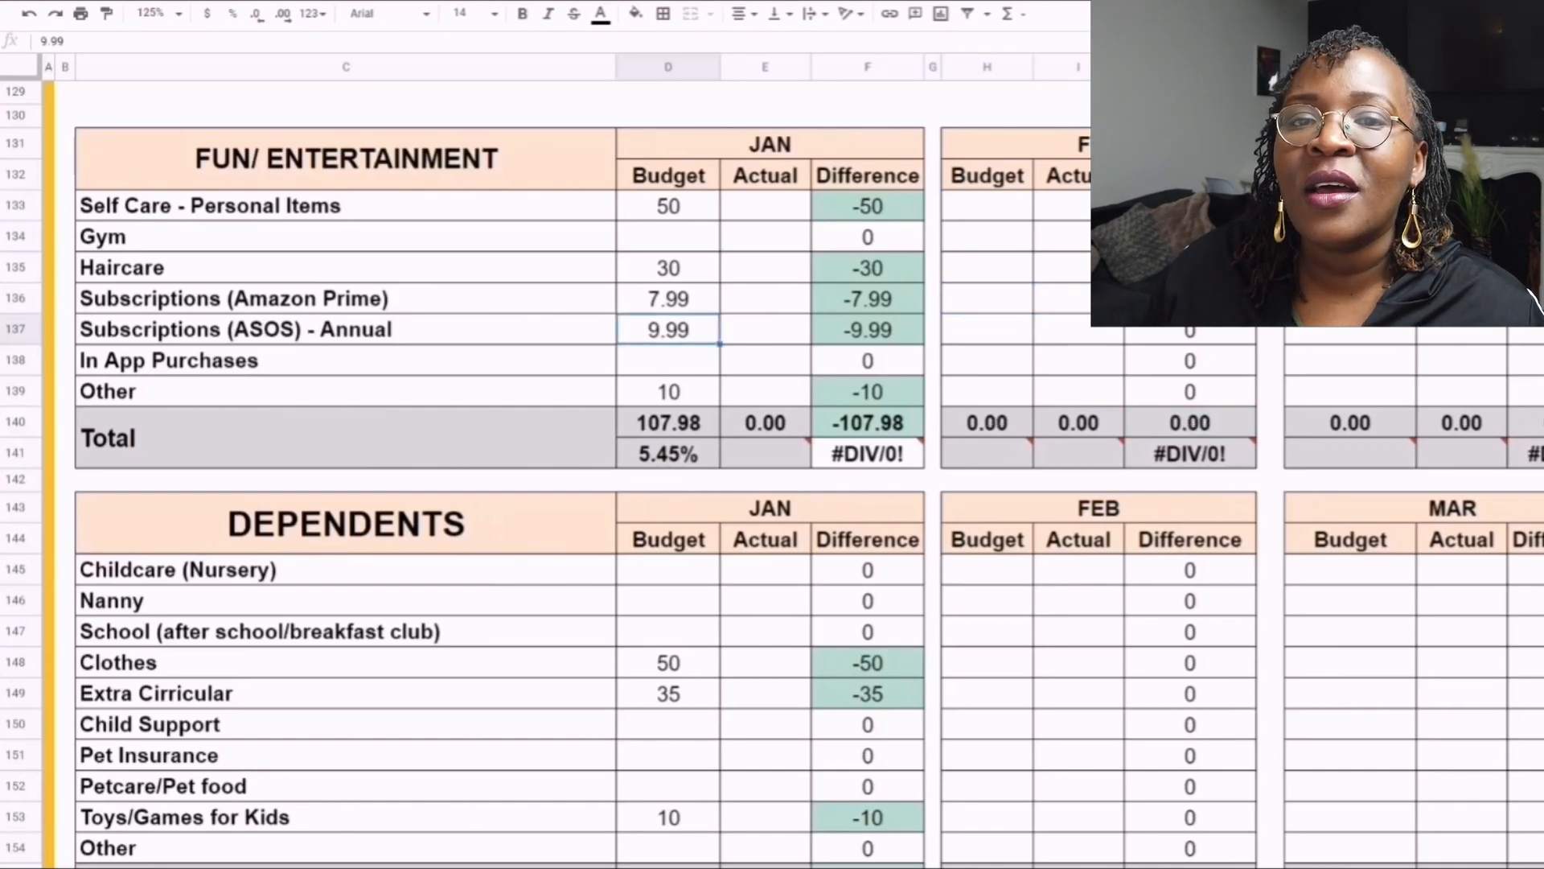
{"action": "left_click", "coordinate": [346, 361]}
{"action": "left_click", "coordinate": [668, 361]}
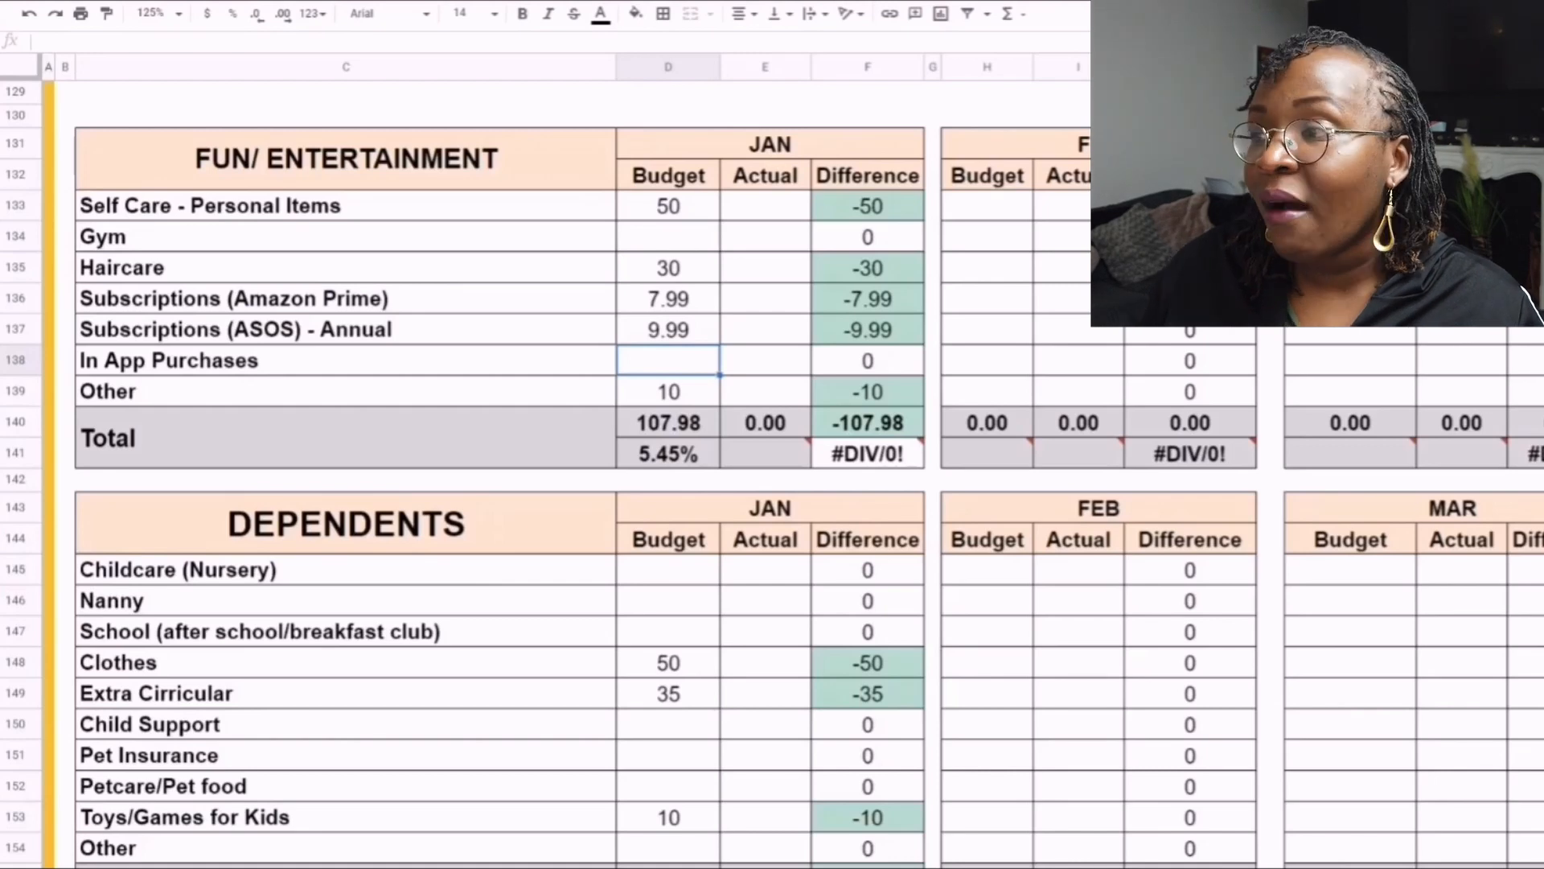
{"action": "left_click", "coordinate": [346, 392]}
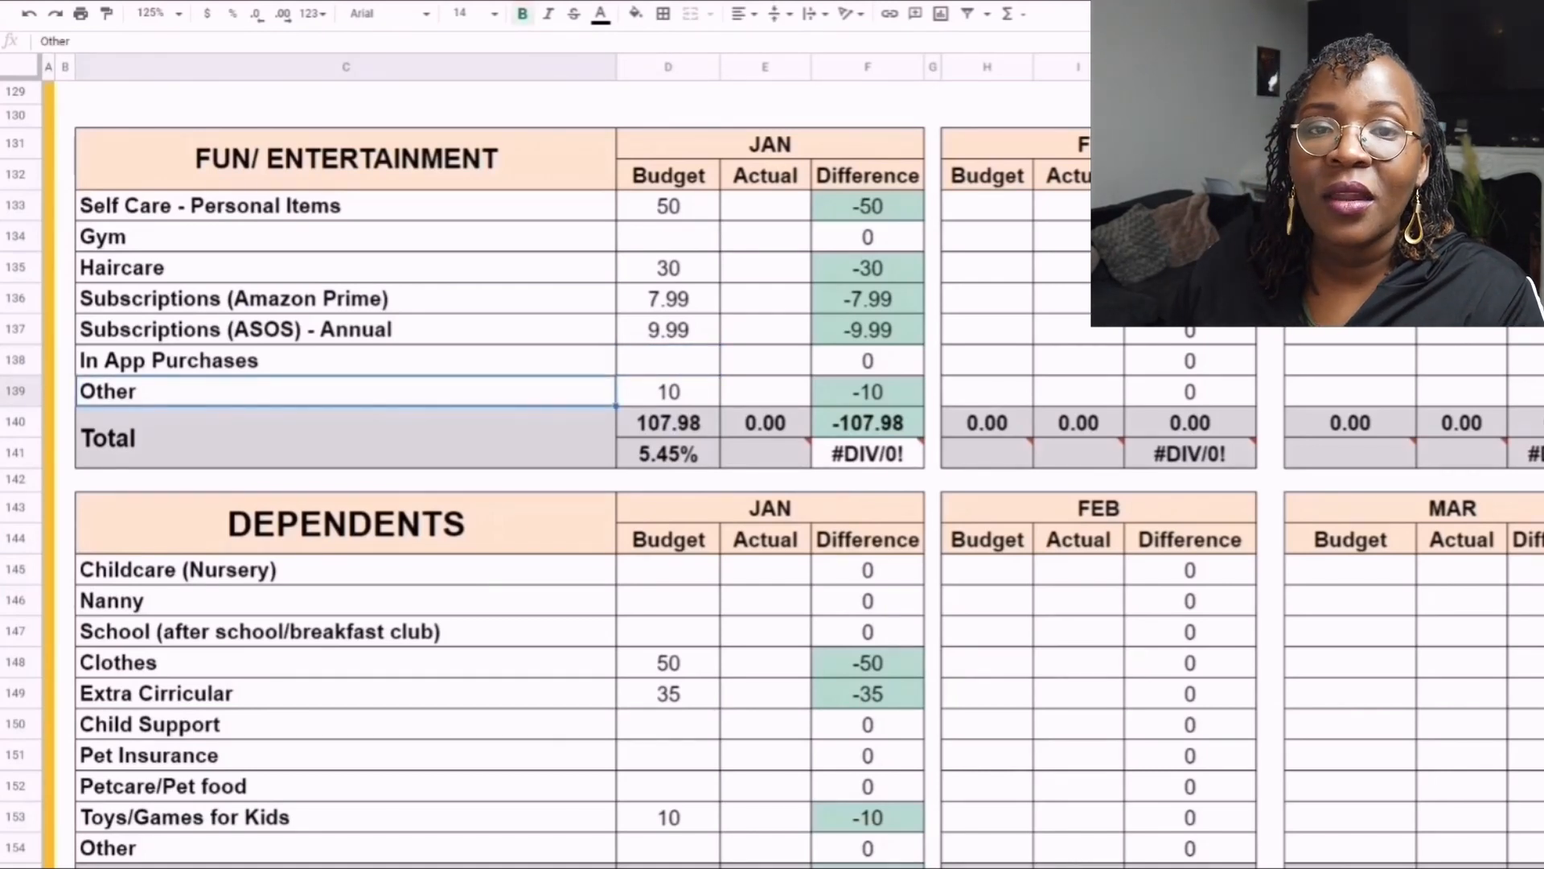
{"action": "left_click", "coordinate": [669, 392]}
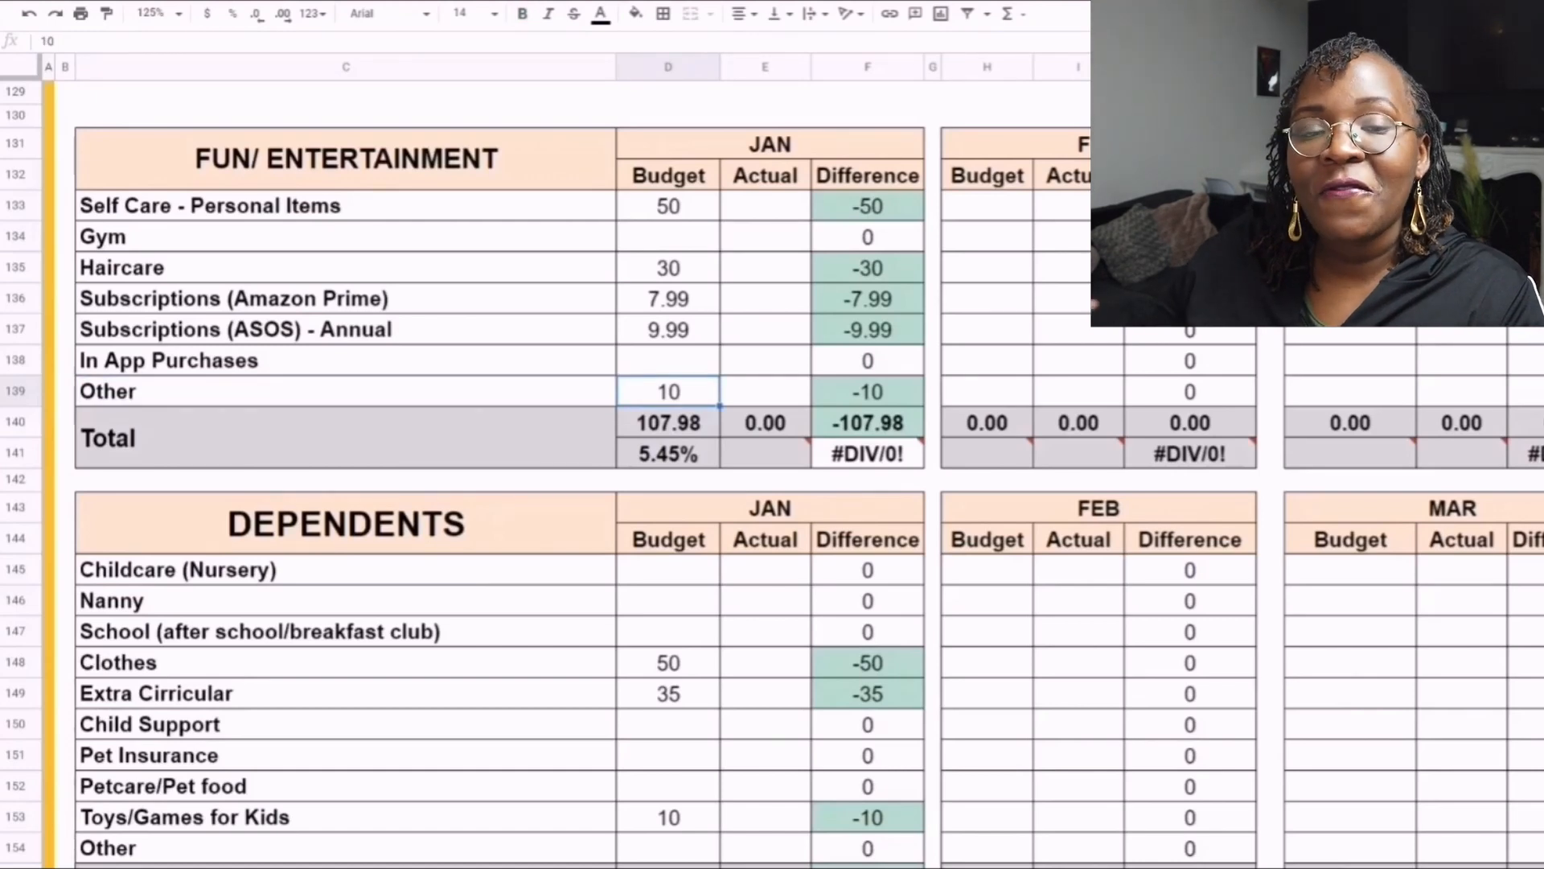
{"action": "left_click", "coordinate": [346, 437]}
- Highlight the Childcare (Nursery), Nanny and School labels in the Dependents table, and return to Childcare (Nursery)
{"action": "scroll", "coordinate": [498, 474], "scroll_direction": "down", "scroll_amount": 4}
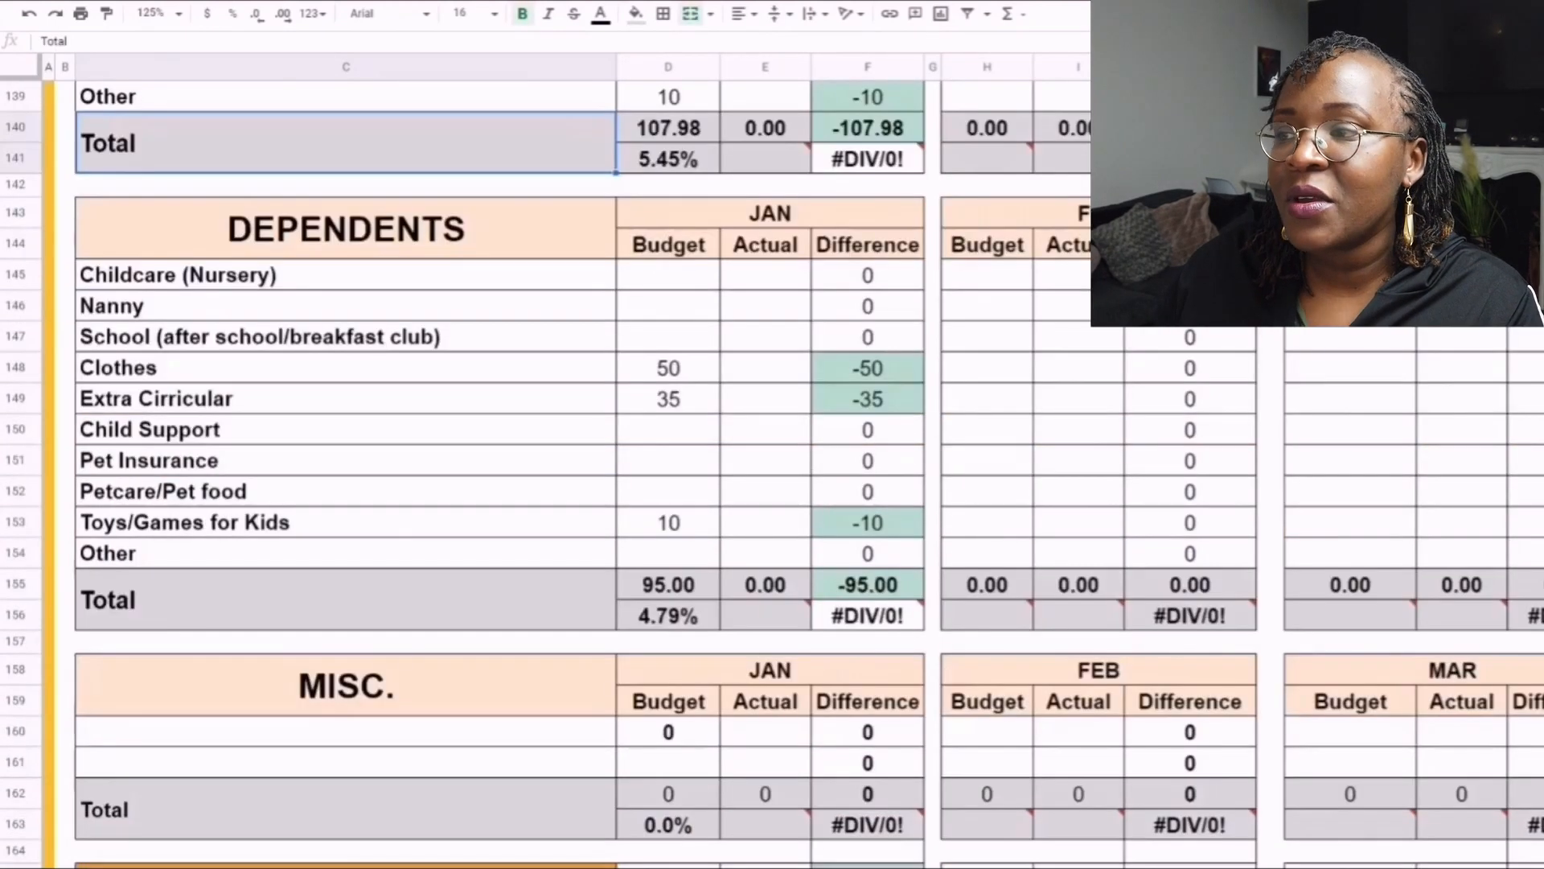
{"action": "scroll", "coordinate": [499, 474], "scroll_direction": "down", "scroll_amount": 1}
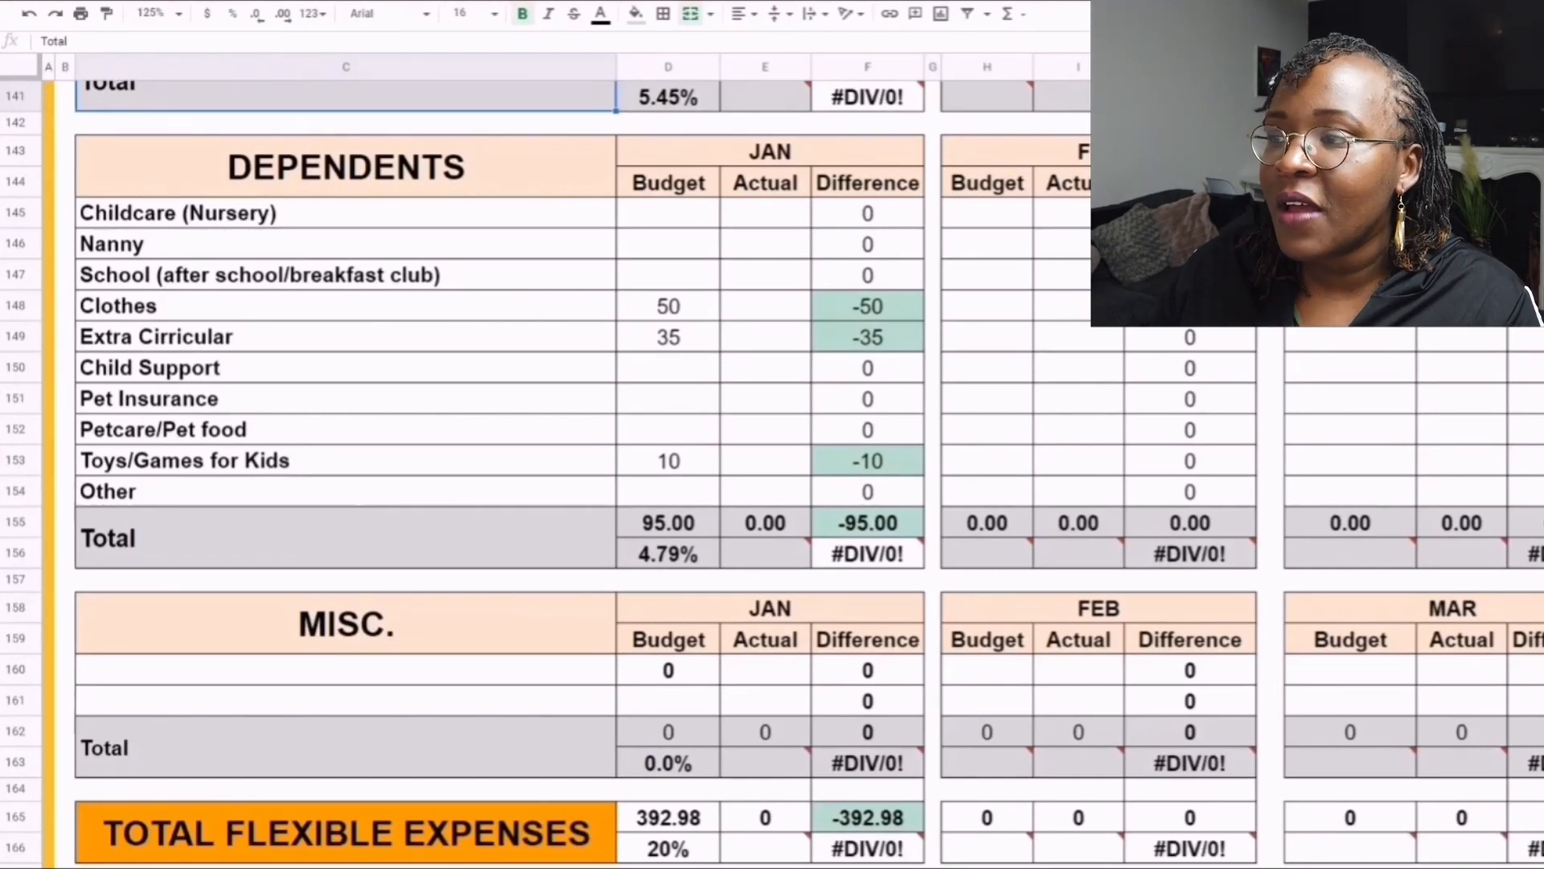
{"action": "left_click", "coordinate": [346, 213]}
{"action": "key", "text": "shift+Down"}
{"action": "key", "text": "shift+Down"}
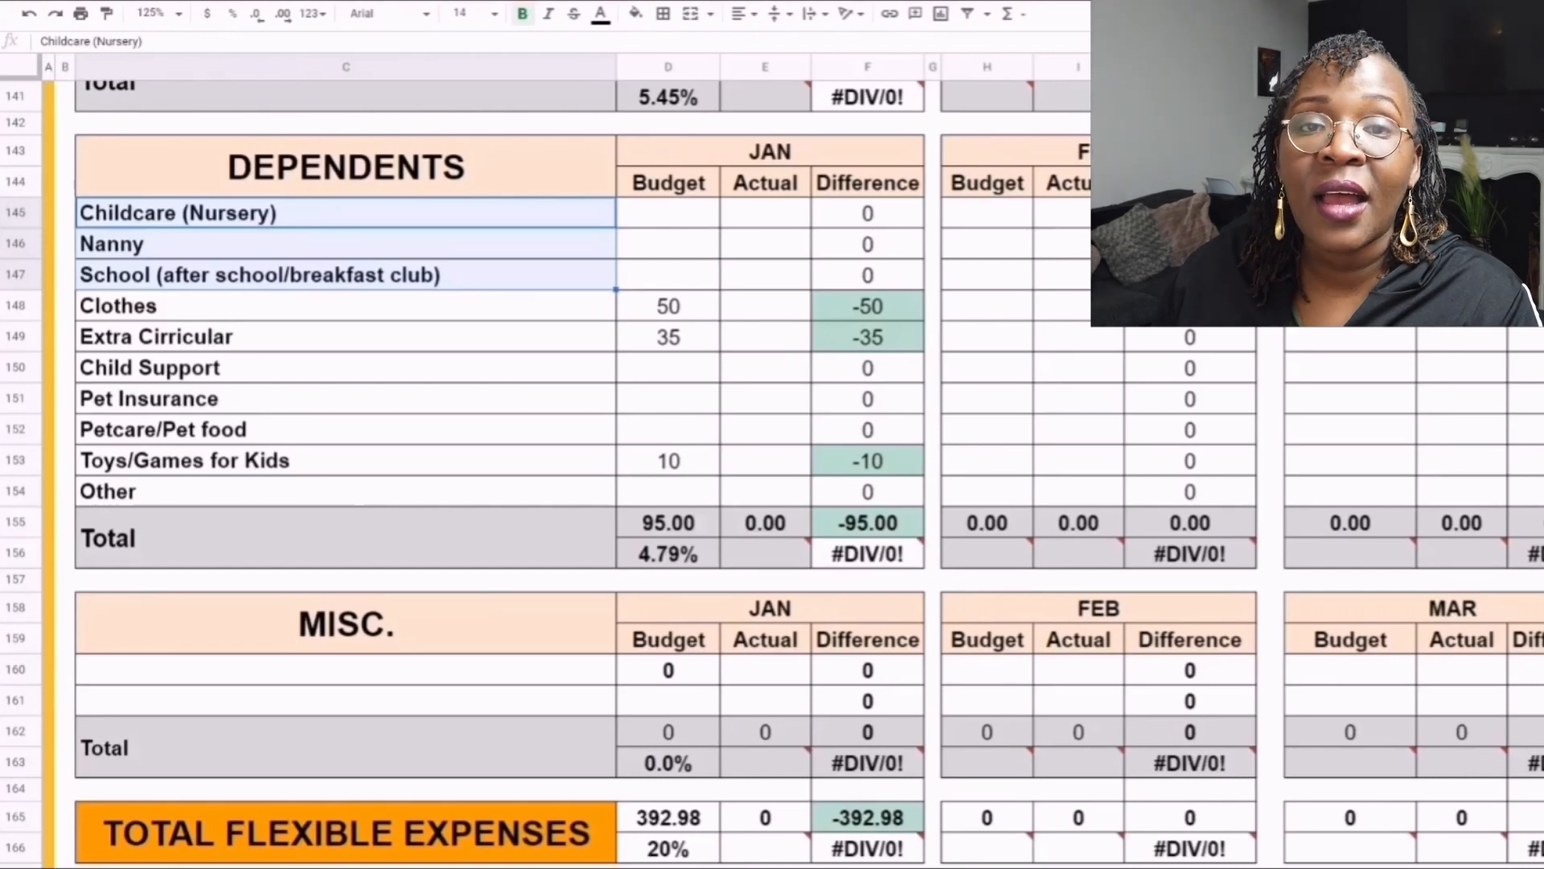
{"action": "key", "text": "Down"}
{"action": "key", "text": "Up"}
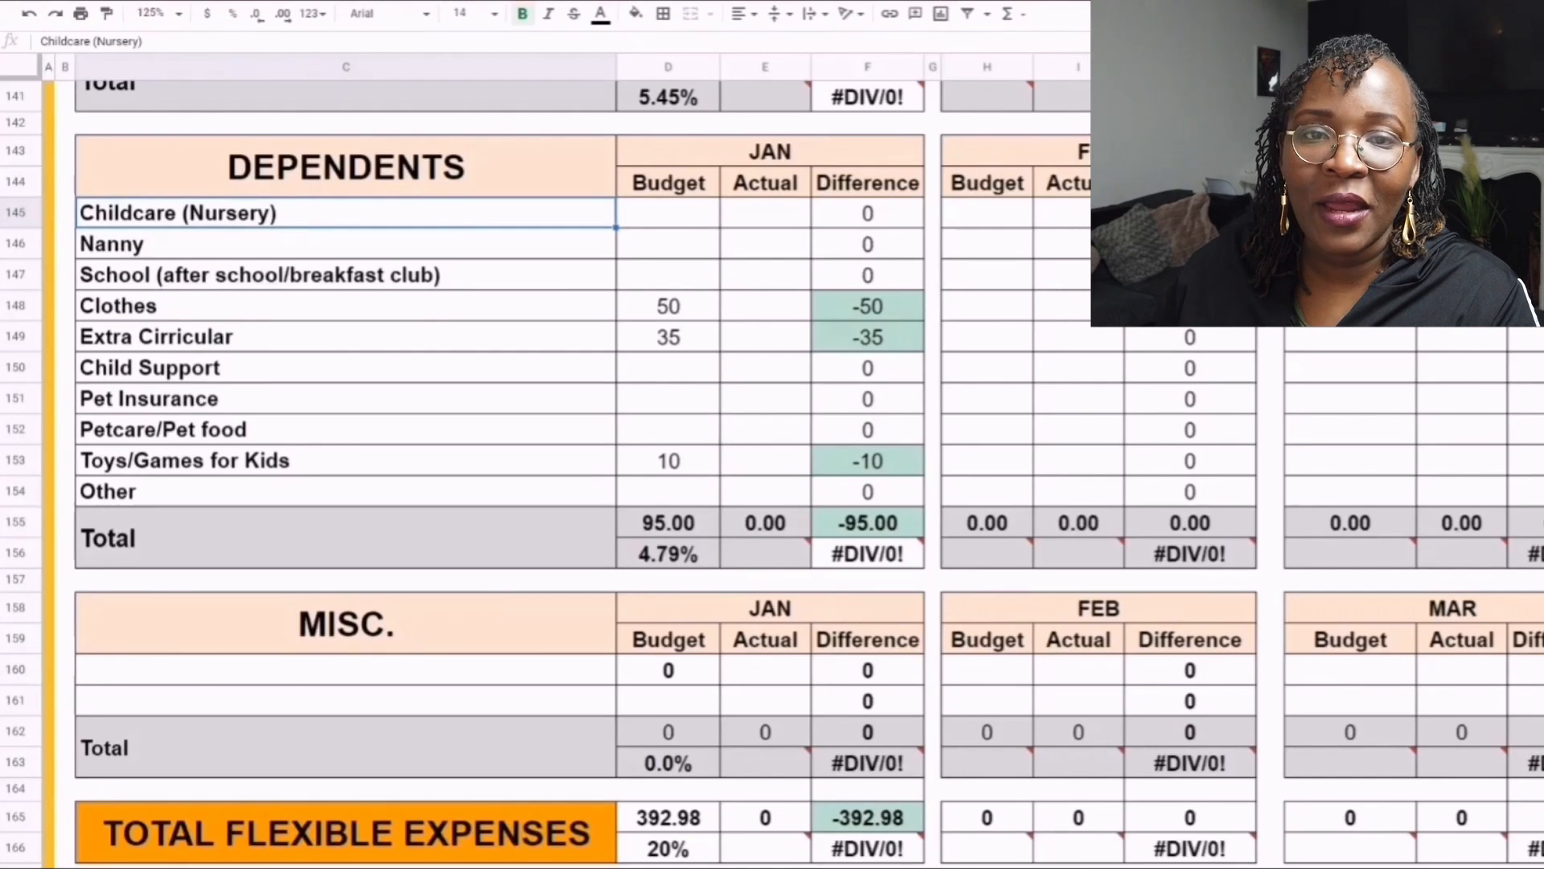
- Review the January budgets for Childcare (Nursery), Clothes, Extra Cirricular and Toys/Games for Kids in the Dependents table
{"action": "key", "text": "Return"}
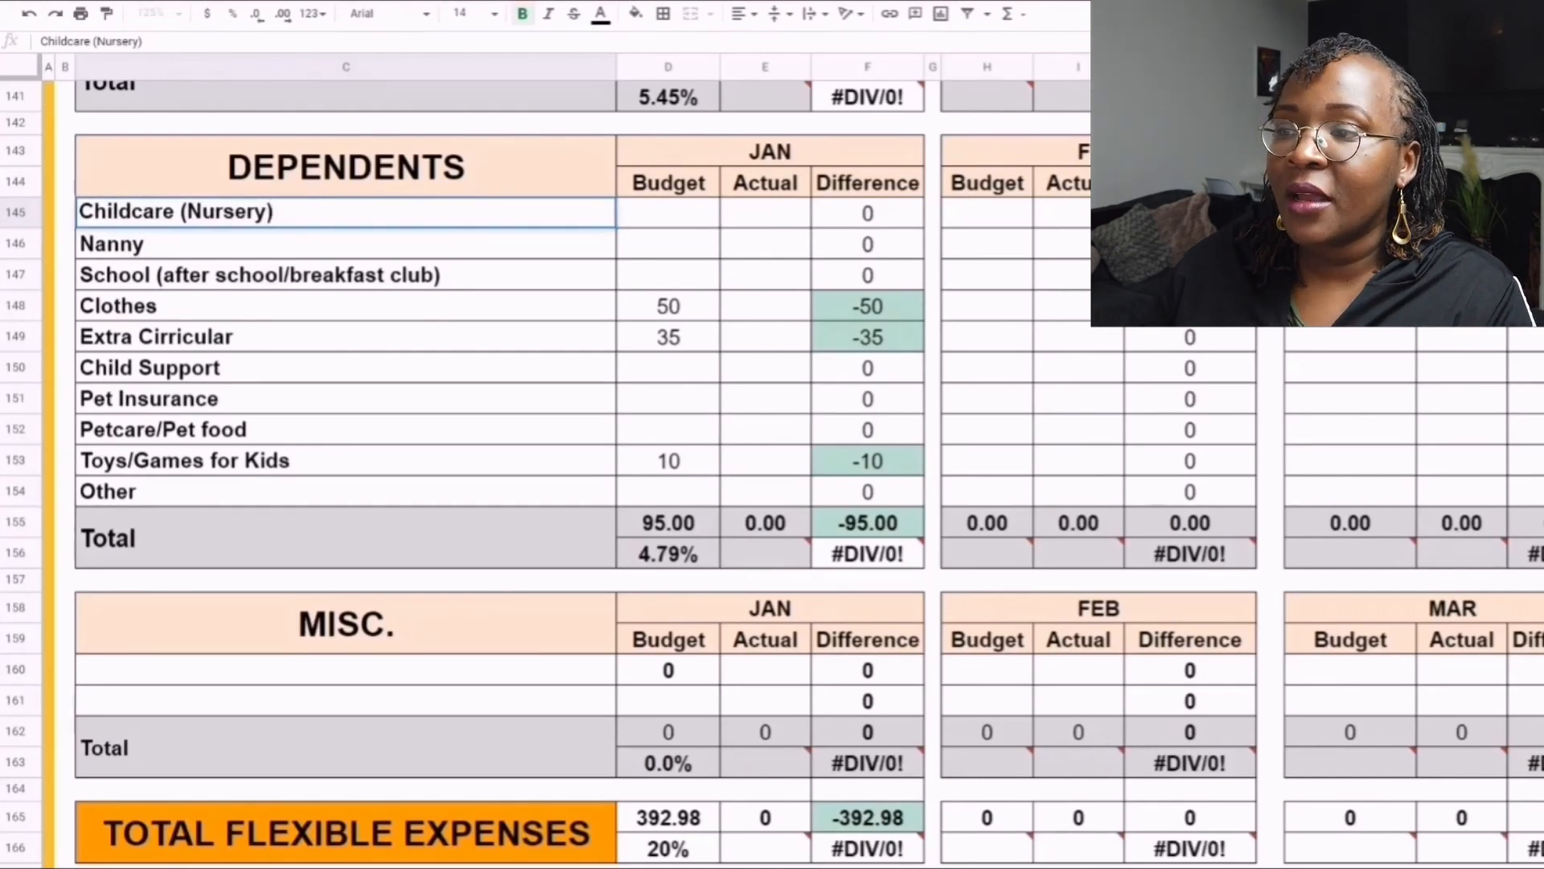
{"action": "key", "text": "Tab"}
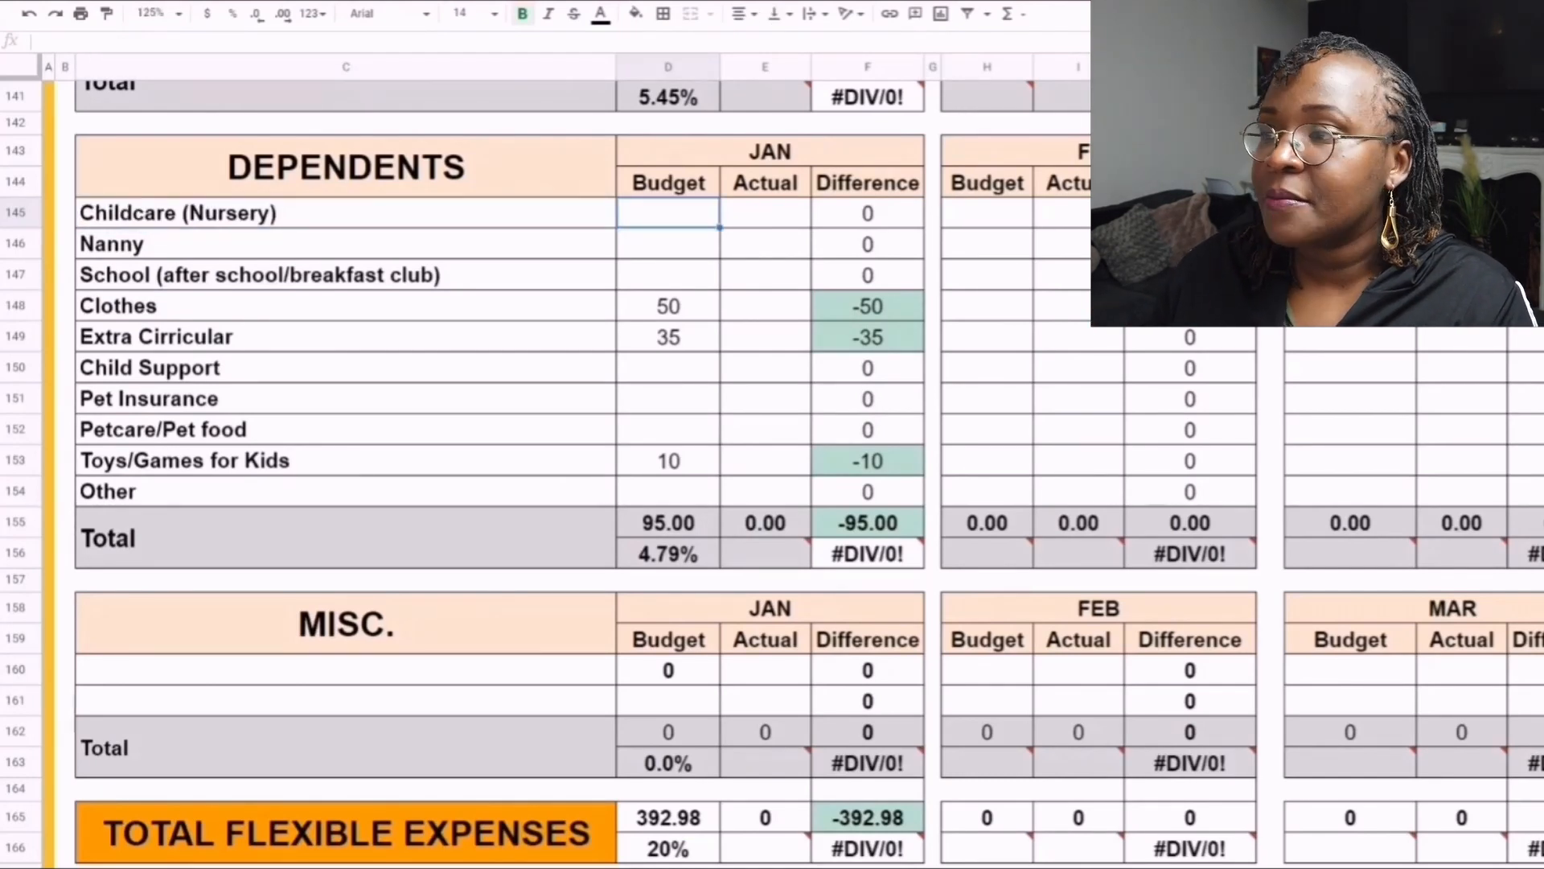
{"action": "left_click", "coordinate": [346, 213]}
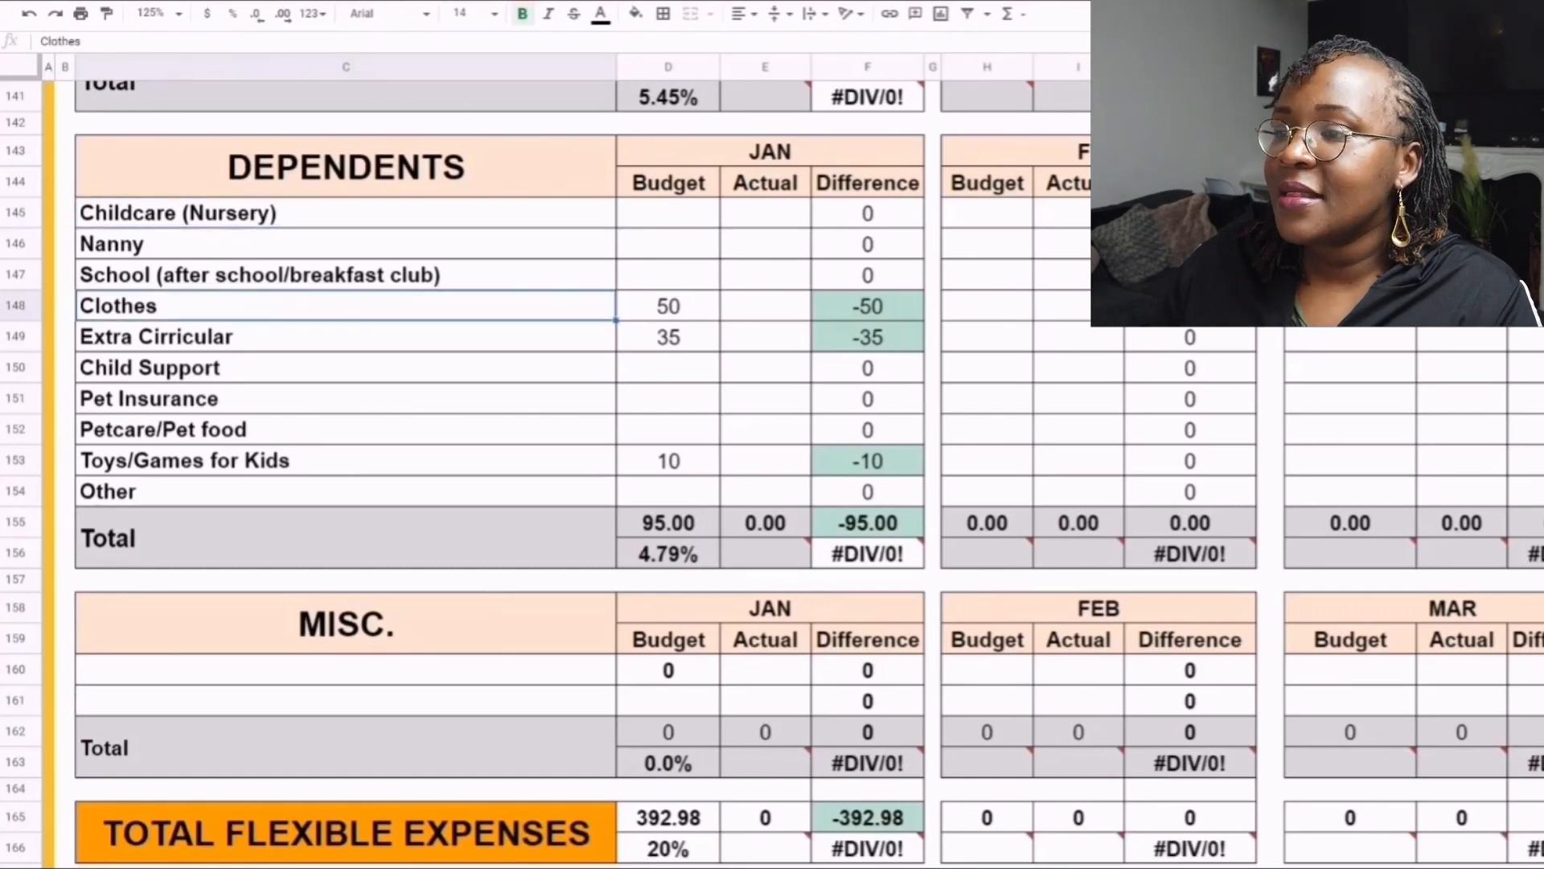
{"action": "left_click", "coordinate": [669, 306]}
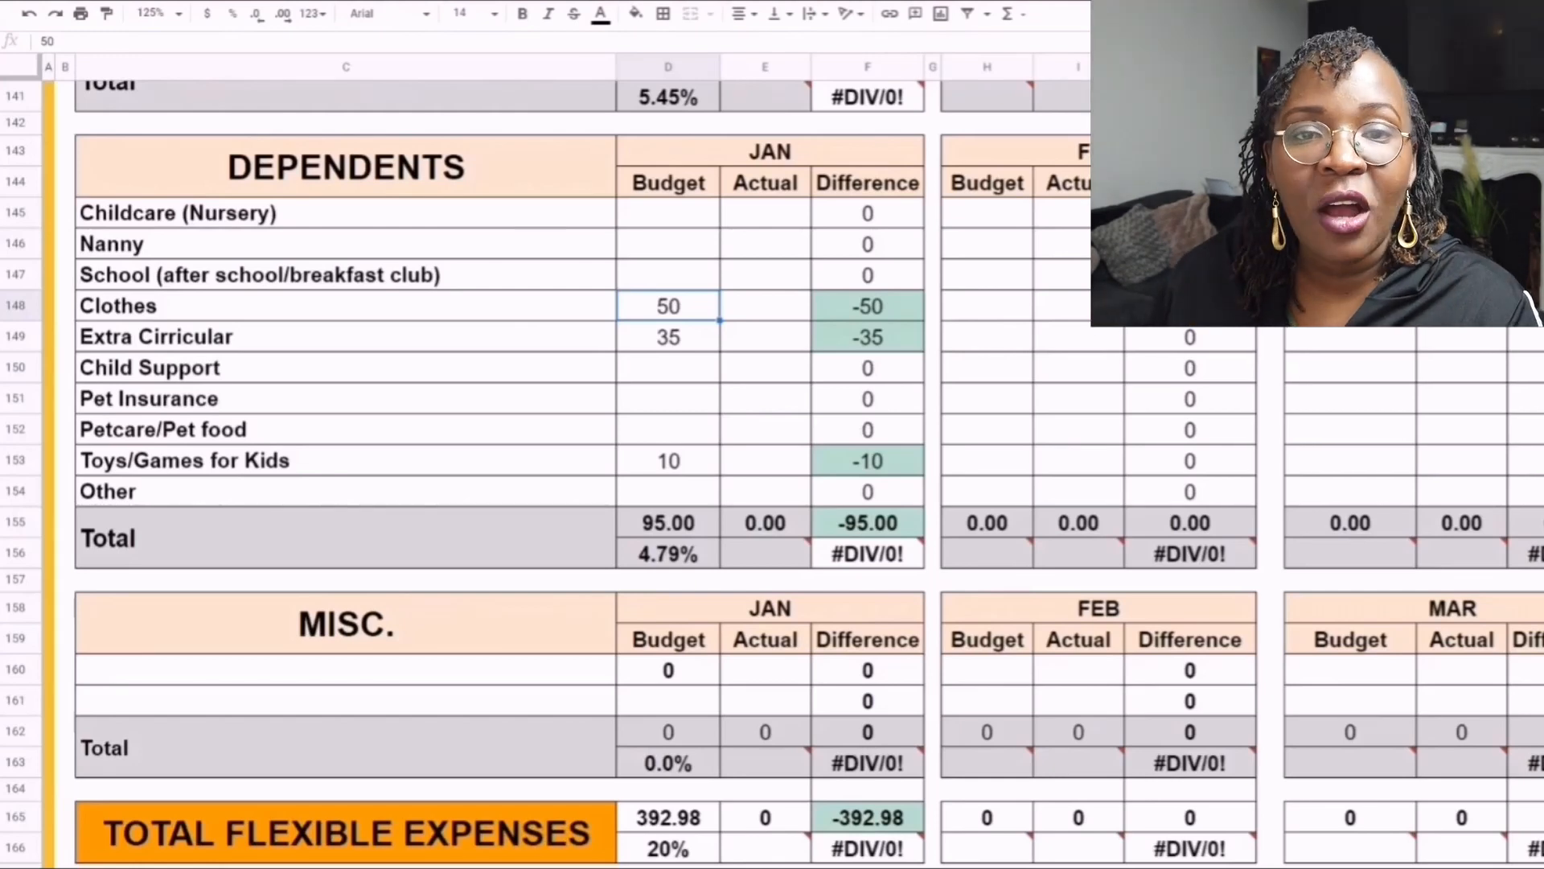
{"action": "left_click", "coordinate": [346, 337]}
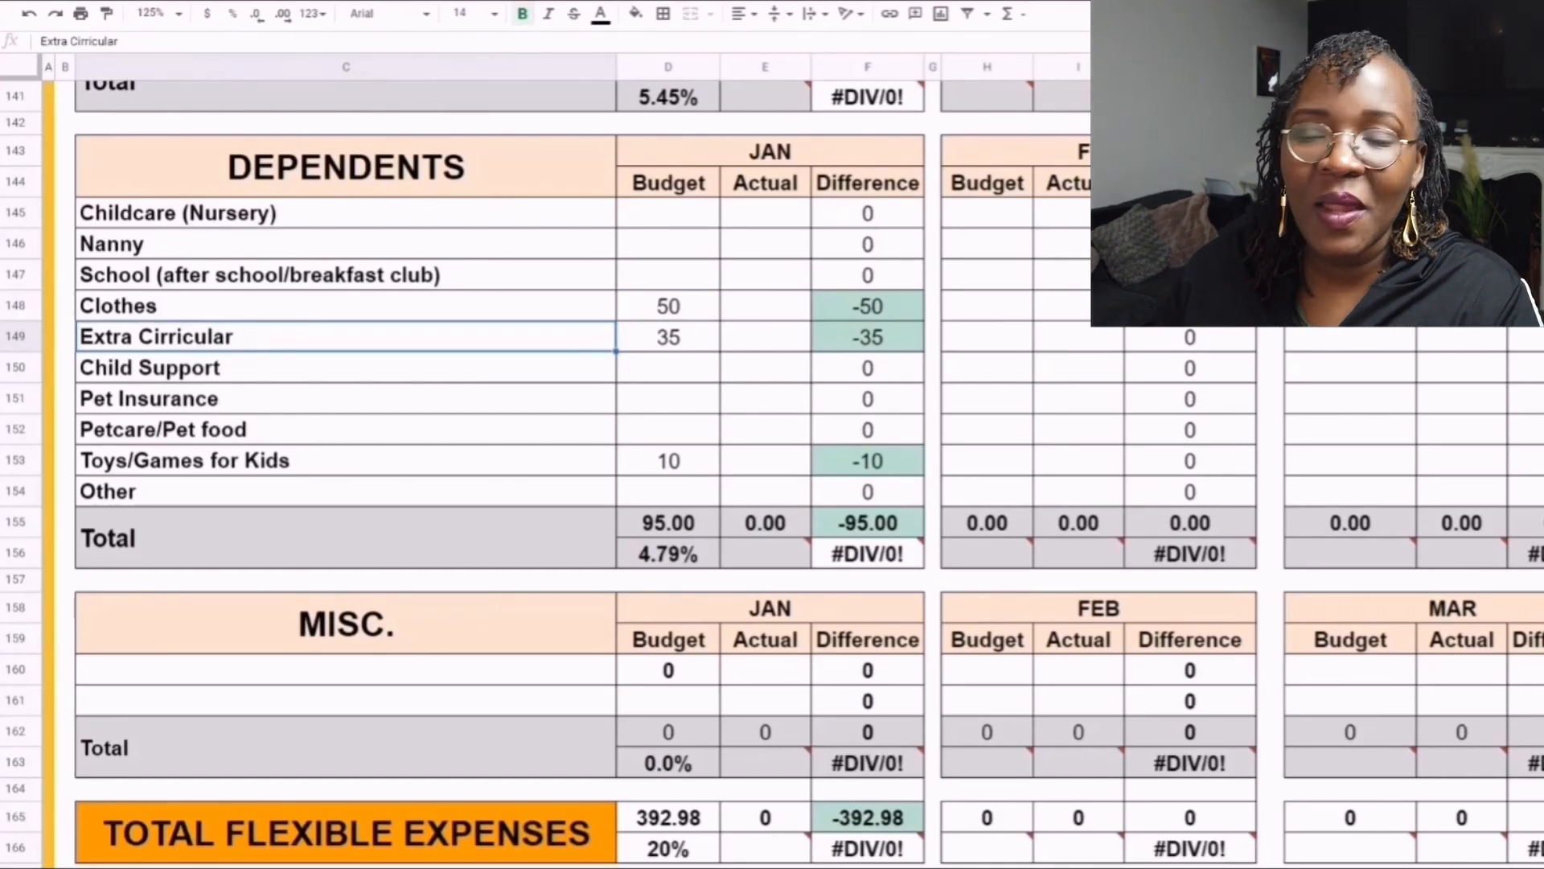
{"action": "left_click", "coordinate": [668, 337]}
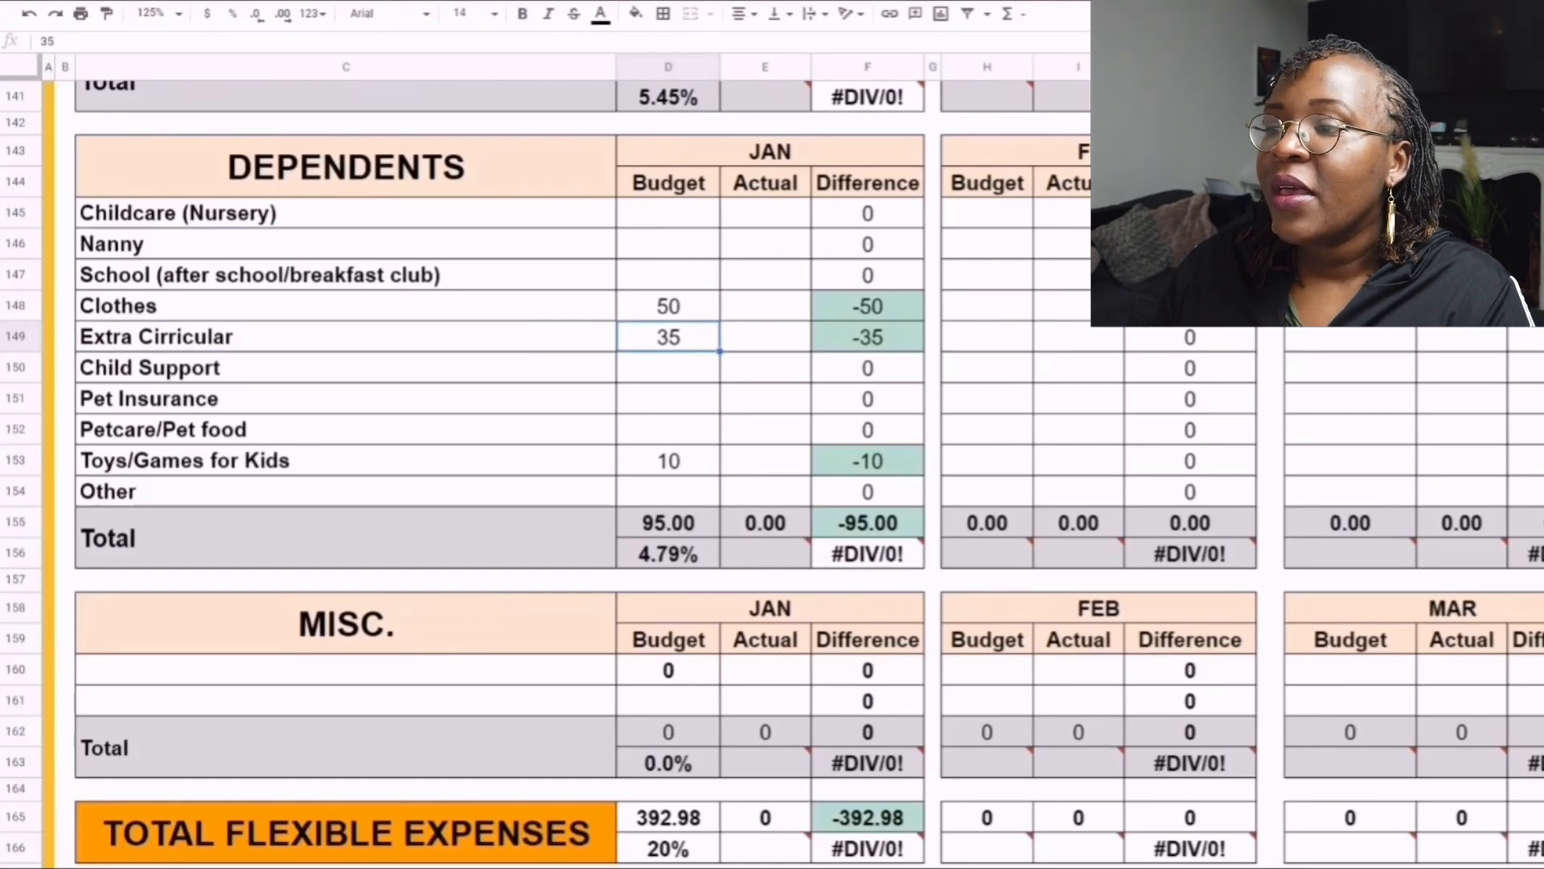
{"action": "left_click", "coordinate": [346, 461]}
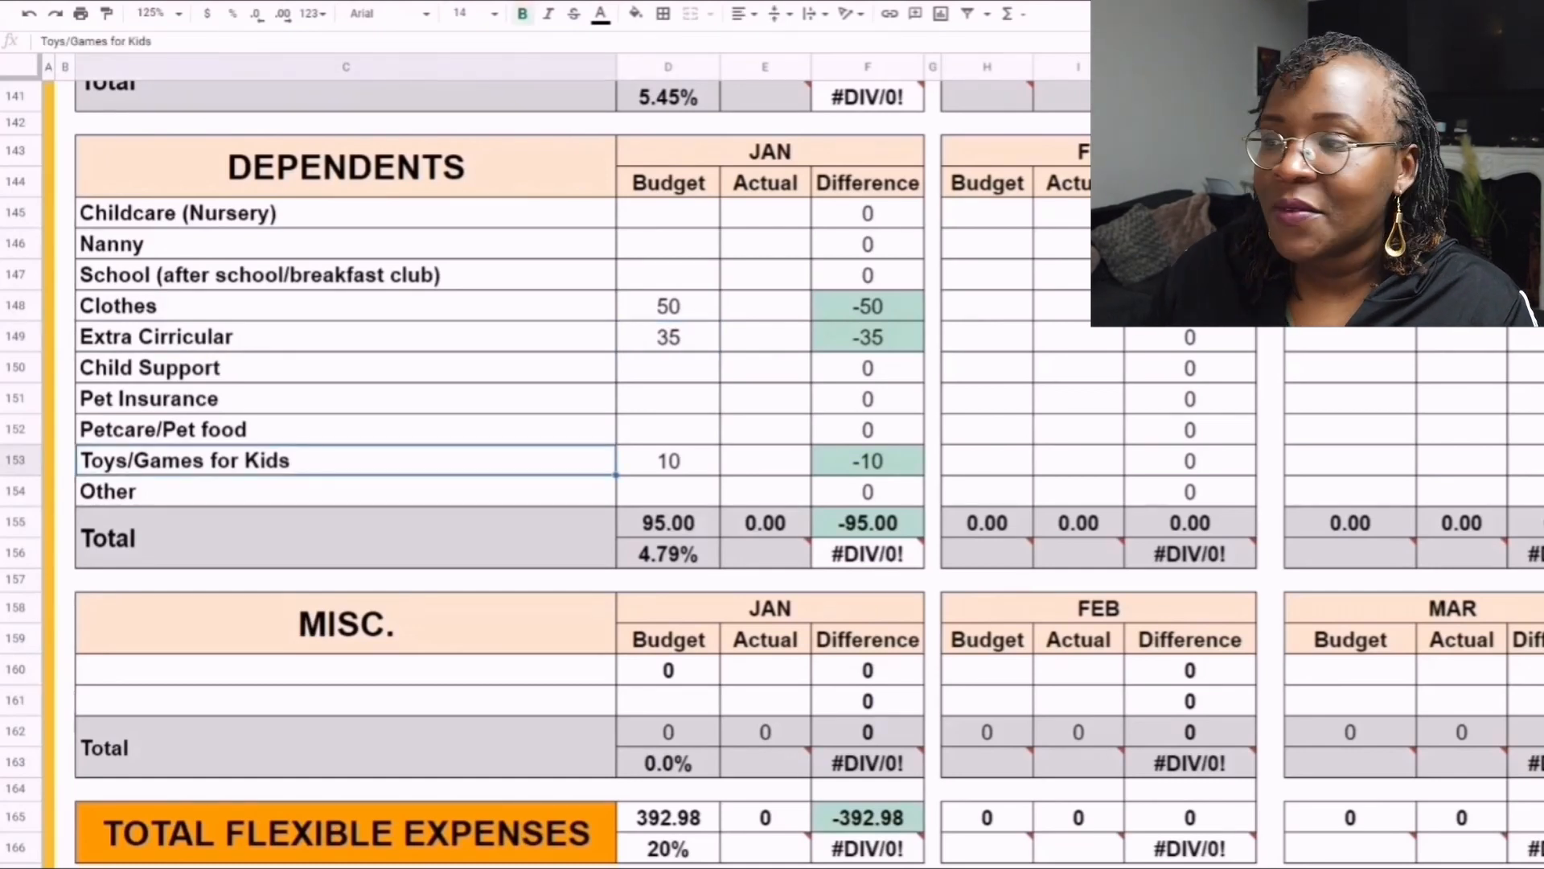
{"action": "left_click", "coordinate": [668, 461]}
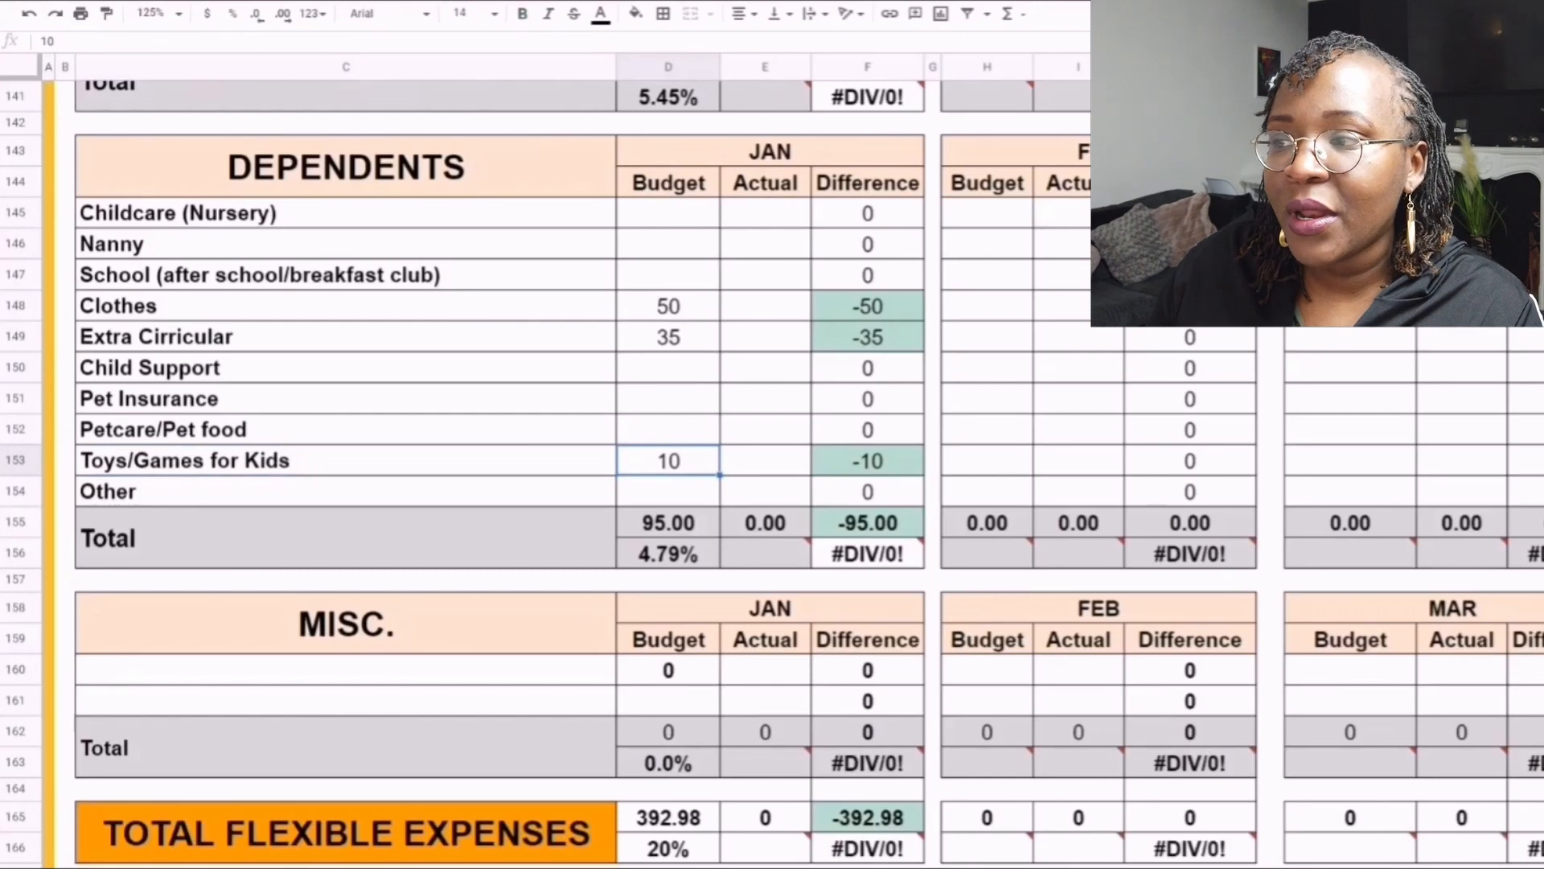
- Highlight the Child Support, Pet Insurance and Petcare/Pet food rows and their January budget cells in the Dependents table
{"action": "left_click", "coordinate": [346, 367]}
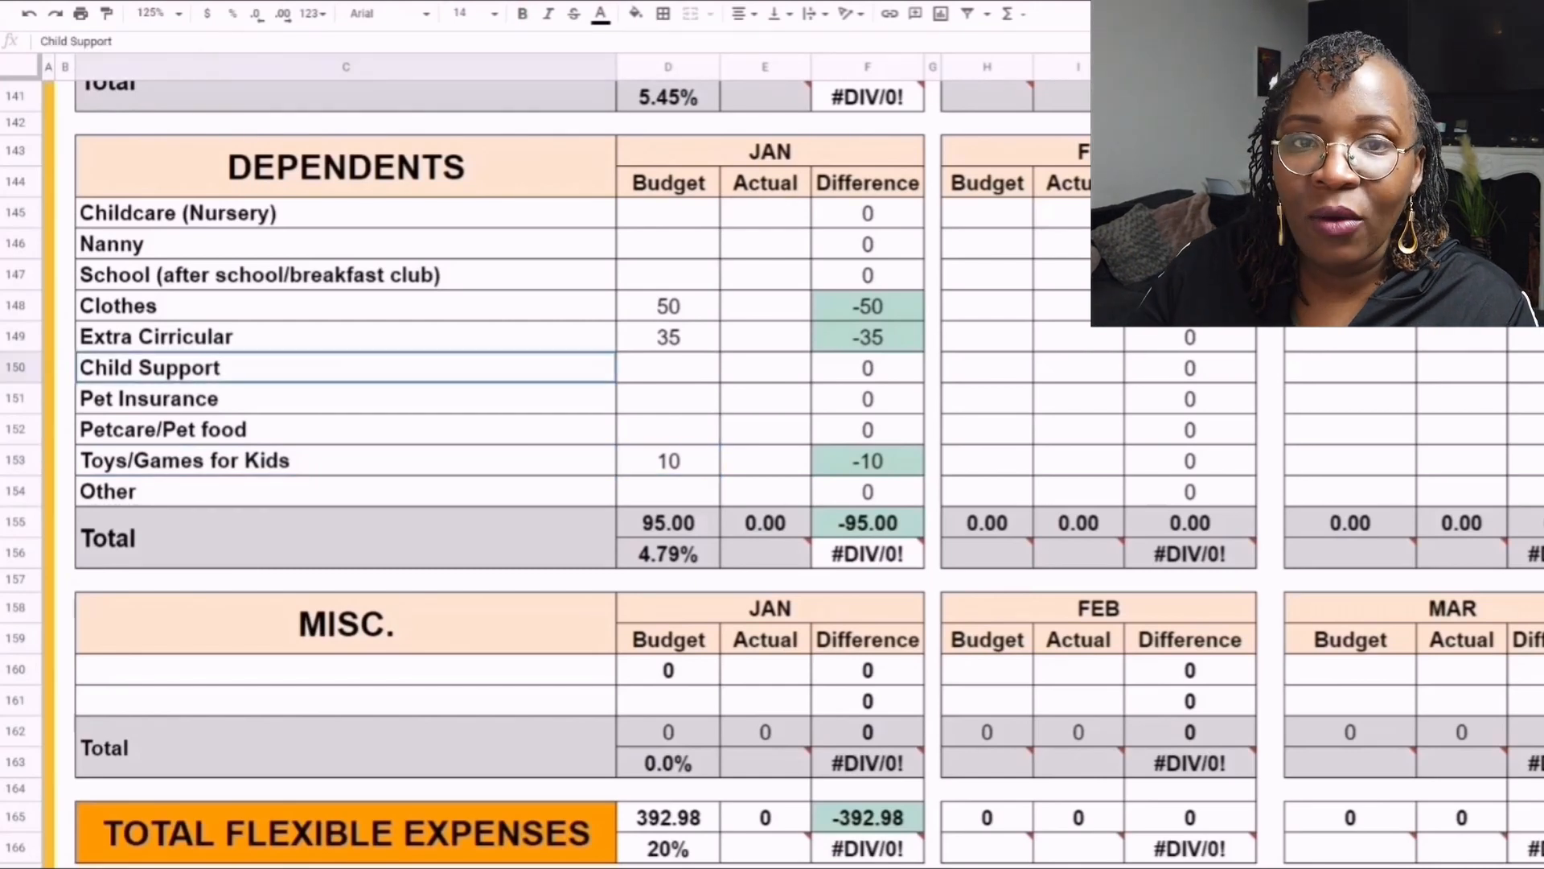
{"action": "key", "text": "shift+Right"}
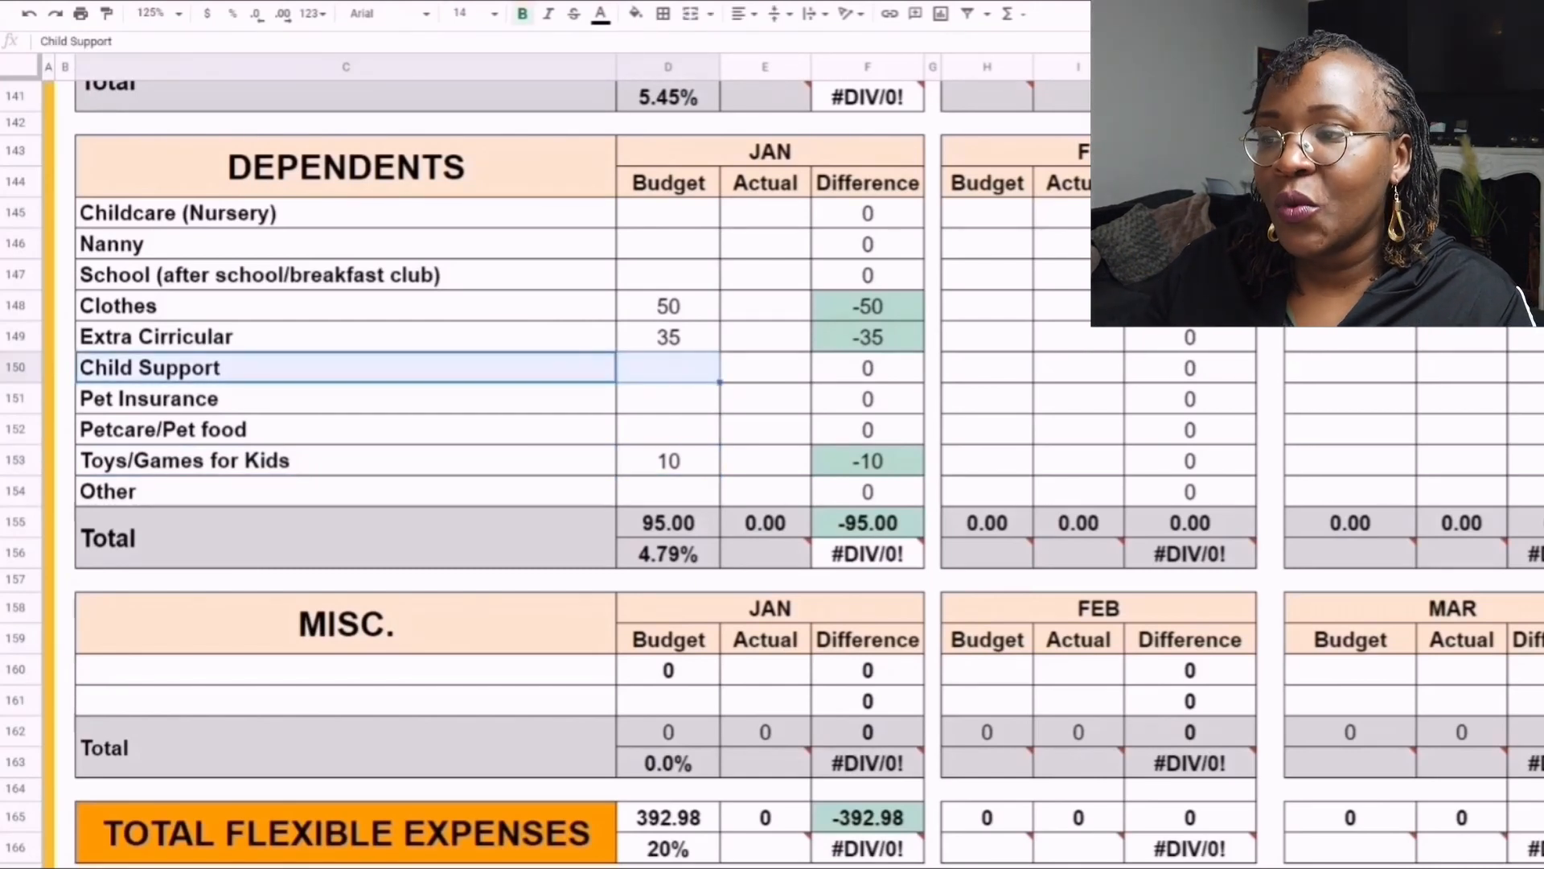
{"action": "left_click", "coordinate": [668, 368]}
{"action": "left_click_drag", "start_coordinate": [346, 399], "coordinate": [346, 429]}
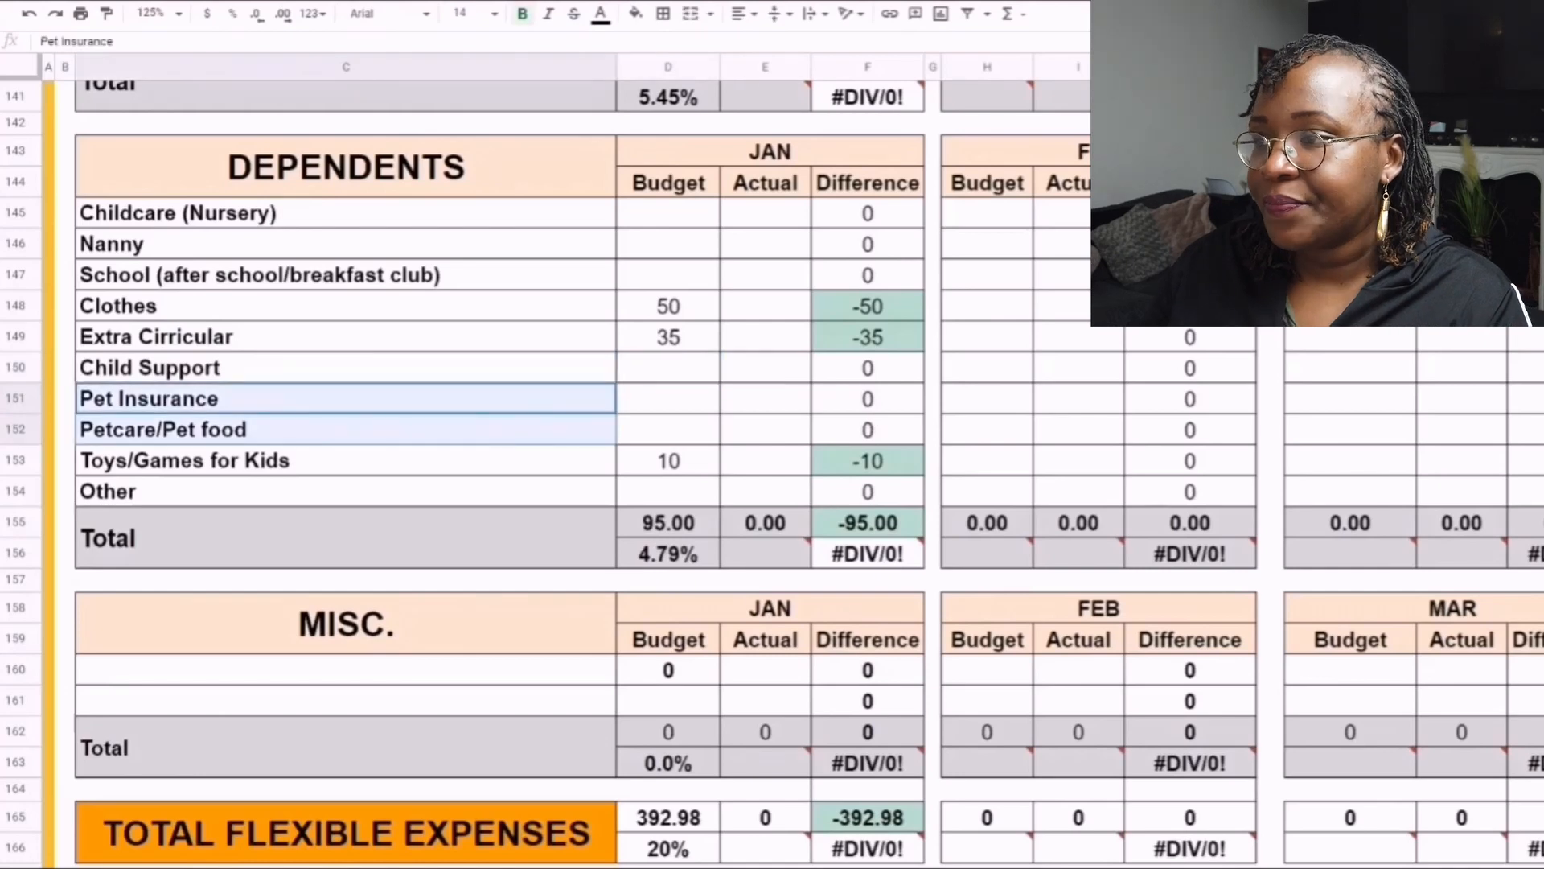
{"action": "left_click_drag", "start_coordinate": [669, 399], "coordinate": [668, 430]}
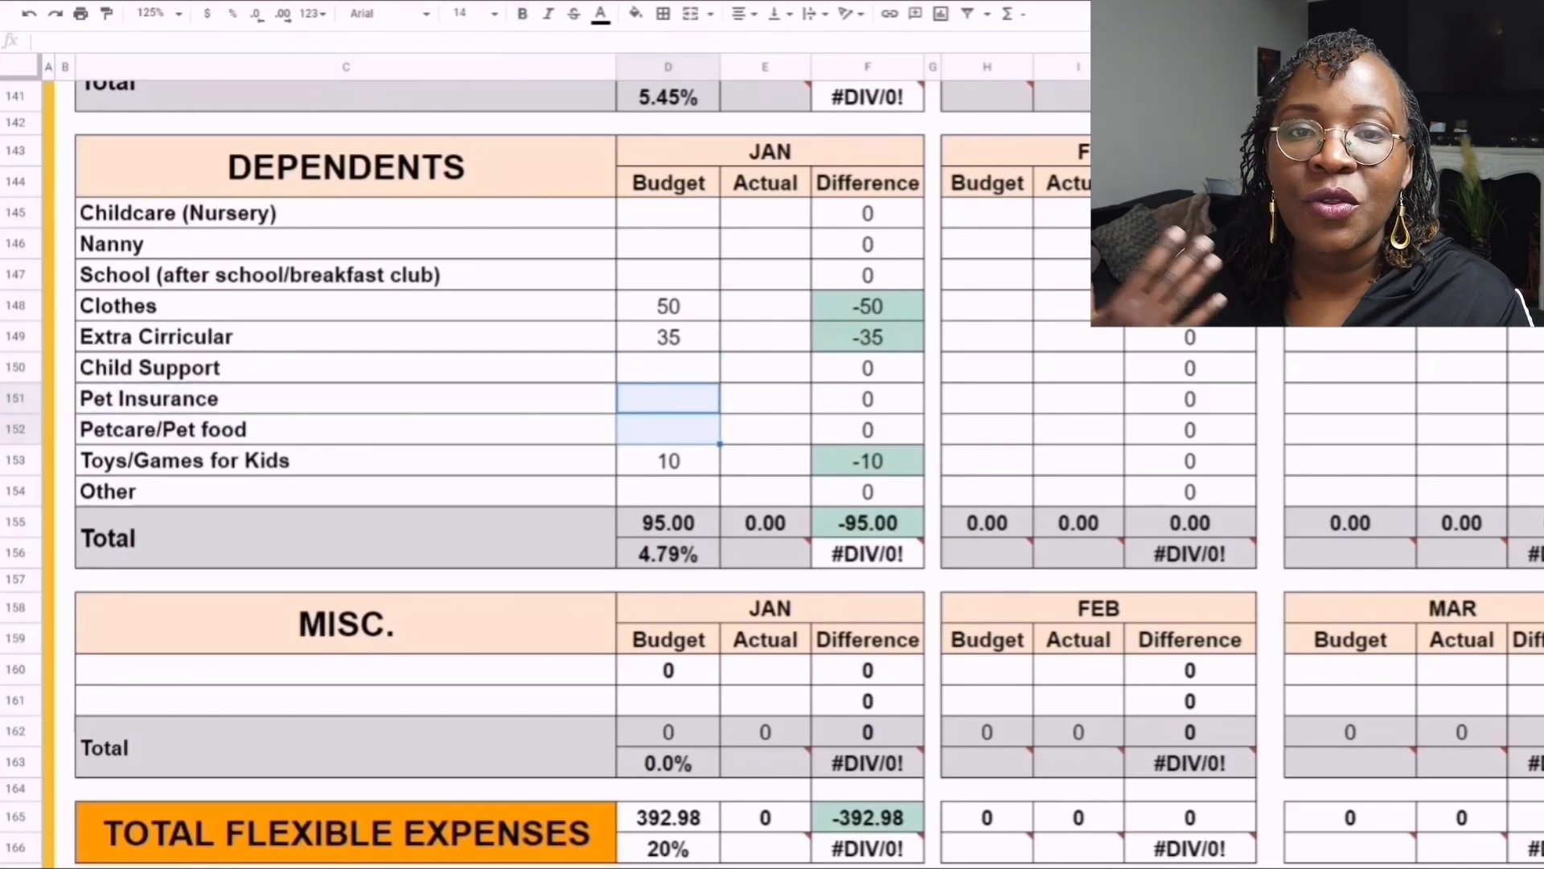
- Examine the January budget total and its percentage in the Total row of the Dependents table
{"action": "scroll", "coordinate": [563, 475], "scroll_direction": "down", "scroll_amount": 1}
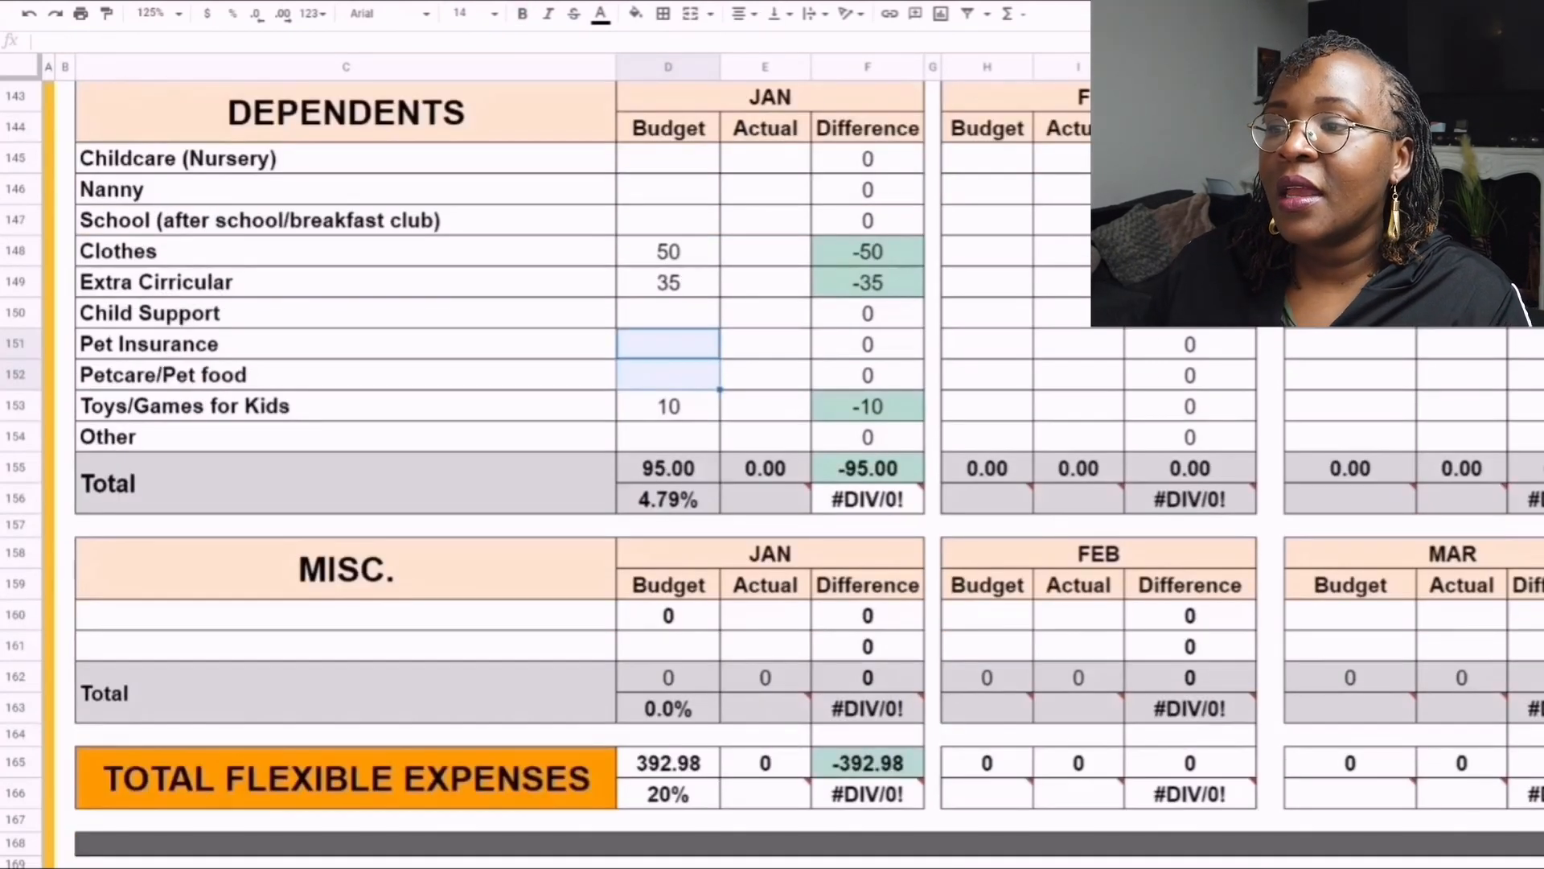
{"action": "left_click", "coordinate": [669, 468]}
{"action": "left_click_drag", "start_coordinate": [563, 483], "coordinate": [669, 483]}
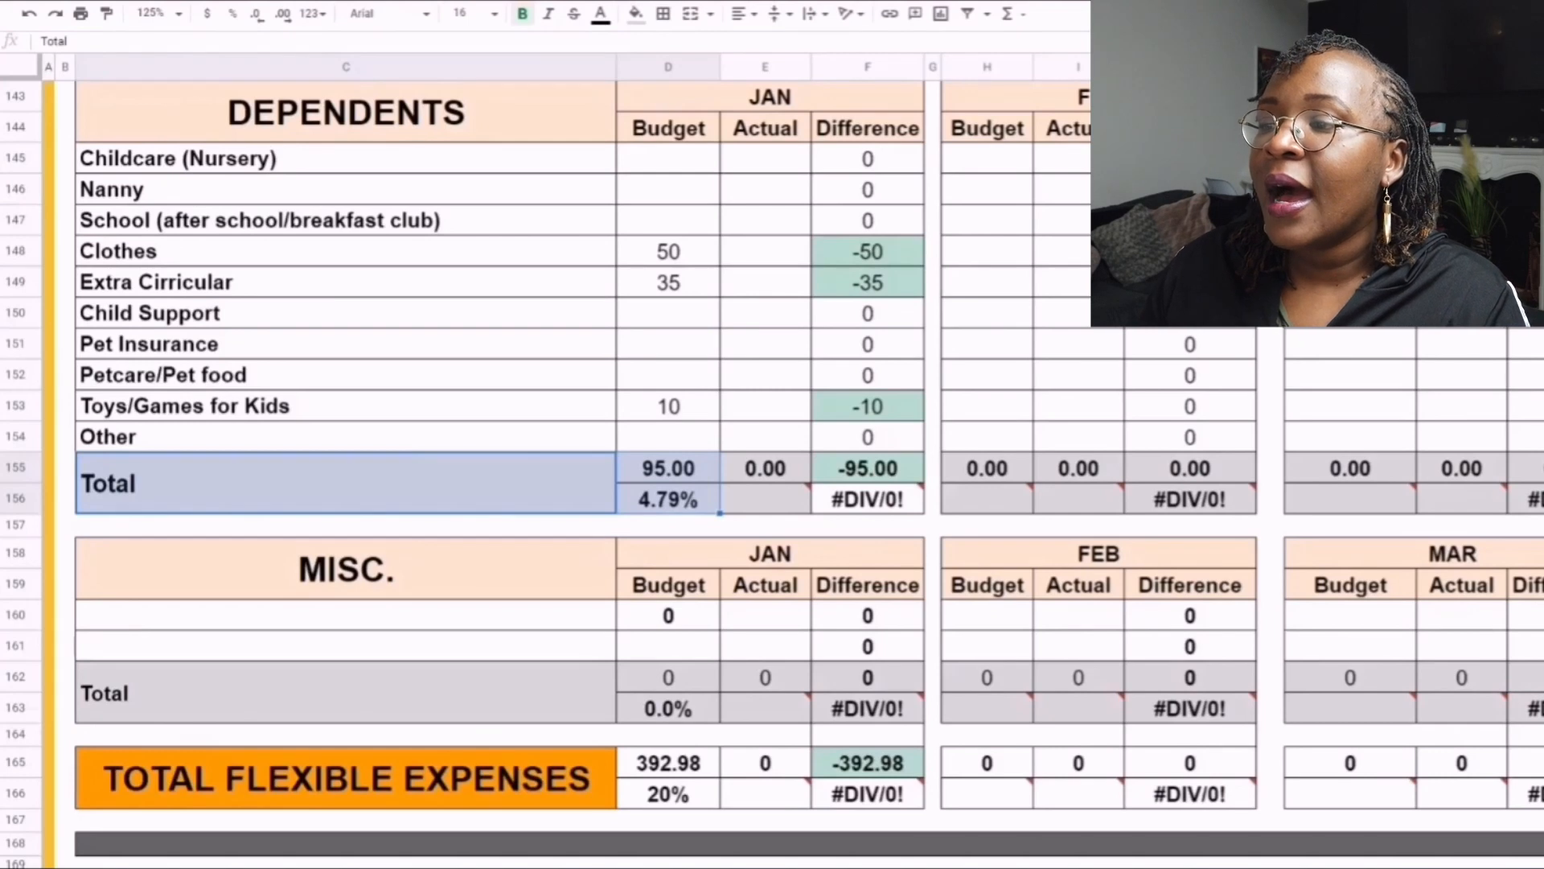
{"action": "left_click", "coordinate": [764, 499]}
- Review the Misc. table, from its heading and blank January Actual cell to the January budget total and percentage
{"action": "scroll", "coordinate": [765, 499], "scroll_direction": "down", "scroll_amount": 5}
{"action": "scroll", "coordinate": [765, 498], "scroll_direction": "down", "scroll_amount": 1}
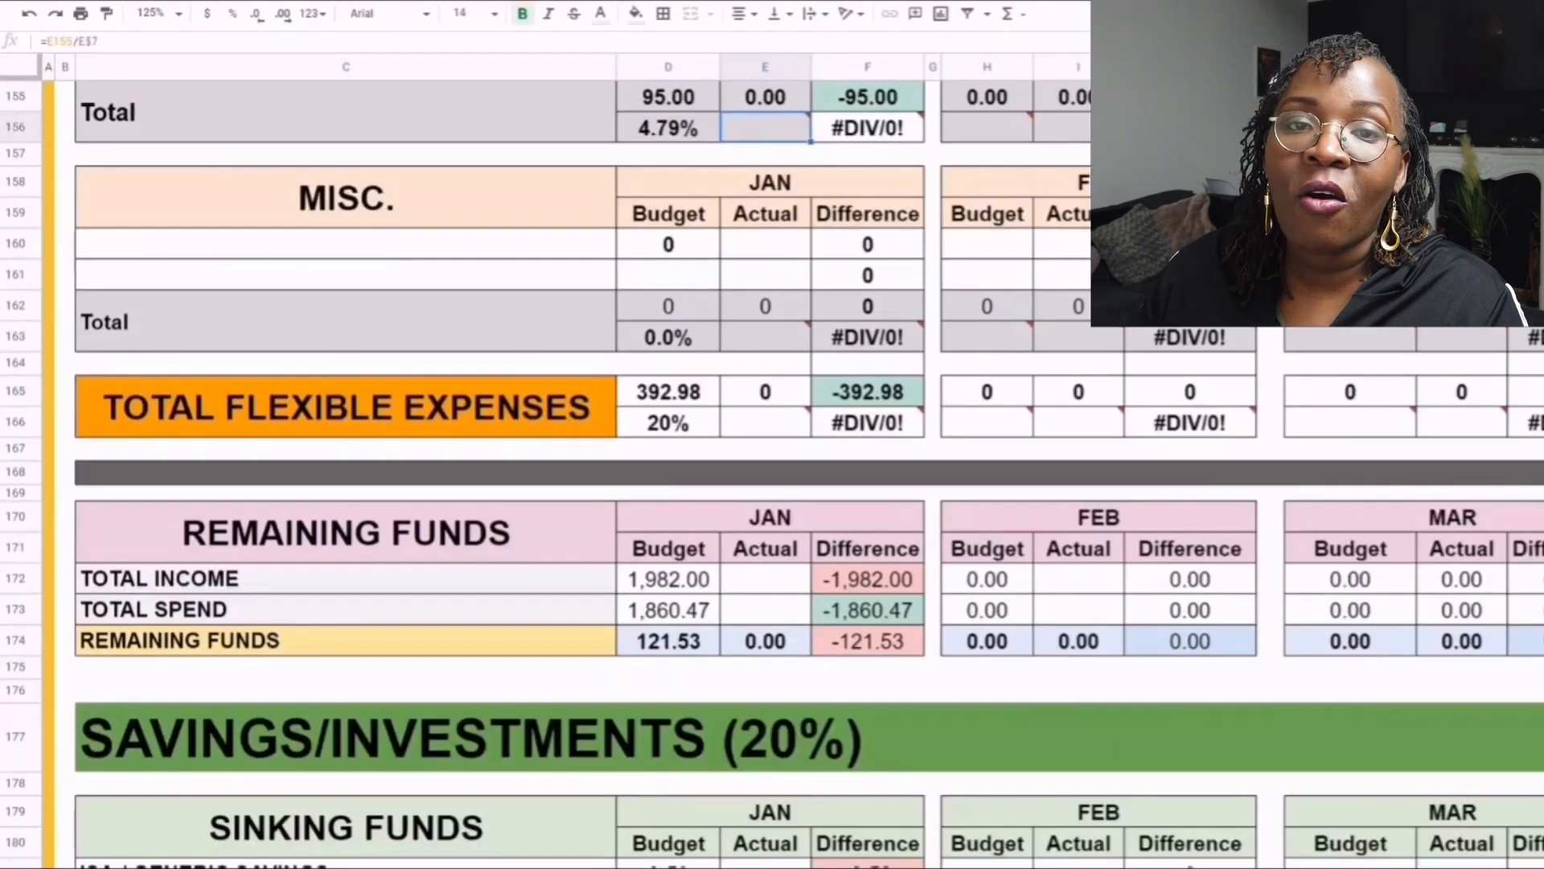
{"action": "left_click", "coordinate": [346, 198]}
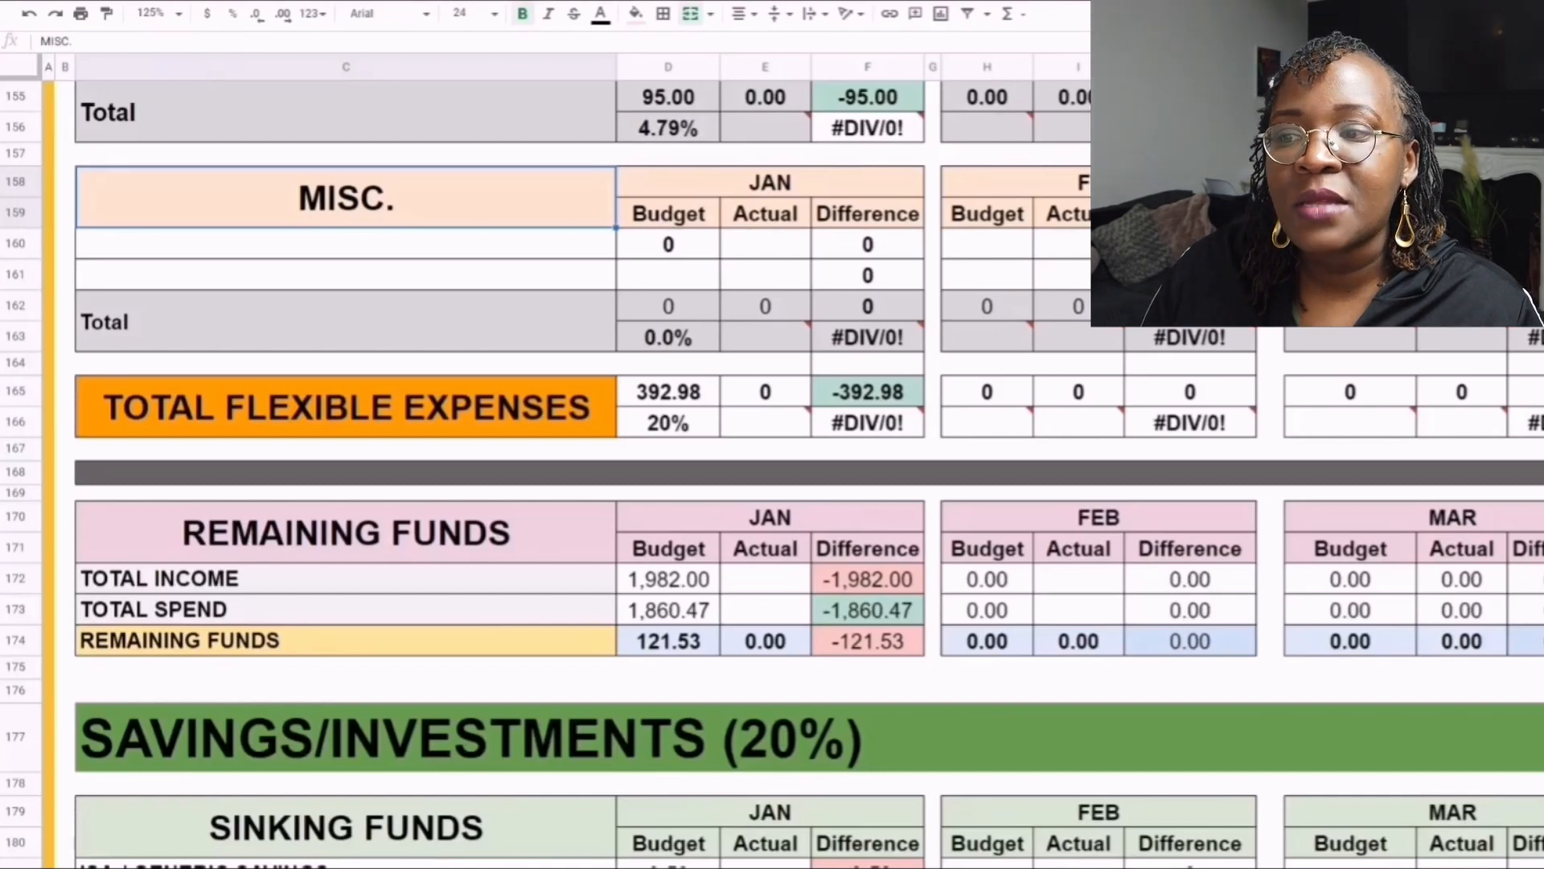
{"action": "left_click", "coordinate": [765, 243]}
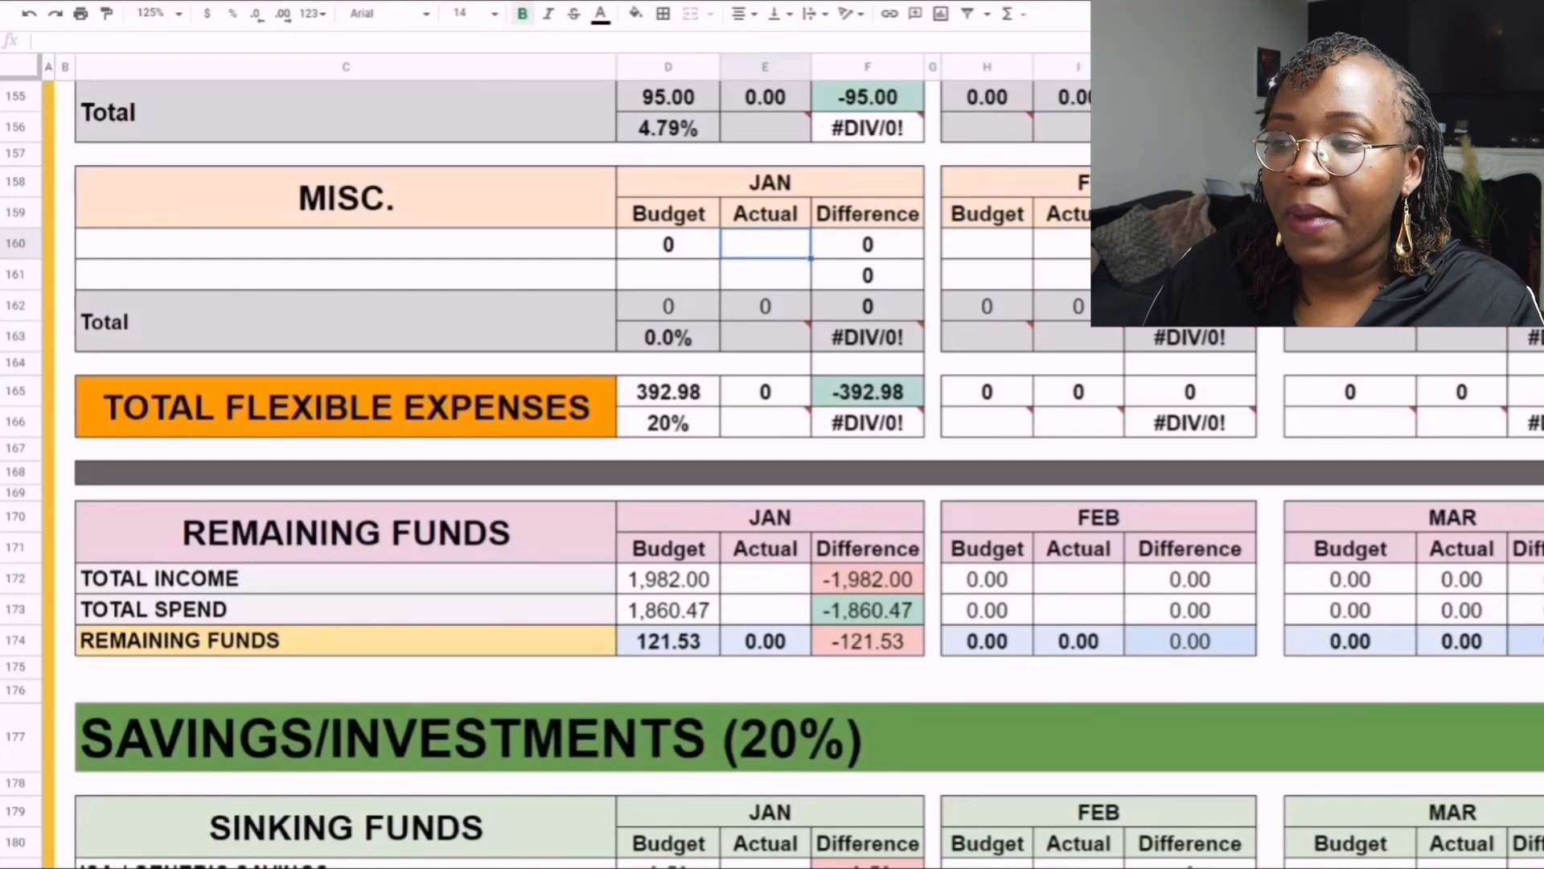
{"action": "mouse_move", "coordinate": [868, 337]}
{"action": "left_click_drag", "start_coordinate": [668, 306], "coordinate": [669, 337]}
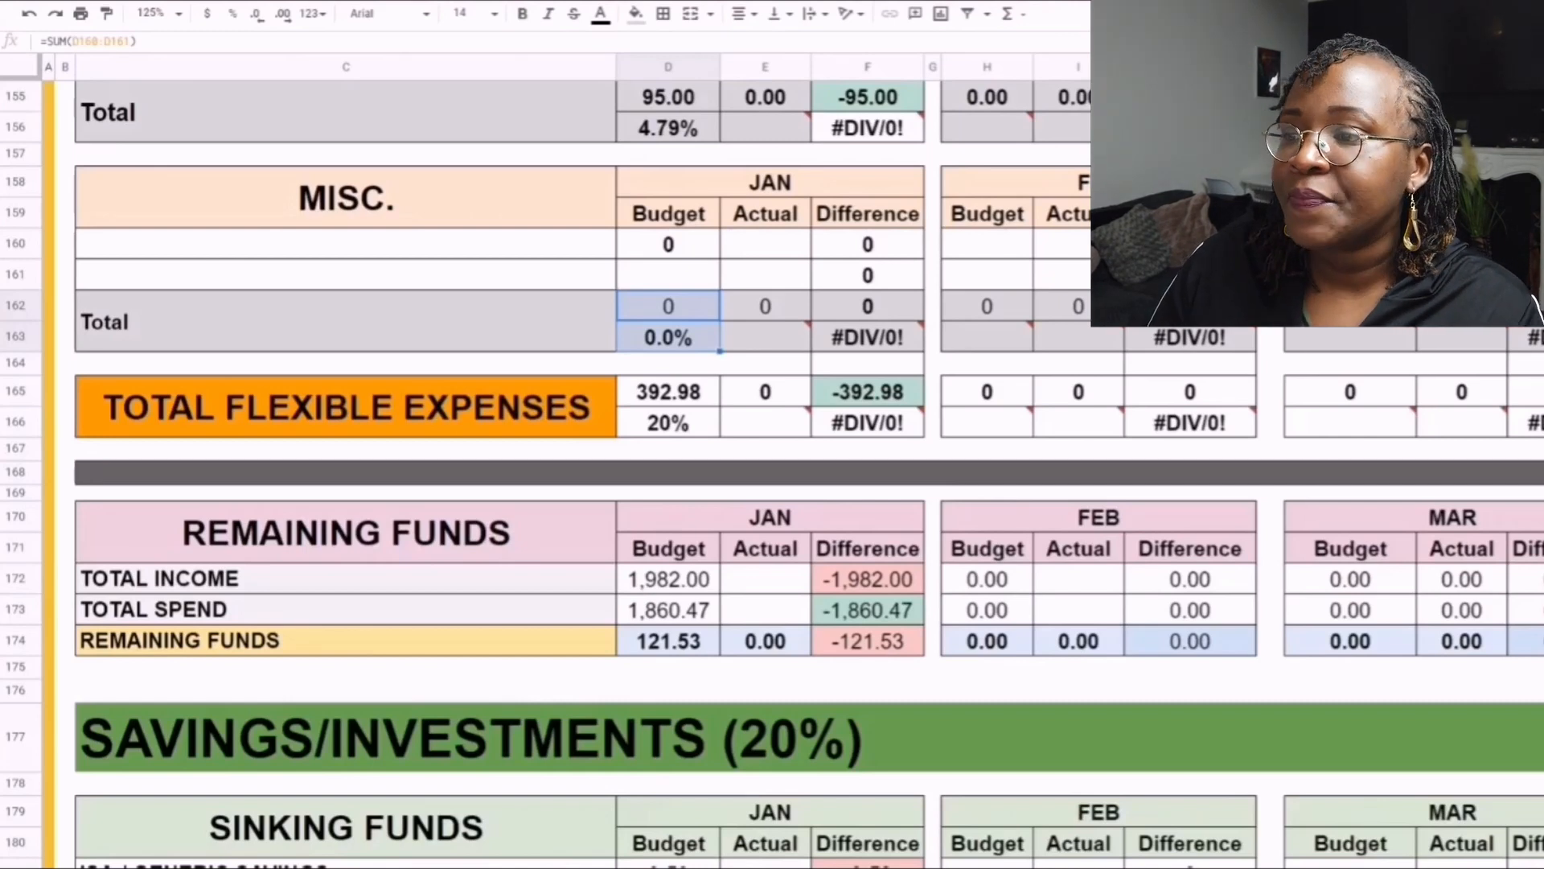
- Highlight Total Flexible Expenses with its January budget figures and inspect the formula behind the January percentage
{"action": "left_click", "coordinate": [346, 407]}
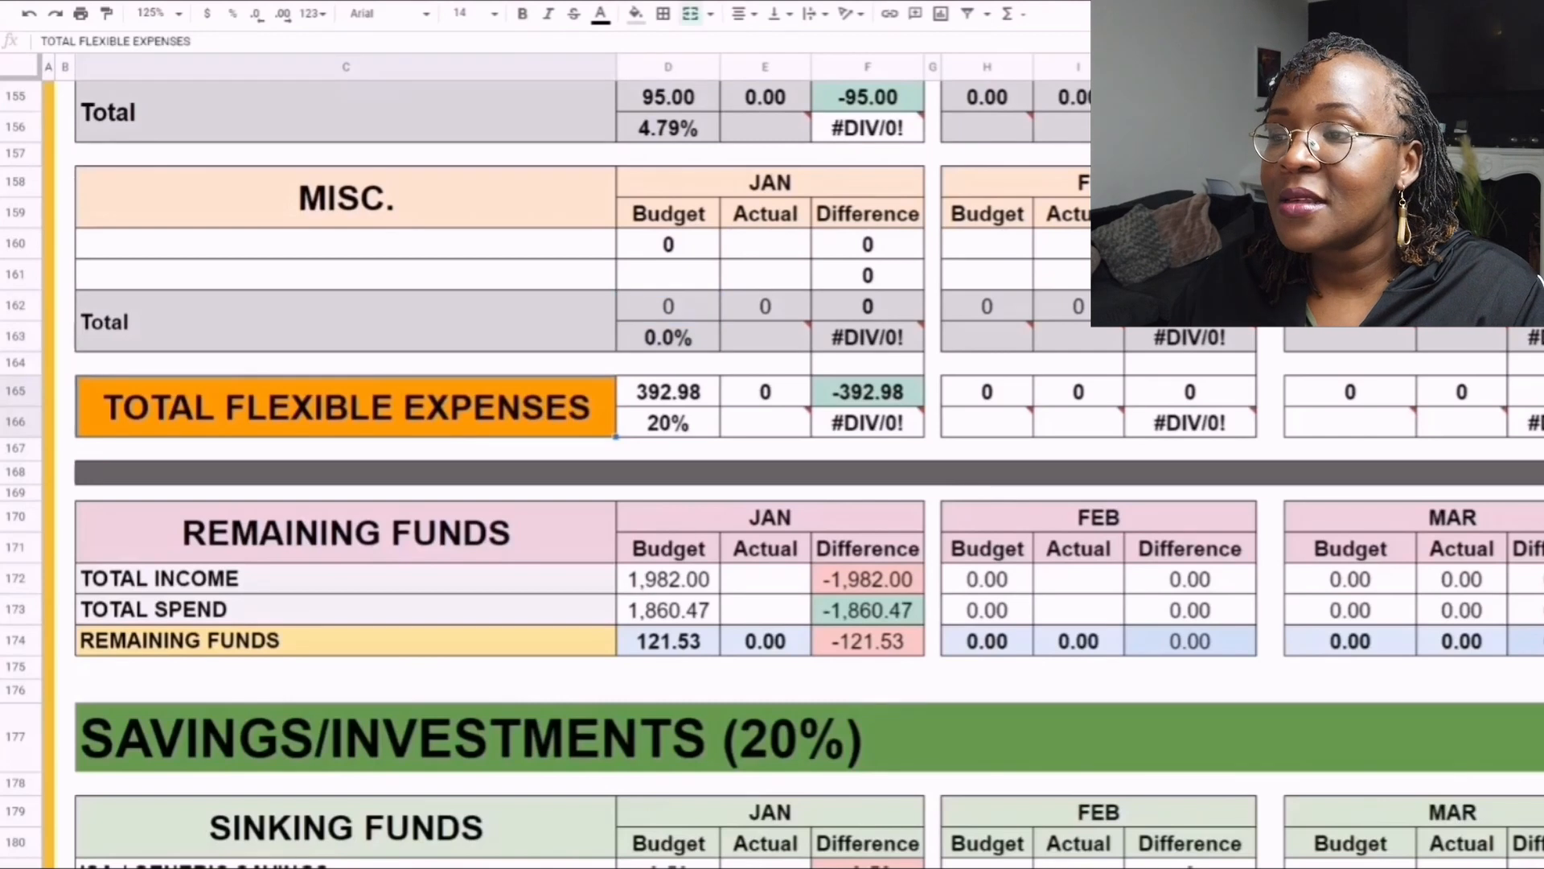
{"action": "key", "text": "shift+Right"}
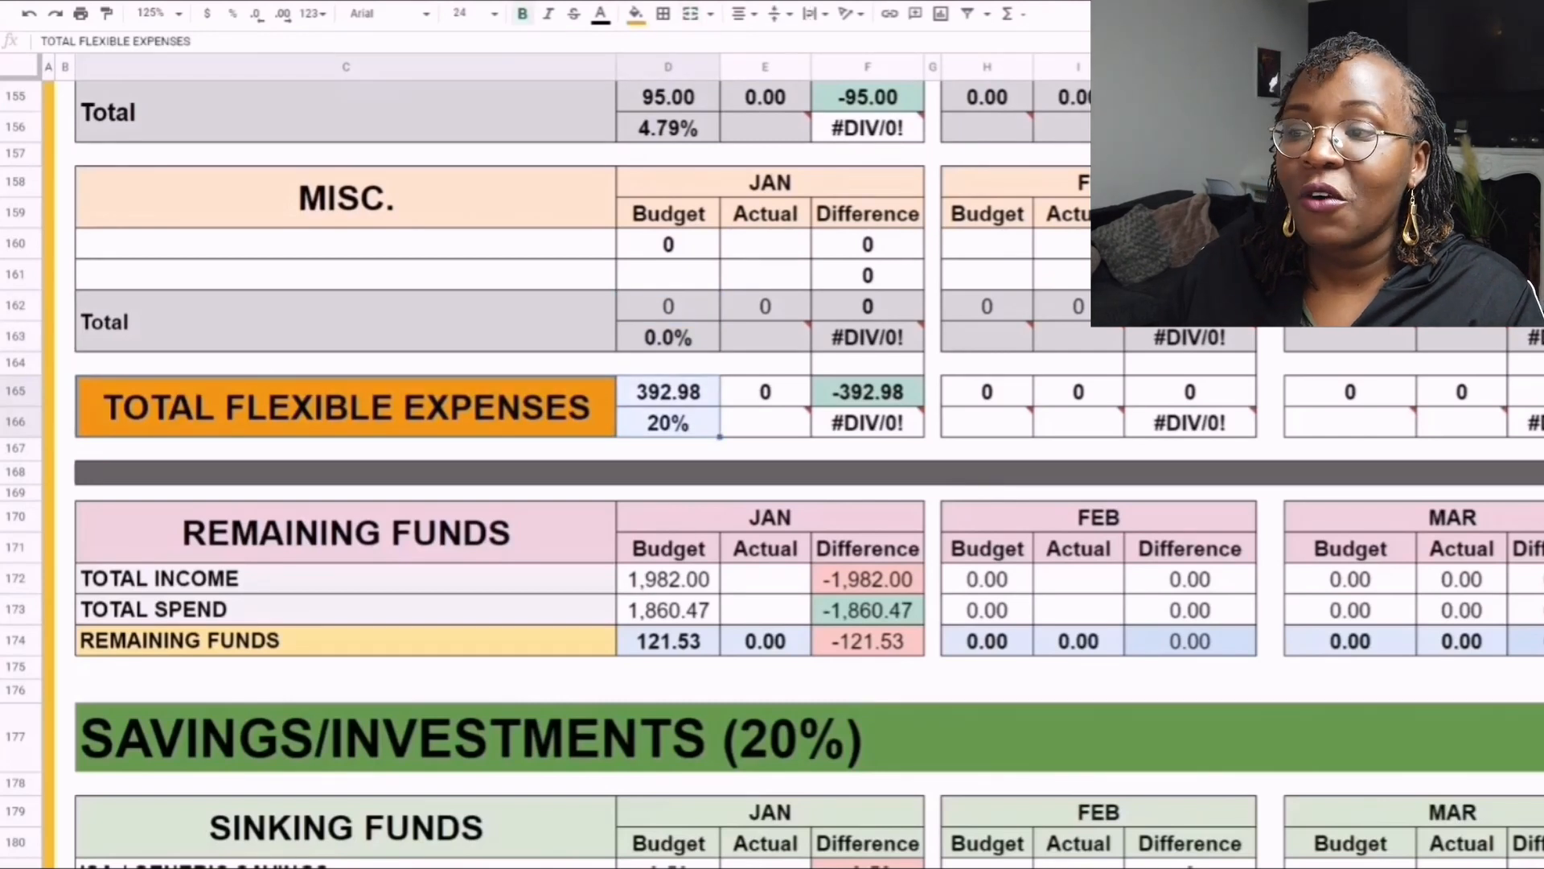
{"action": "left_click", "coordinate": [669, 423]}
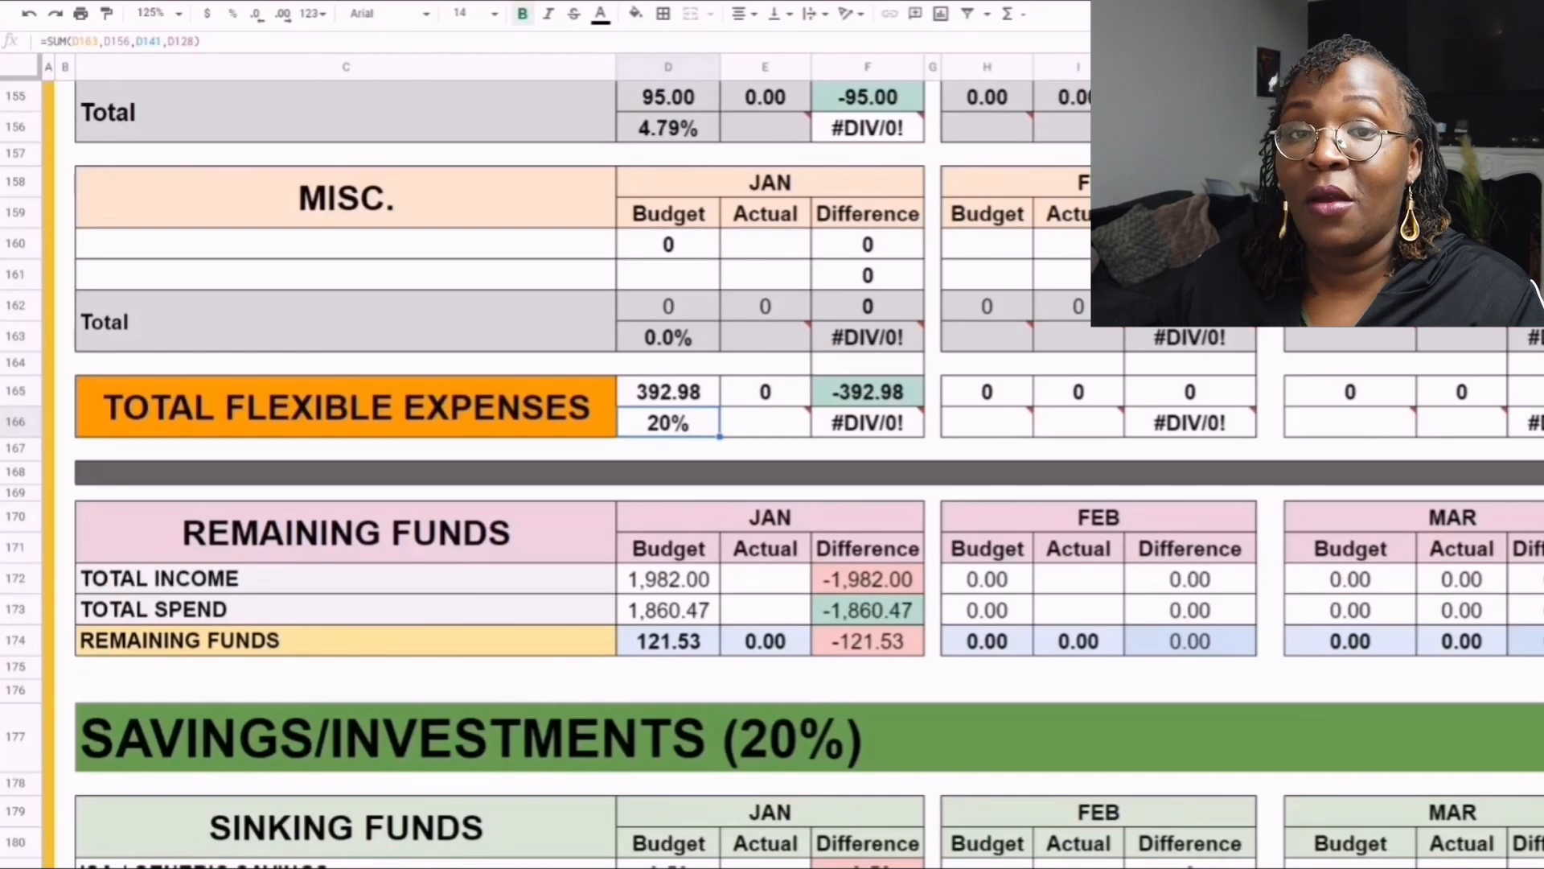
- Review the January budget figures for Total Income, Total Spend and Remaining Funds in the Remaining Funds table
{"action": "scroll", "coordinate": [563, 474], "scroll_direction": "down", "scroll_amount": 3}
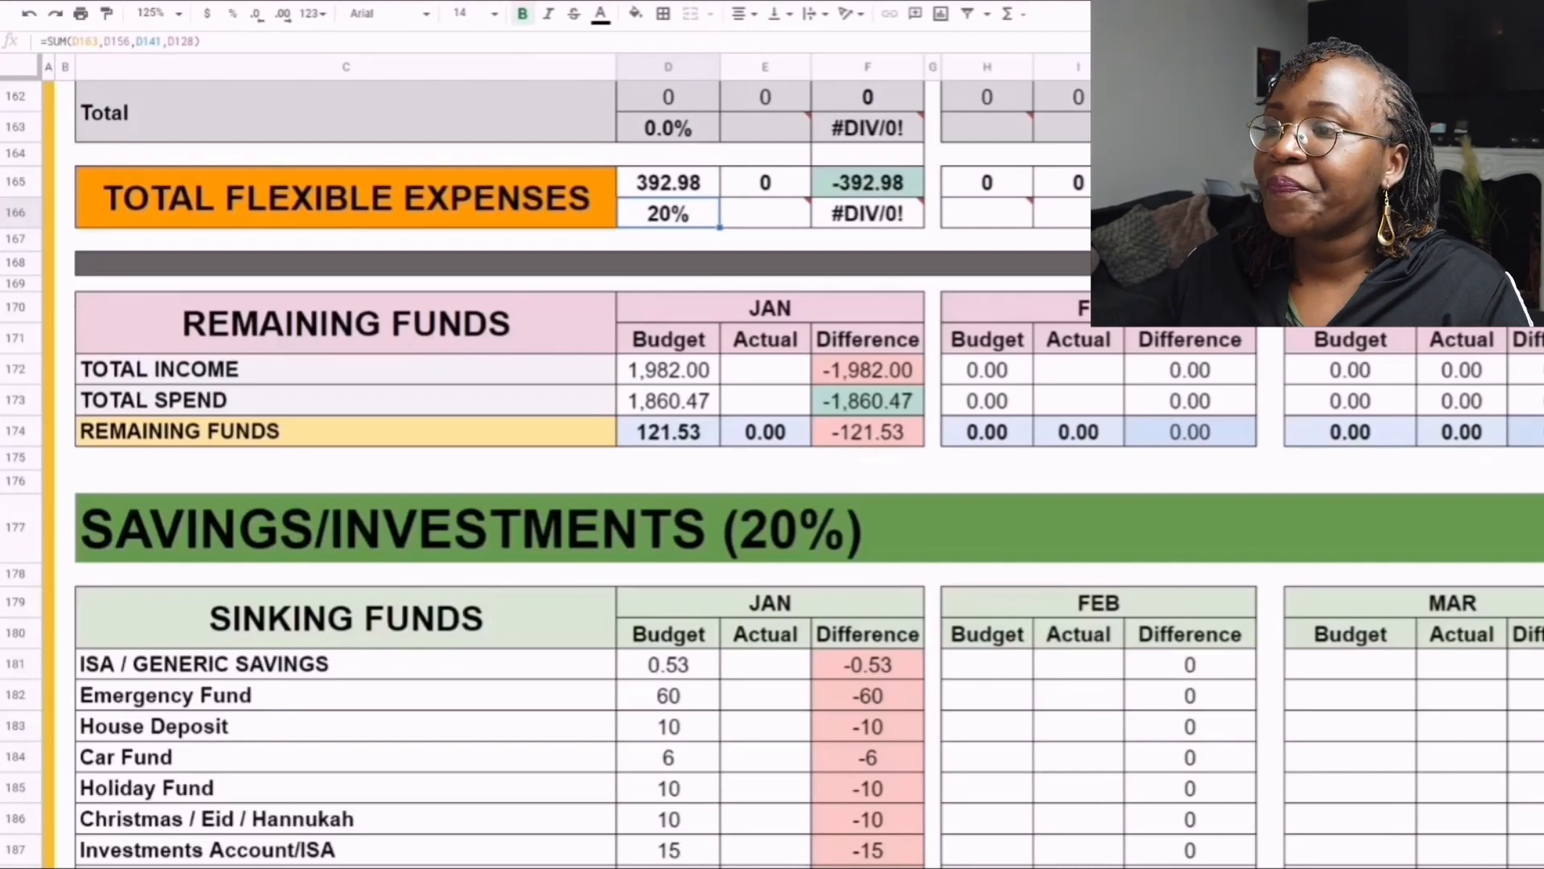
{"action": "scroll", "coordinate": [563, 474], "scroll_direction": "down", "scroll_amount": 2}
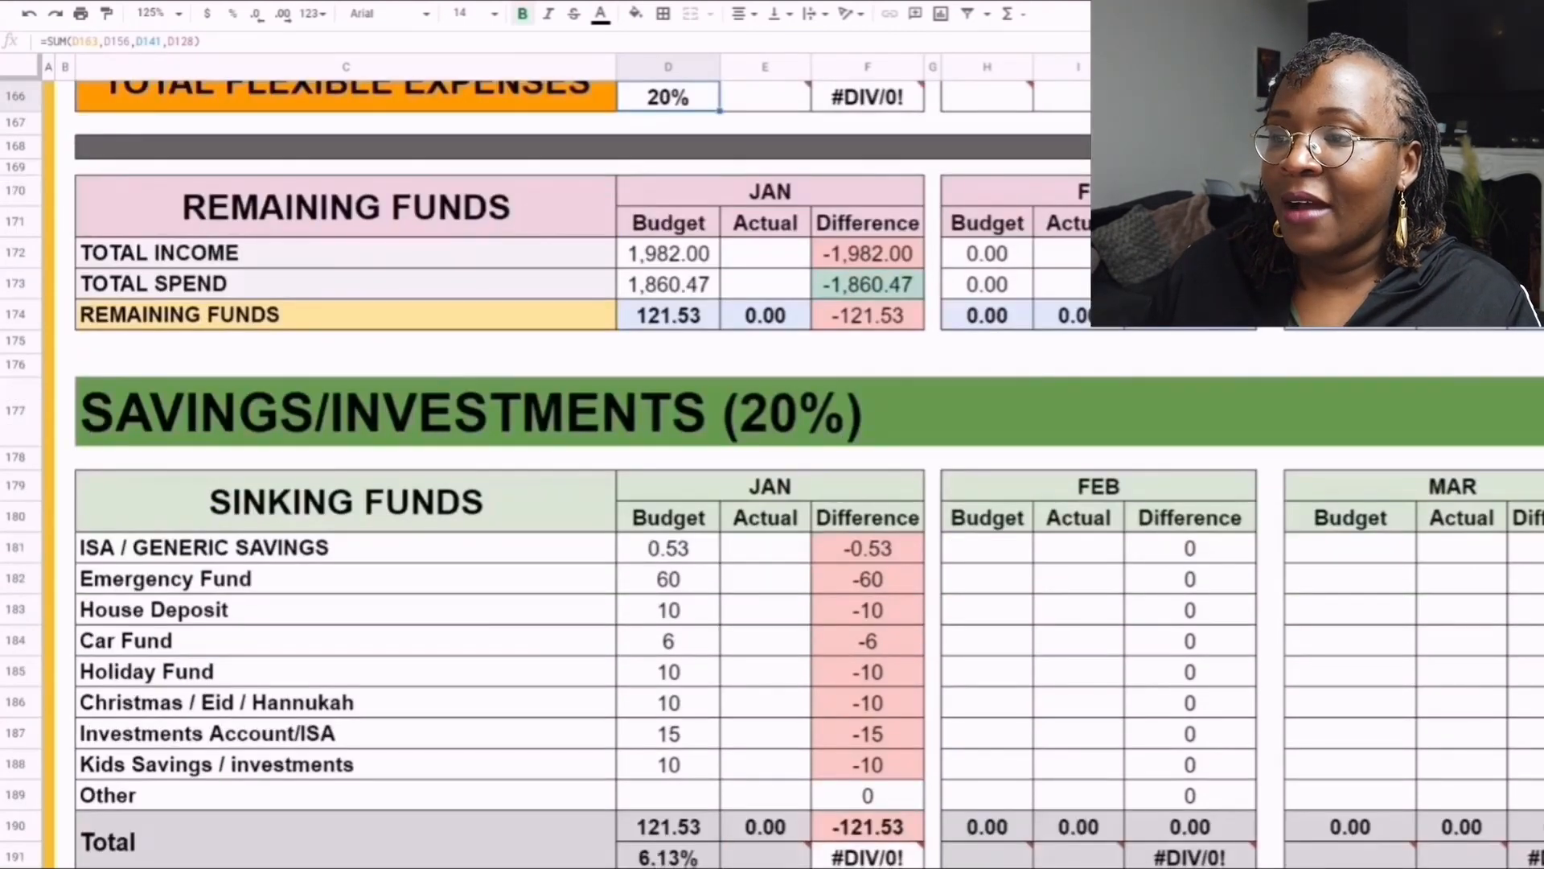
{"action": "scroll", "coordinate": [563, 474], "scroll_direction": "down", "scroll_amount": 1}
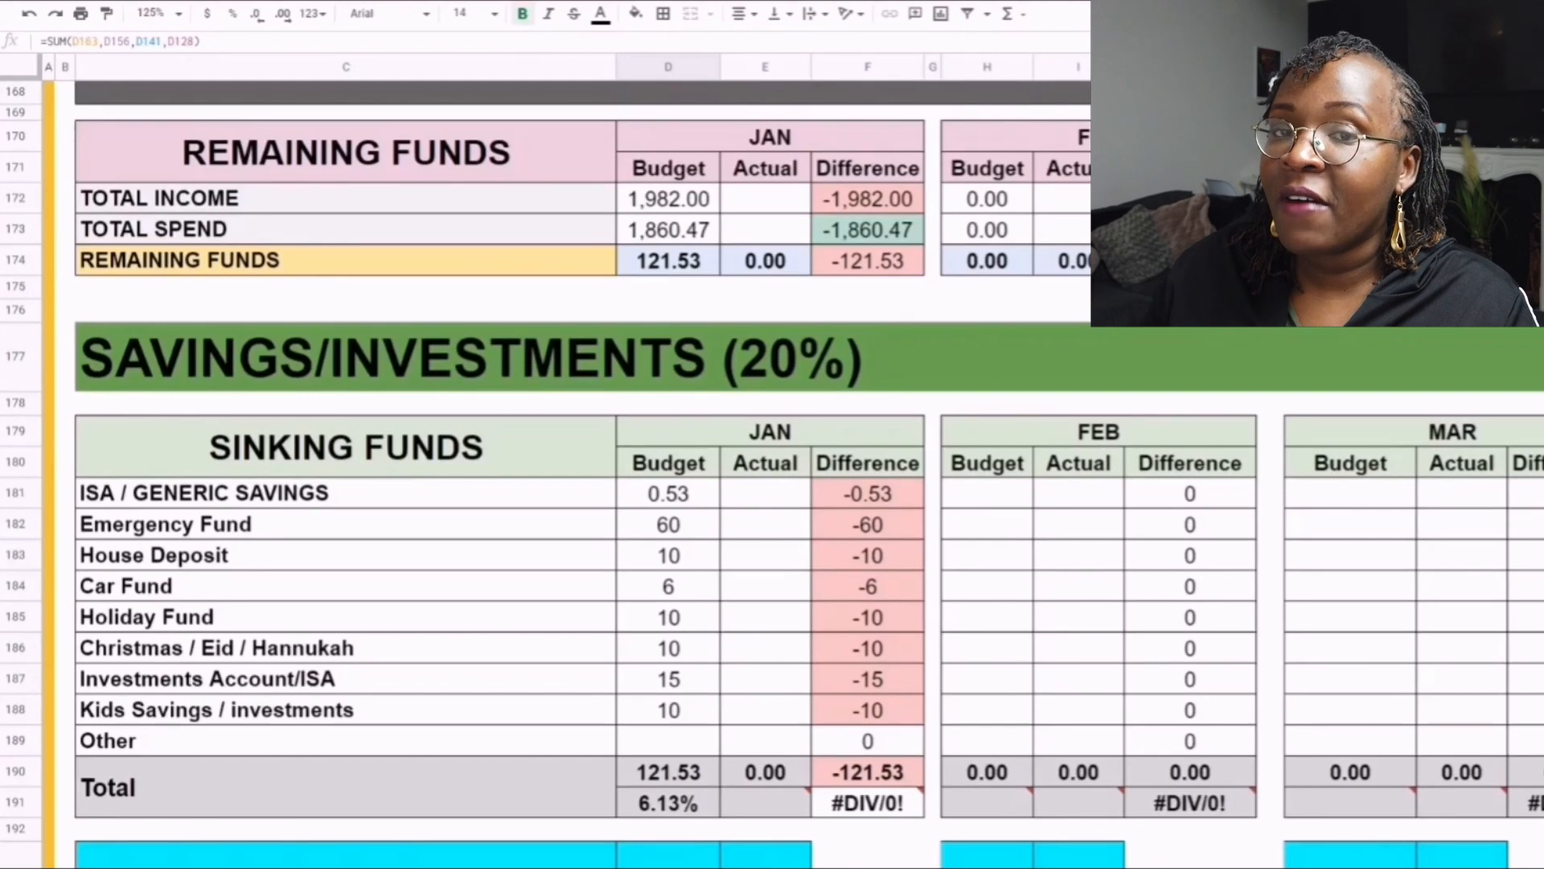
{"action": "left_click", "coordinate": [346, 152]}
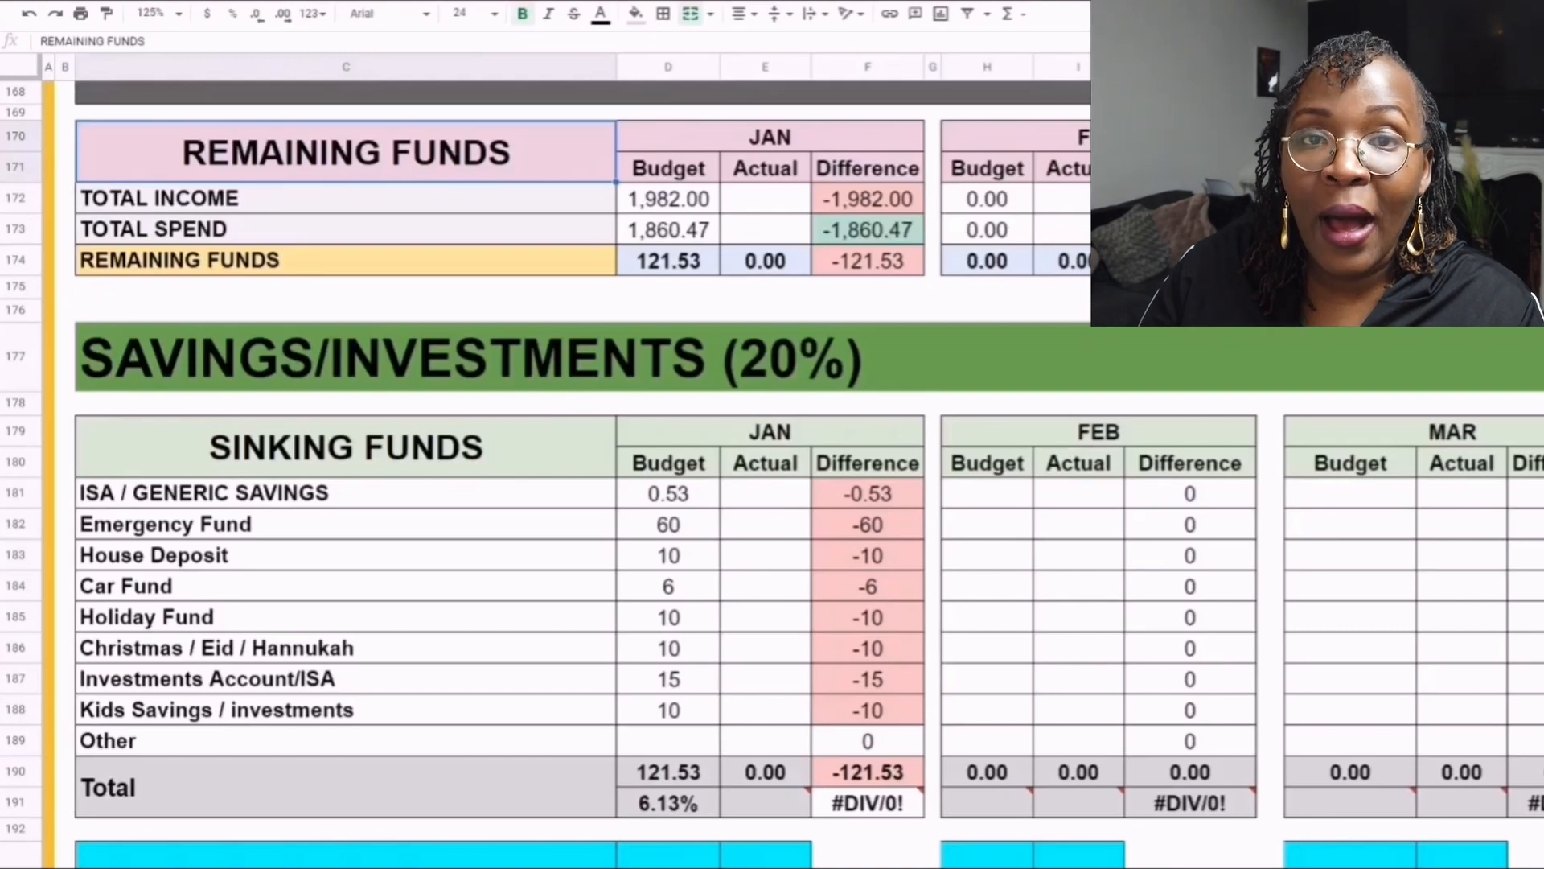
{"action": "left_click", "coordinate": [346, 197]}
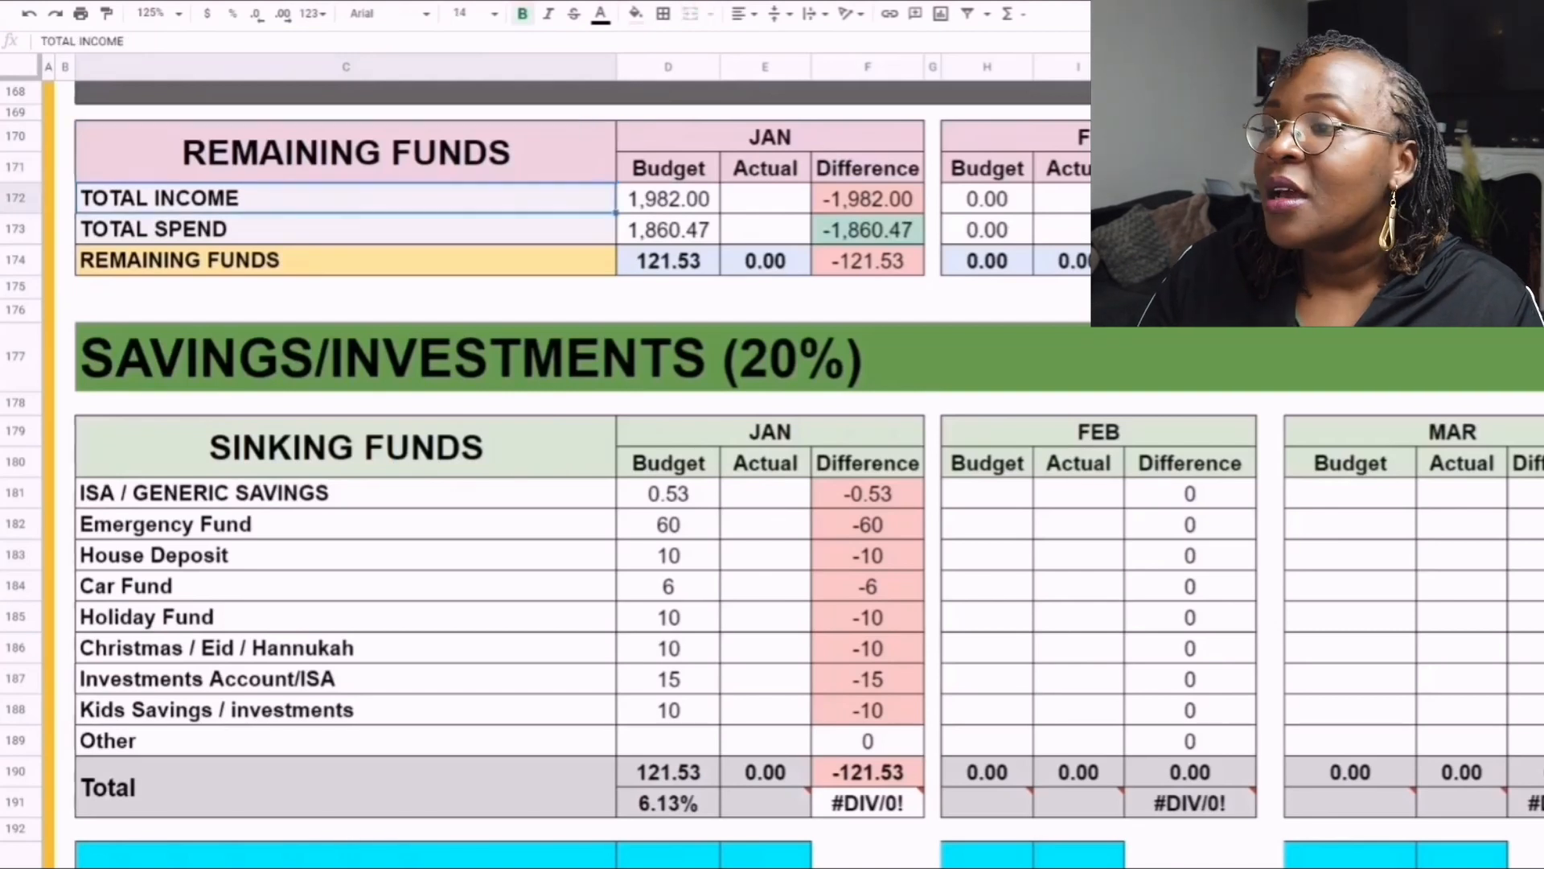
{"action": "left_click", "coordinate": [668, 199]}
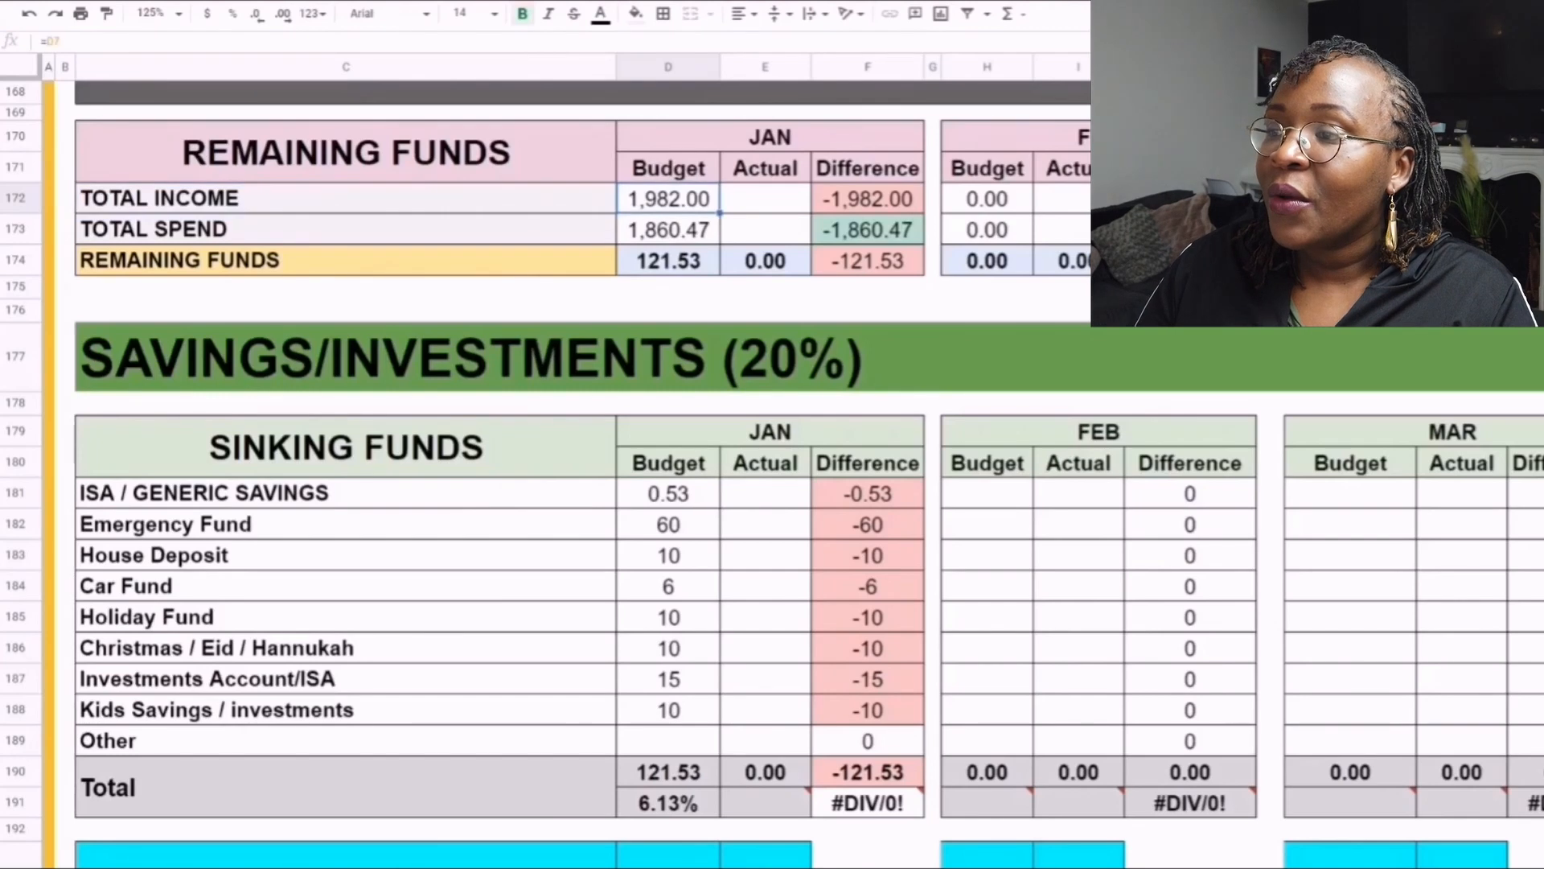
{"action": "left_click", "coordinate": [346, 229]}
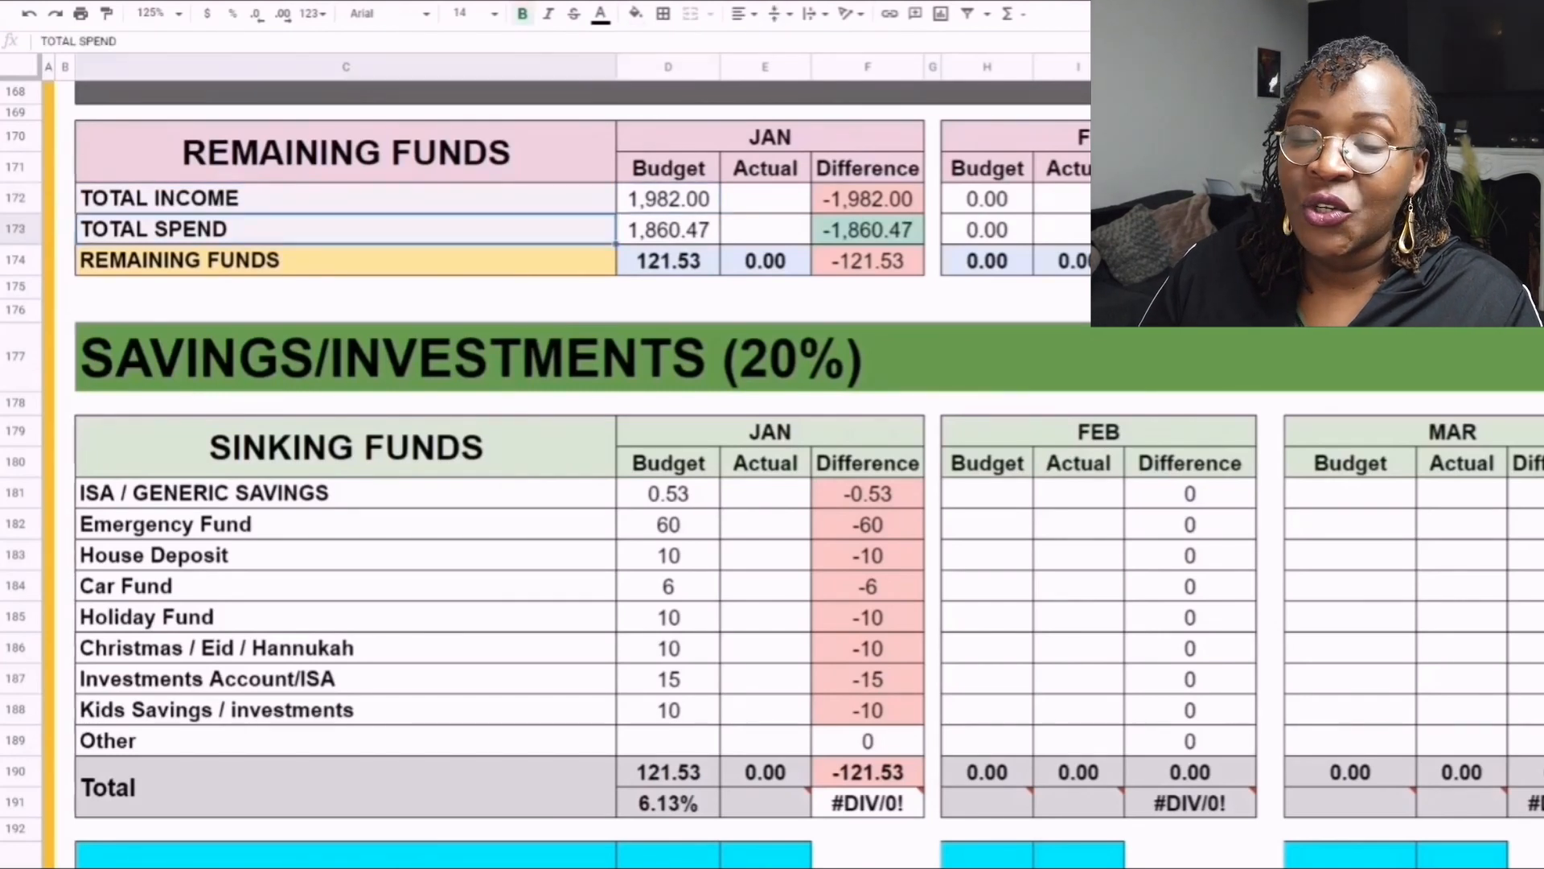
{"action": "left_click", "coordinate": [669, 230]}
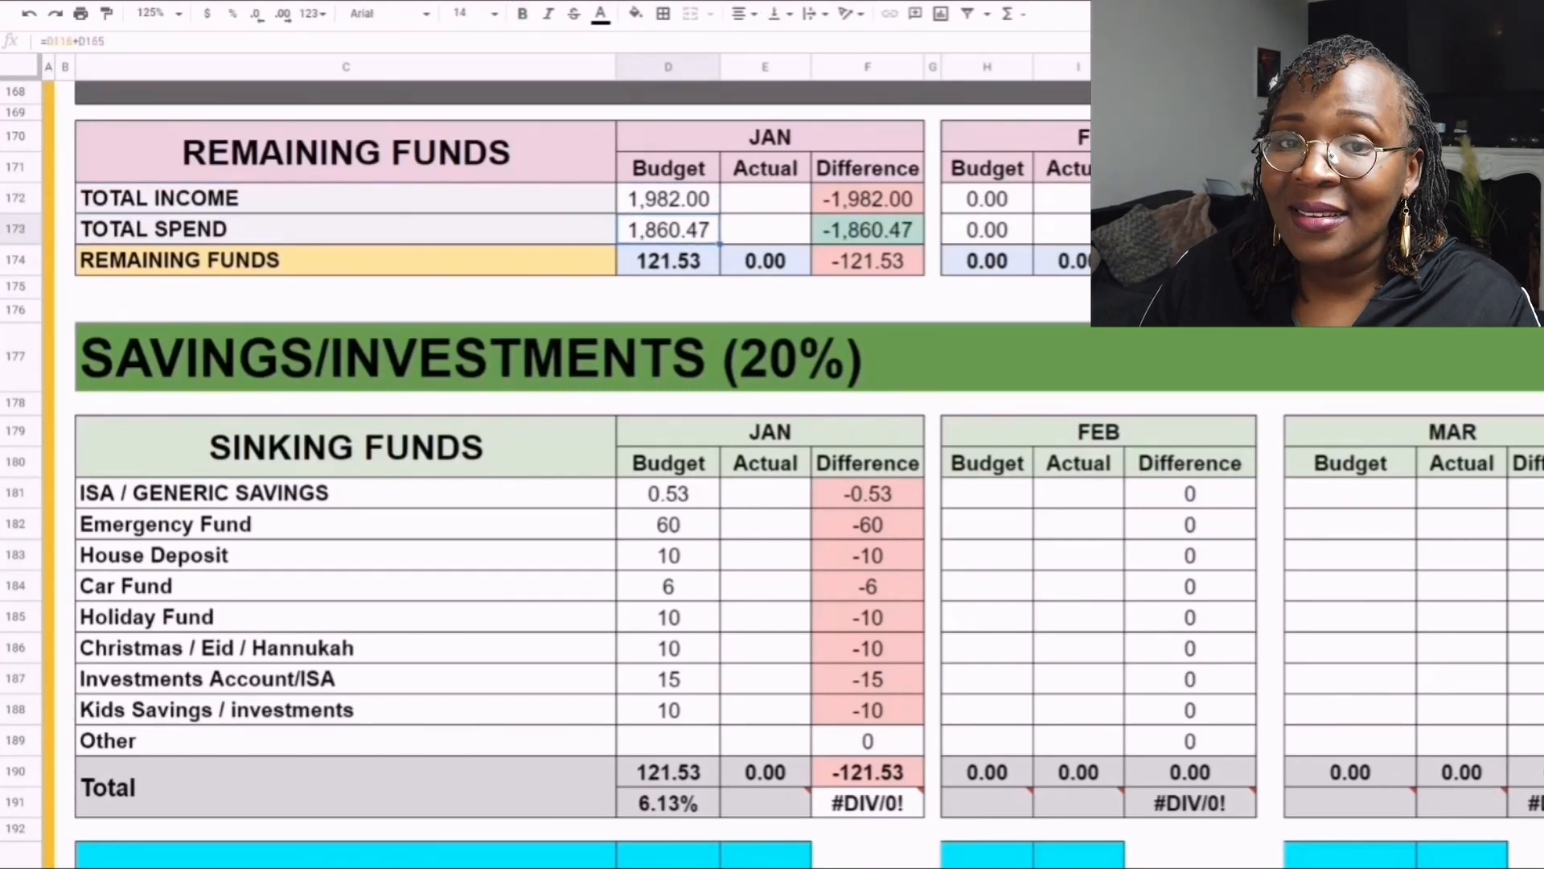
{"action": "left_click", "coordinate": [346, 261]}
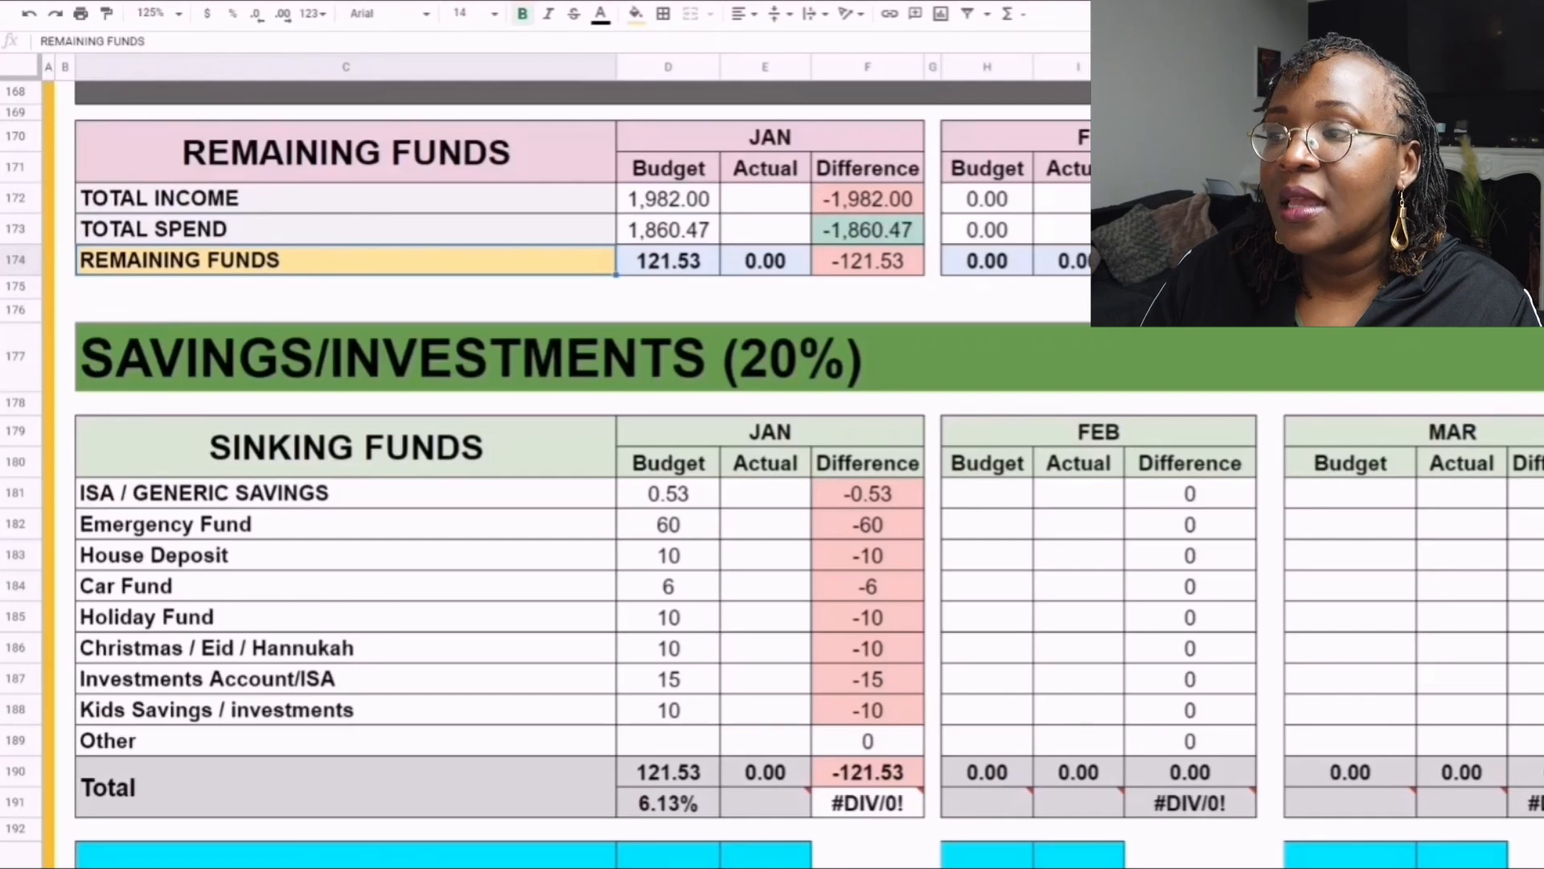
{"action": "left_click", "coordinate": [669, 260]}
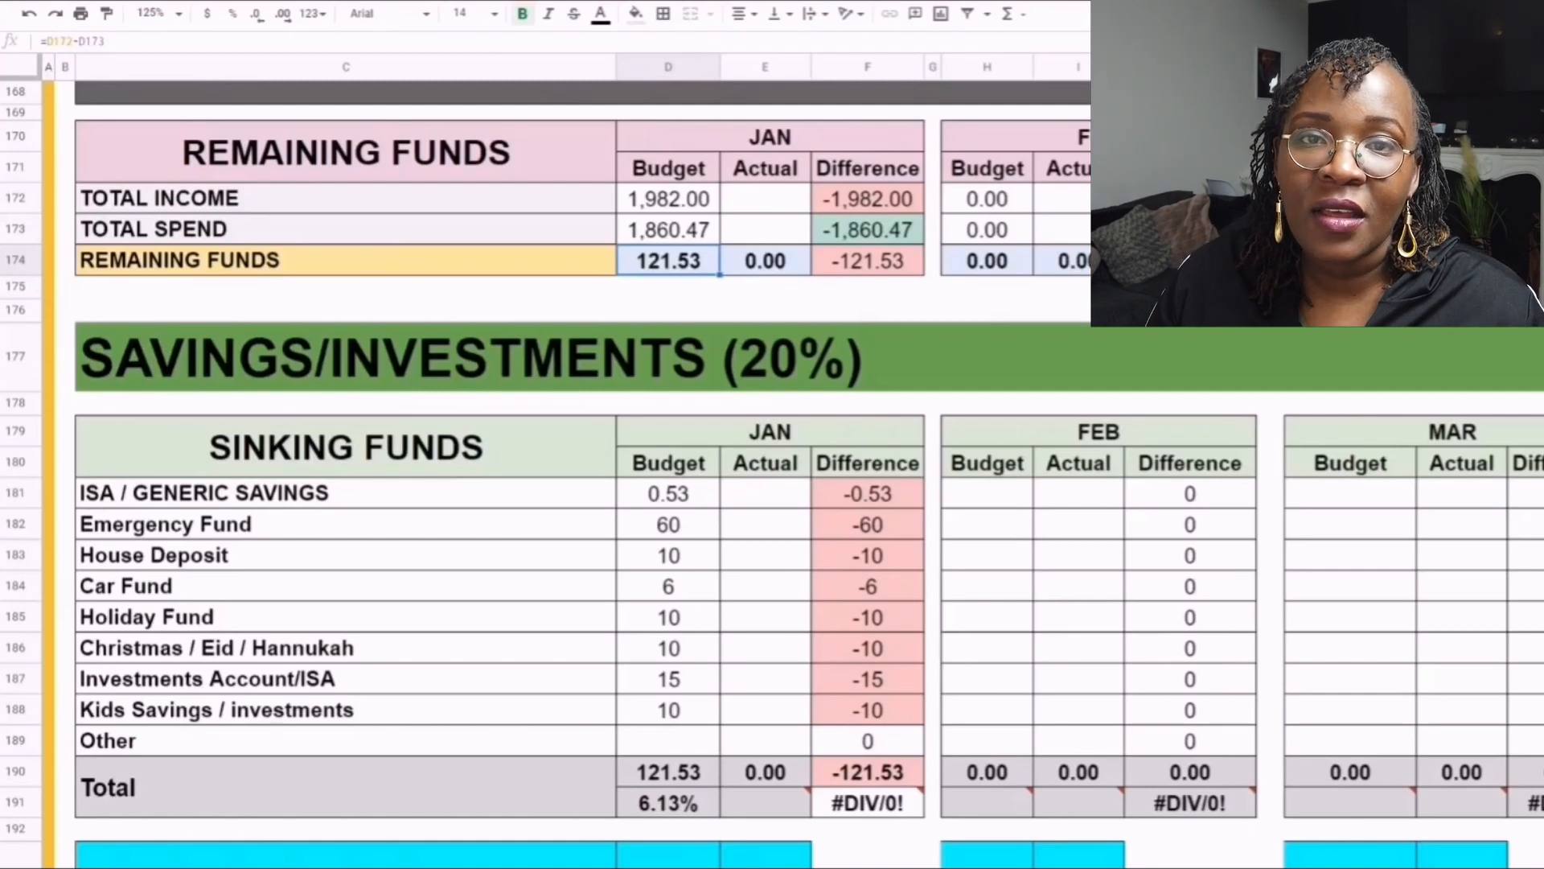
- Review the Sinking Funds categories one by one, from the table heading and ISA / Generic Savings down to Other
{"action": "left_click", "coordinate": [345, 446]}
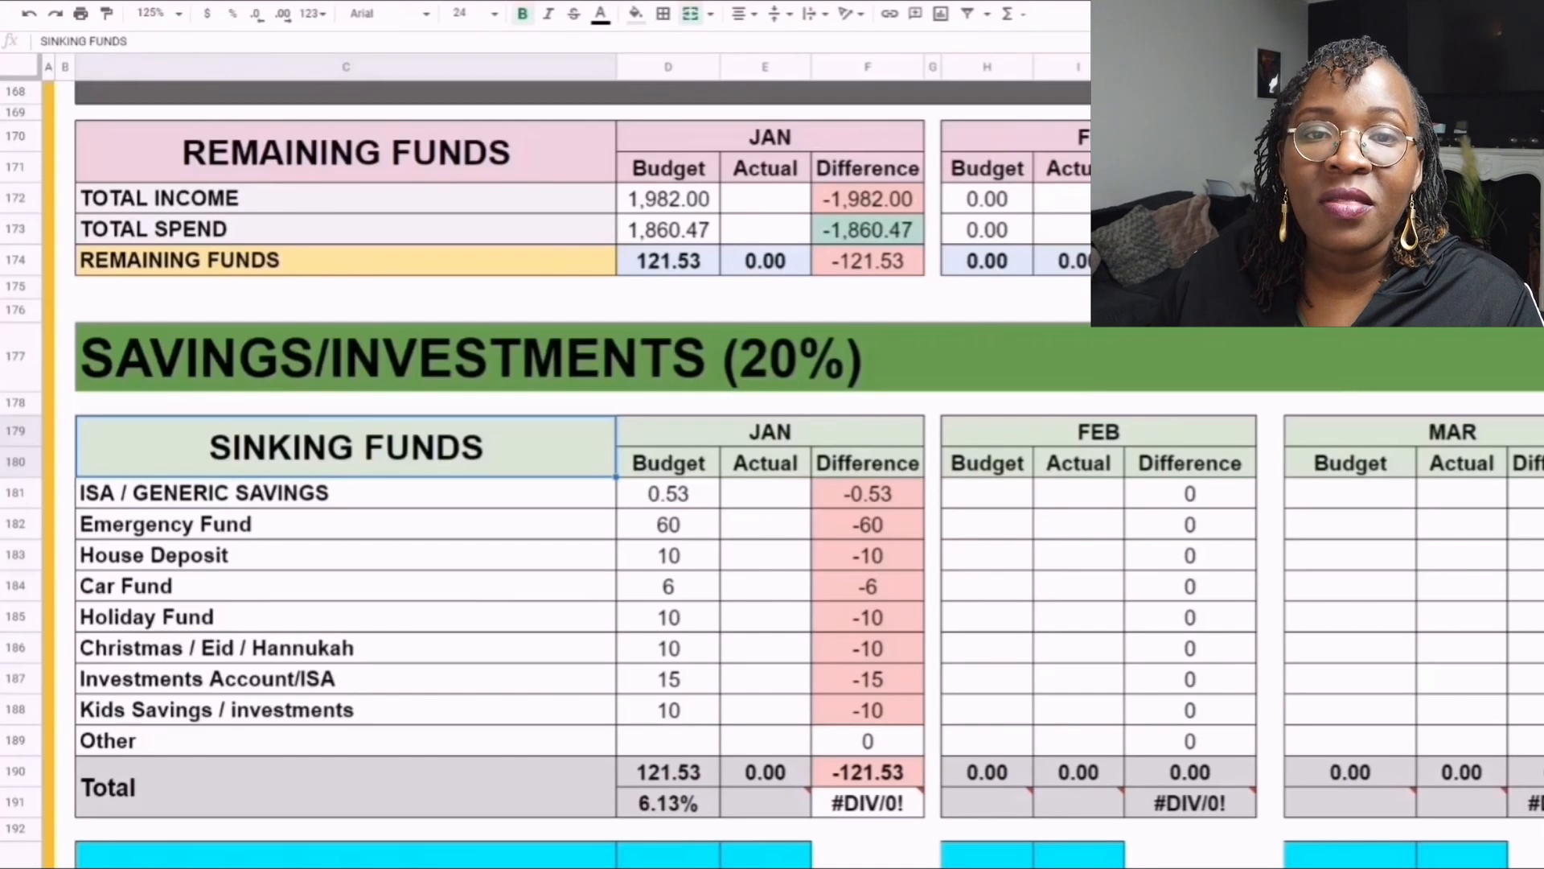
{"action": "scroll", "coordinate": [772, 475], "scroll_direction": "down", "scroll_amount": 1}
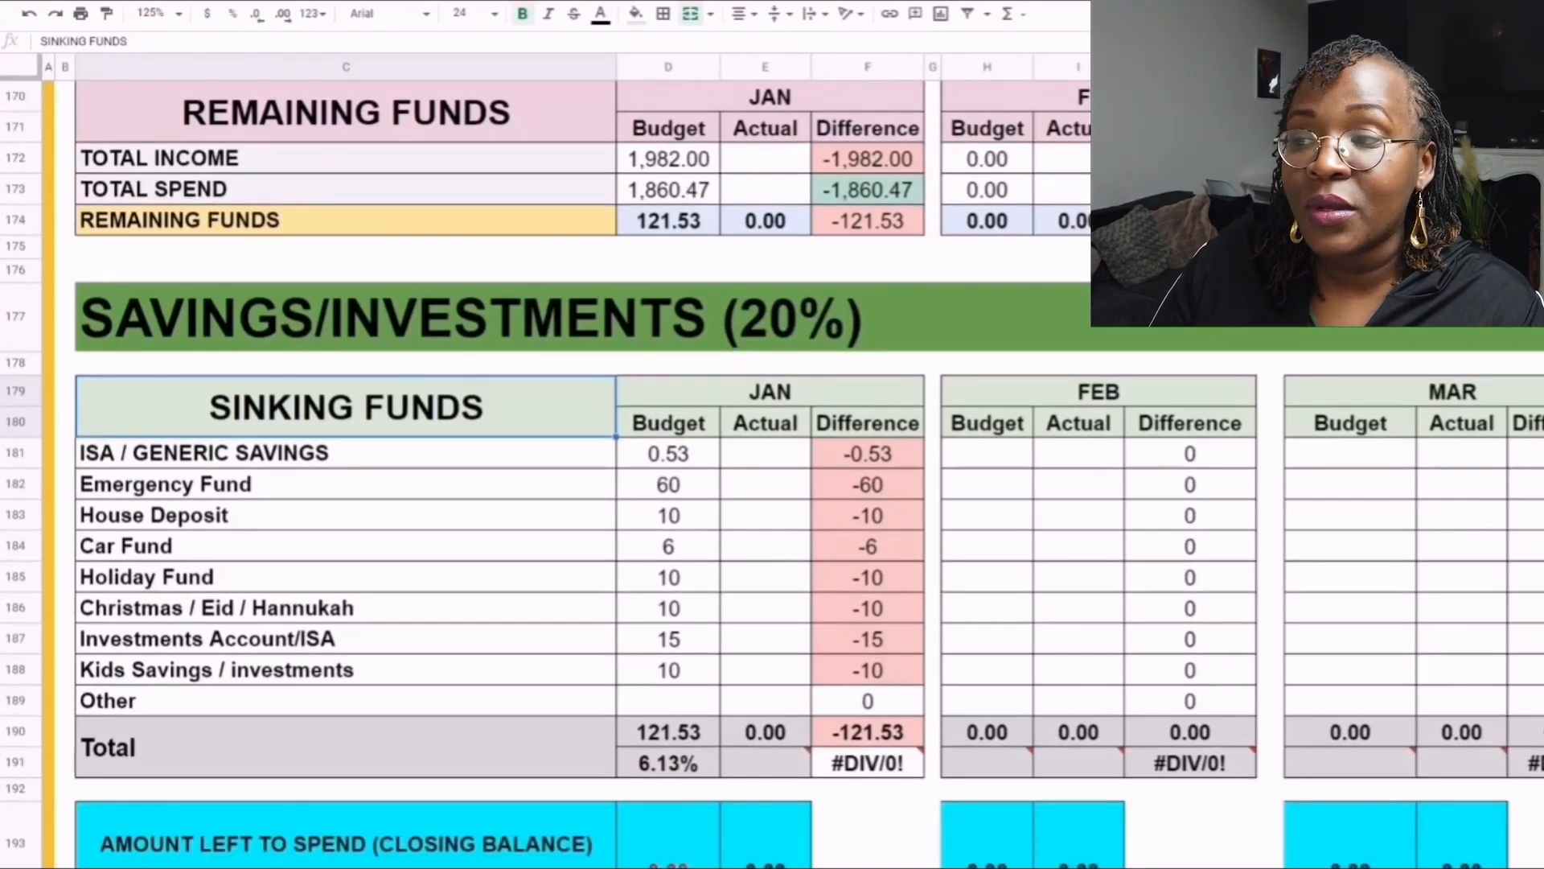
{"action": "scroll", "coordinate": [772, 474], "scroll_direction": "down", "scroll_amount": 4}
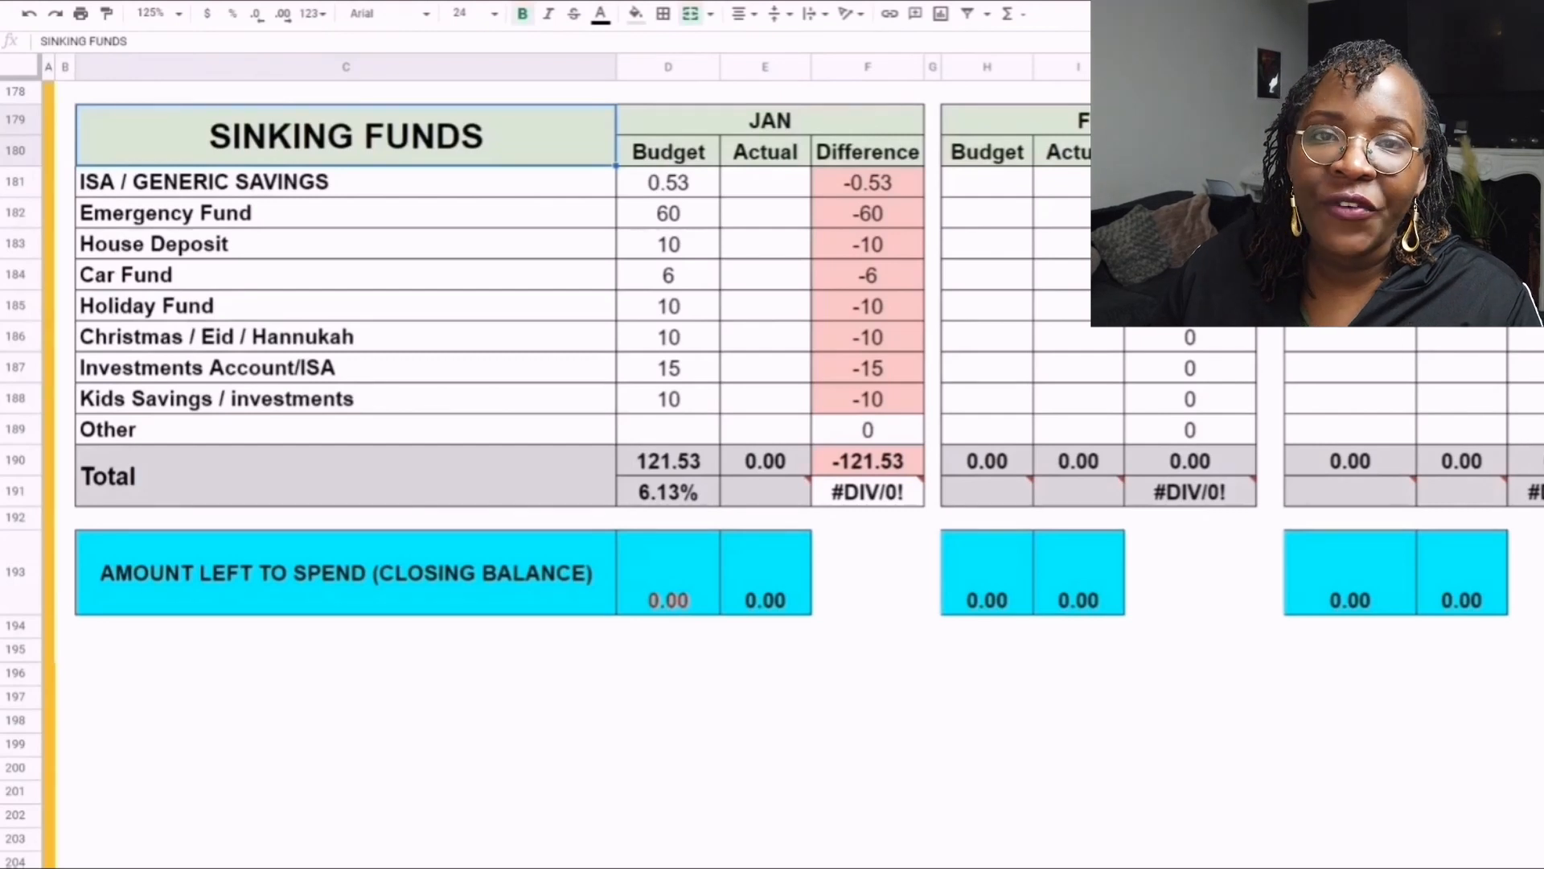
{"action": "left_click", "coordinate": [346, 181]}
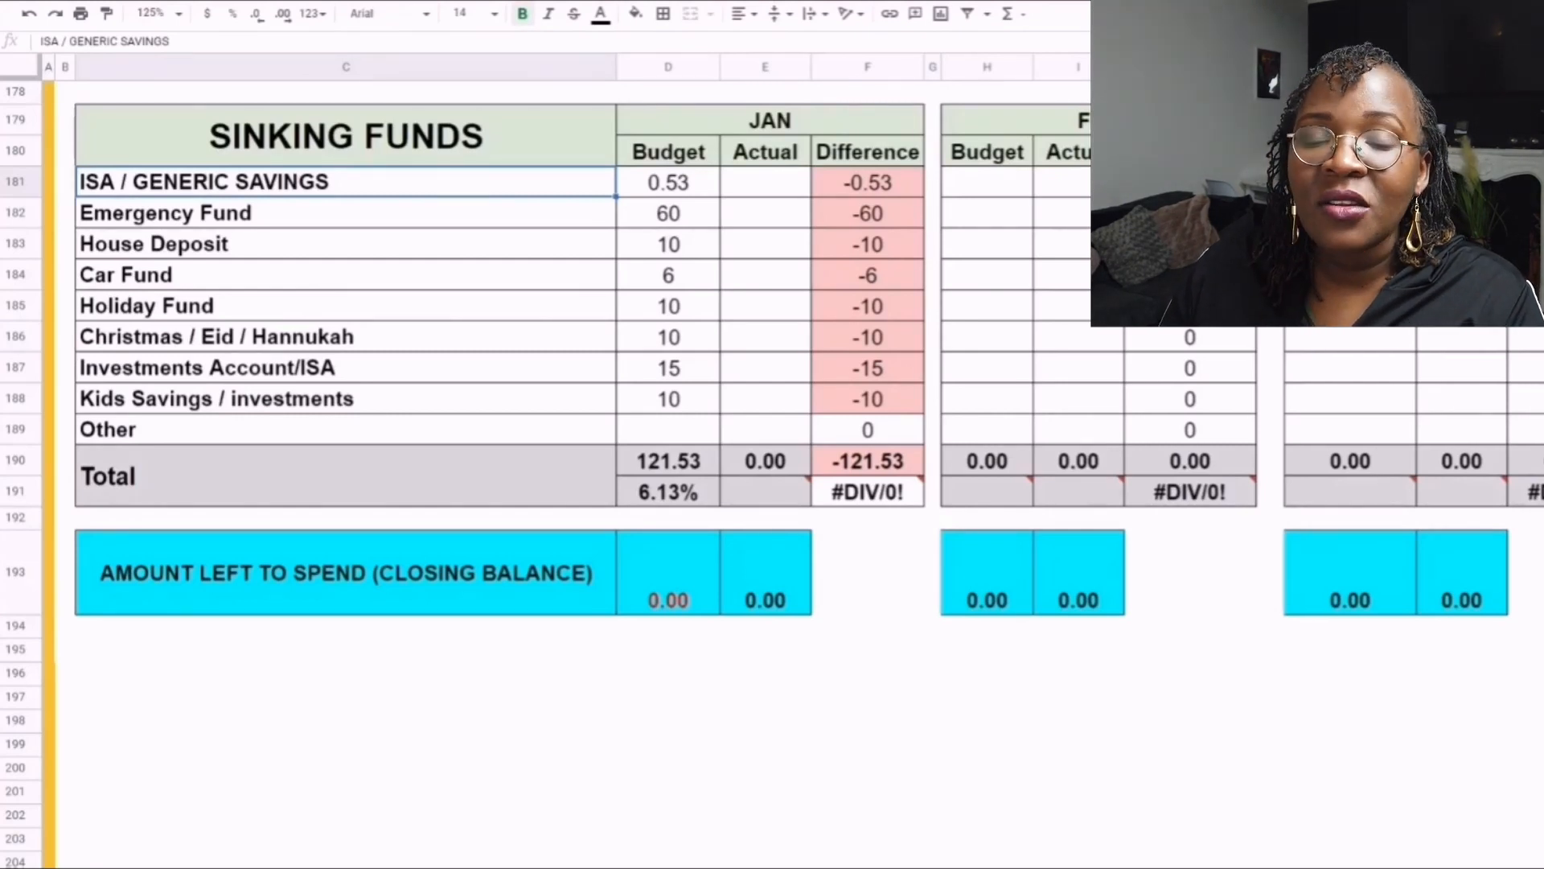
{"action": "left_click", "coordinate": [346, 214]}
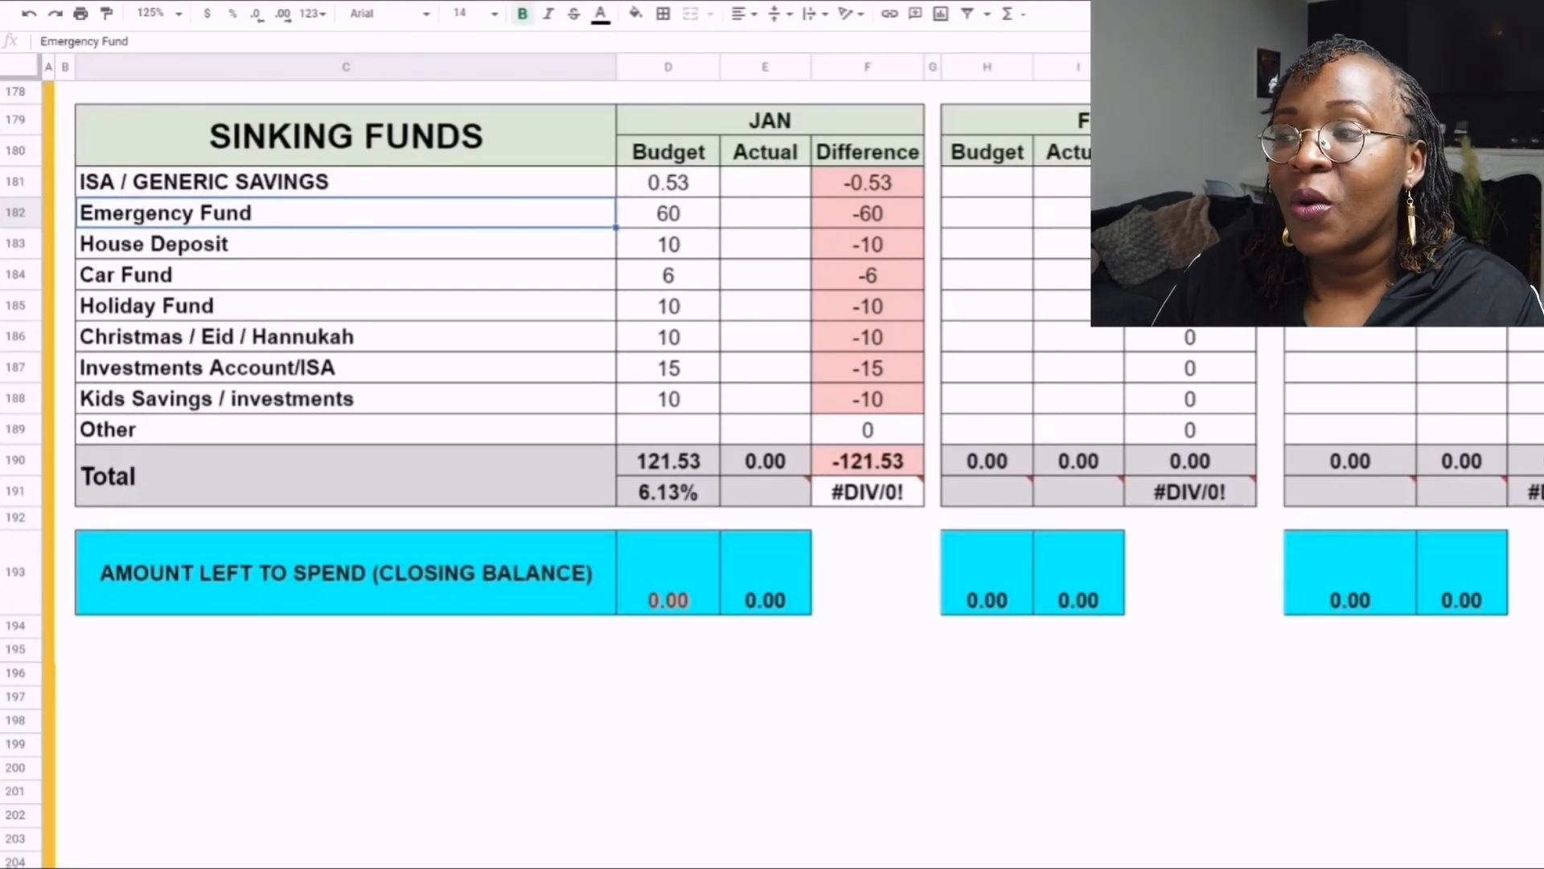
{"action": "left_click", "coordinate": [346, 244]}
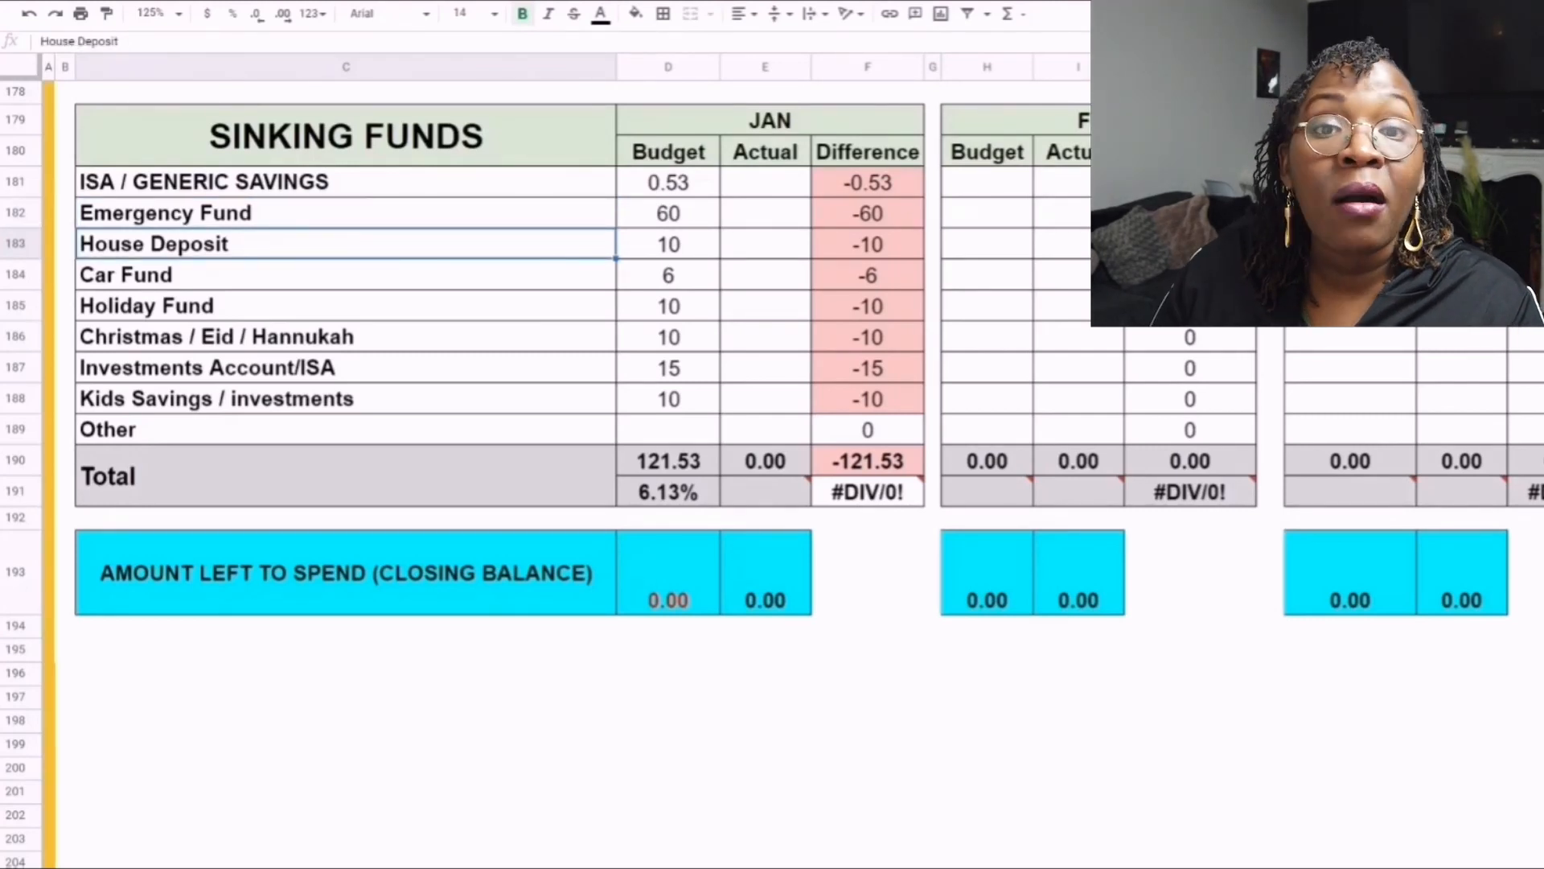
{"action": "left_click", "coordinate": [346, 275]}
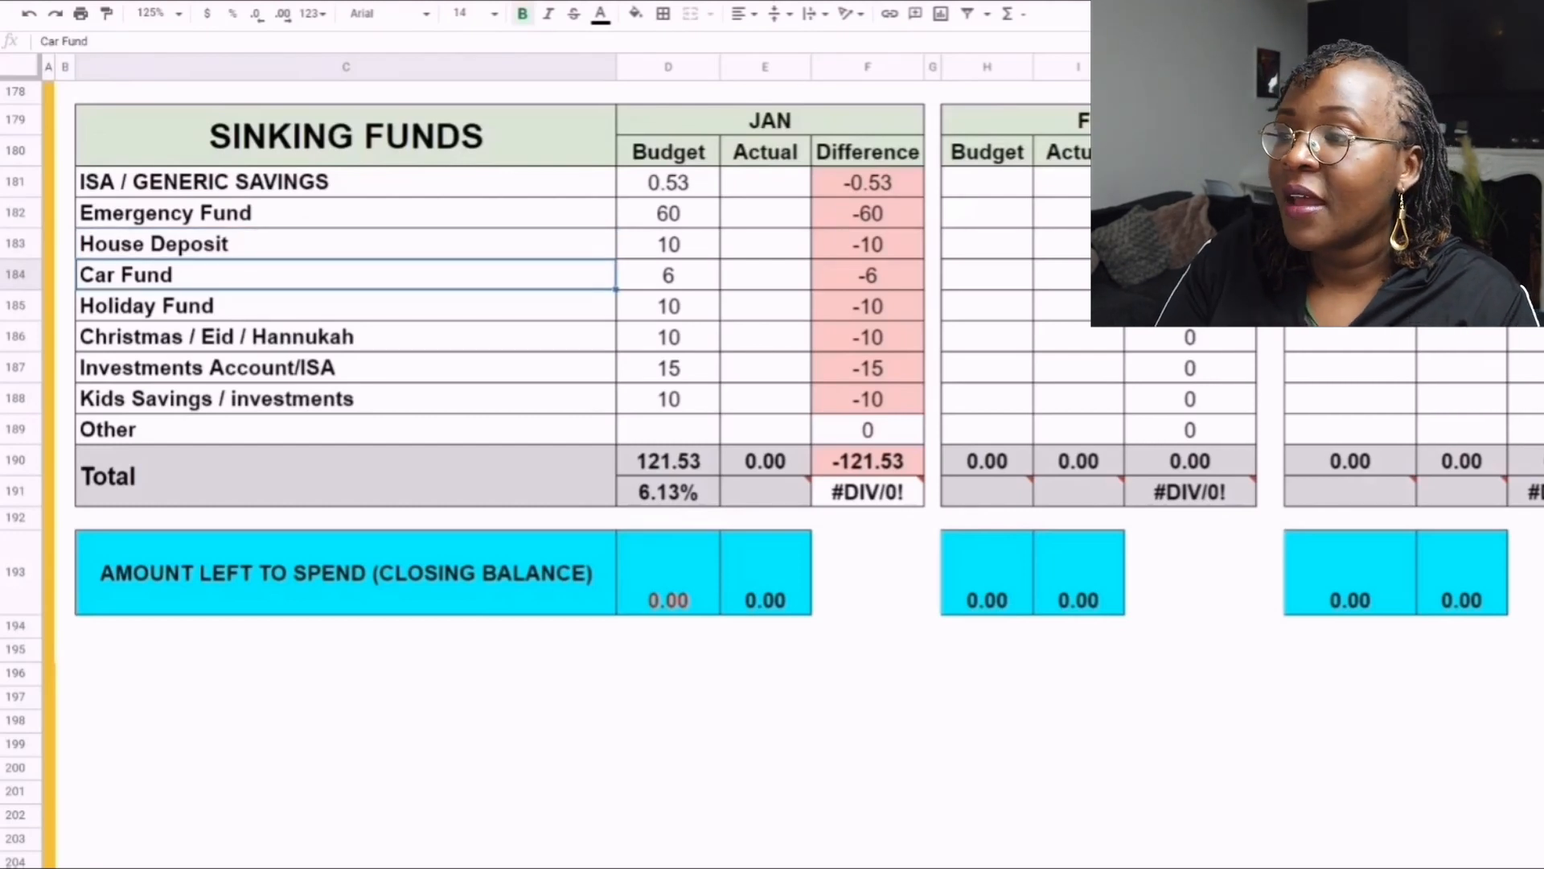
{"action": "left_click", "coordinate": [346, 306]}
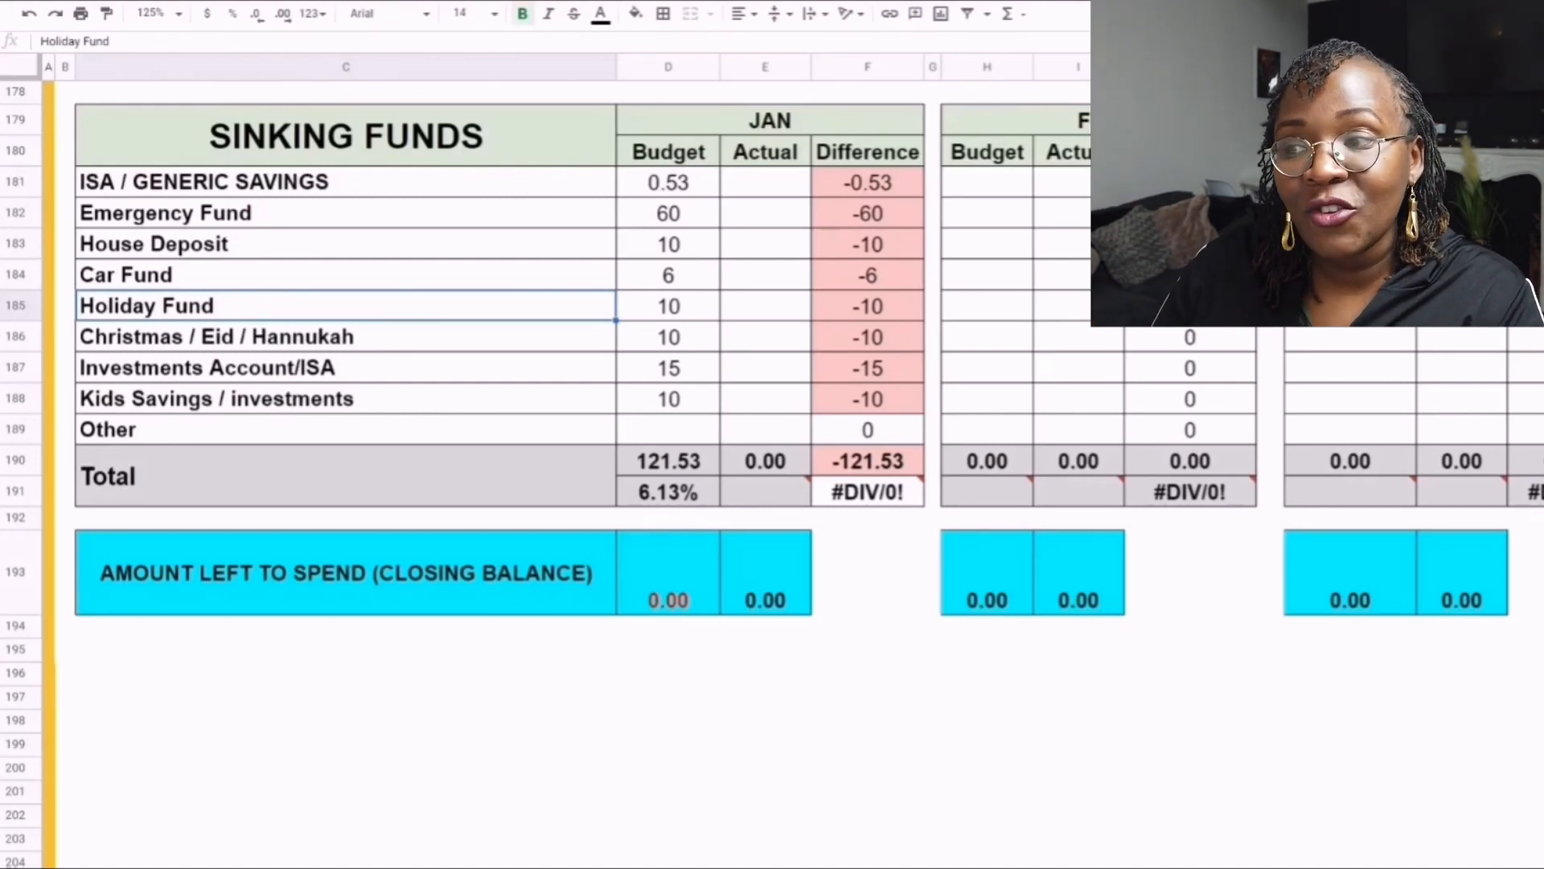
{"action": "left_click", "coordinate": [345, 337]}
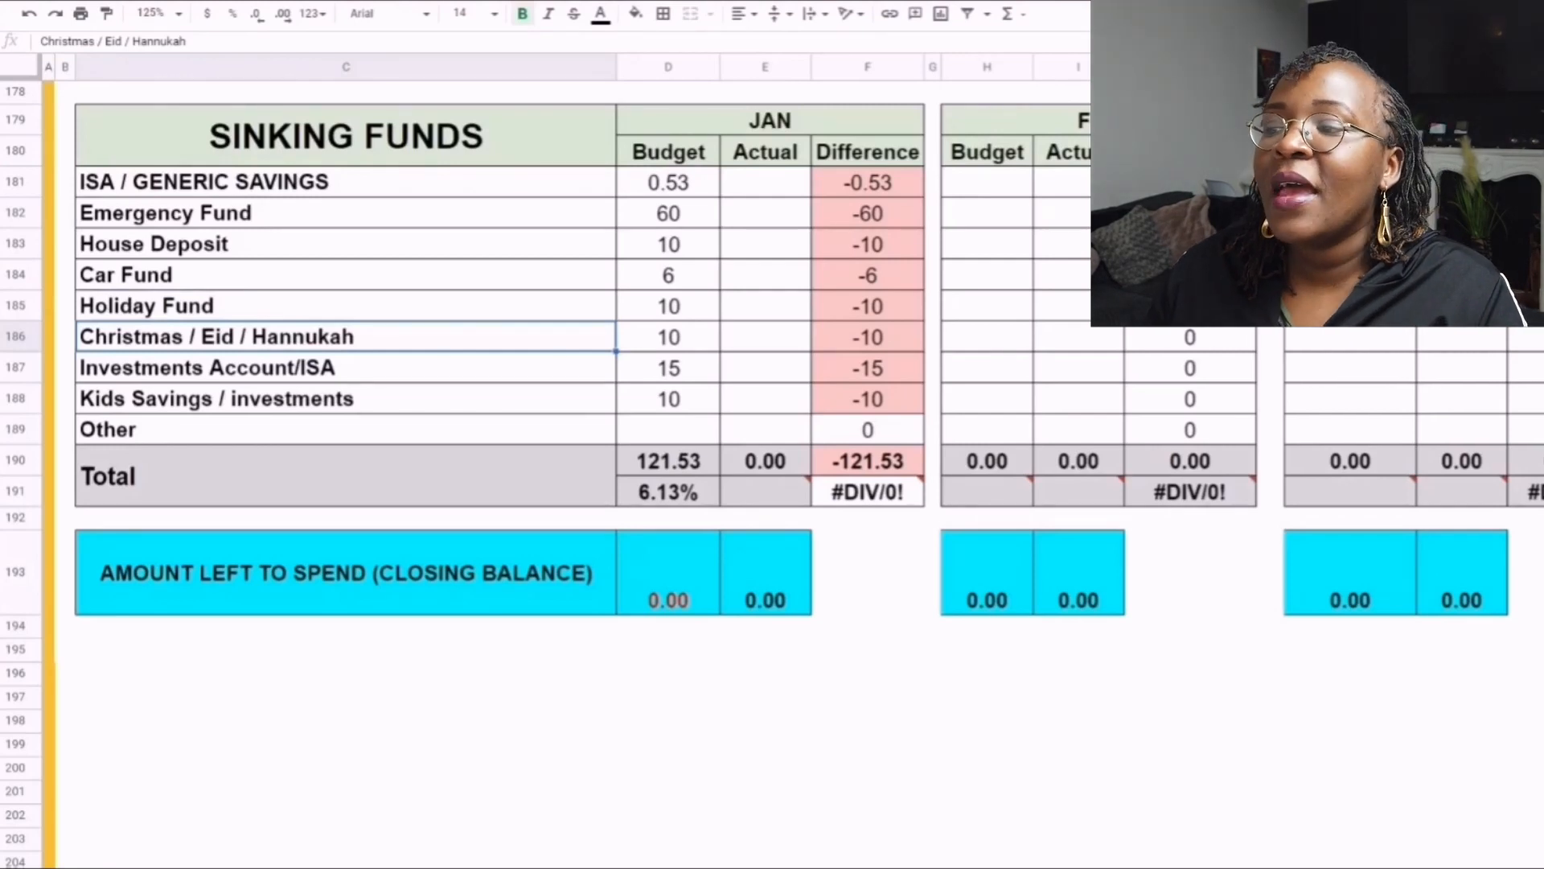
{"action": "left_click", "coordinate": [346, 367]}
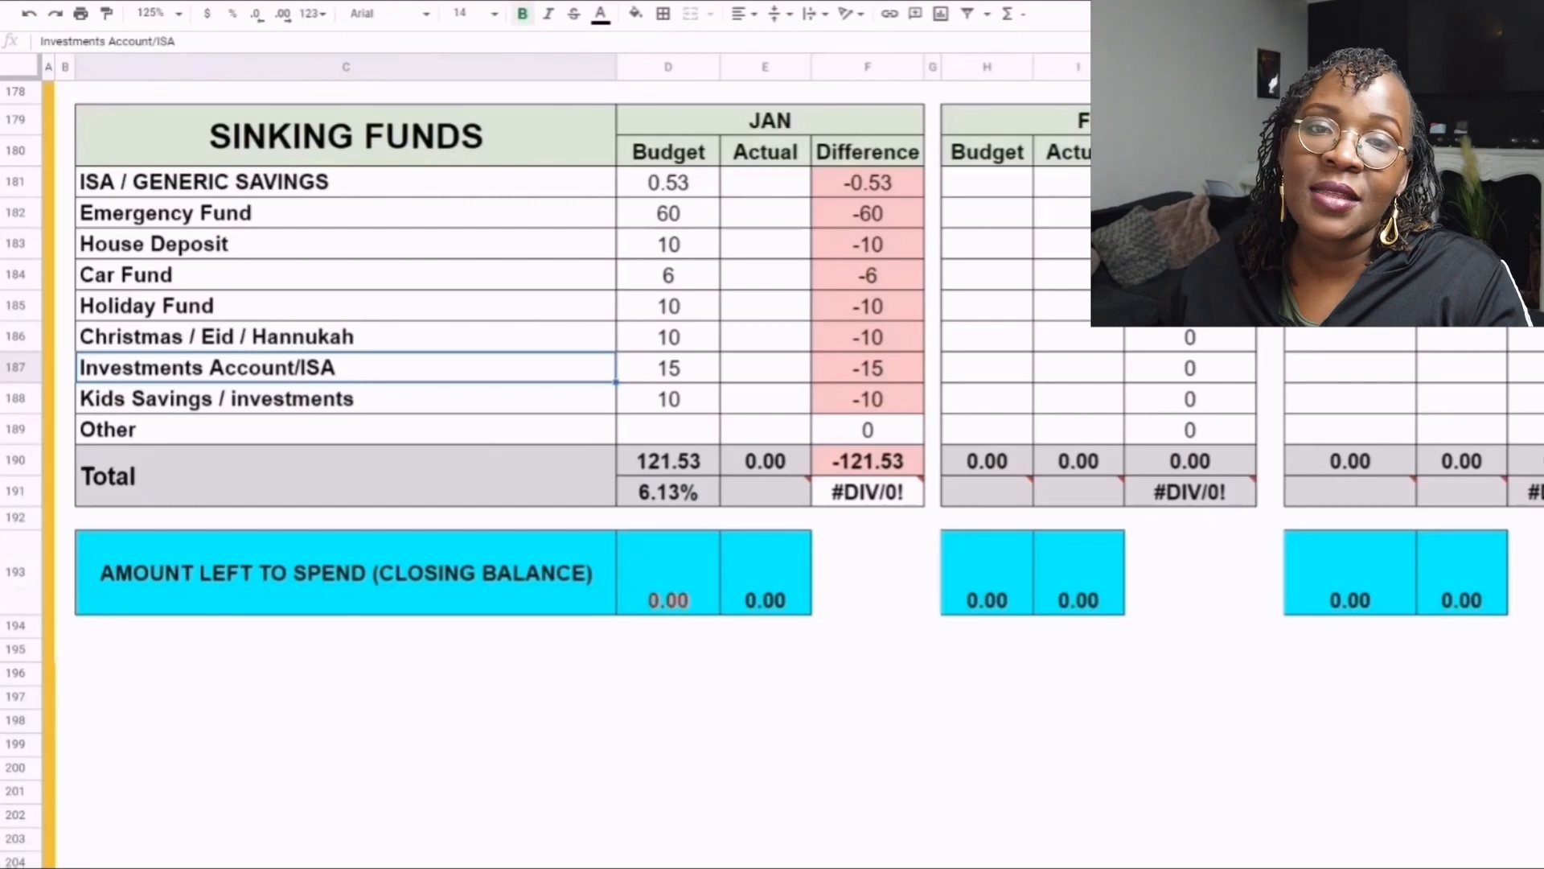
{"action": "left_click", "coordinate": [346, 399]}
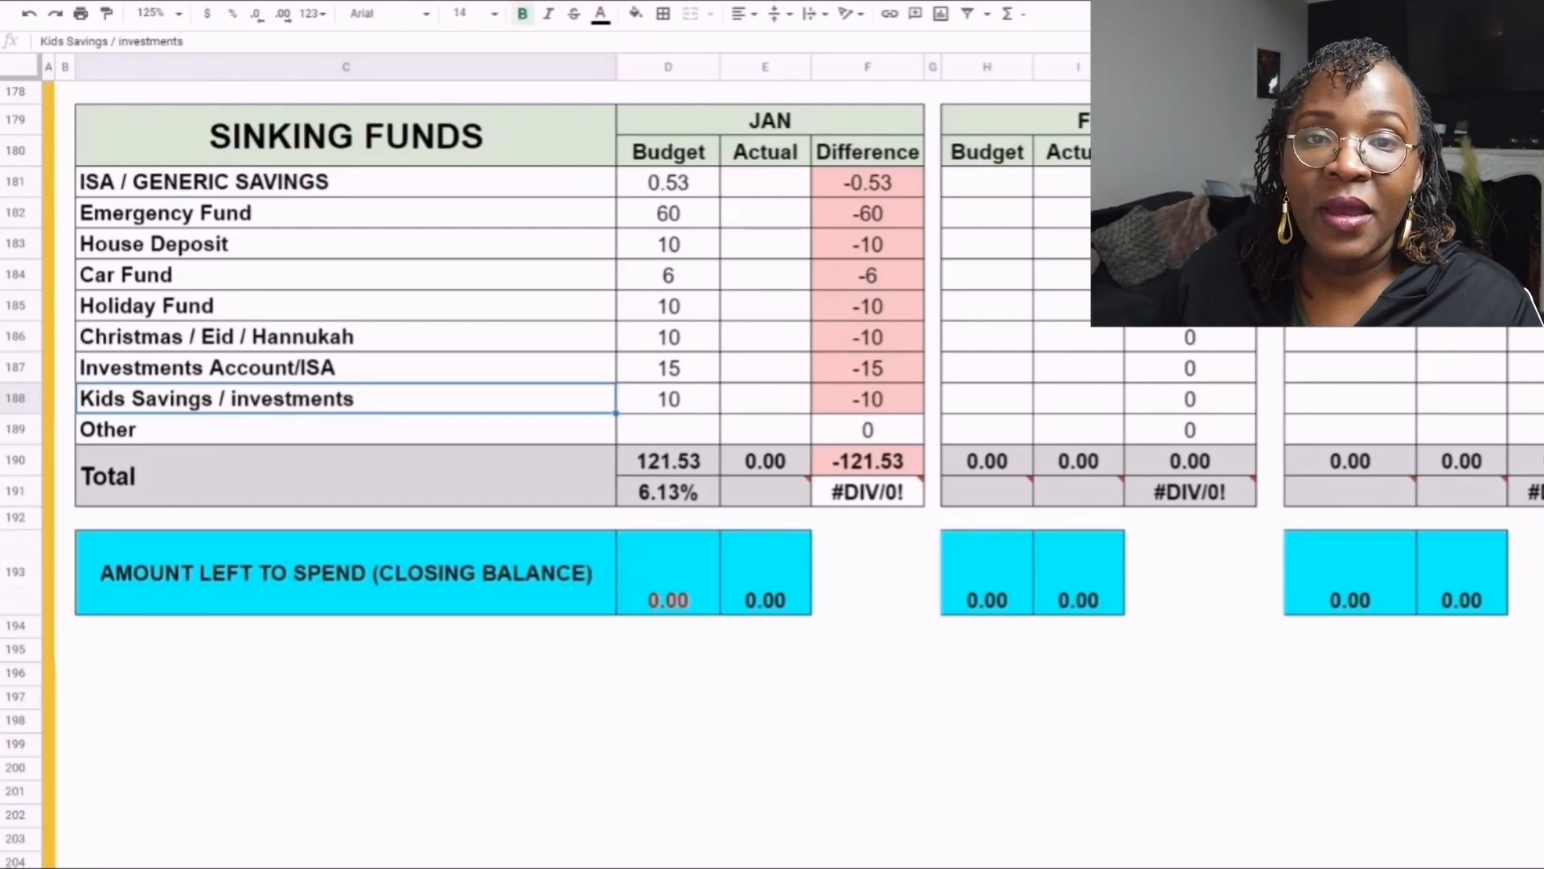
{"action": "left_click", "coordinate": [346, 430]}
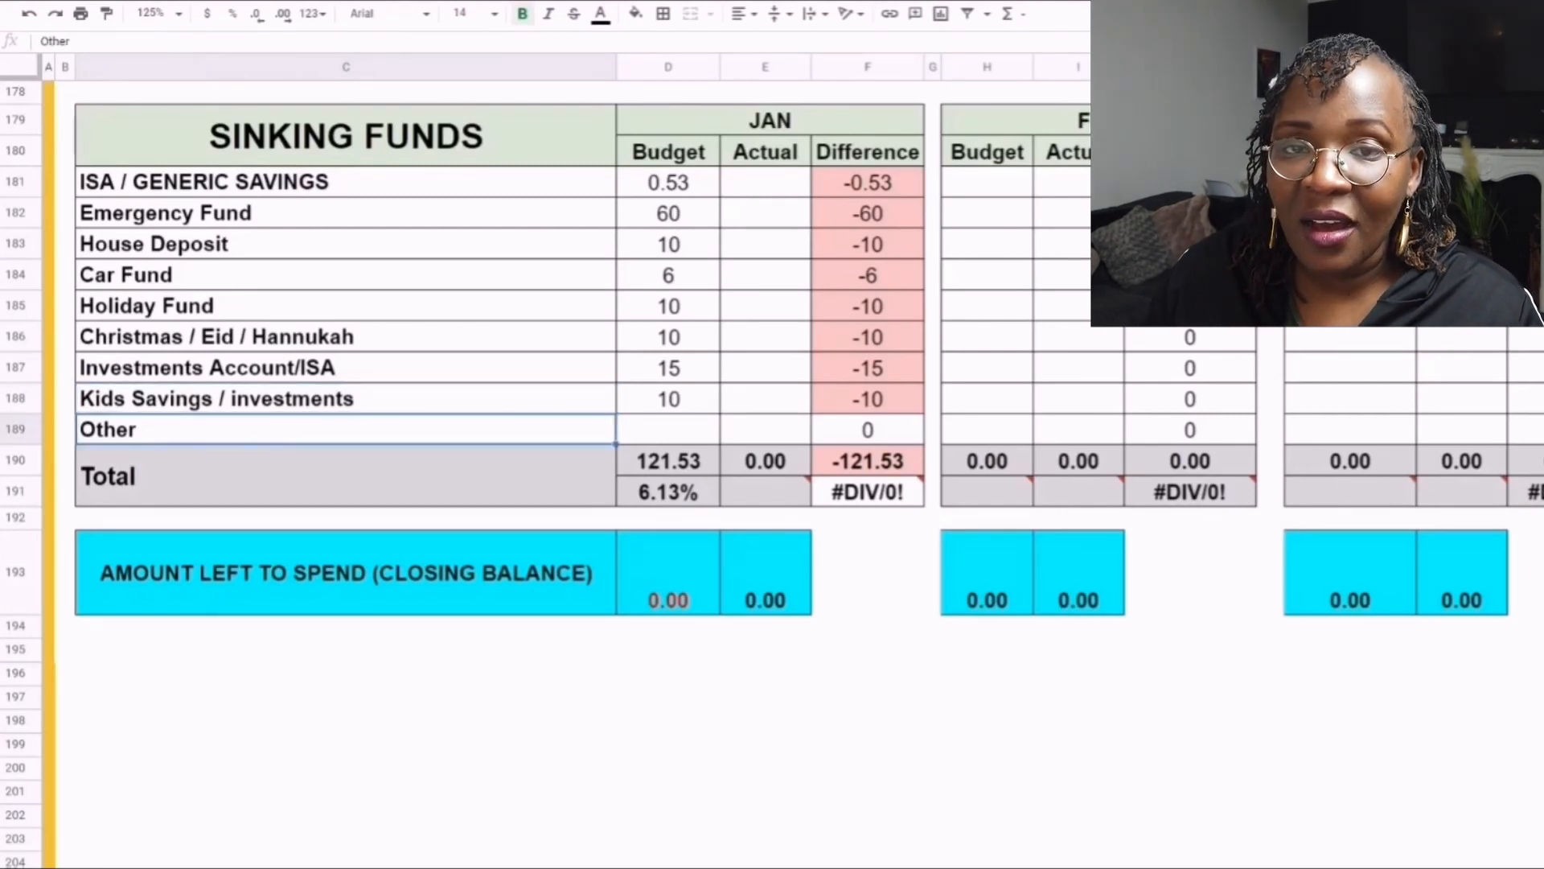
- Inspect the Amount Left to Spend (Closing Balance) row and the formula behind its January budget figure
{"action": "left_click", "coordinate": [668, 572]}
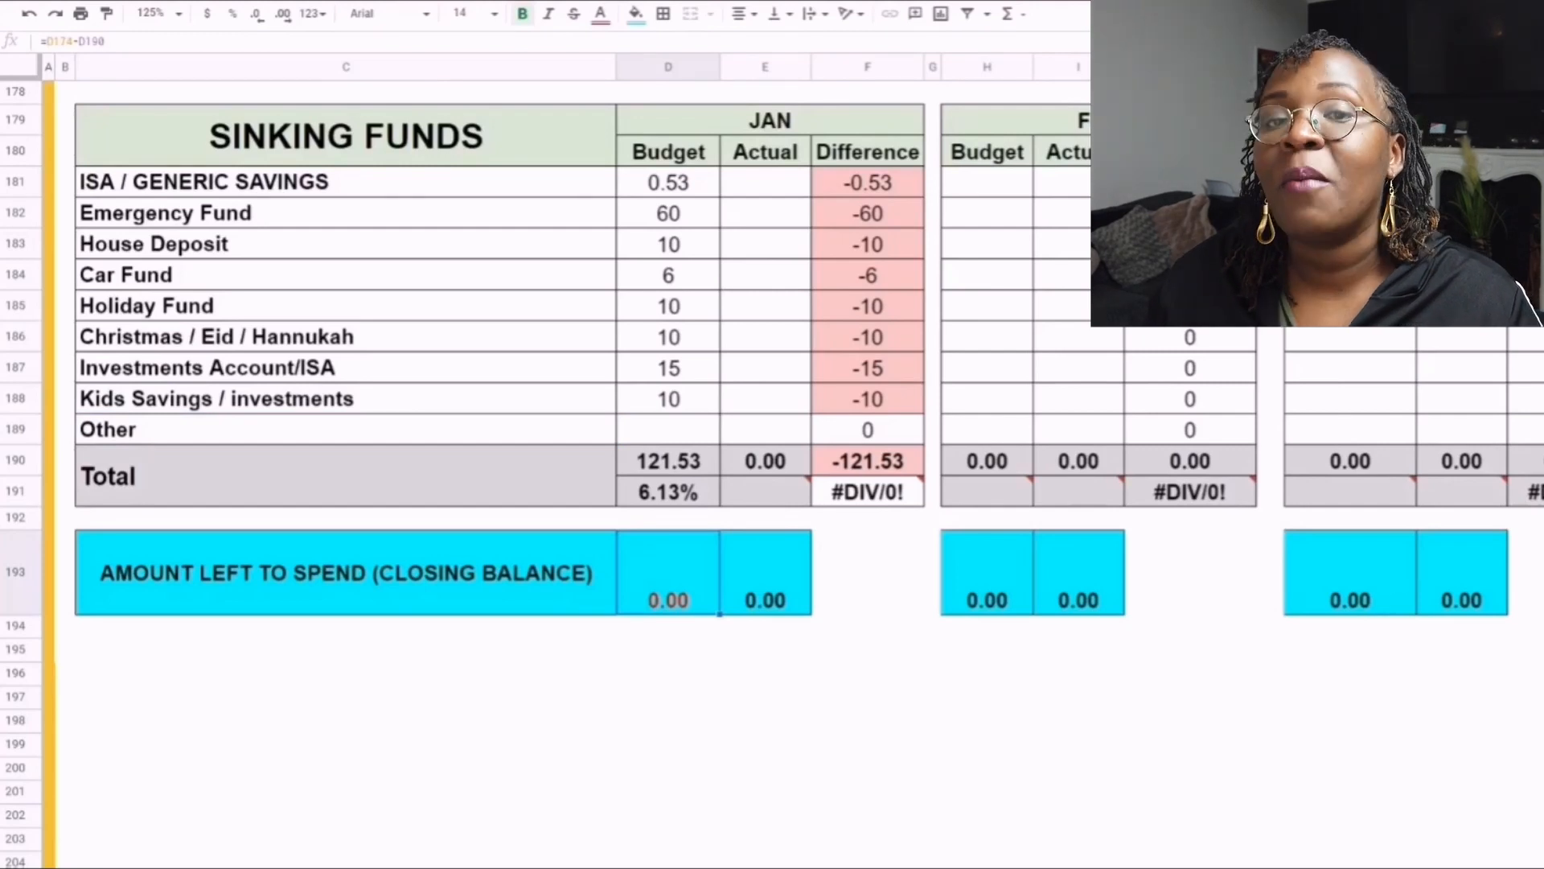
{"action": "left_click", "coordinate": [346, 573]}
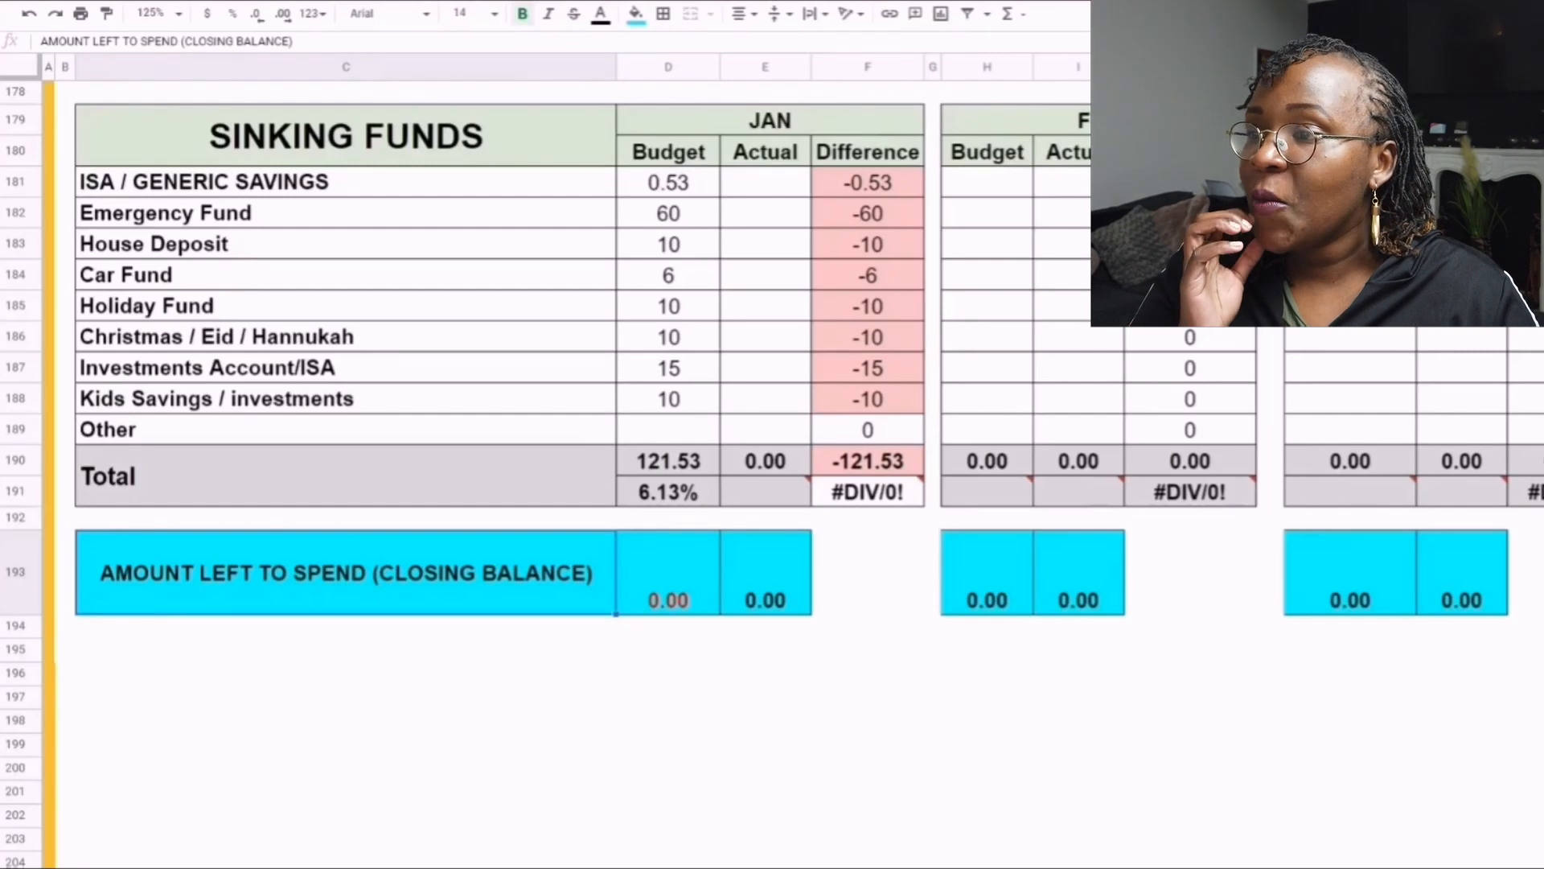
{"action": "left_click", "coordinate": [667, 572]}
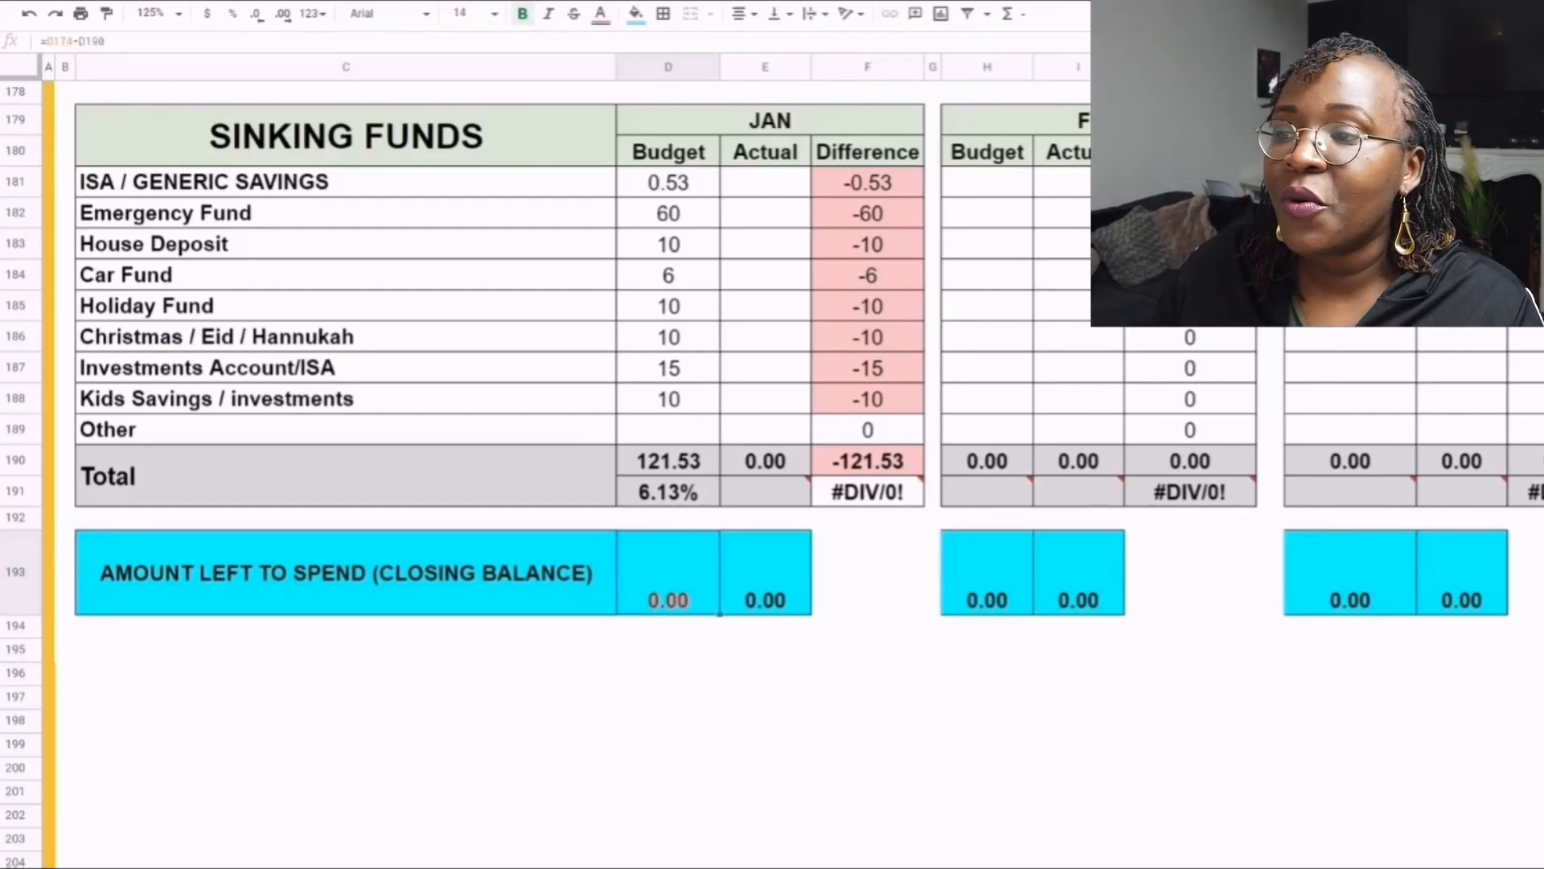
- Check the January budget amounts of individual sinking funds, from ISA / Generic Savings to Kids Savings / investments, against the closing balance
{"action": "left_click", "coordinate": [668, 183]}
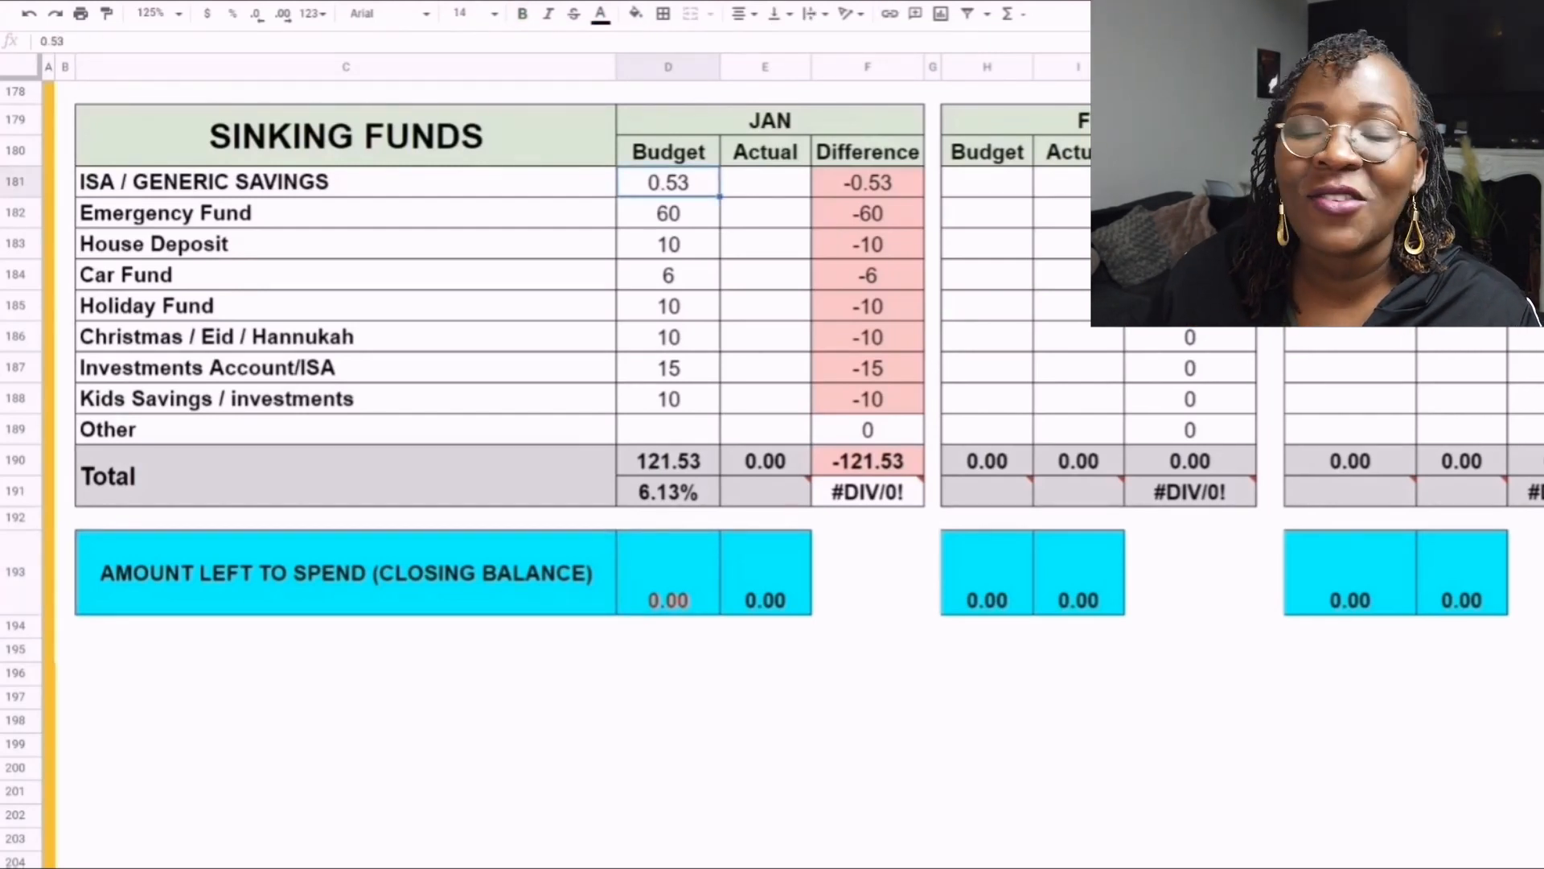
{"action": "scroll", "coordinate": [772, 473], "scroll_direction": "up", "scroll_amount": 1}
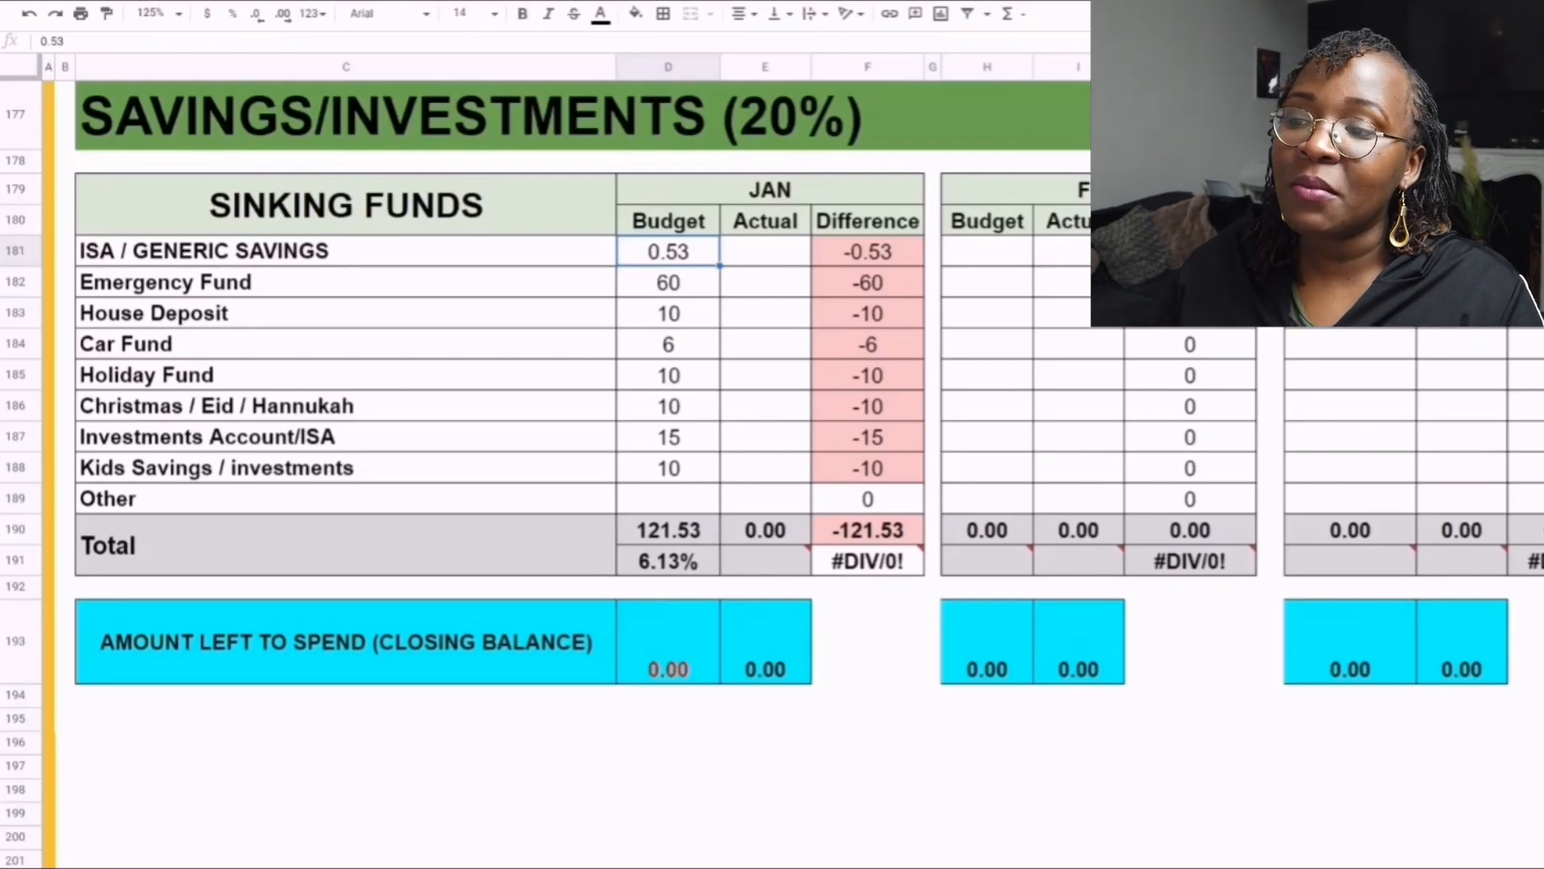
{"action": "left_click", "coordinate": [668, 282]}
{"action": "left_click", "coordinate": [346, 283]}
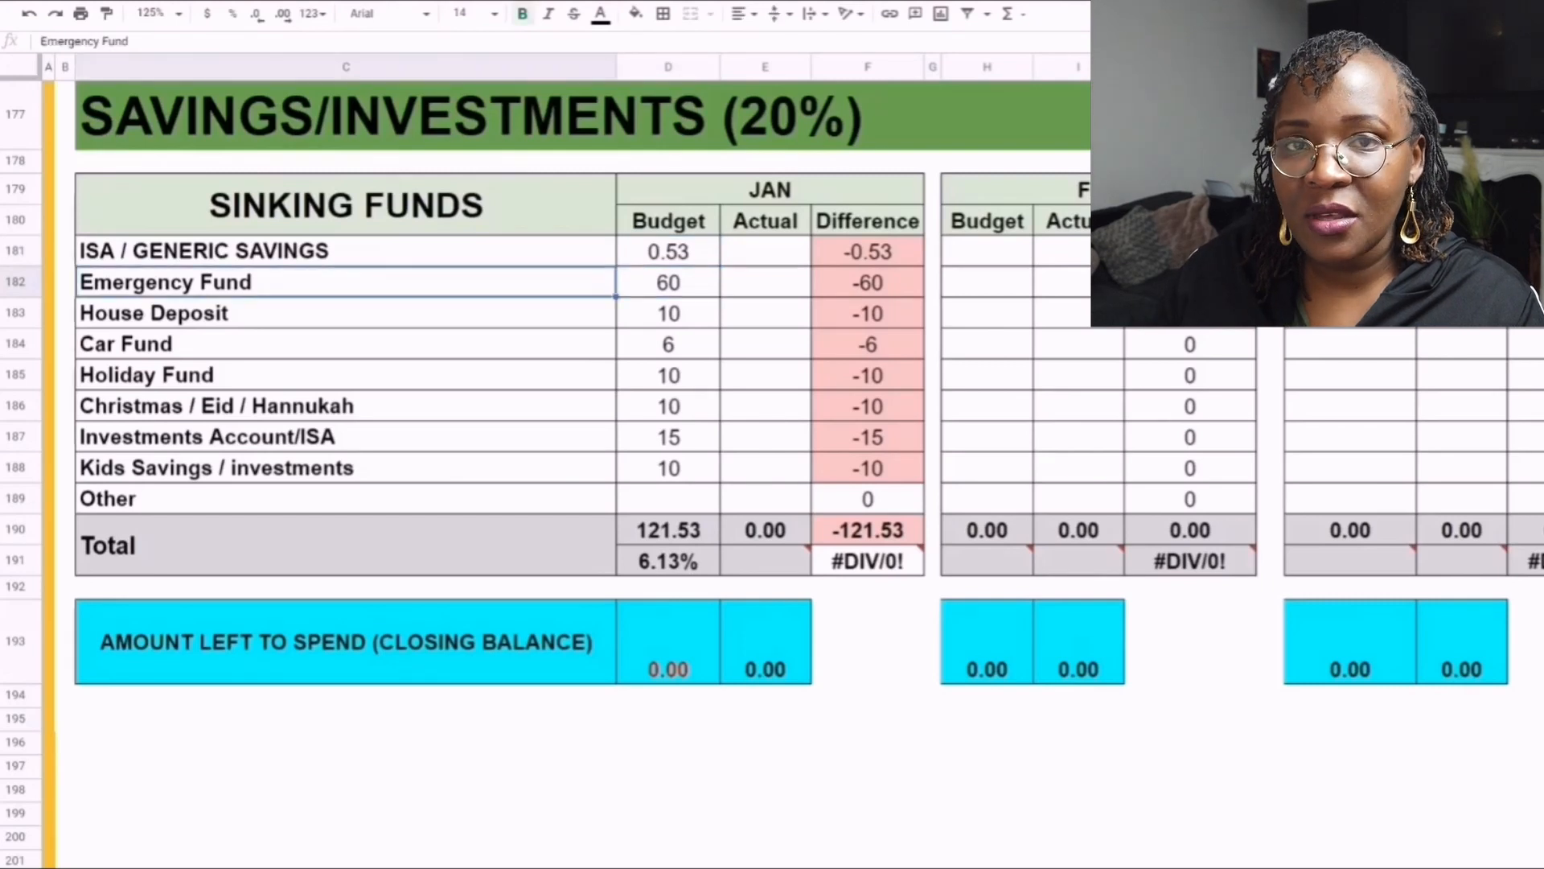
{"action": "left_click", "coordinate": [668, 283]}
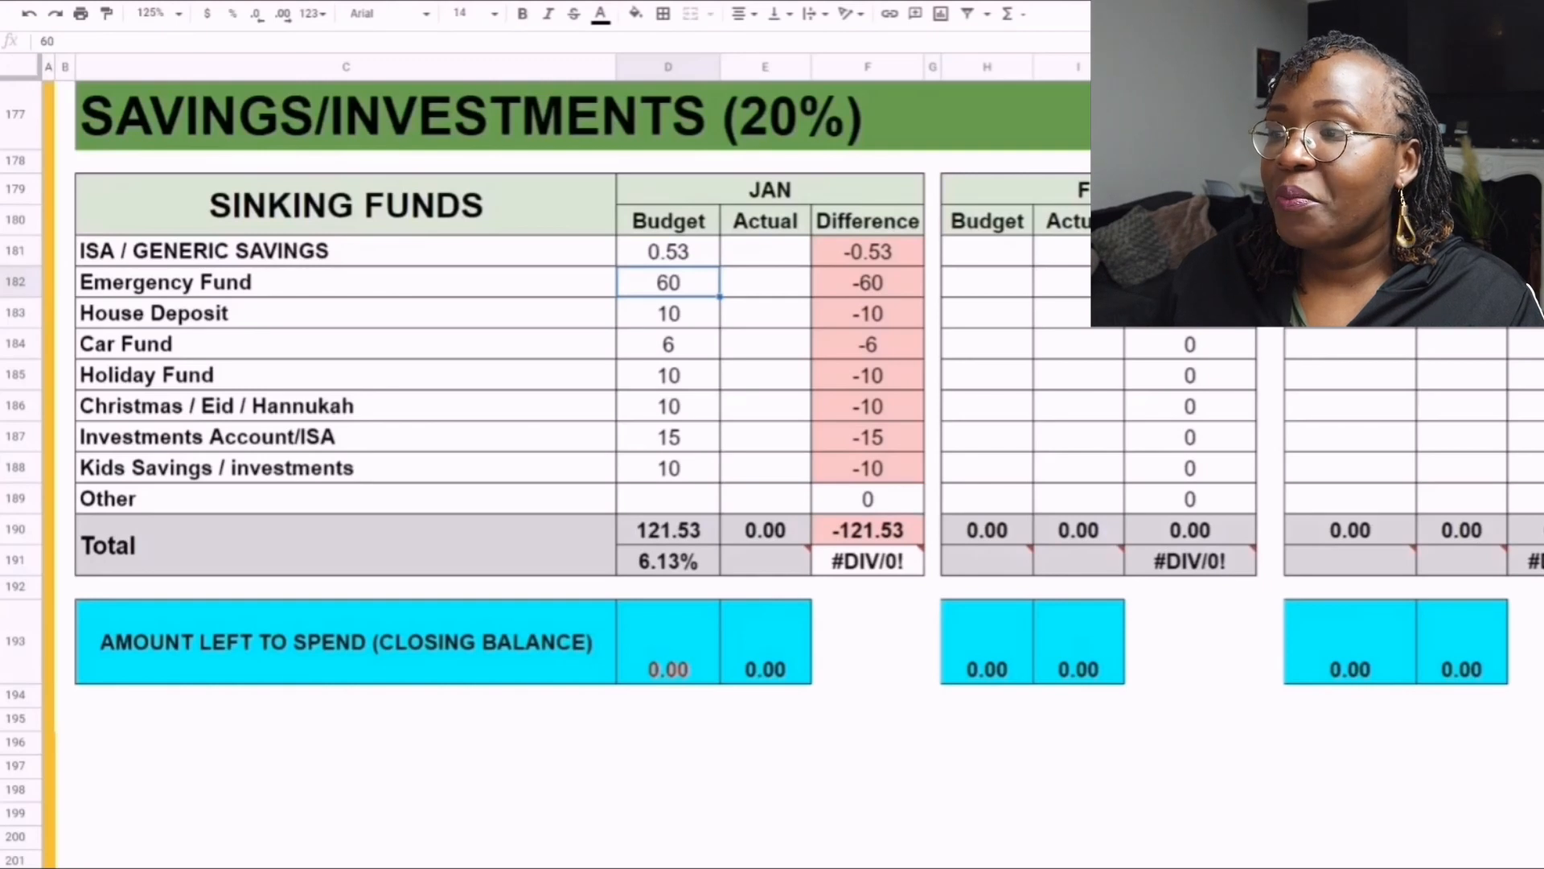
{"action": "left_click", "coordinate": [669, 313]}
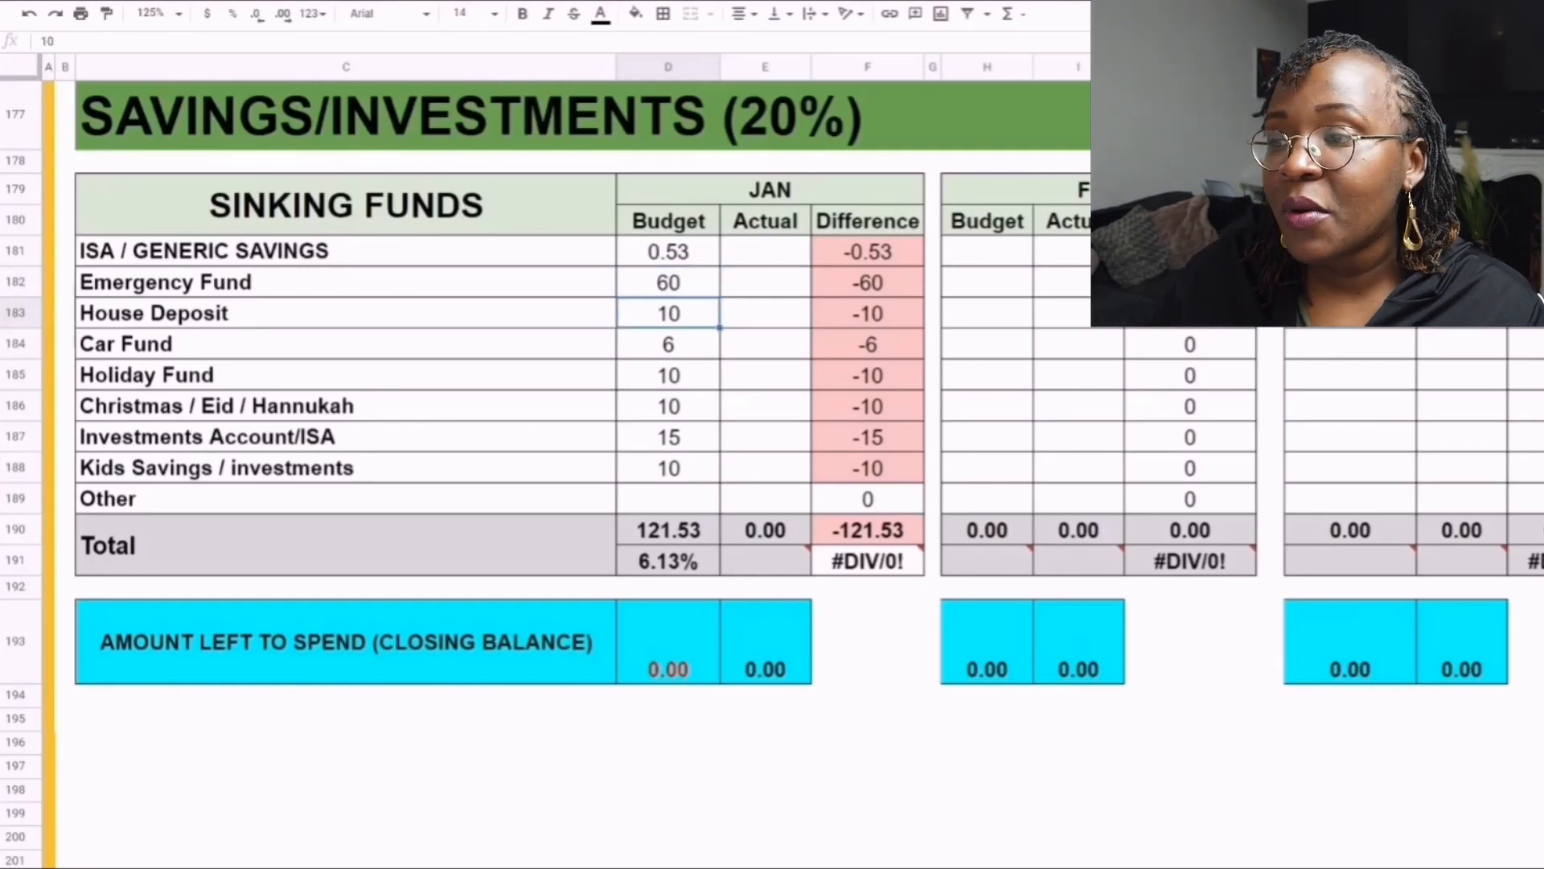
{"action": "left_click", "coordinate": [669, 468]}
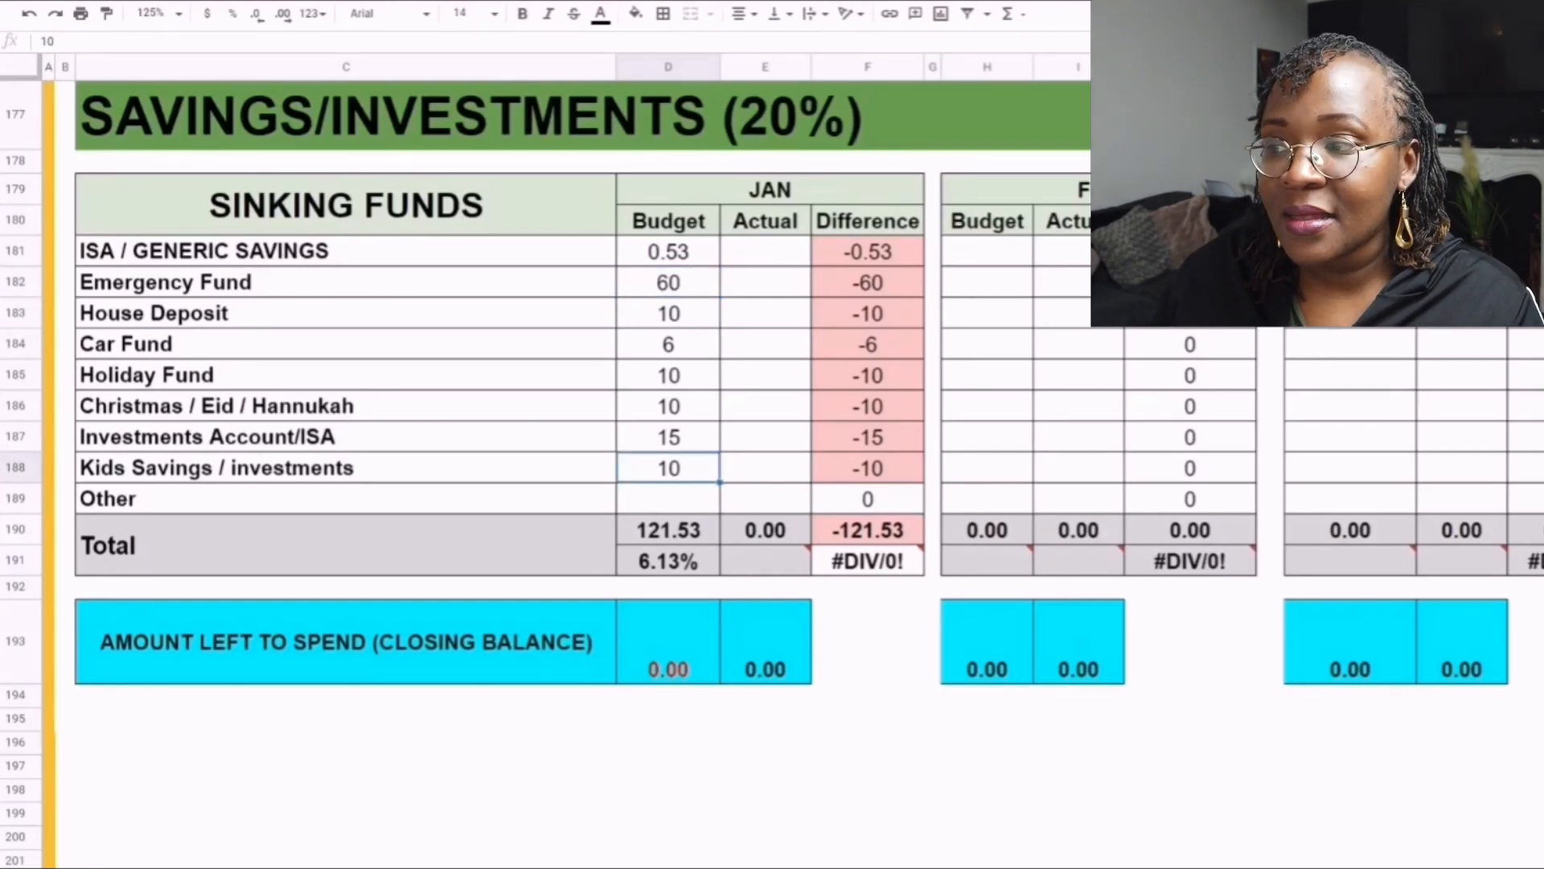
{"action": "left_click", "coordinate": [668, 375]}
{"action": "left_click", "coordinate": [668, 406]}
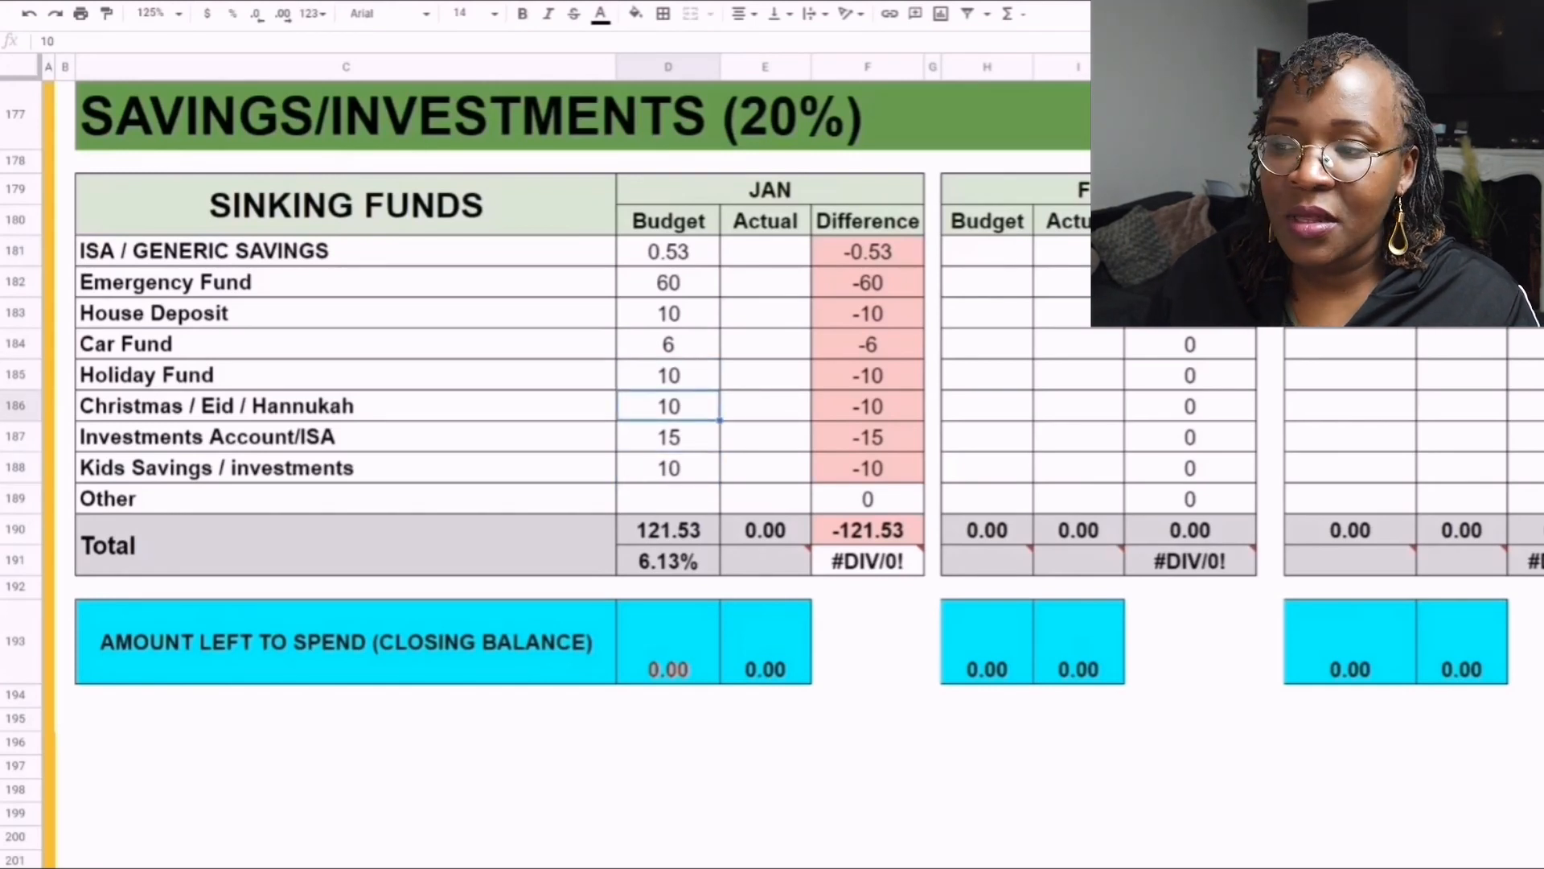
{"action": "left_click", "coordinate": [668, 436]}
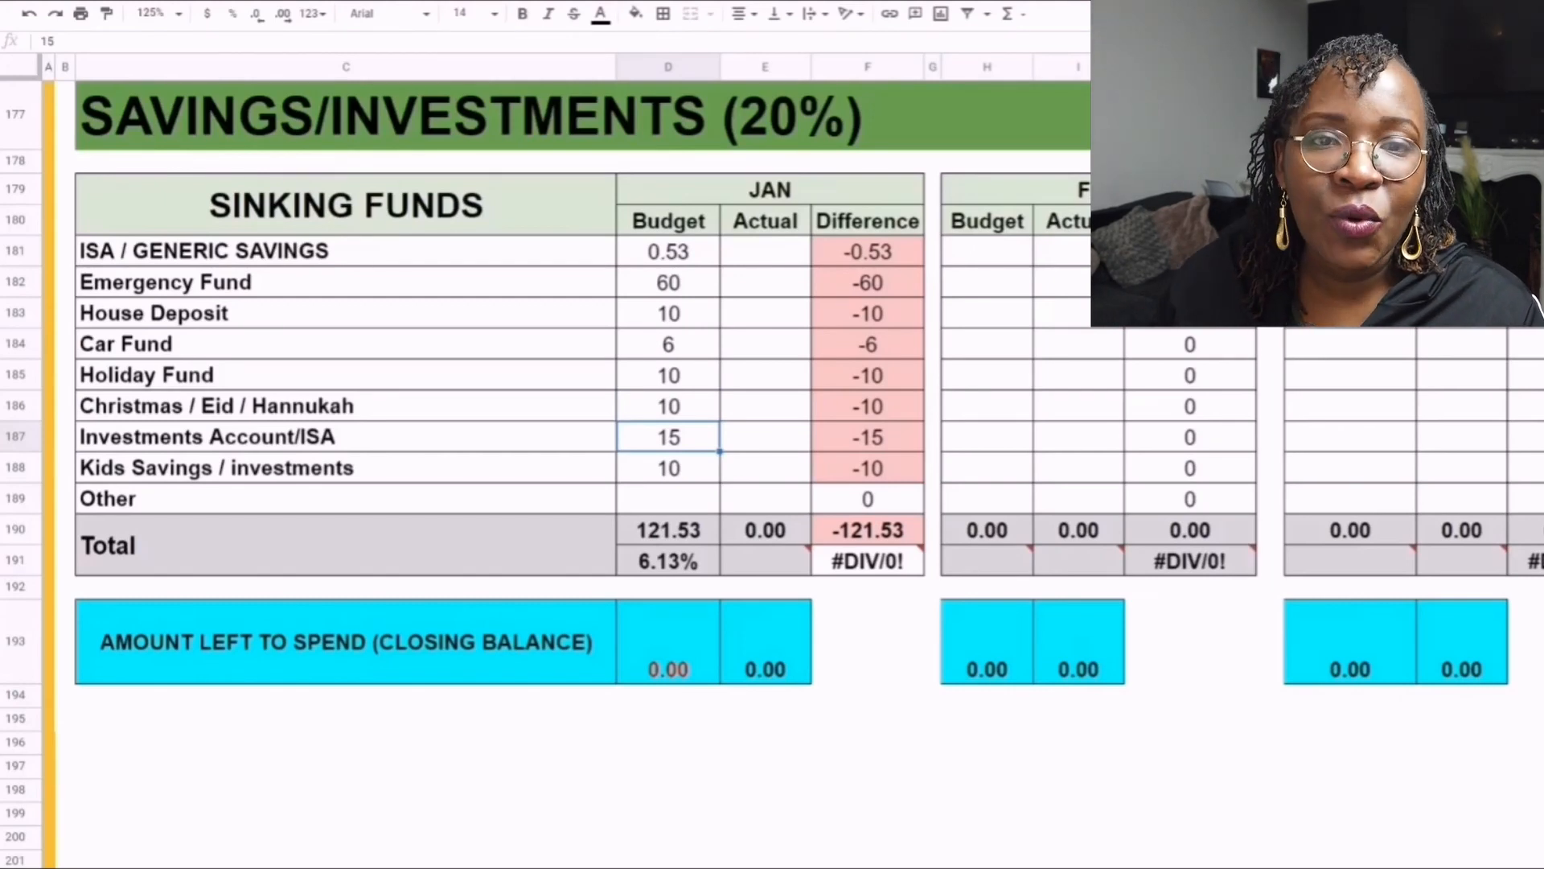
{"action": "left_click", "coordinate": [668, 642]}
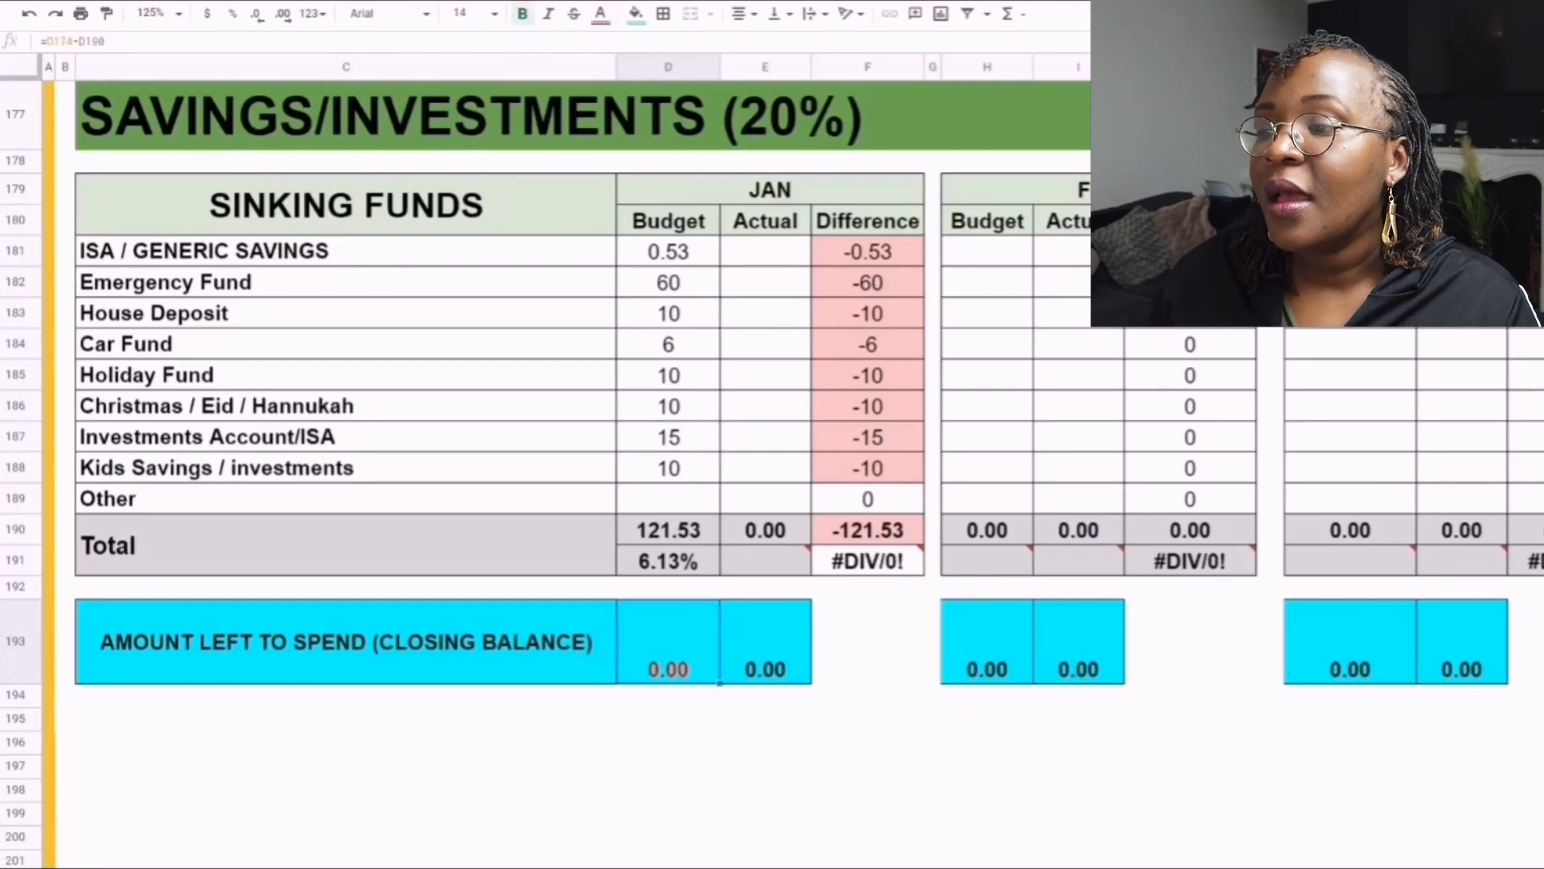
- Return to the Summary tables at the start of the sheet and inspect the January budget figure for Savings
{"action": "scroll", "coordinate": [563, 474], "scroll_direction": "up", "scroll_amount": 20}
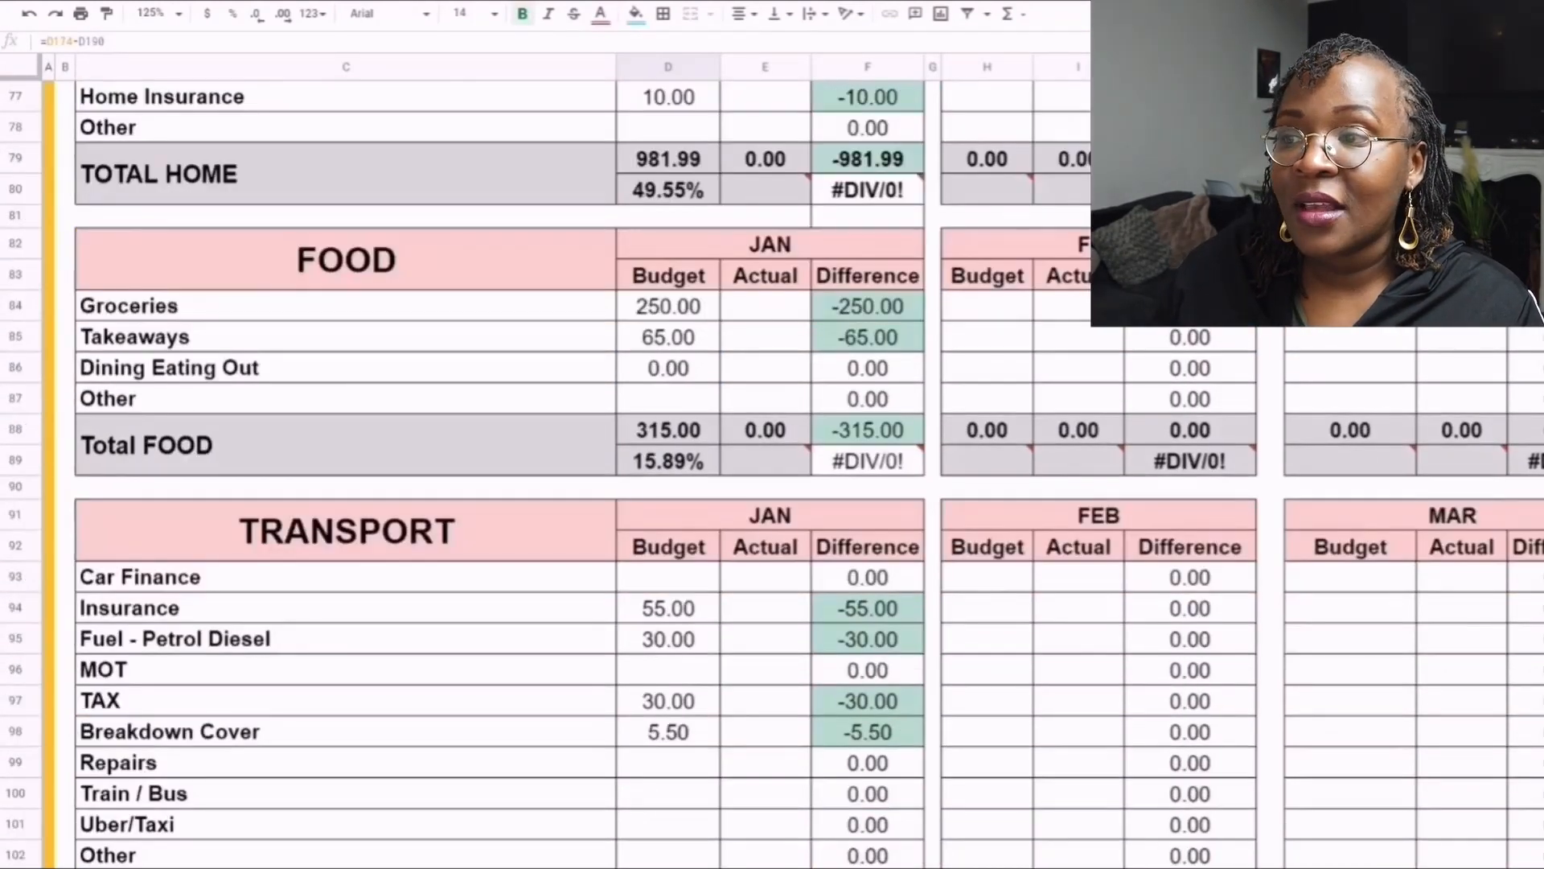
{"action": "scroll", "coordinate": [563, 475], "scroll_direction": "up", "scroll_amount": 20}
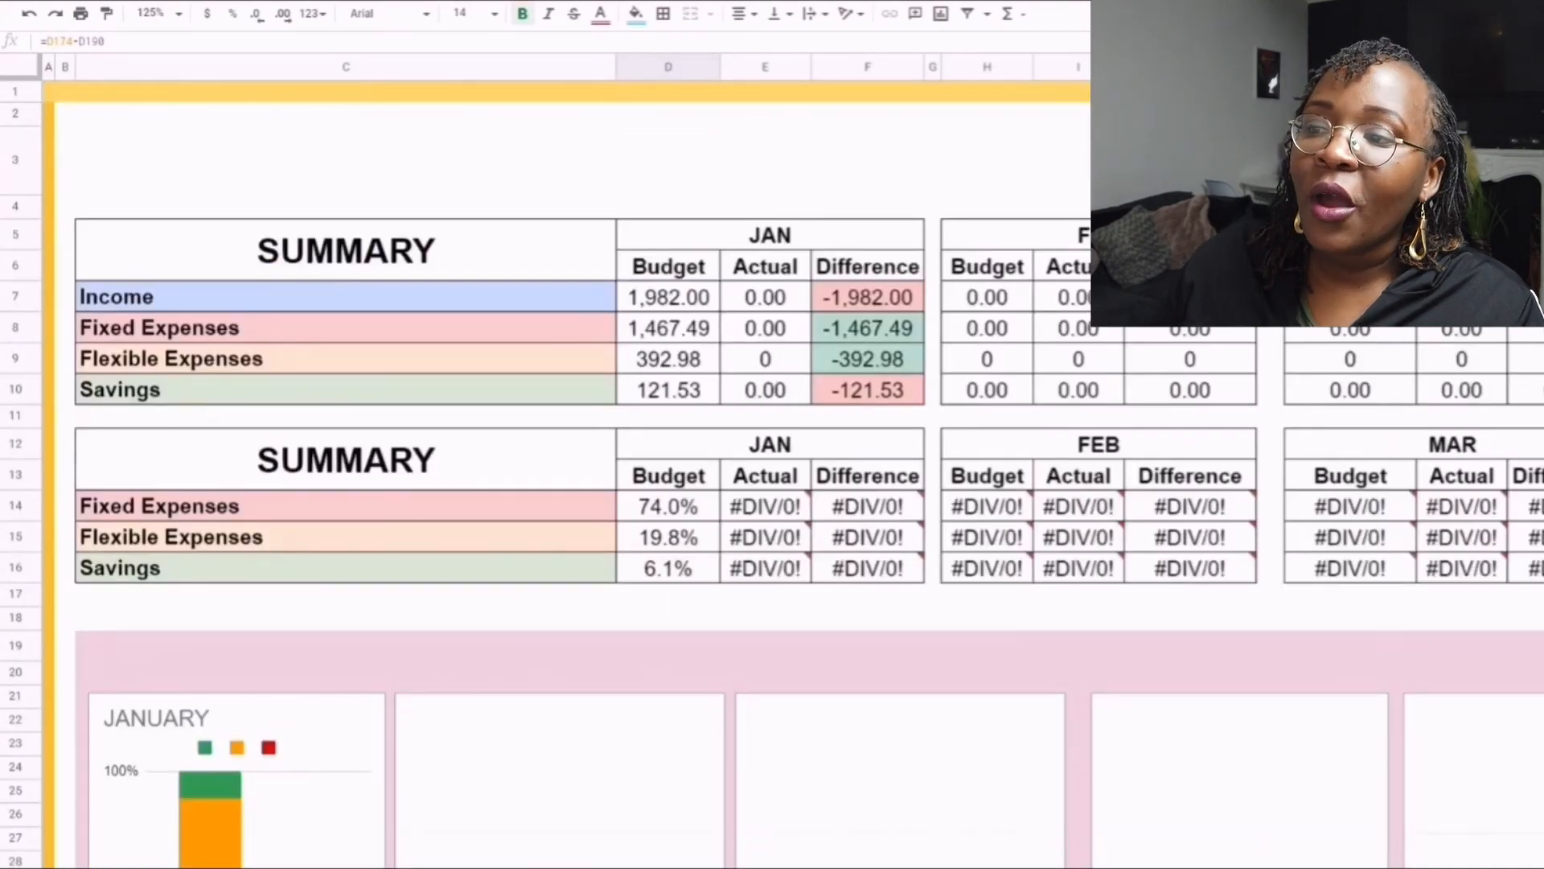
{"action": "scroll", "coordinate": [563, 474], "scroll_direction": "down", "scroll_amount": 1}
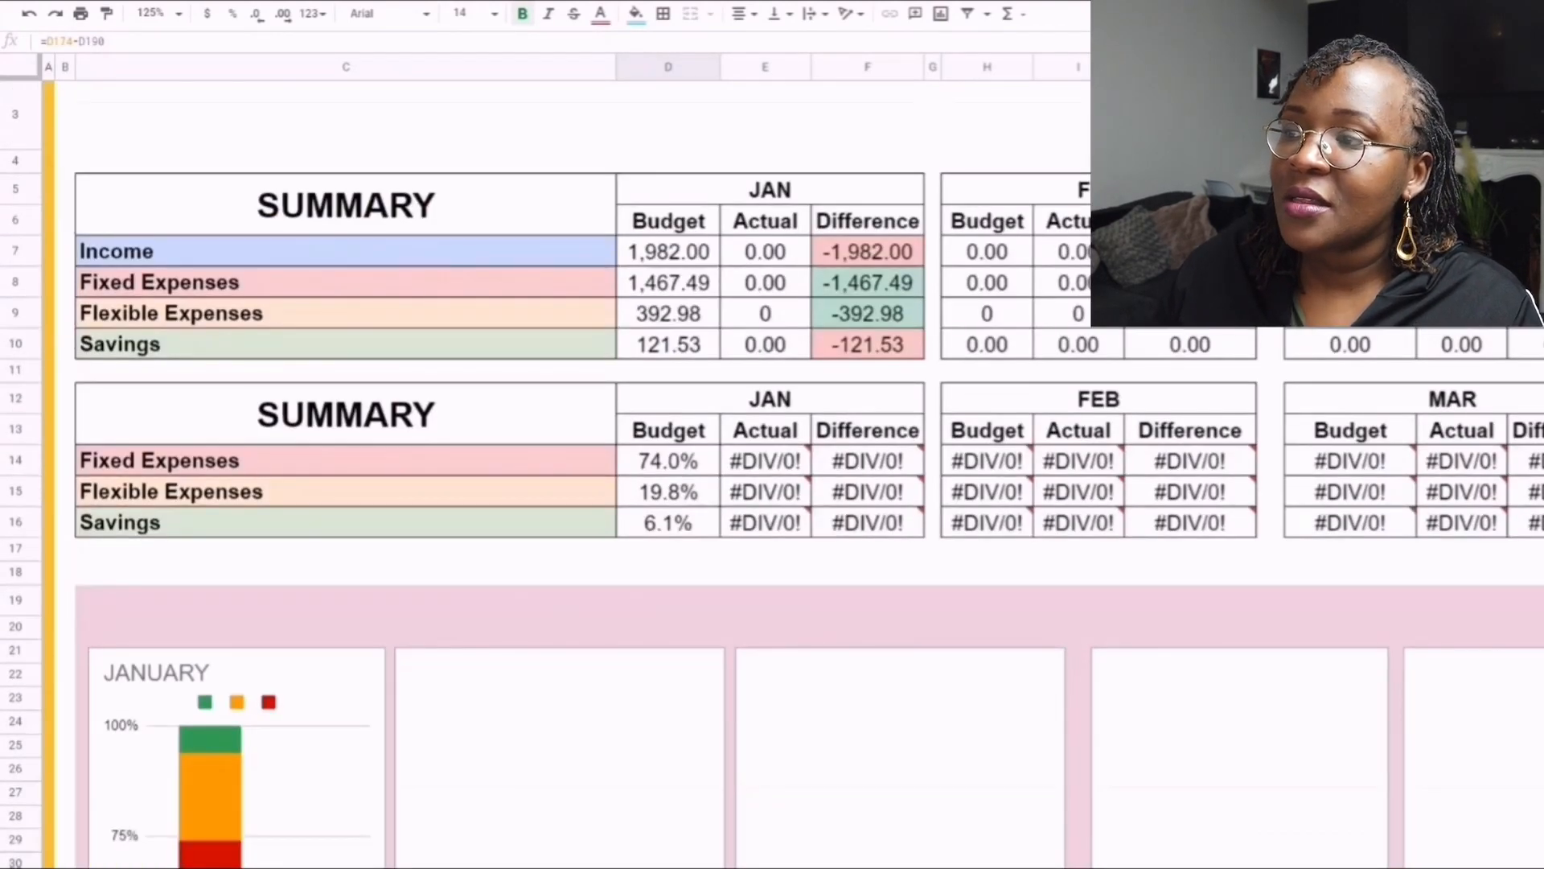
{"action": "scroll", "coordinate": [563, 474], "scroll_direction": "down", "scroll_amount": 1}
{"action": "scroll", "coordinate": [563, 474], "scroll_direction": "up", "scroll_amount": 1}
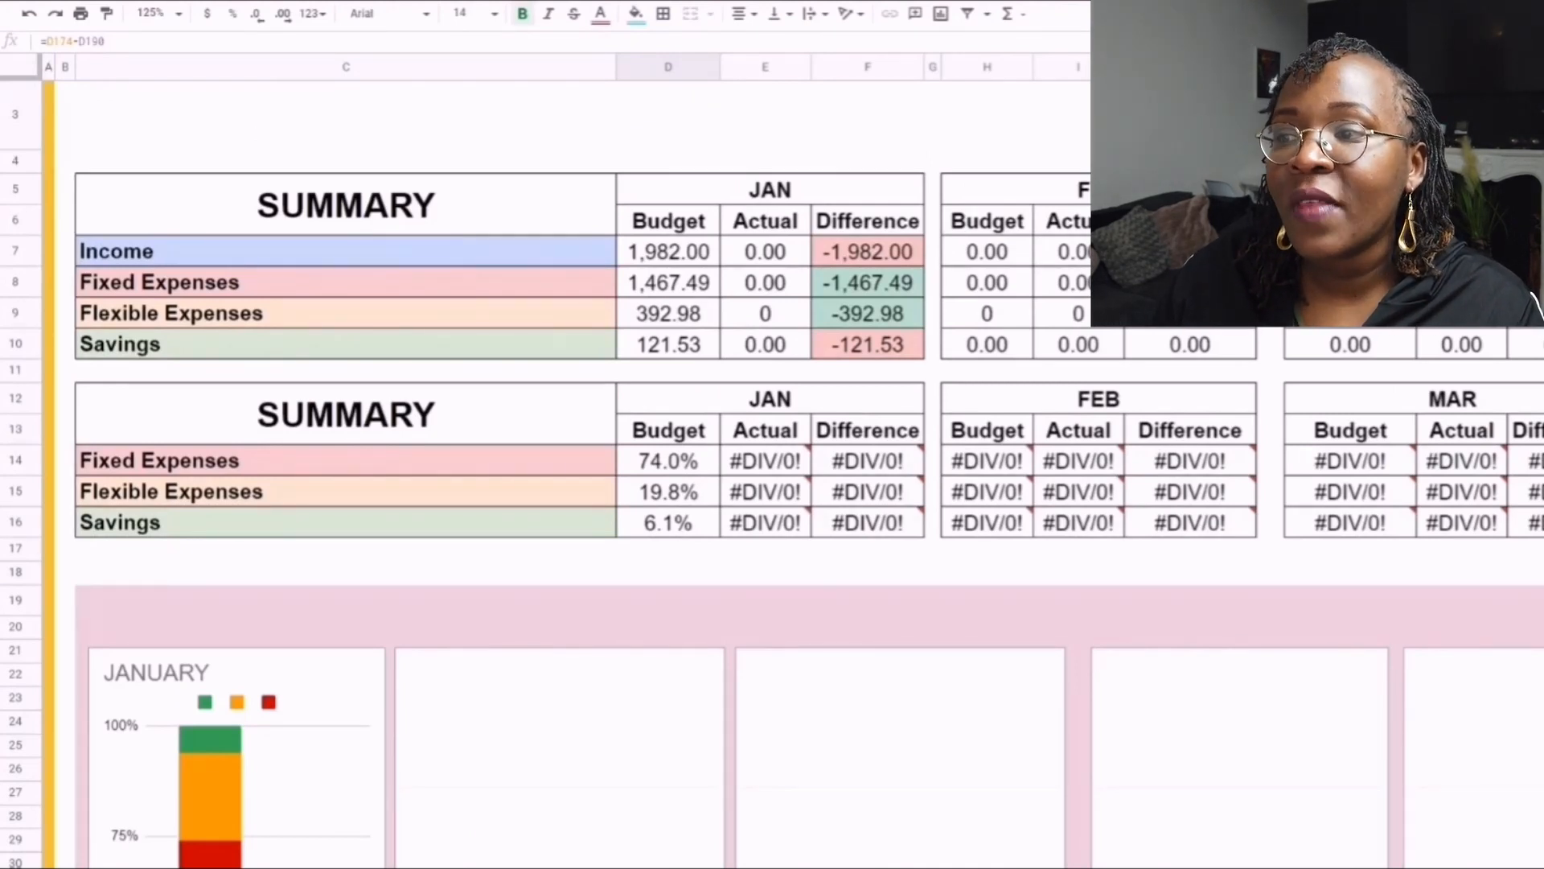
{"action": "left_click", "coordinate": [669, 344]}
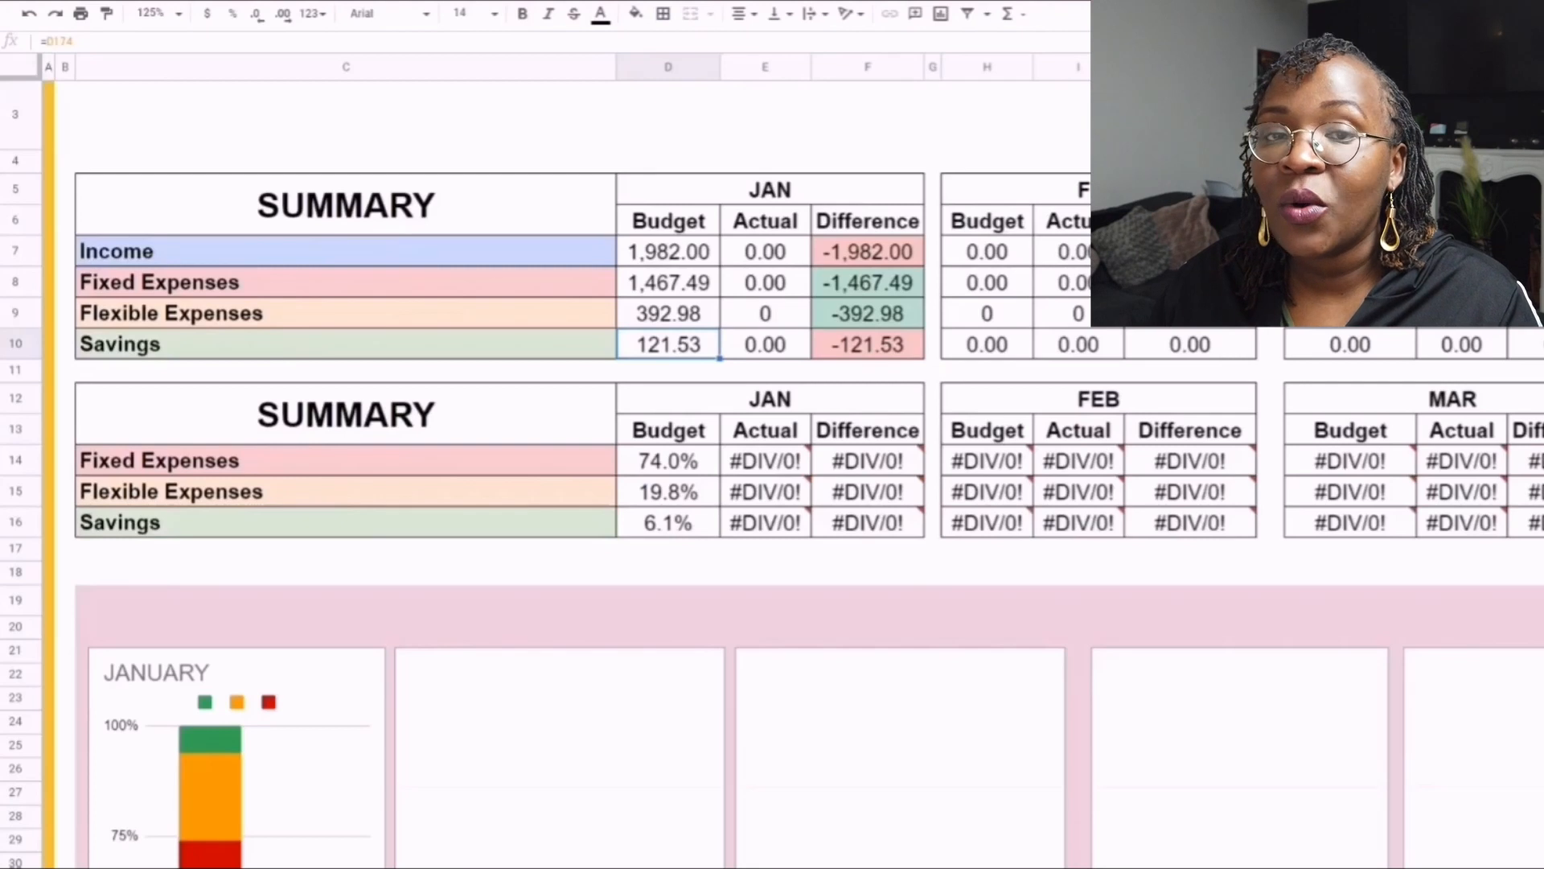
- Inspect the January budget percentages for Flexible Expenses and Savings in the second Summary table
{"action": "scroll", "coordinate": [772, 474], "scroll_direction": "down", "scroll_amount": 3}
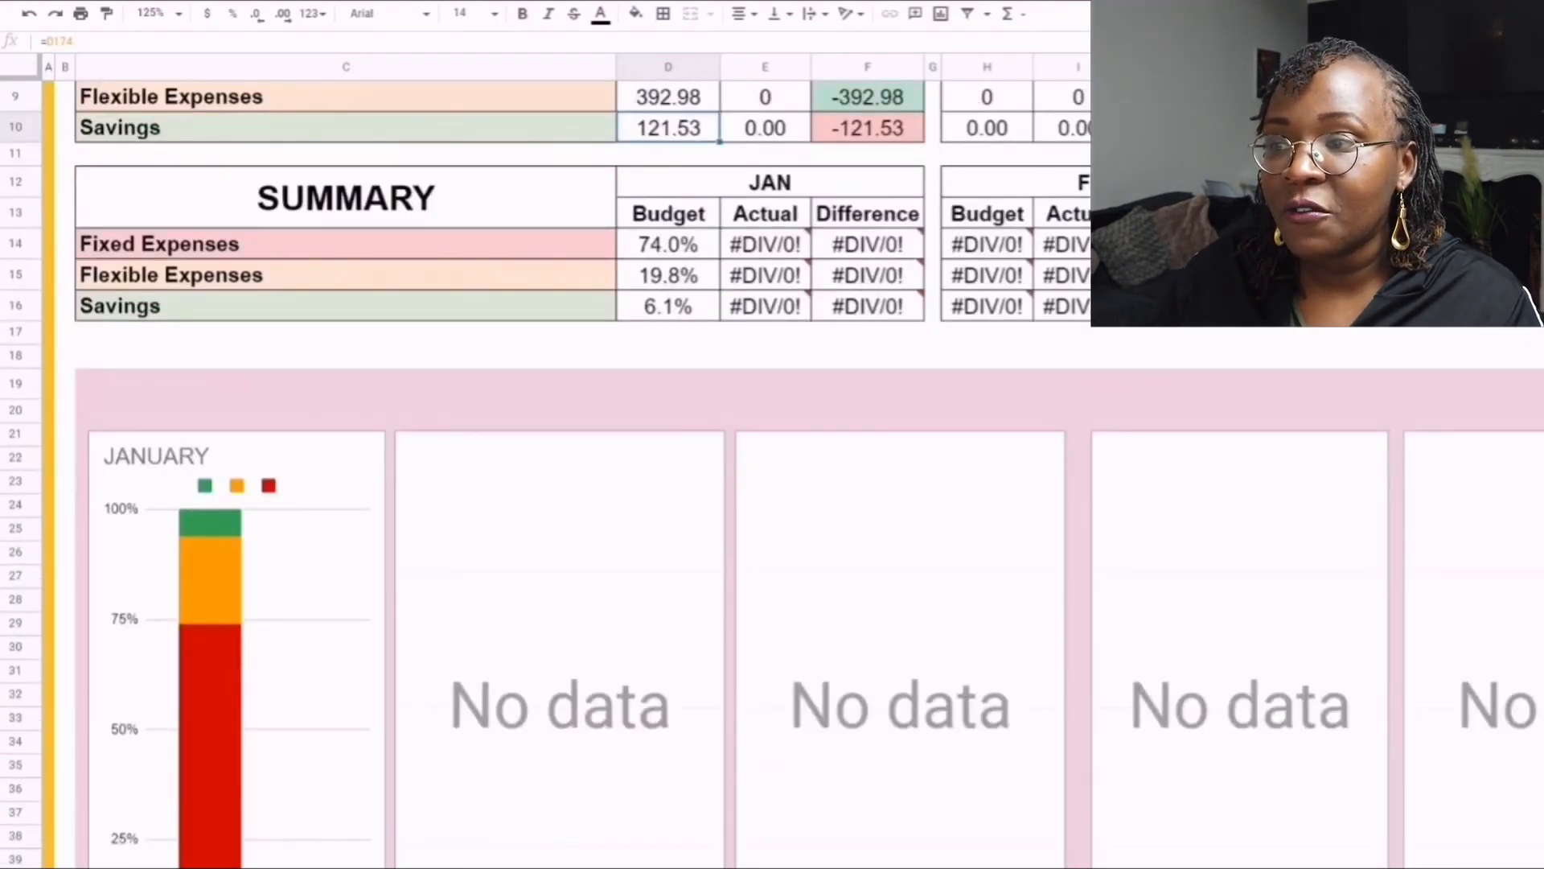
{"action": "left_click", "coordinate": [668, 275]}
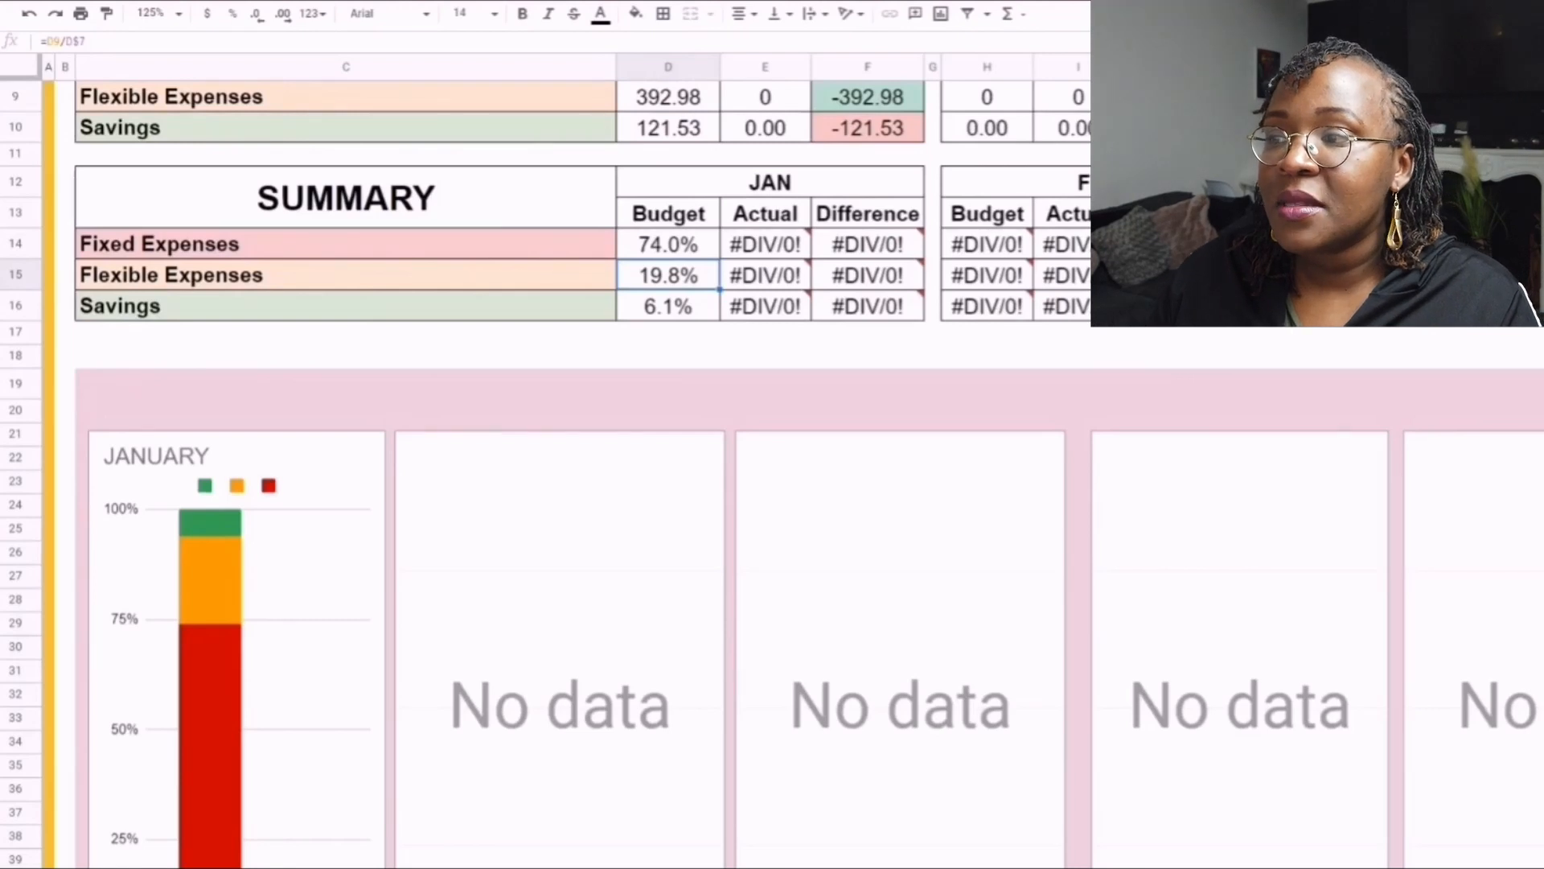
{"action": "left_click", "coordinate": [668, 306]}
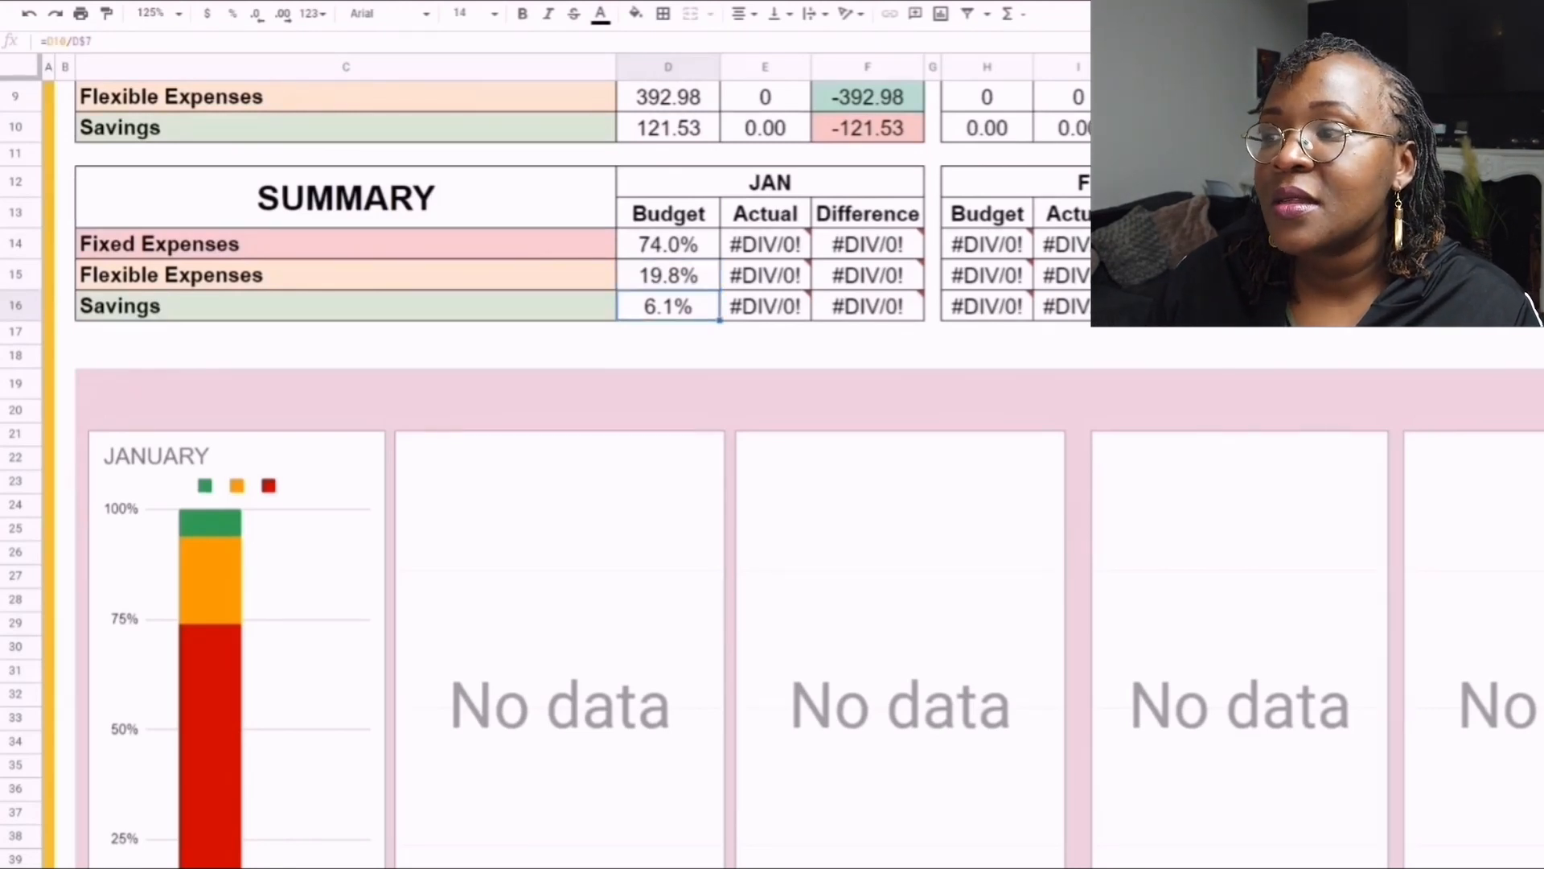
- Examine the January budget chart below the Summary tables and continue down to the Income table
{"action": "scroll", "coordinate": [773, 475], "scroll_direction": "down", "scroll_amount": 2}
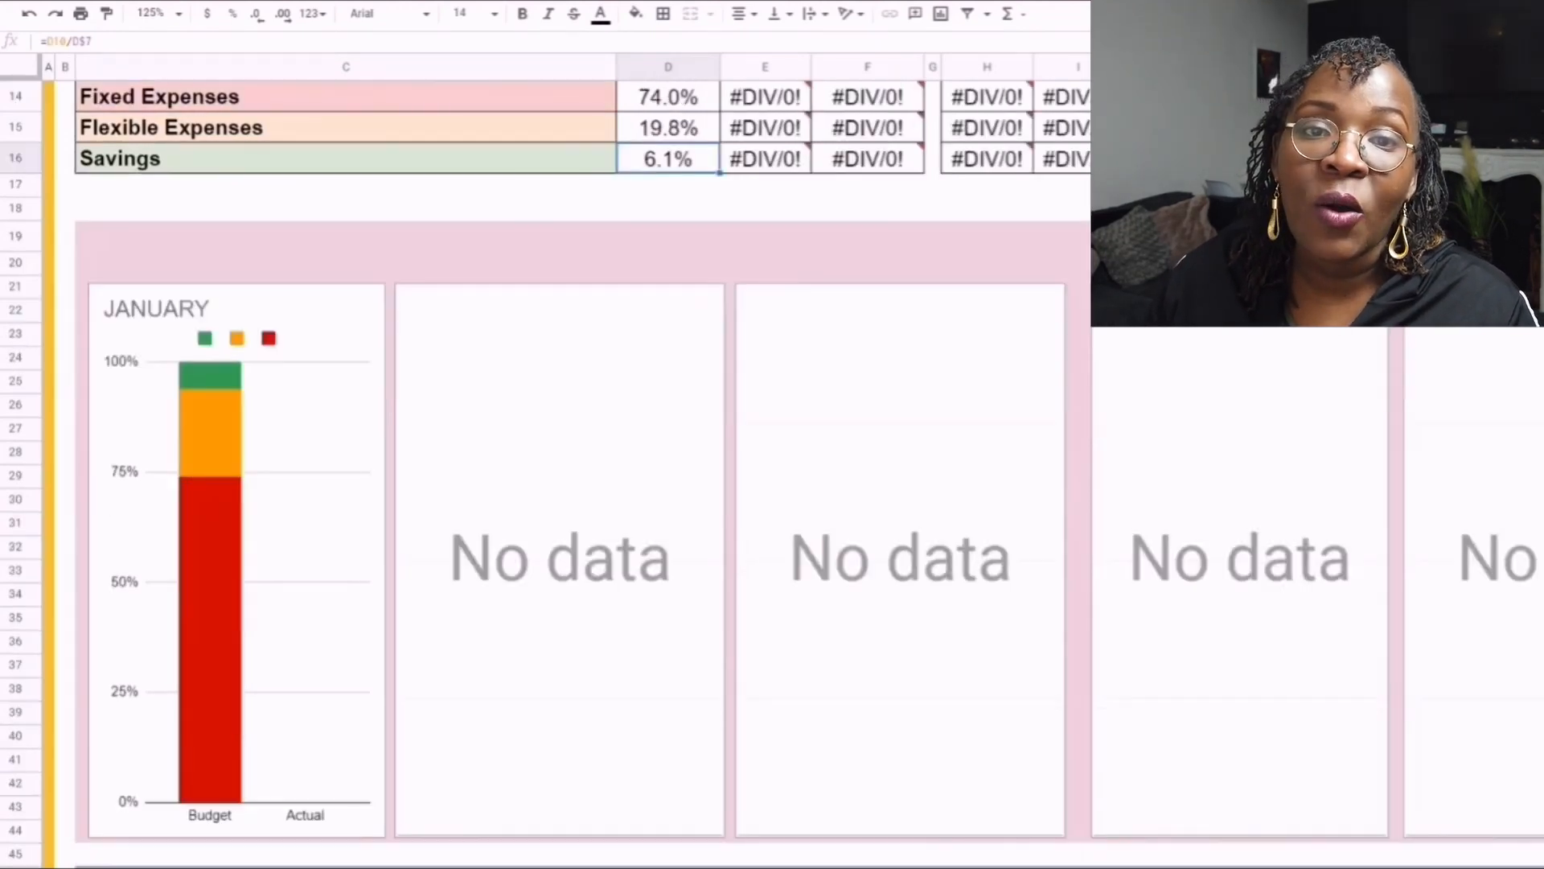
{"action": "scroll", "coordinate": [772, 475], "scroll_direction": "up", "scroll_amount": 2}
{"action": "scroll", "coordinate": [772, 474], "scroll_direction": "down", "scroll_amount": 2}
{"action": "scroll", "coordinate": [563, 483], "scroll_direction": "down", "scroll_amount": 1}
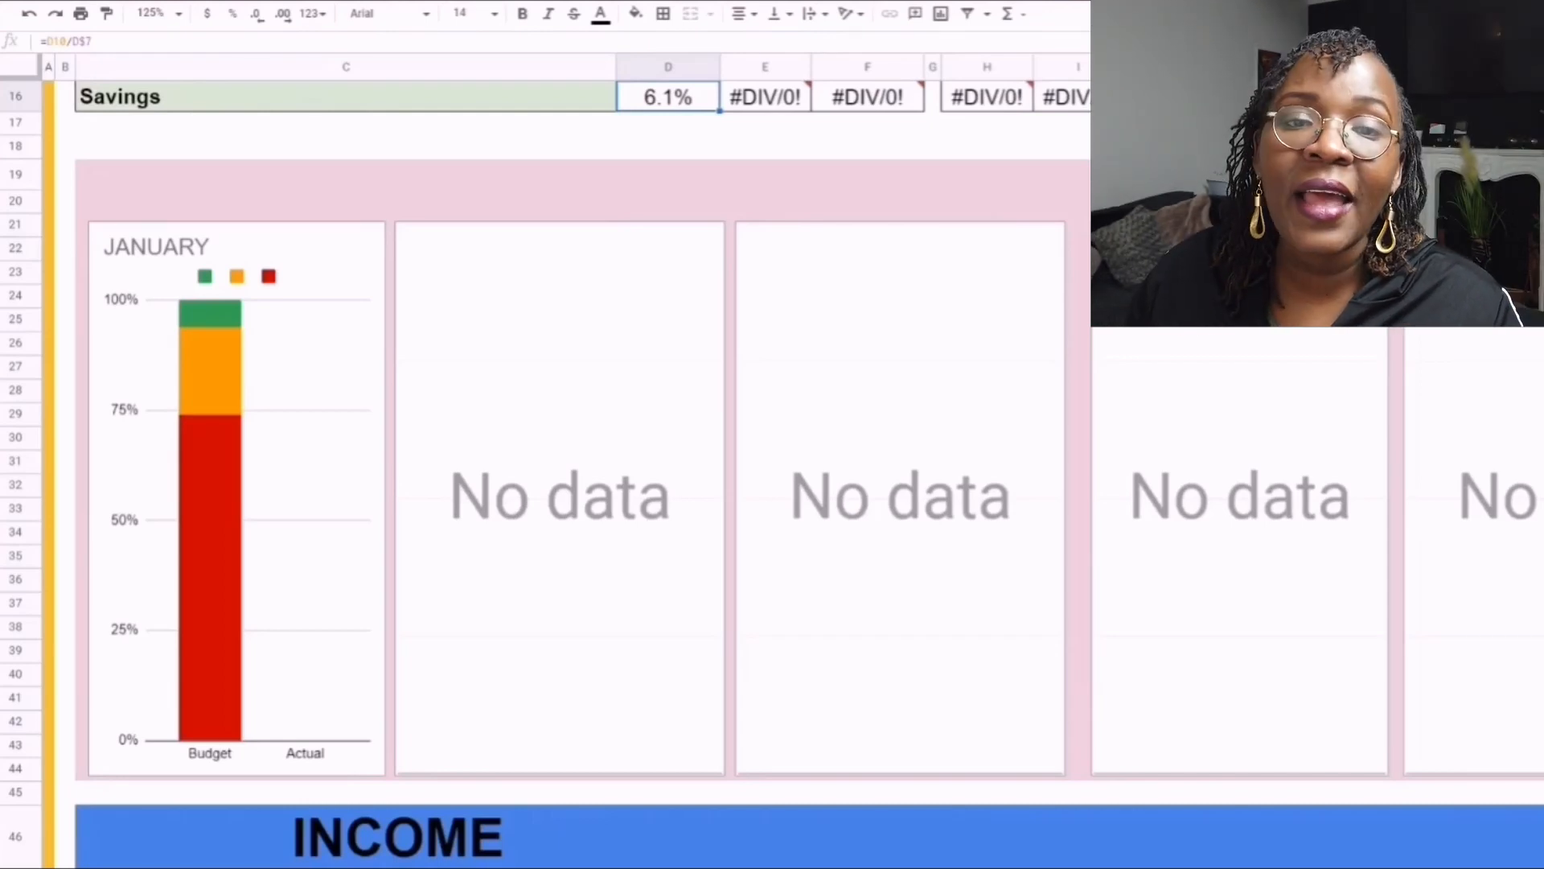
{"action": "scroll", "coordinate": [563, 474], "scroll_direction": "down", "scroll_amount": 9}
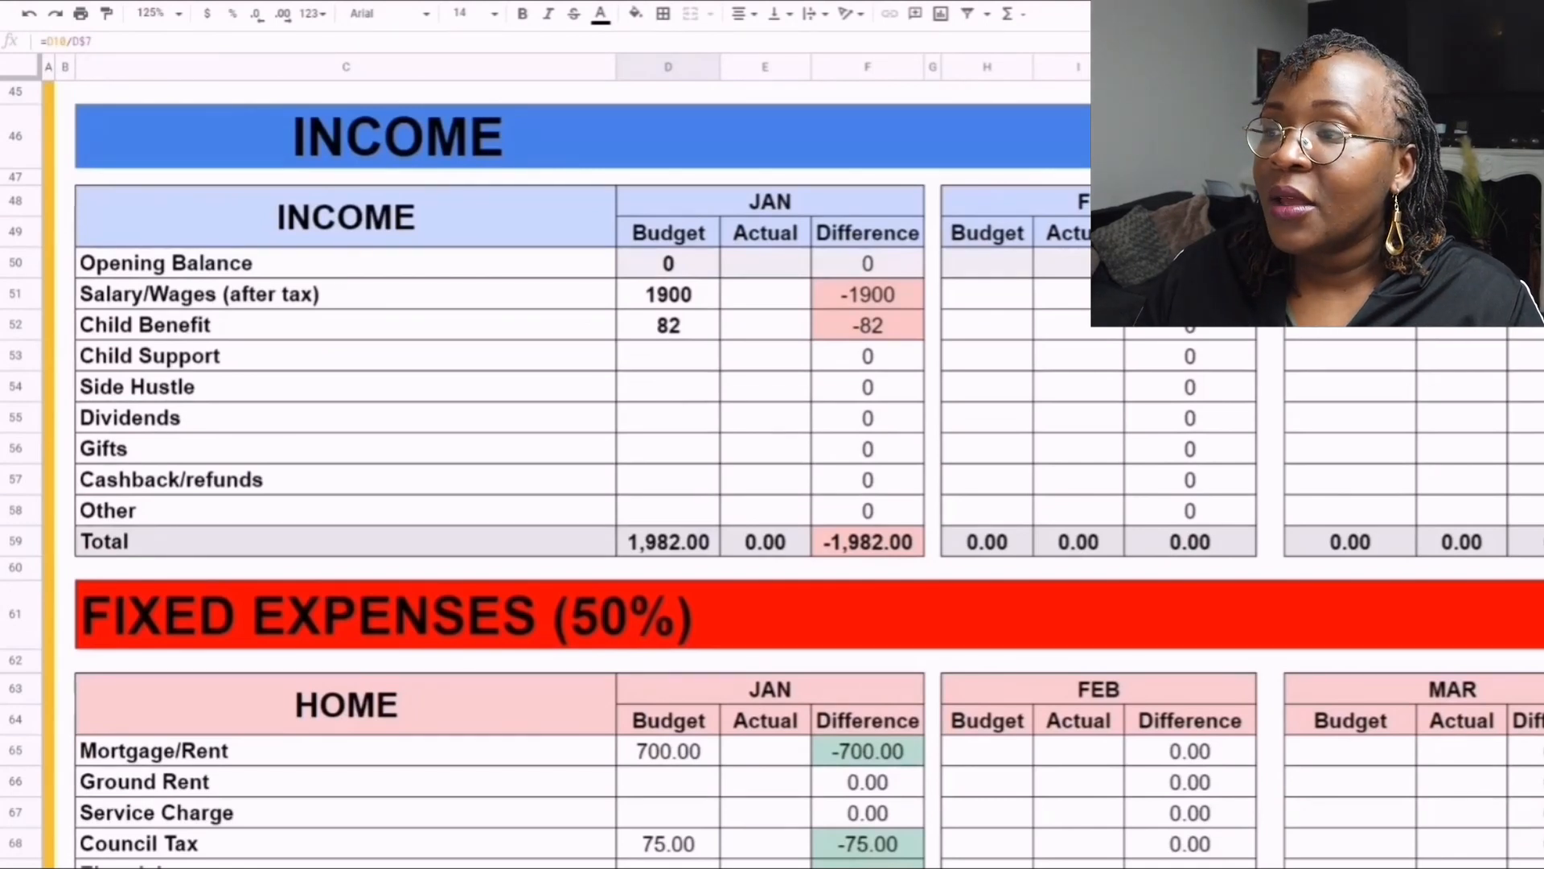
- Set the January actual Opening Balance in the Income table to -50
{"action": "left_click", "coordinate": [346, 263]}
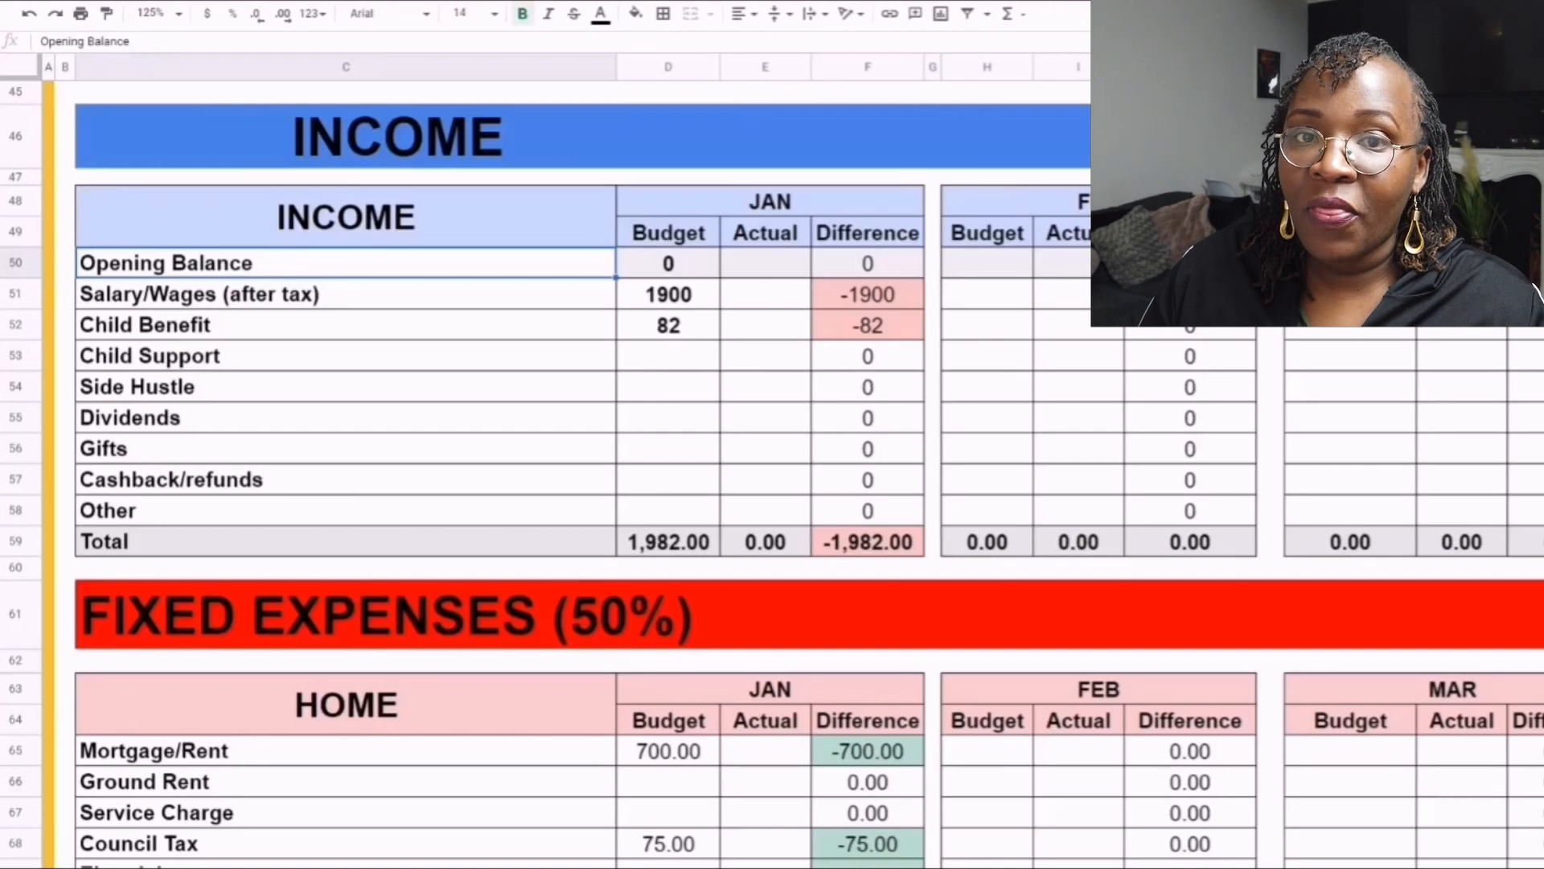
{"action": "left_click", "coordinate": [765, 263]}
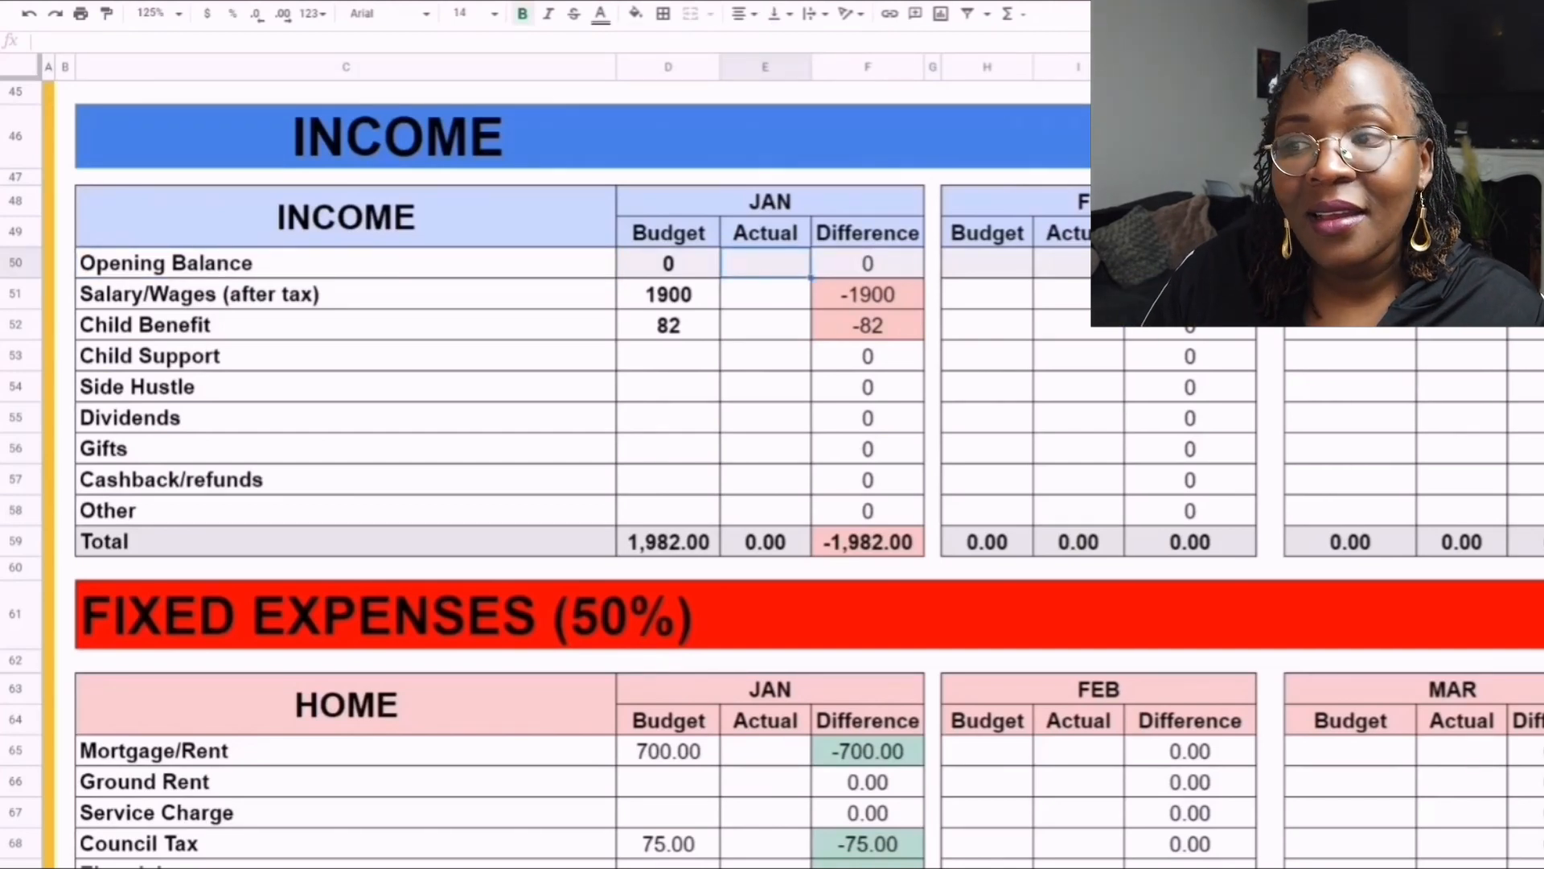
{"action": "type", "text": "-50"}
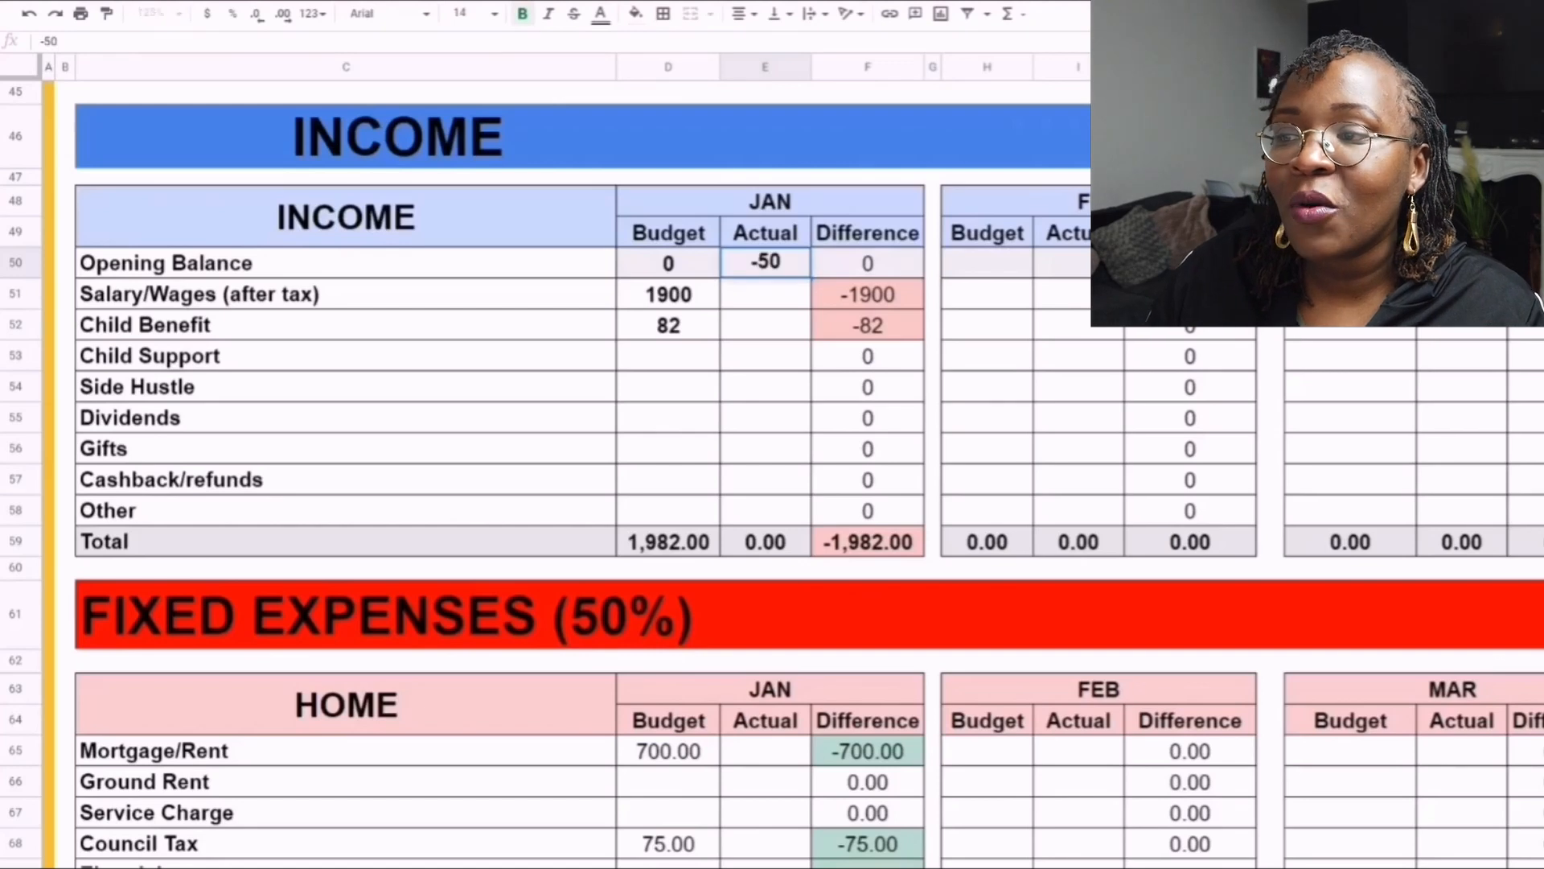
{"action": "key", "text": "Return"}
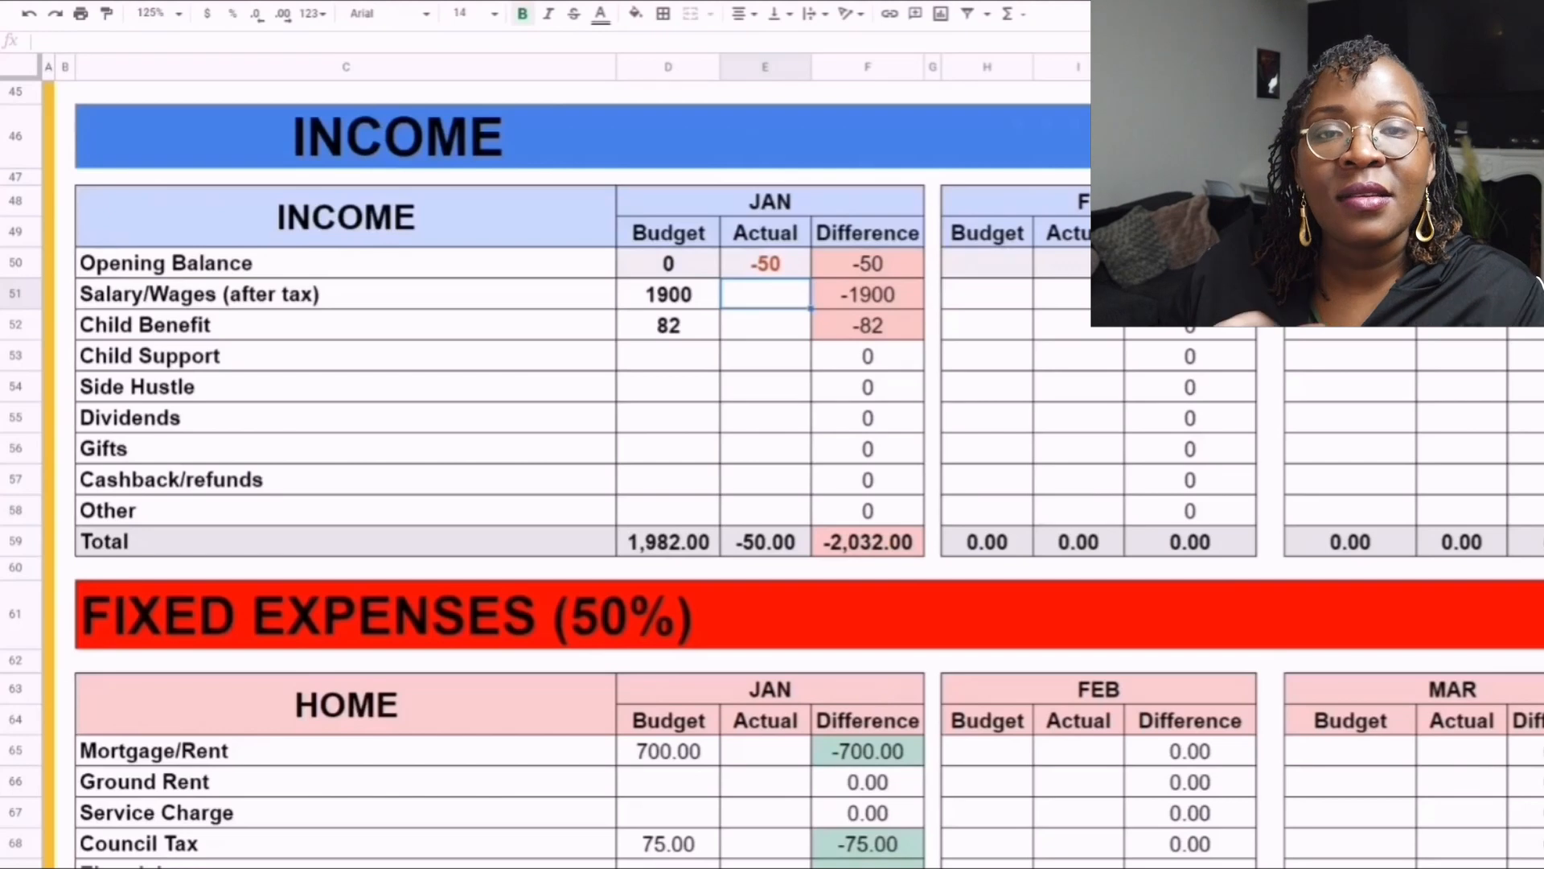
- Copy the January budget amounts for Salary/Wages (1900) and Child Benefit (82) into their Actual cells
{"action": "left_click", "coordinate": [668, 295]}
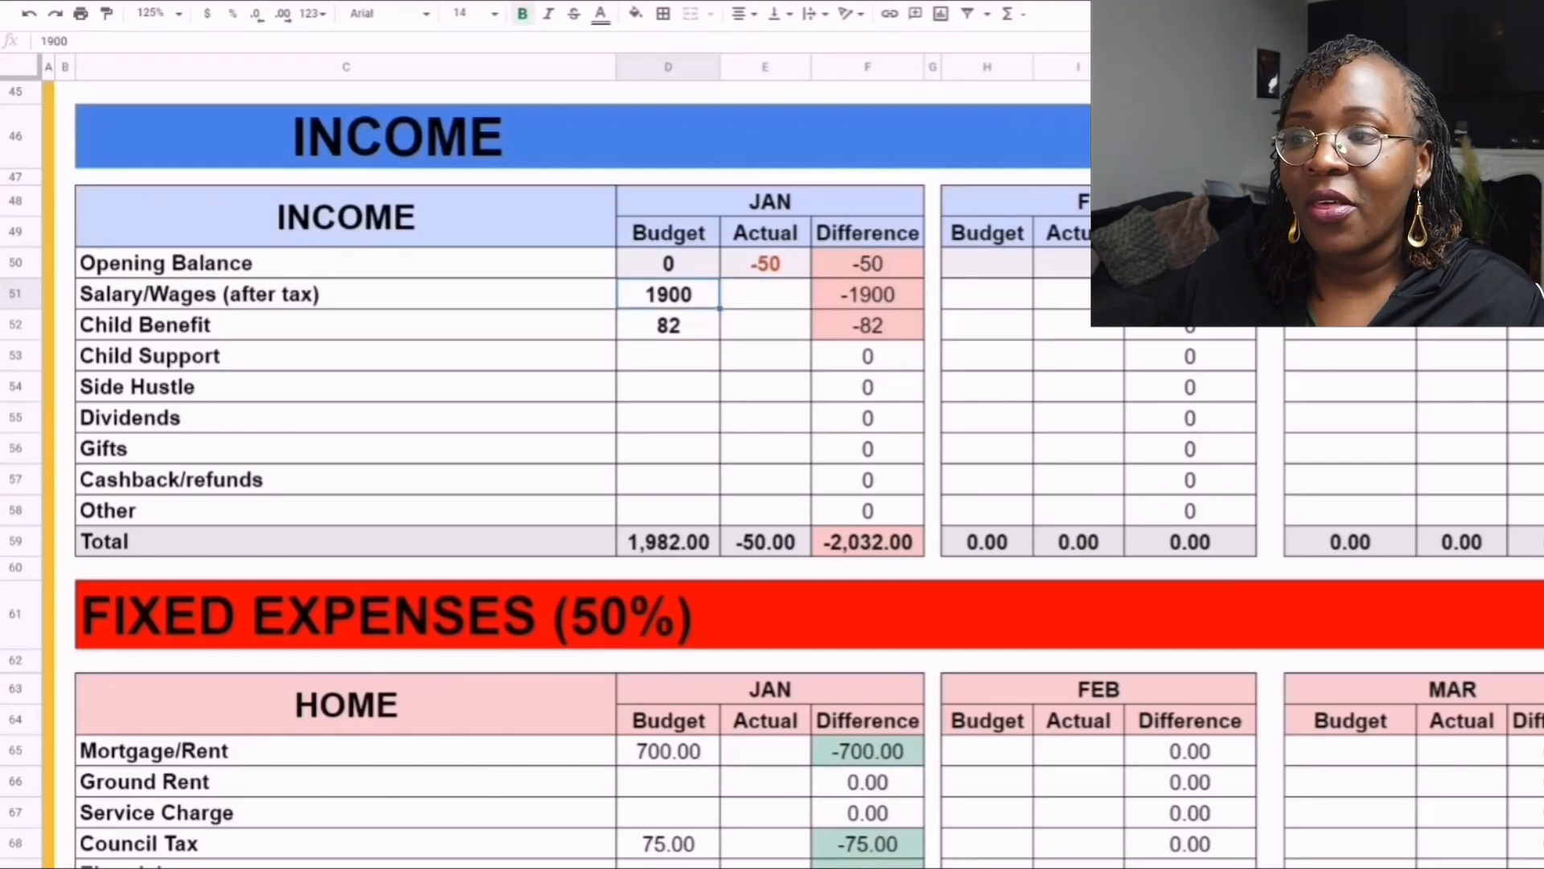
{"action": "key", "text": "ctrl+c"}
{"action": "left_click", "coordinate": [765, 295]}
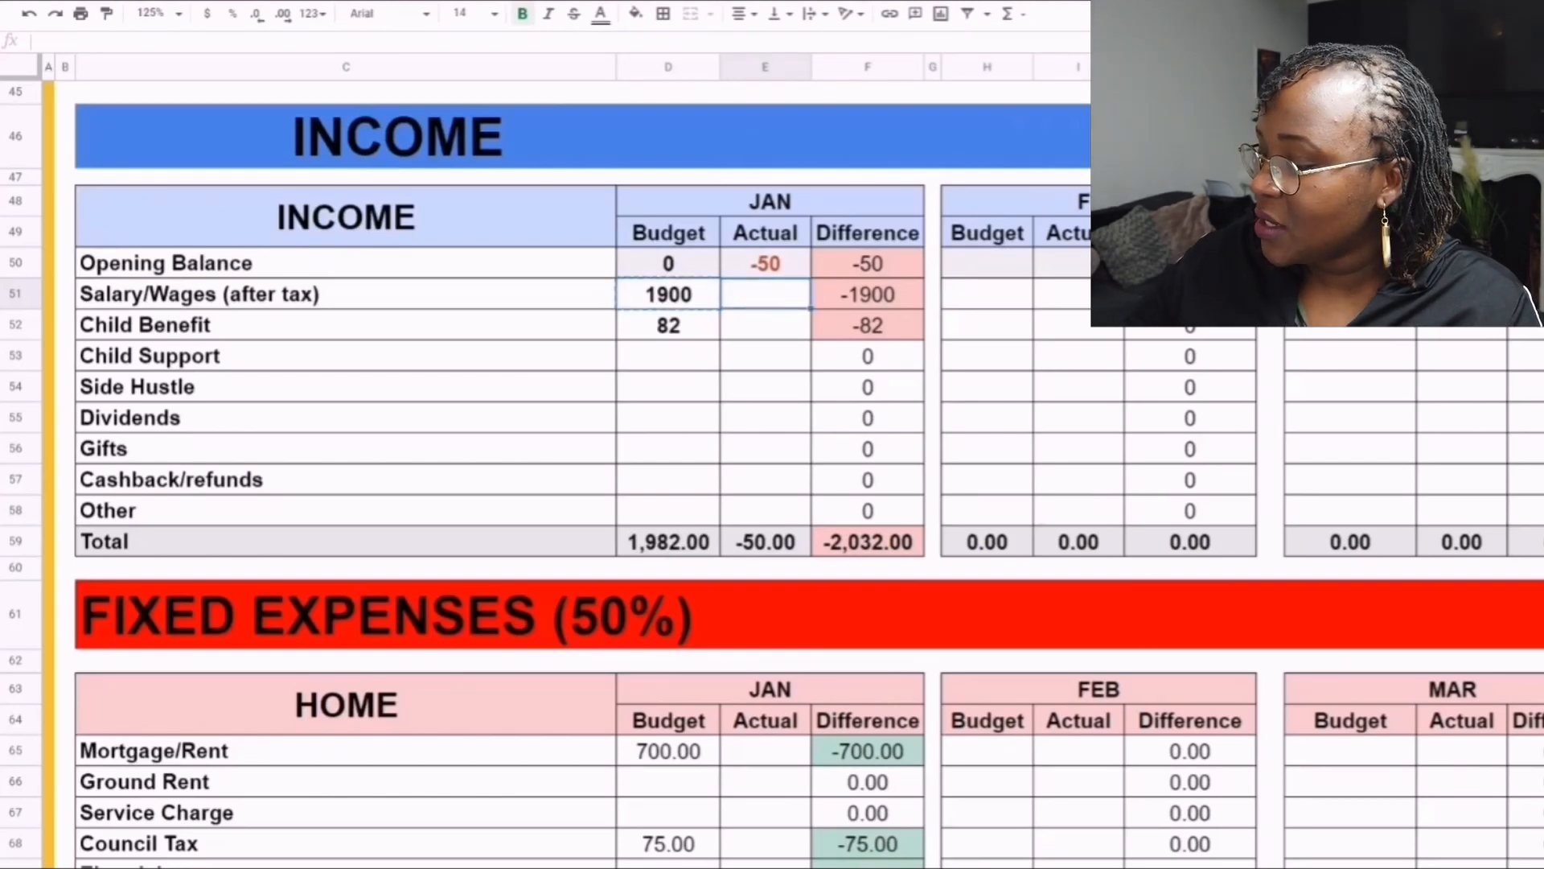
{"action": "key", "text": "ctrl+v"}
{"action": "left_click", "coordinate": [669, 325]}
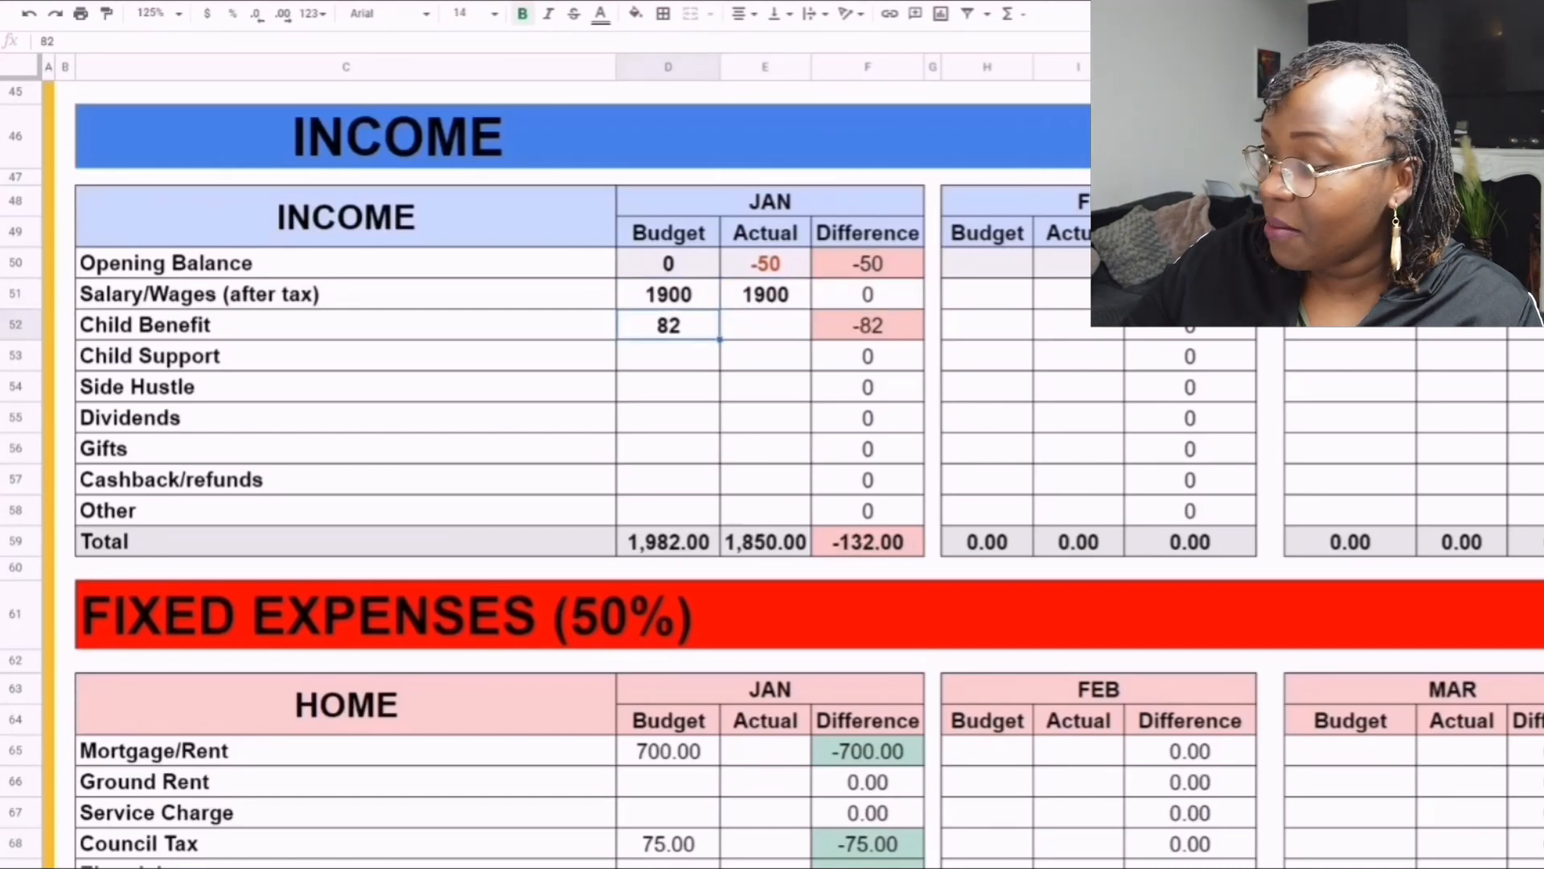
{"action": "key", "text": "ctrl+c"}
{"action": "left_click", "coordinate": [765, 325]}
{"action": "key", "text": "ctrl+v"}
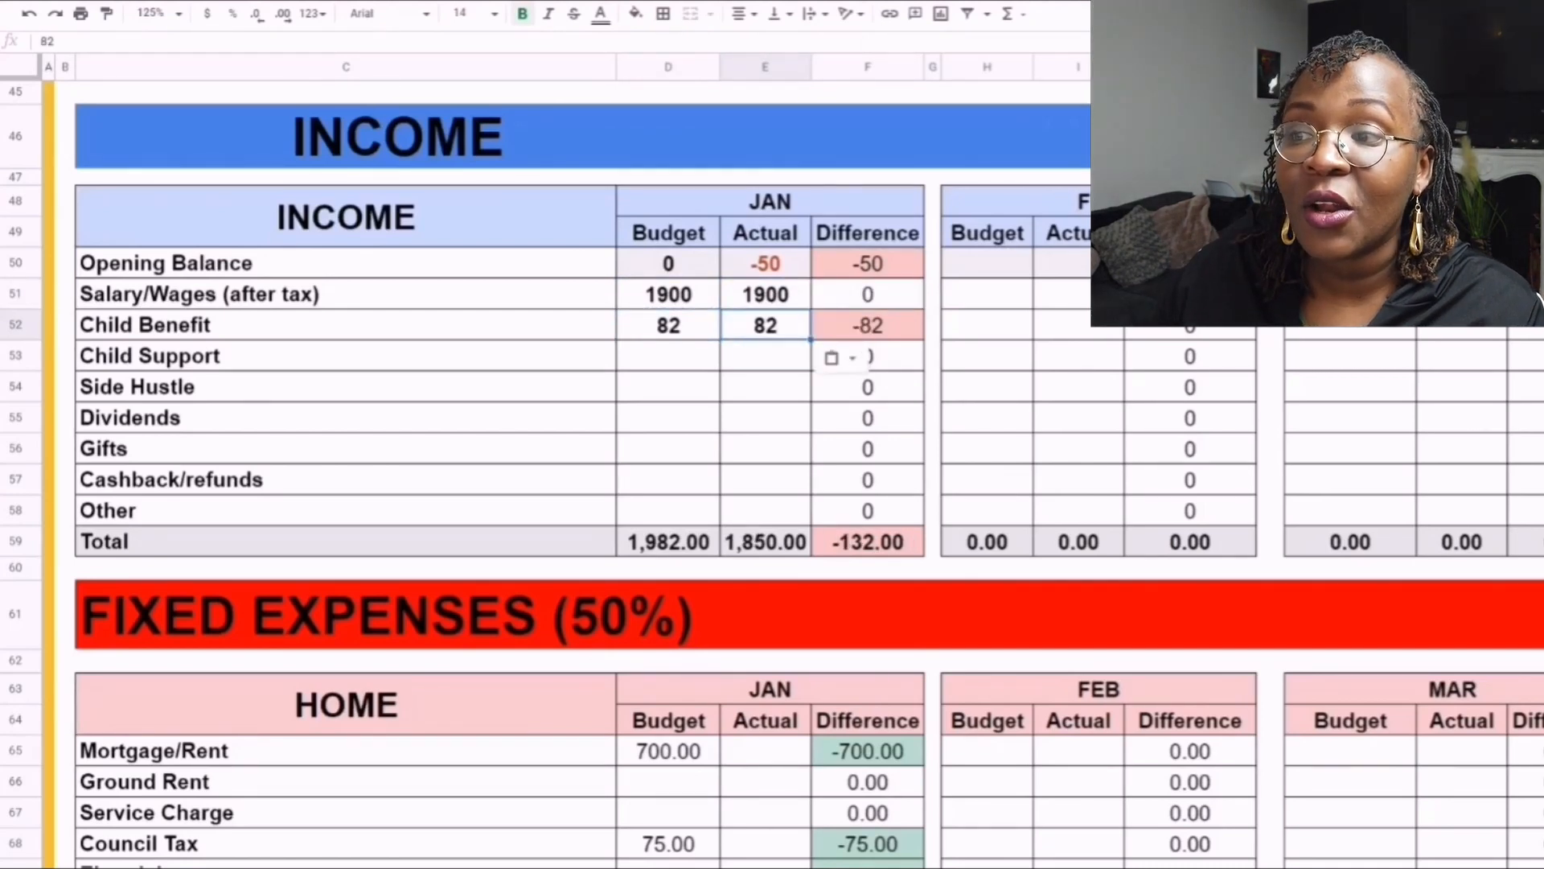
{"action": "left_click", "coordinate": [765, 387]}
{"action": "left_click", "coordinate": [765, 356]}
{"action": "left_click", "coordinate": [765, 418]}
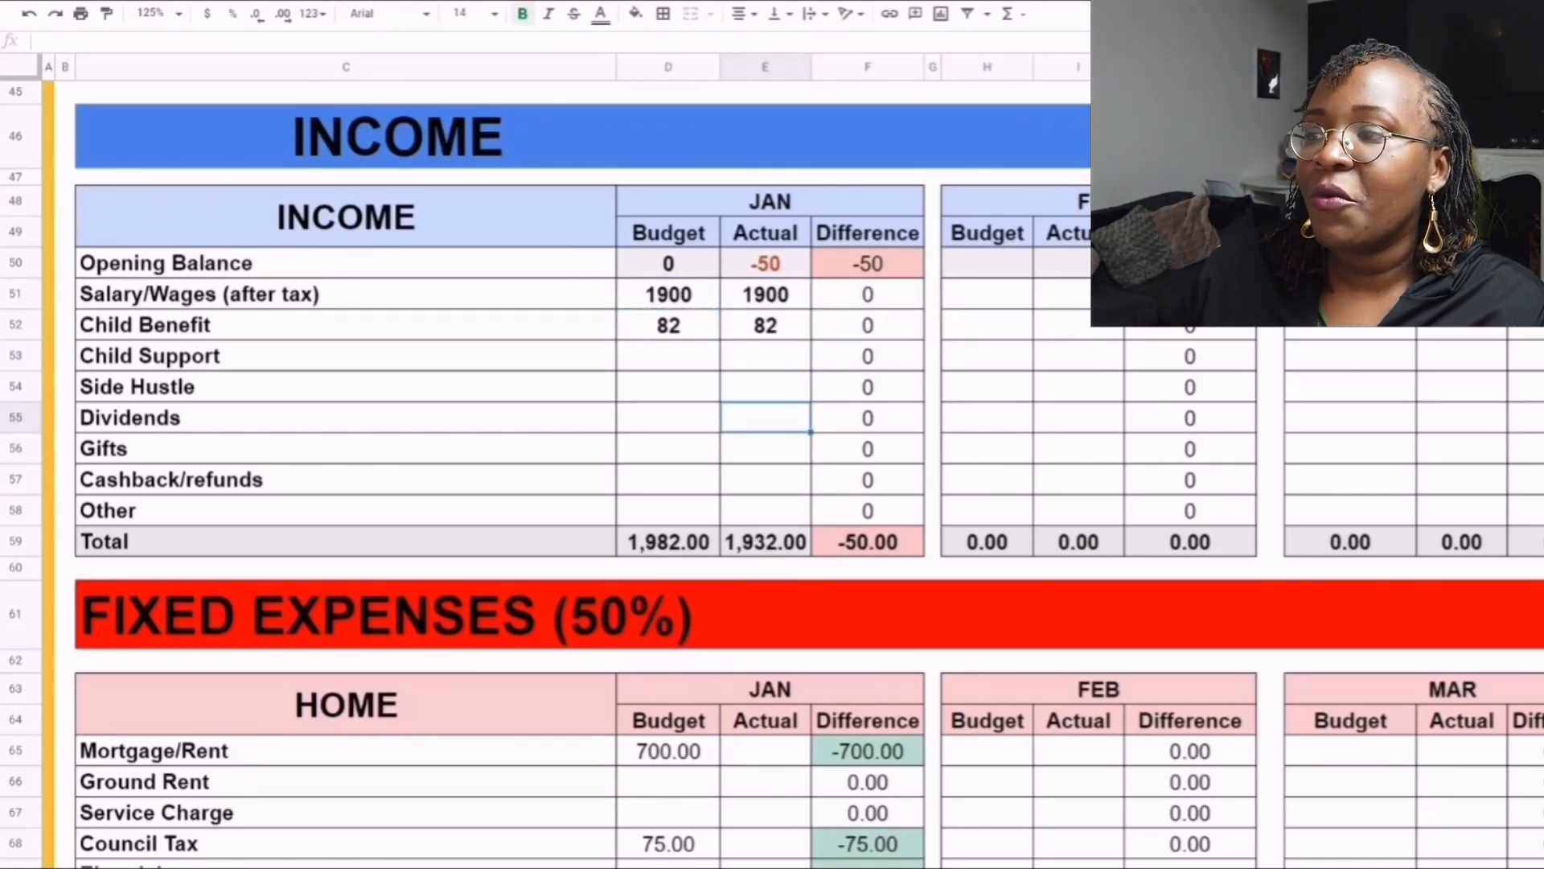
{"action": "left_click", "coordinate": [765, 449]}
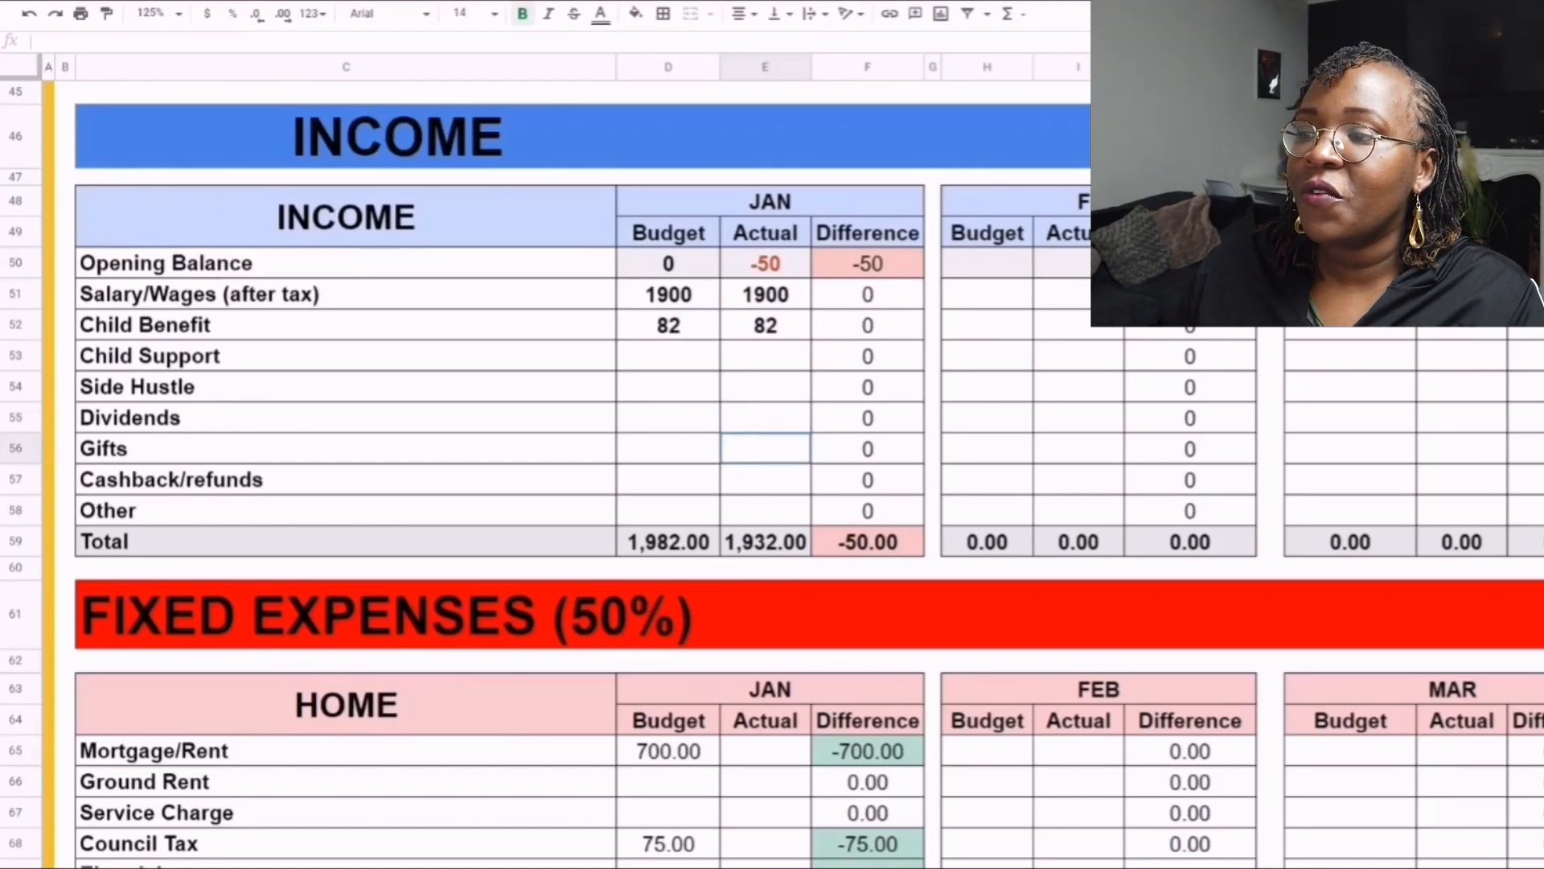
{"action": "type", "text": "1"}
{"action": "key", "text": "BackSpace"}
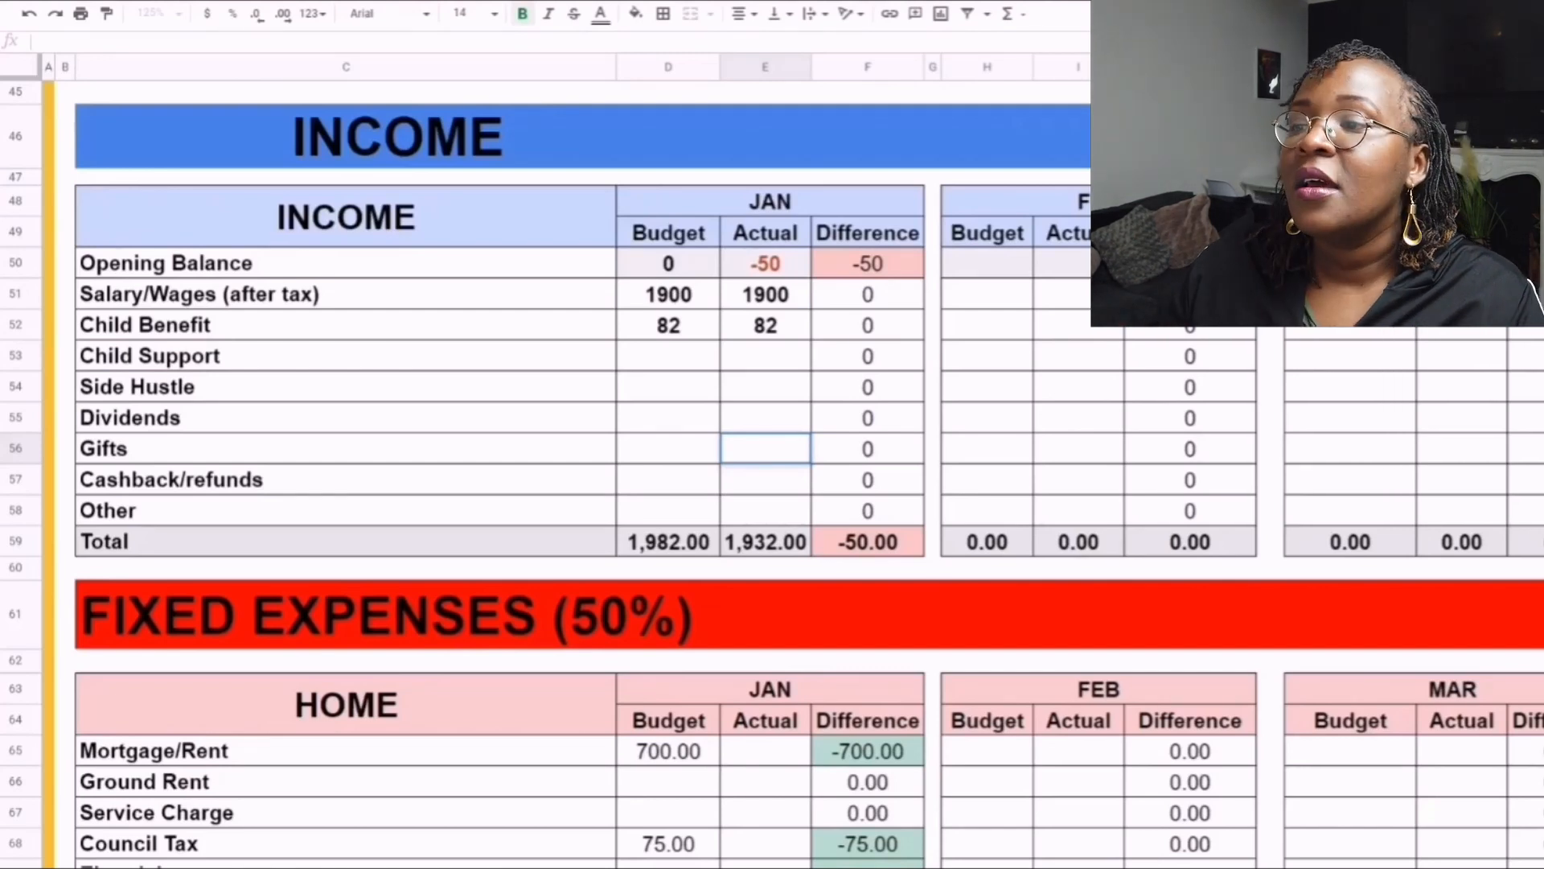
- Review the January actual Child Benefit and Opening Balance, plus the Income table's Total row and its difference
{"action": "left_click", "coordinate": [764, 325]}
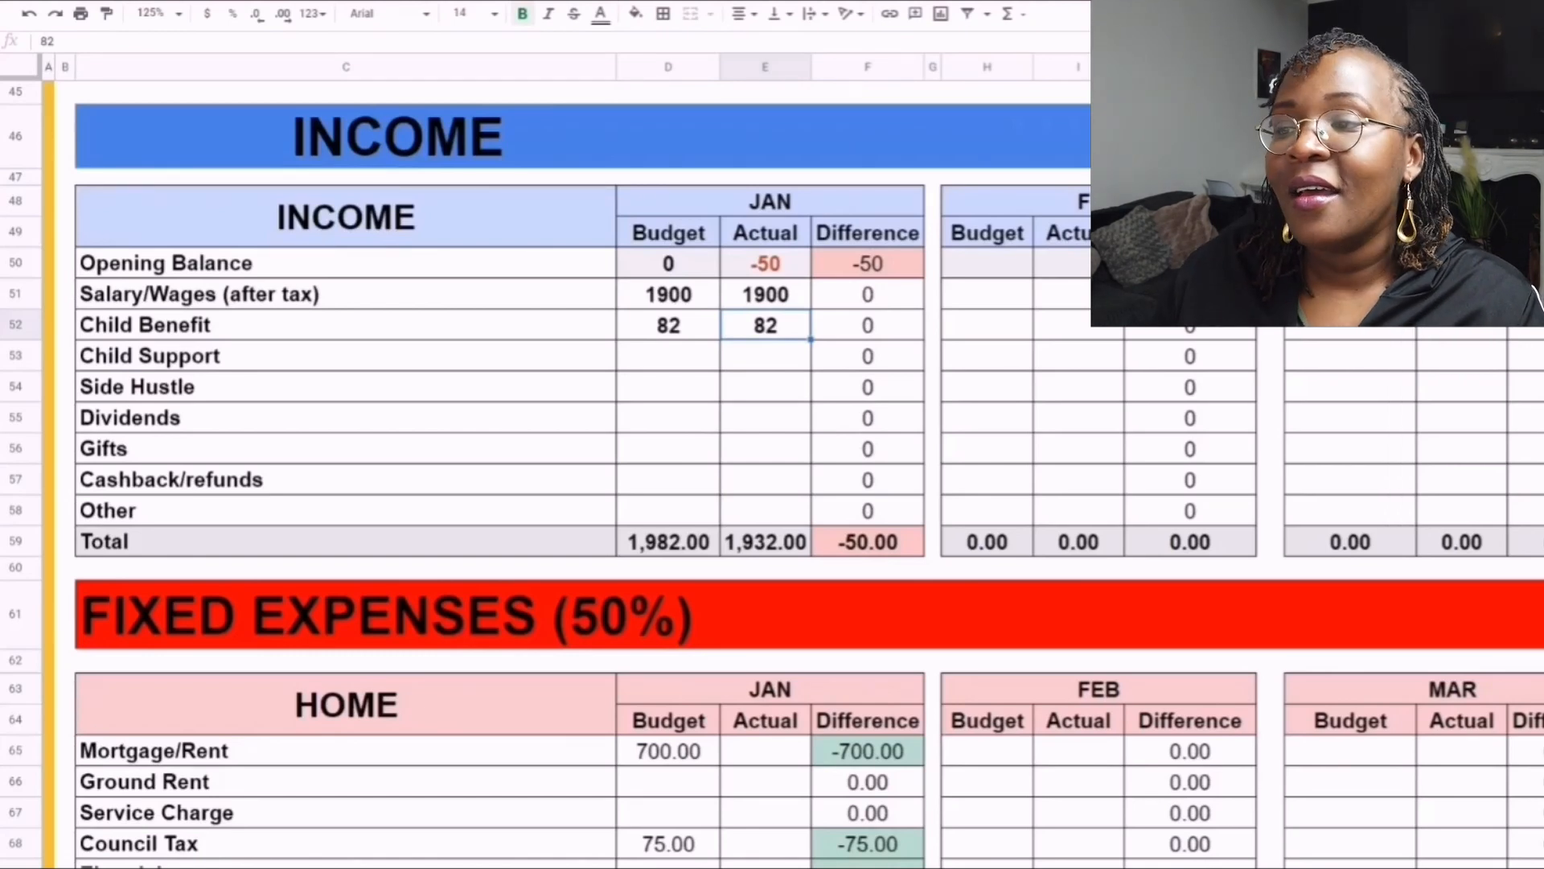
{"action": "left_click", "coordinate": [765, 263]}
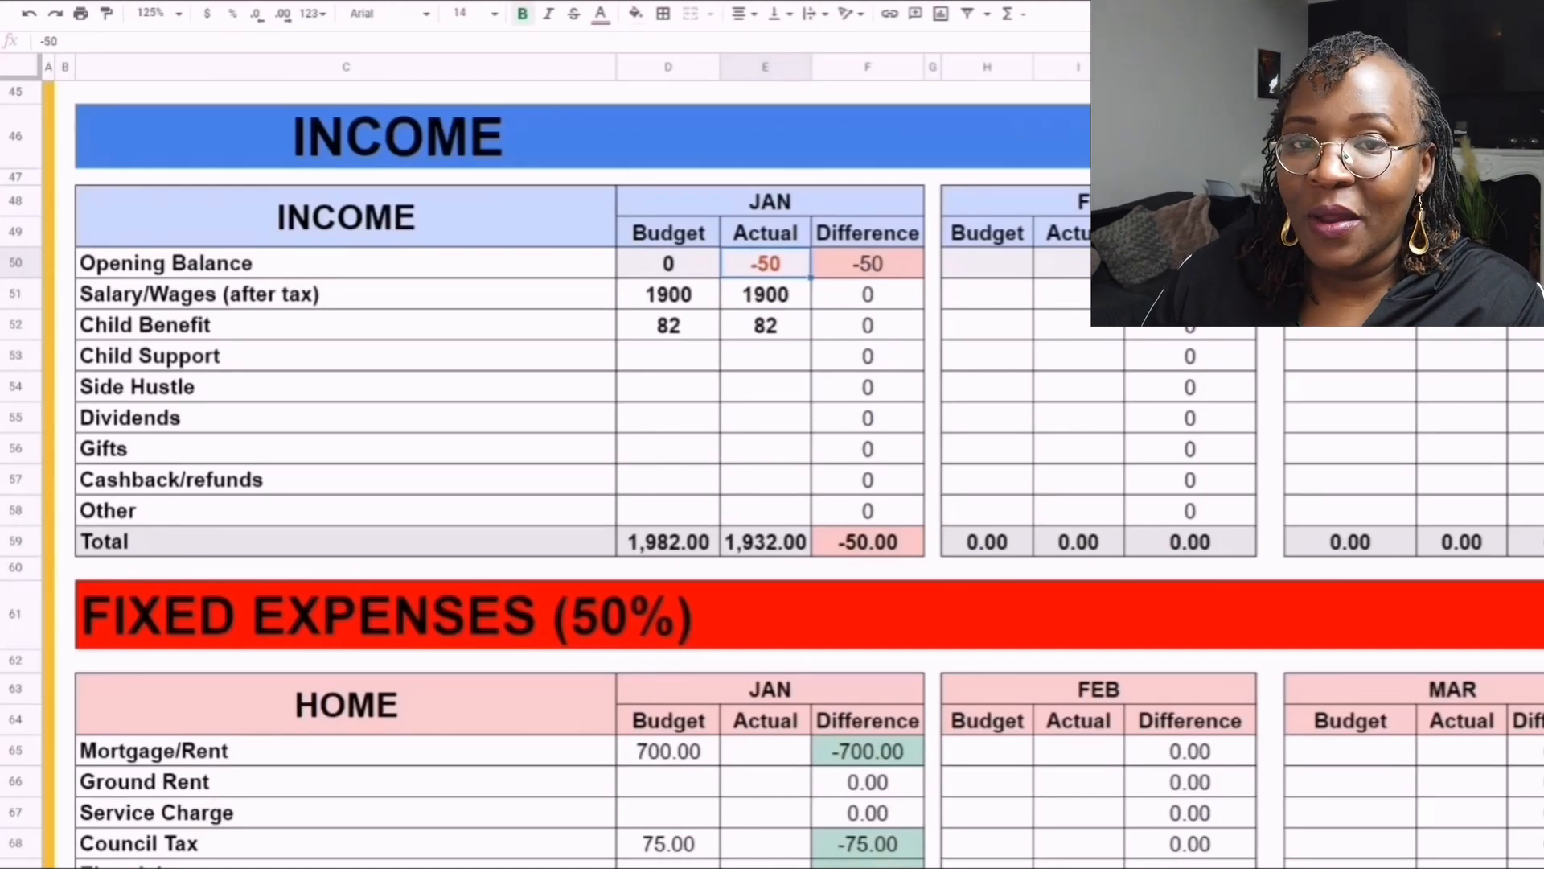
{"action": "left_click_drag", "start_coordinate": [346, 542], "coordinate": [868, 542]}
{"action": "left_click", "coordinate": [868, 542]}
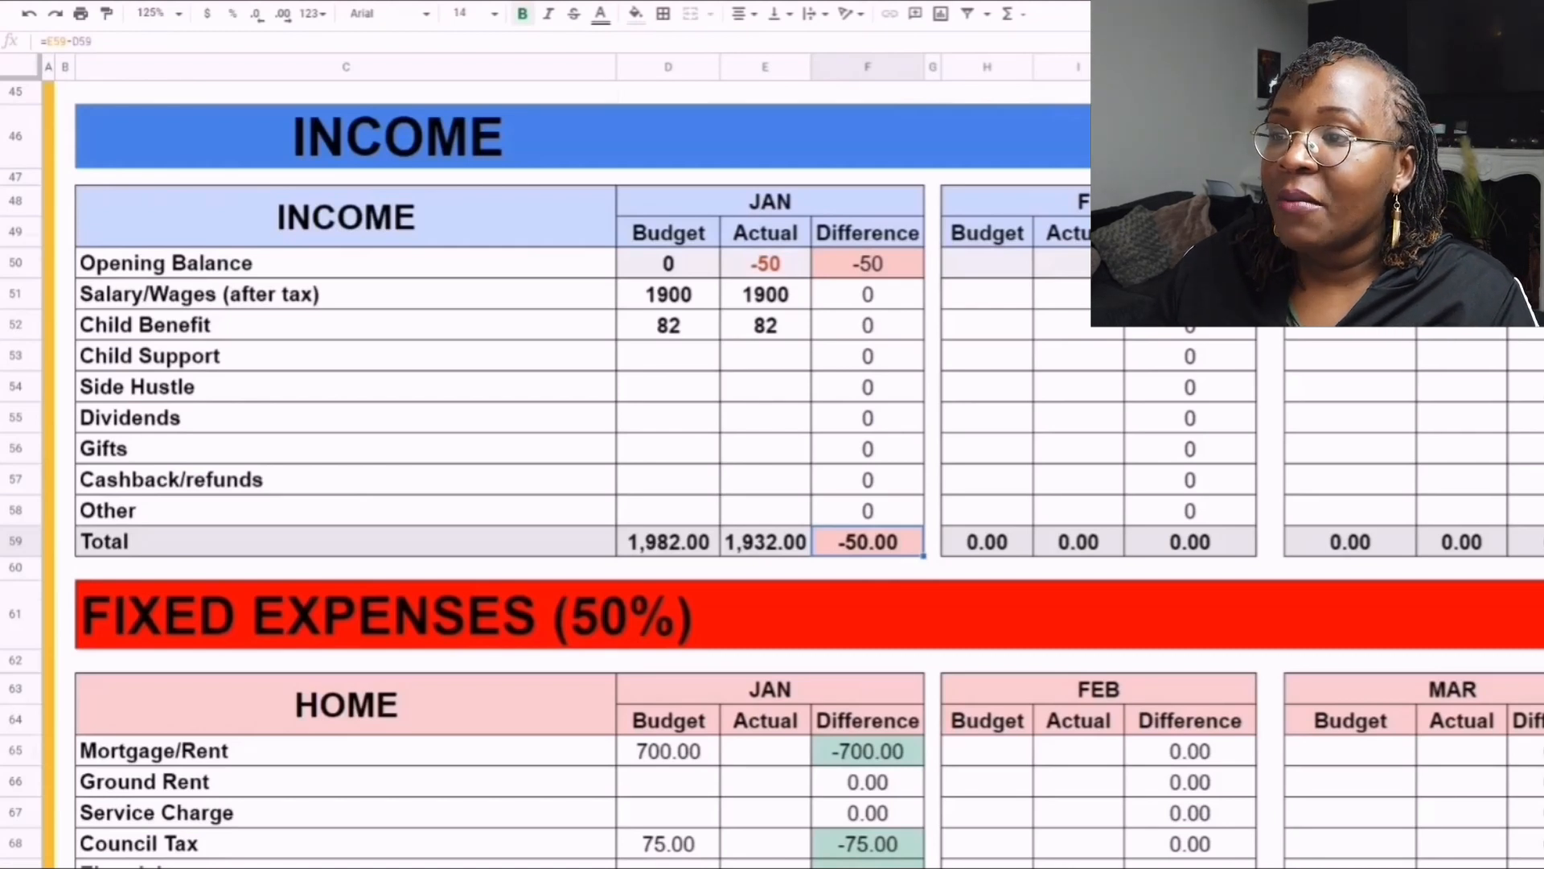
- Copy the January Home budget amounts from Mortgage/Rent through Home Insurance into the Actual column
{"action": "scroll", "coordinate": [563, 482], "scroll_direction": "down", "scroll_amount": 5}
{"action": "scroll", "coordinate": [563, 483], "scroll_direction": "up", "scroll_amount": 1}
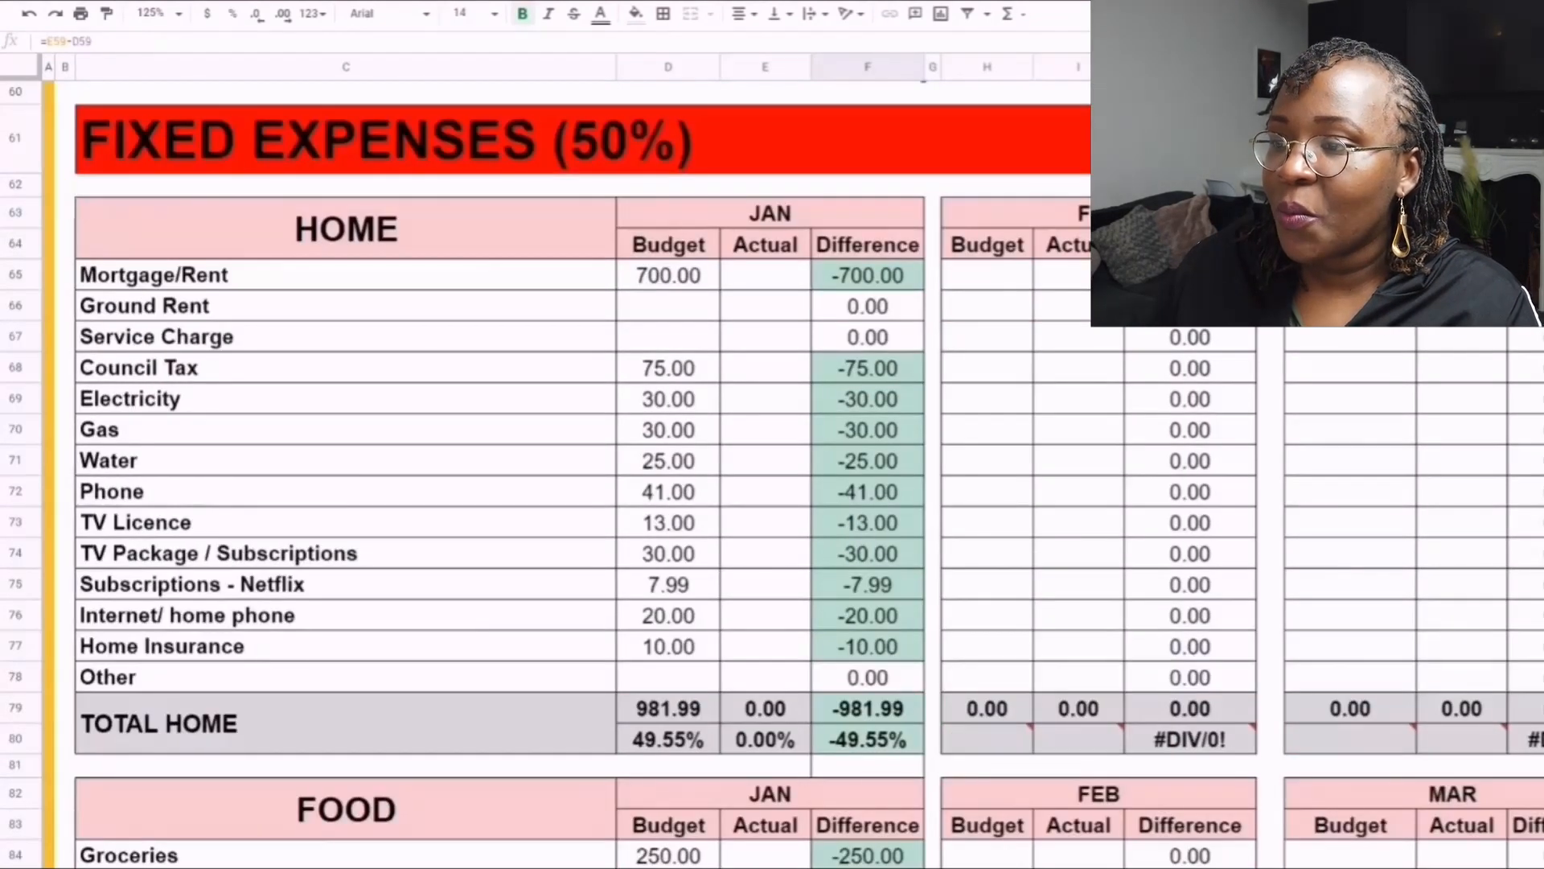
{"action": "scroll", "coordinate": [563, 483], "scroll_direction": "down", "scroll_amount": 1}
{"action": "left_click", "coordinate": [669, 183]}
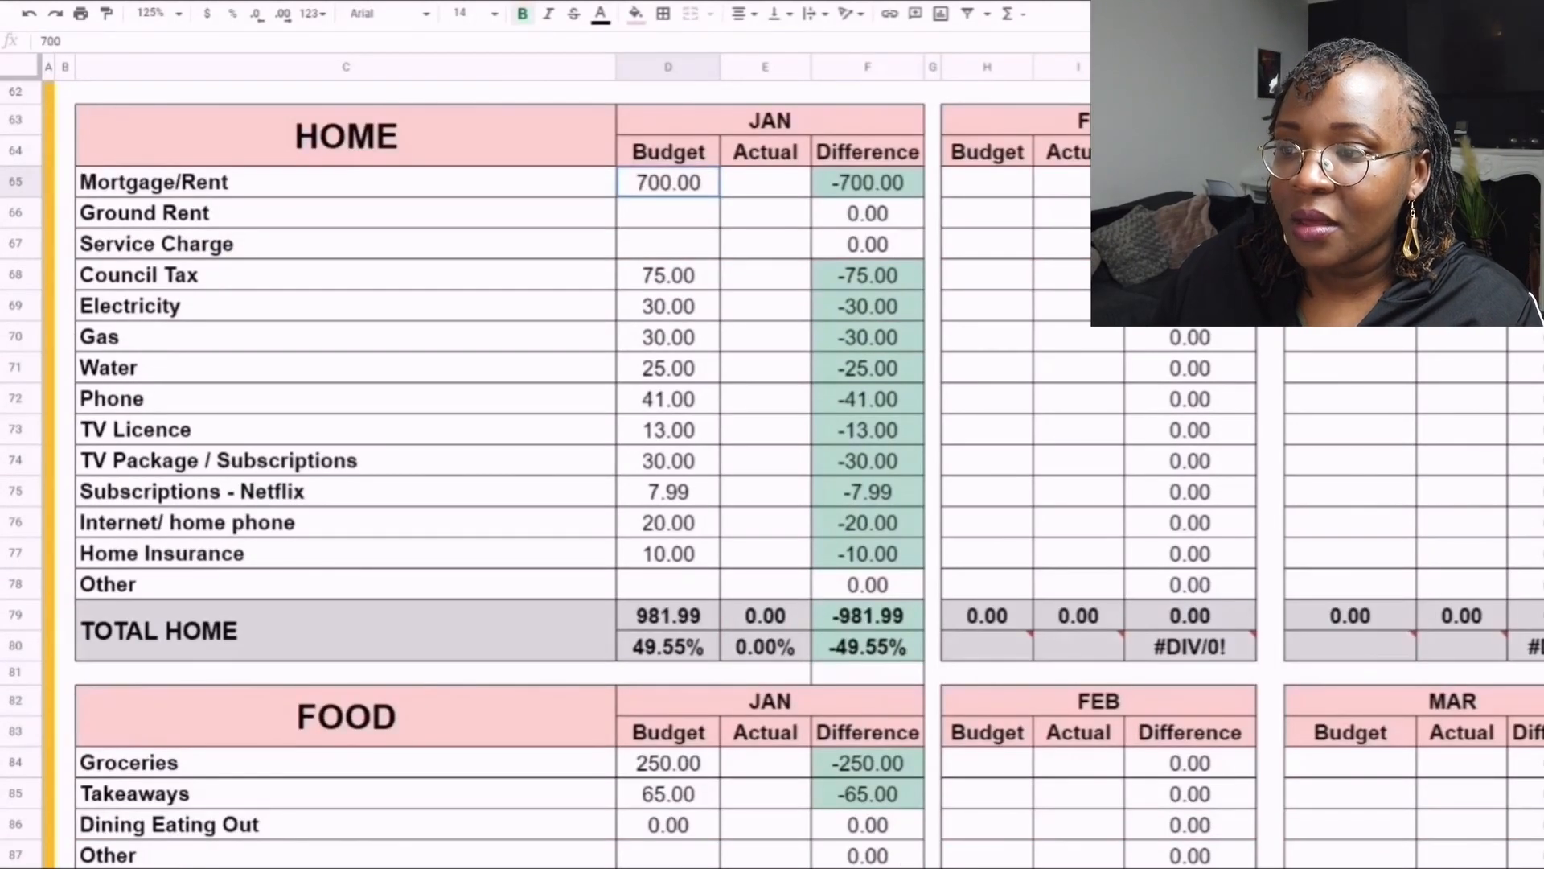
{"action": "left_click_drag", "start_coordinate": [669, 182], "coordinate": [668, 553]}
{"action": "key", "text": "ctrl+c"}
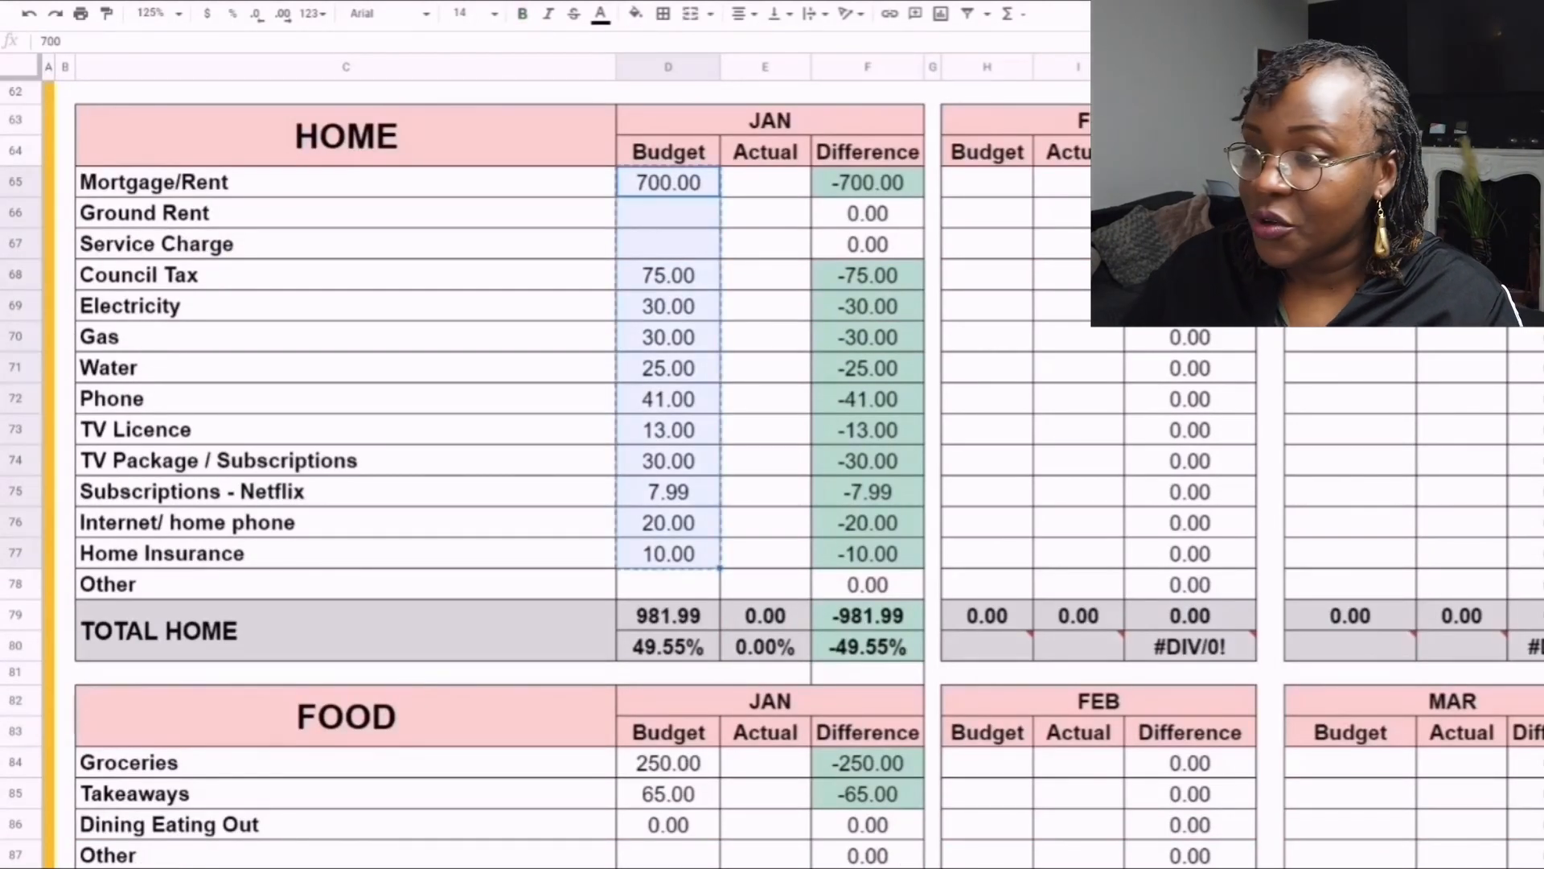
{"action": "left_click", "coordinate": [765, 183]}
{"action": "key", "text": "ctrl+v"}
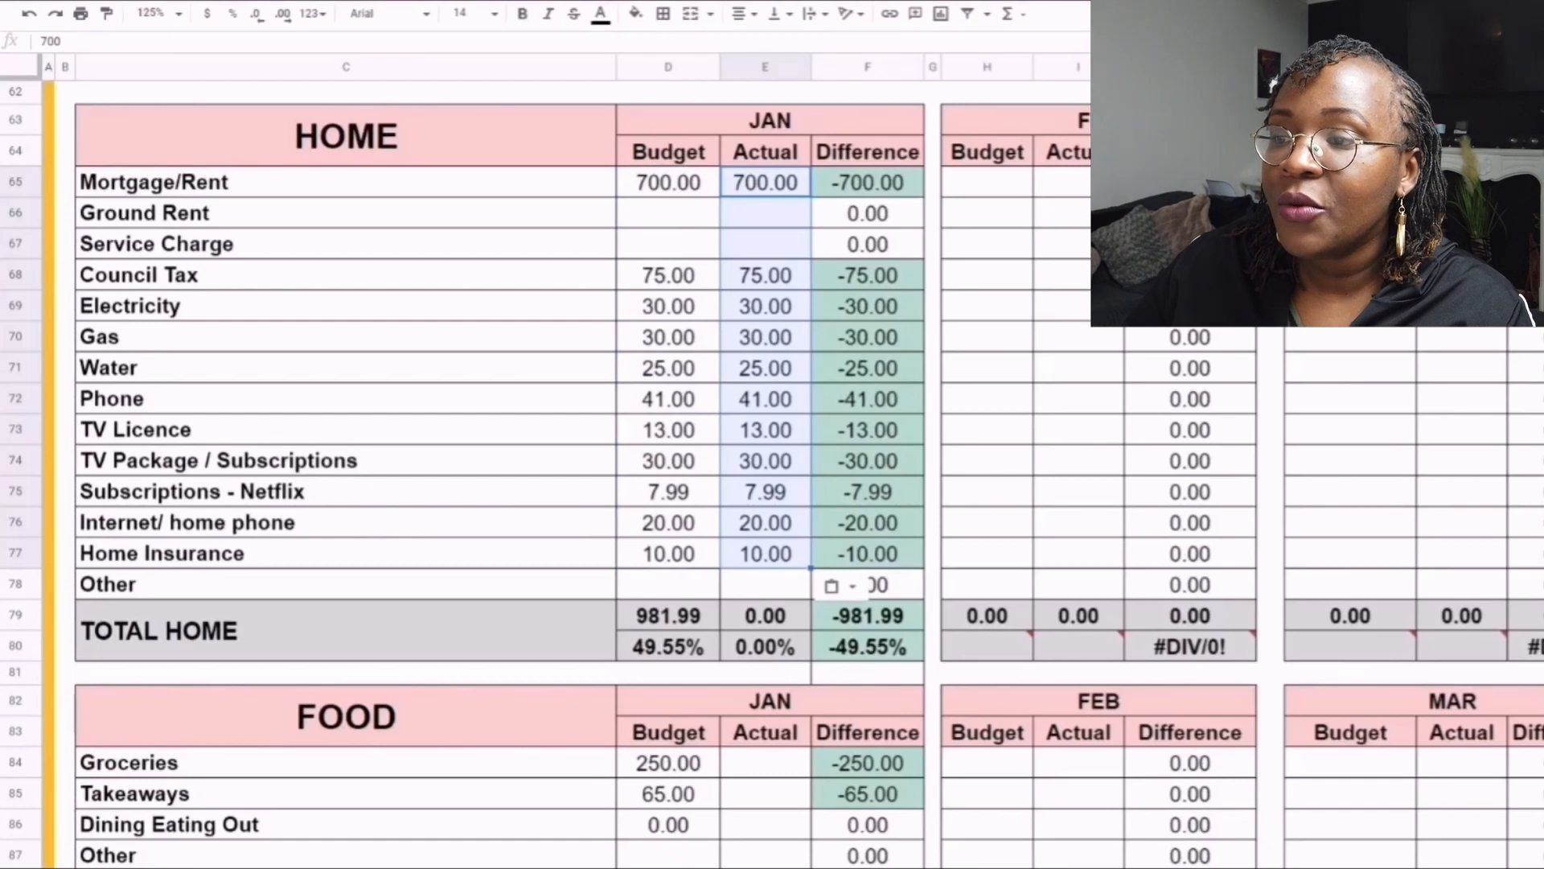
- Compare the January budget, actual and difference figures for Phone and Mortgage/Rent in the Home table
{"action": "left_click", "coordinate": [765, 276]}
{"action": "left_click", "coordinate": [668, 398]}
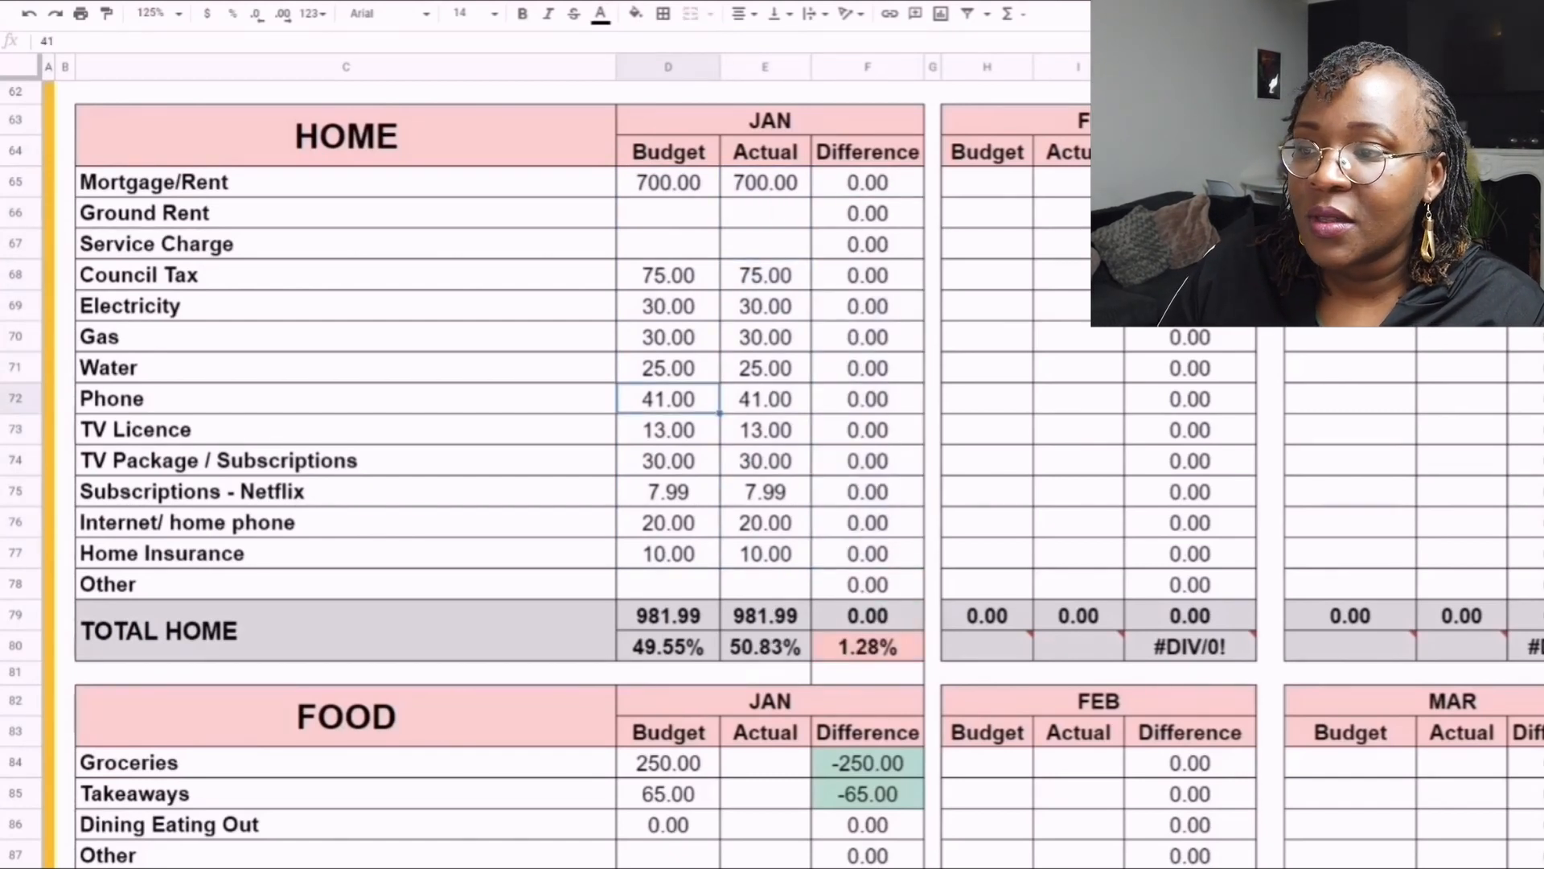
{"action": "left_click", "coordinate": [765, 399]}
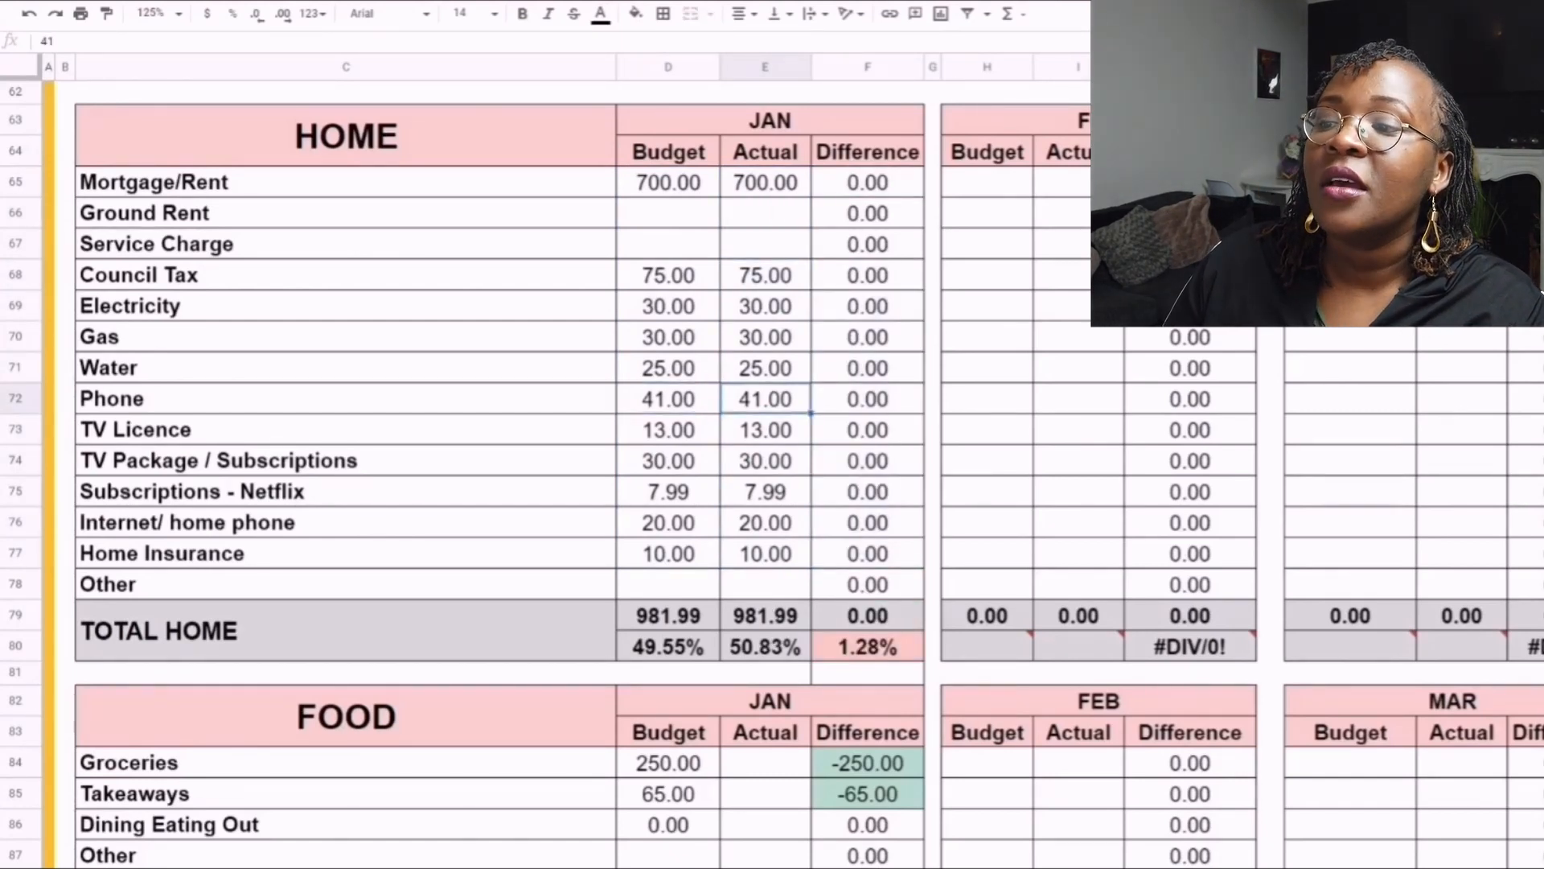
{"action": "left_click", "coordinate": [868, 183]}
{"action": "left_click", "coordinate": [765, 182]}
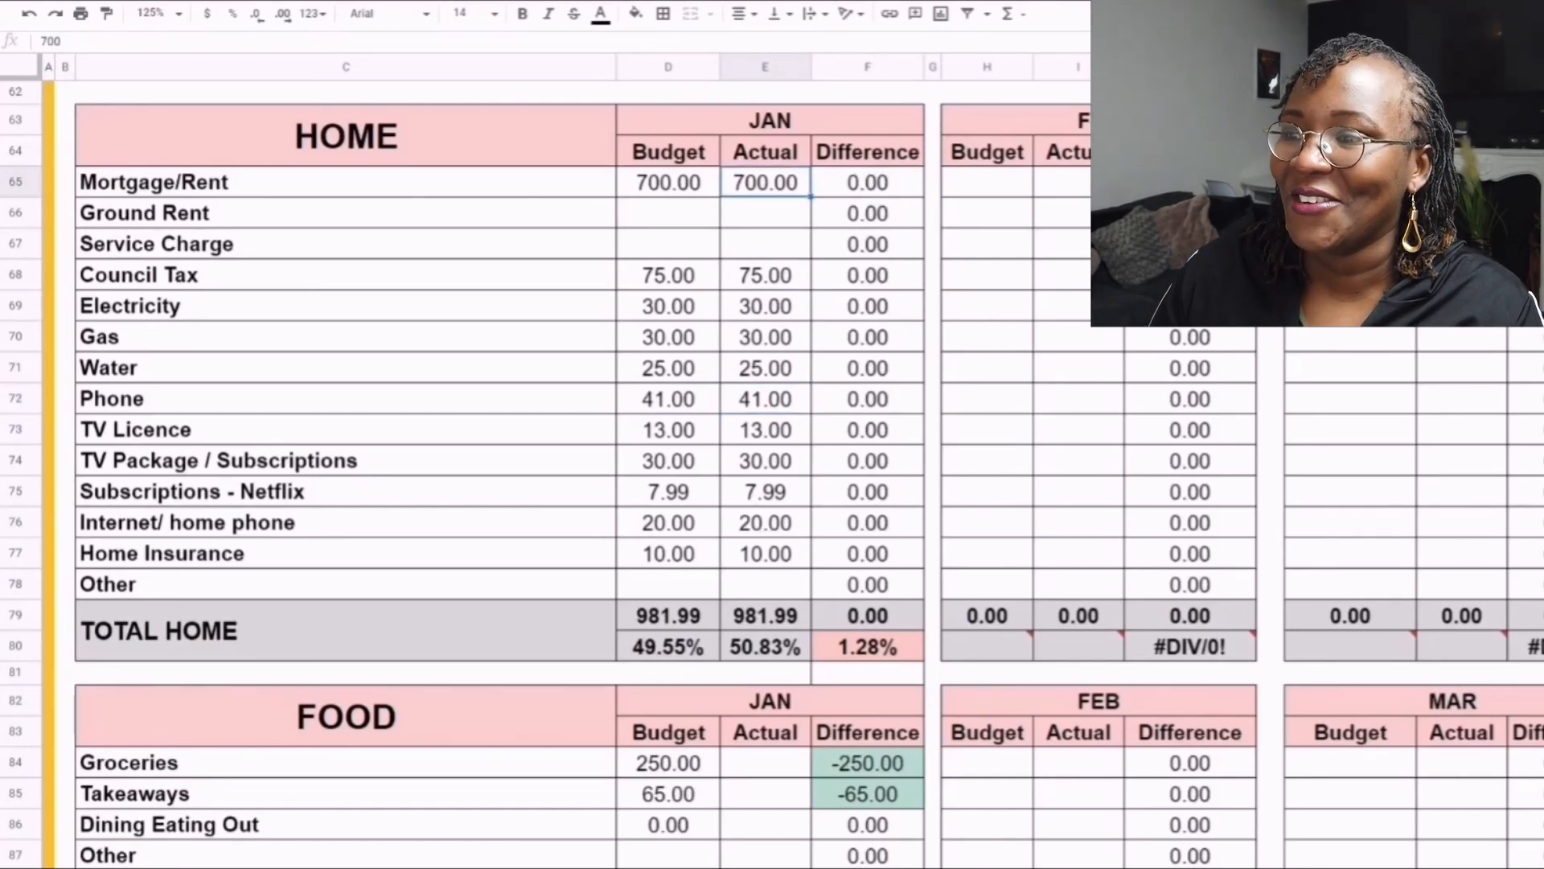
- Enter 275 as the January actual for Groceries in the Food table
{"action": "scroll", "coordinate": [499, 474], "scroll_direction": "down", "scroll_amount": 3}
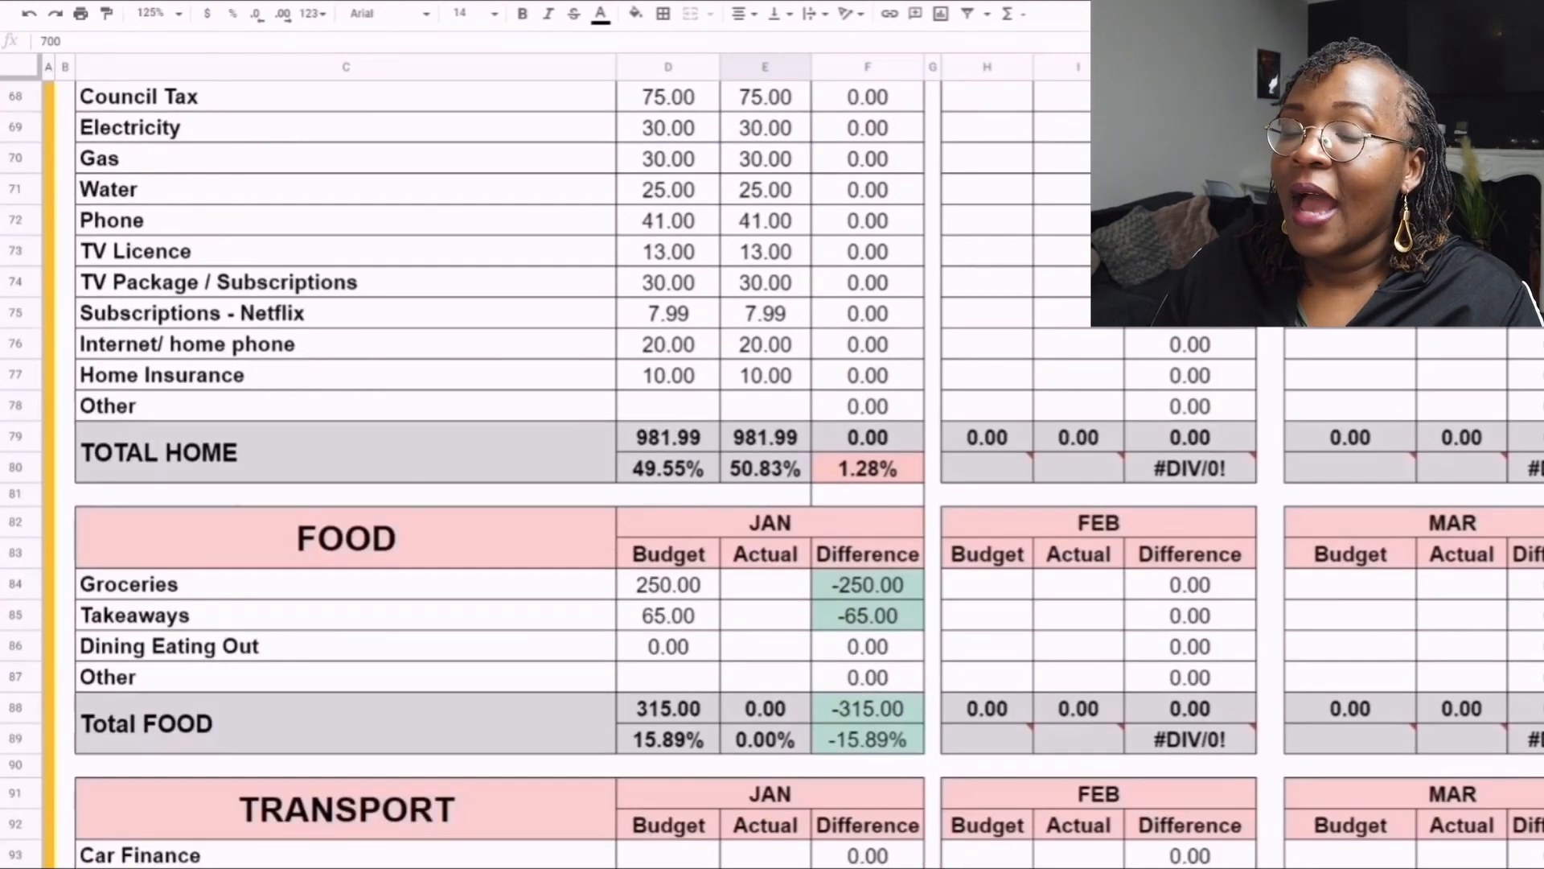
{"action": "scroll", "coordinate": [498, 475], "scroll_direction": "down", "scroll_amount": 1}
{"action": "scroll", "coordinate": [499, 475], "scroll_direction": "down", "scroll_amount": 5}
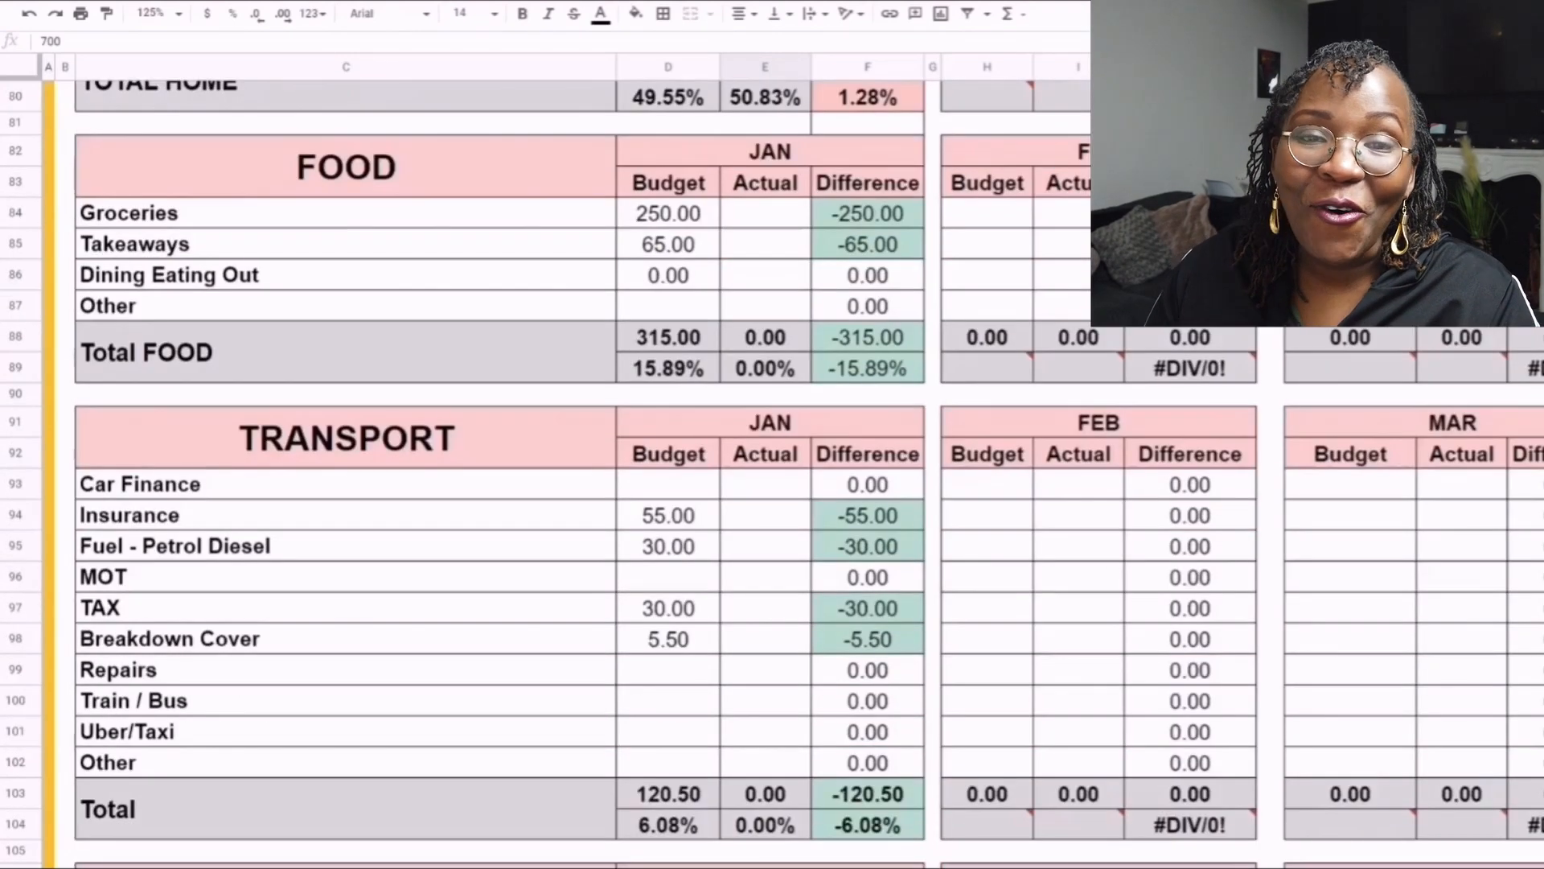
{"action": "left_click", "coordinate": [668, 213]}
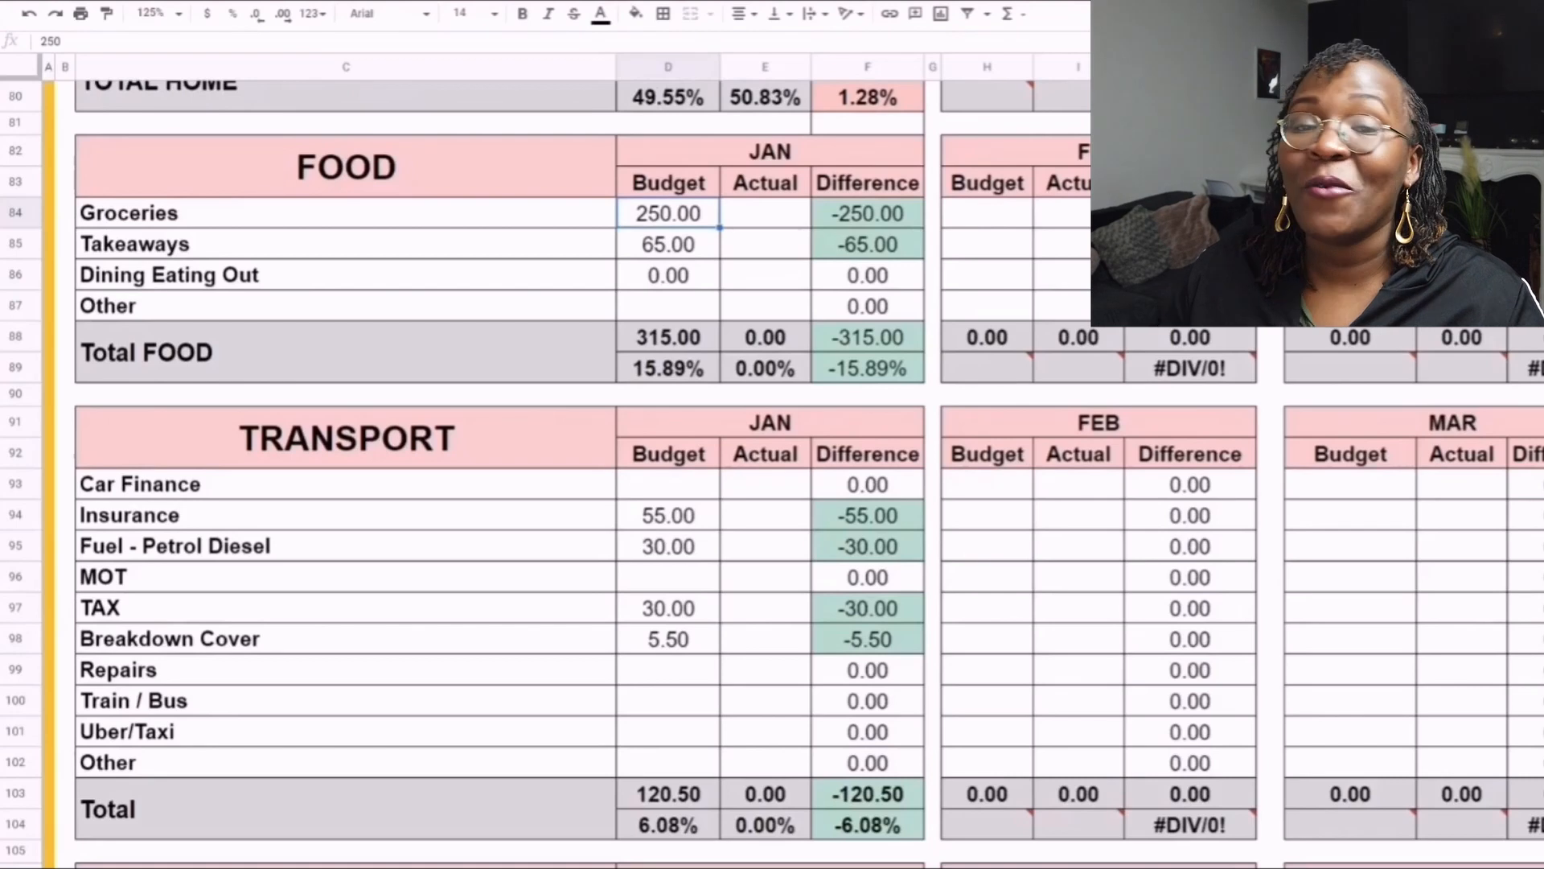
{"action": "left_click", "coordinate": [765, 213]}
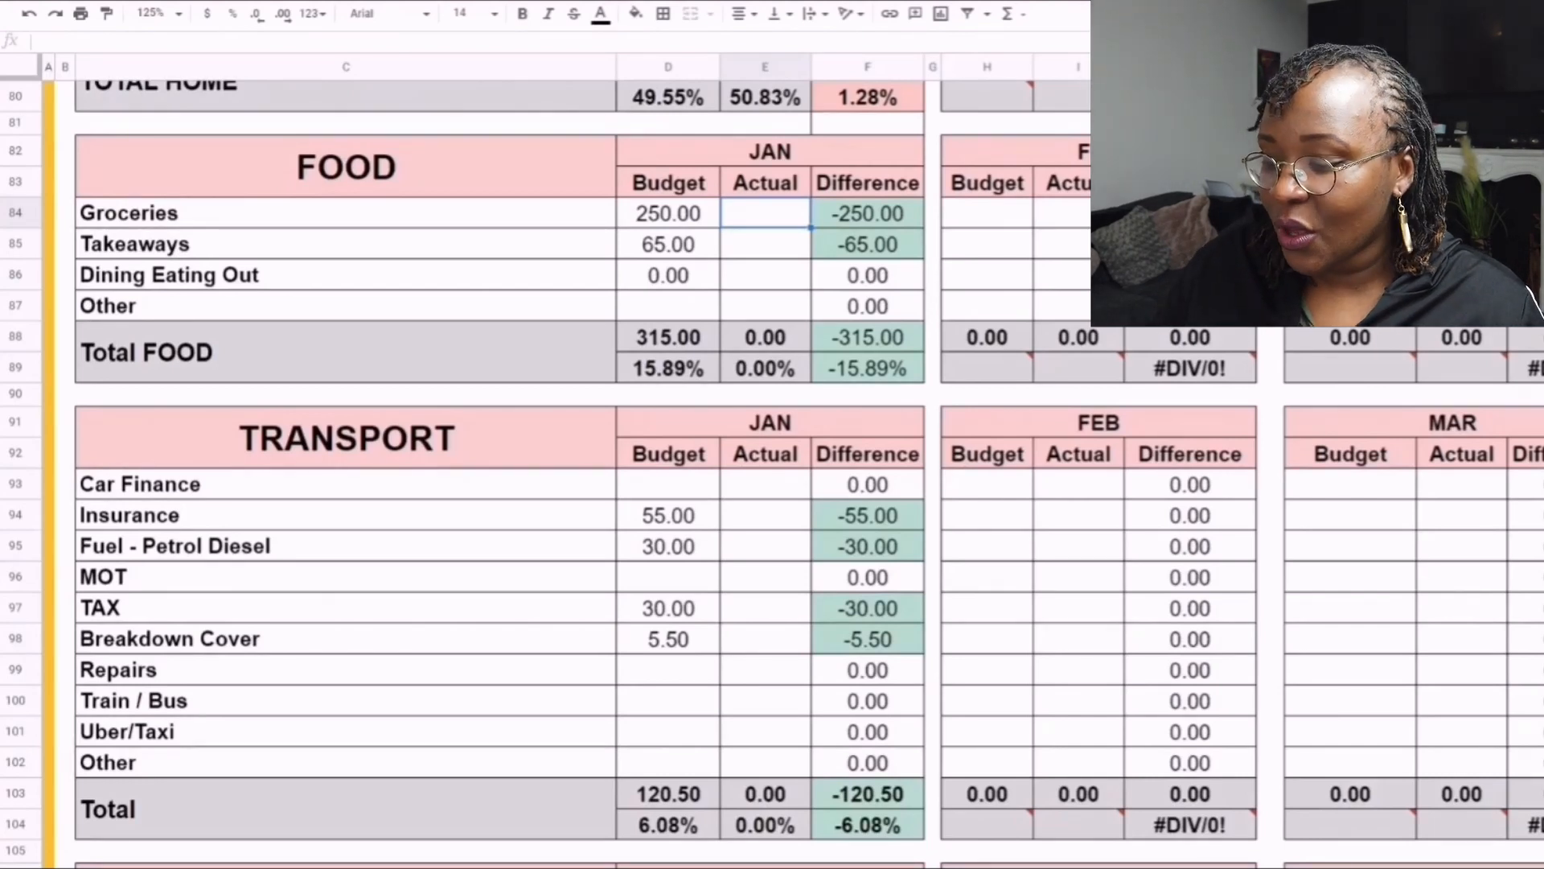
{"action": "type", "text": "275"}
{"action": "key", "text": "Return"}
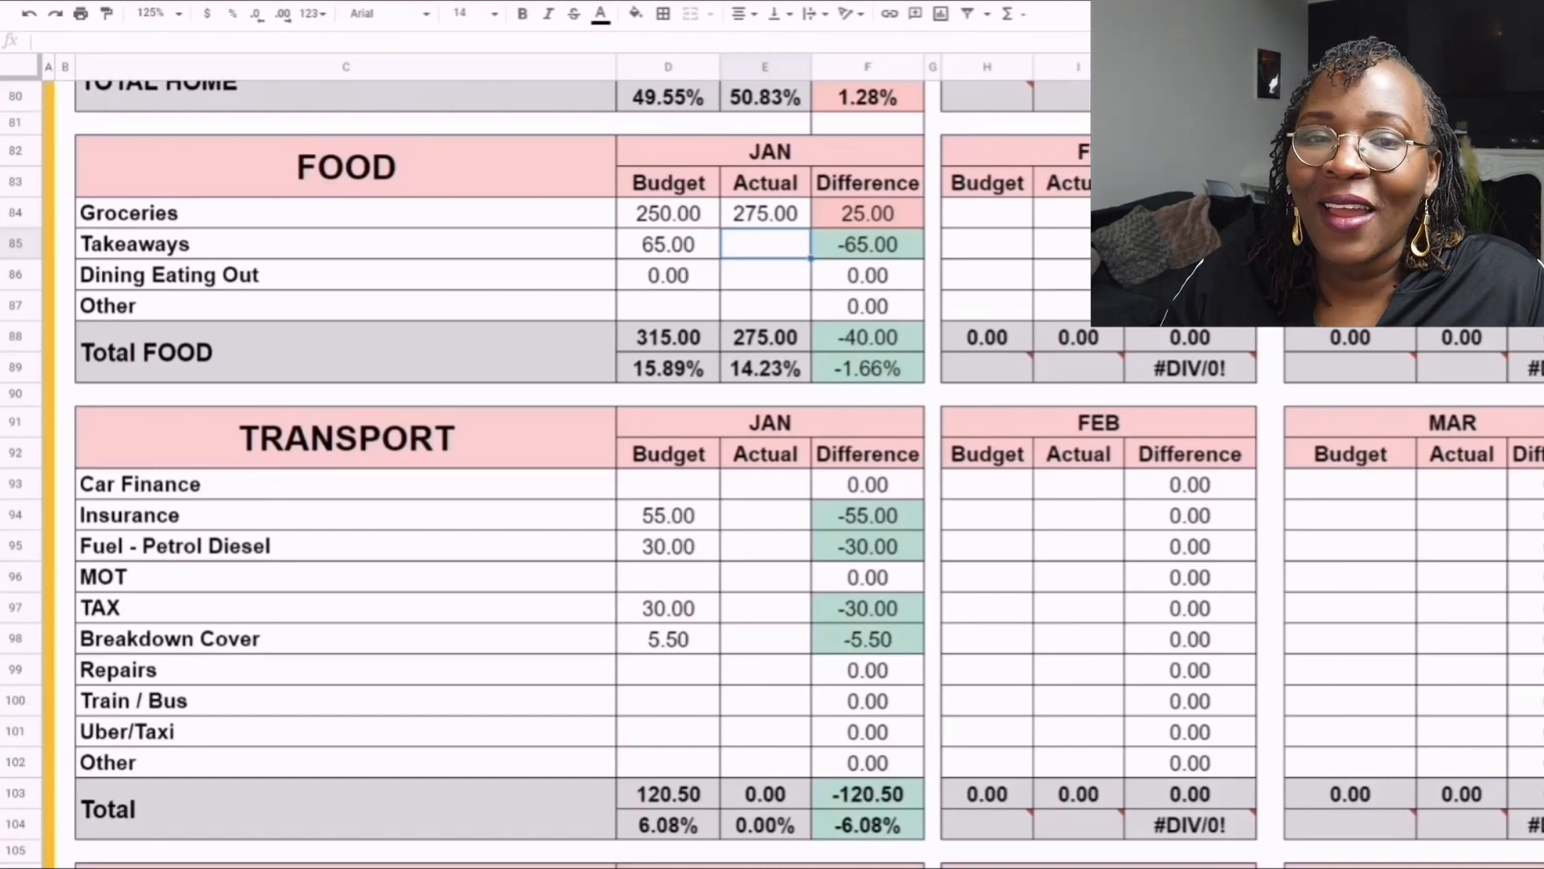
- Enter January actuals of 20 for Takeaways and 0 for Dining Eating Out
{"action": "type", "text": "20"}
{"action": "key", "text": "Return"}
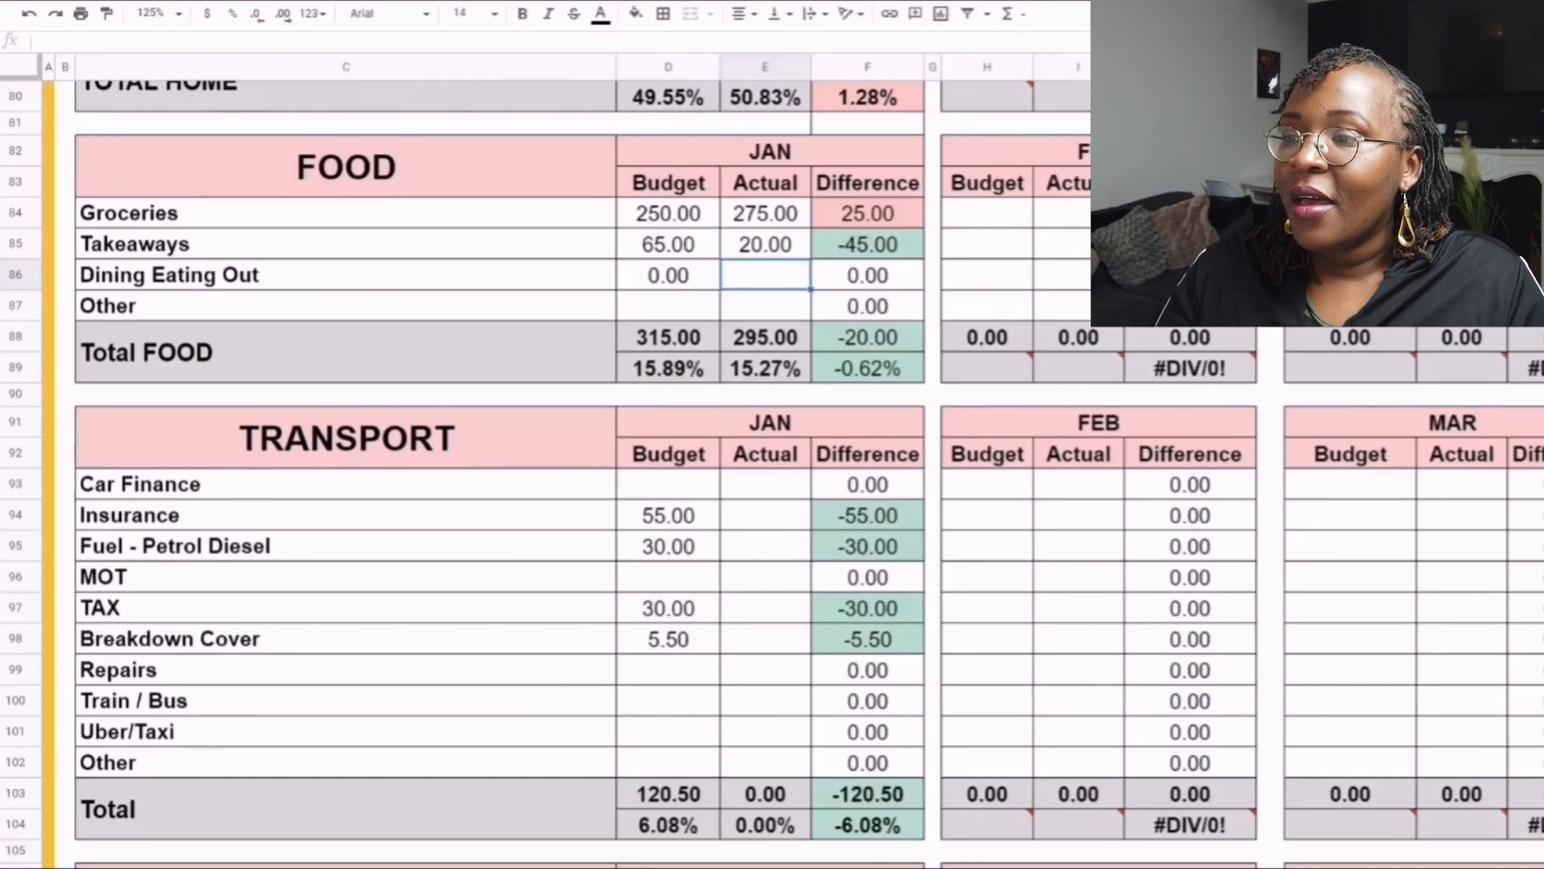
{"action": "type", "text": "0"}
{"action": "key", "text": "Return"}
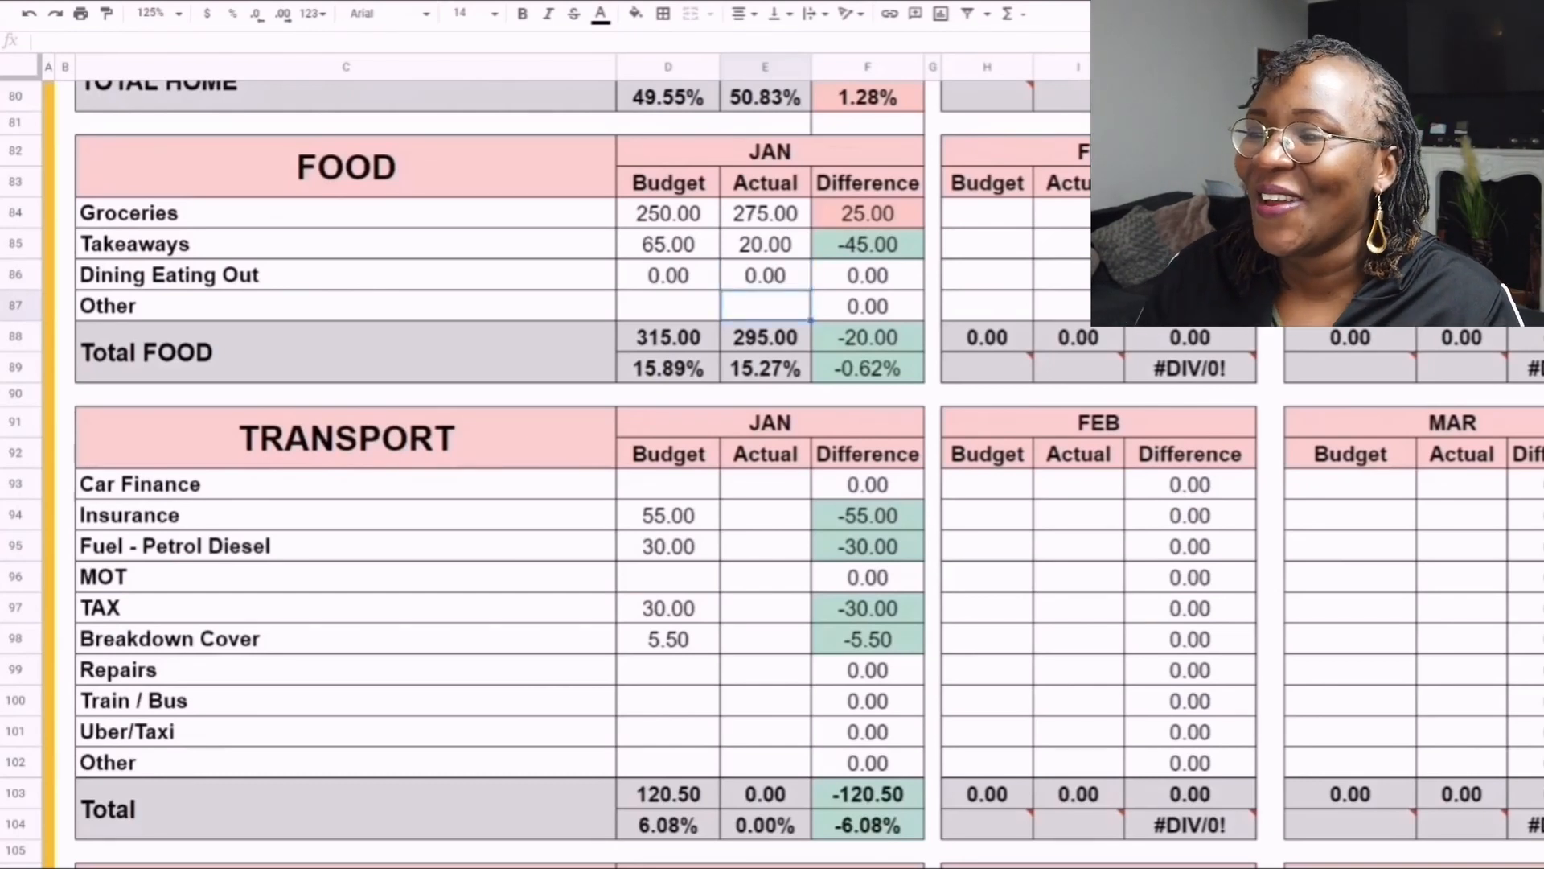
- Review the January Total FOOD rows and compare budget, actual and difference for Groceries and Takeaways
{"action": "left_click_drag", "start_coordinate": [346, 352], "coordinate": [868, 367]}
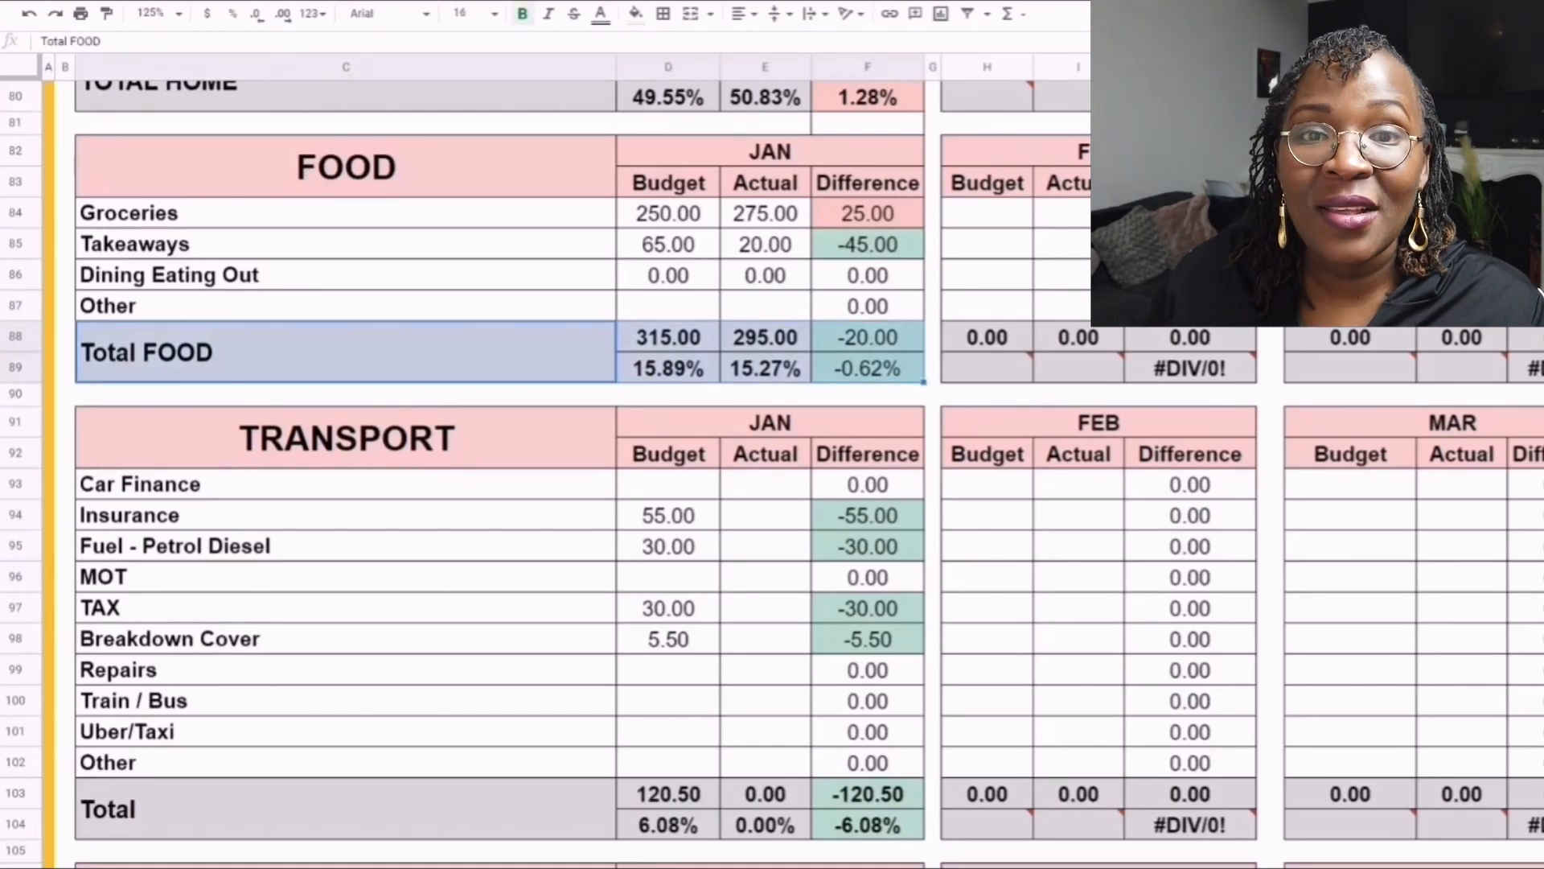
{"action": "left_click", "coordinate": [868, 213]}
{"action": "left_click", "coordinate": [668, 213]}
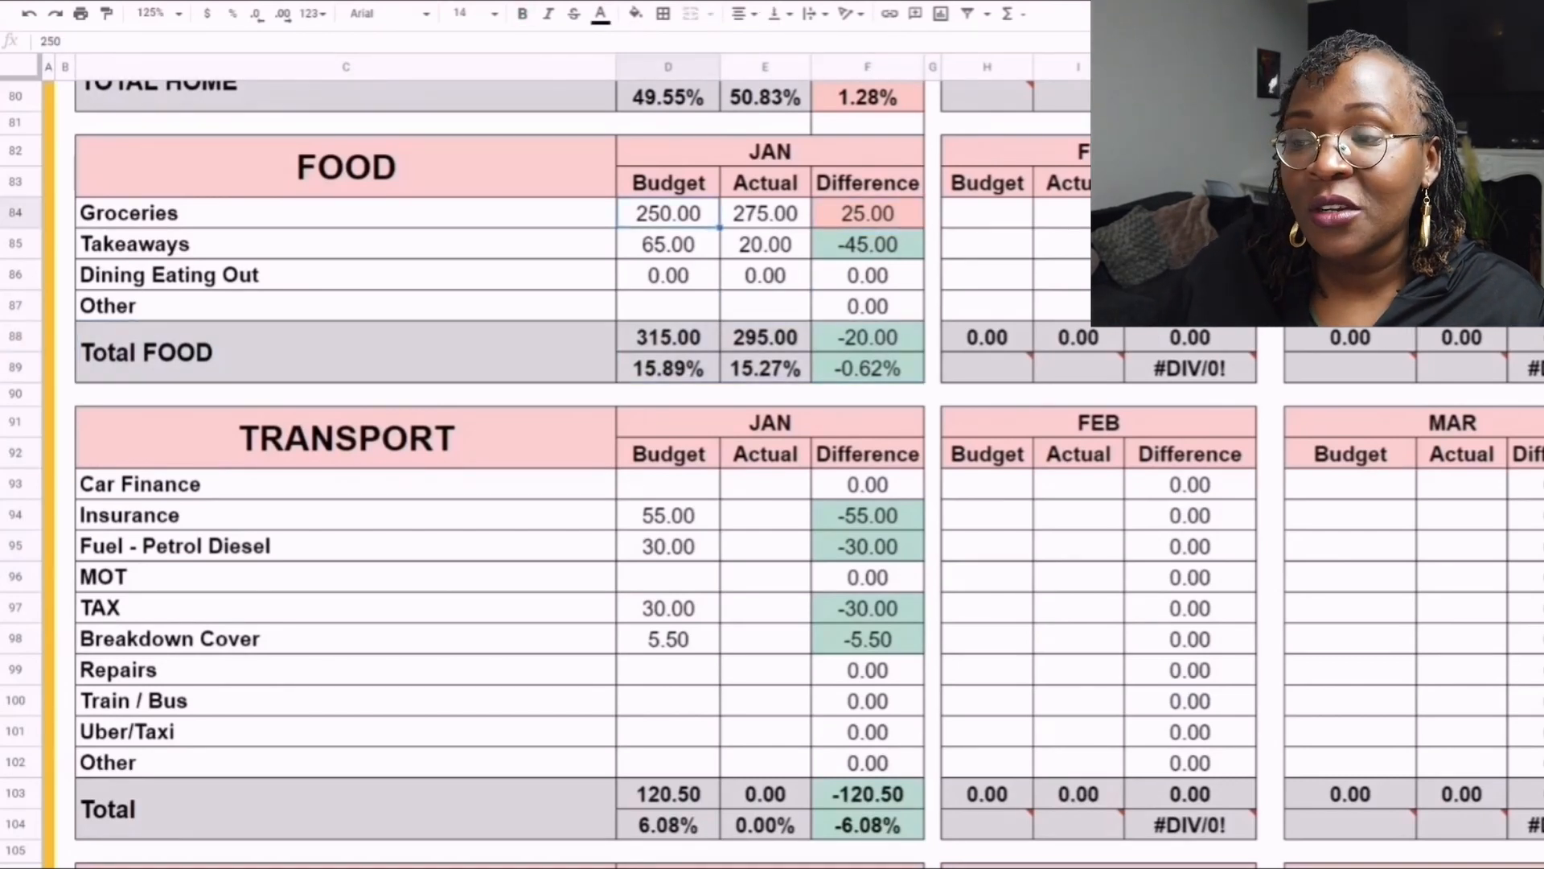
{"action": "left_click", "coordinate": [765, 213]}
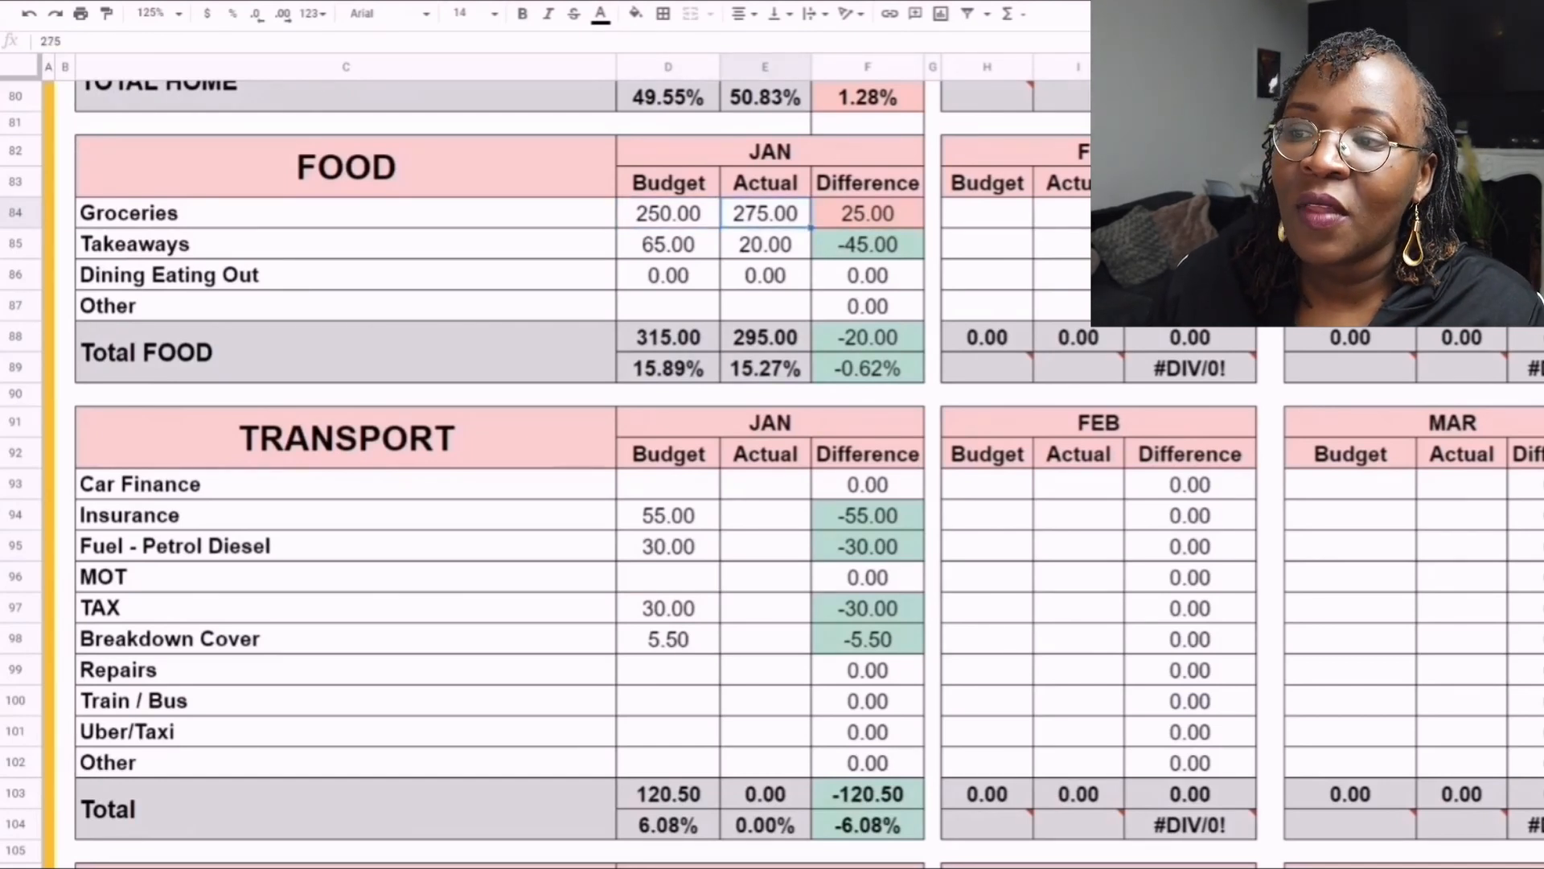
{"action": "left_click", "coordinate": [868, 213]}
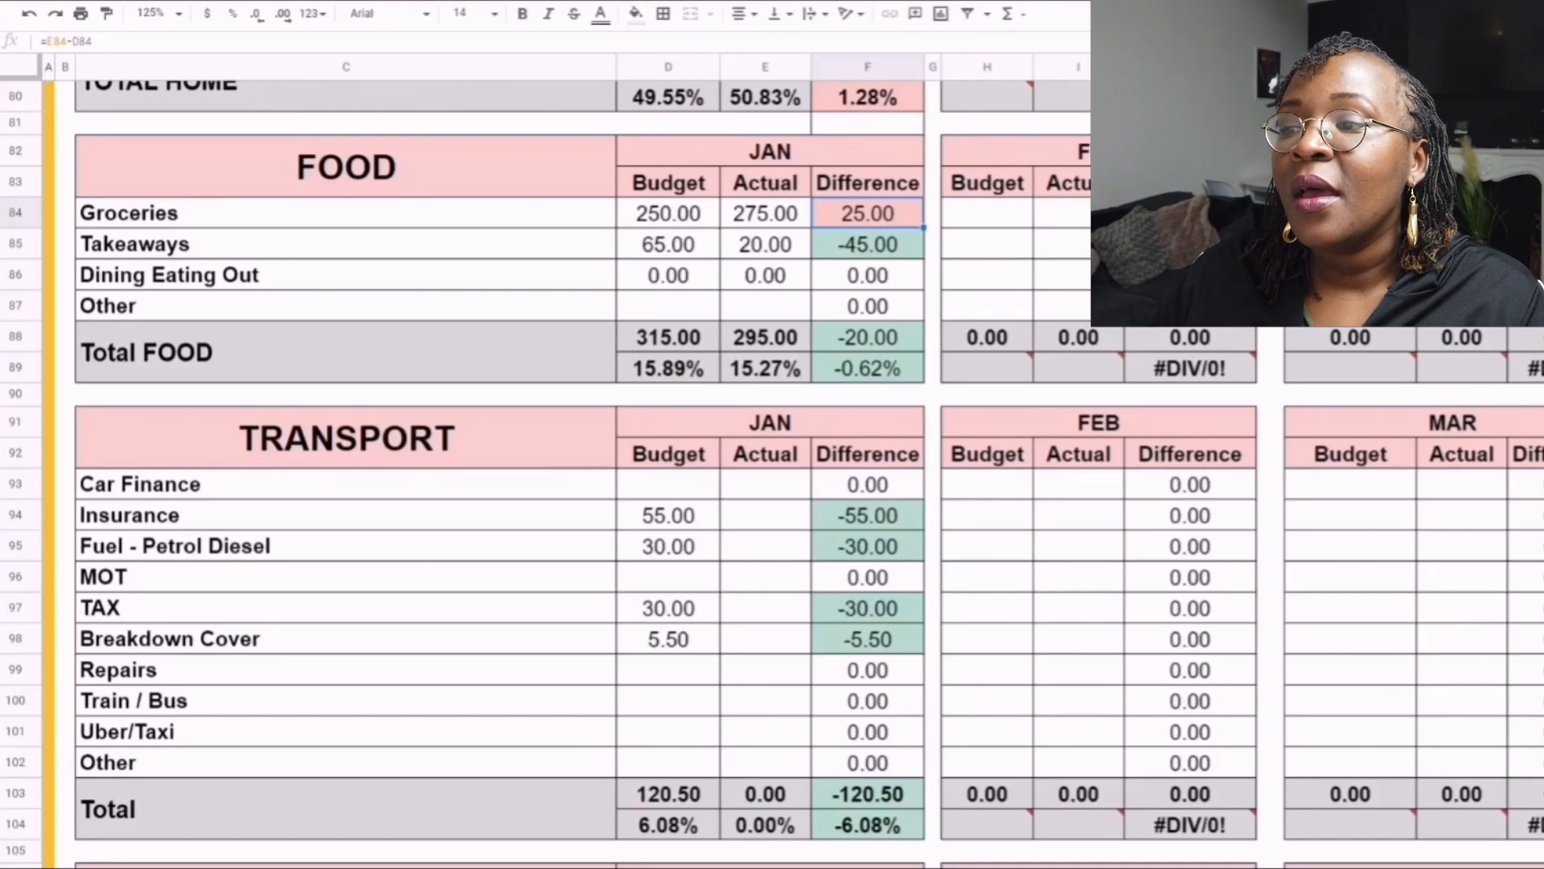
{"action": "left_click", "coordinate": [668, 244]}
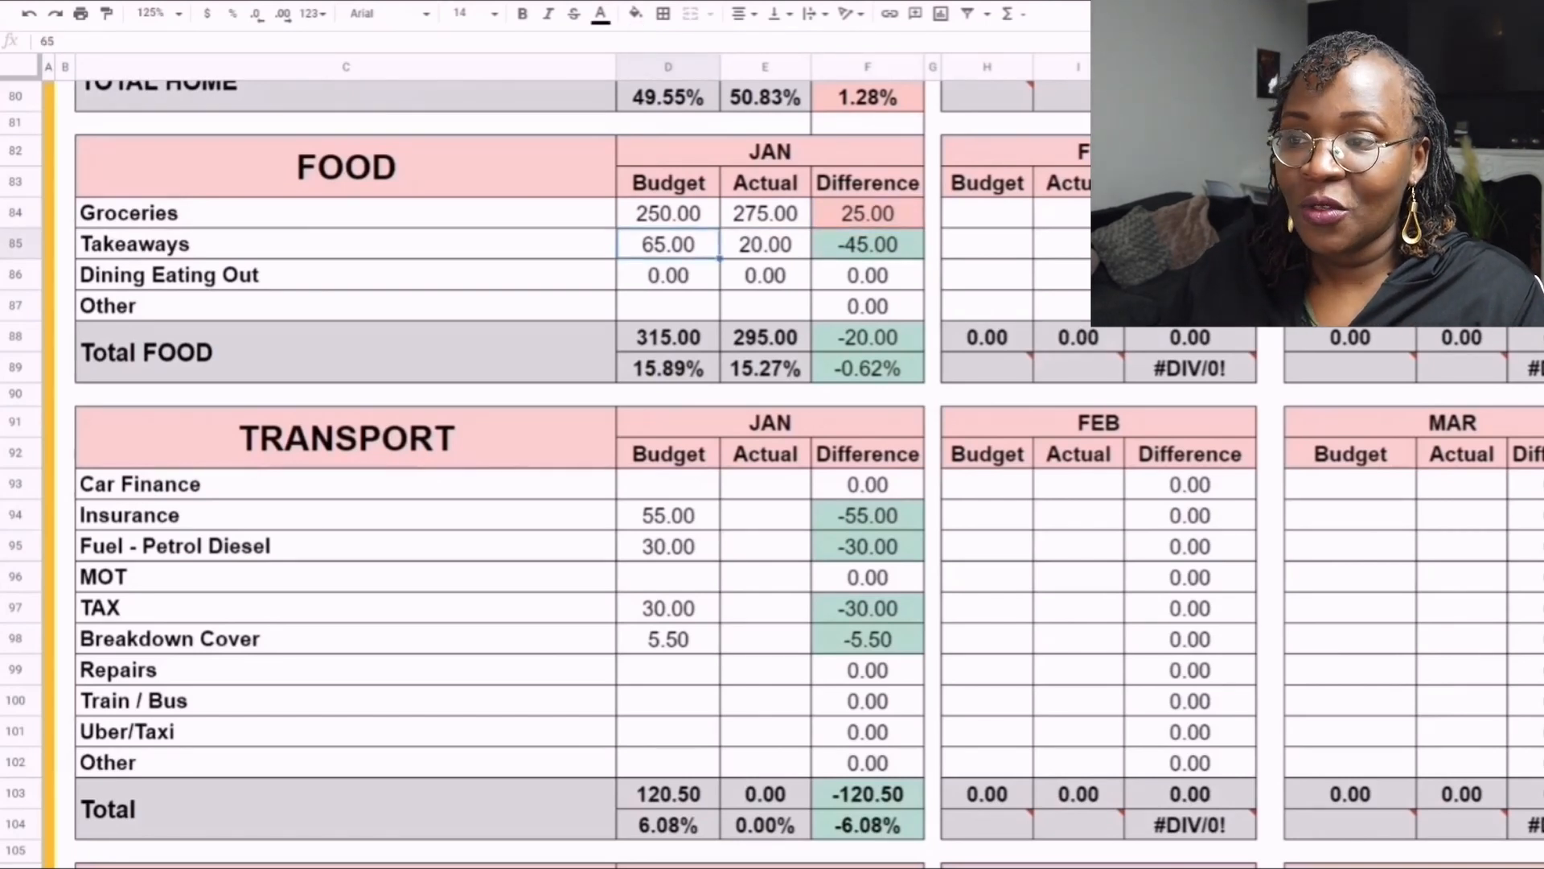
{"action": "left_click", "coordinate": [868, 245]}
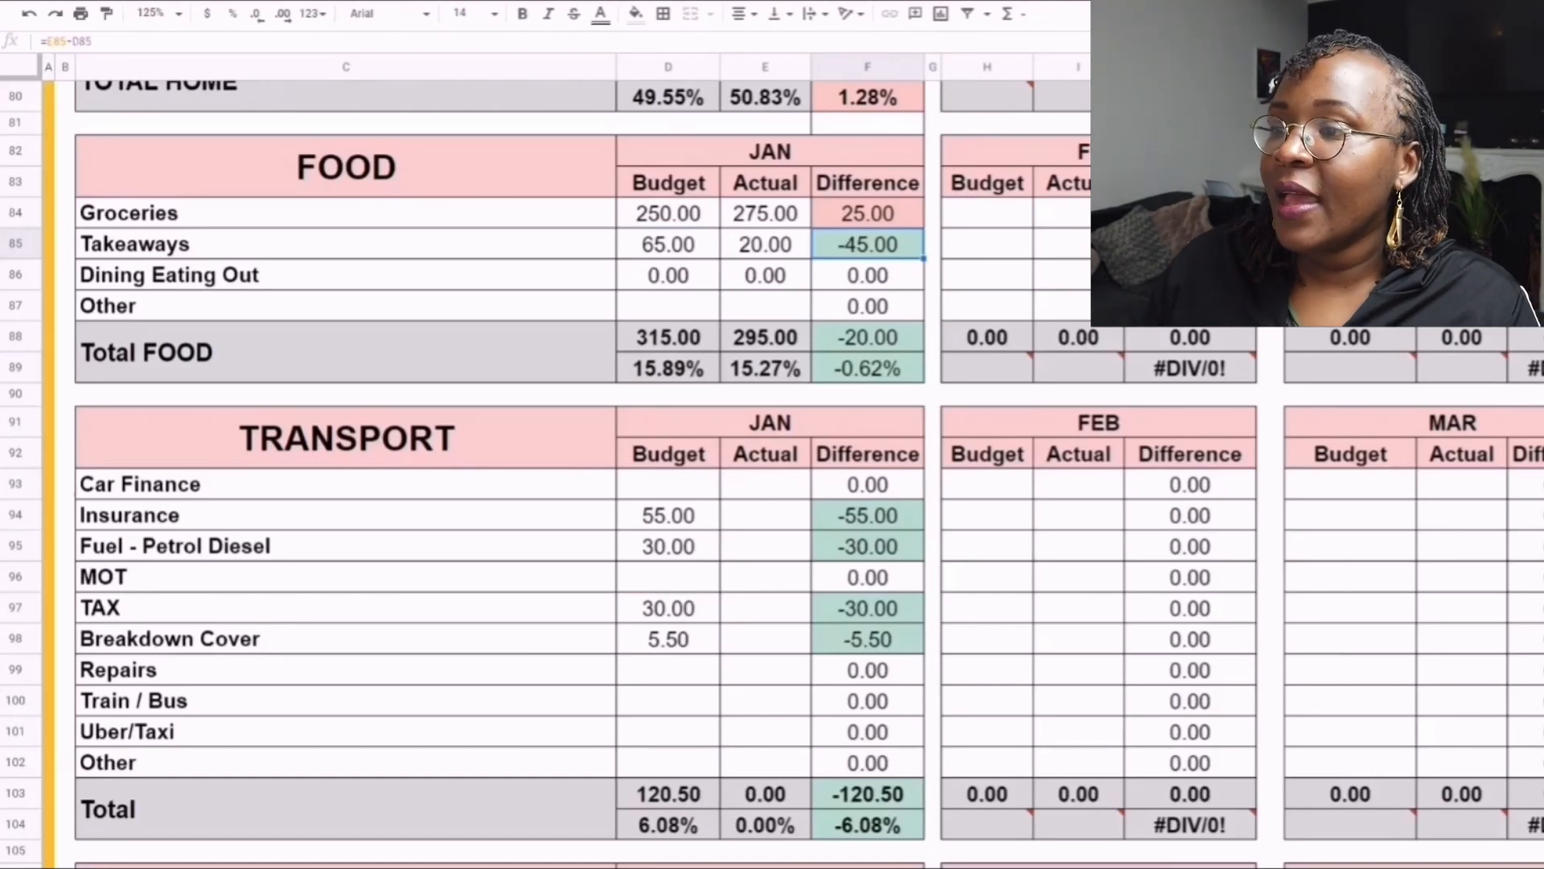
{"action": "scroll", "coordinate": [499, 474], "scroll_direction": "down", "scroll_amount": 5}
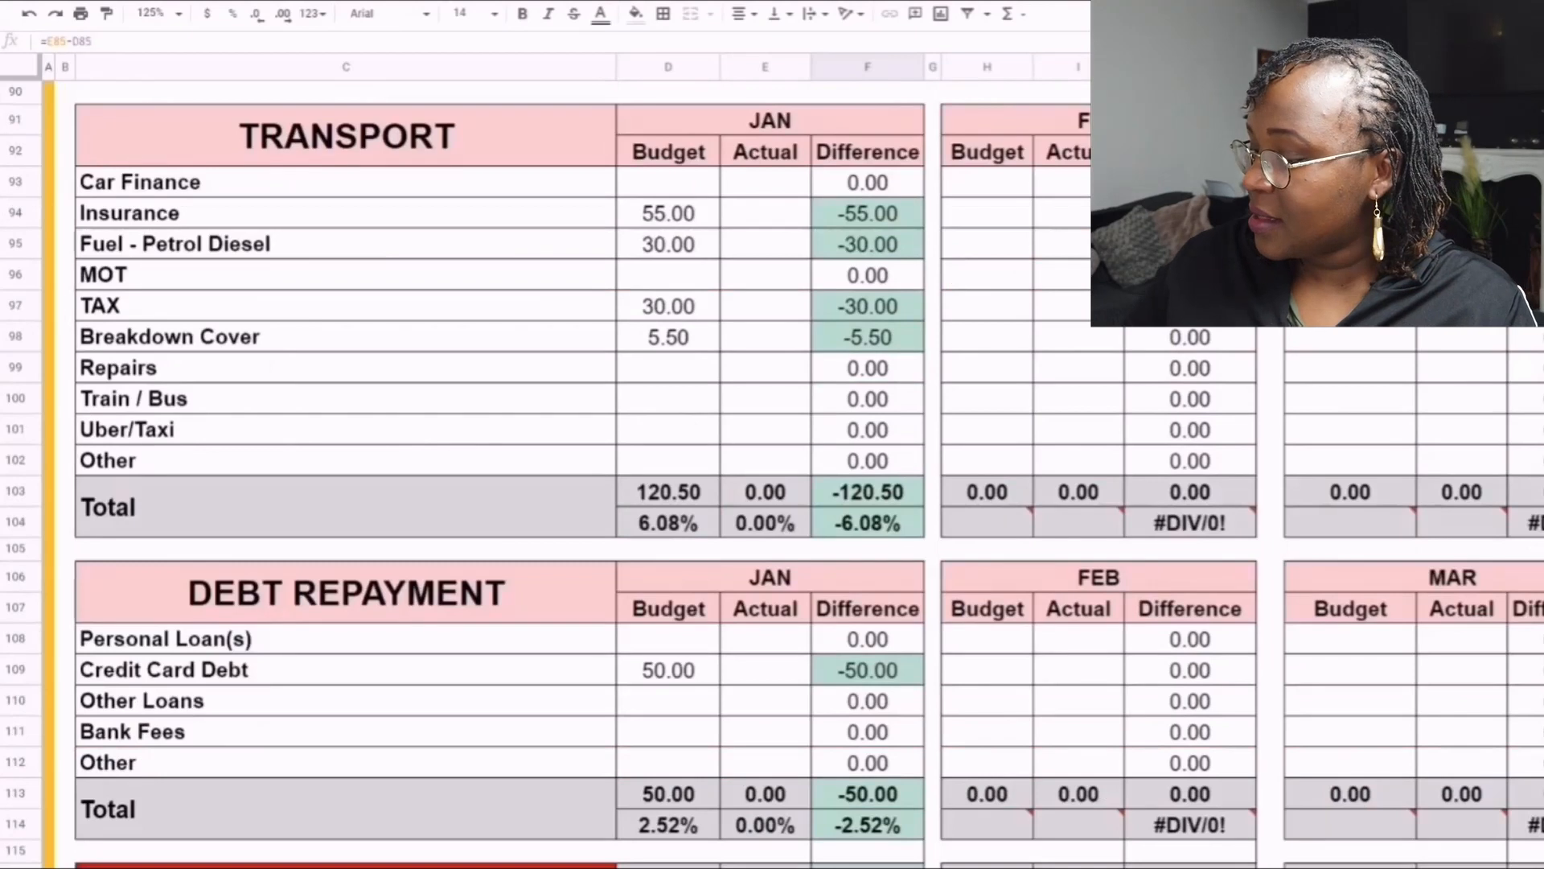
- Copy the January Insurance budget of 55.00 into its actual cell in the Transport table
{"action": "left_click", "coordinate": [668, 213]}
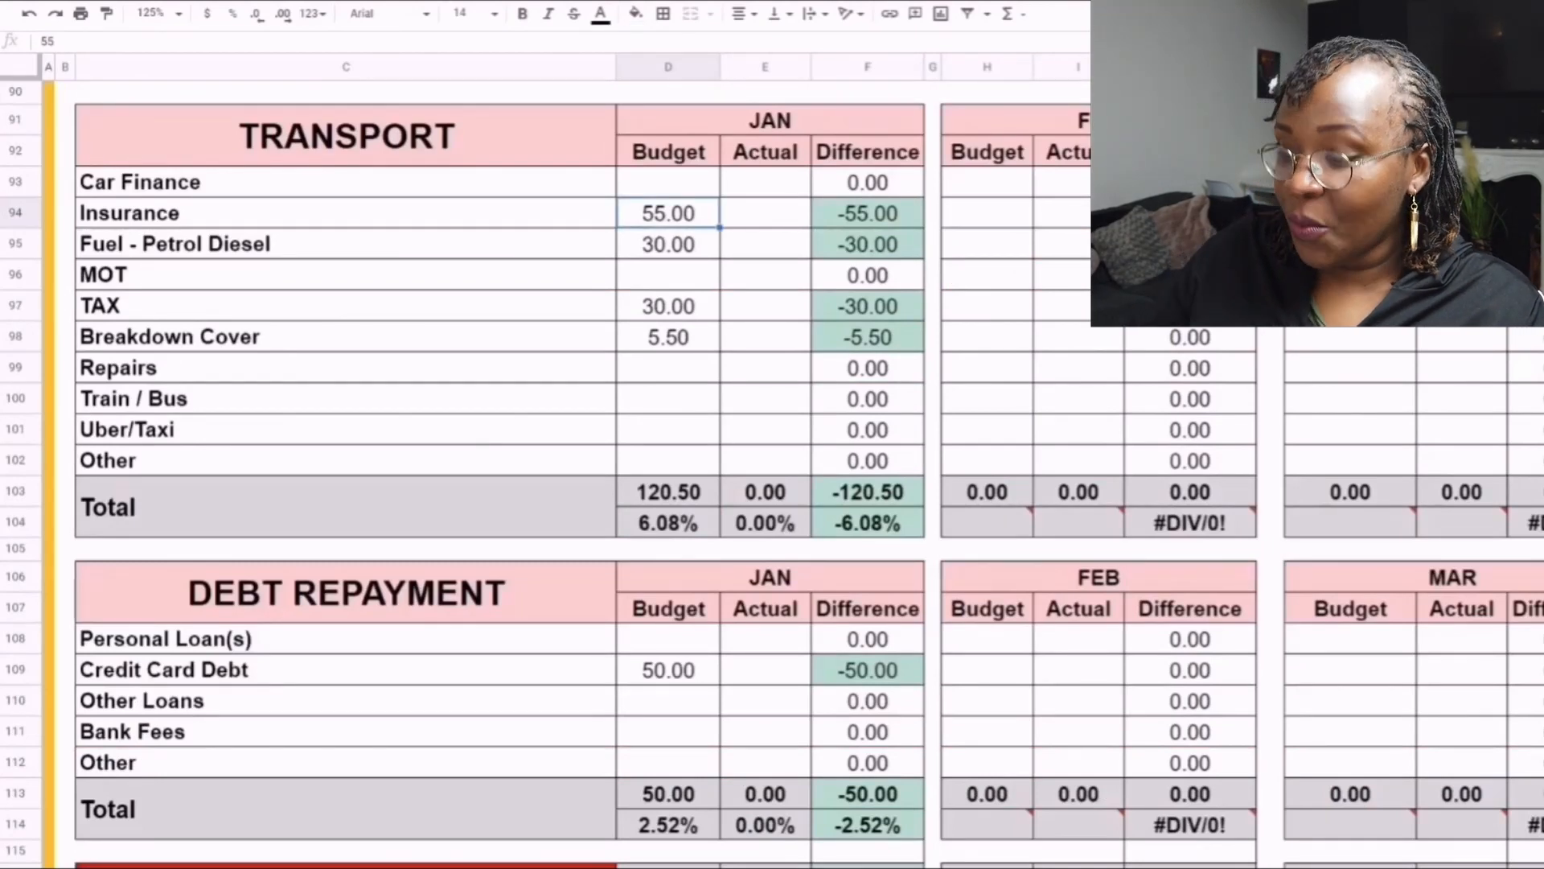
{"action": "key", "text": "ctrl+c"}
{"action": "left_click", "coordinate": [764, 213]}
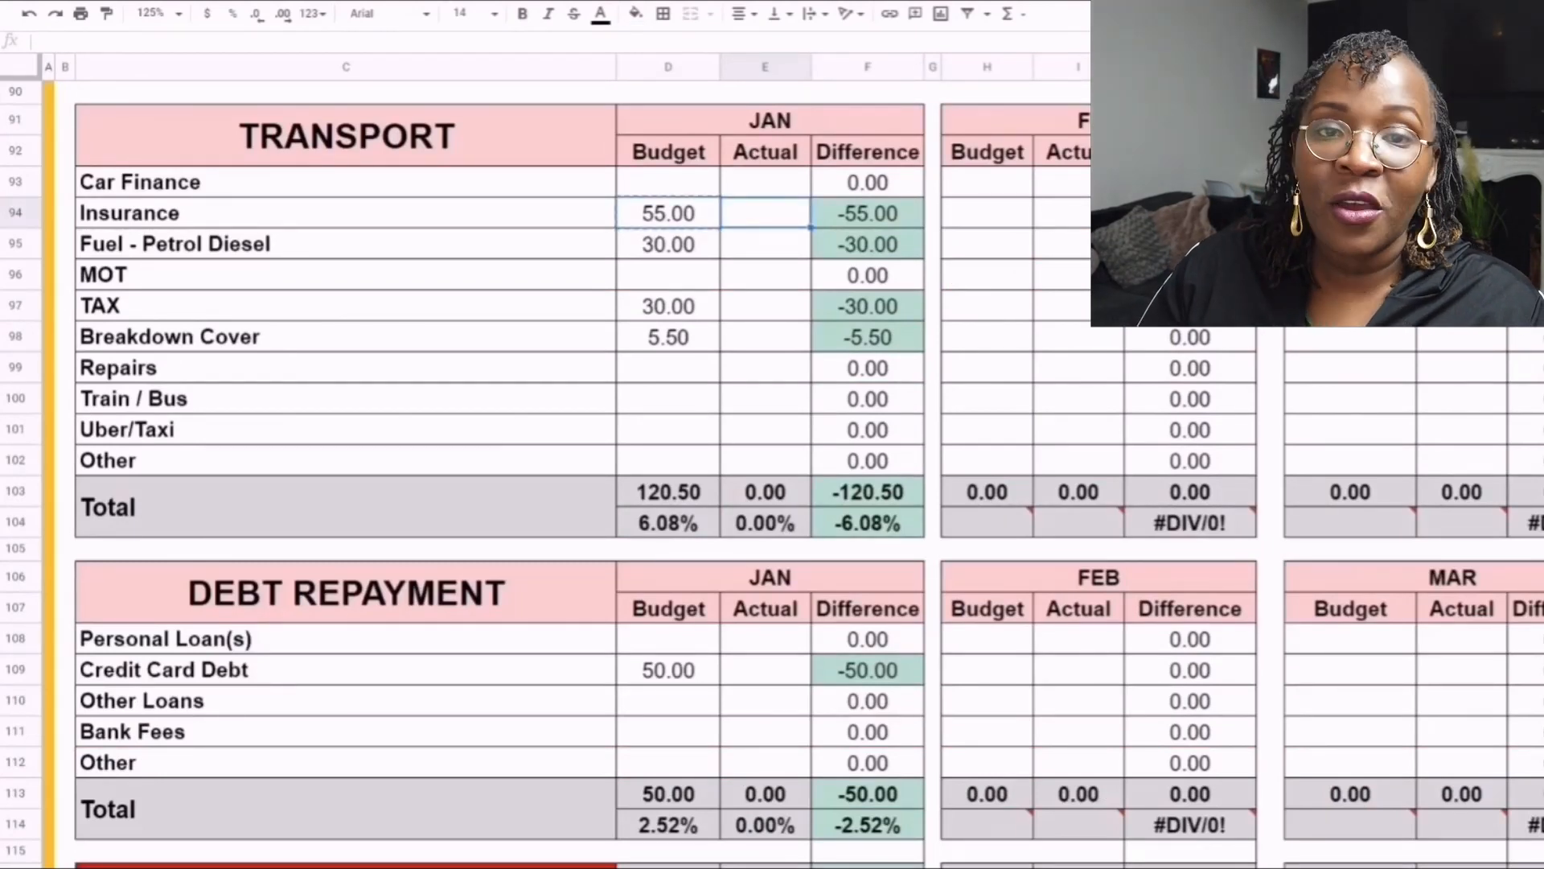
{"action": "key", "text": "ctrl+v"}
- Enter 10 as the January actual for Fuel - Petrol Diesel and check its difference
{"action": "left_click", "coordinate": [669, 244]}
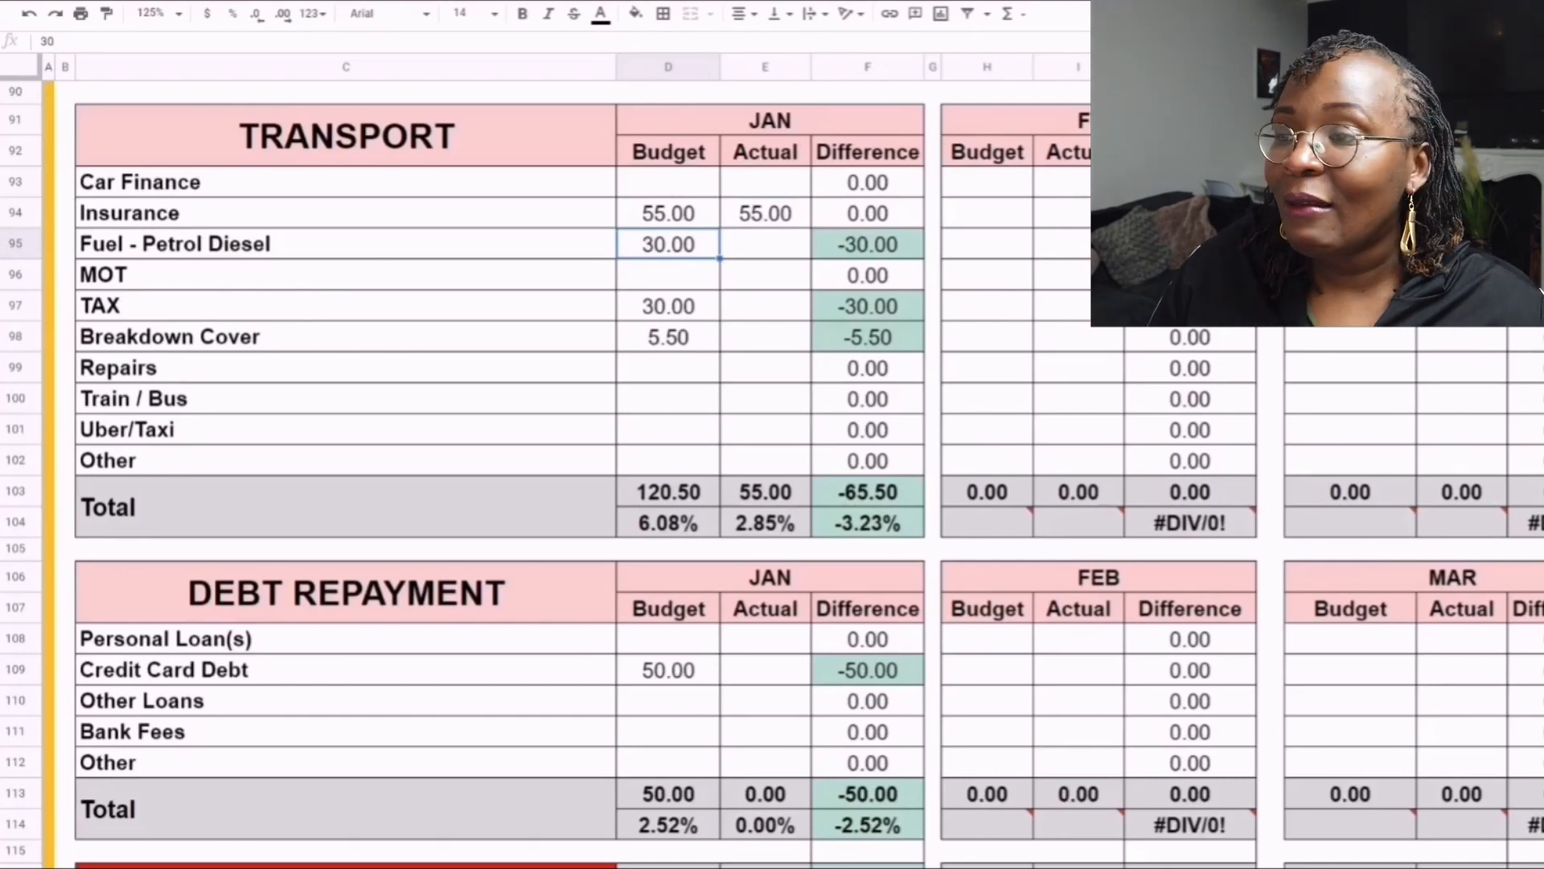
{"action": "left_click", "coordinate": [765, 244]}
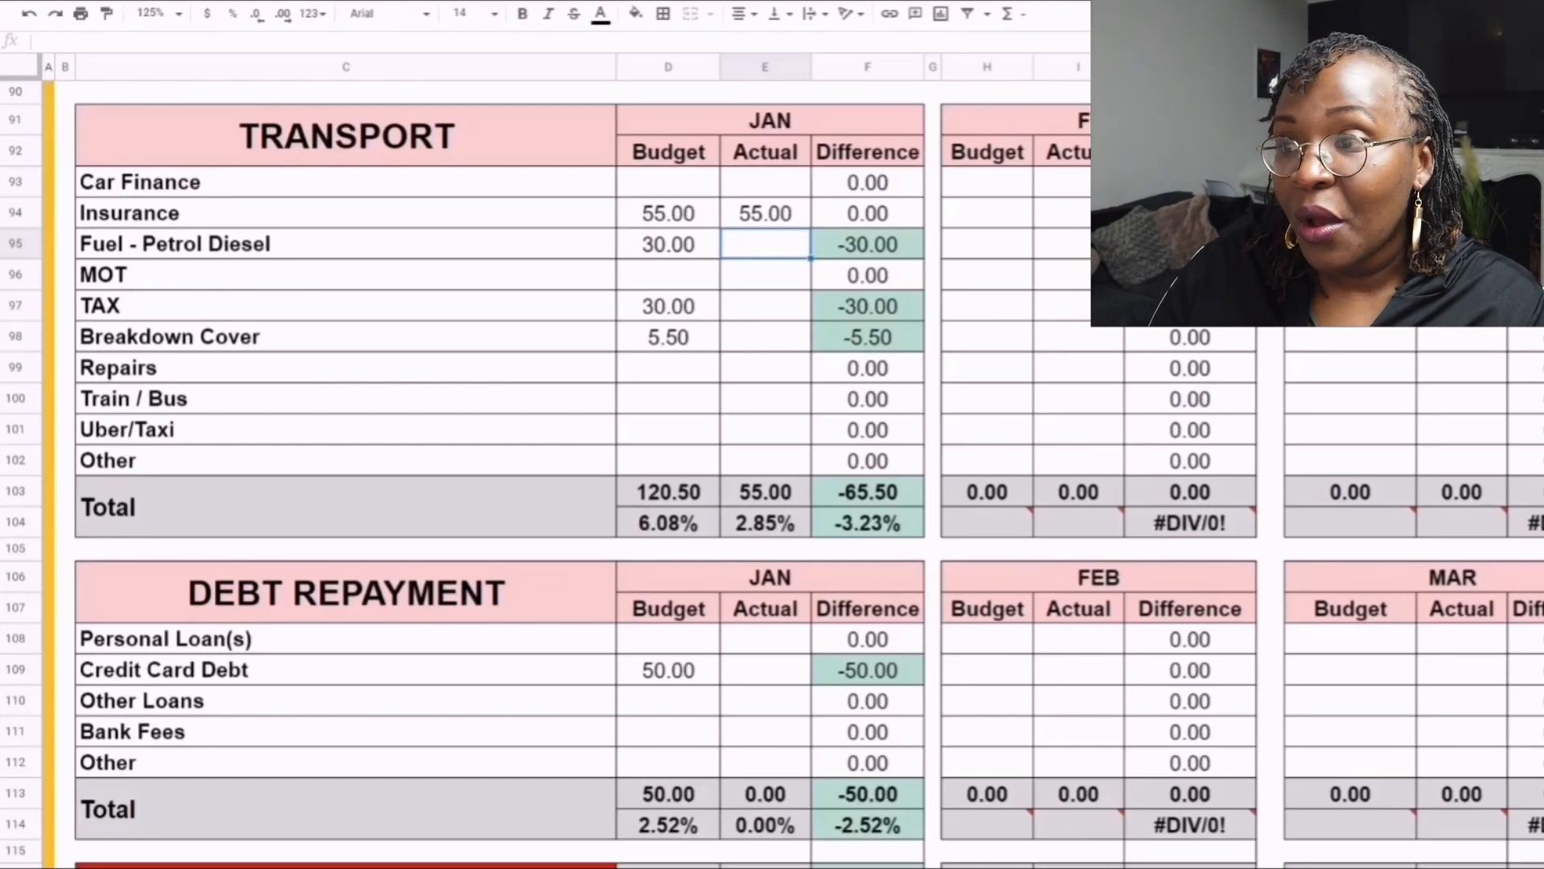
{"action": "type", "text": "10"}
{"action": "key", "text": "Return"}
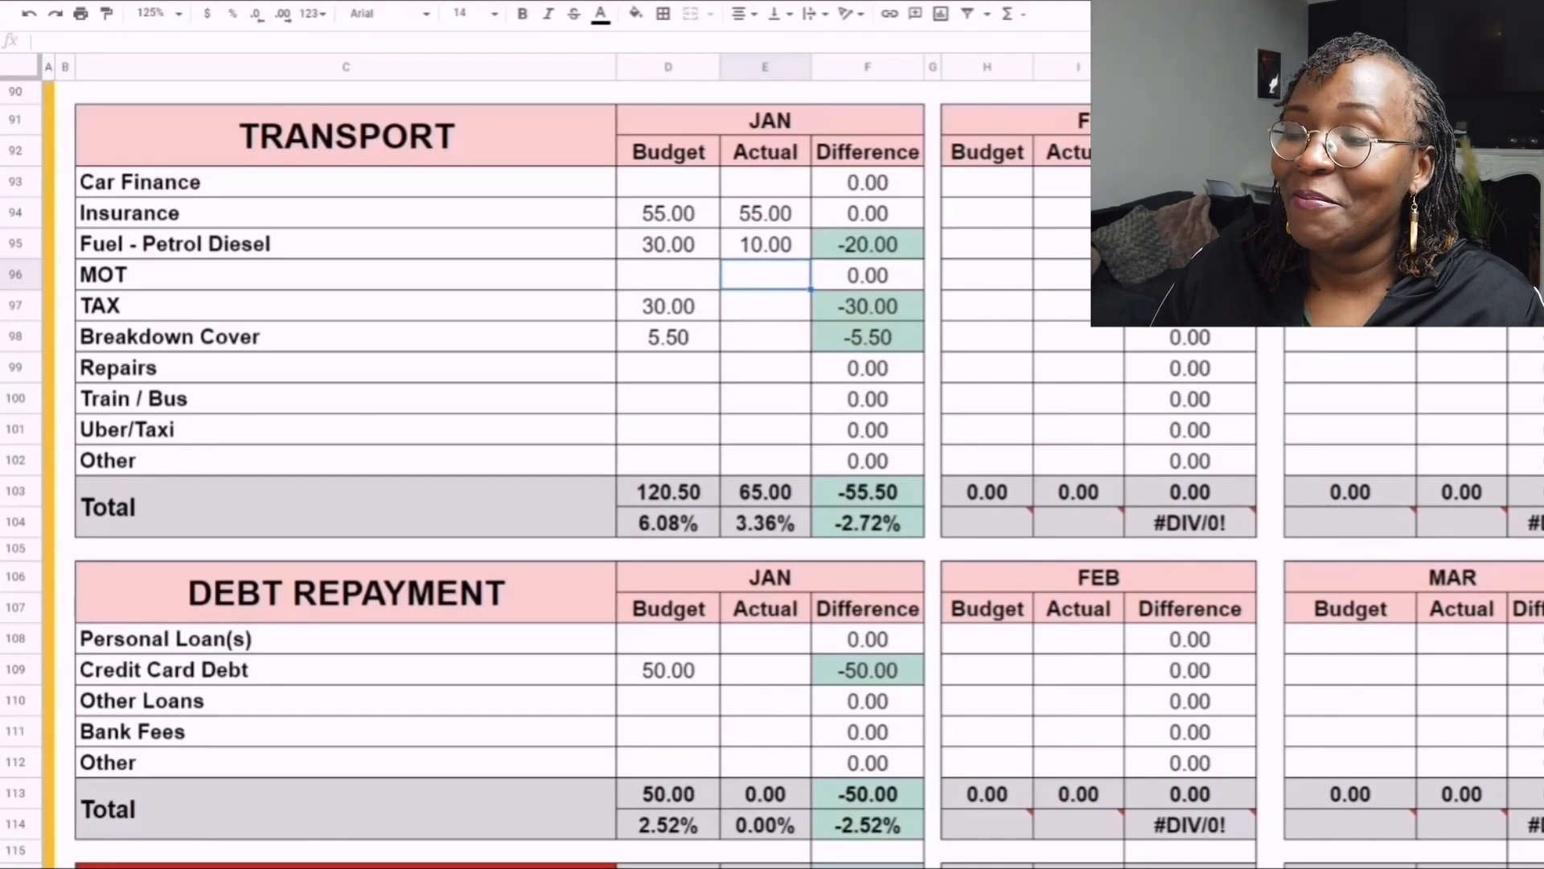
{"action": "left_click", "coordinate": [867, 245]}
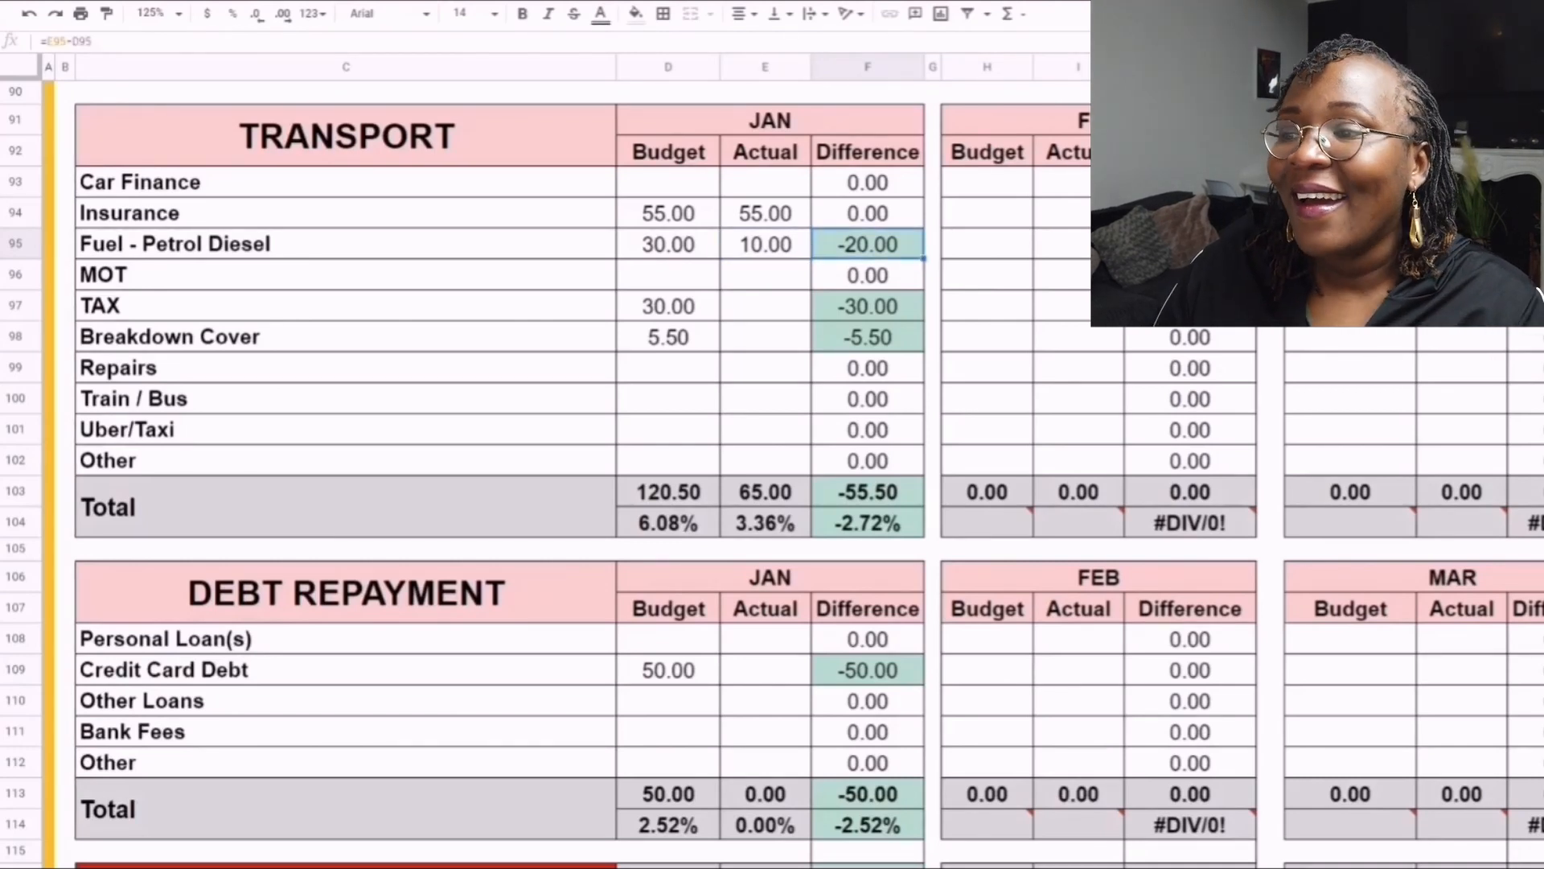
- Copy the January TAX budget of 30.00 into its actual cell in the Transport table
{"action": "left_click", "coordinate": [765, 307]}
{"action": "left_click", "coordinate": [669, 307]}
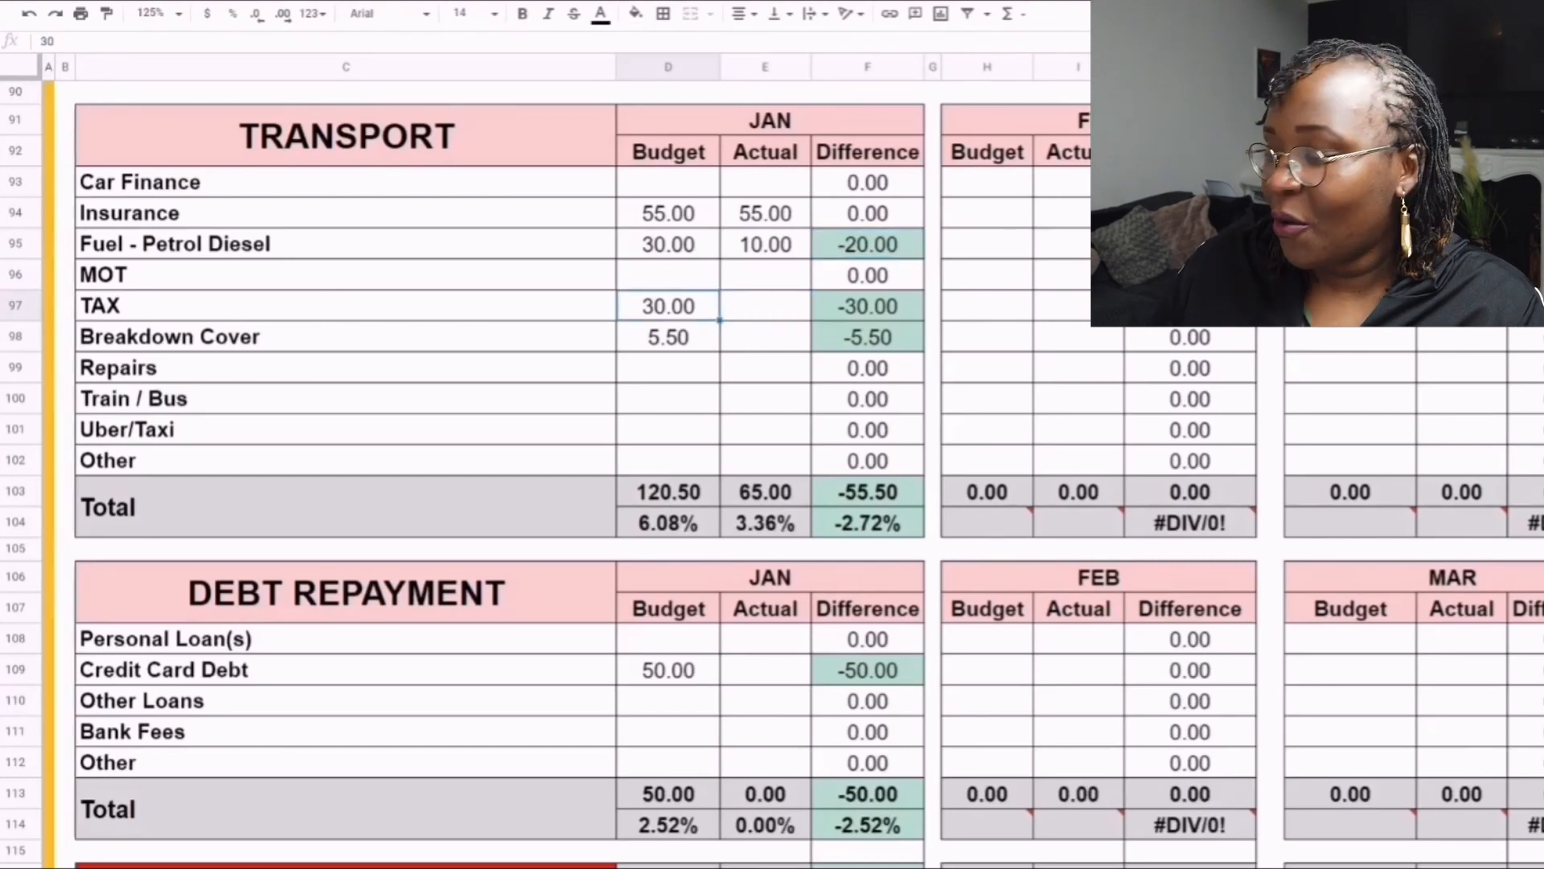
{"action": "key", "text": "ctrl+c"}
{"action": "left_click", "coordinate": [765, 306]}
{"action": "key", "text": "ctrl+v"}
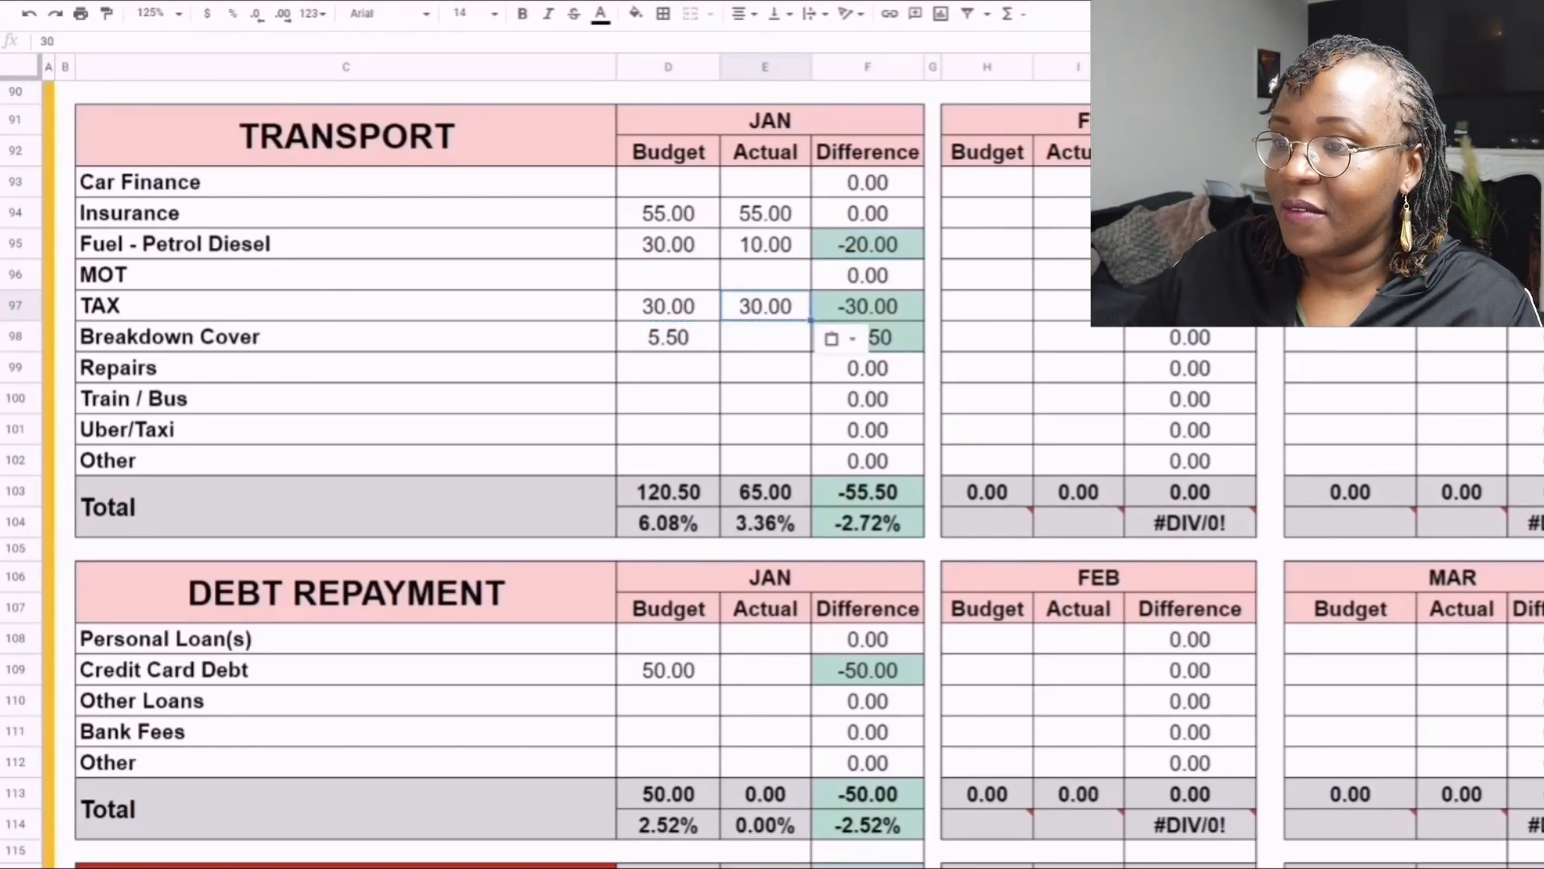
- Copy the January Breakdown Cover budget of 5.50 into its actual cell and check the Transport total difference
{"action": "left_click", "coordinate": [669, 337]}
{"action": "key", "text": "ctrl+c"}
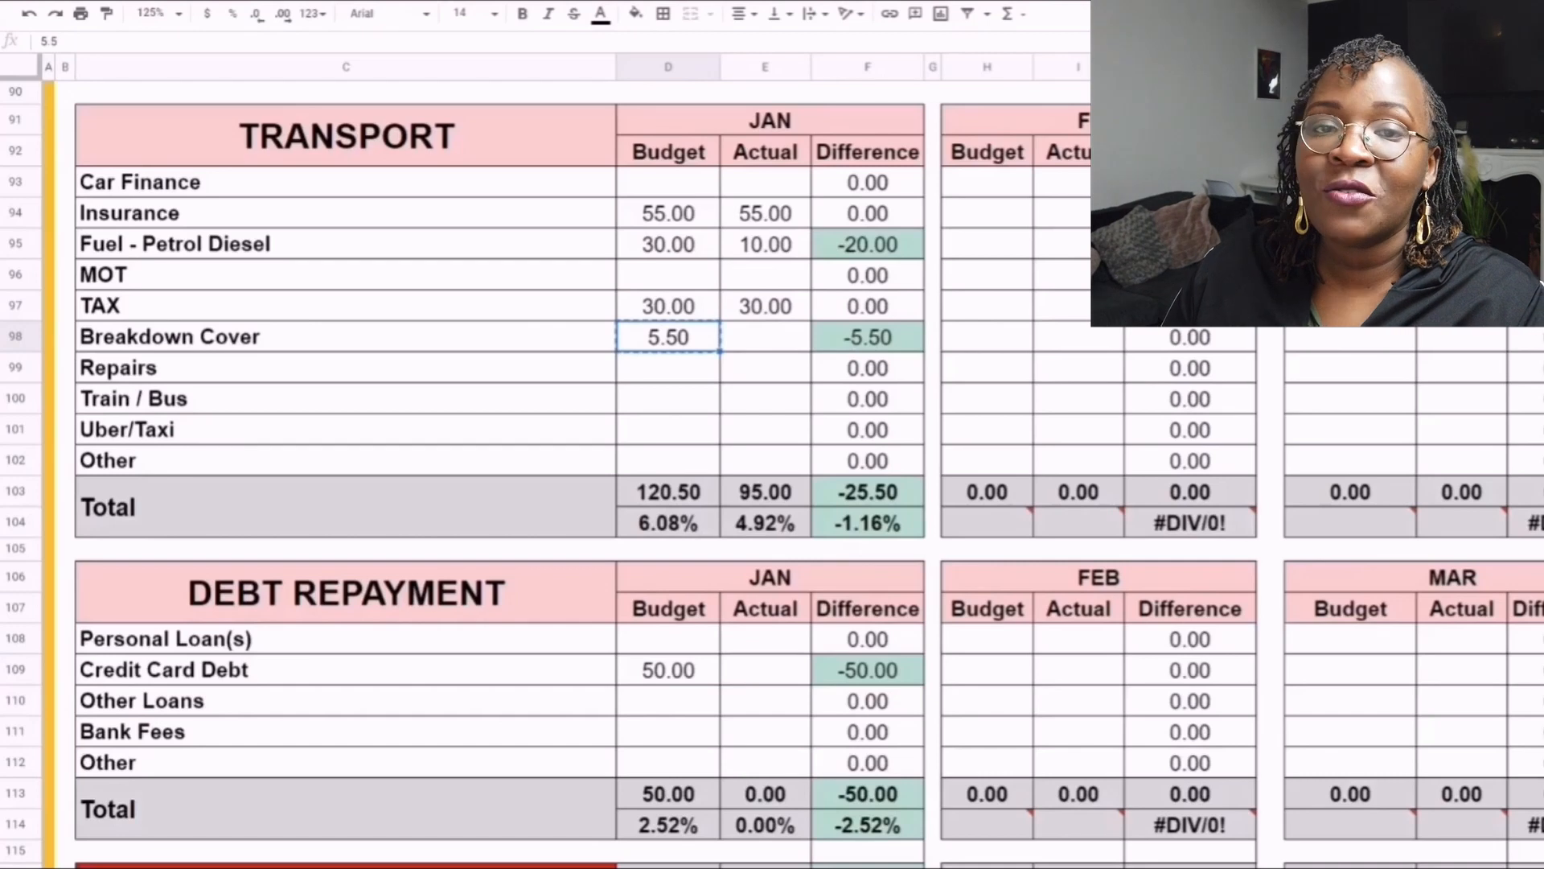
{"action": "left_click", "coordinate": [764, 337]}
{"action": "key", "text": "ctrl+v"}
{"action": "left_click", "coordinate": [765, 368]}
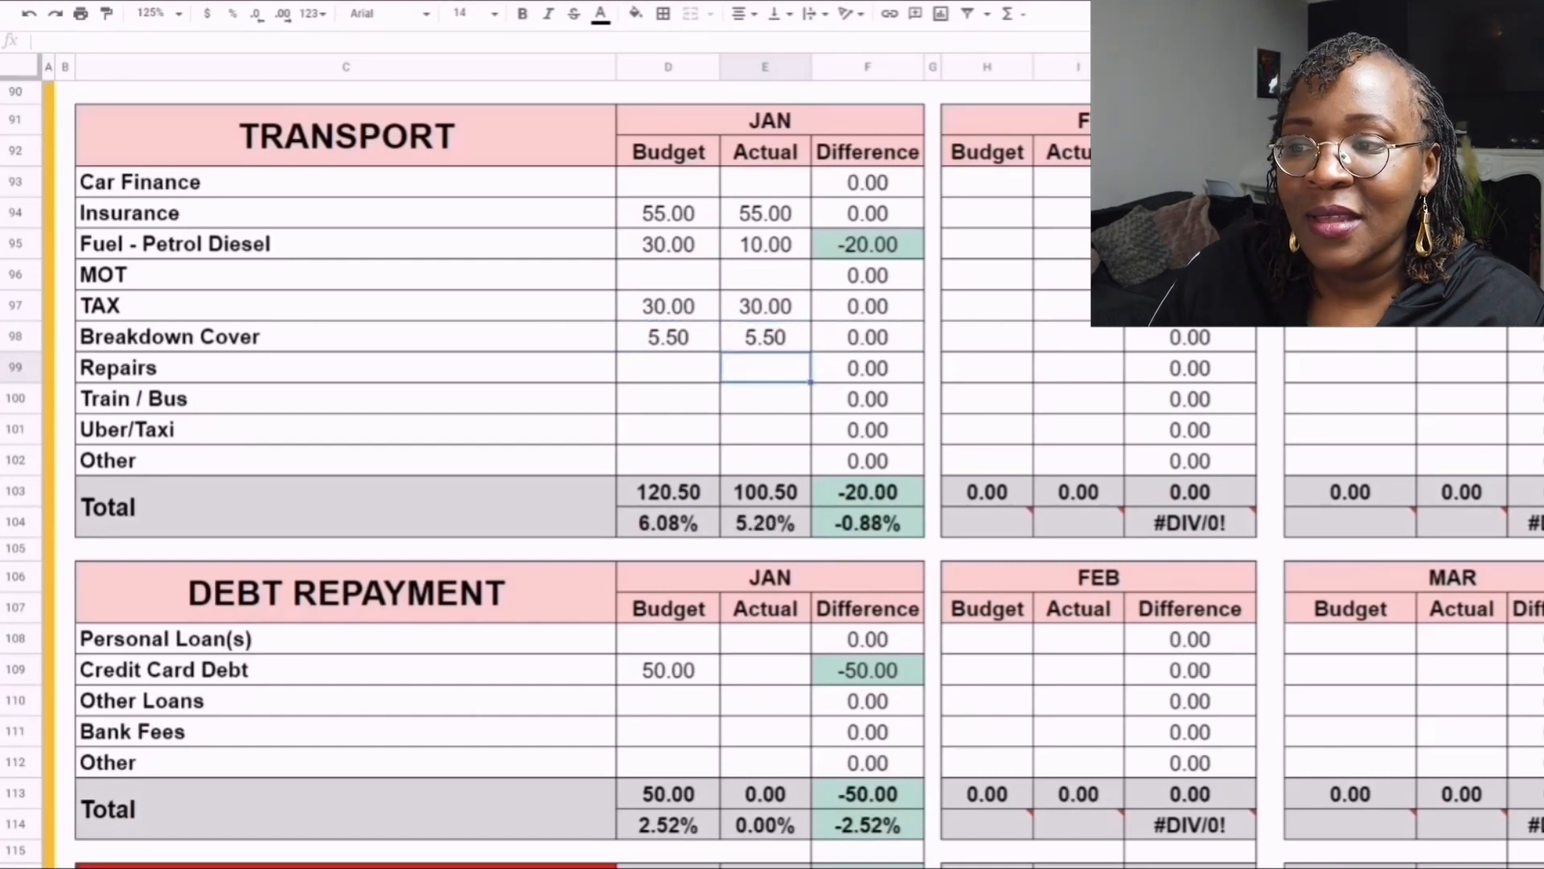
{"action": "left_click", "coordinate": [868, 493]}
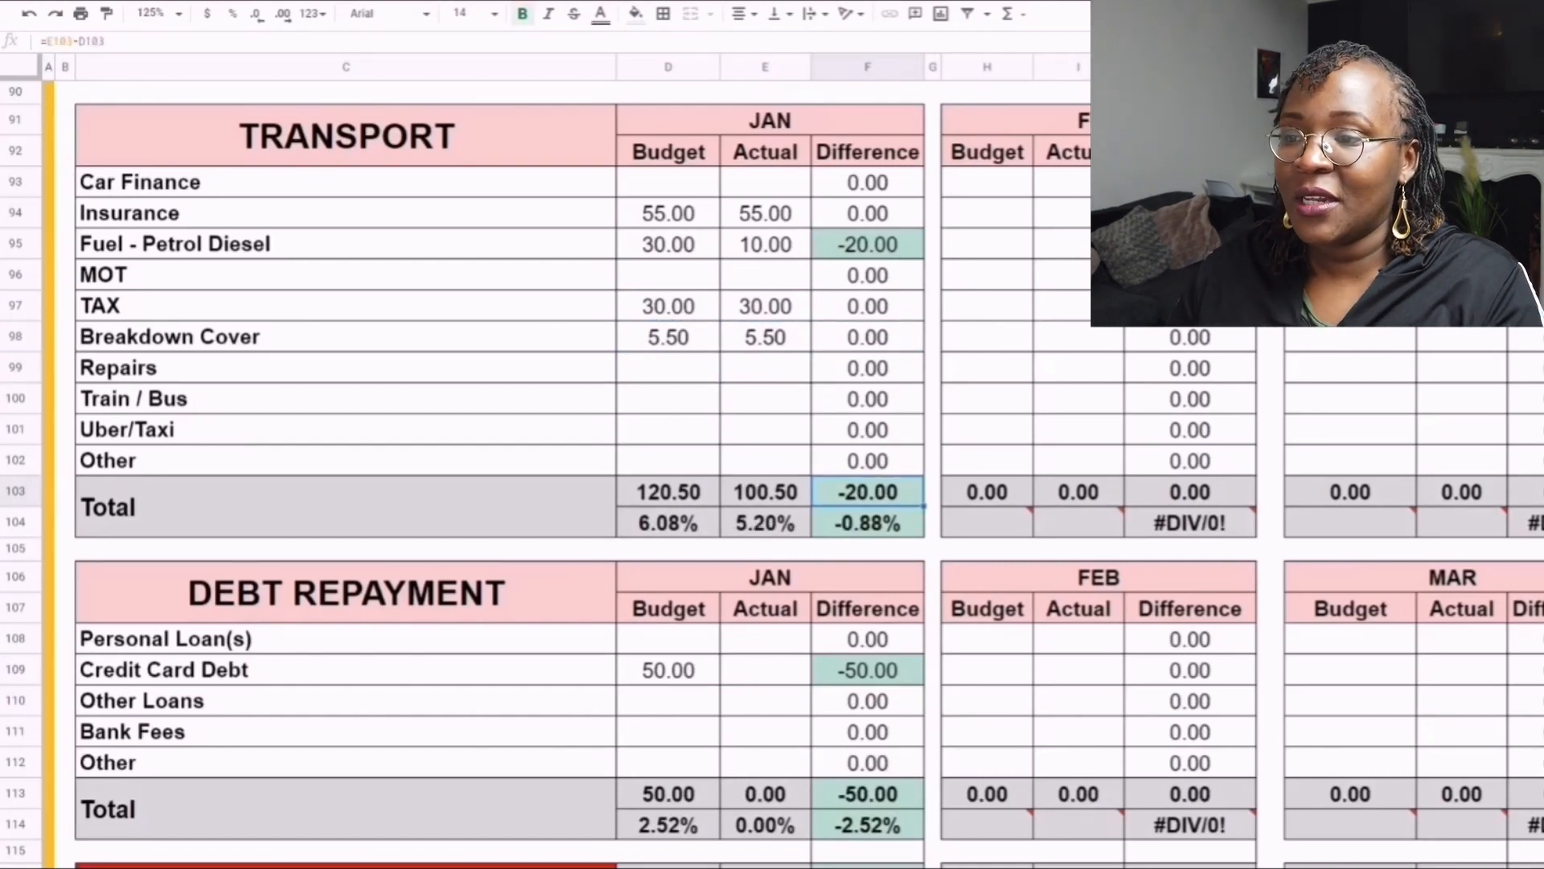
- Enter 50 as the January actual for Credit Card Debt in the Debt Repayment table
{"action": "scroll", "coordinate": [804, 482], "scroll_direction": "down", "scroll_amount": 4}
{"action": "scroll", "coordinate": [804, 482], "scroll_direction": "down", "scroll_amount": 2}
{"action": "scroll", "coordinate": [765, 322], "scroll_direction": "up", "scroll_amount": 1}
{"action": "left_click", "coordinate": [765, 213]}
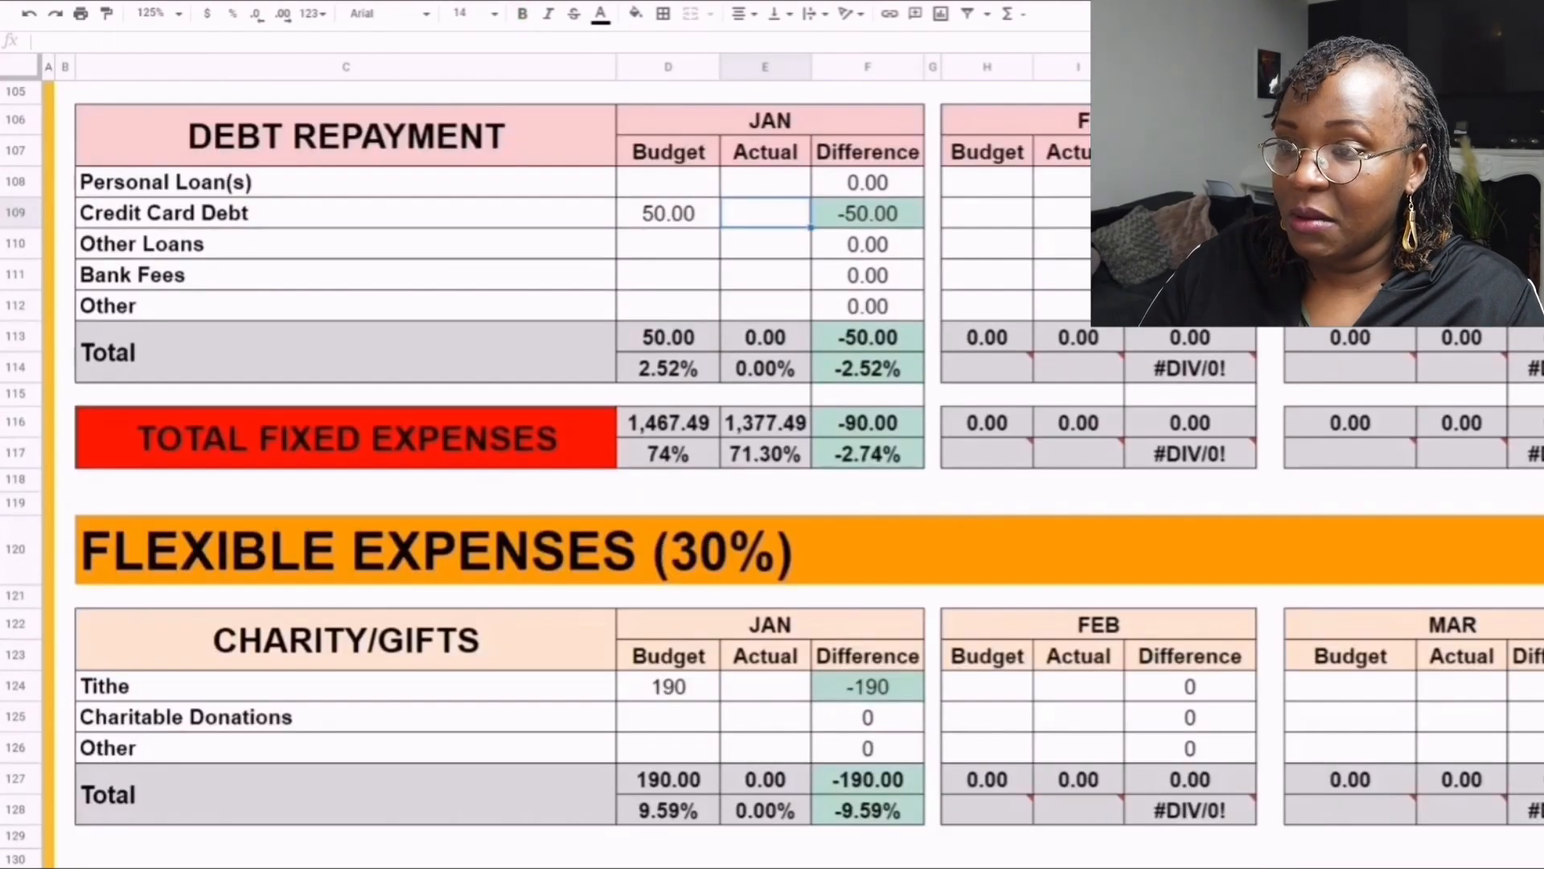
{"action": "type", "text": "50"}
{"action": "key", "text": "Return"}
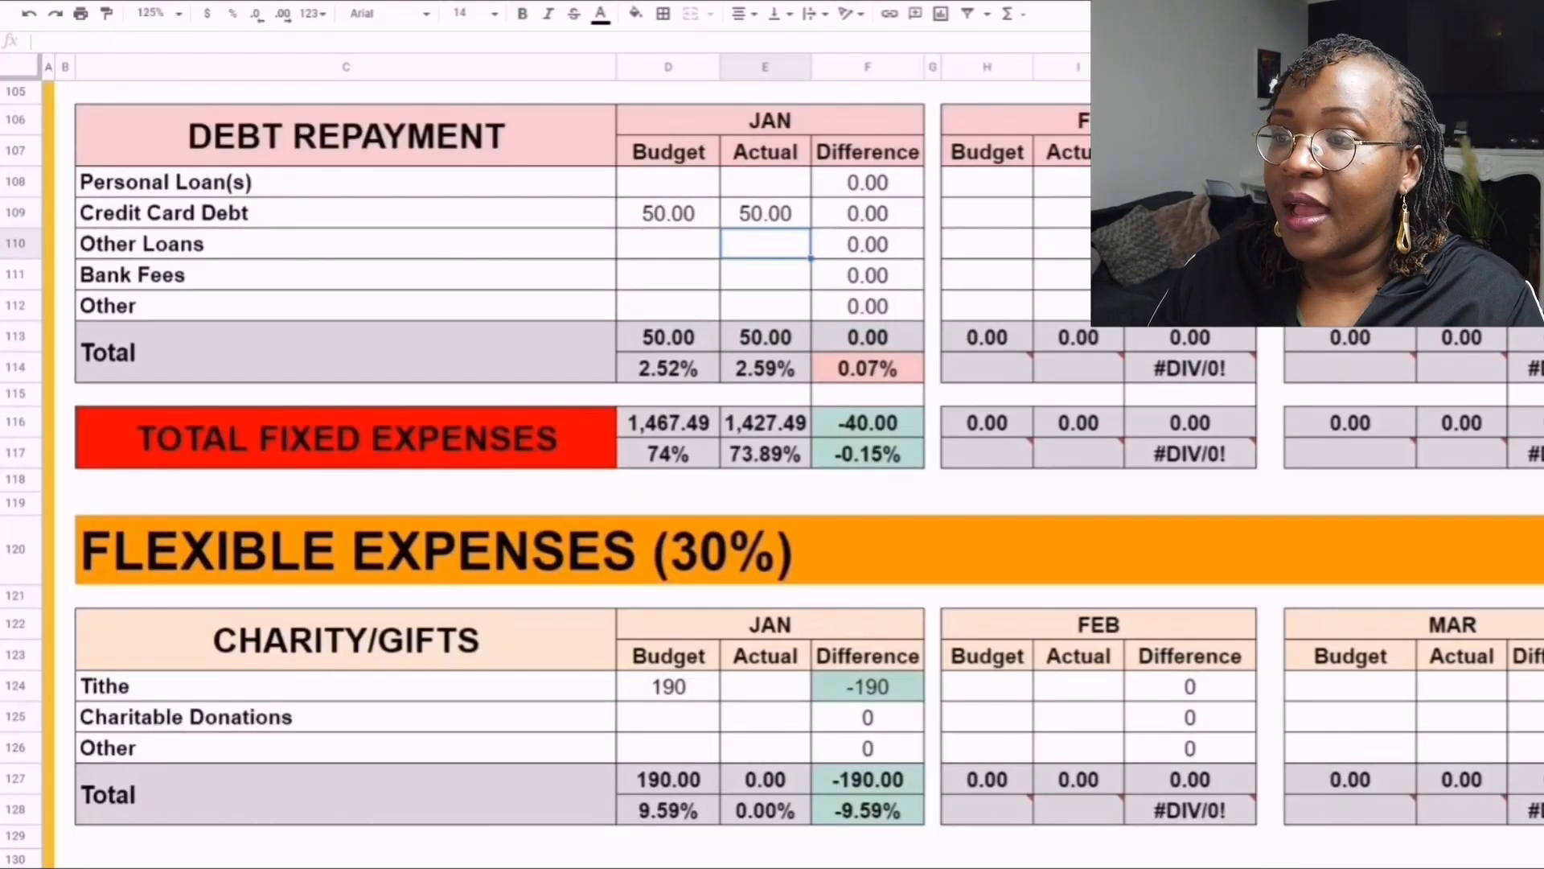
- Review the January totals and percentages for Debt Repayment, Transport and Total Fixed Expenses
{"action": "left_click_drag", "start_coordinate": [669, 337], "coordinate": [868, 367]}
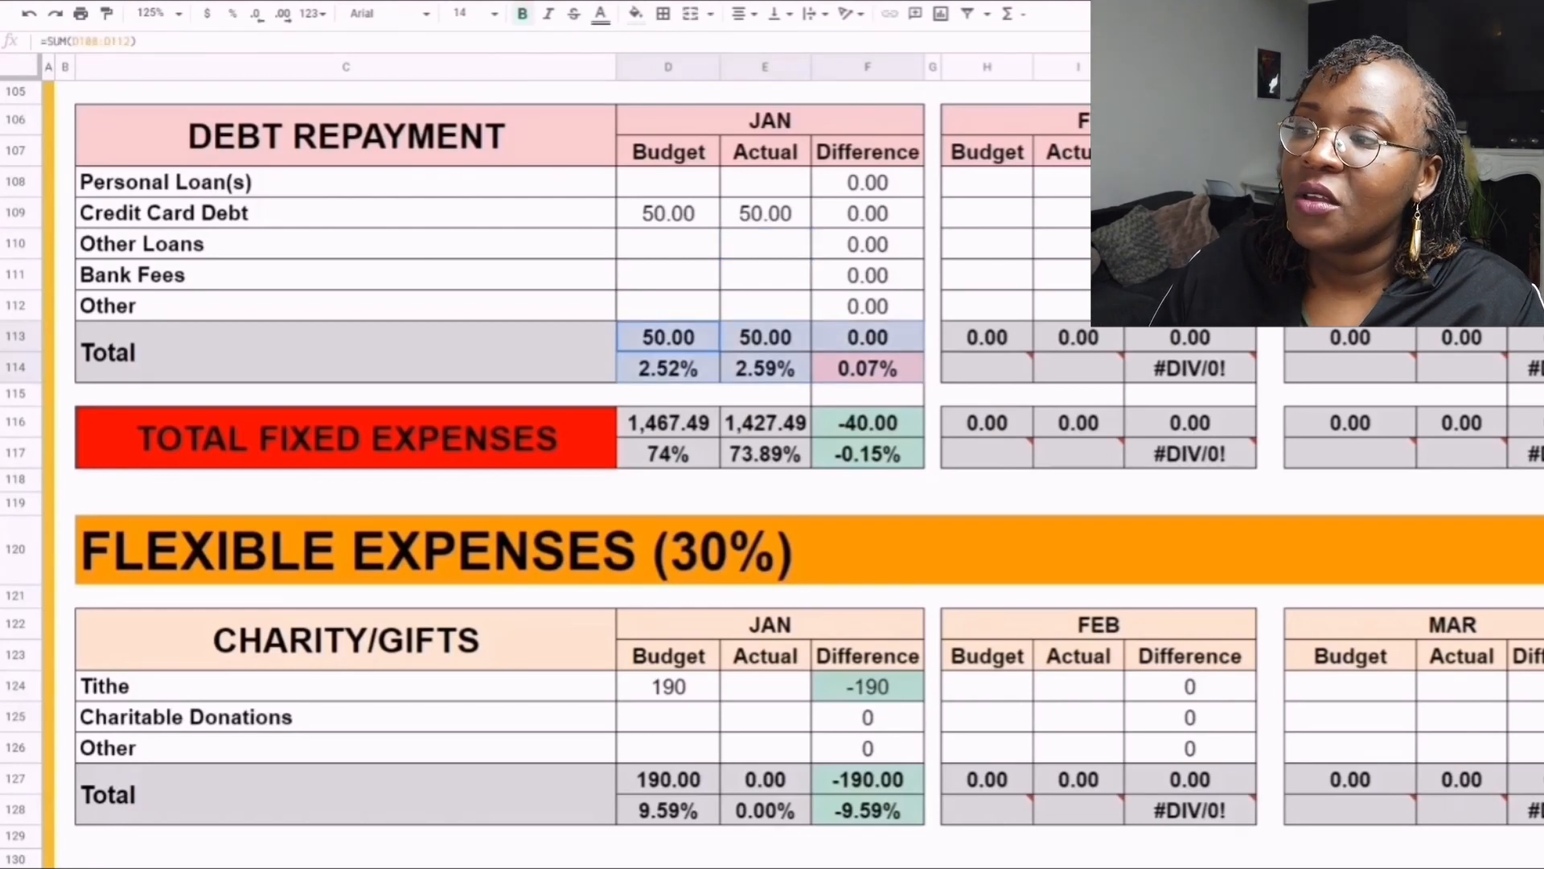
{"action": "left_click", "coordinate": [765, 423]}
{"action": "left_click", "coordinate": [669, 423]}
{"action": "scroll", "coordinate": [668, 423], "scroll_direction": "down", "scroll_amount": 3}
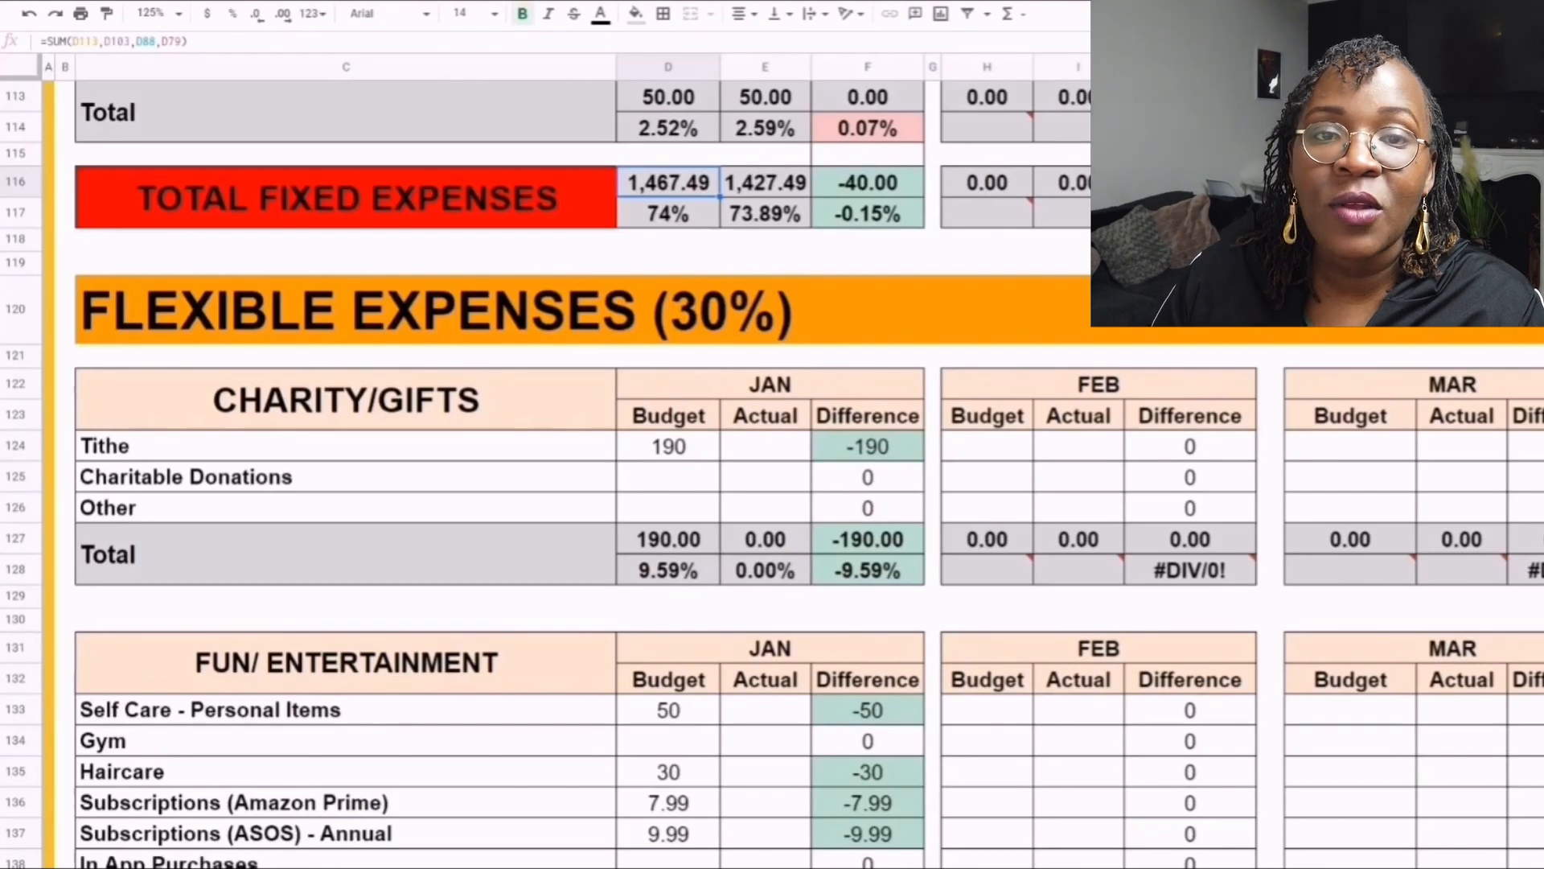
{"action": "scroll", "coordinate": [668, 450], "scroll_direction": "up", "scroll_amount": 10}
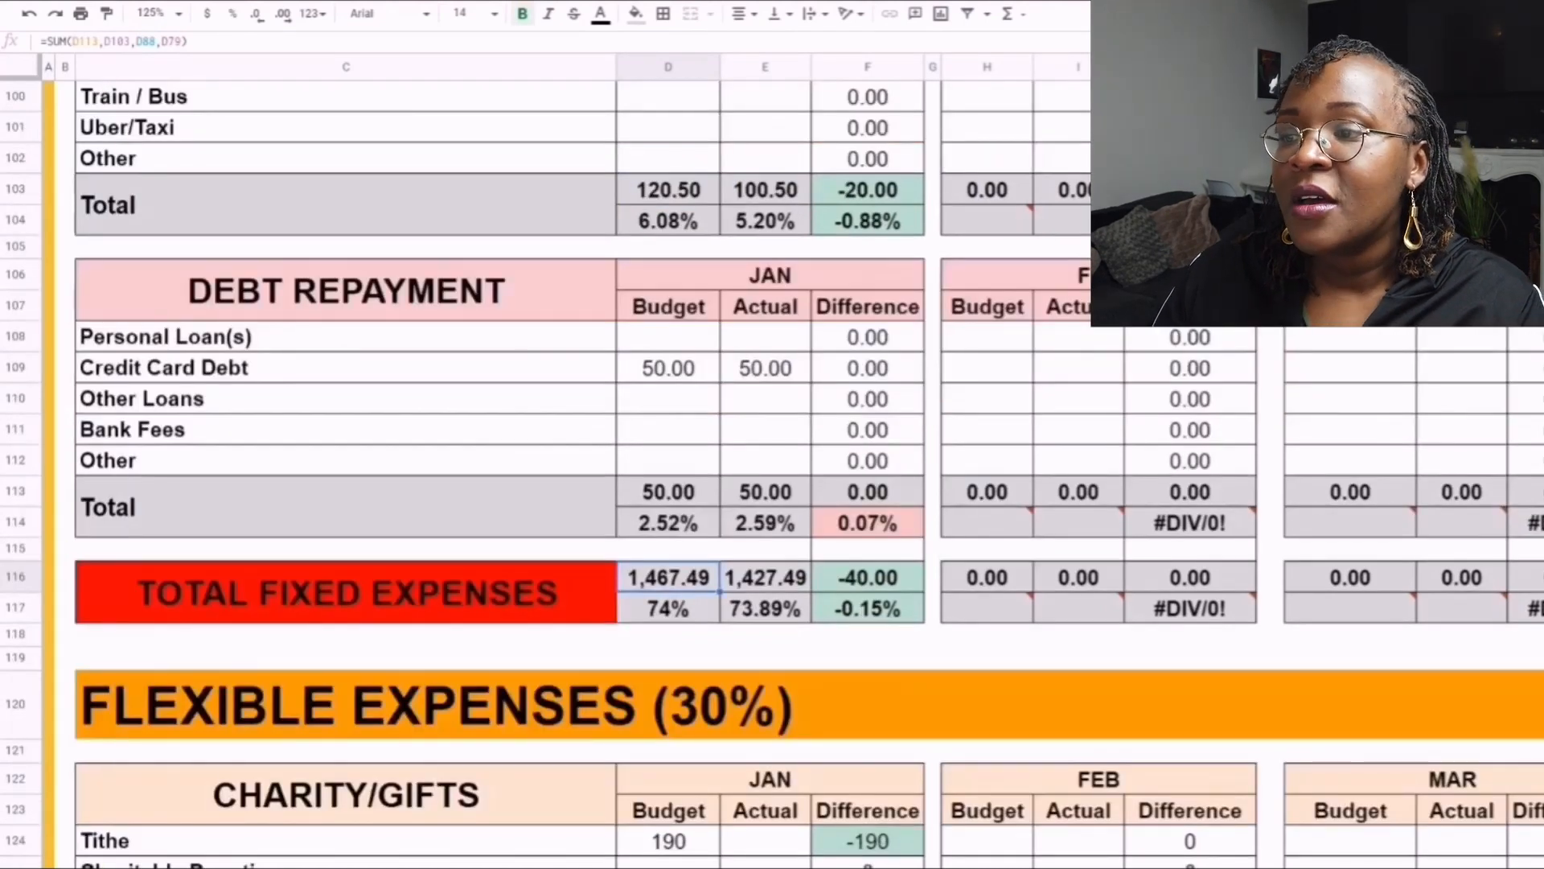
{"action": "scroll", "coordinate": [669, 552], "scroll_direction": "down", "scroll_amount": 4}
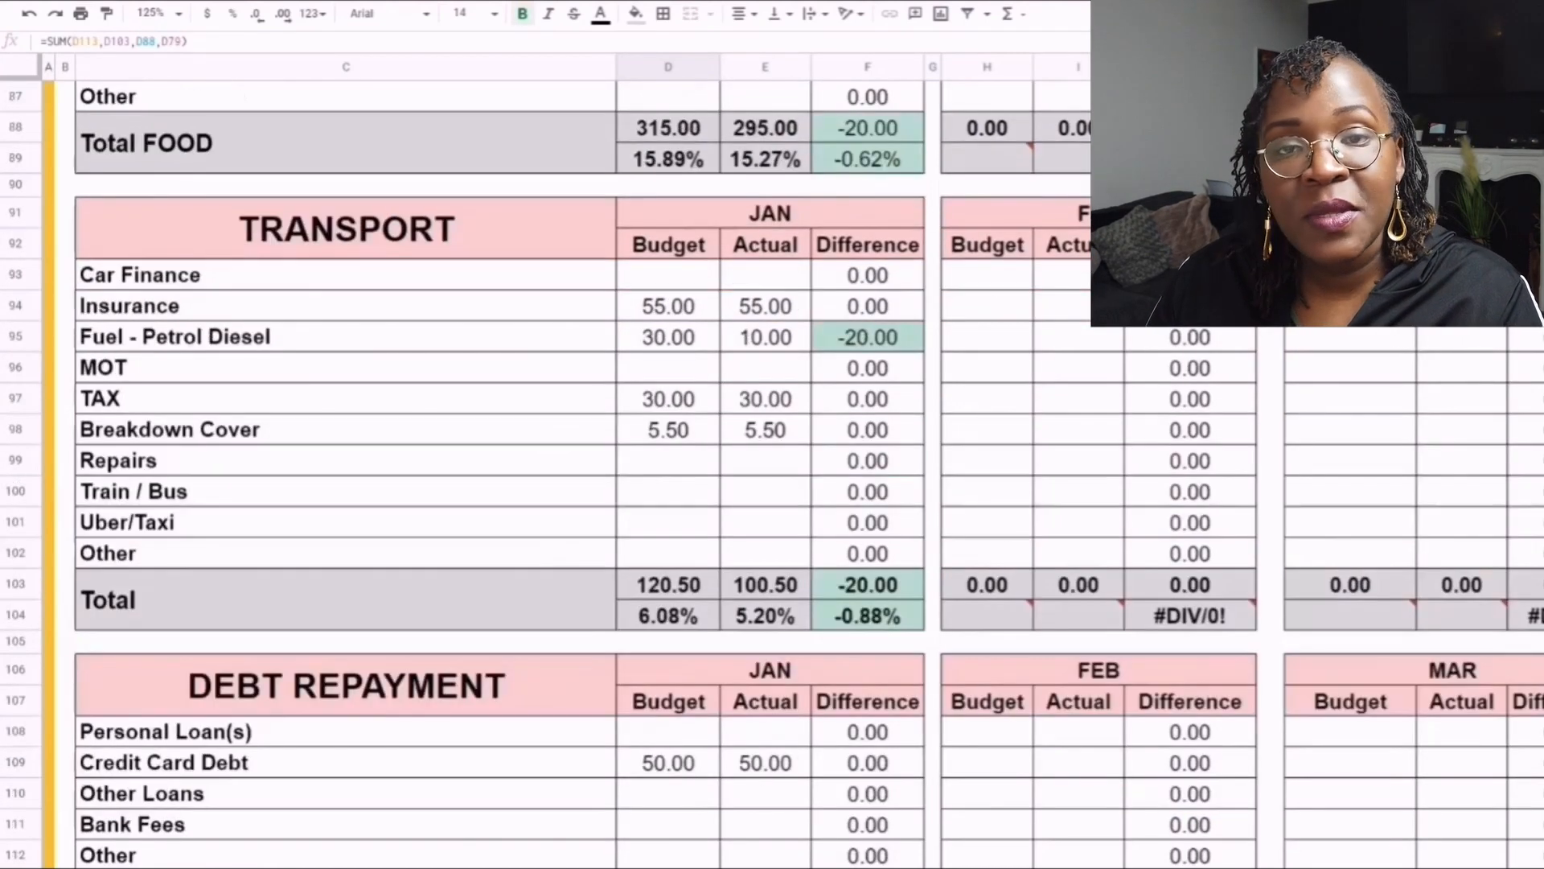
{"action": "left_click_drag", "start_coordinate": [668, 552], "coordinate": [764, 552]}
{"action": "scroll", "coordinate": [765, 552], "scroll_direction": "down", "scroll_amount": 4}
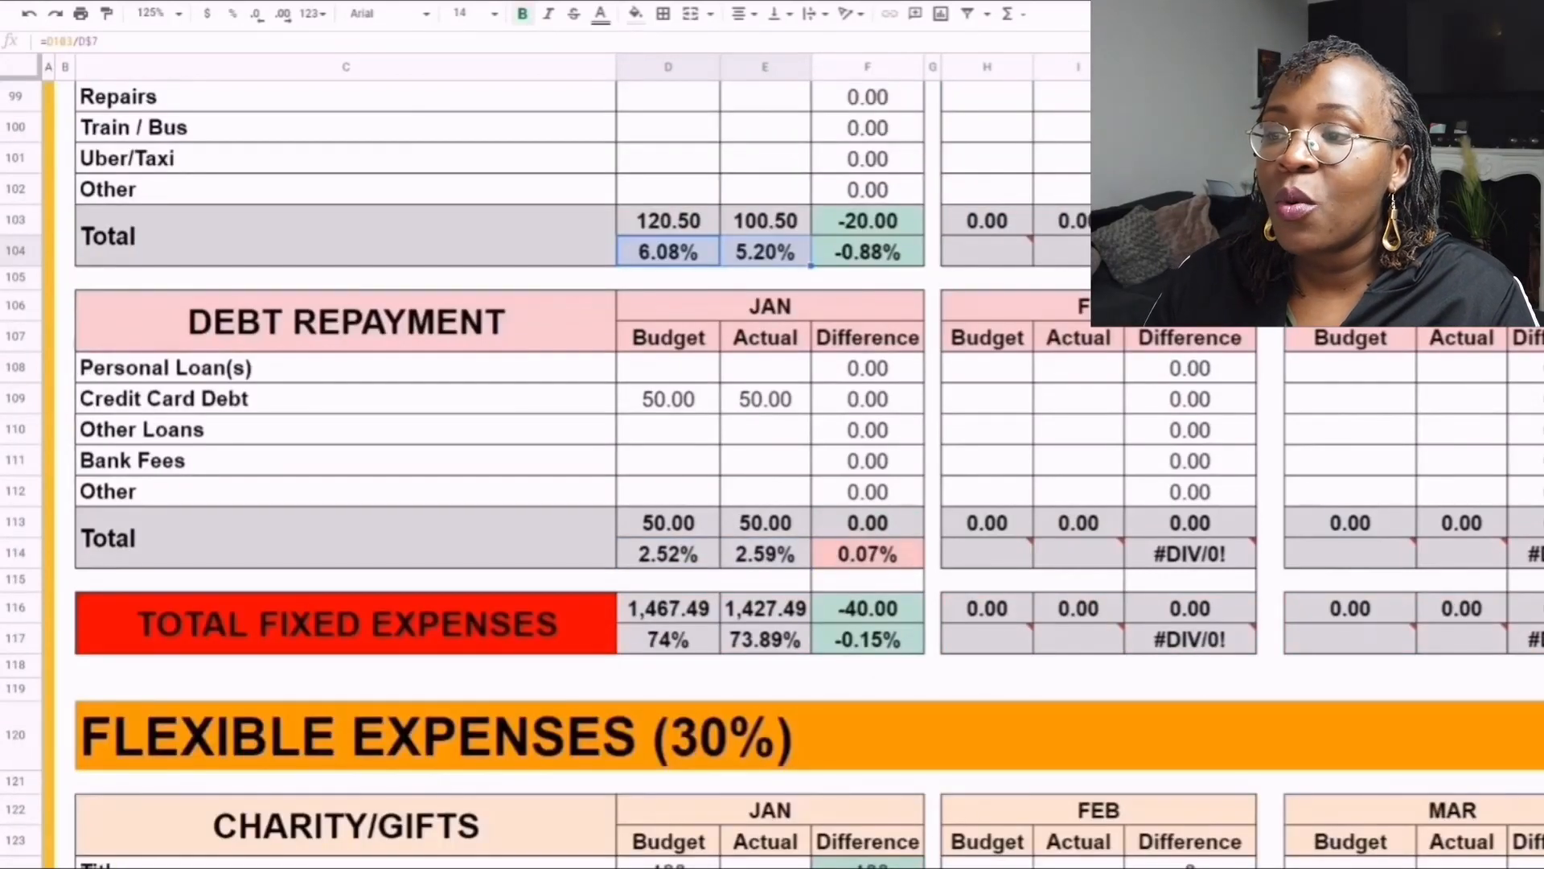
{"action": "scroll", "coordinate": [765, 552], "scroll_direction": "down", "scroll_amount": 3}
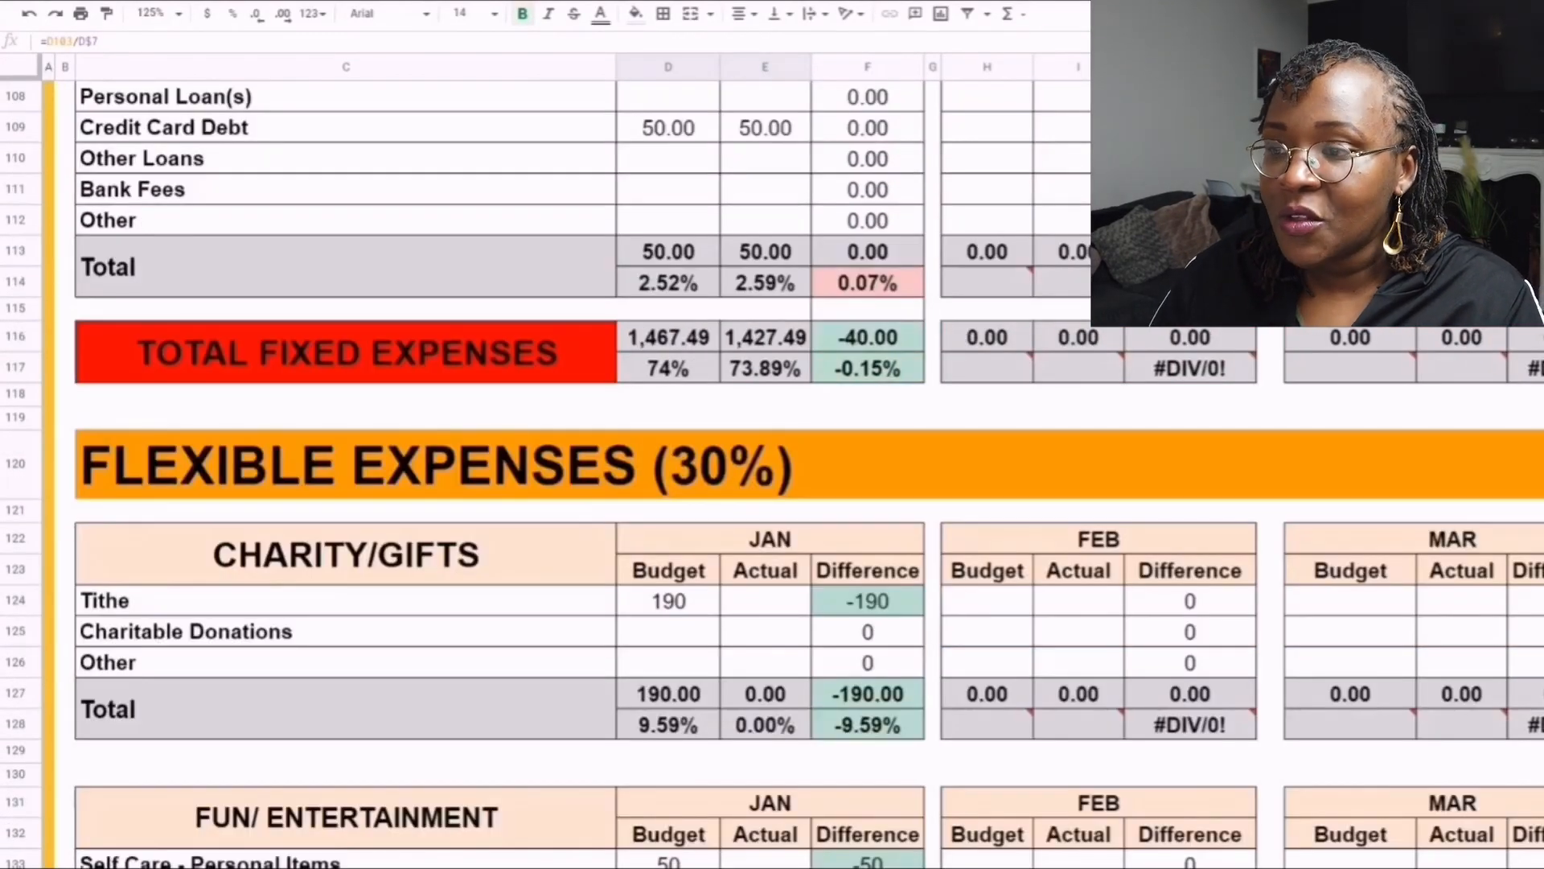
{"action": "scroll", "coordinate": [765, 551], "scroll_direction": "down", "scroll_amount": 3}
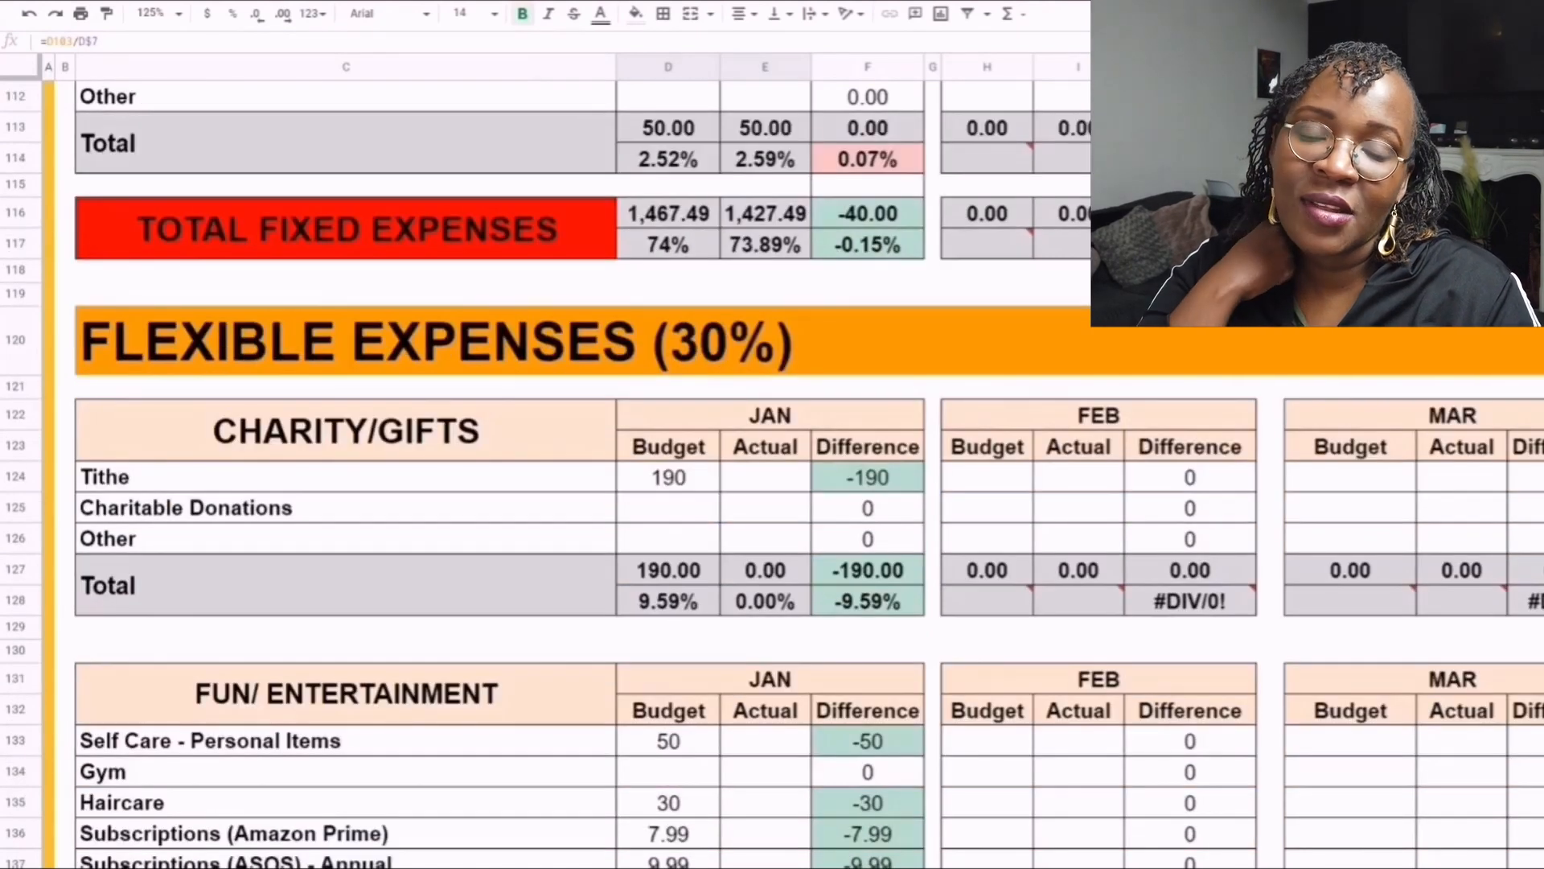
{"action": "scroll", "coordinate": [765, 552], "scroll_direction": "up", "scroll_amount": 5}
{"action": "scroll", "coordinate": [765, 552], "scroll_direction": "down", "scroll_amount": 3}
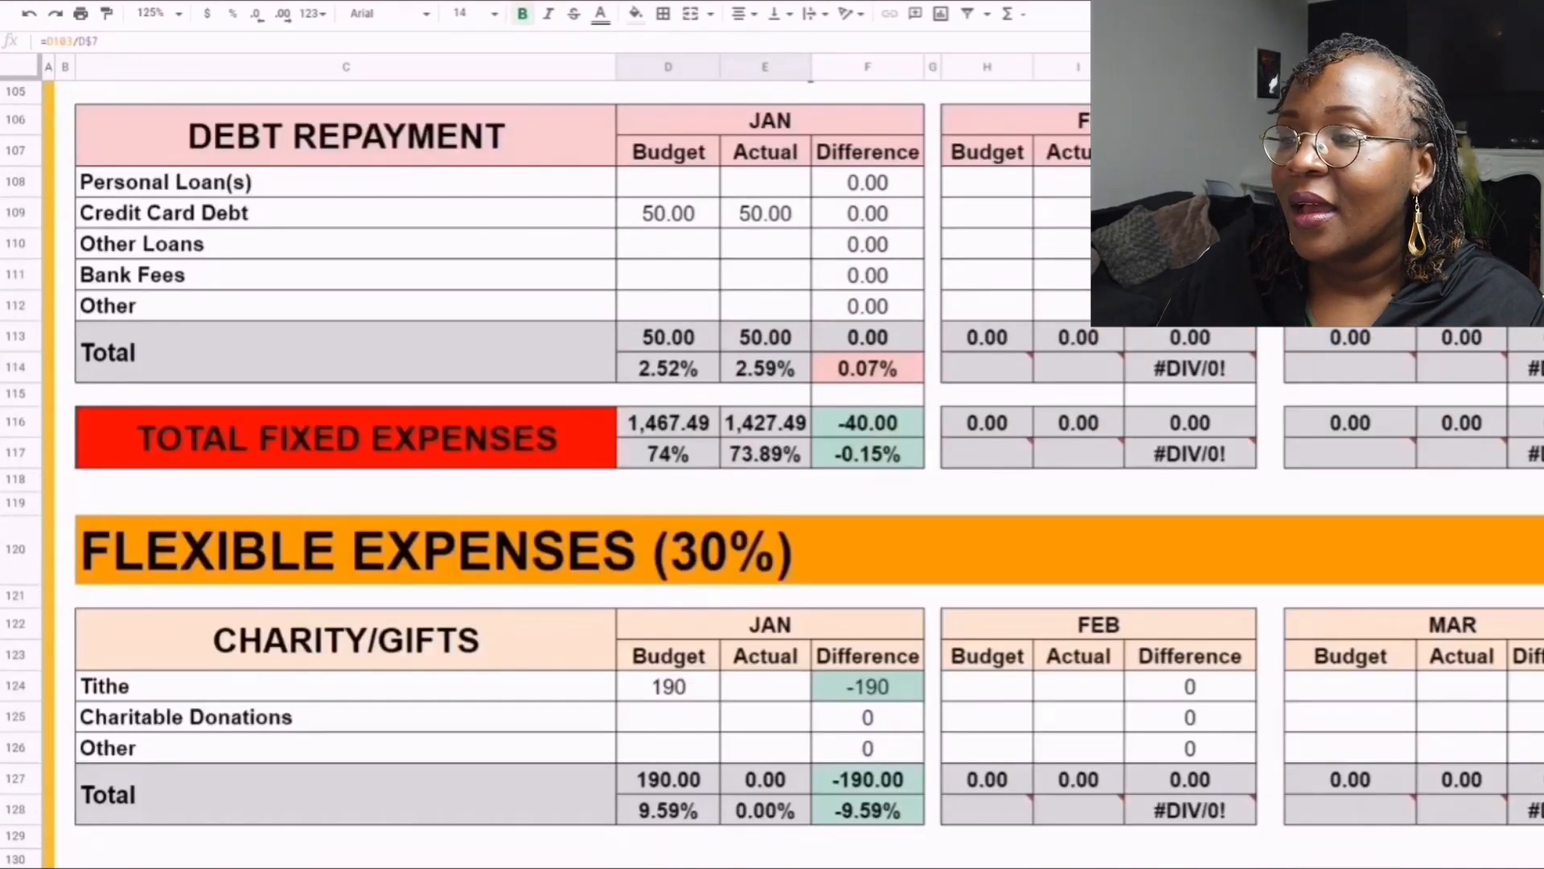
{"action": "scroll", "coordinate": [772, 482], "scroll_direction": "down", "scroll_amount": 2}
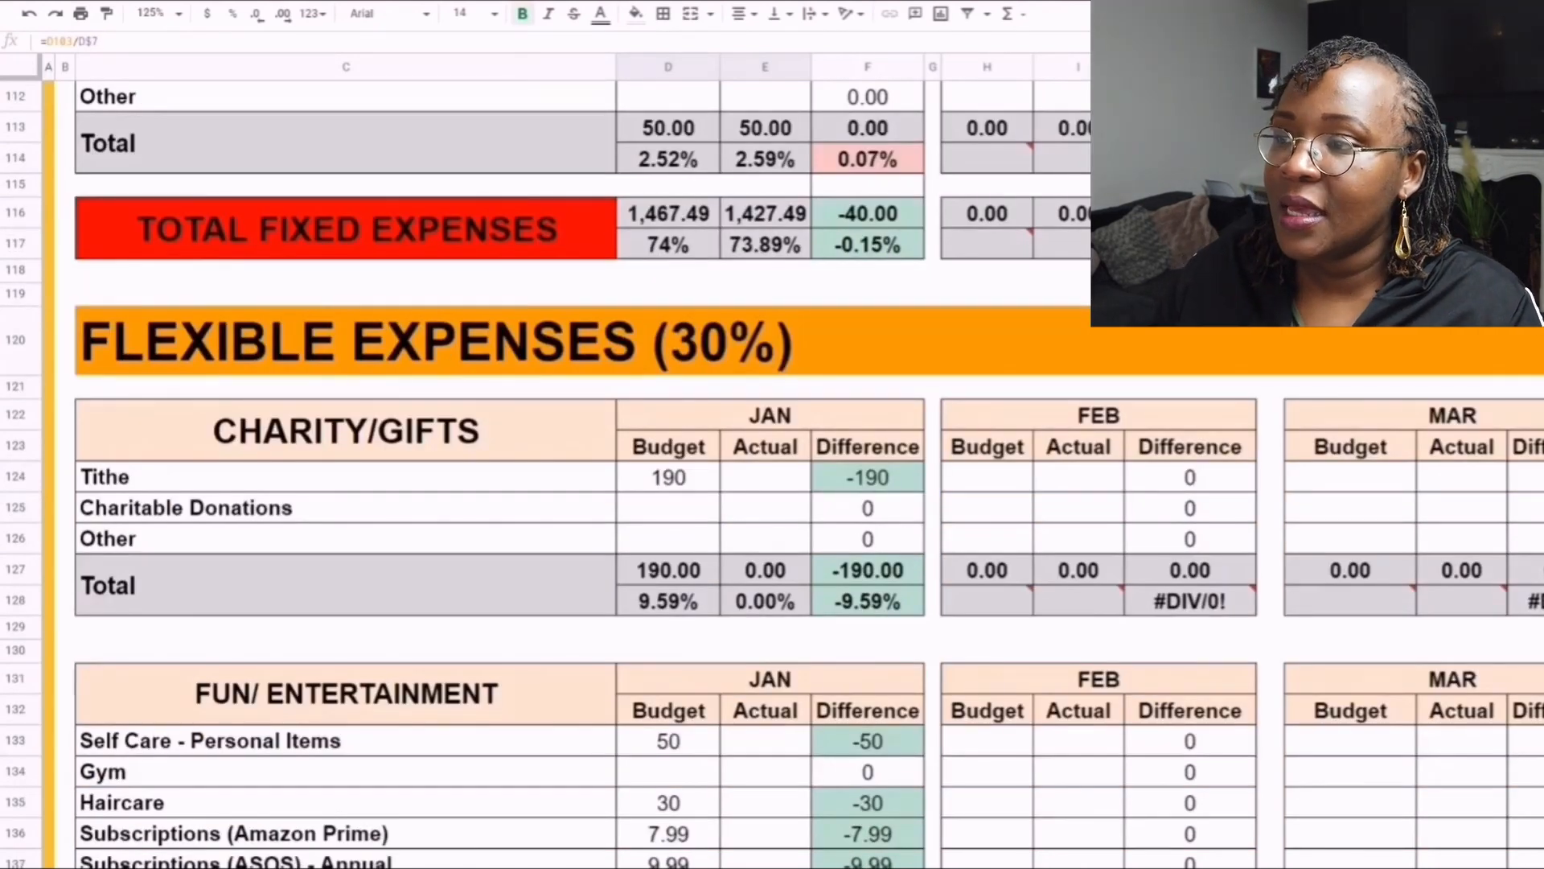
- Compare the January budget and actual amounts and percentages in the Total Fixed Expenses rows
{"action": "left_click_drag", "start_coordinate": [482, 229], "coordinate": [668, 233]}
{"action": "left_click", "coordinate": [669, 214]}
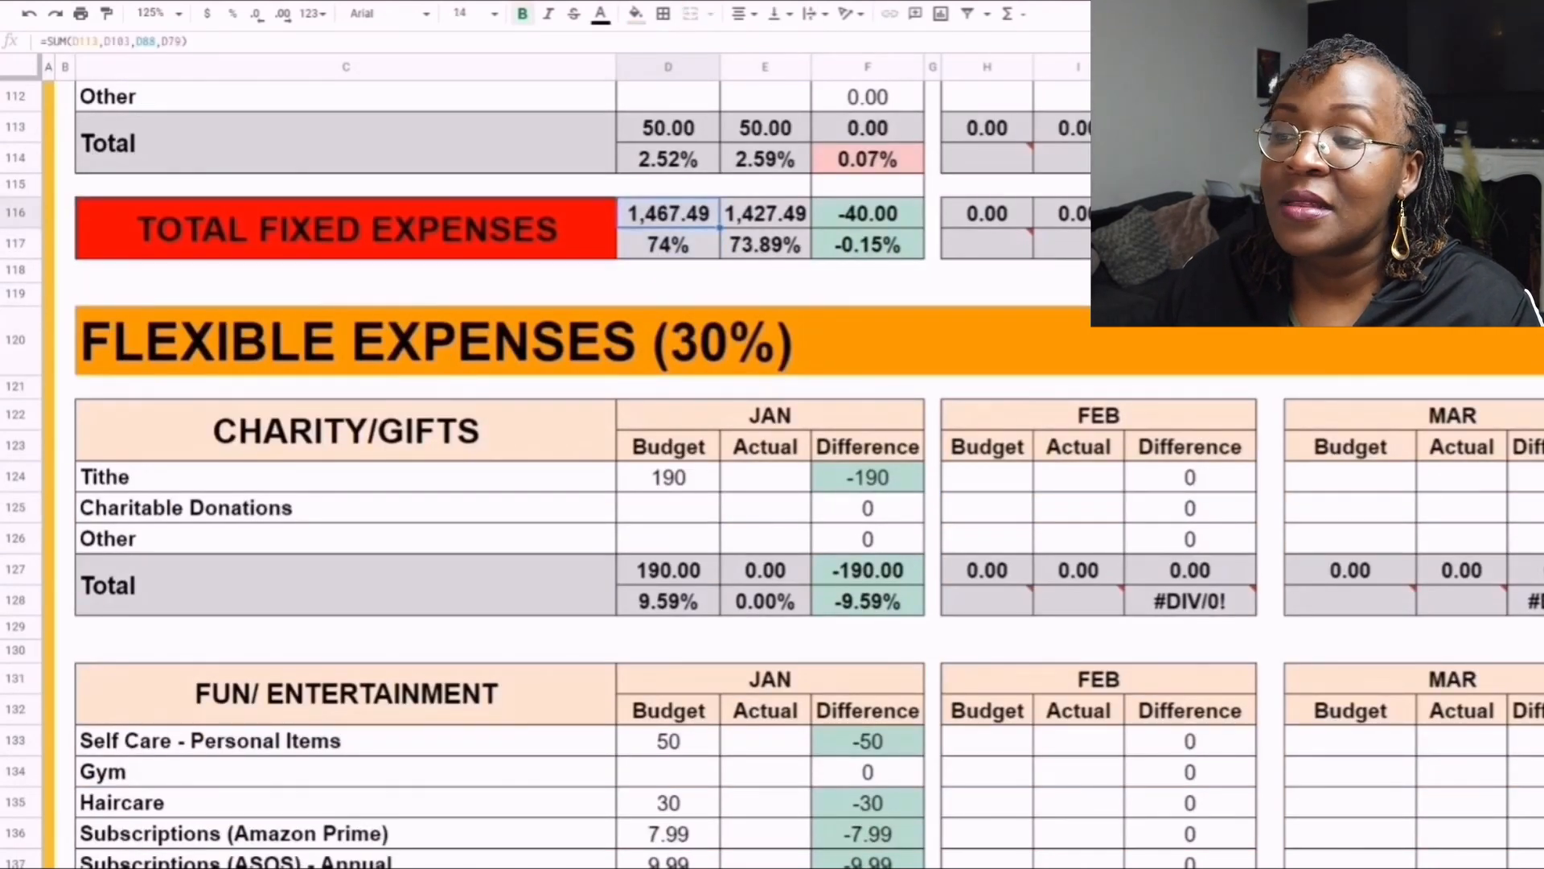
{"action": "left_click", "coordinate": [765, 213]}
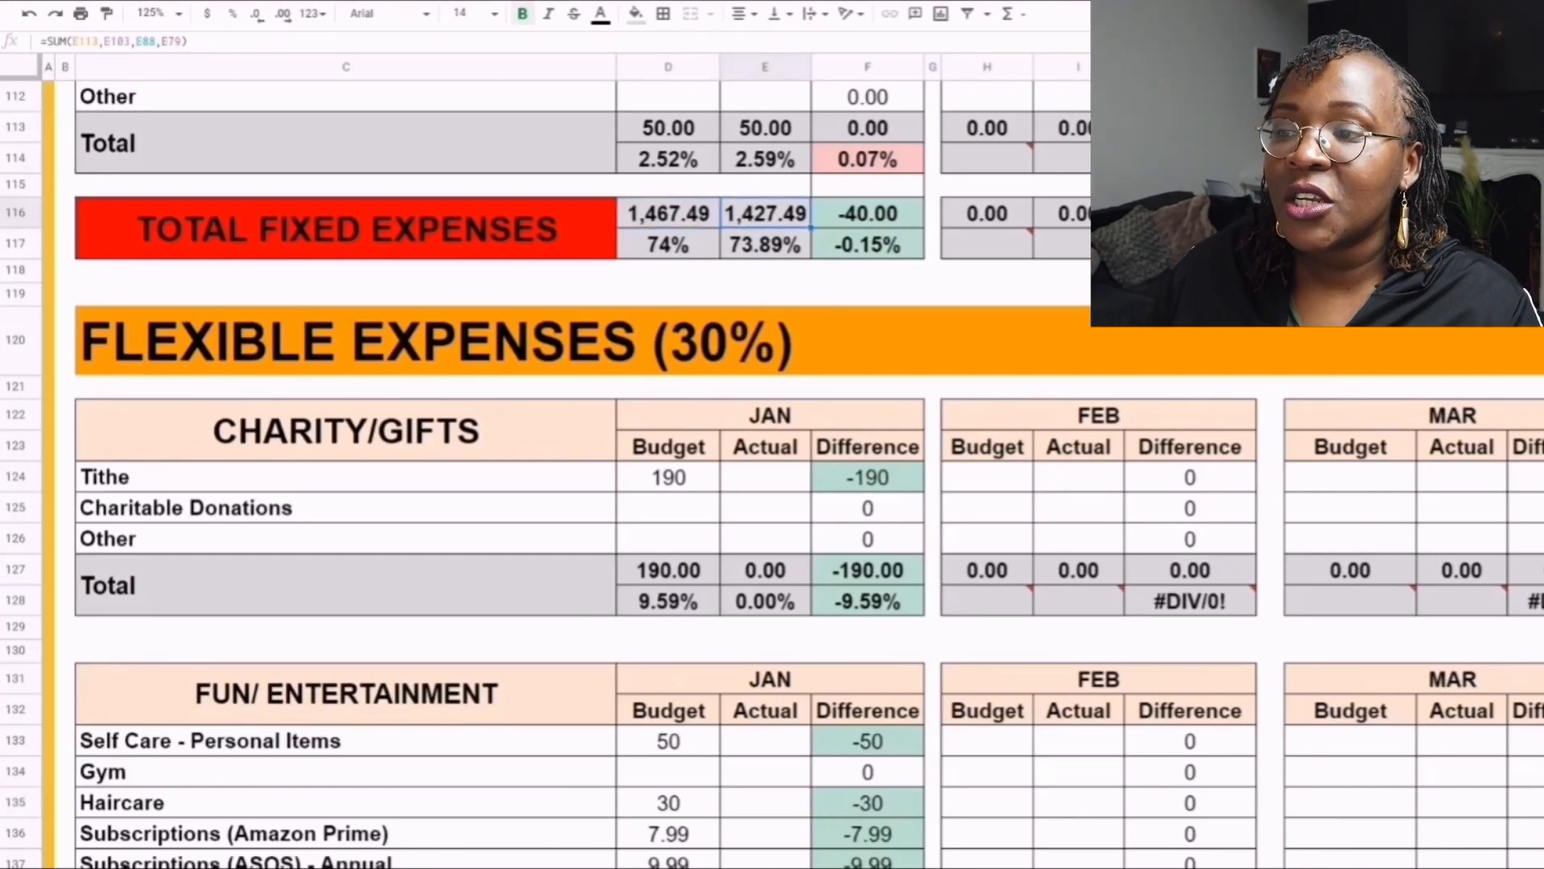
{"action": "left_click_drag", "start_coordinate": [523, 230], "coordinate": [765, 233]}
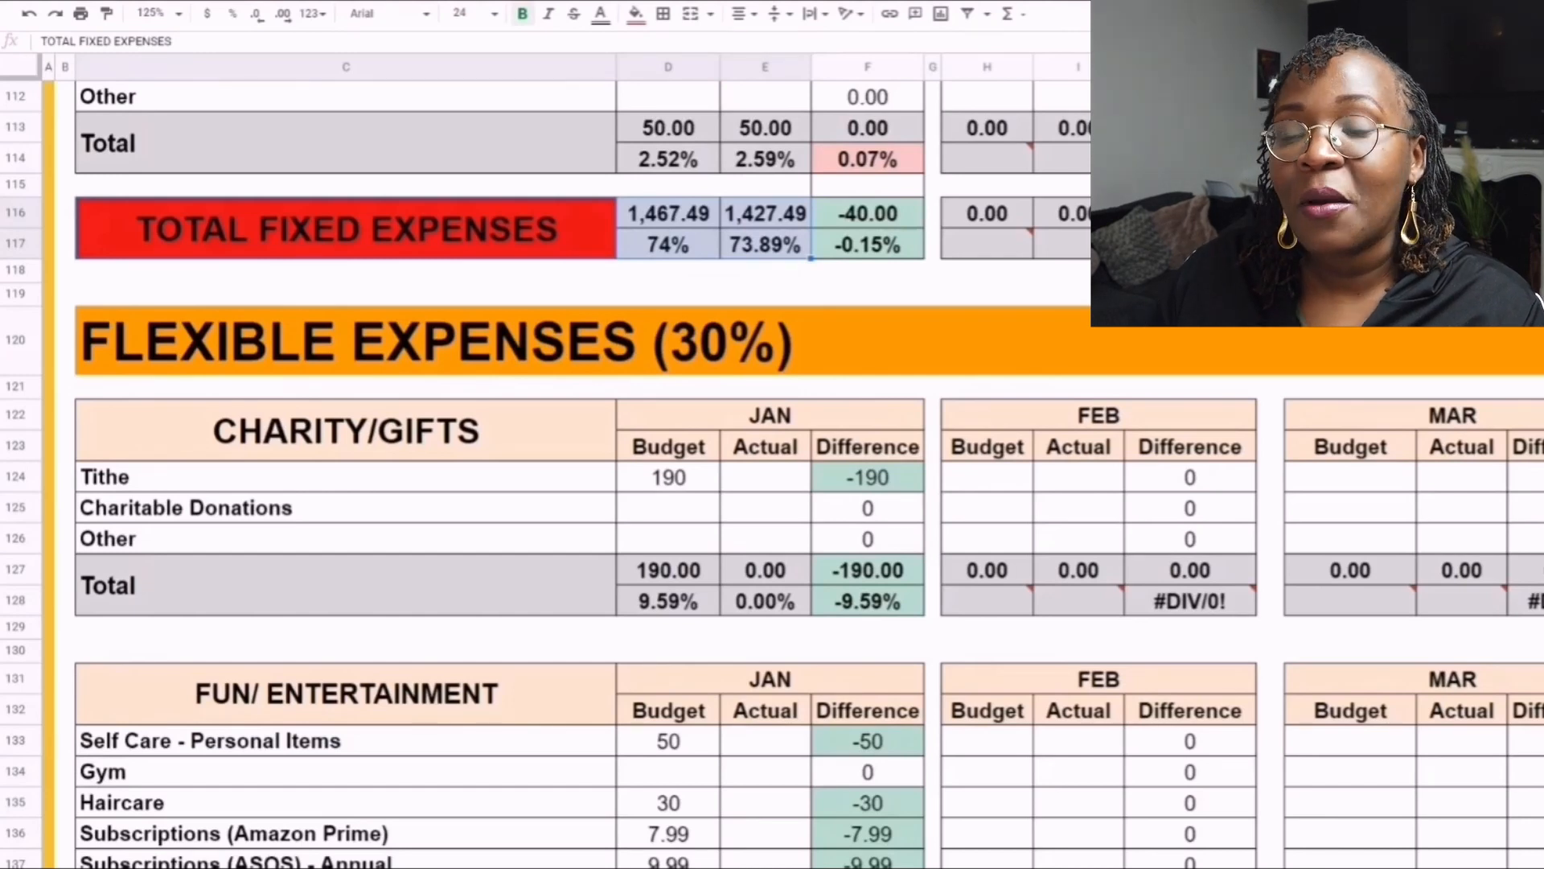
{"action": "left_click", "coordinate": [867, 270]}
- Copy the January Tithe budget of 190 into its actual cell and check the Charity/Gifts percentage difference
{"action": "scroll", "coordinate": [868, 270], "scroll_direction": "down", "scroll_amount": 1}
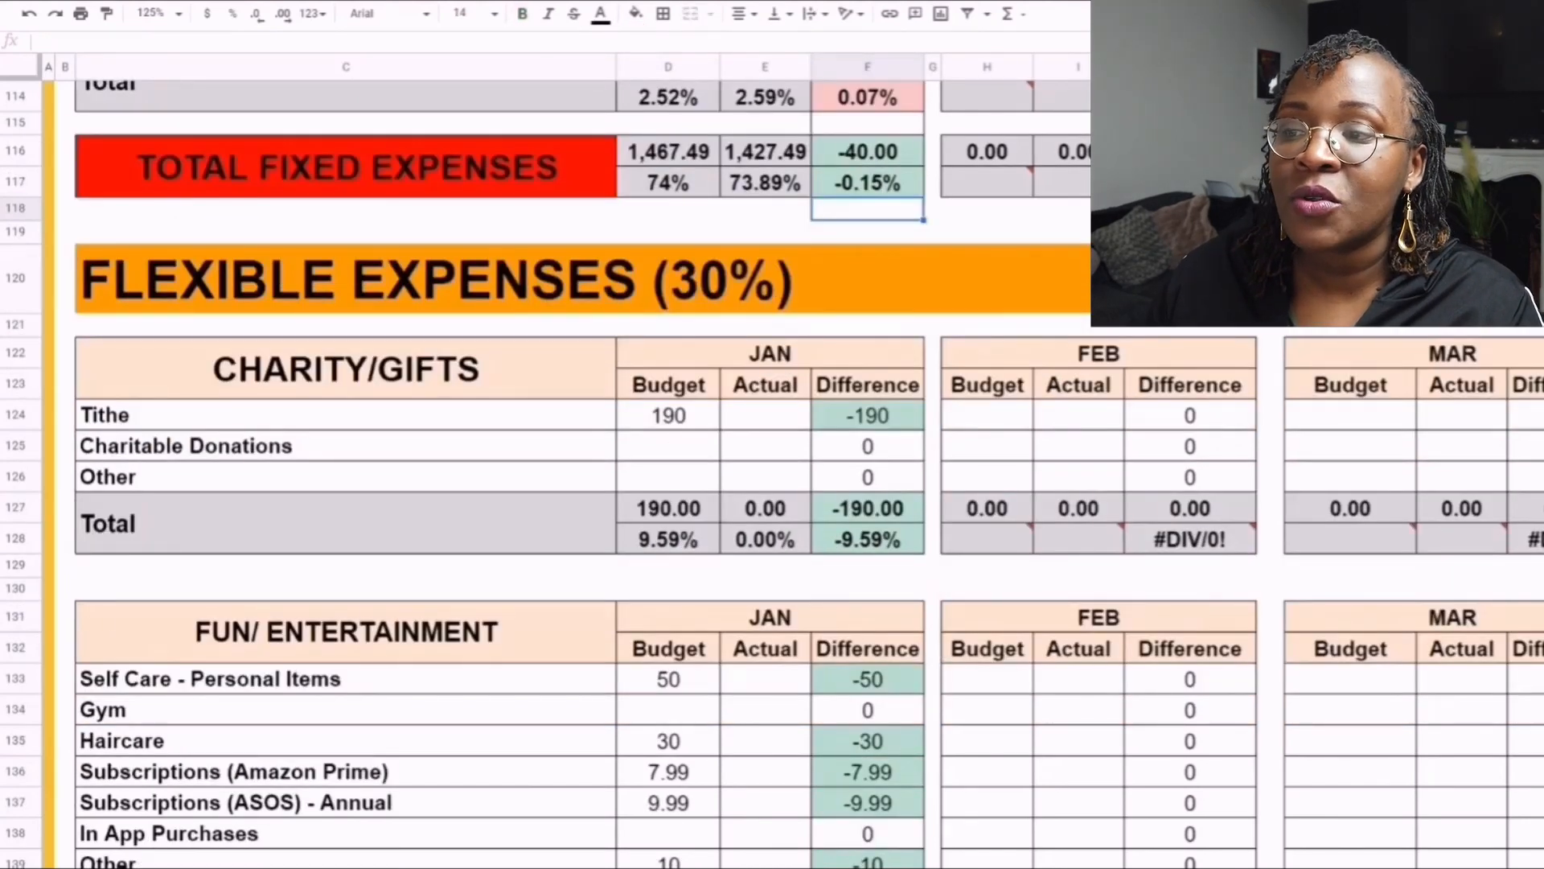
{"action": "scroll", "coordinate": [668, 275], "scroll_direction": "down", "scroll_amount": 2}
{"action": "left_click", "coordinate": [668, 275]}
{"action": "scroll", "coordinate": [668, 276], "scroll_direction": "down", "scroll_amount": 1}
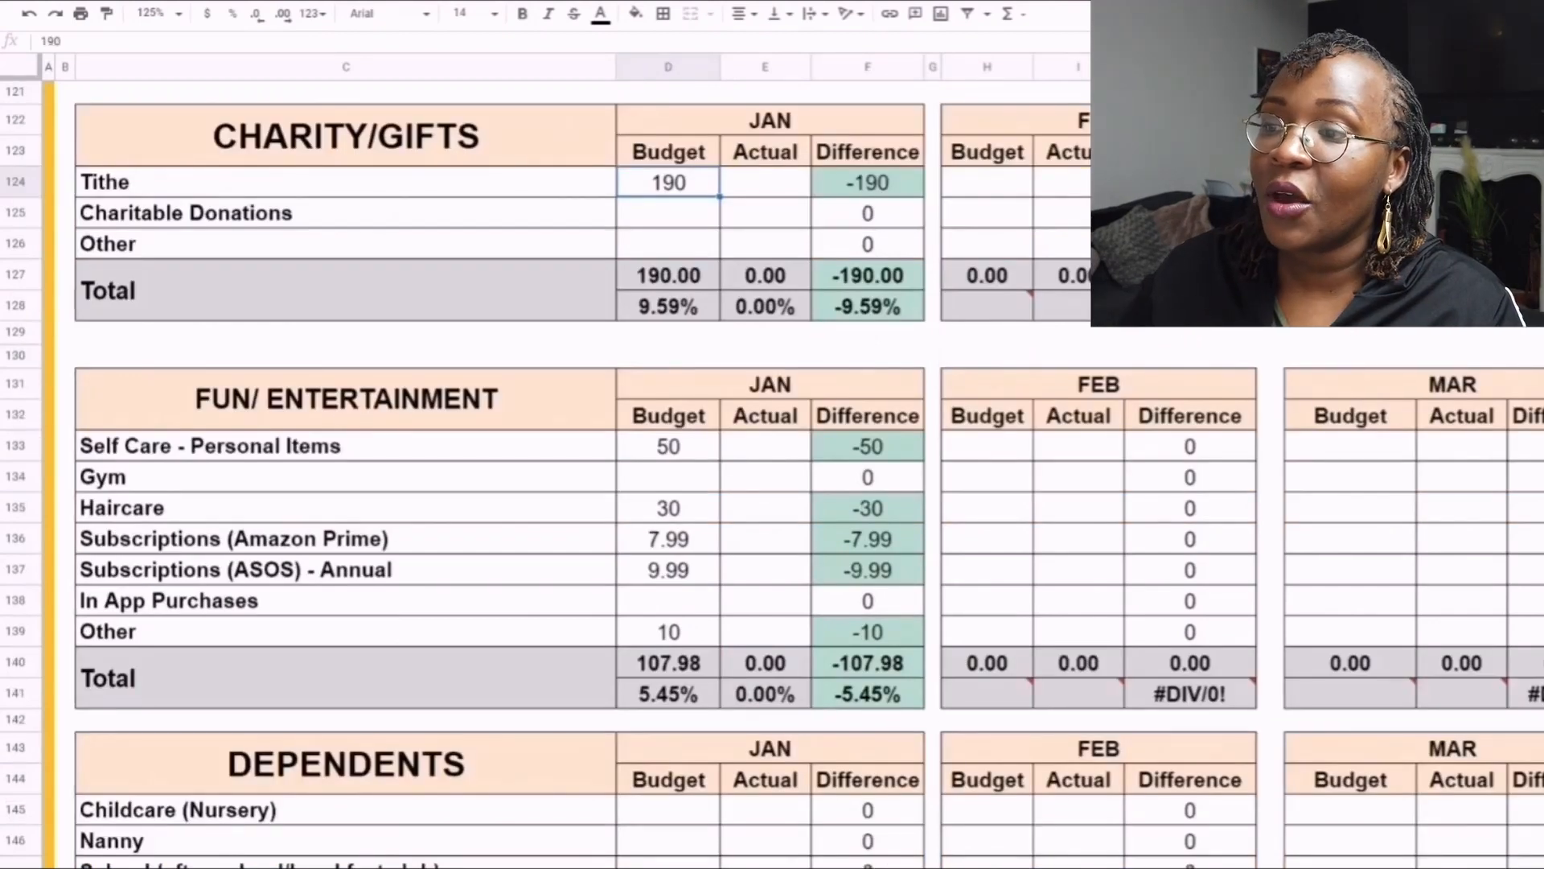
{"action": "key", "text": "ctrl+c"}
{"action": "left_click", "coordinate": [765, 213]}
{"action": "left_click", "coordinate": [764, 183]}
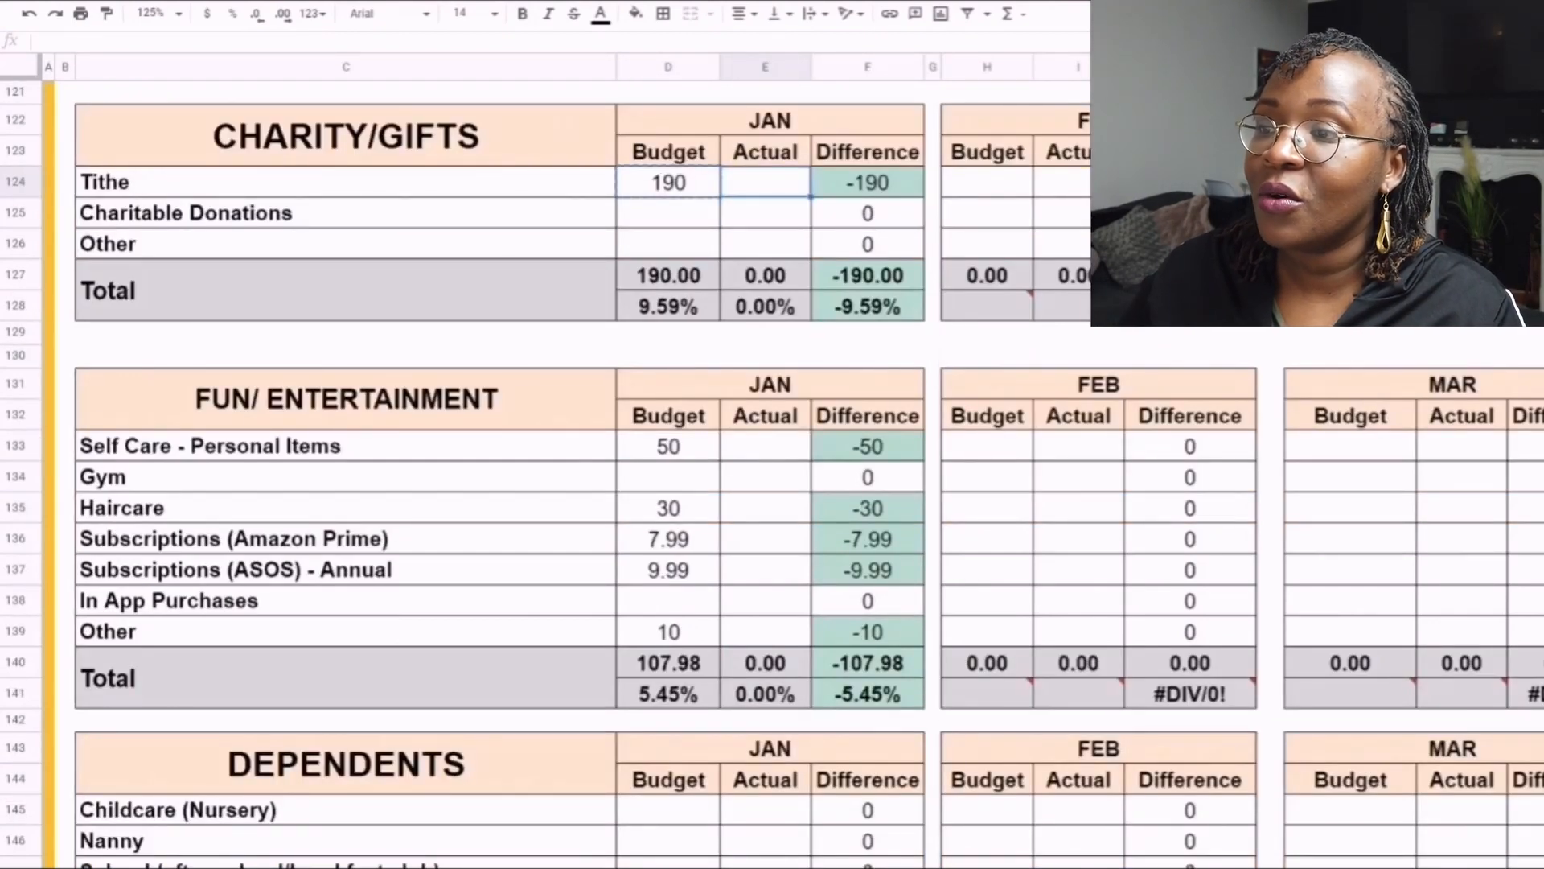
{"action": "key", "text": "ctrl+v"}
{"action": "left_click", "coordinate": [765, 213]}
{"action": "left_click", "coordinate": [868, 306]}
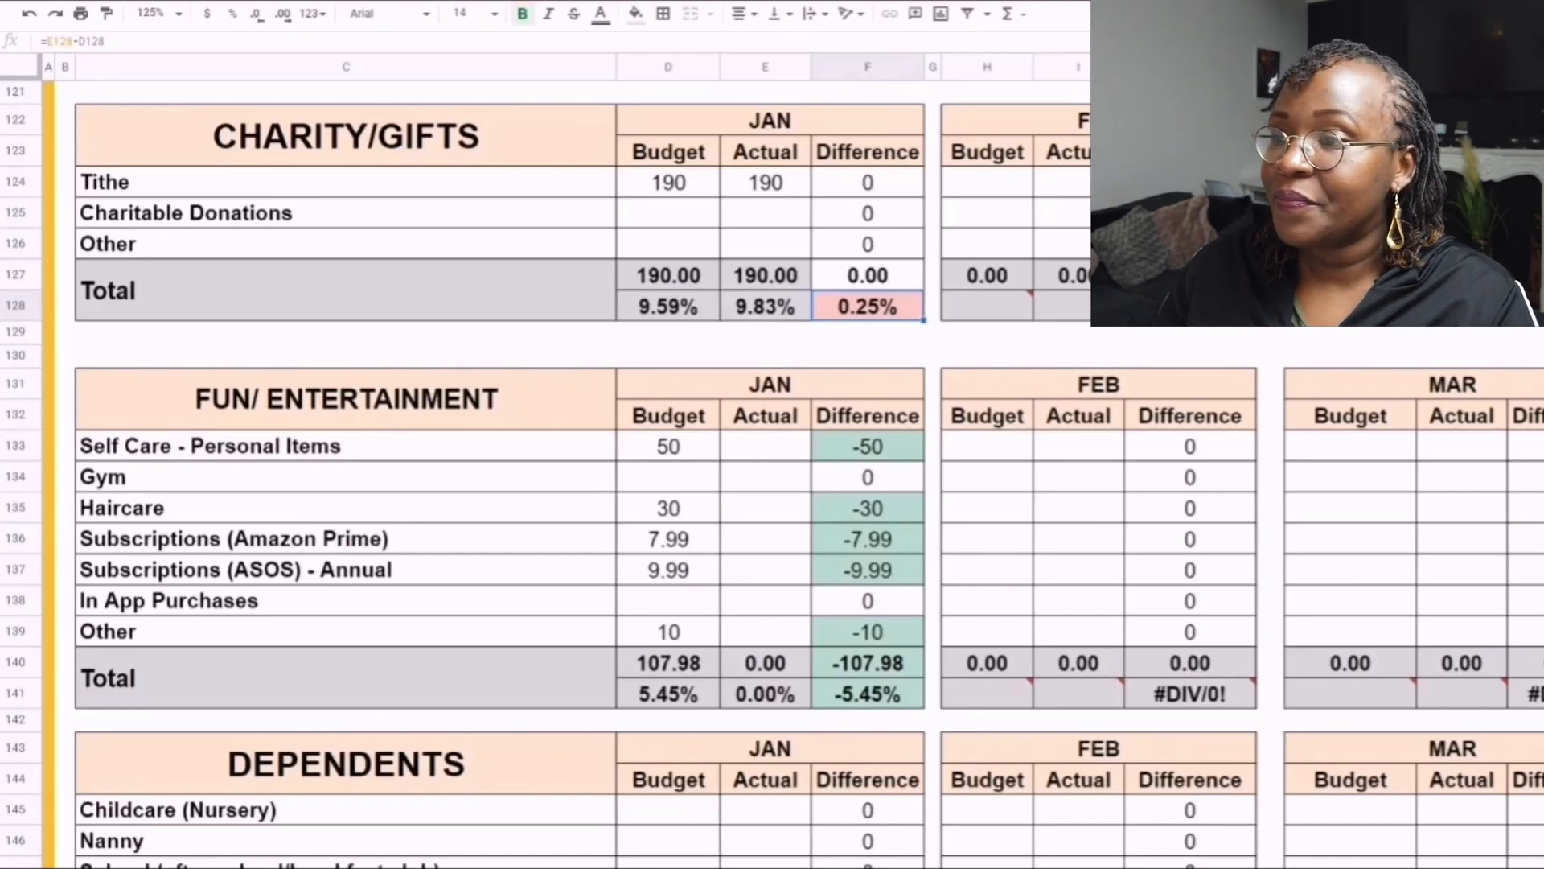
- Enter January actuals of 50 for Self Care - Personal Items and 45 for Haircare in the Fun/Entertainment table
{"action": "scroll", "coordinate": [772, 474], "scroll_direction": "down", "scroll_amount": 3}
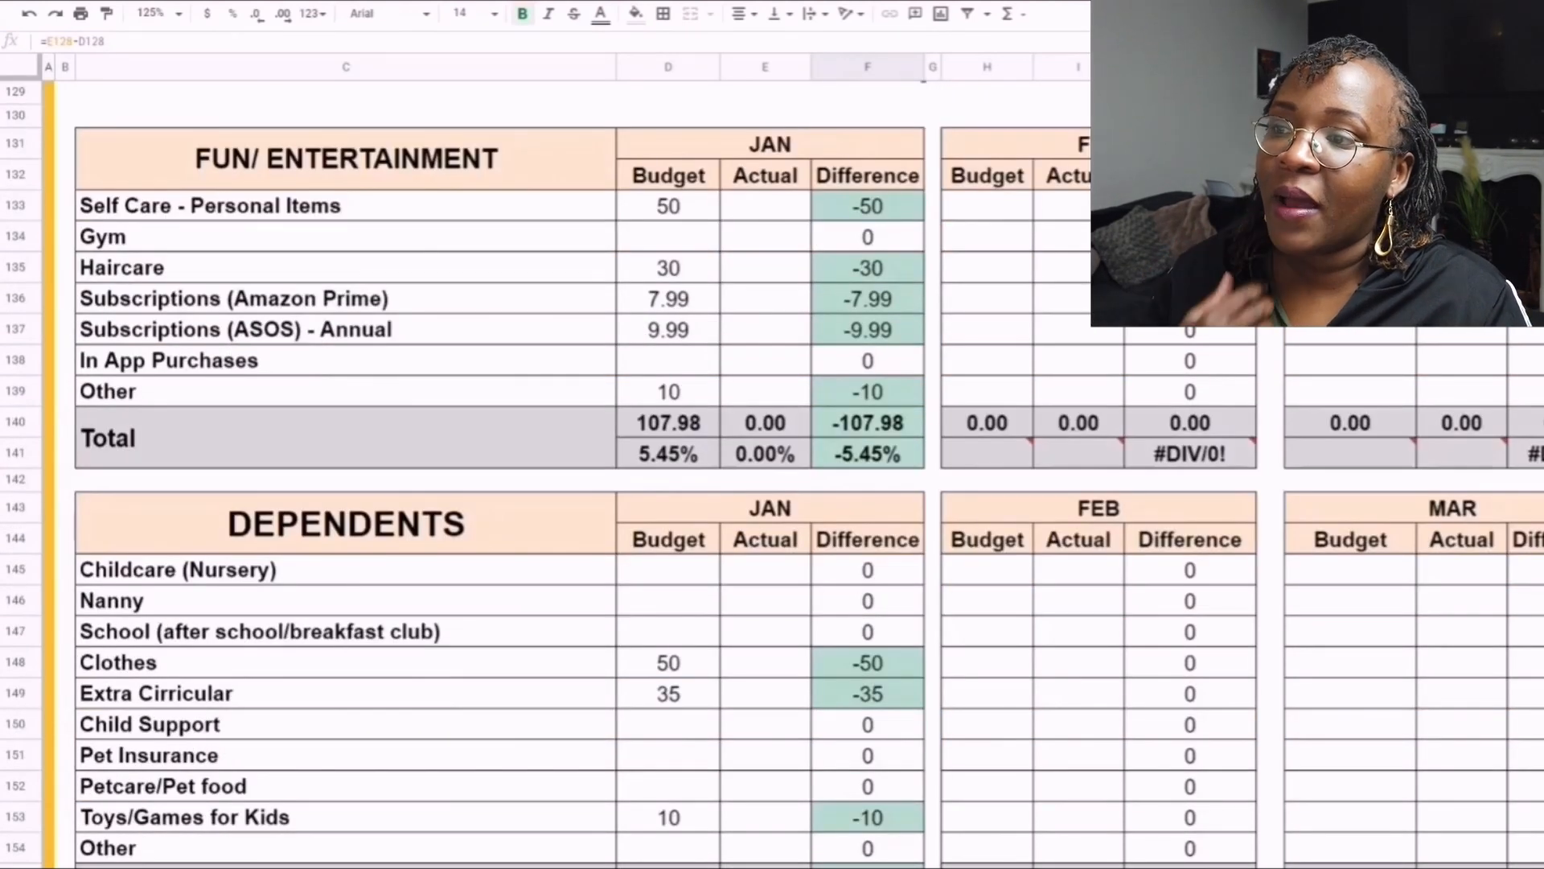
{"action": "left_click", "coordinate": [765, 205]}
{"action": "type", "text": "50"}
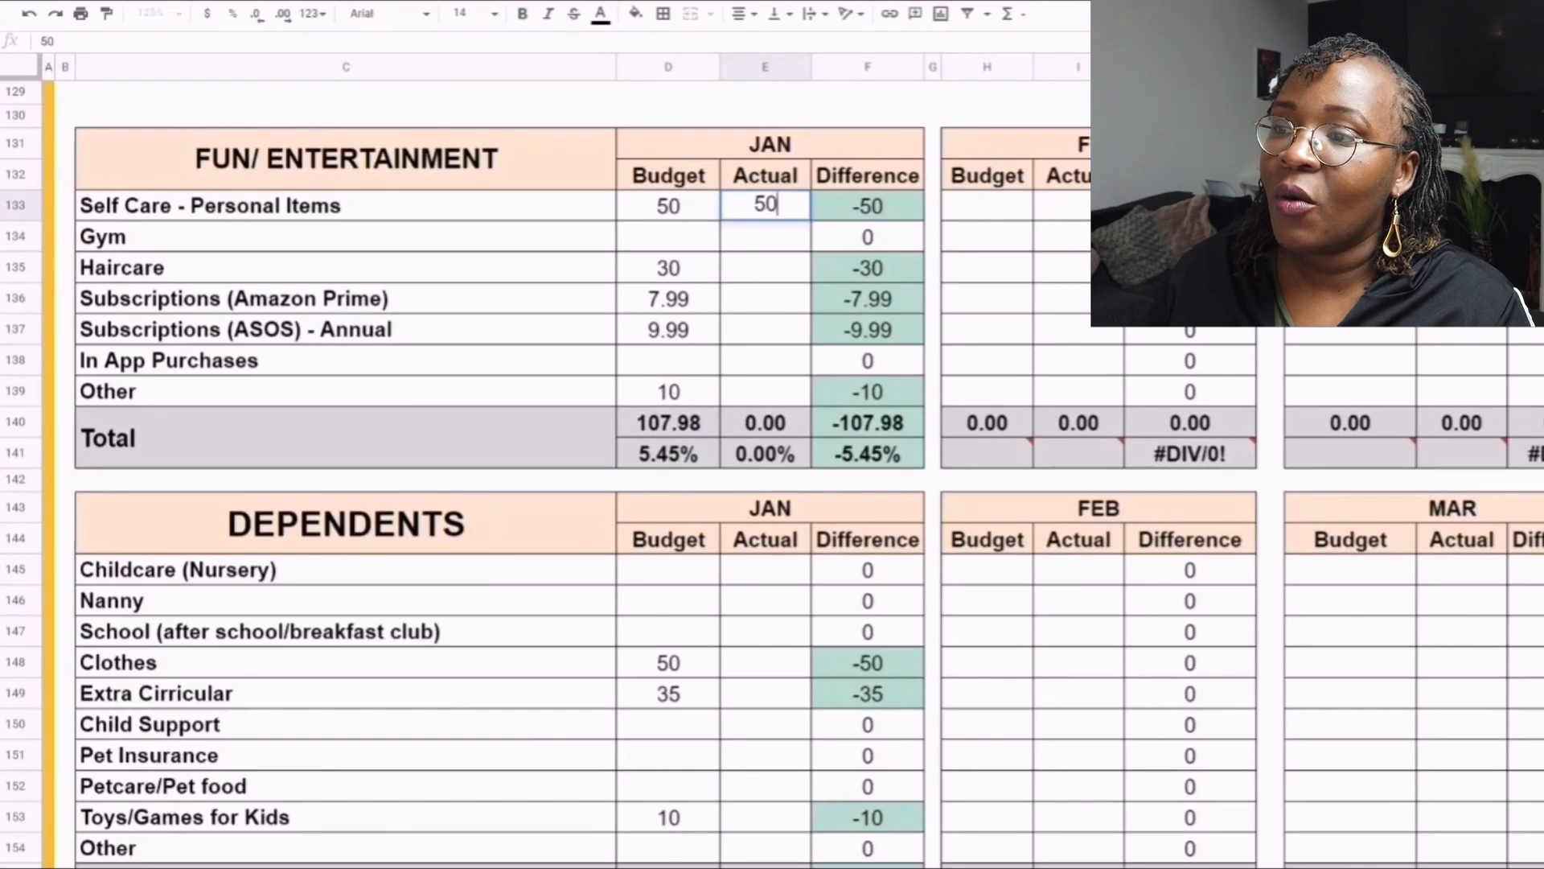
{"action": "key", "text": "Return"}
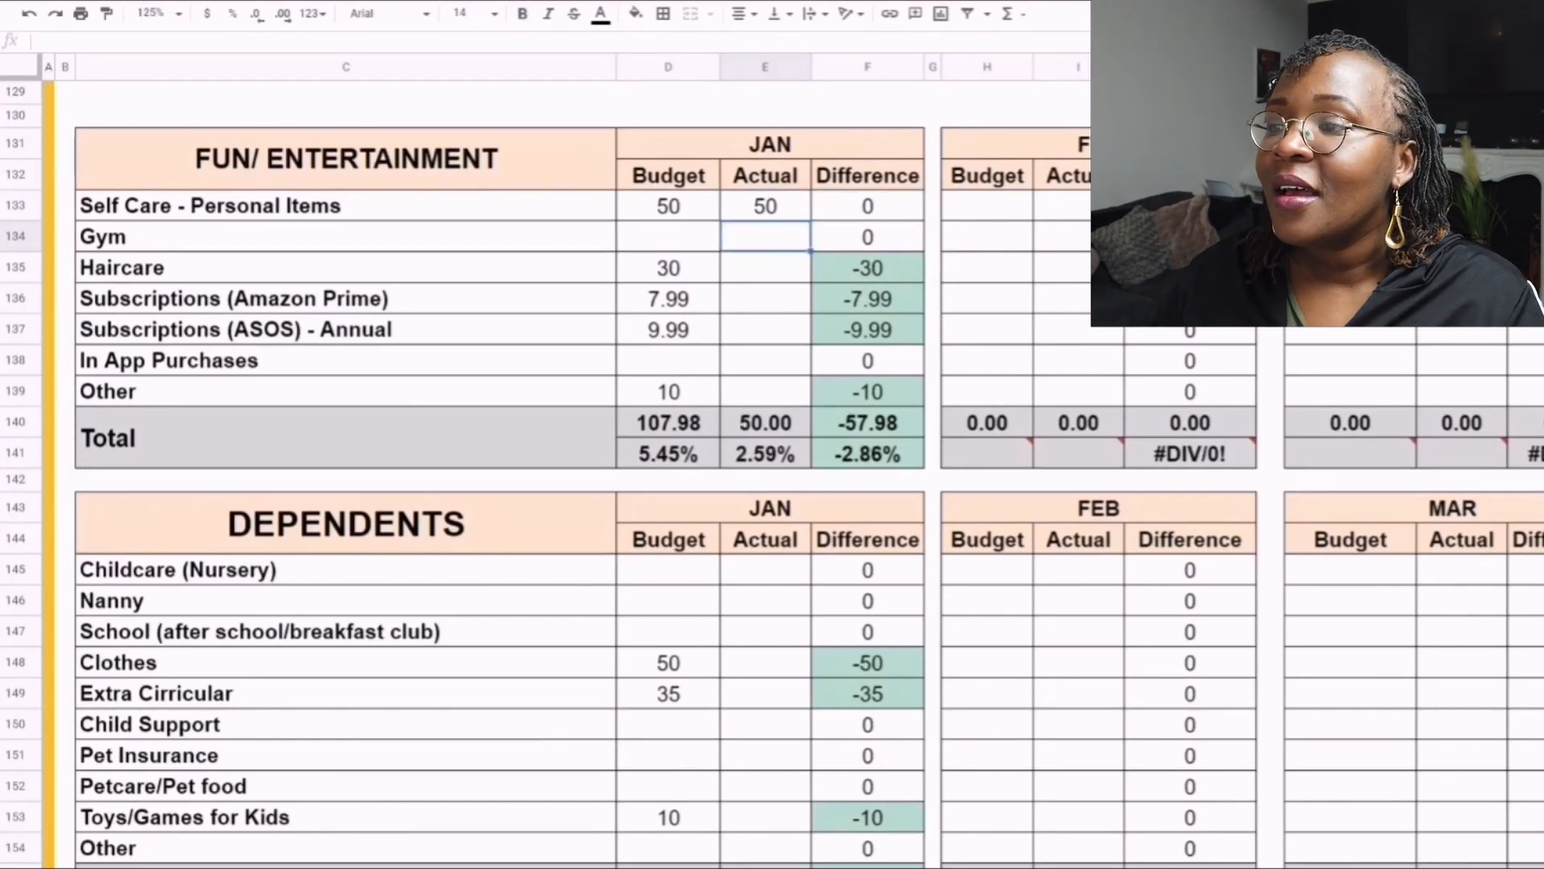
{"action": "left_click", "coordinate": [765, 267]}
{"action": "type", "text": "45"}
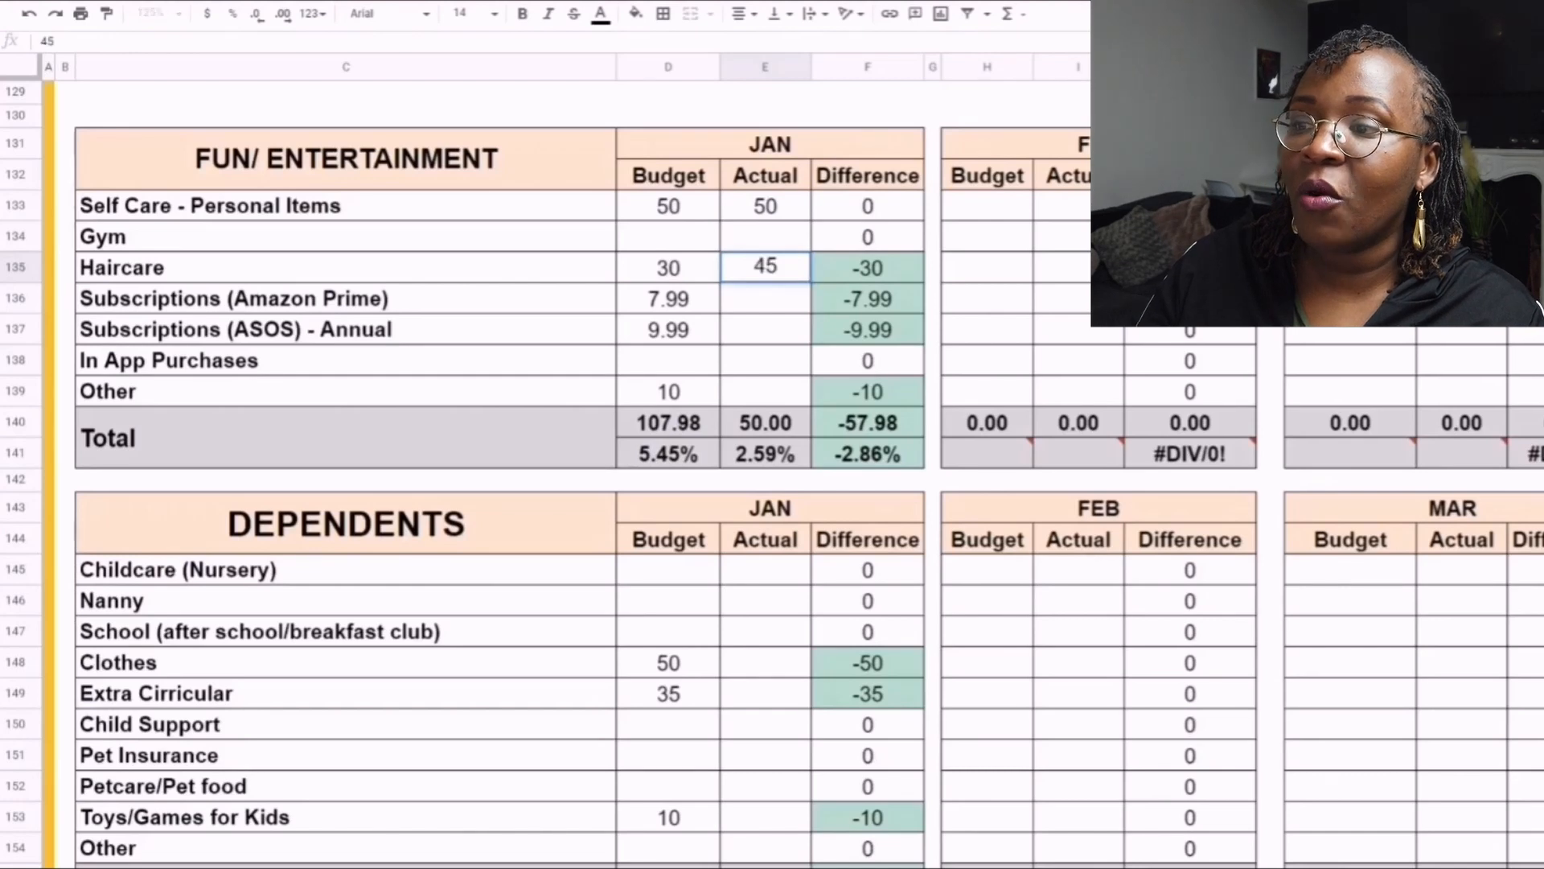
{"action": "key", "text": "Return"}
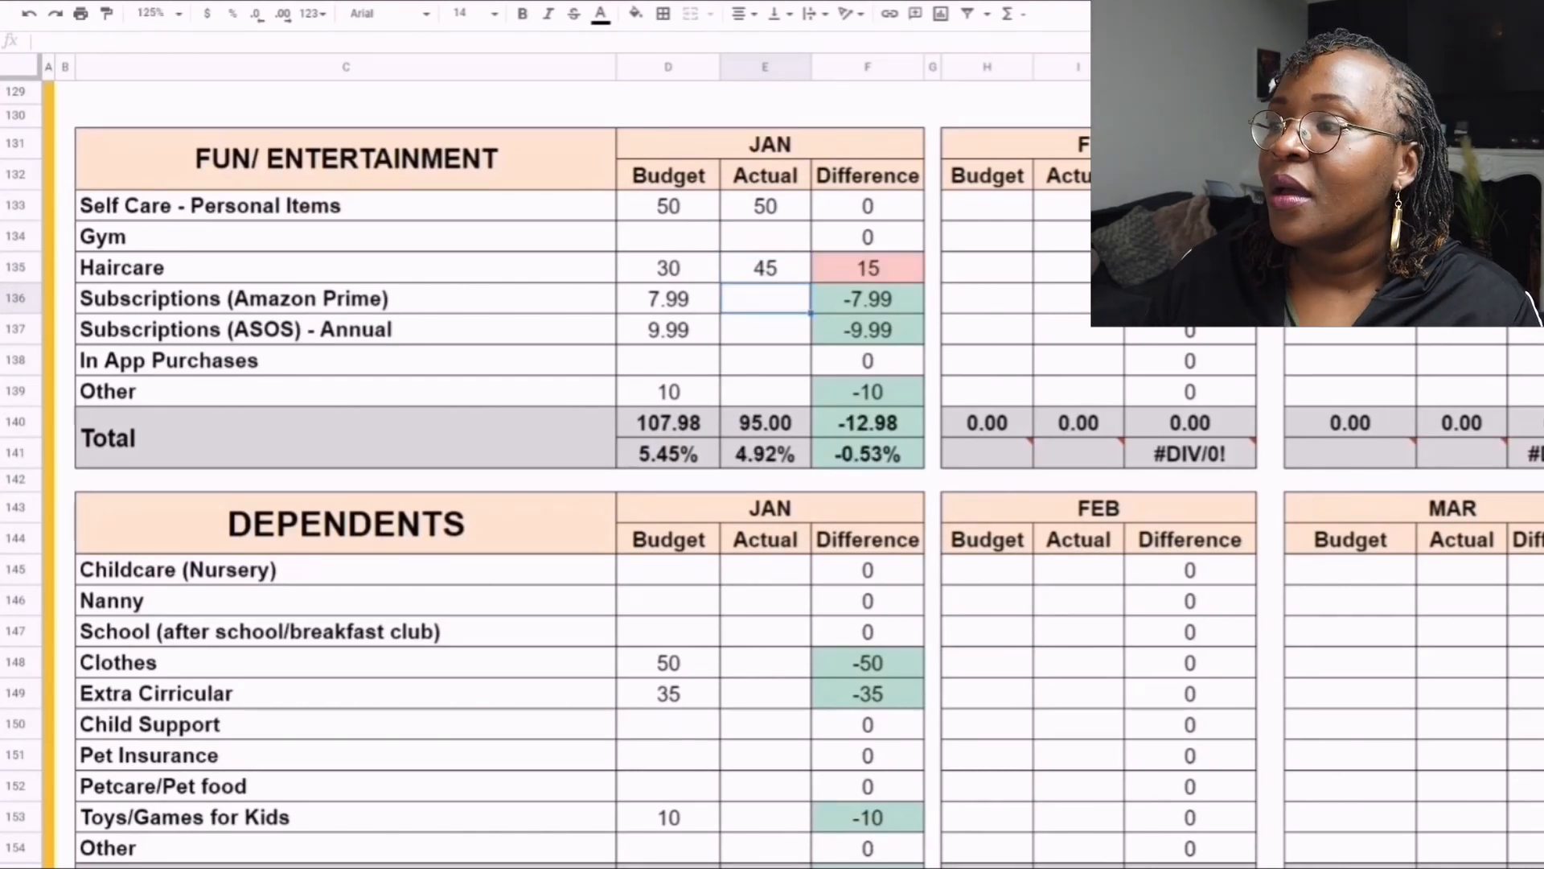
- Enter January actuals of 7.99 for the Amazon Prime subscription and 9.99 for the annual ASOS subscription
{"action": "type", "text": "7"}
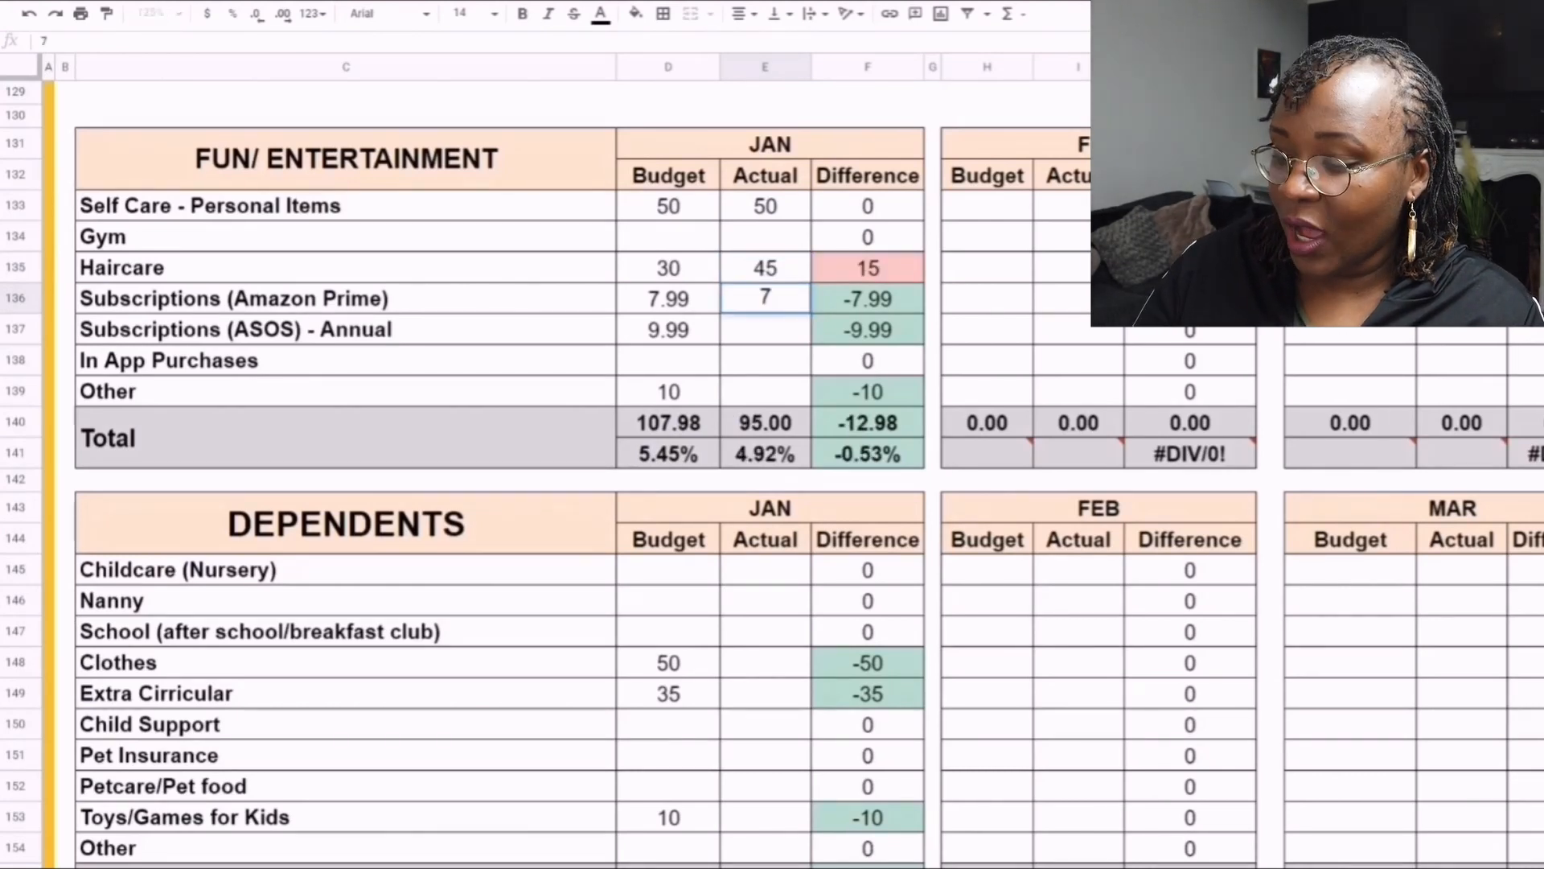
{"action": "type", "text": ".99"}
{"action": "key", "text": "Return"}
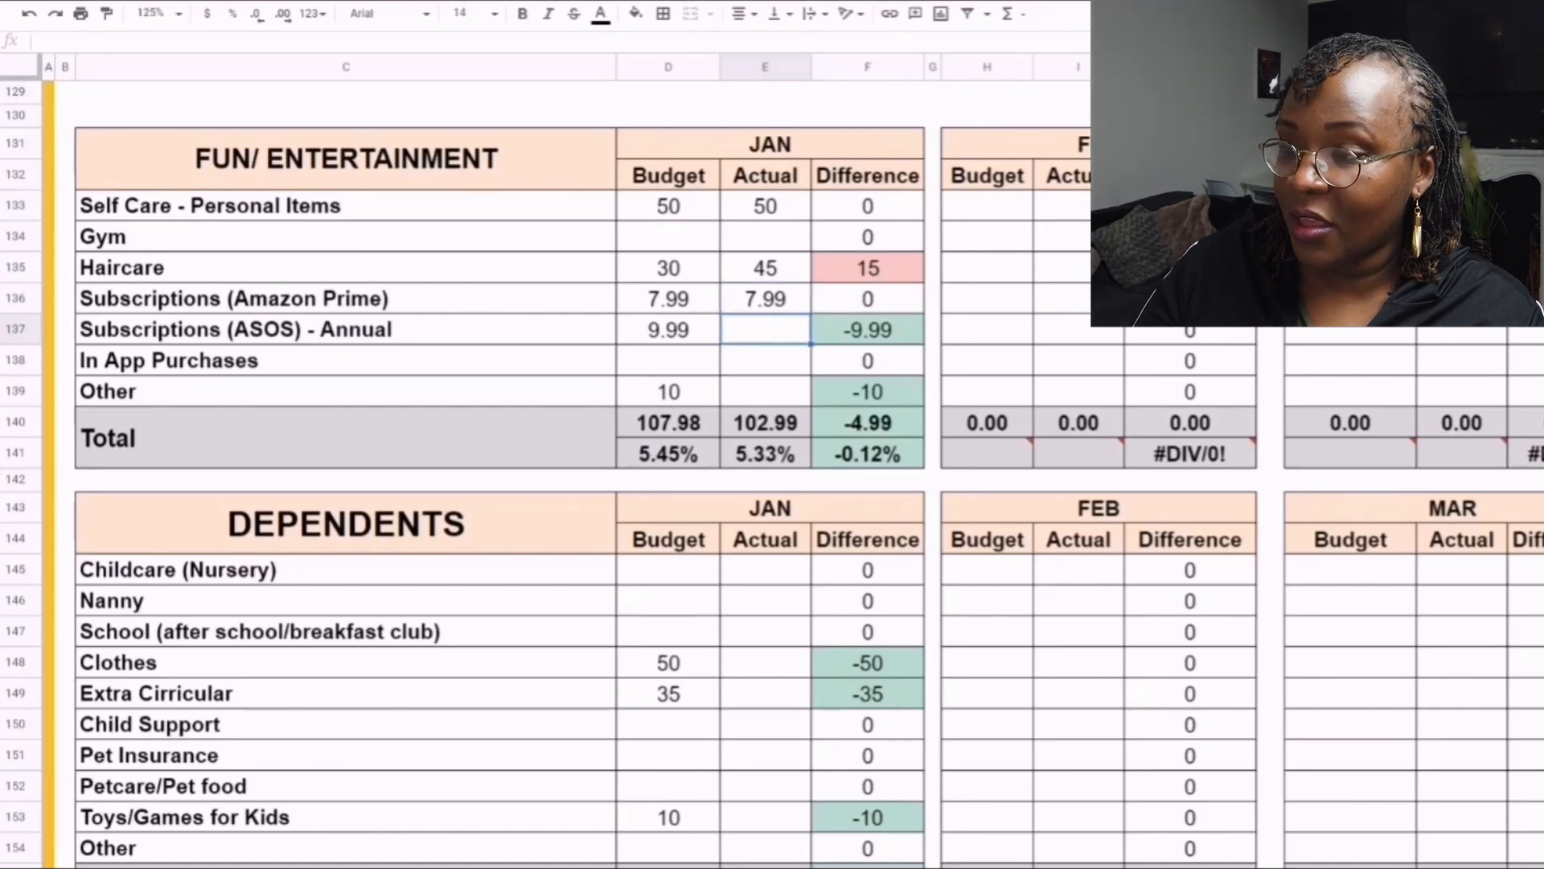
{"action": "type", "text": "9.99"}
{"action": "key", "text": "Return"}
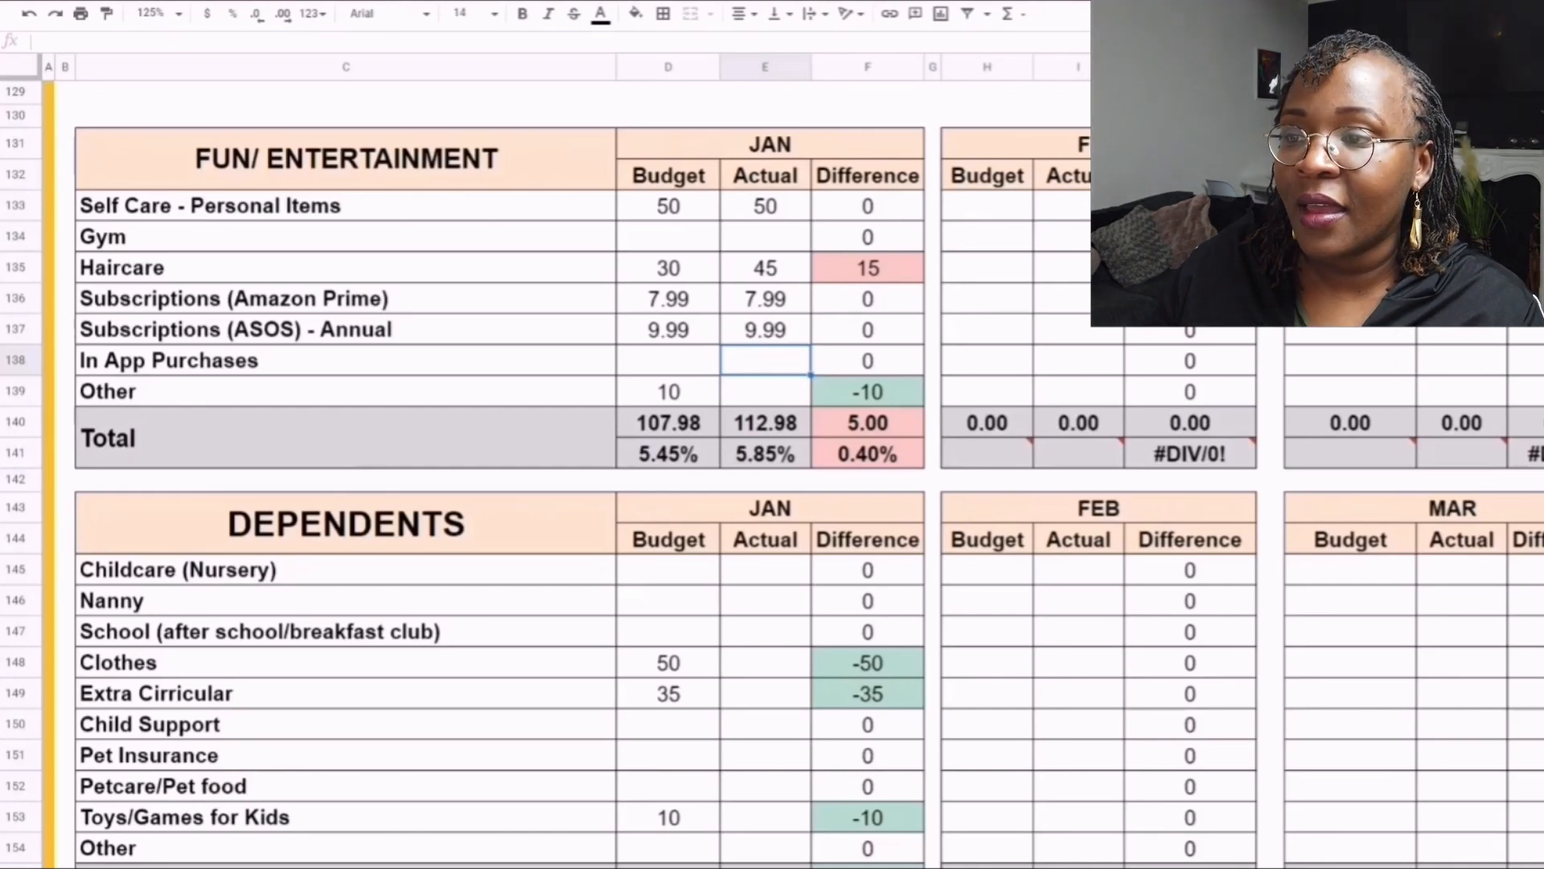
- Set the annual ASOS subscription budget to 0 for both February and March
{"action": "left_click", "coordinate": [987, 330]}
{"action": "type", "text": "0"}
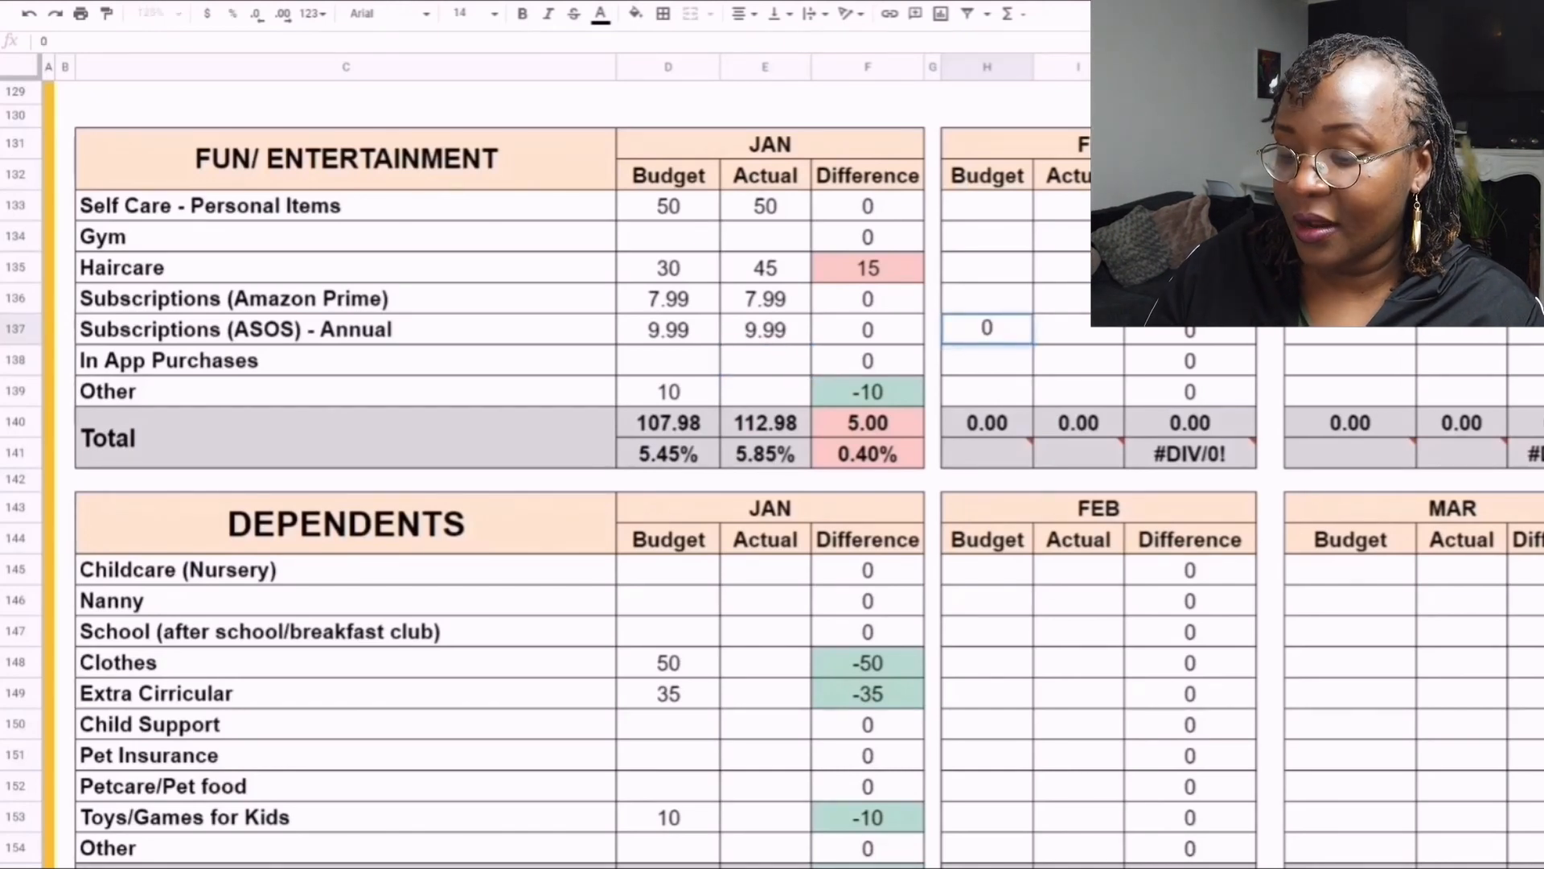
{"action": "left_click", "coordinate": [1350, 331]}
{"action": "type", "text": "0"}
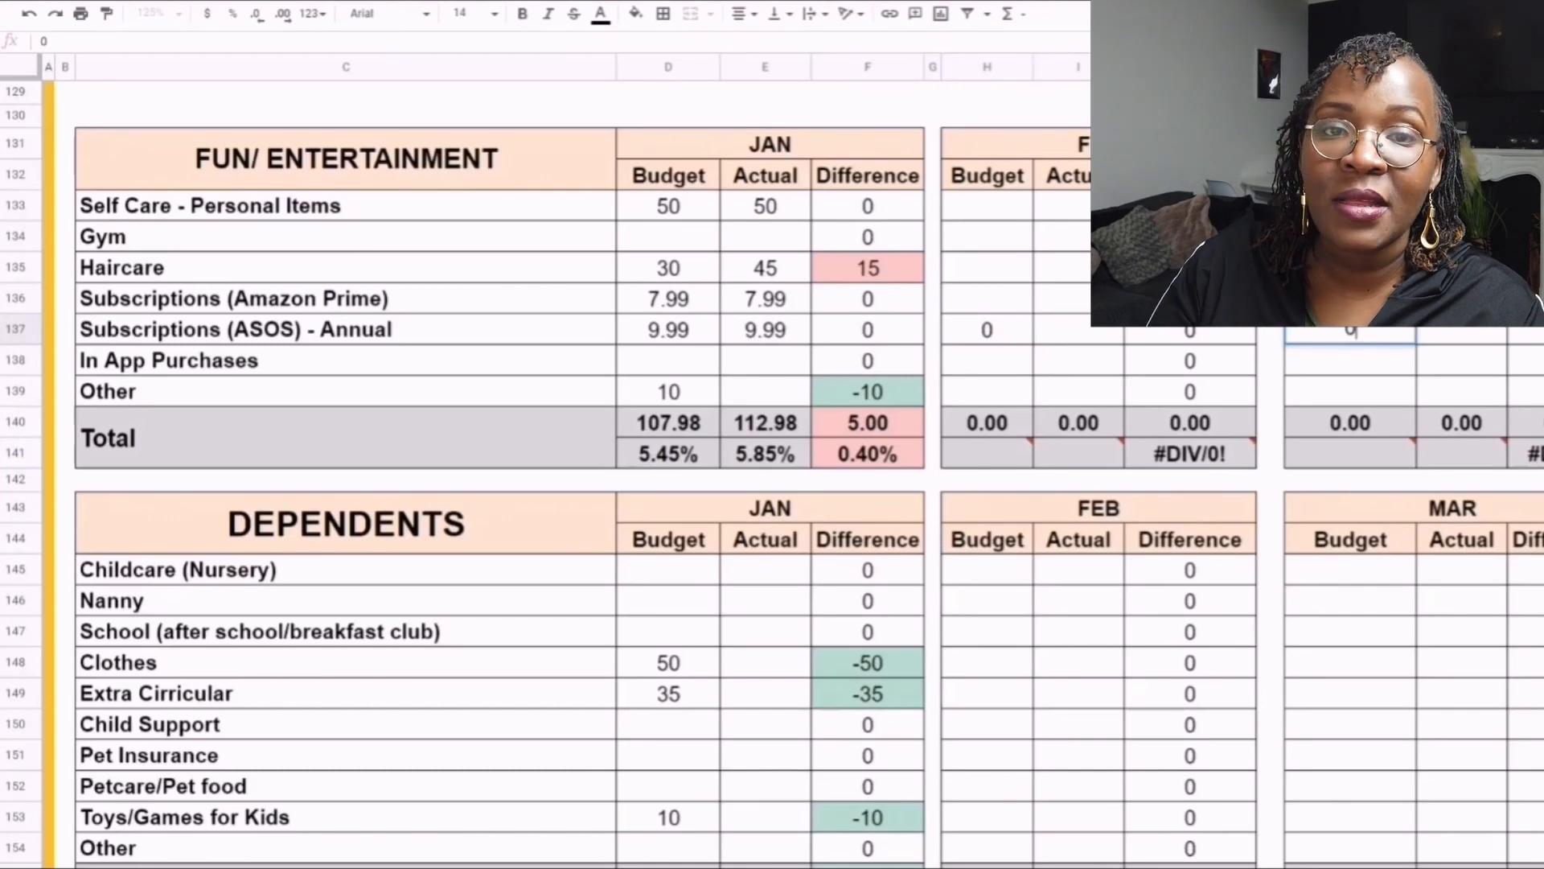
{"action": "key", "text": "Return"}
- Enter a January actual of 10 for Other in Fun/Entertainment and check the table's total differences
{"action": "left_click", "coordinate": [765, 392]}
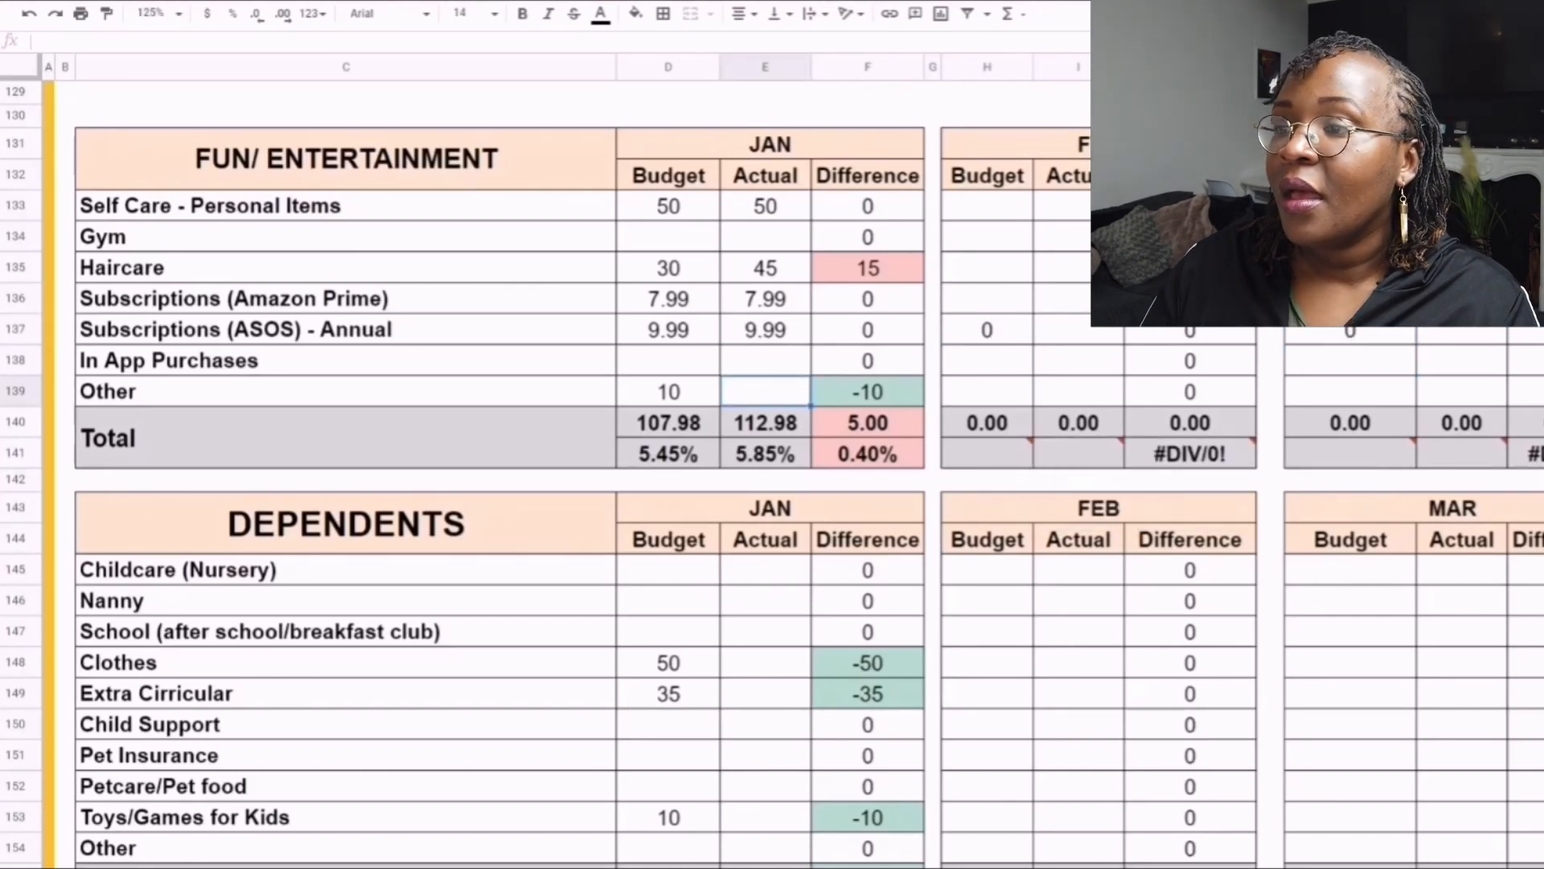
{"action": "type", "text": "10"}
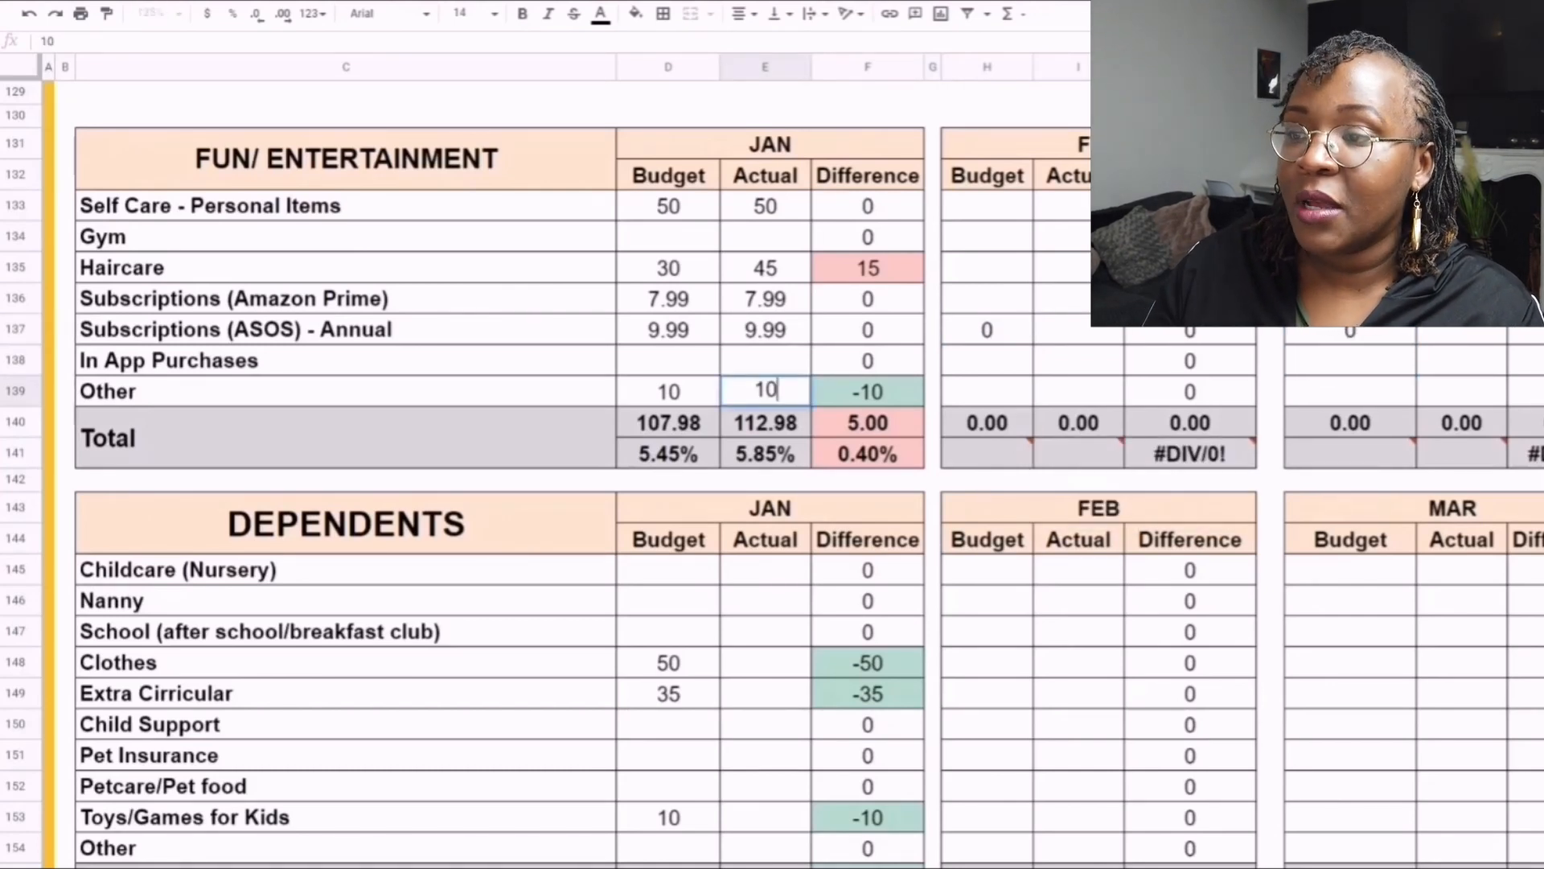
{"action": "key", "text": "Return"}
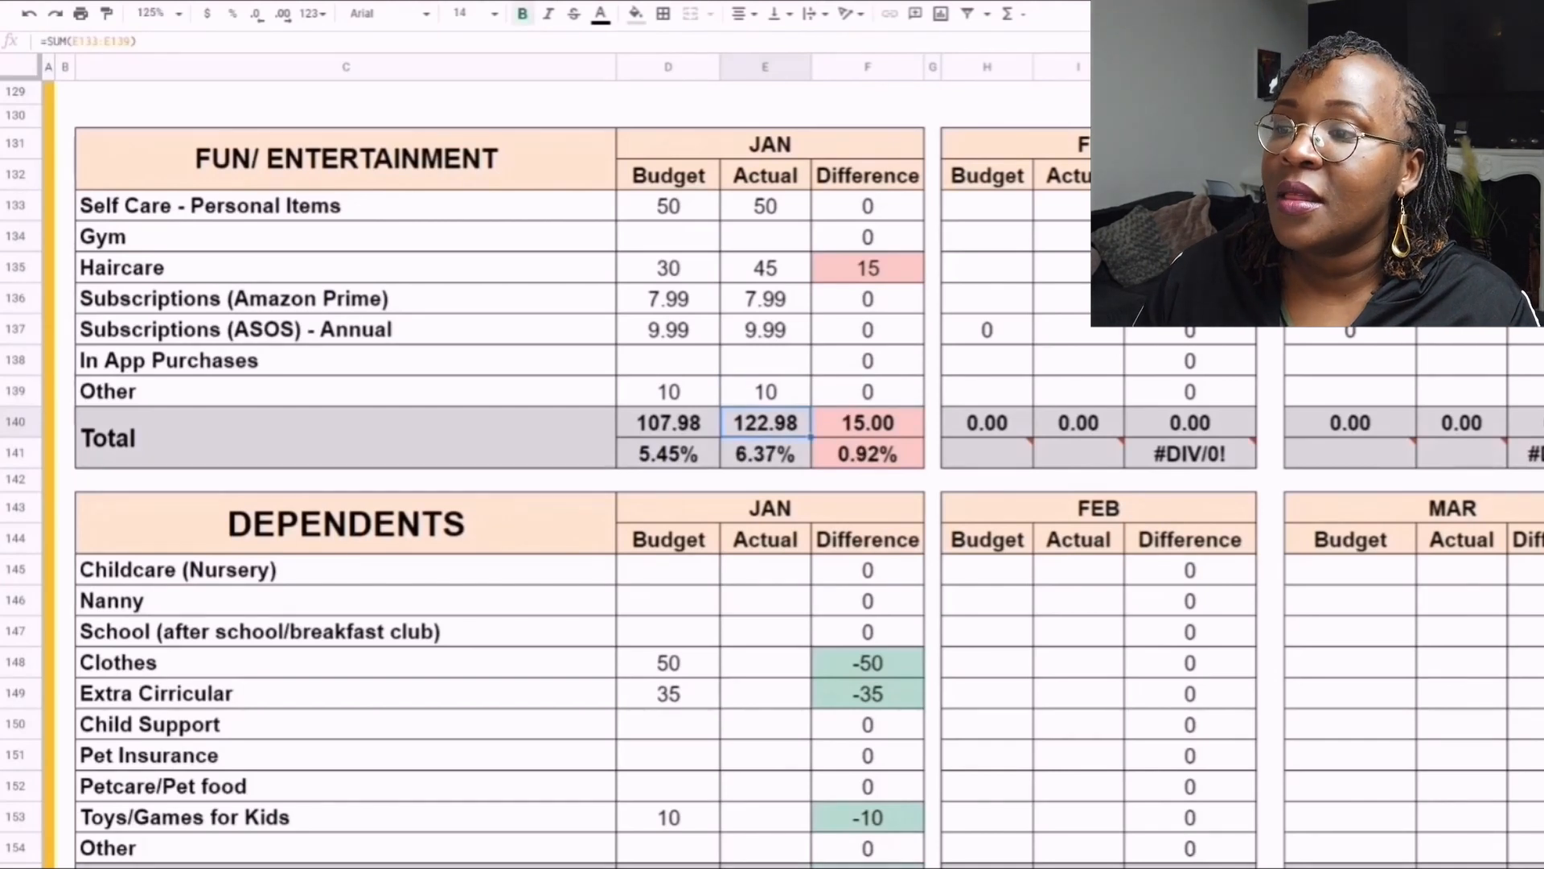
{"action": "left_click_drag", "start_coordinate": [868, 423], "coordinate": [868, 453]}
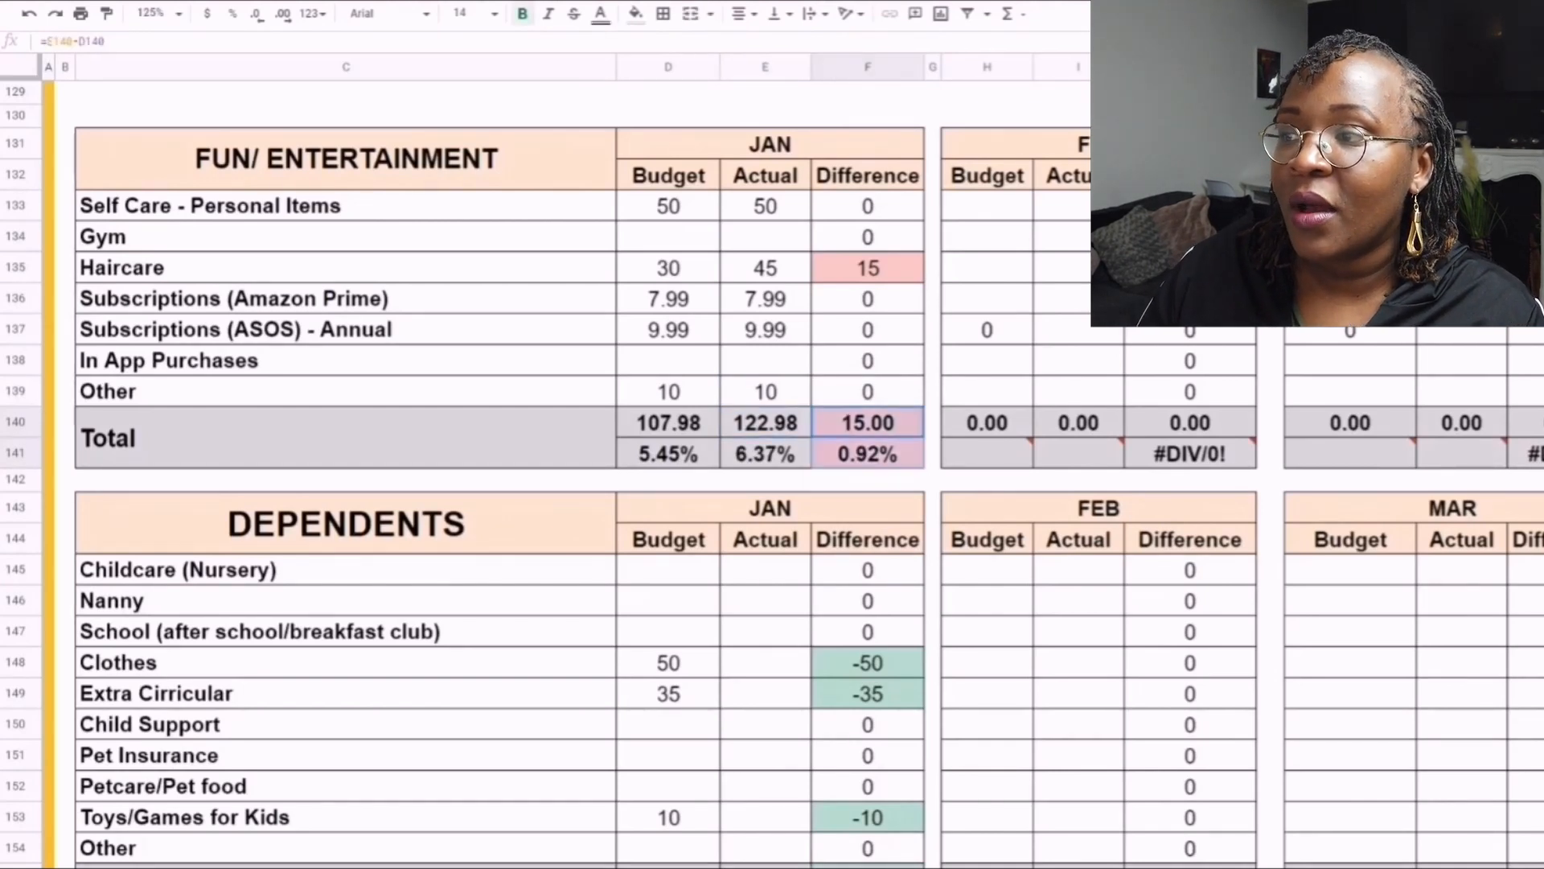
- Enter January actuals of 50 for Clothes and 35 for Extra Cirricular in the Dependents table
{"action": "scroll", "coordinate": [501, 475], "scroll_direction": "down", "scroll_amount": 3}
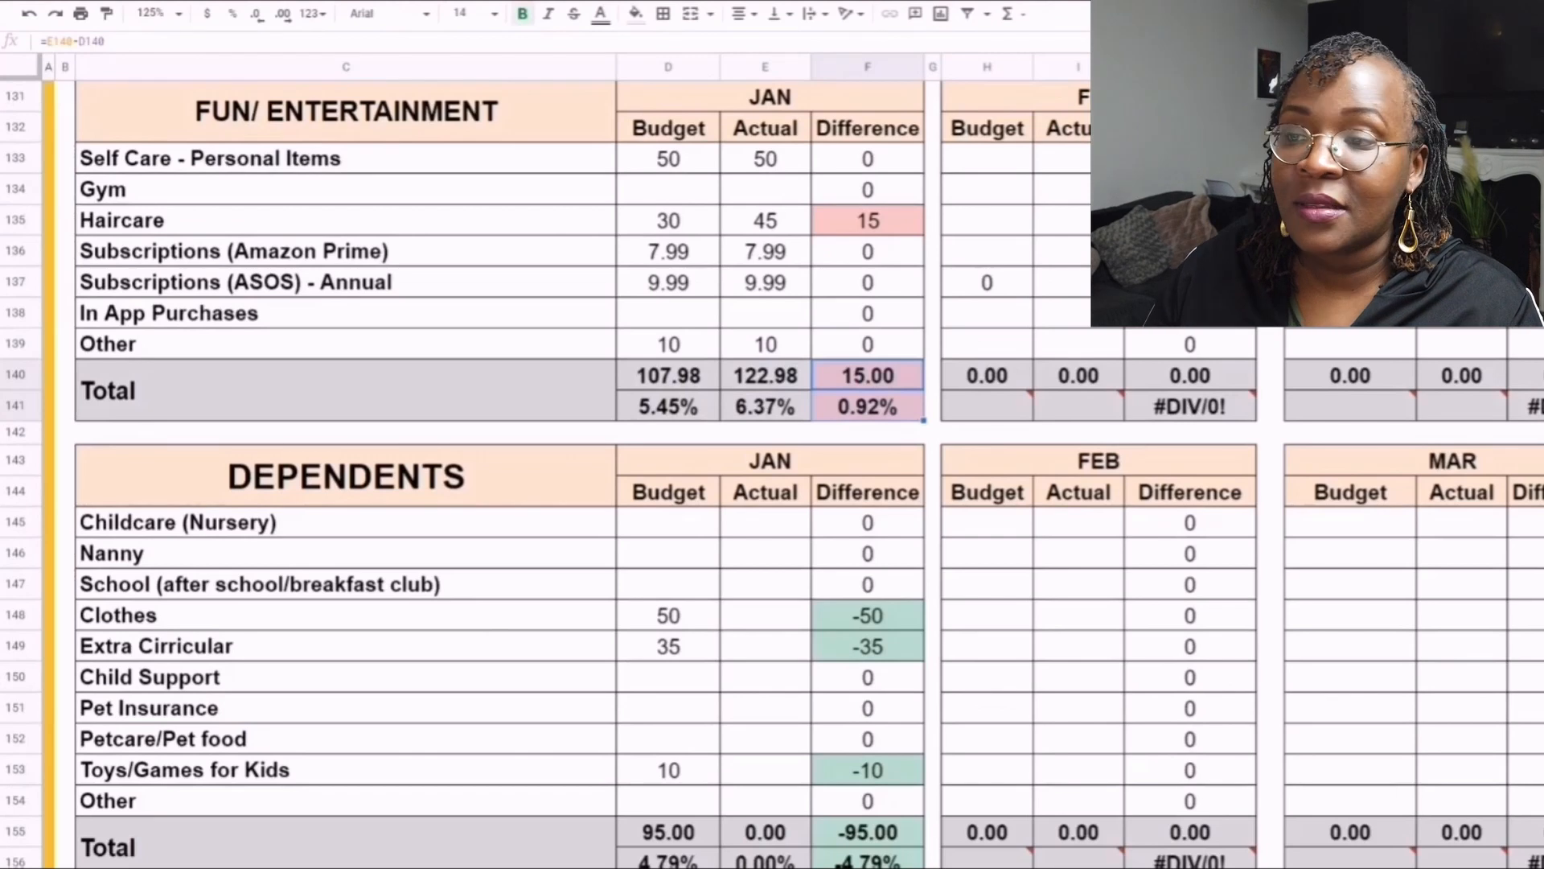
{"action": "scroll", "coordinate": [500, 475], "scroll_direction": "down", "scroll_amount": 3}
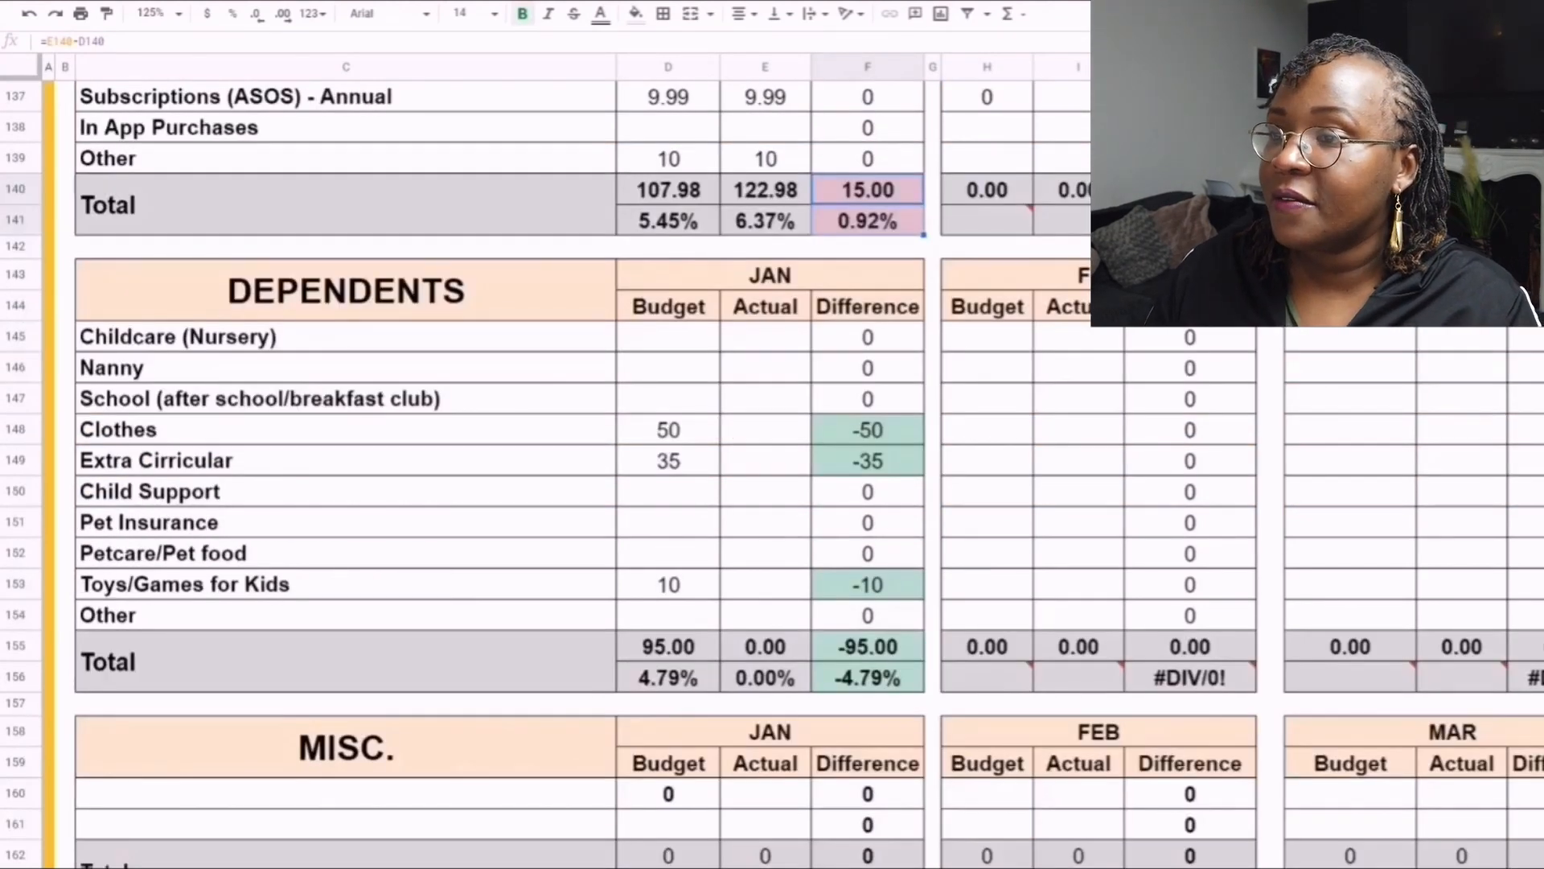
{"action": "scroll", "coordinate": [500, 475], "scroll_direction": "down", "scroll_amount": 2}
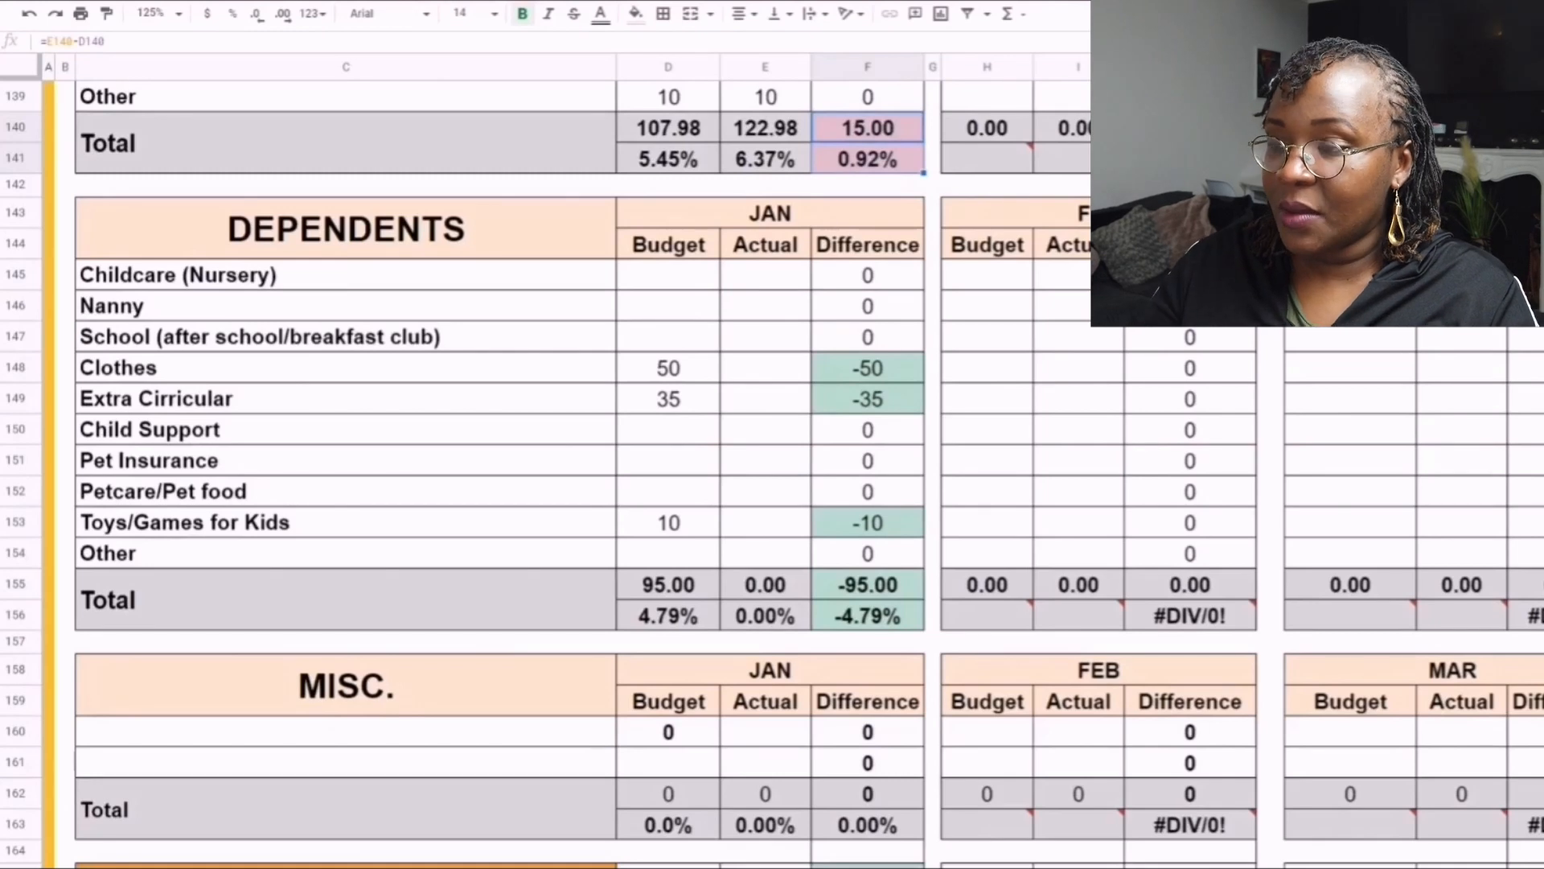
{"action": "left_click", "coordinate": [867, 368]}
{"action": "left_click", "coordinate": [765, 368]}
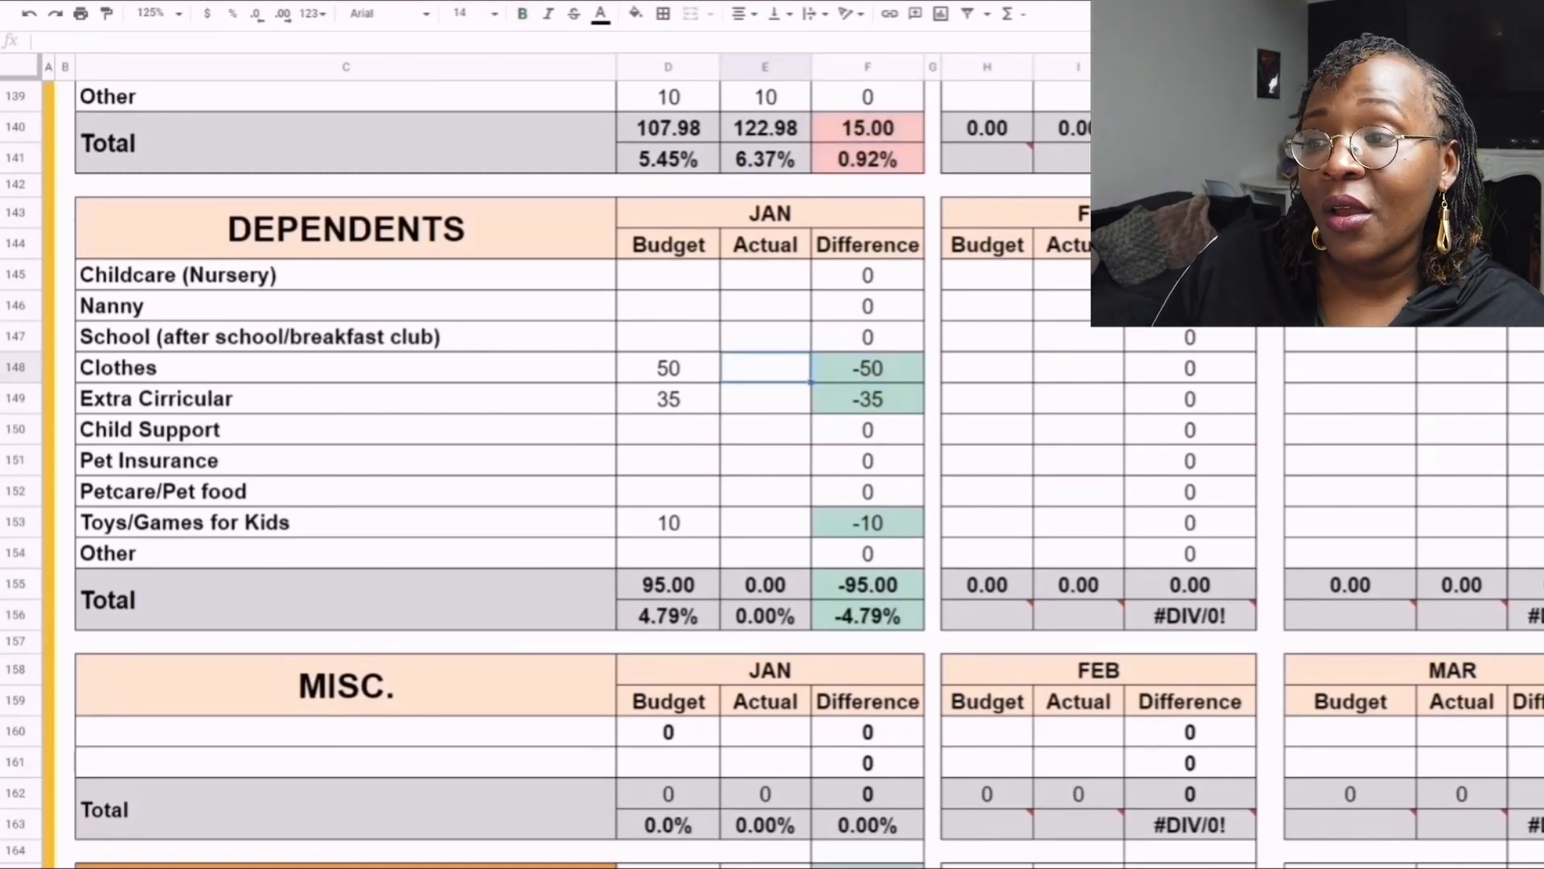
{"action": "type", "text": "50"}
{"action": "key", "text": "Return"}
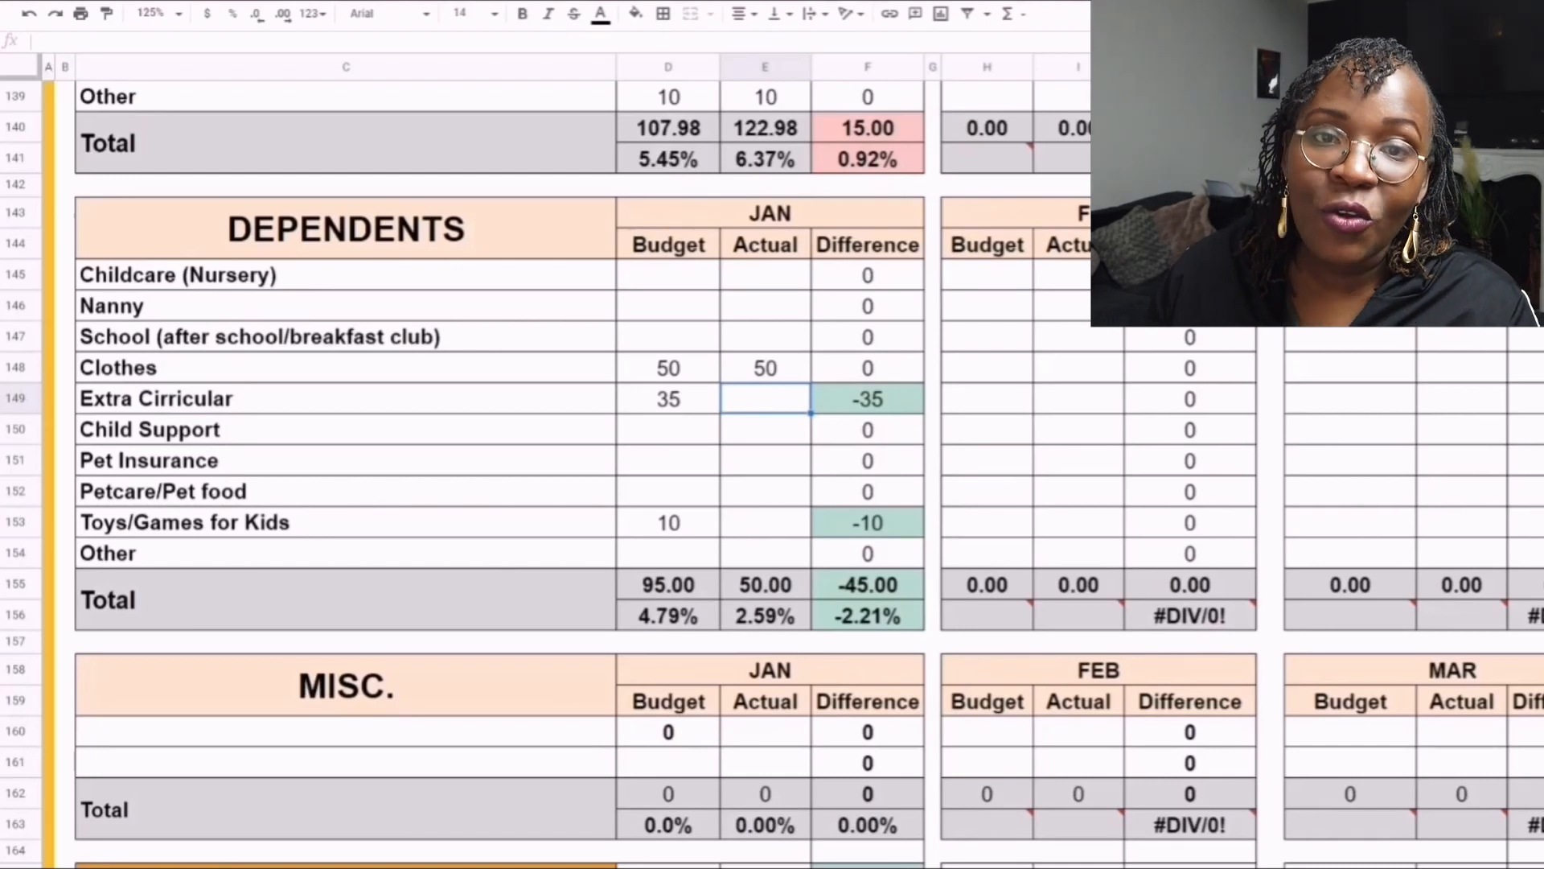
{"action": "type", "text": "35"}
{"action": "key", "text": "Return"}
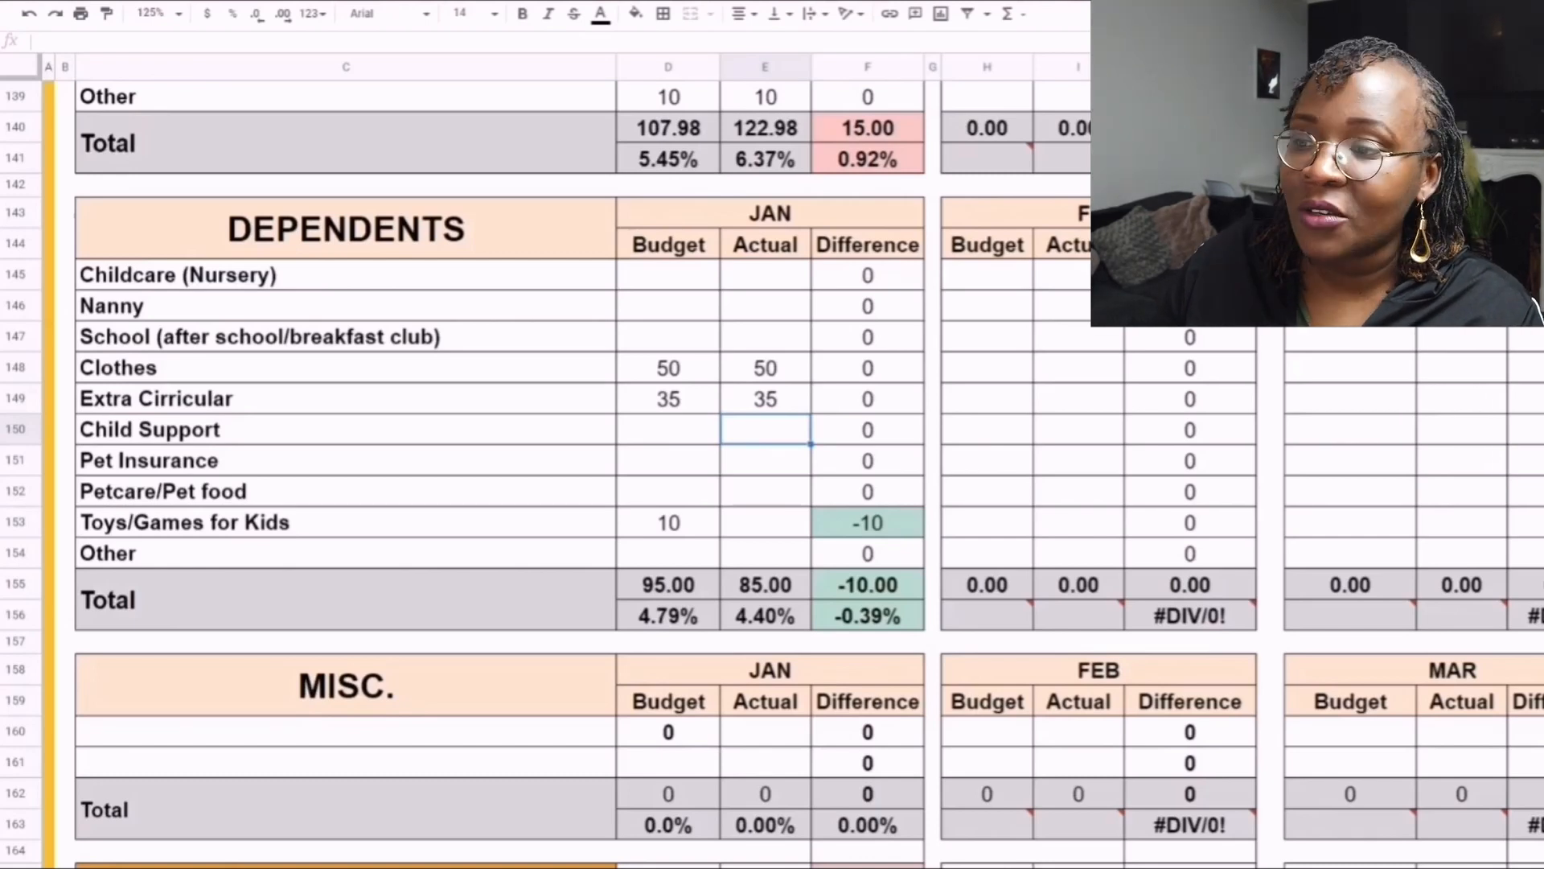
- Try a February budget of 35 and actual of 0 for Extra Cirricular, and clear both cells
{"action": "left_click", "coordinate": [986, 399]}
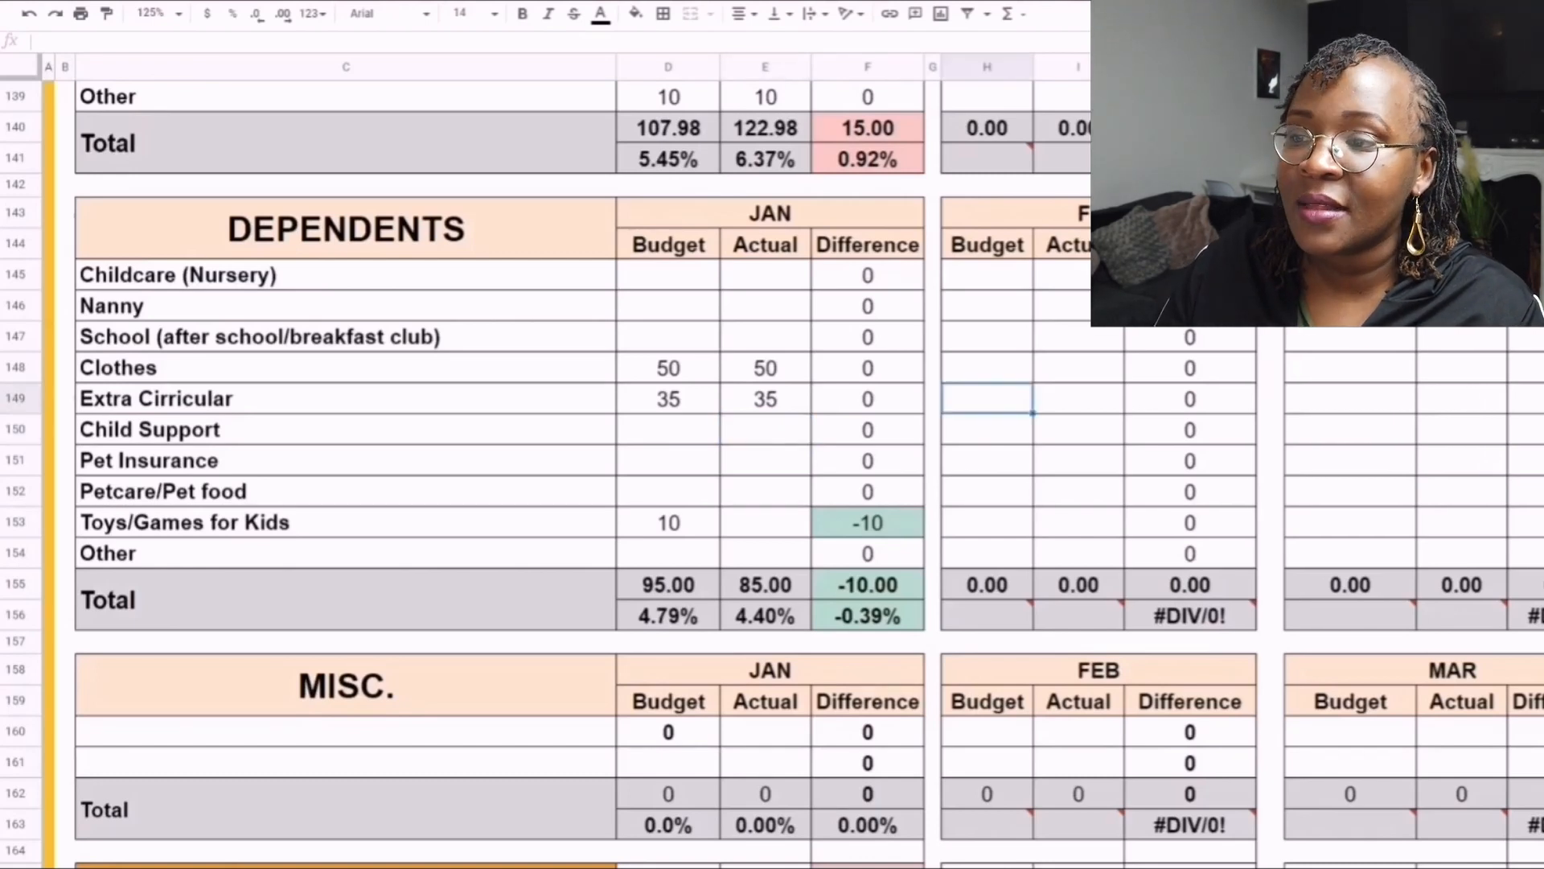
{"action": "type", "text": "35"}
{"action": "key", "text": "Tab"}
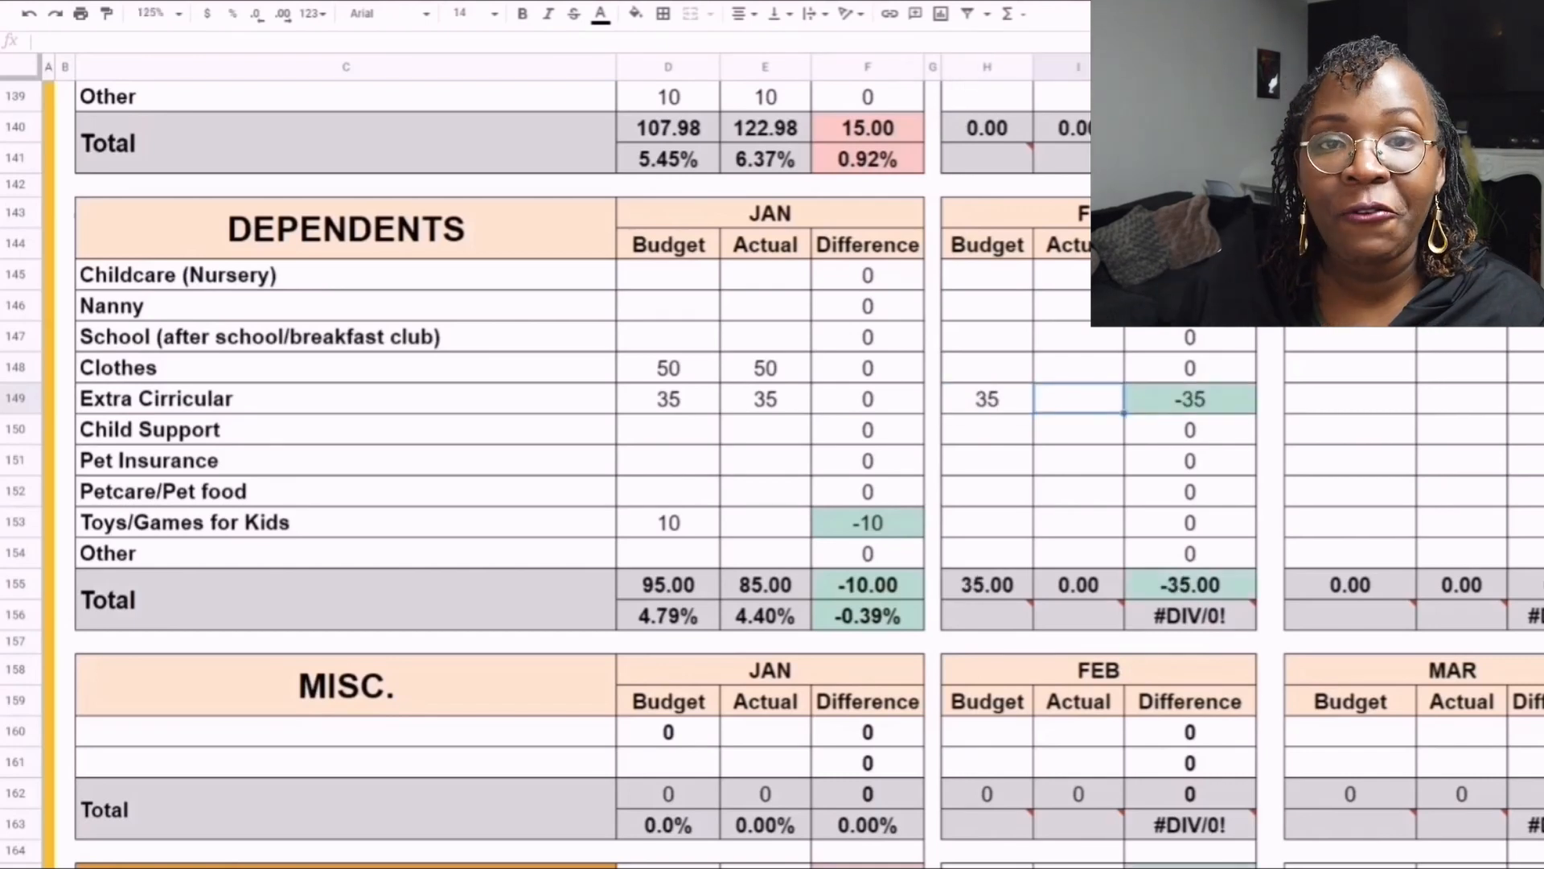
{"action": "type", "text": "0"}
{"action": "key", "text": "shift+Left"}
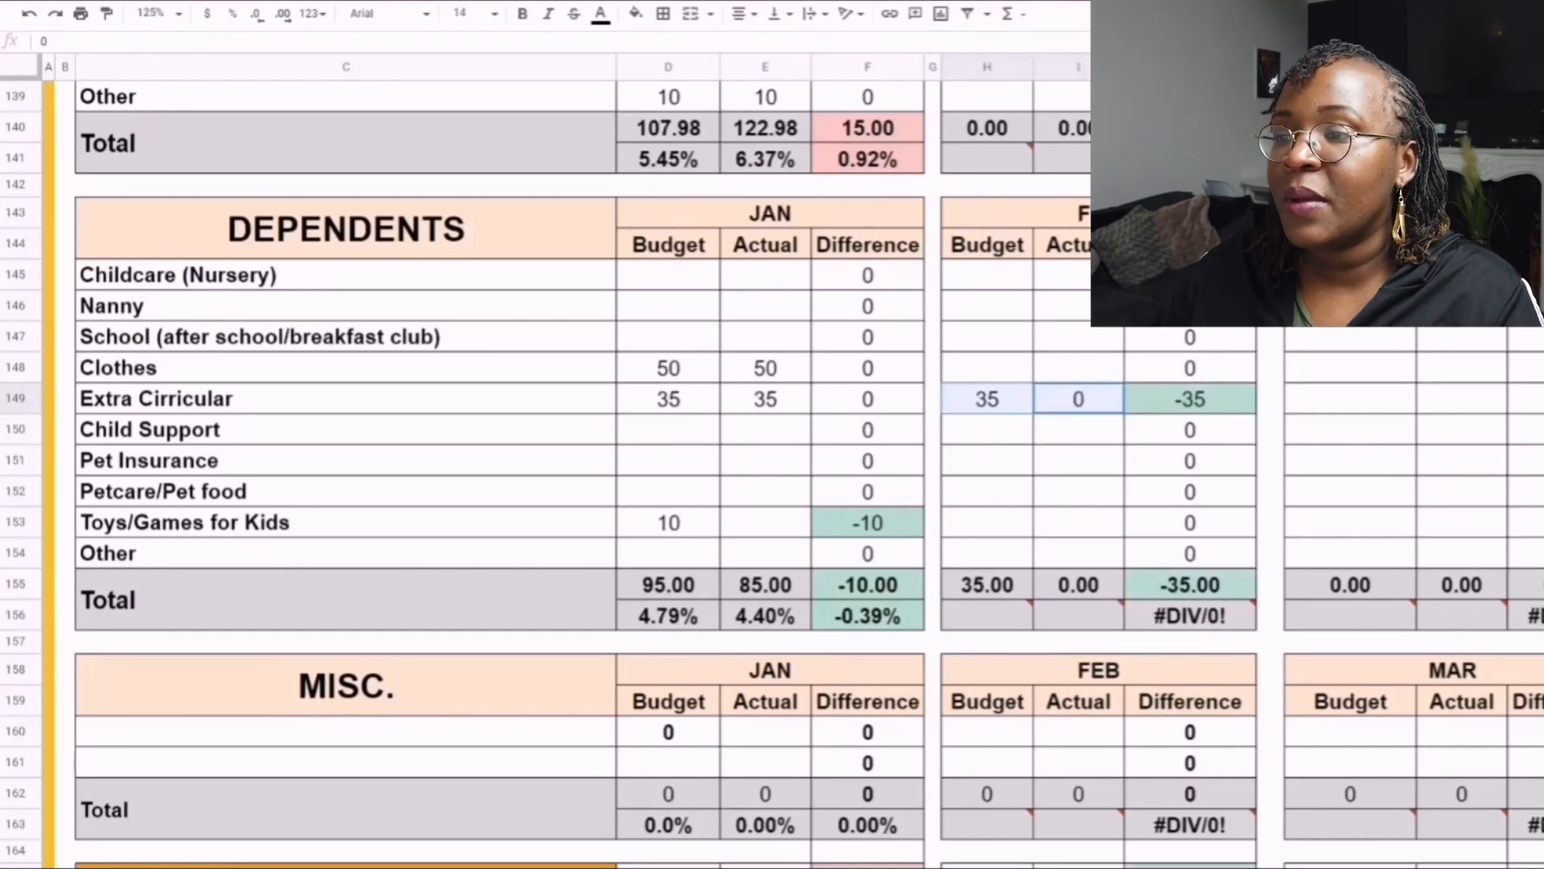
{"action": "key", "text": "Delete"}
- Enter a January actual of 15 for Toys/Games for Kids in the Dependents table
{"action": "left_click", "coordinate": [764, 523]}
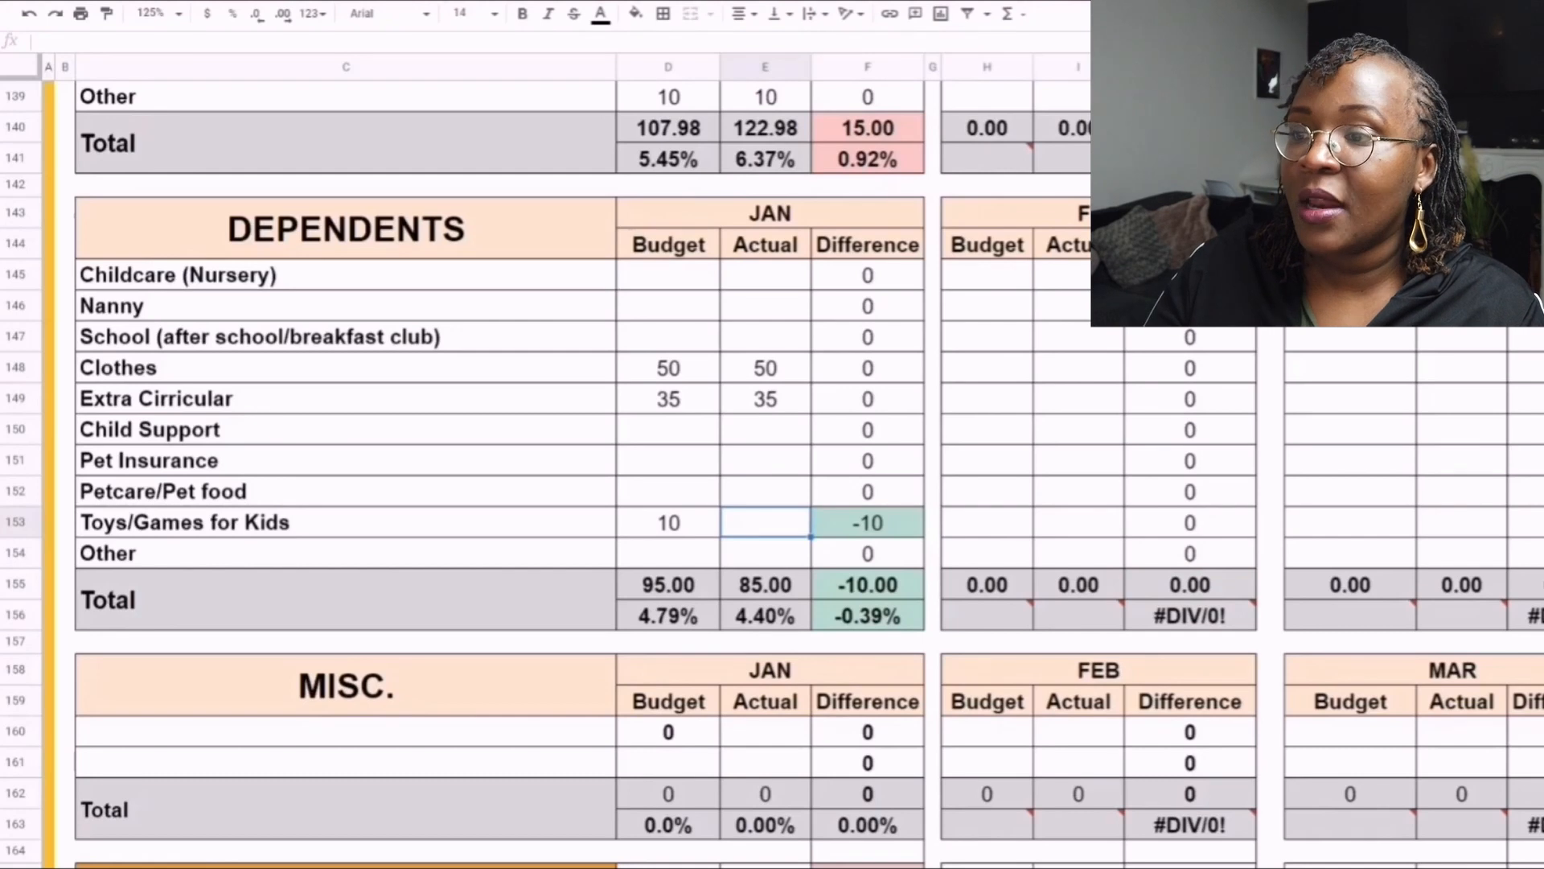
{"action": "type", "text": "15"}
{"action": "key", "text": "Return"}
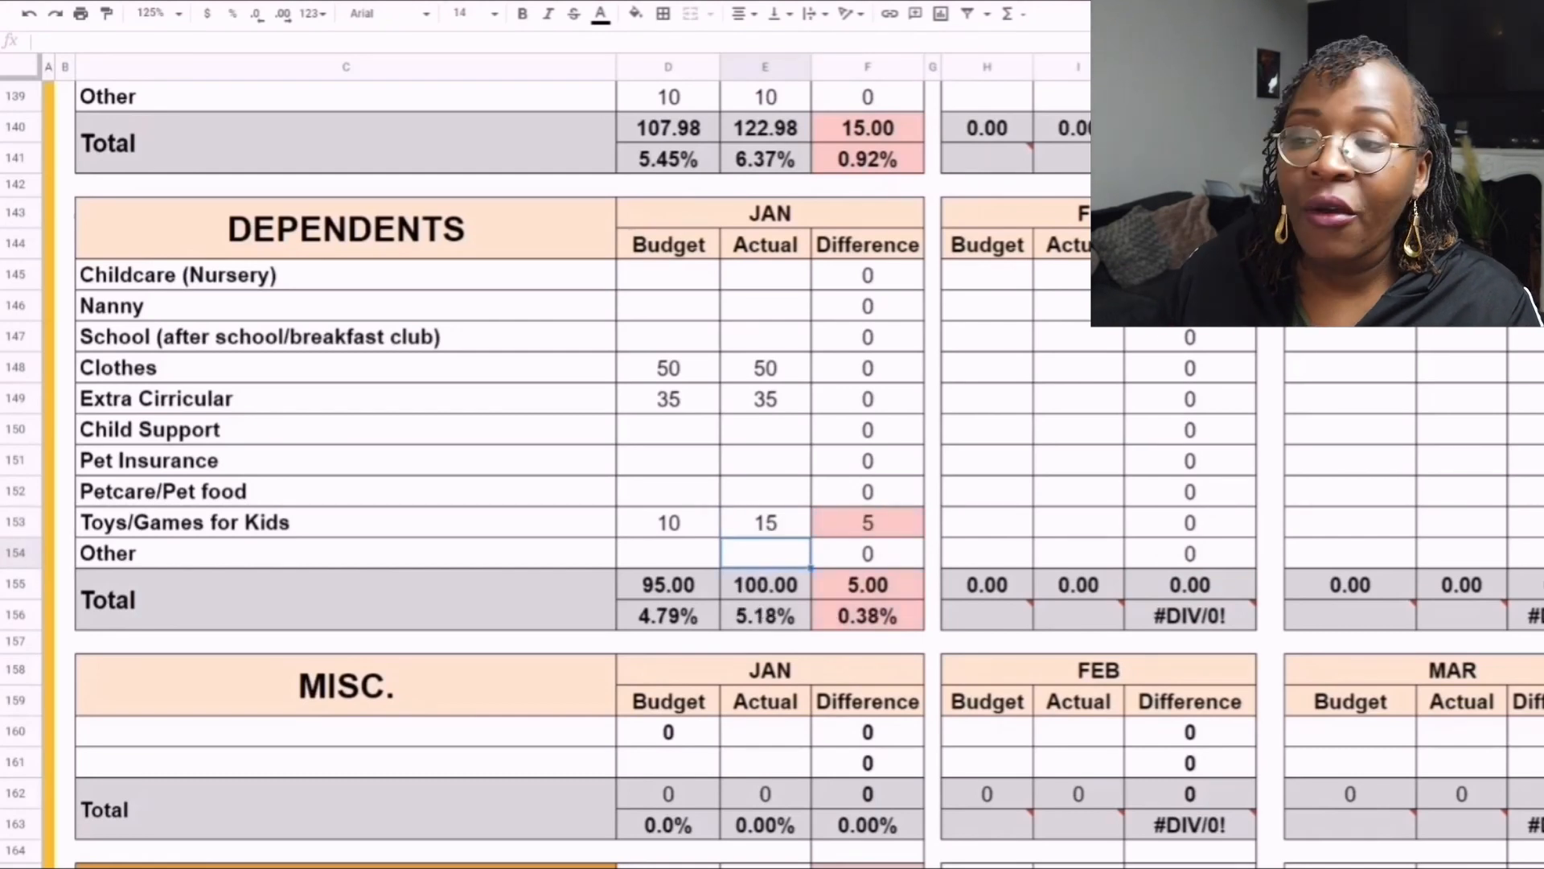
- Label the first empty row of the Misc. table "Homeschooling Supplies"
{"action": "scroll", "coordinate": [563, 483], "scroll_direction": "down", "scroll_amount": 2}
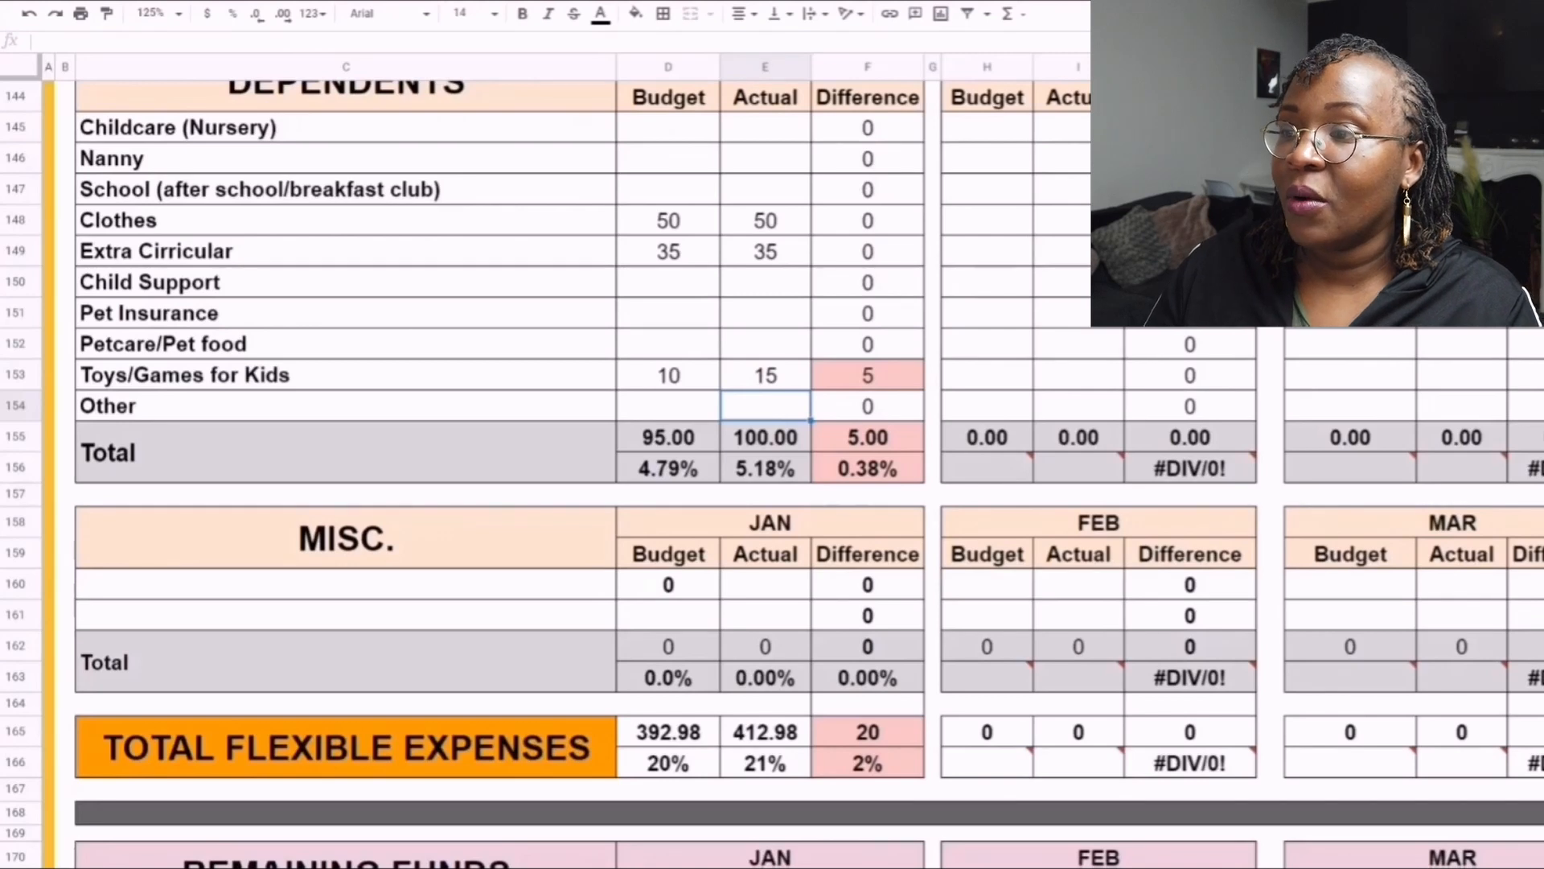
{"action": "left_click", "coordinate": [346, 584]}
{"action": "left_click", "coordinate": [765, 406]}
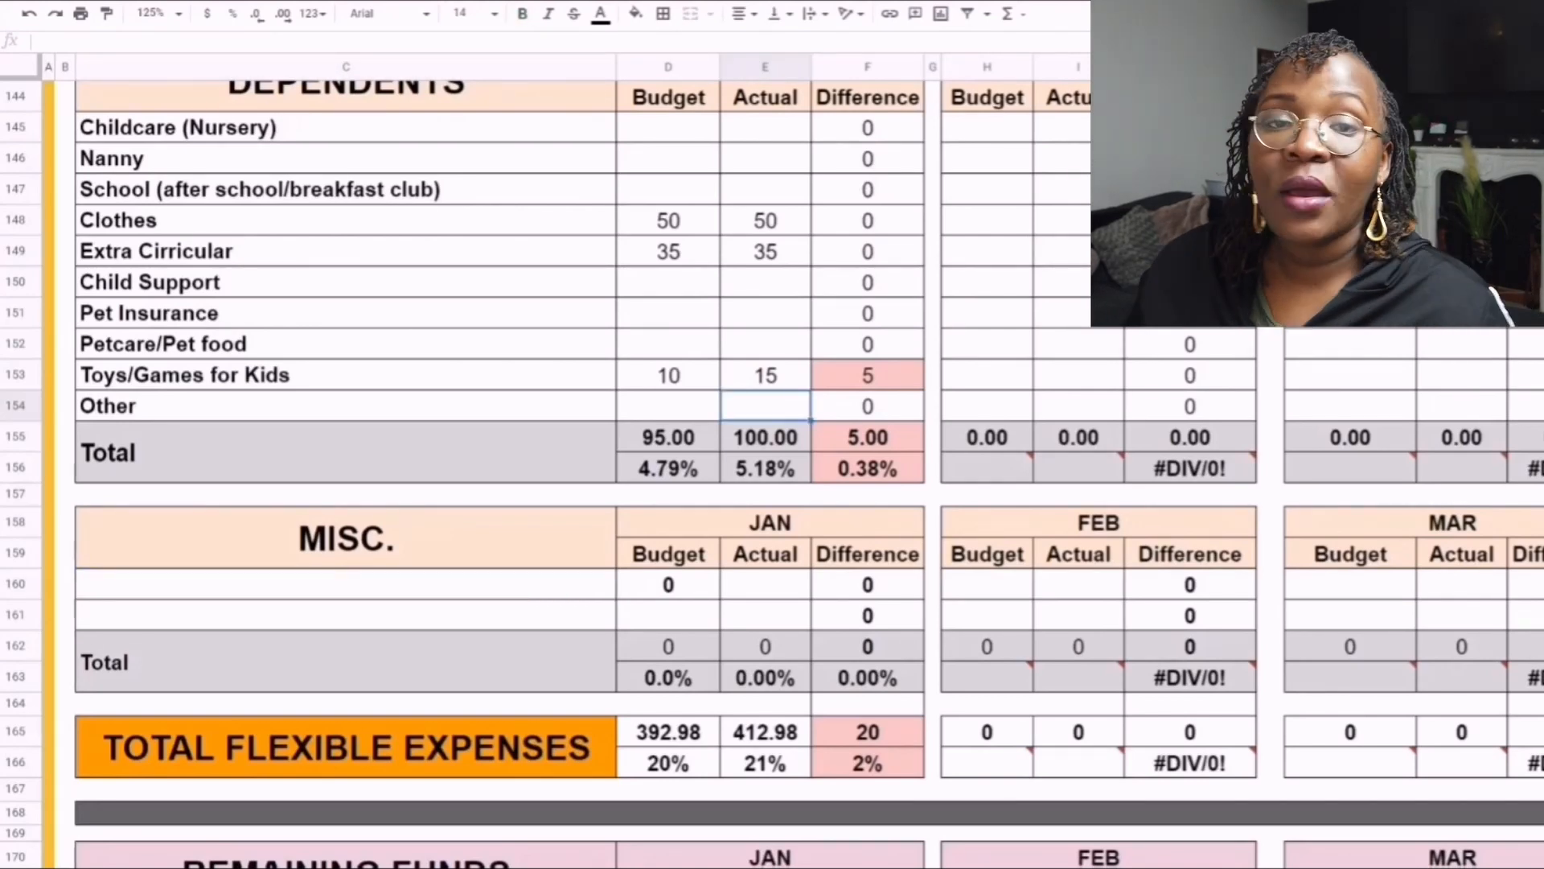
{"action": "left_click", "coordinate": [346, 584]}
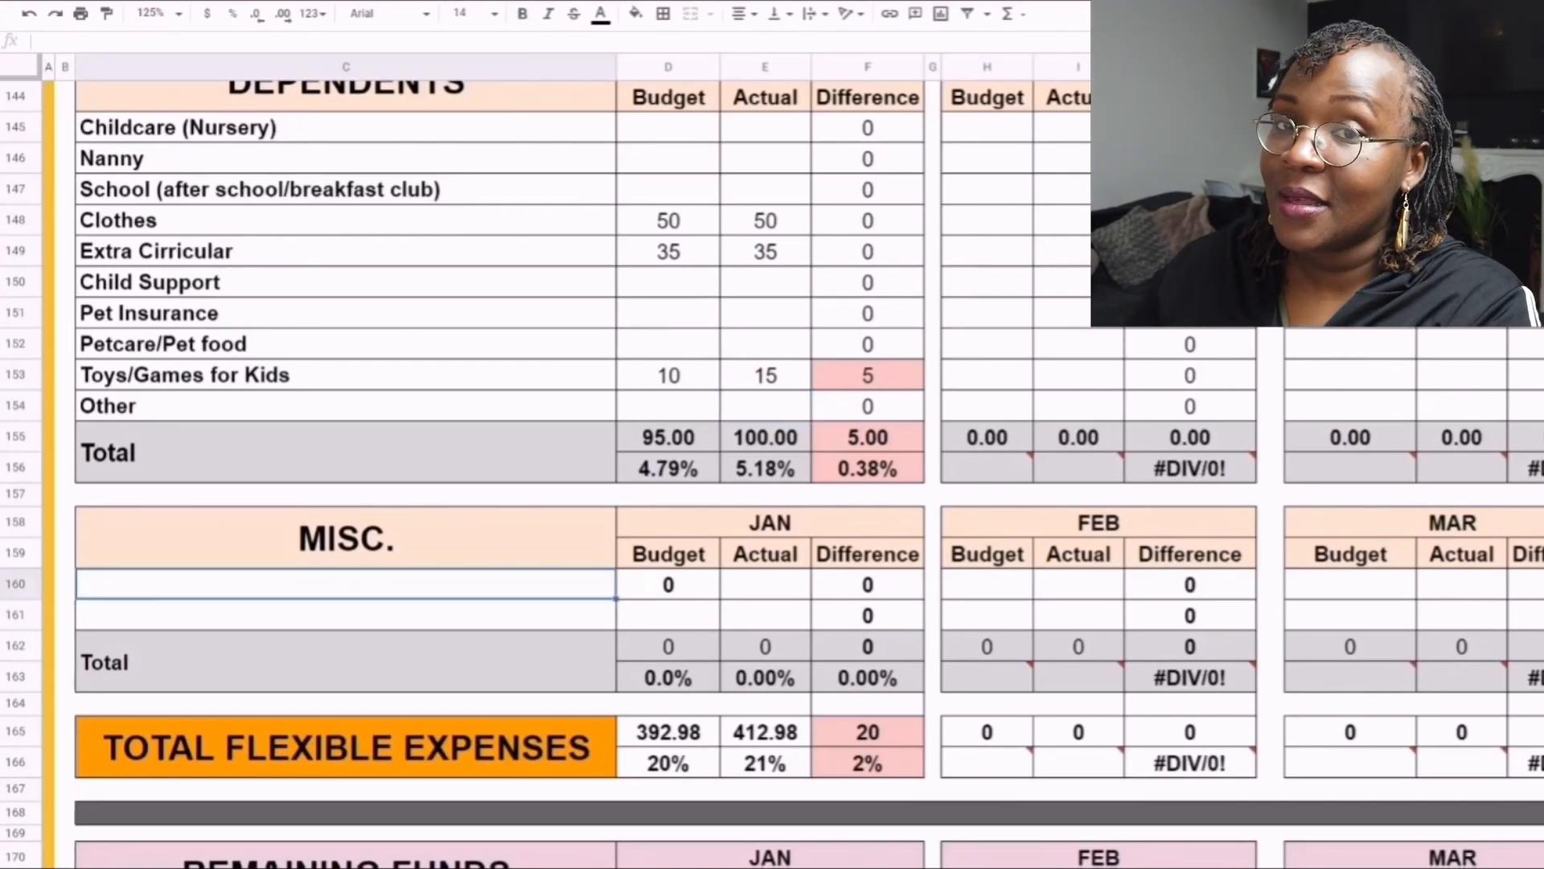
{"action": "type", "text": "Homescho"}
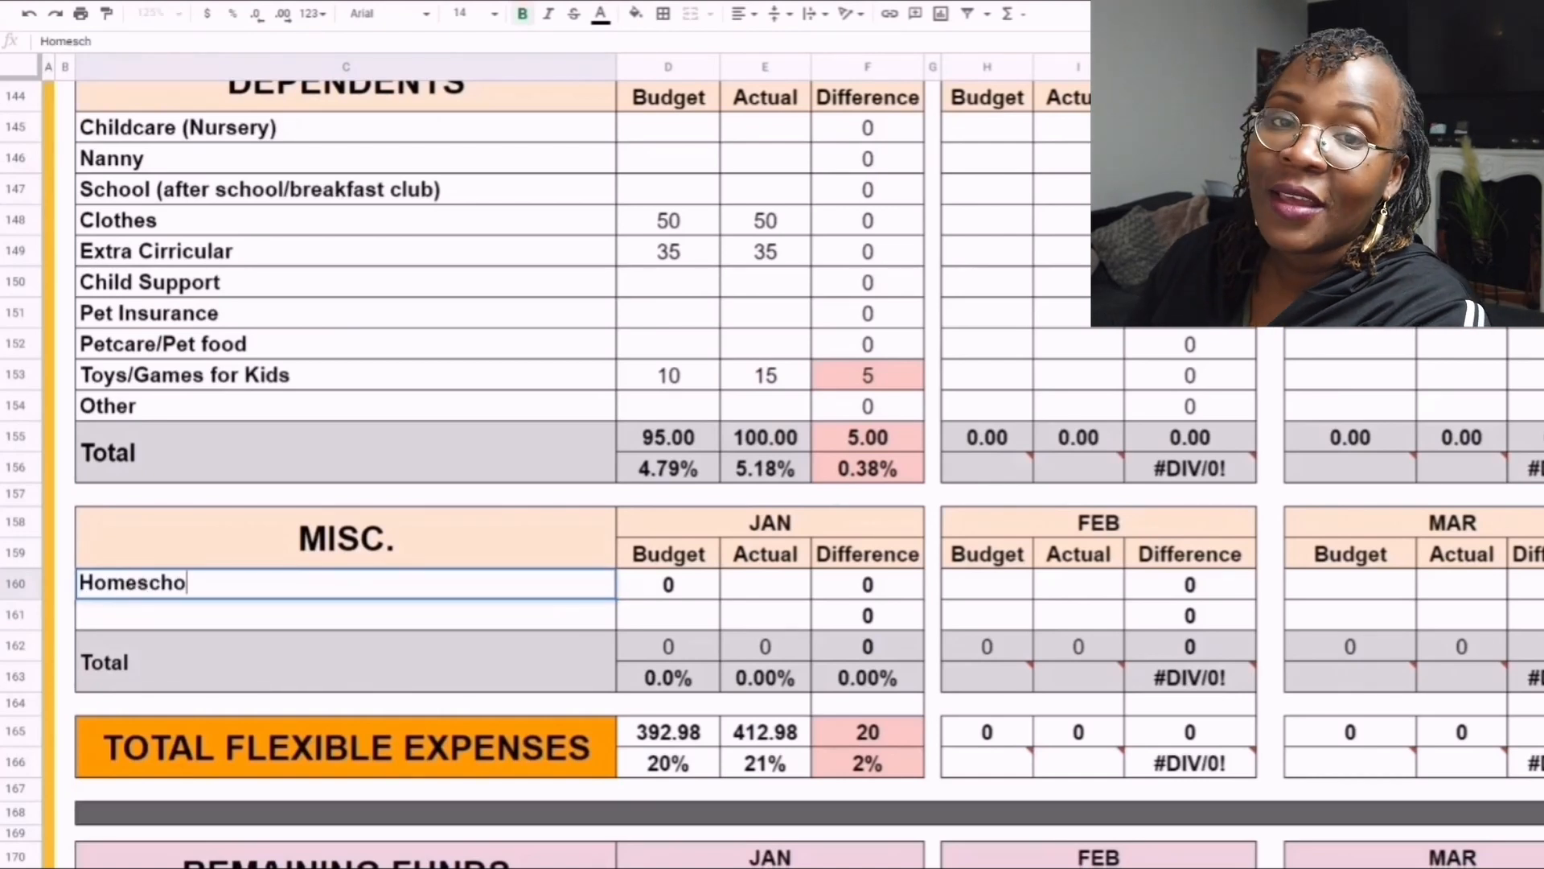
{"action": "type", "text": "oling Si"}
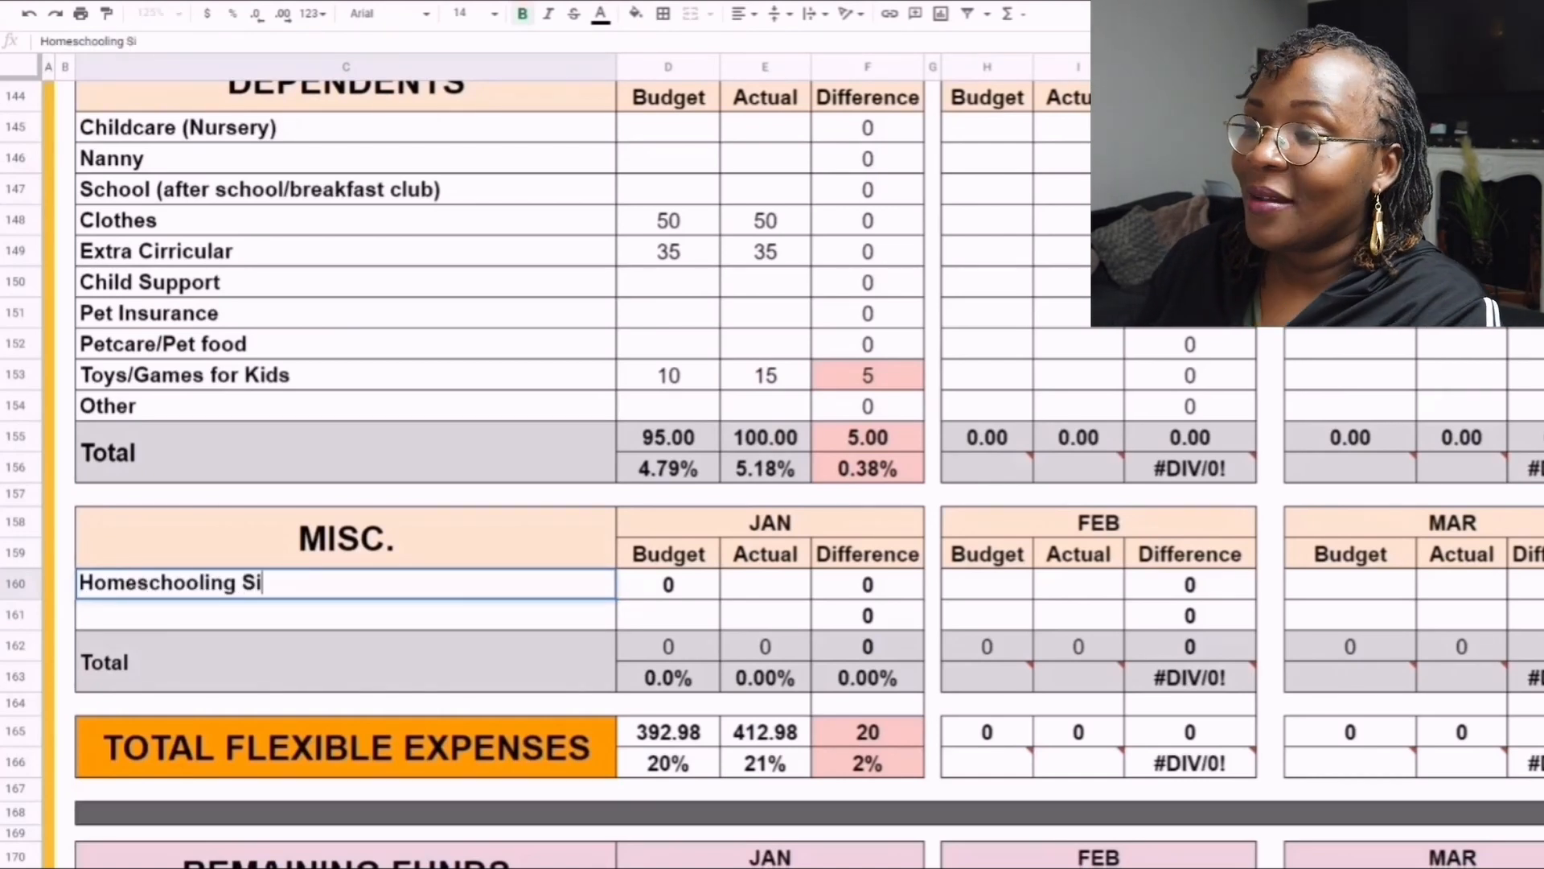
{"action": "key", "text": "BackSpace"}
{"action": "type", "text": "upplies"}
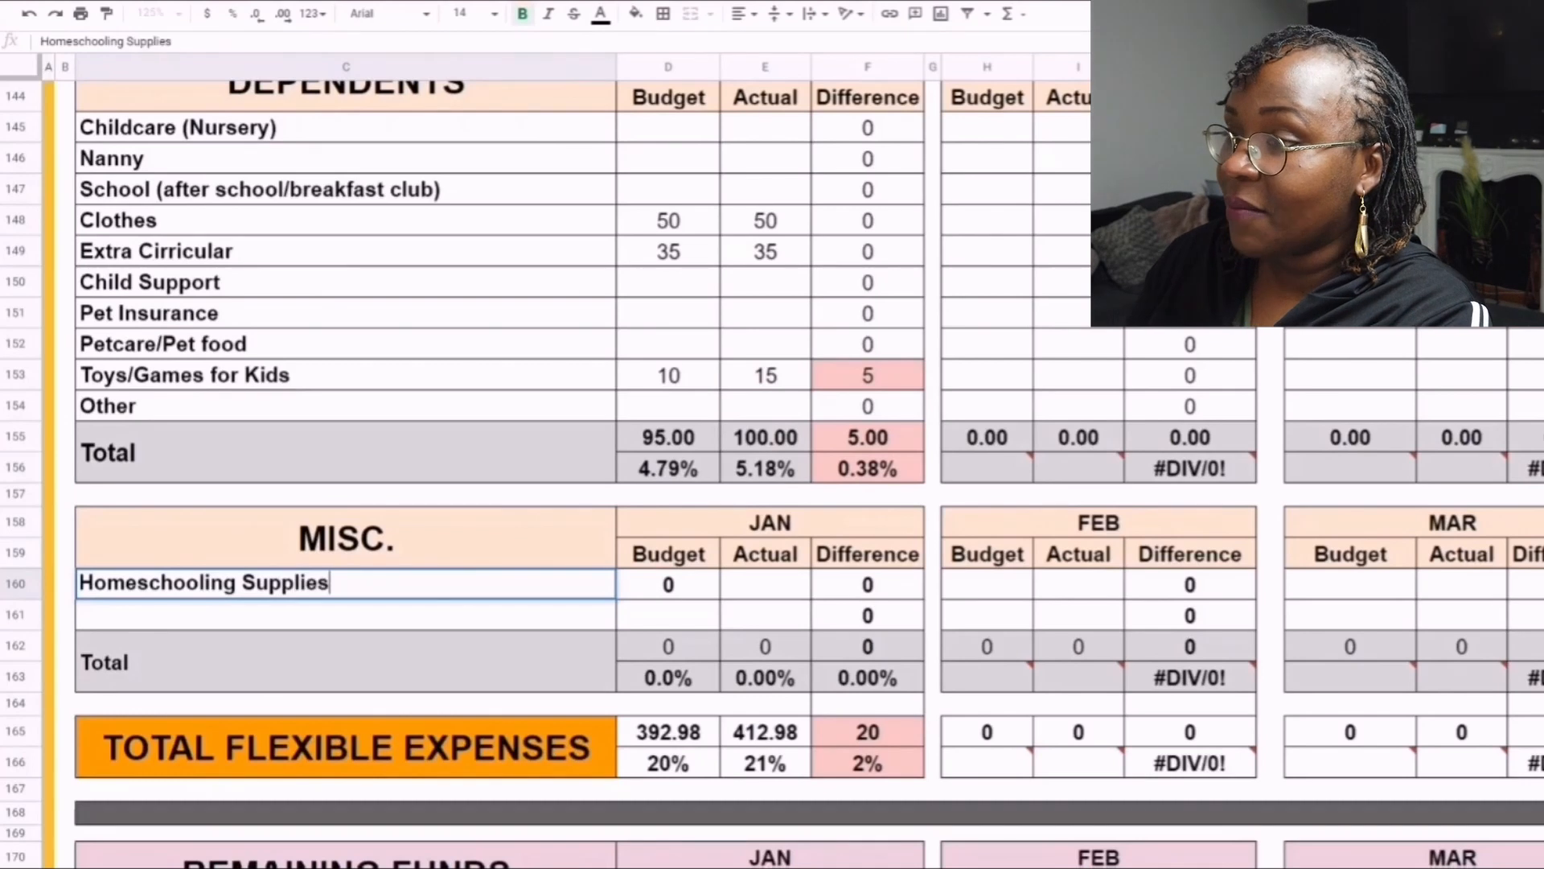
{"action": "key", "text": "Tab"}
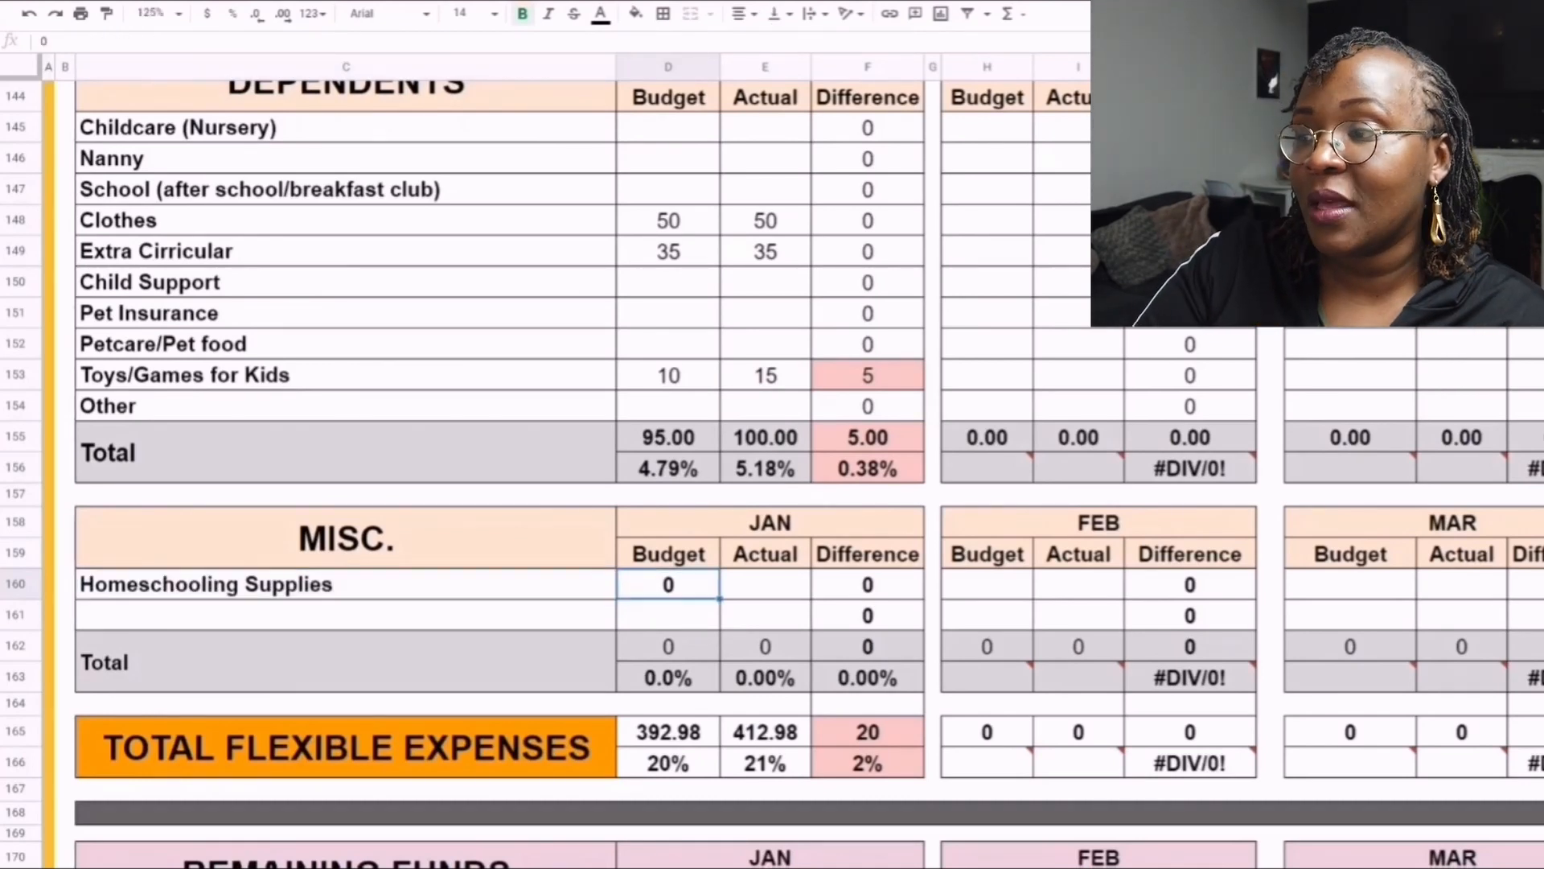
- Enter a January actual of 40 for Homeschooling Supplies in the Misc. table
{"action": "scroll", "coordinate": [547, 450], "scroll_direction": "down", "scroll_amount": 2}
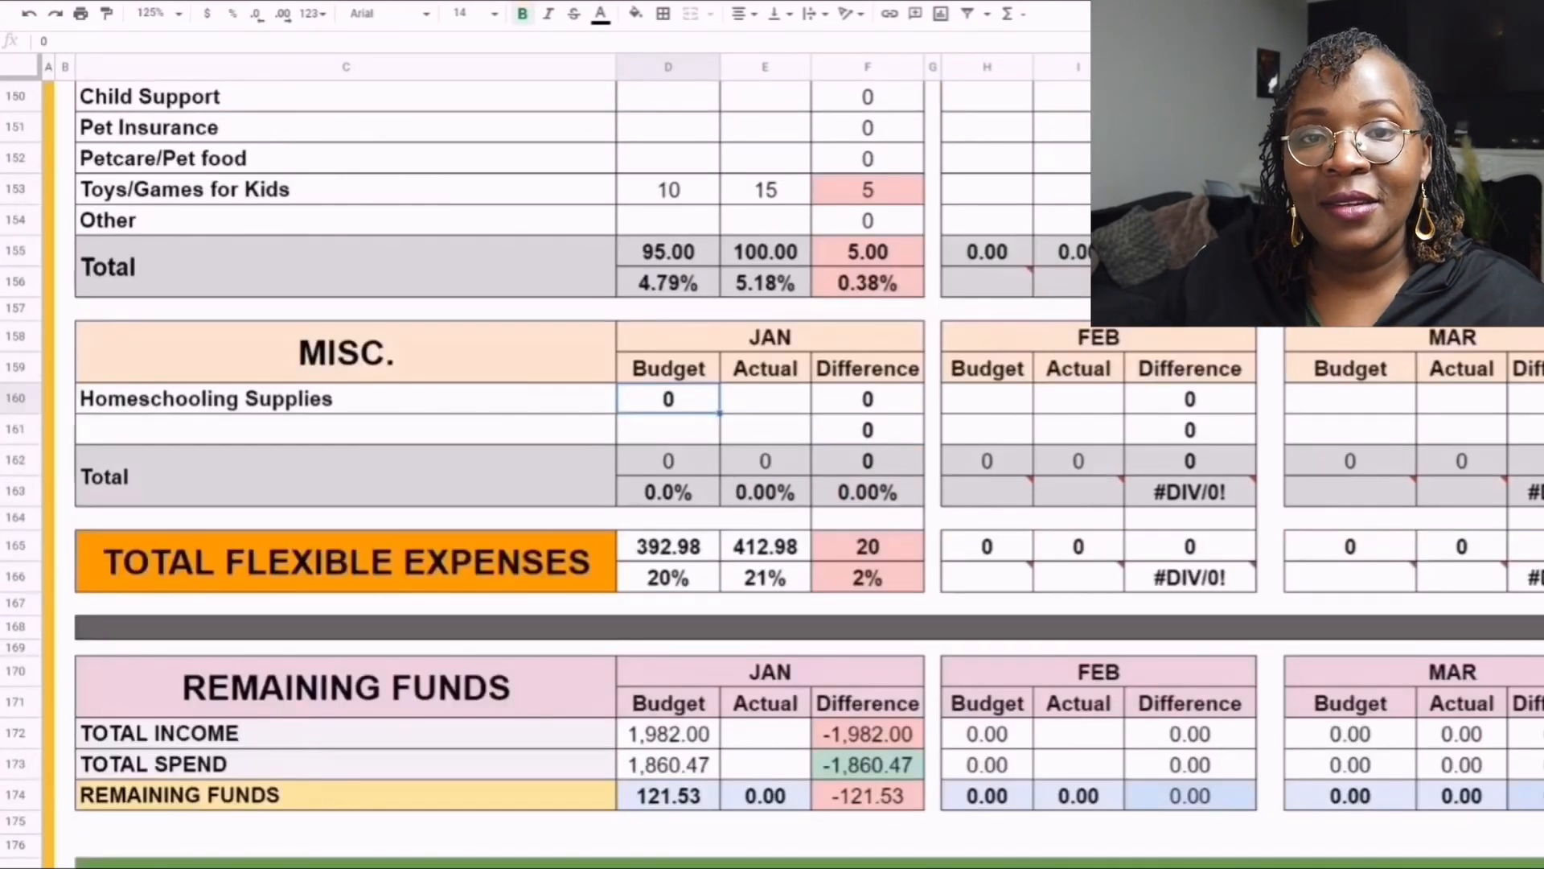
{"action": "scroll", "coordinate": [547, 450], "scroll_direction": "down", "scroll_amount": 2}
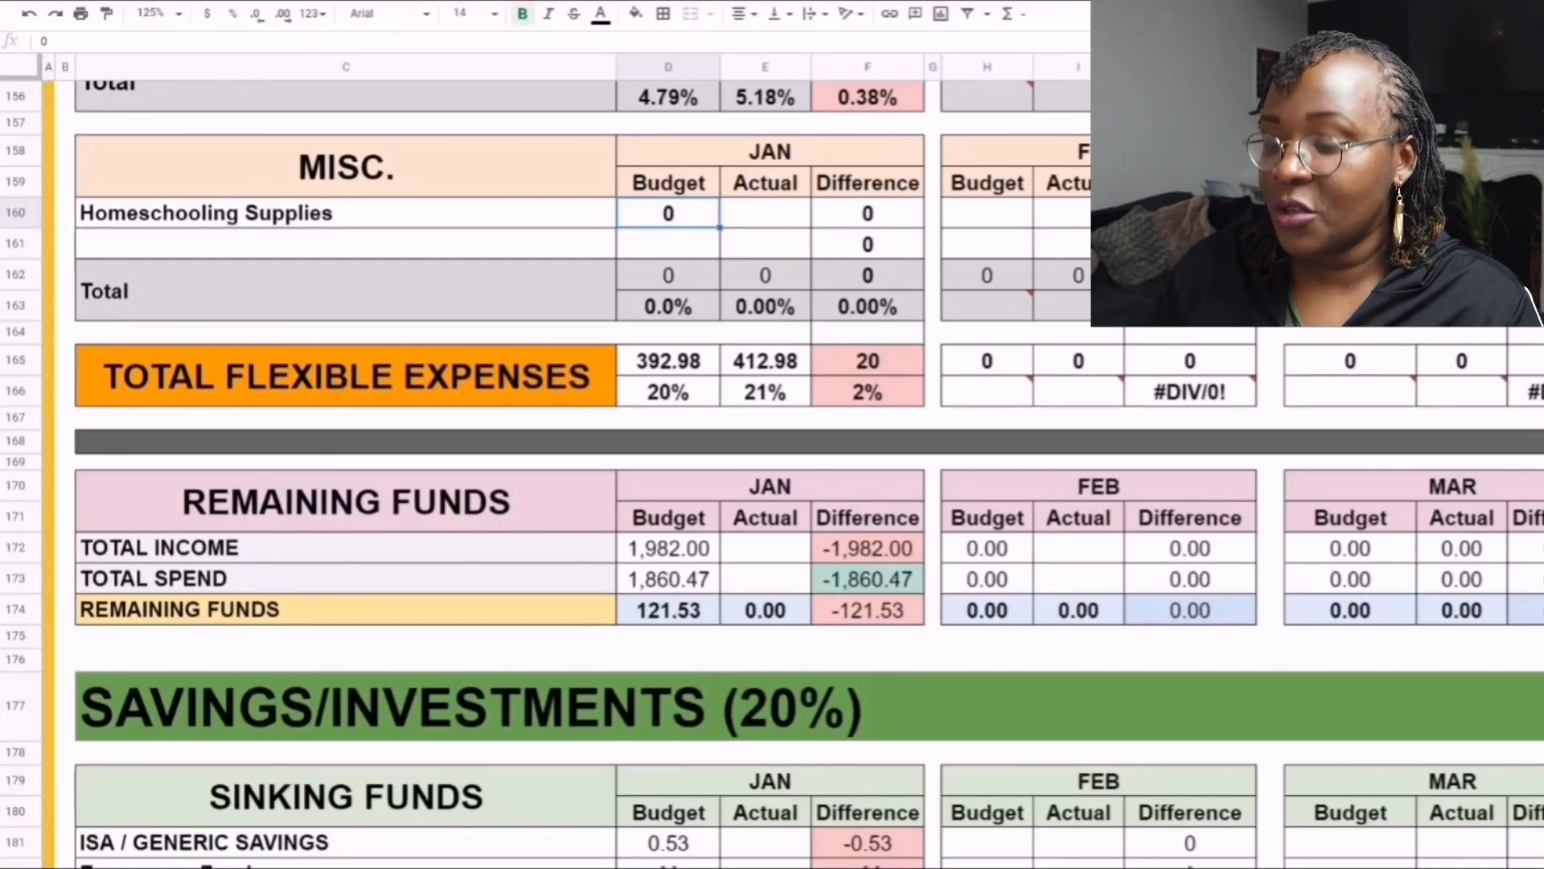
{"action": "key", "text": "Tab"}
{"action": "type", "text": "4"}
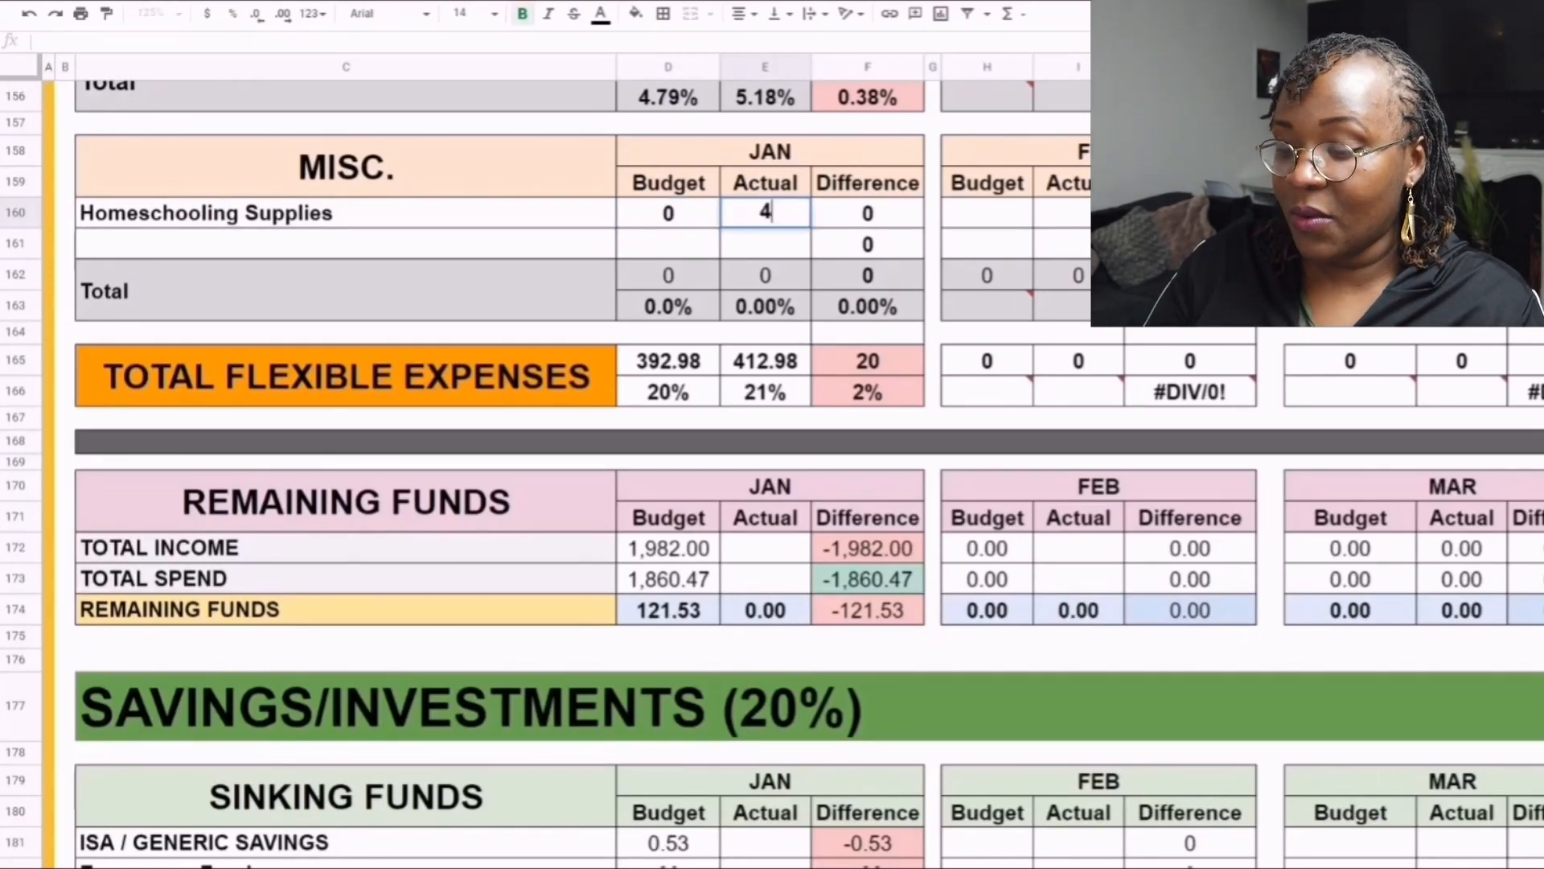
{"action": "type", "text": "5"}
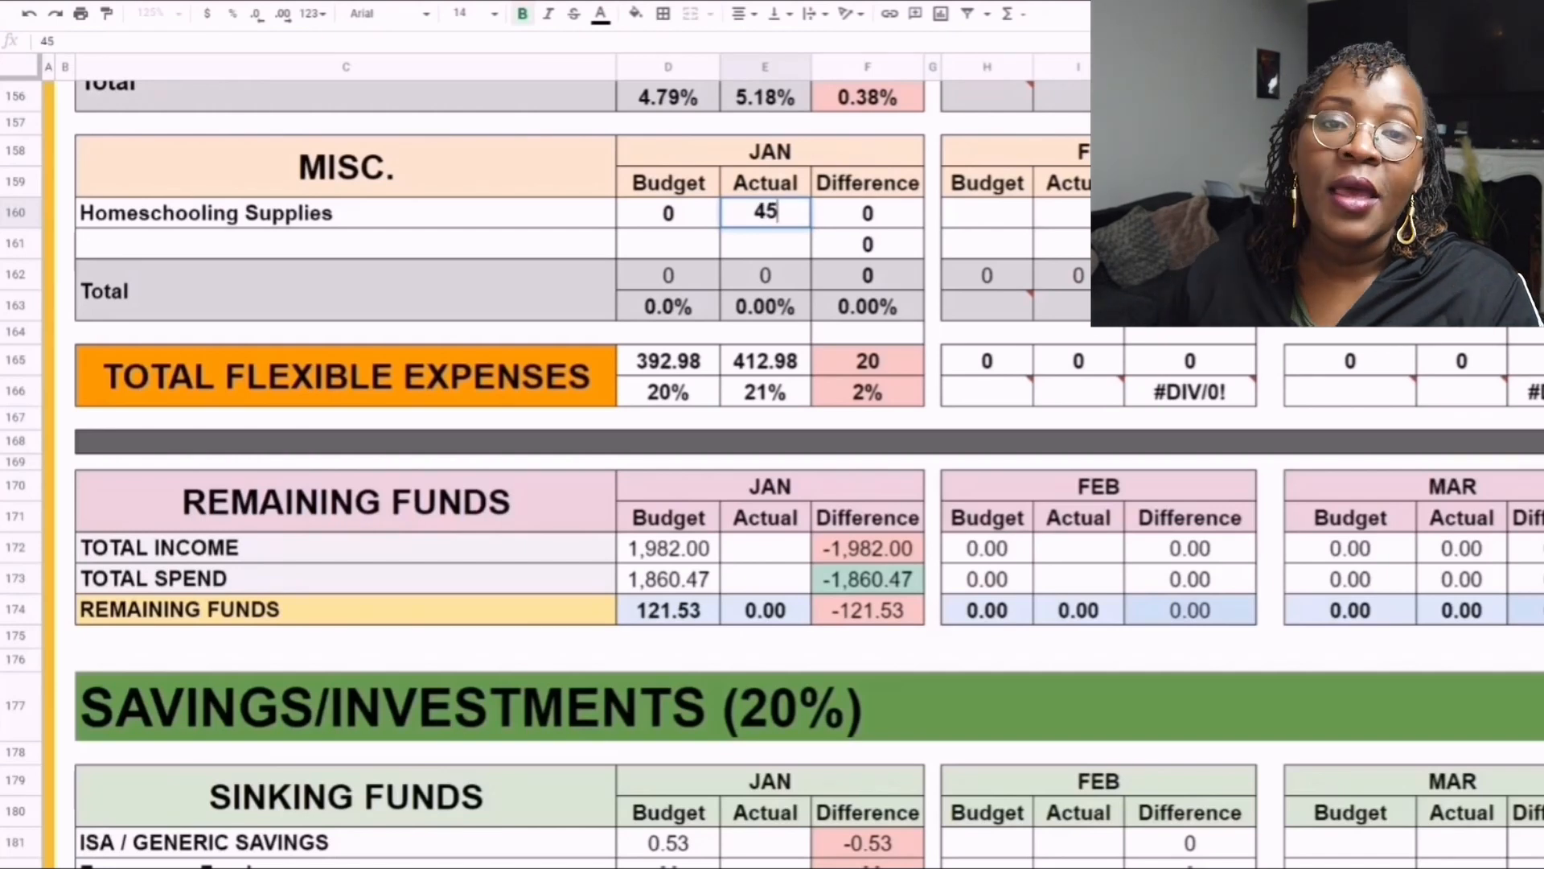
{"action": "key", "text": "BackSpace"}
{"action": "type", "text": "0"}
{"action": "key", "text": "Return"}
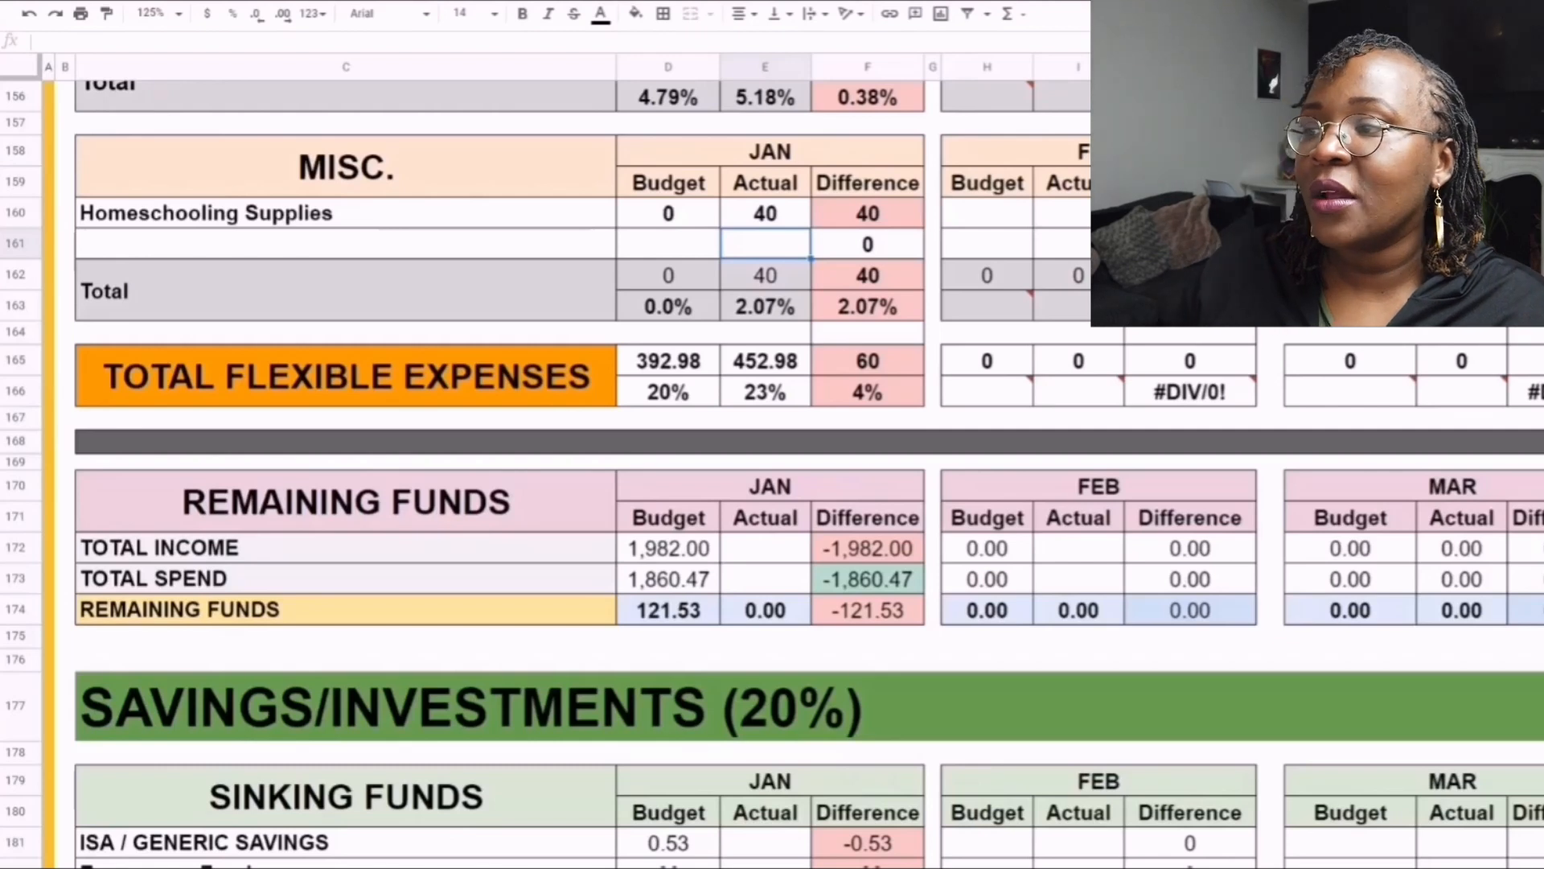
- Review the January Remaining Funds table, comparing budgeted and actual total income and total spend
{"action": "left_click", "coordinate": [346, 244]}
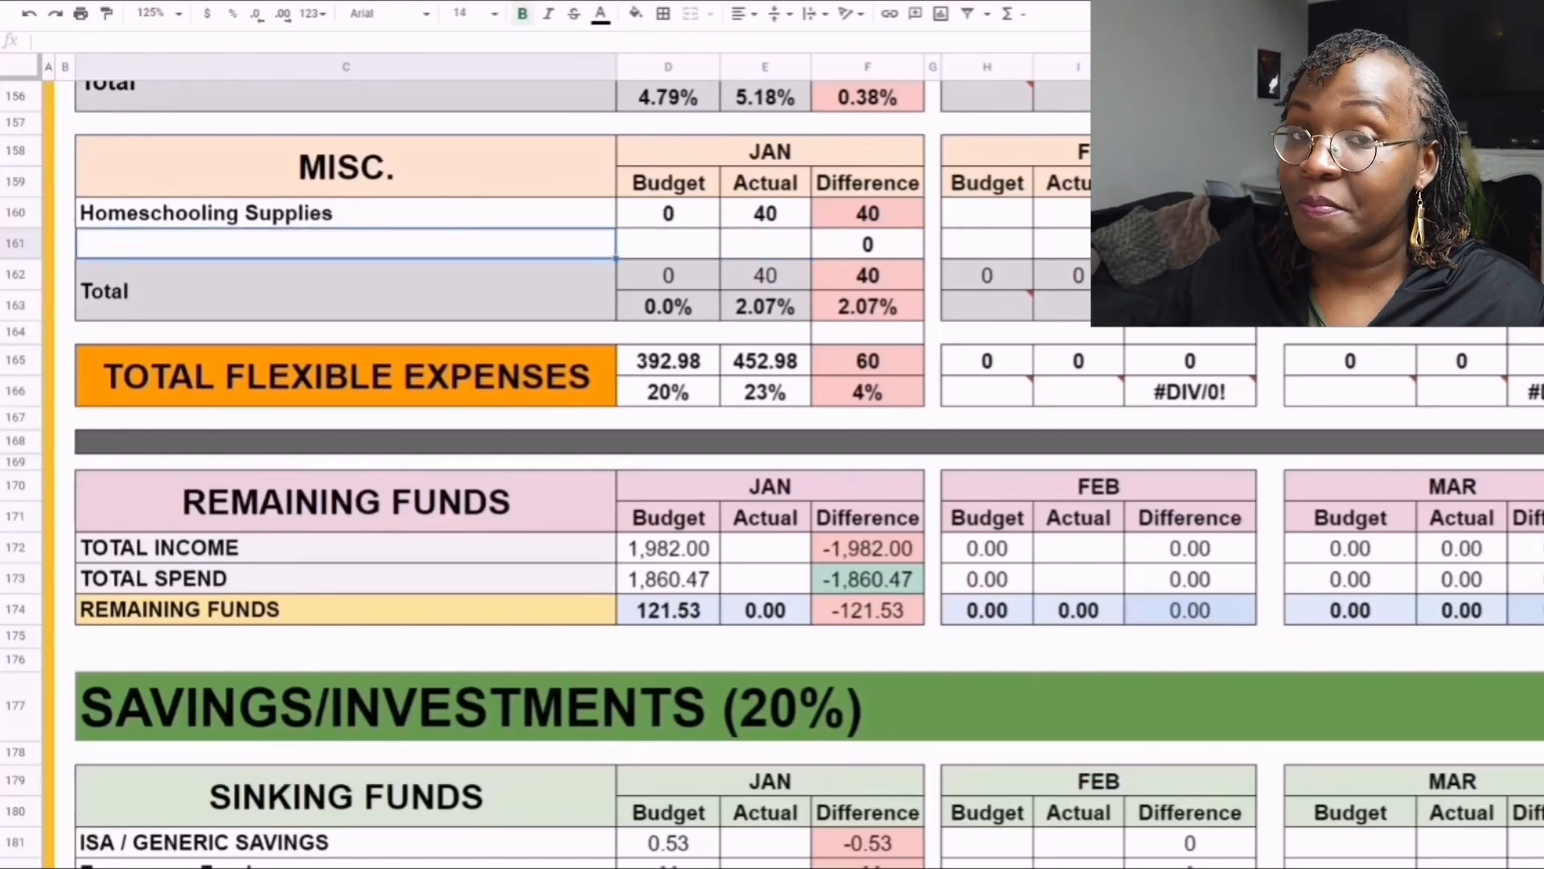
{"action": "scroll", "coordinate": [772, 482], "scroll_direction": "down", "scroll_amount": 1}
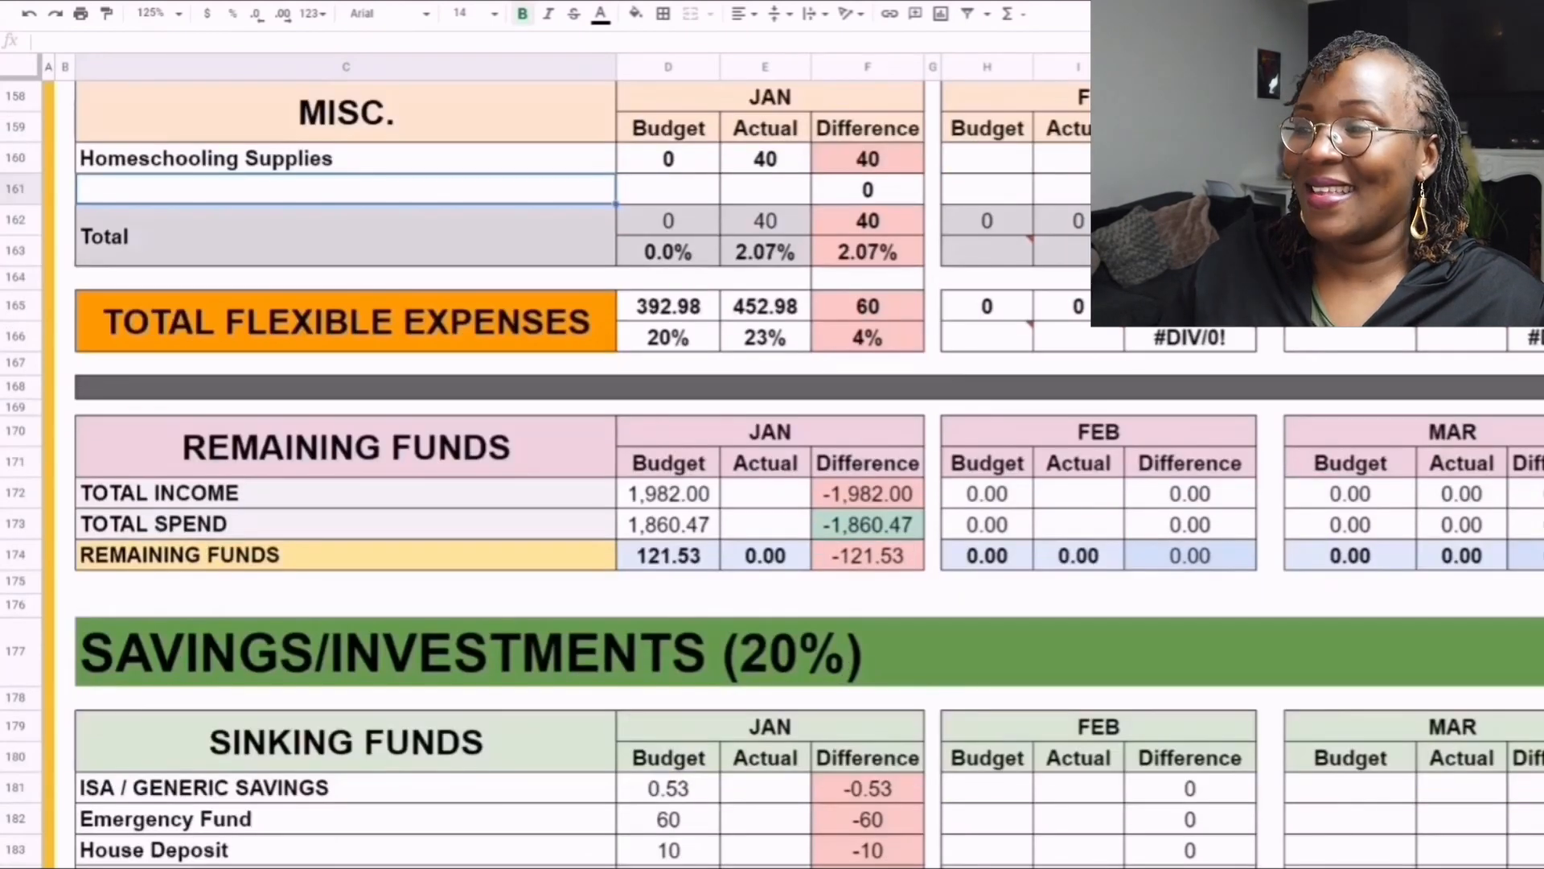
{"action": "scroll", "coordinate": [772, 482], "scroll_direction": "down", "scroll_amount": 2}
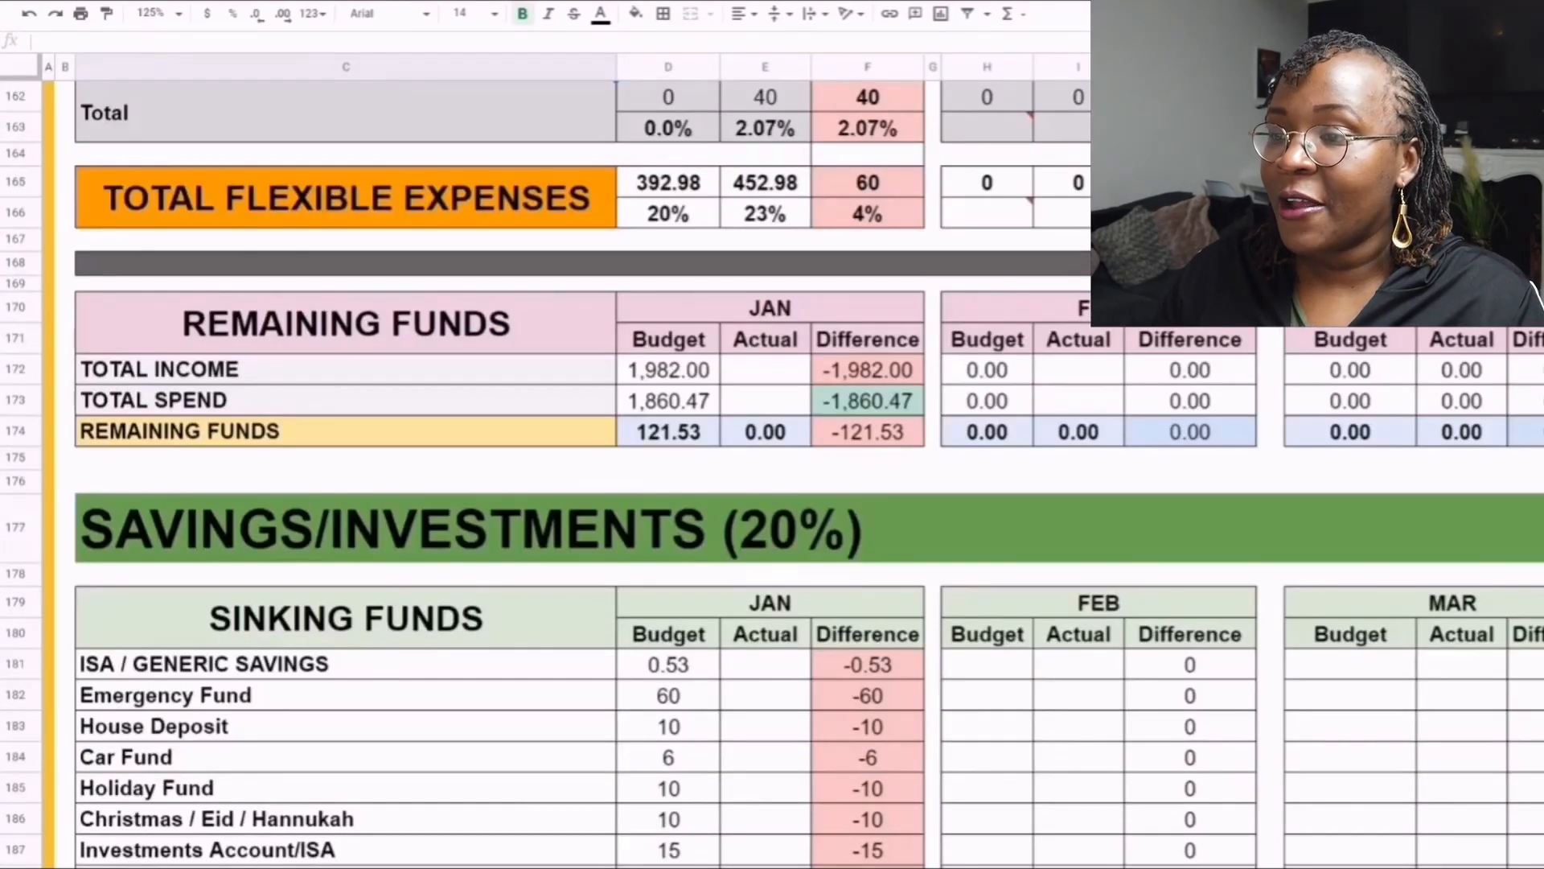
{"action": "scroll", "coordinate": [772, 482], "scroll_direction": "down", "scroll_amount": 1}
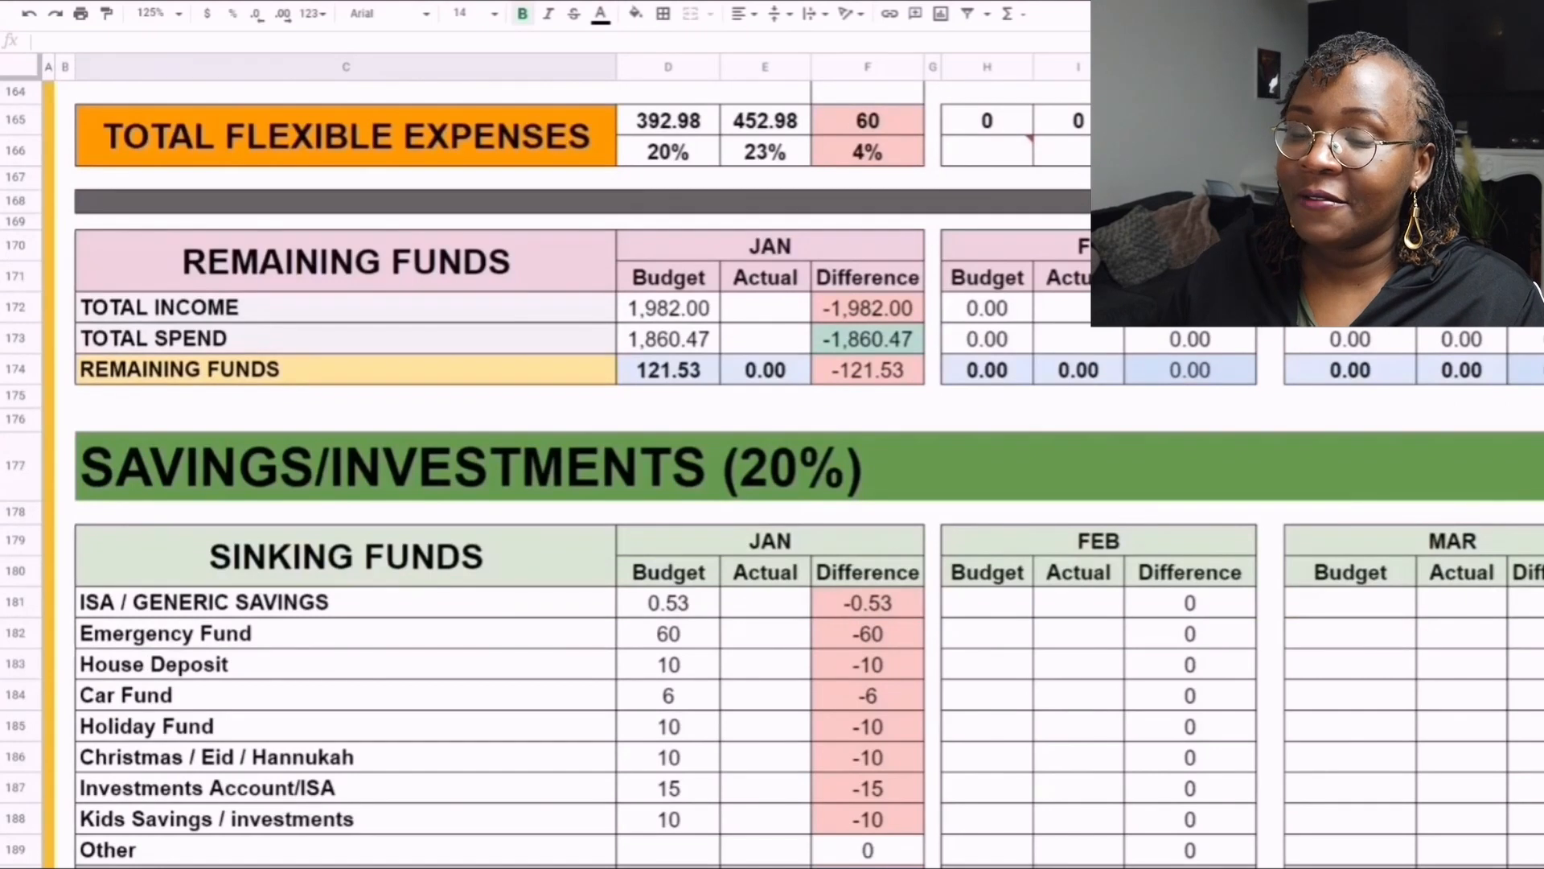
{"action": "scroll", "coordinate": [772, 482], "scroll_direction": "down", "scroll_amount": 1}
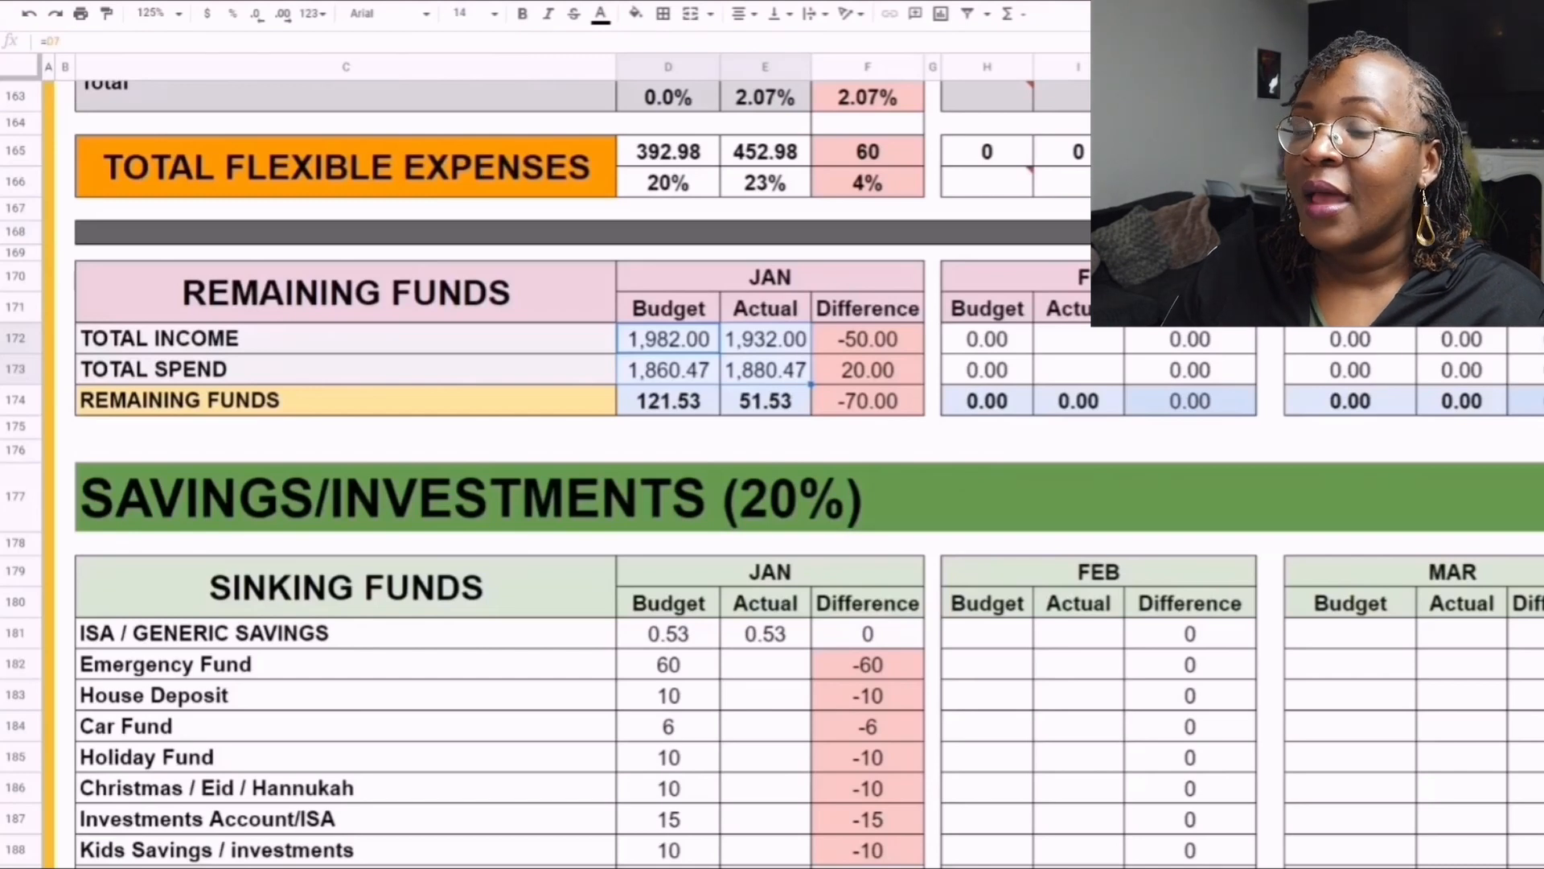
{"action": "left_click", "coordinate": [765, 339]}
{"action": "scroll", "coordinate": [563, 442], "scroll_direction": "up", "scroll_amount": 5}
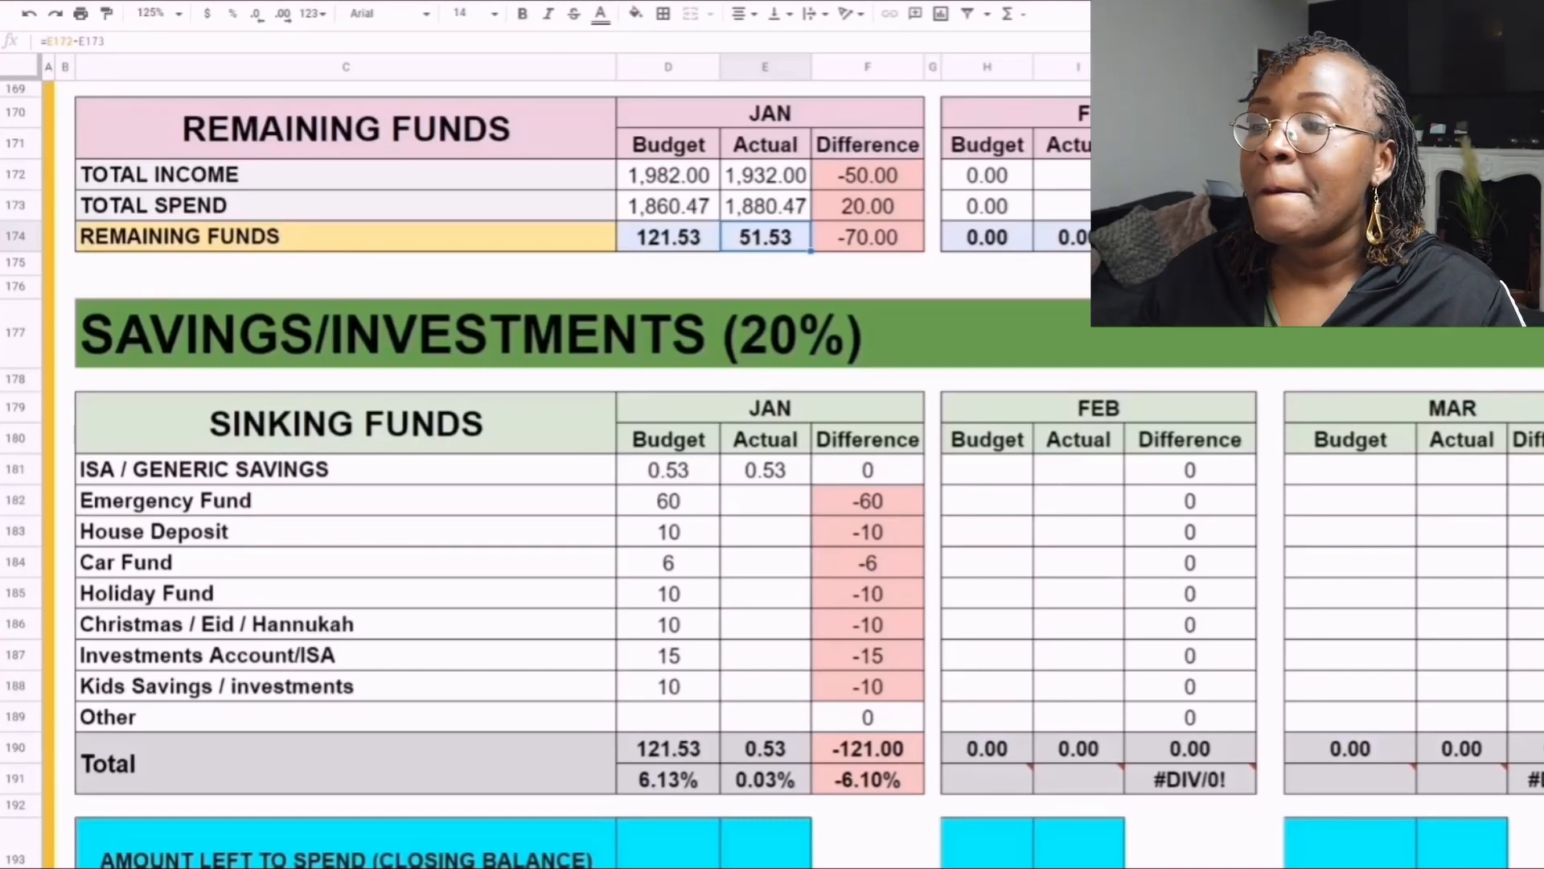
- Enter January actuals of 25 for Emergency Fund and 10 for House Deposit in the Sinking Funds table
{"action": "scroll", "coordinate": [563, 443], "scroll_direction": "down", "scroll_amount": 3}
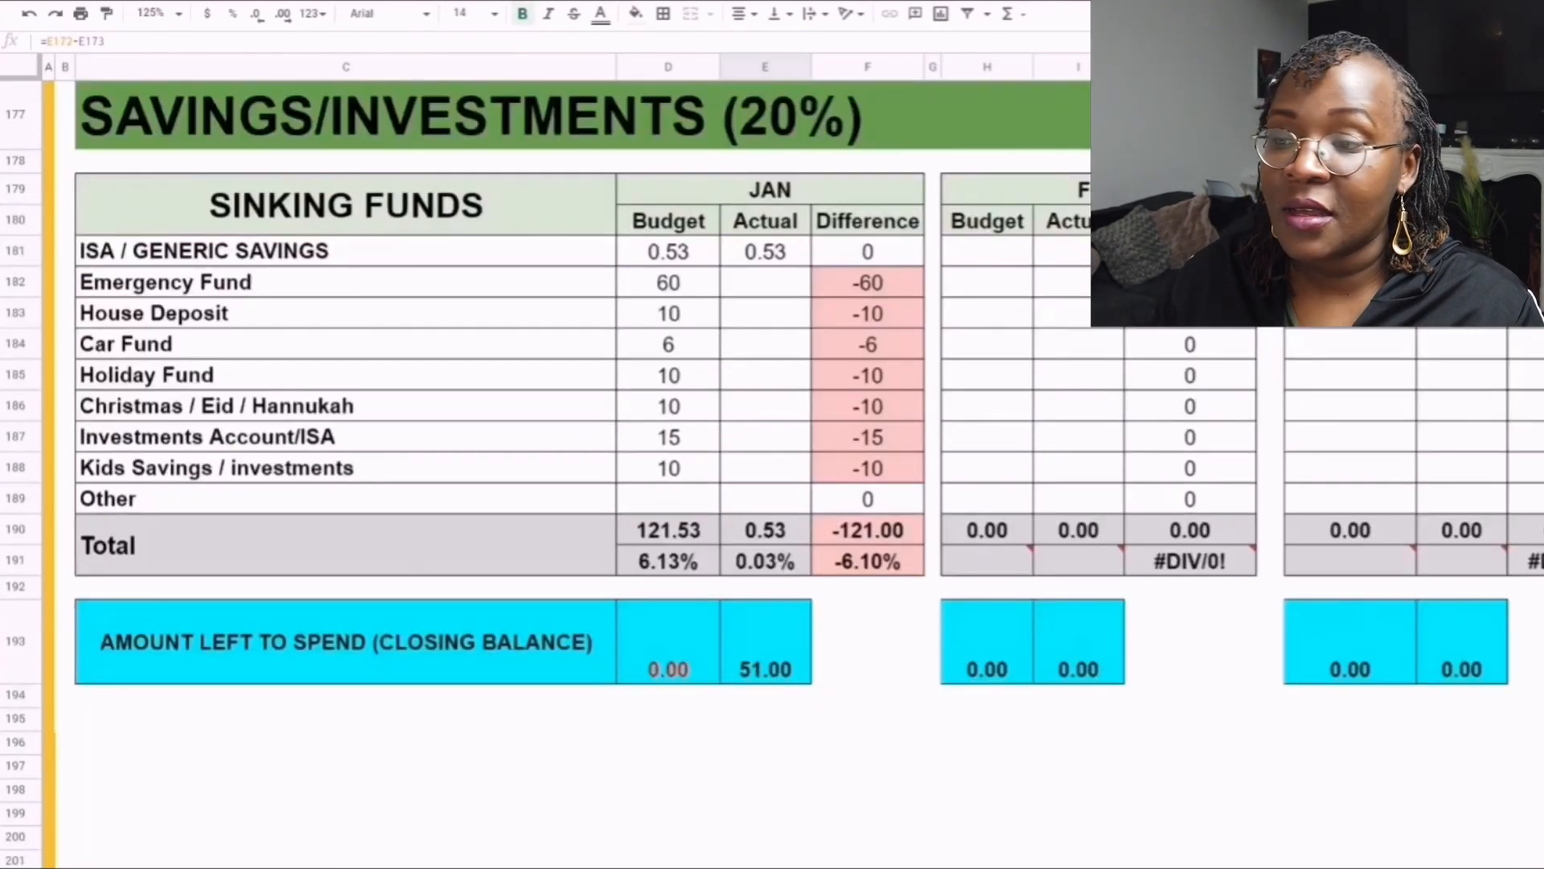
{"action": "left_click", "coordinate": [765, 282]}
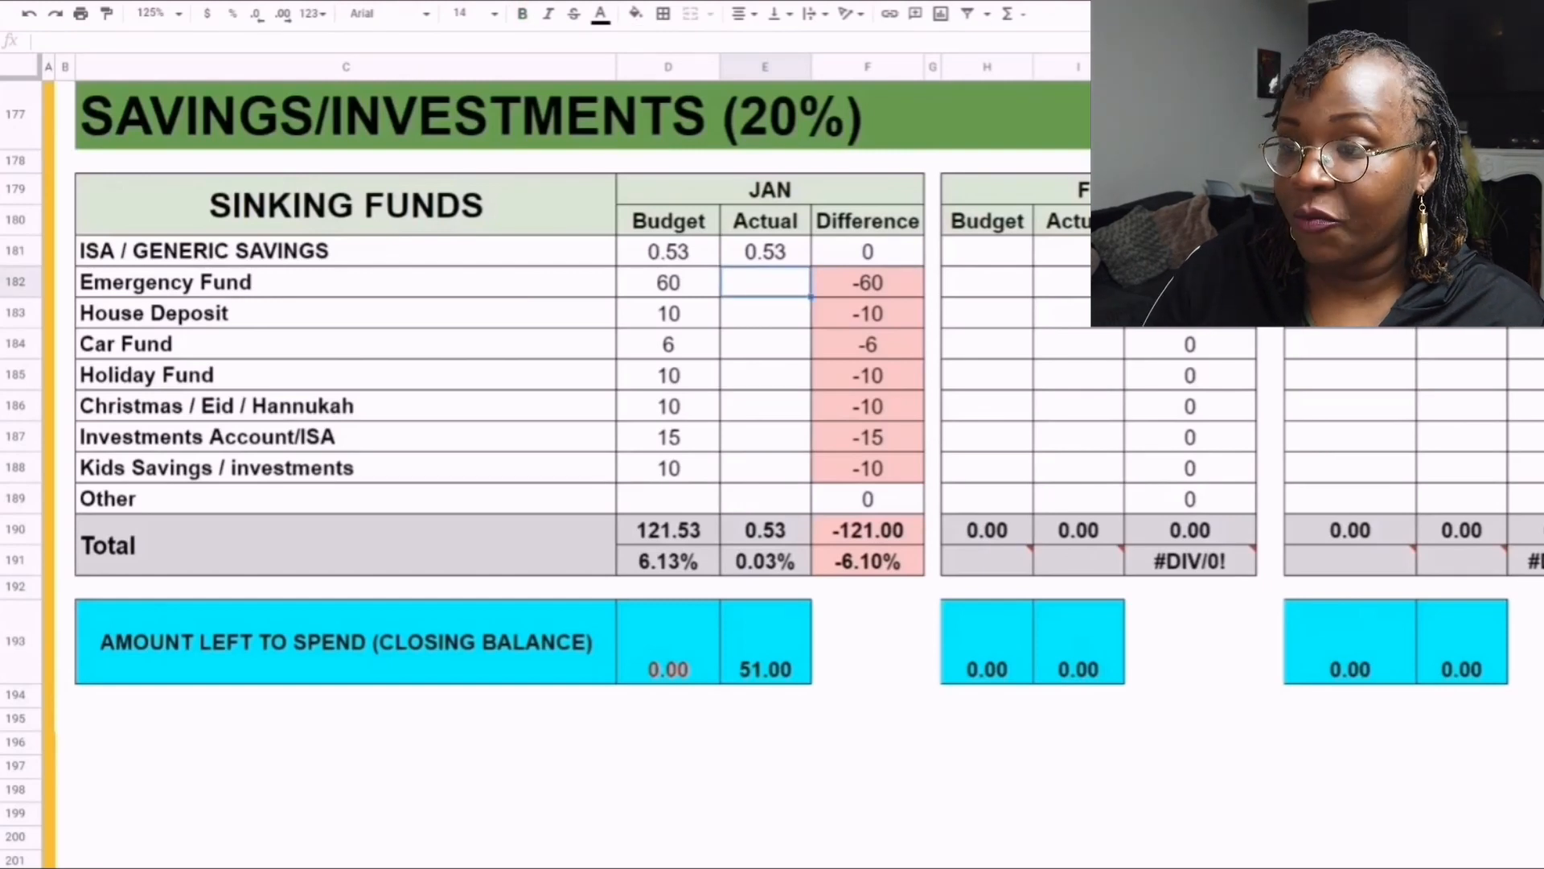
{"action": "type", "text": "25"}
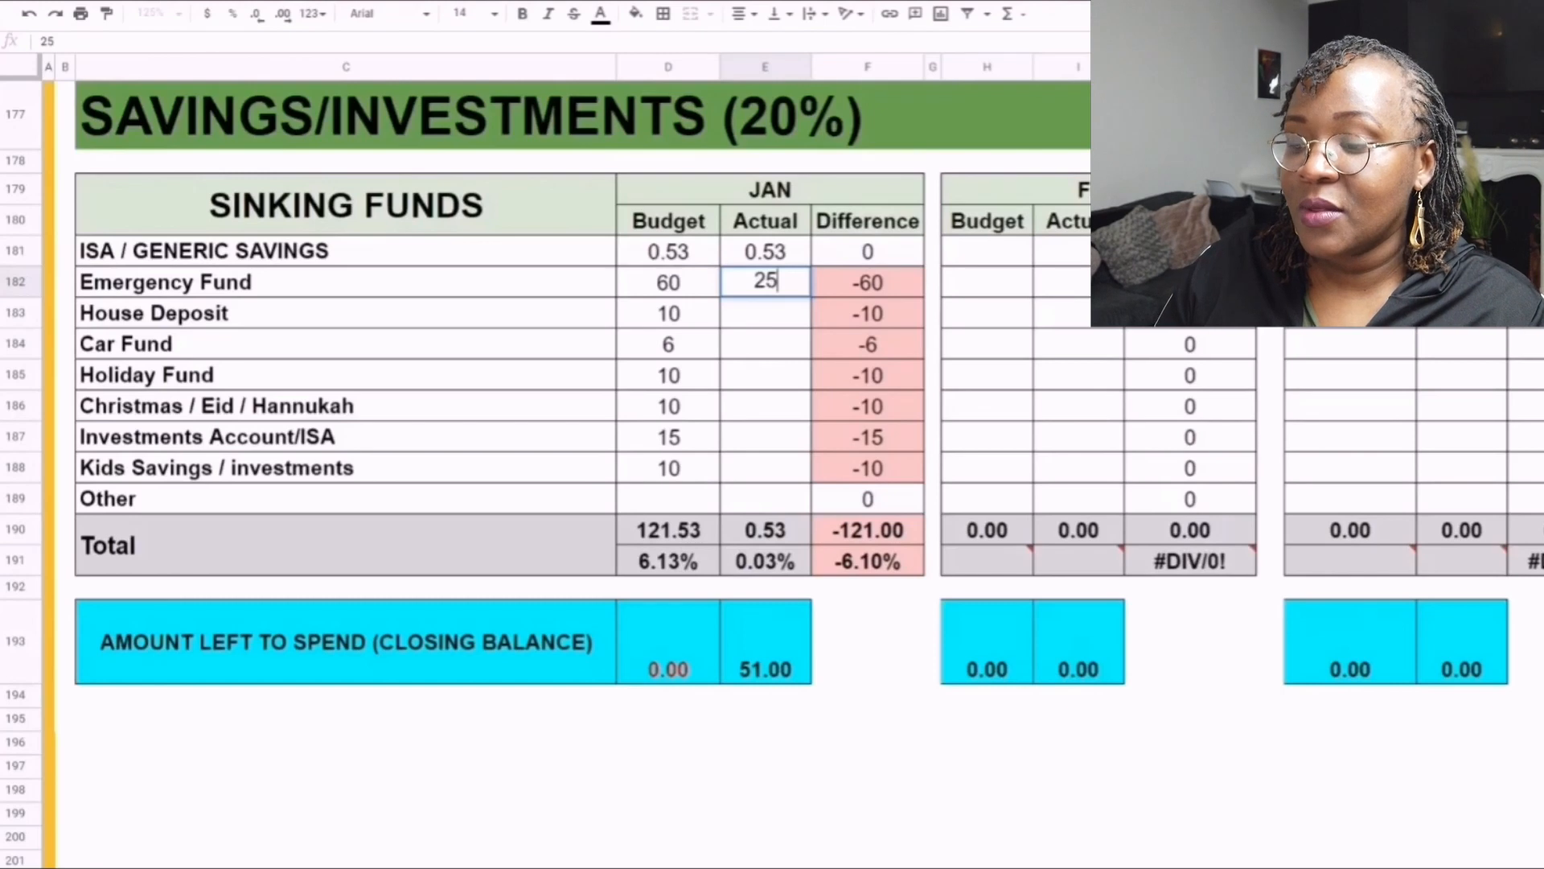
{"action": "key", "text": "Return"}
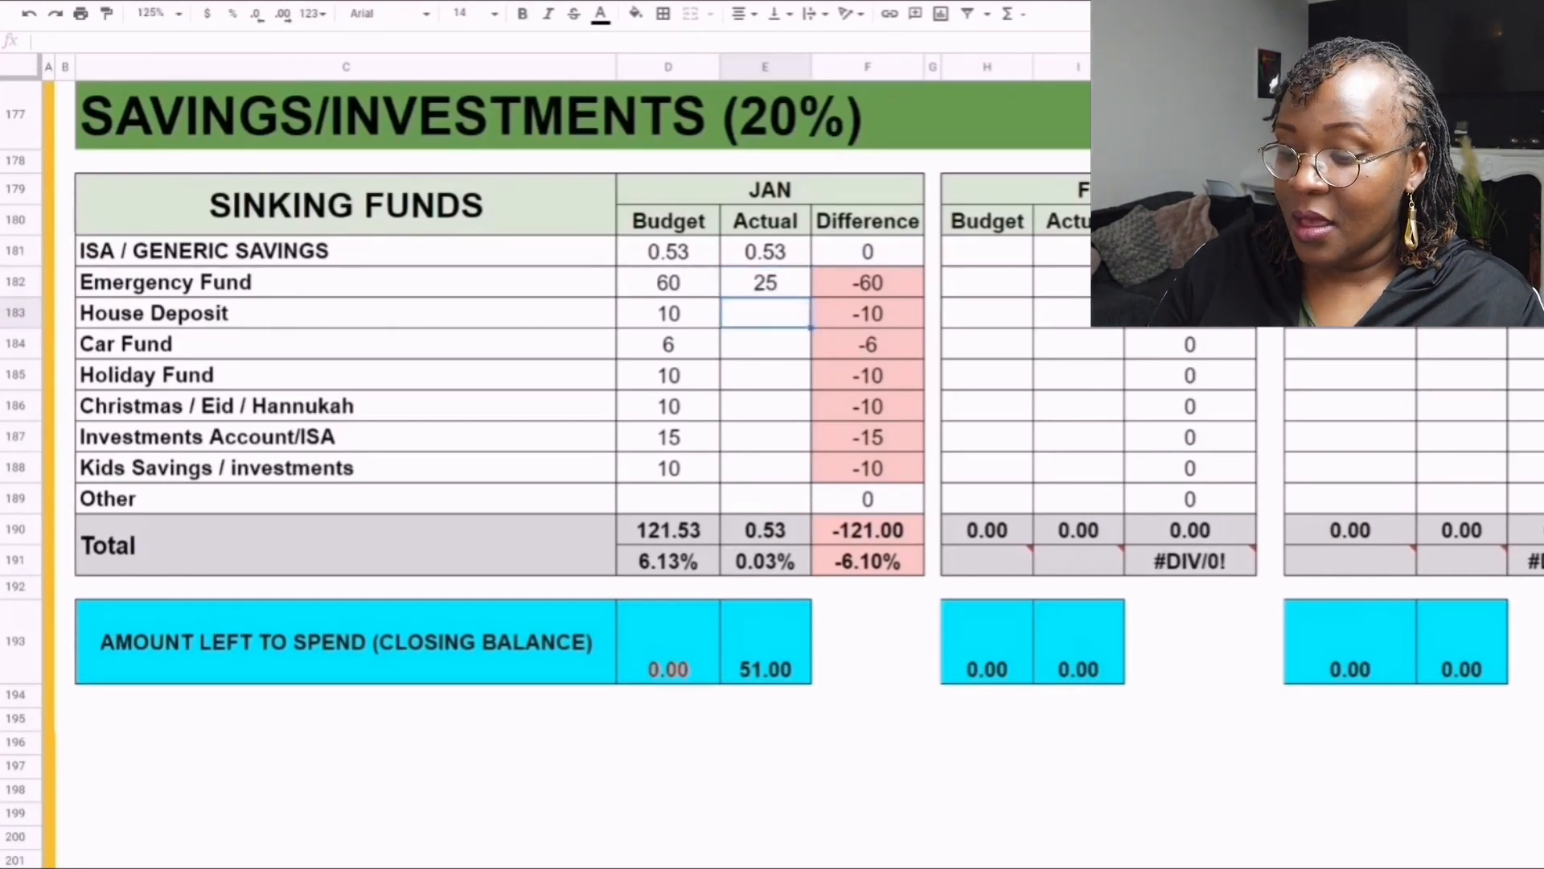
{"action": "type", "text": "10"}
- Enter January actuals of 6 for Kids Savings / investments and 10 for Investments Account/ISA in the Sinking Funds table
{"action": "left_click", "coordinate": [764, 467]}
{"action": "type", "text": "6"}
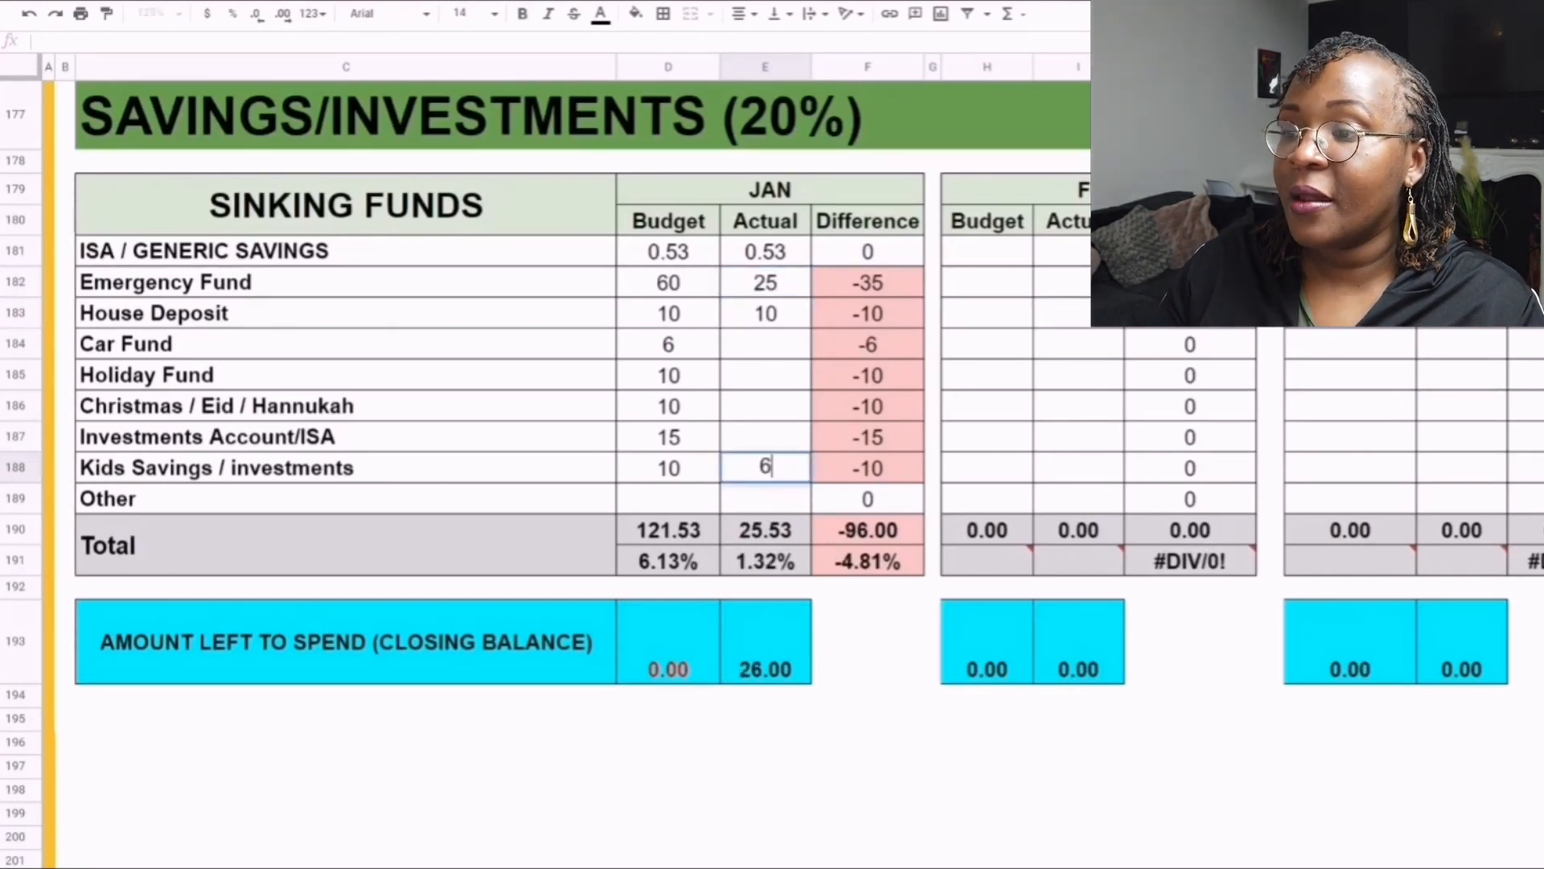
{"action": "key", "text": "Up"}
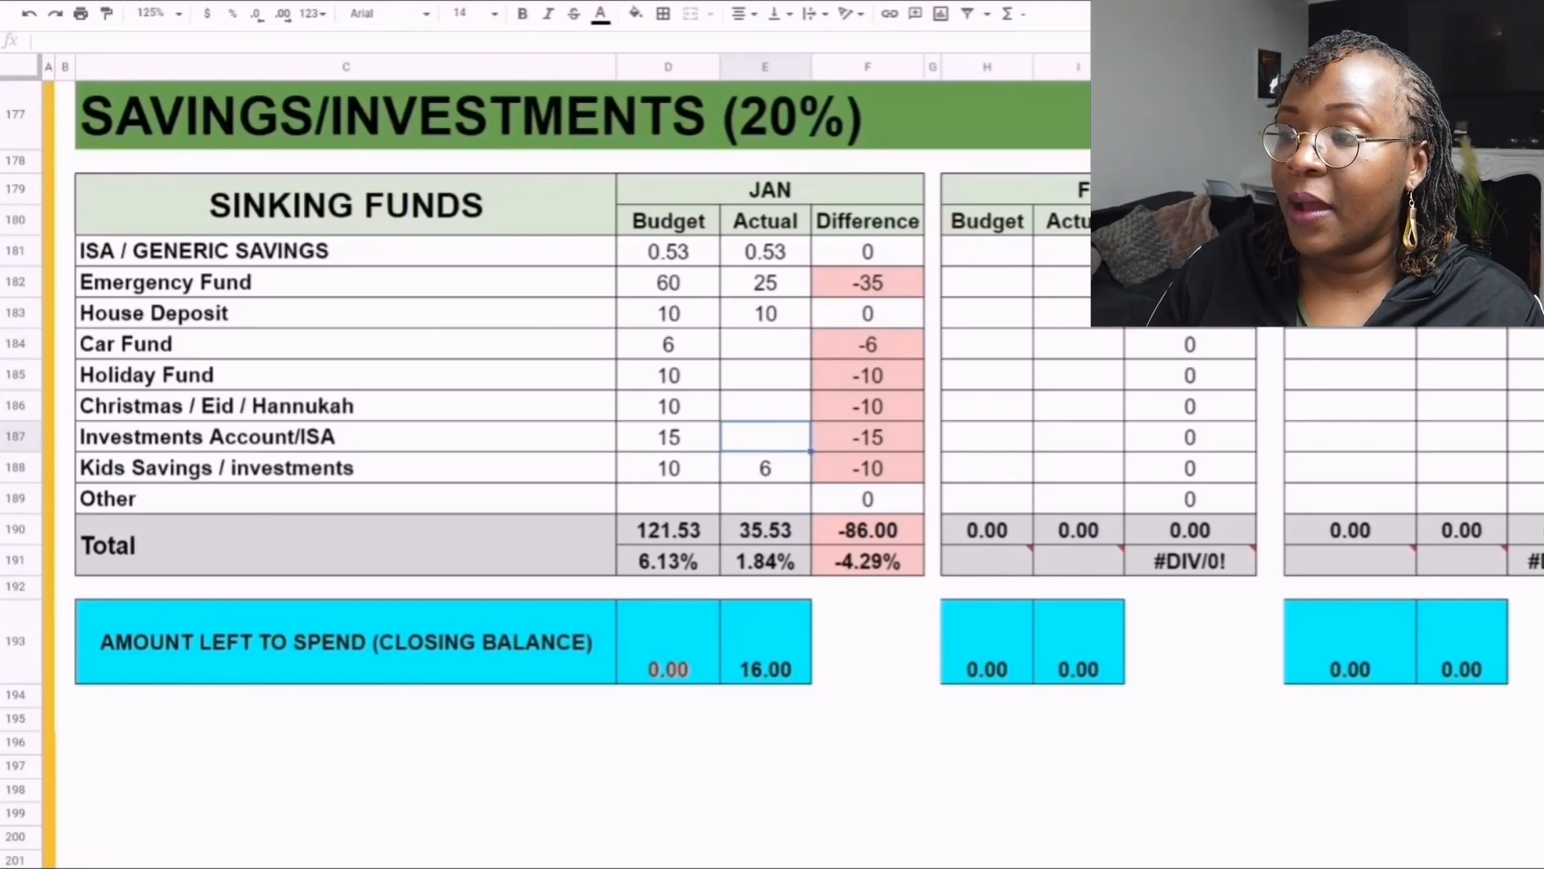
{"action": "type", "text": "10"}
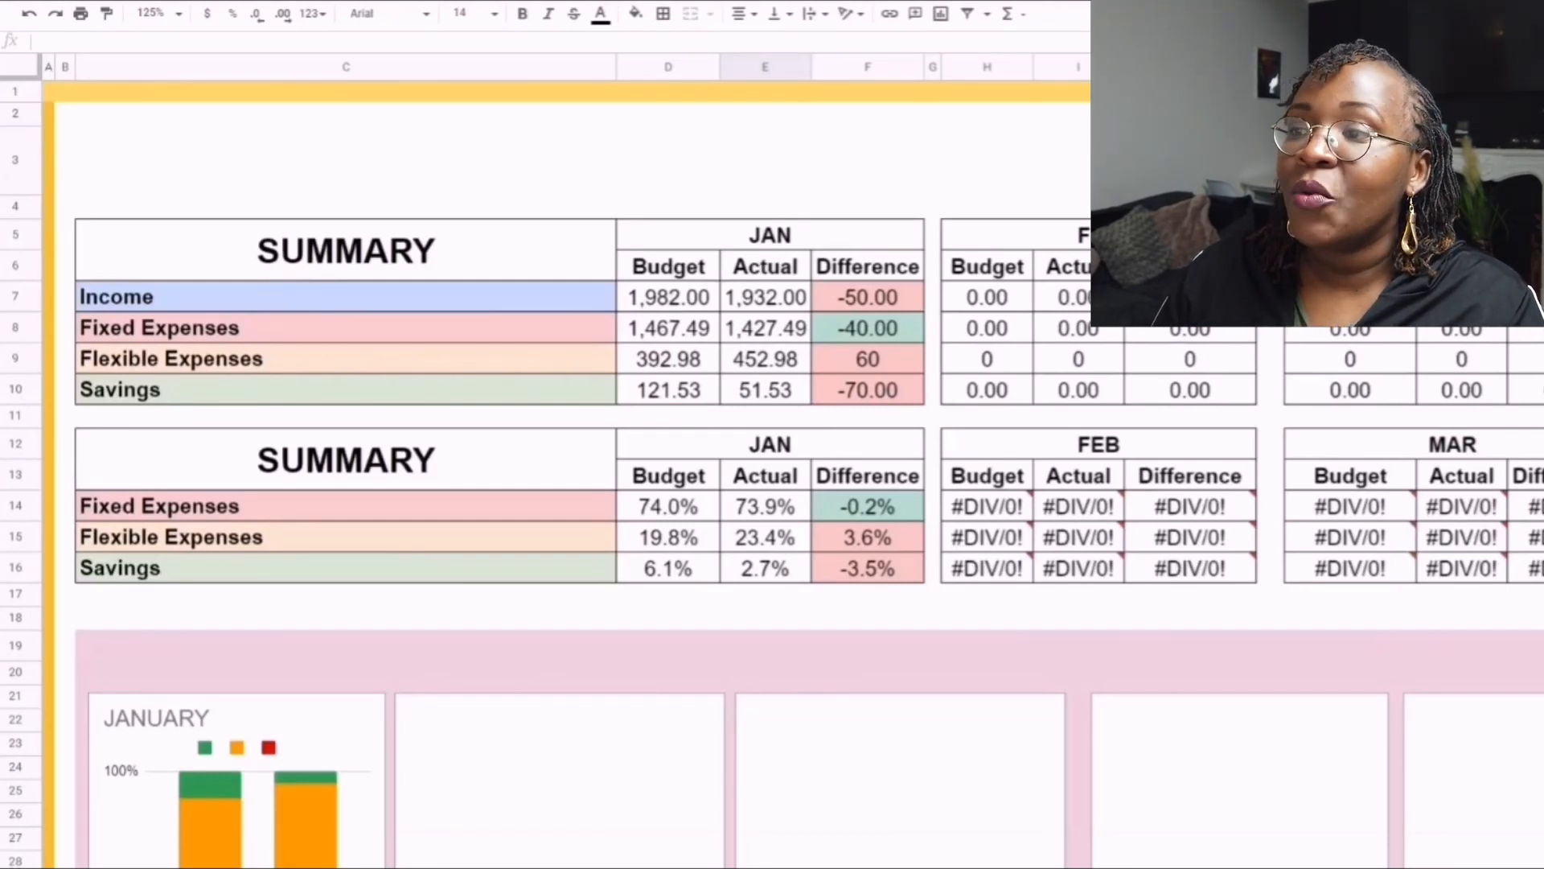
- Examine the January differences for fixed expenses, flexible expenses and savings in the amount and percentage Summary tables
{"action": "left_click", "coordinate": [868, 328]}
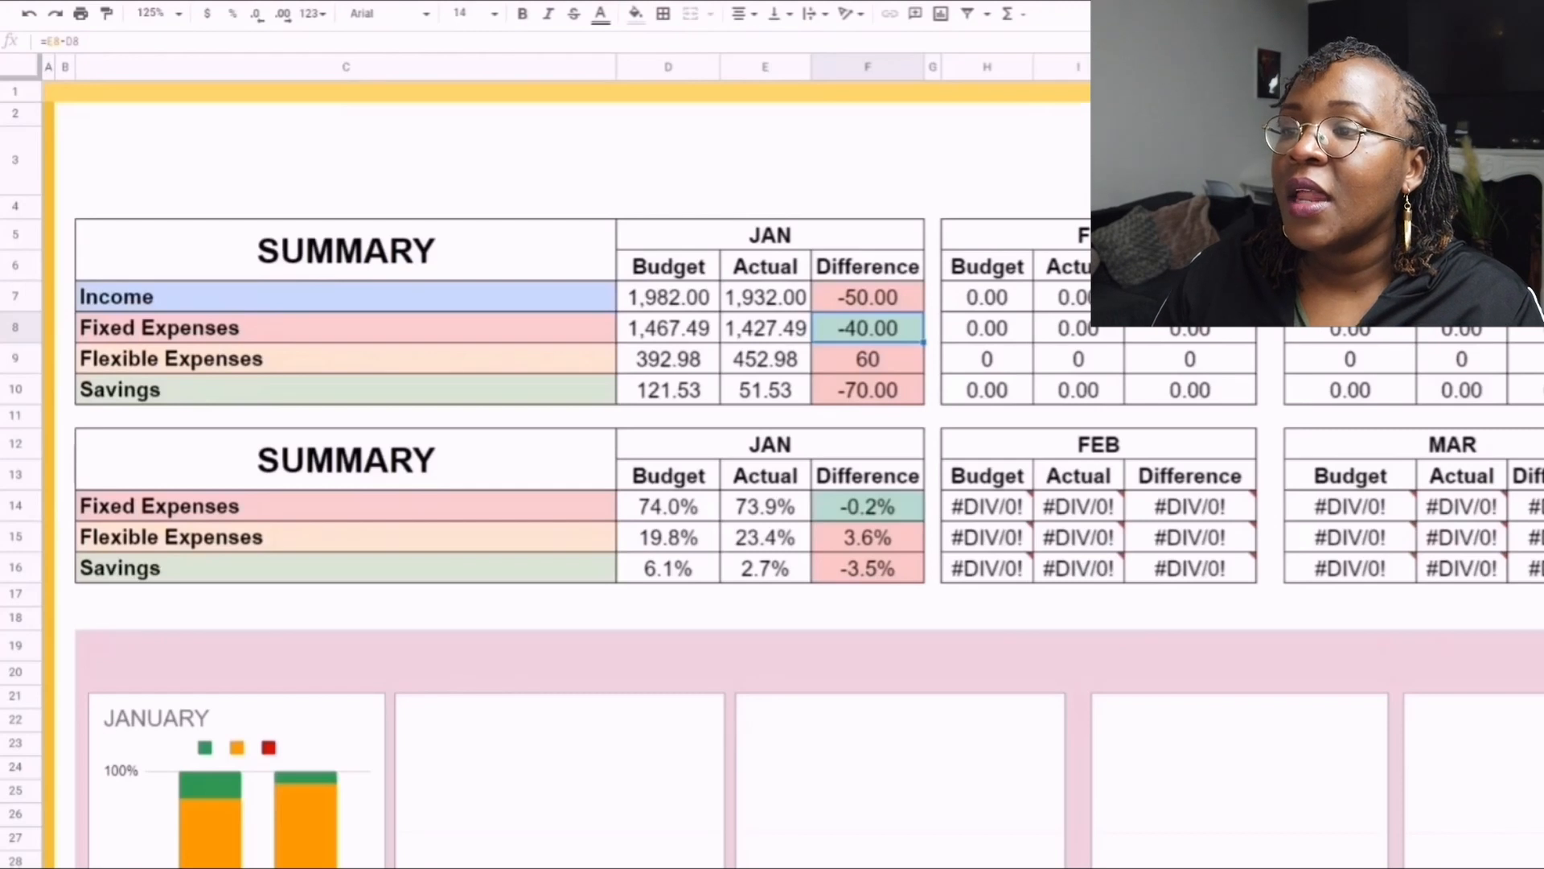
{"action": "scroll", "coordinate": [563, 475], "scroll_direction": "down", "scroll_amount": 1}
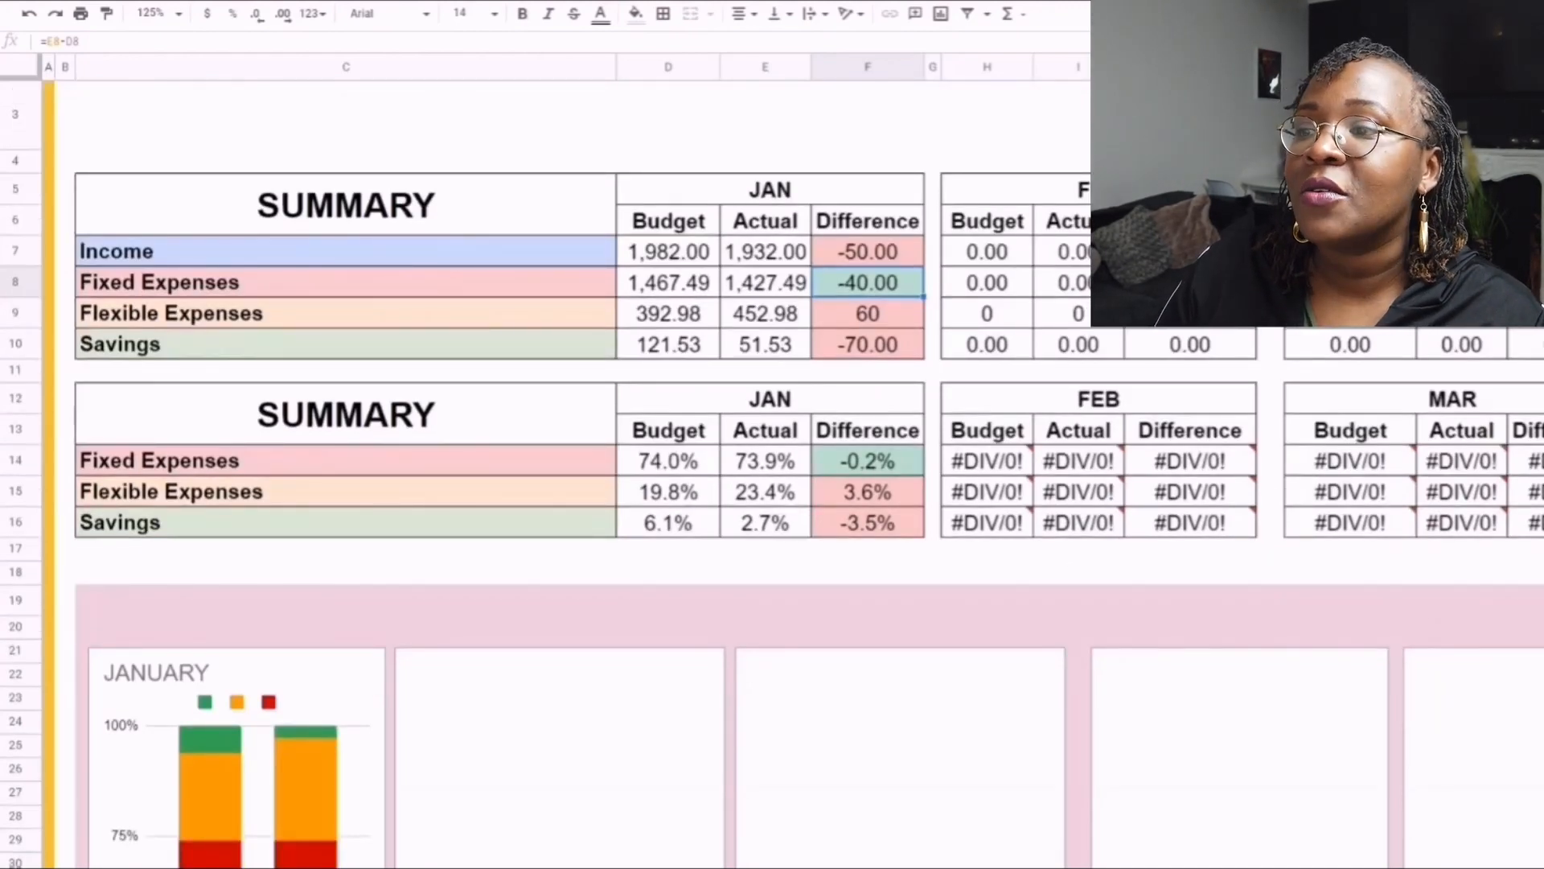
{"action": "scroll", "coordinate": [563, 475], "scroll_direction": "down", "scroll_amount": 1}
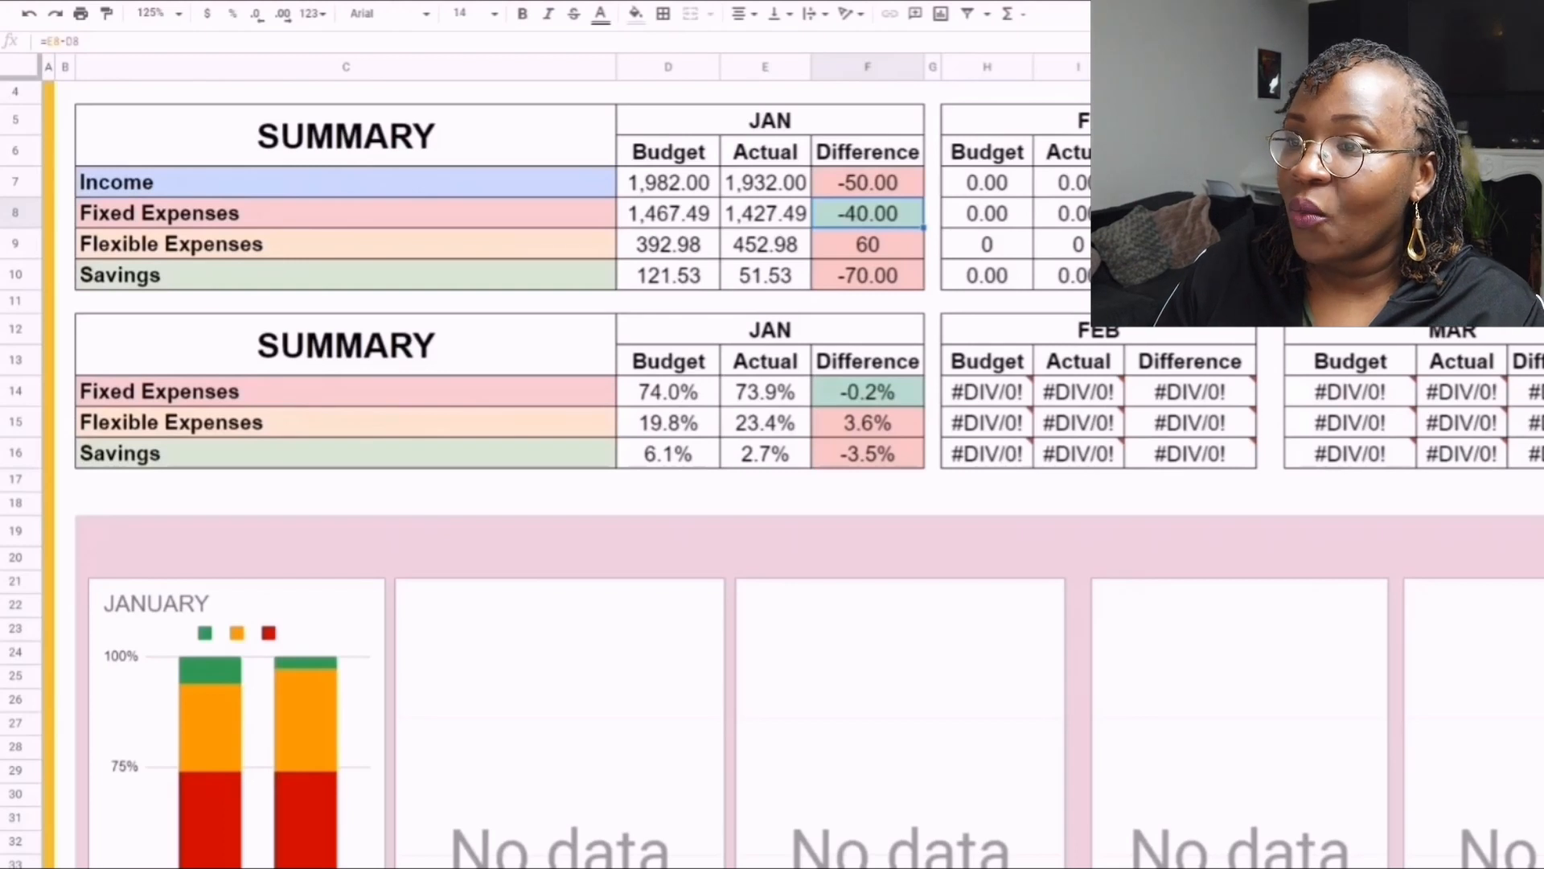
{"action": "left_click", "coordinate": [868, 275]}
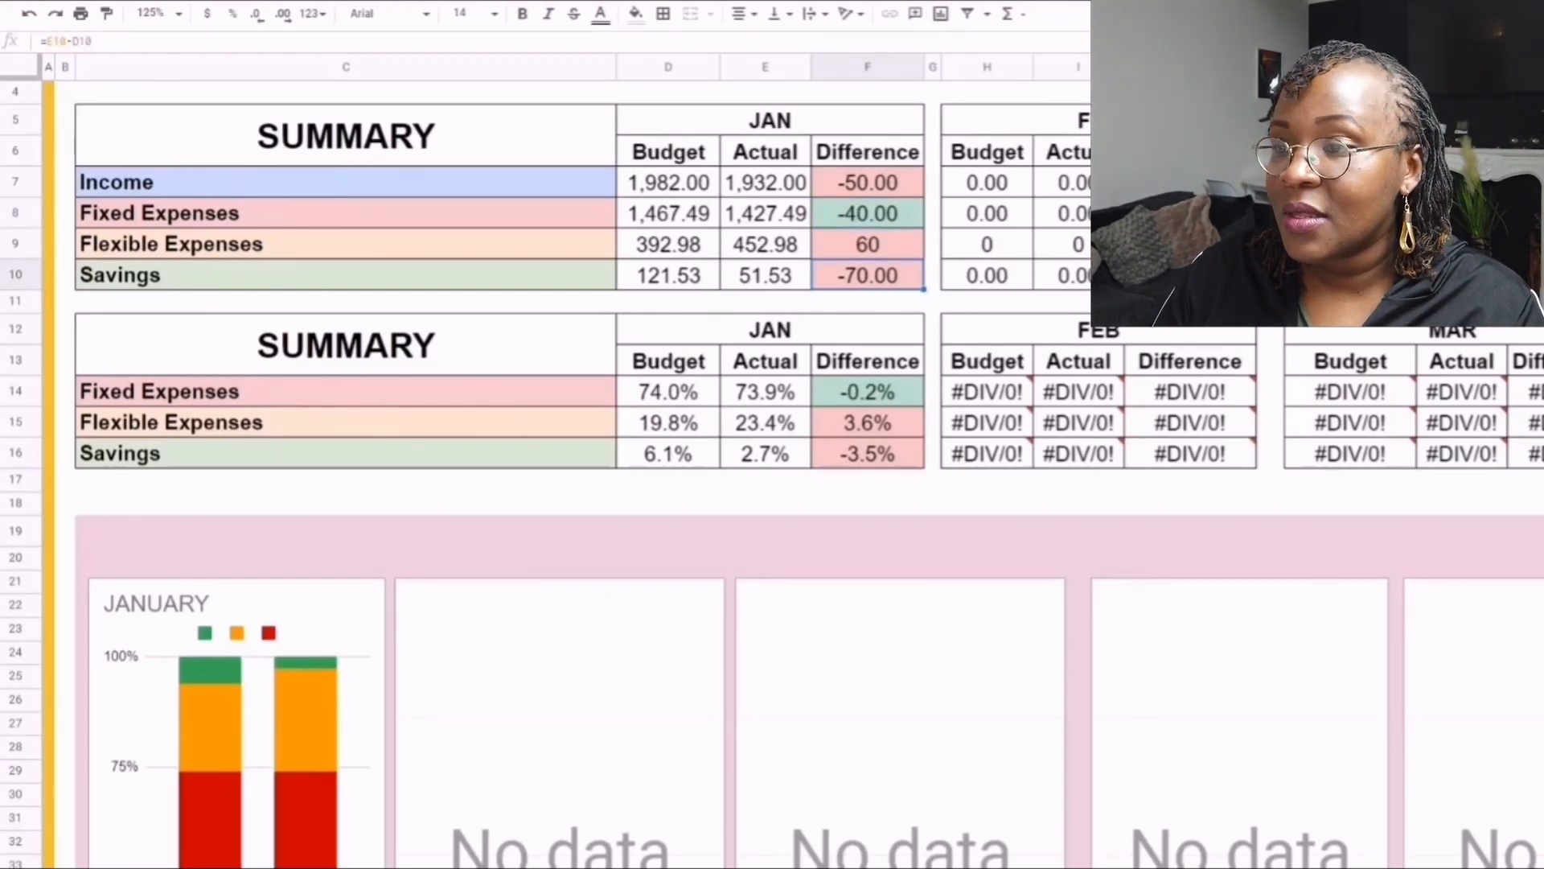
{"action": "scroll", "coordinate": [563, 434], "scroll_direction": "down", "scroll_amount": 2}
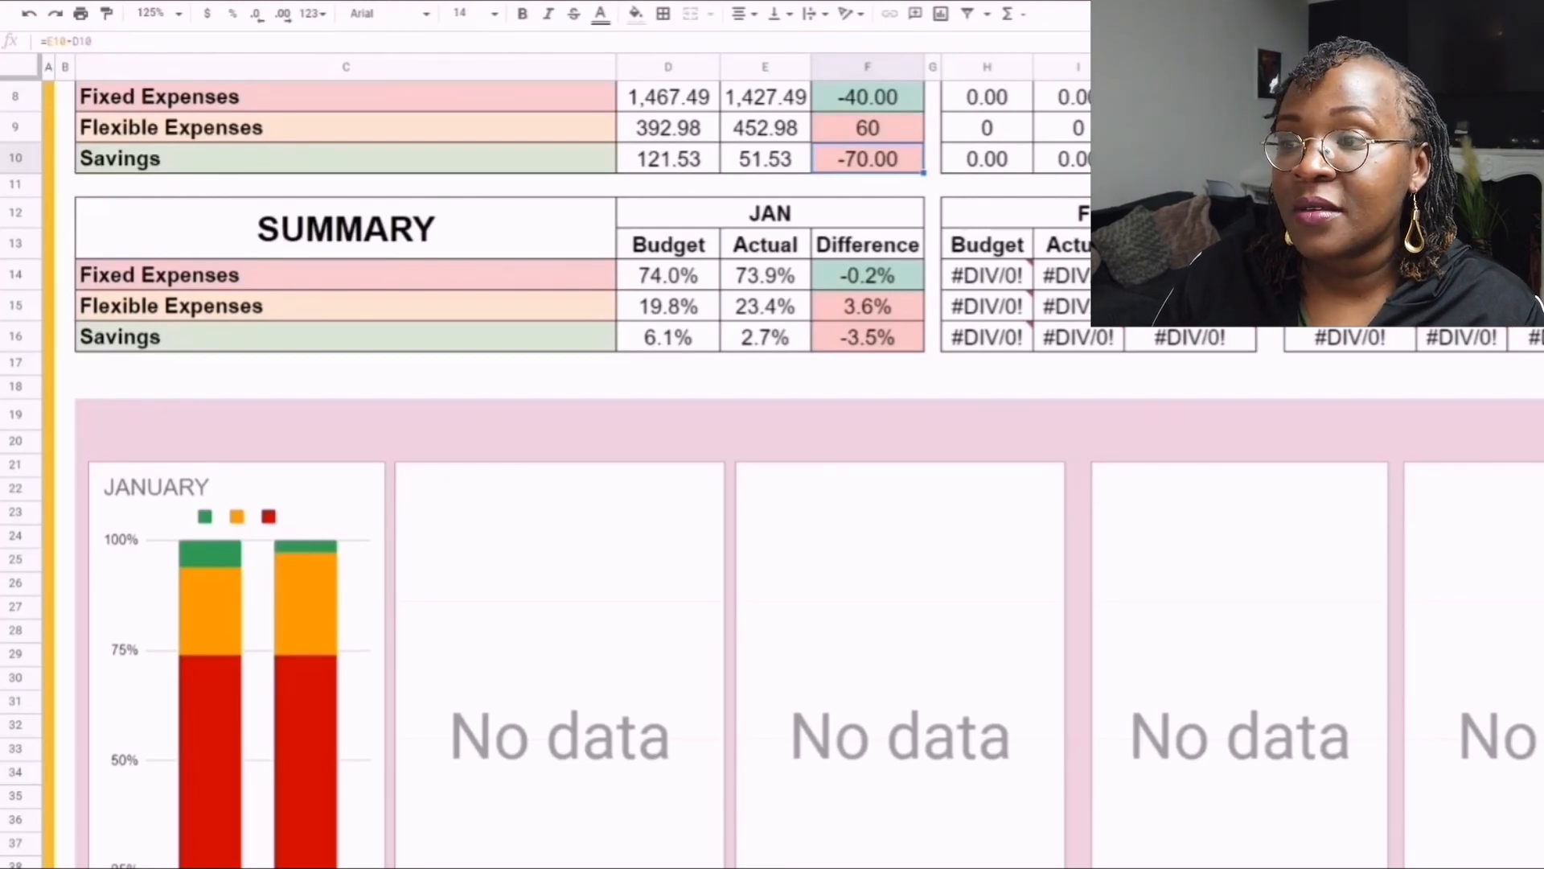
{"action": "left_click", "coordinate": [867, 306]}
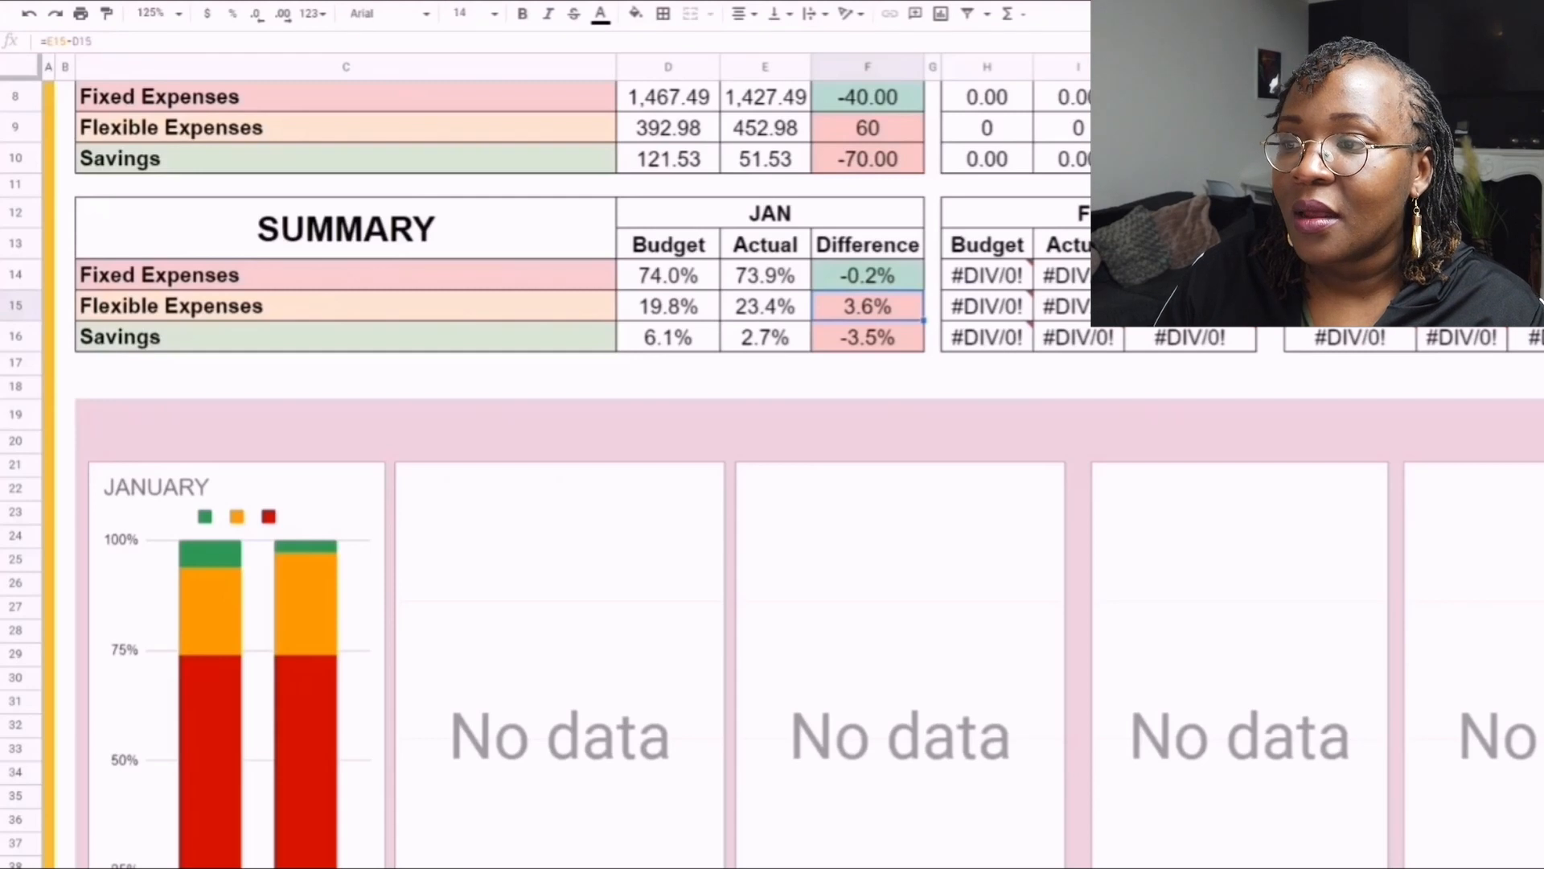
{"action": "left_click", "coordinate": [668, 337]}
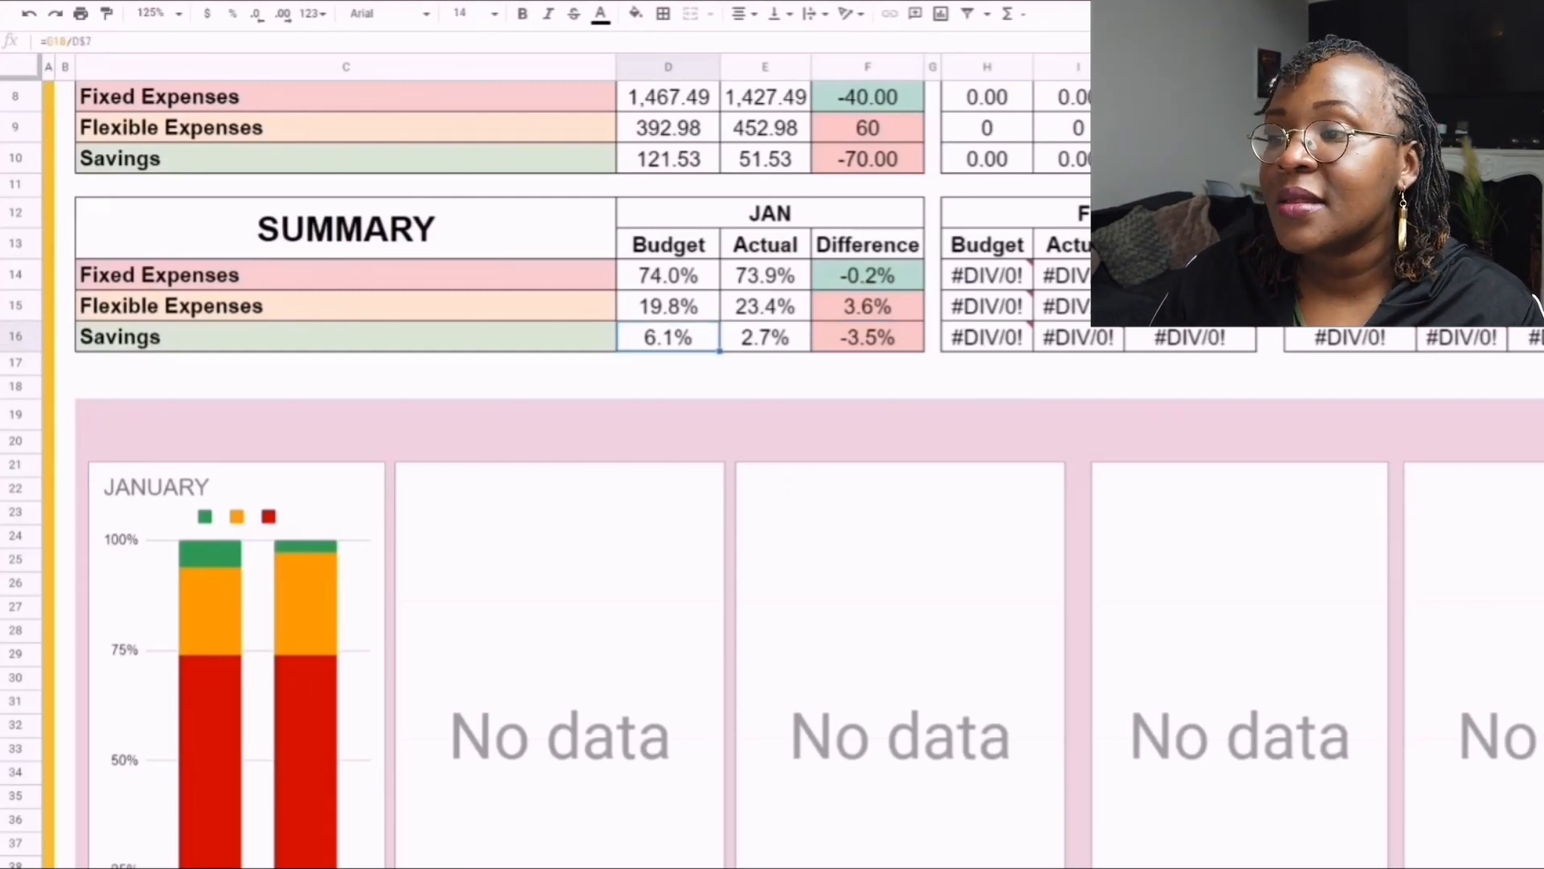
{"action": "left_click", "coordinate": [867, 337]}
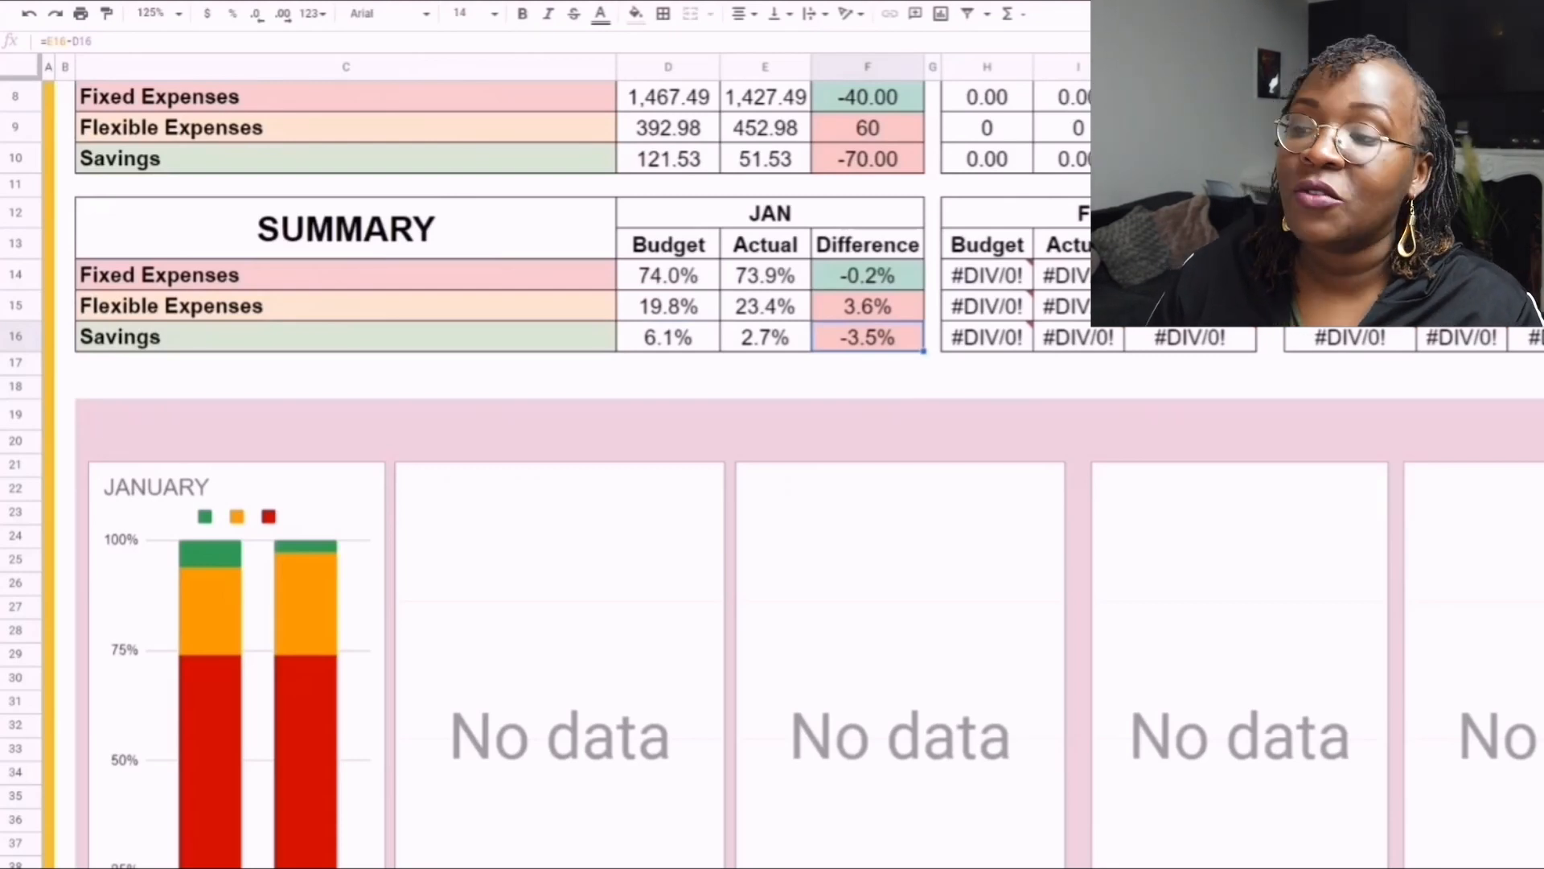
{"action": "left_click", "coordinate": [345, 305]}
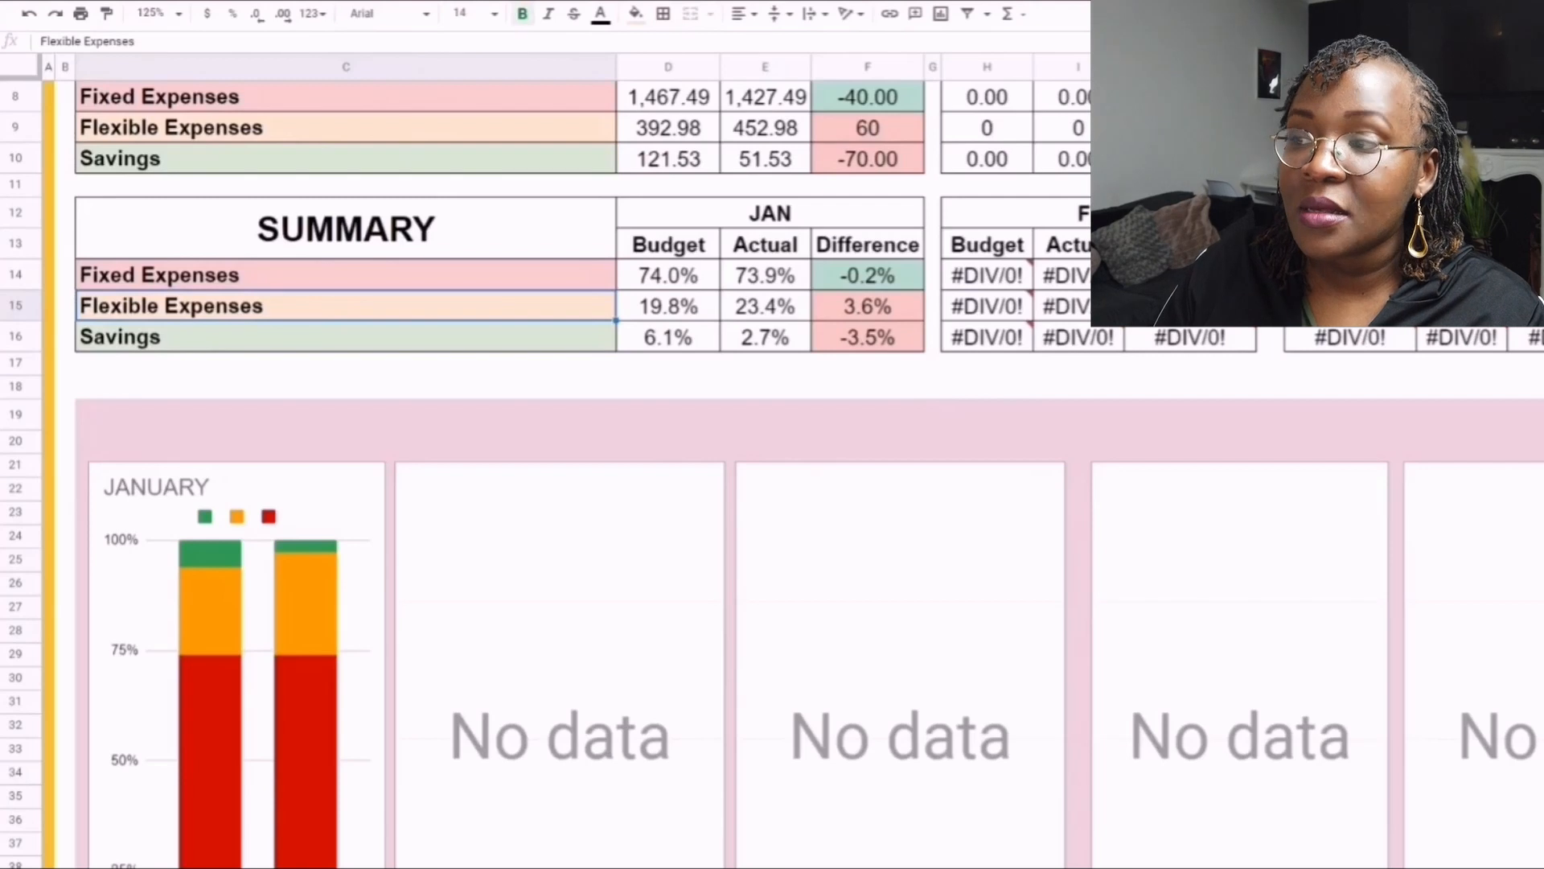
{"action": "scroll", "coordinate": [563, 402], "scroll_direction": "up", "scroll_amount": 1}
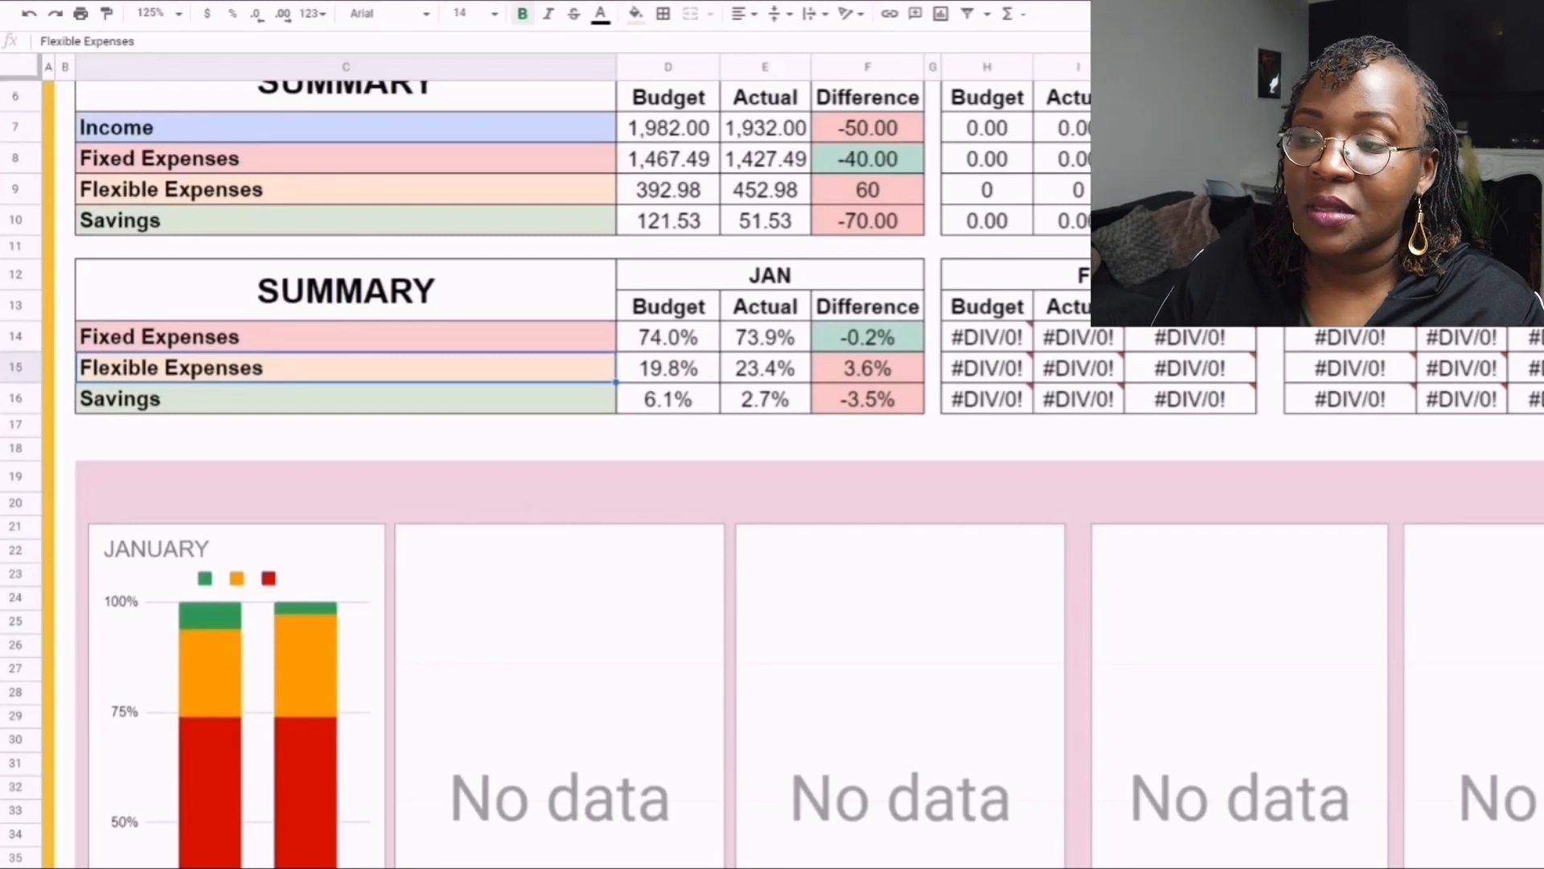
- Set the sheet's zoom to 100% to view the Summary tables together with the January chart
{"action": "left_click", "coordinate": [158, 14]}
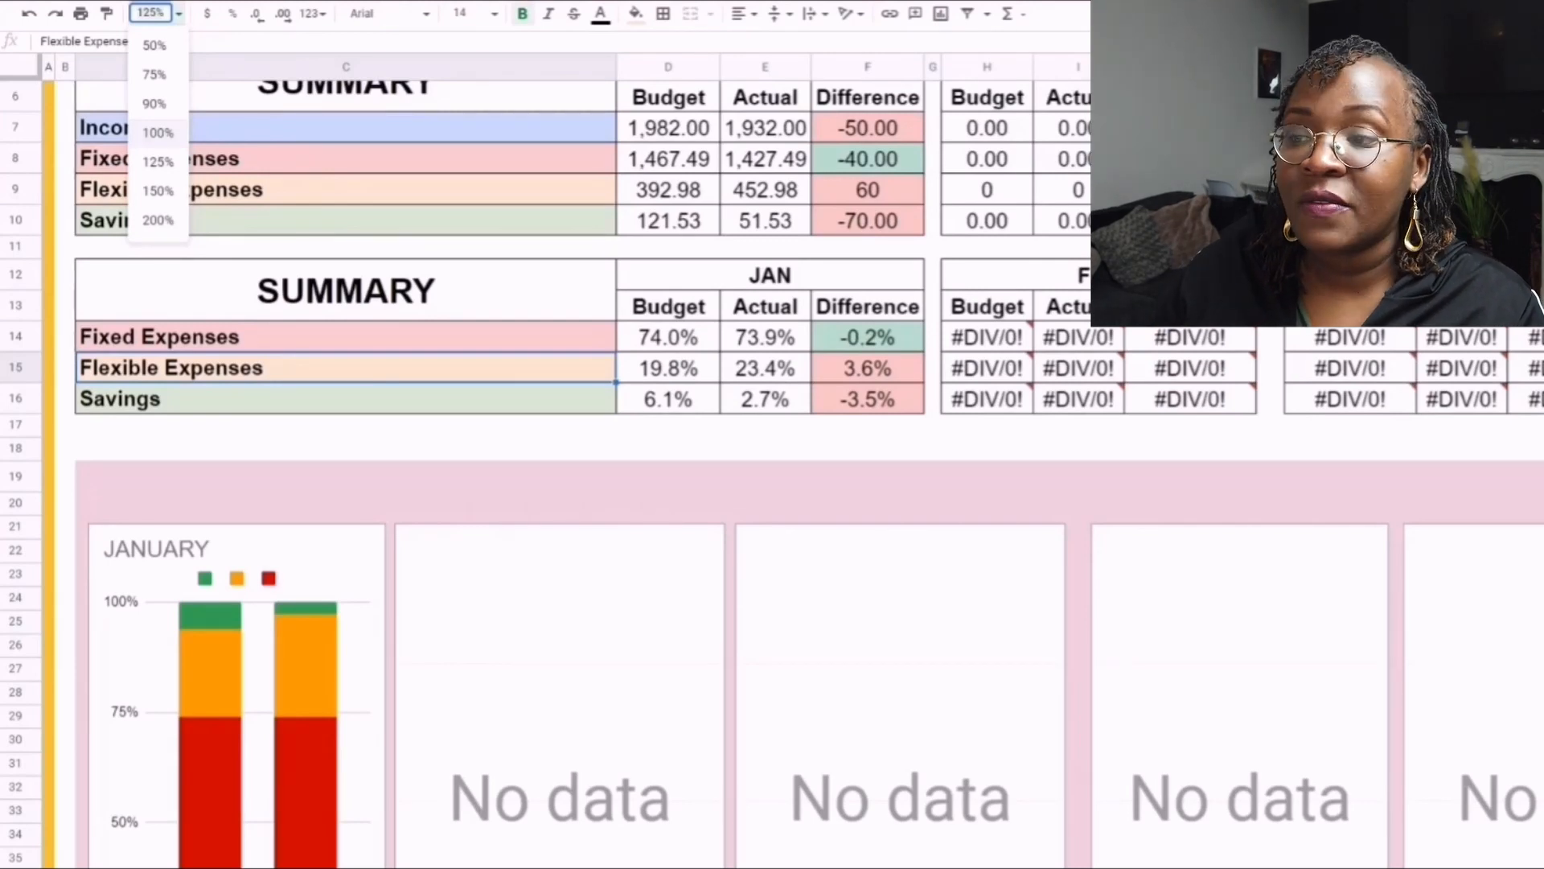
{"action": "left_click", "coordinate": [158, 131]}
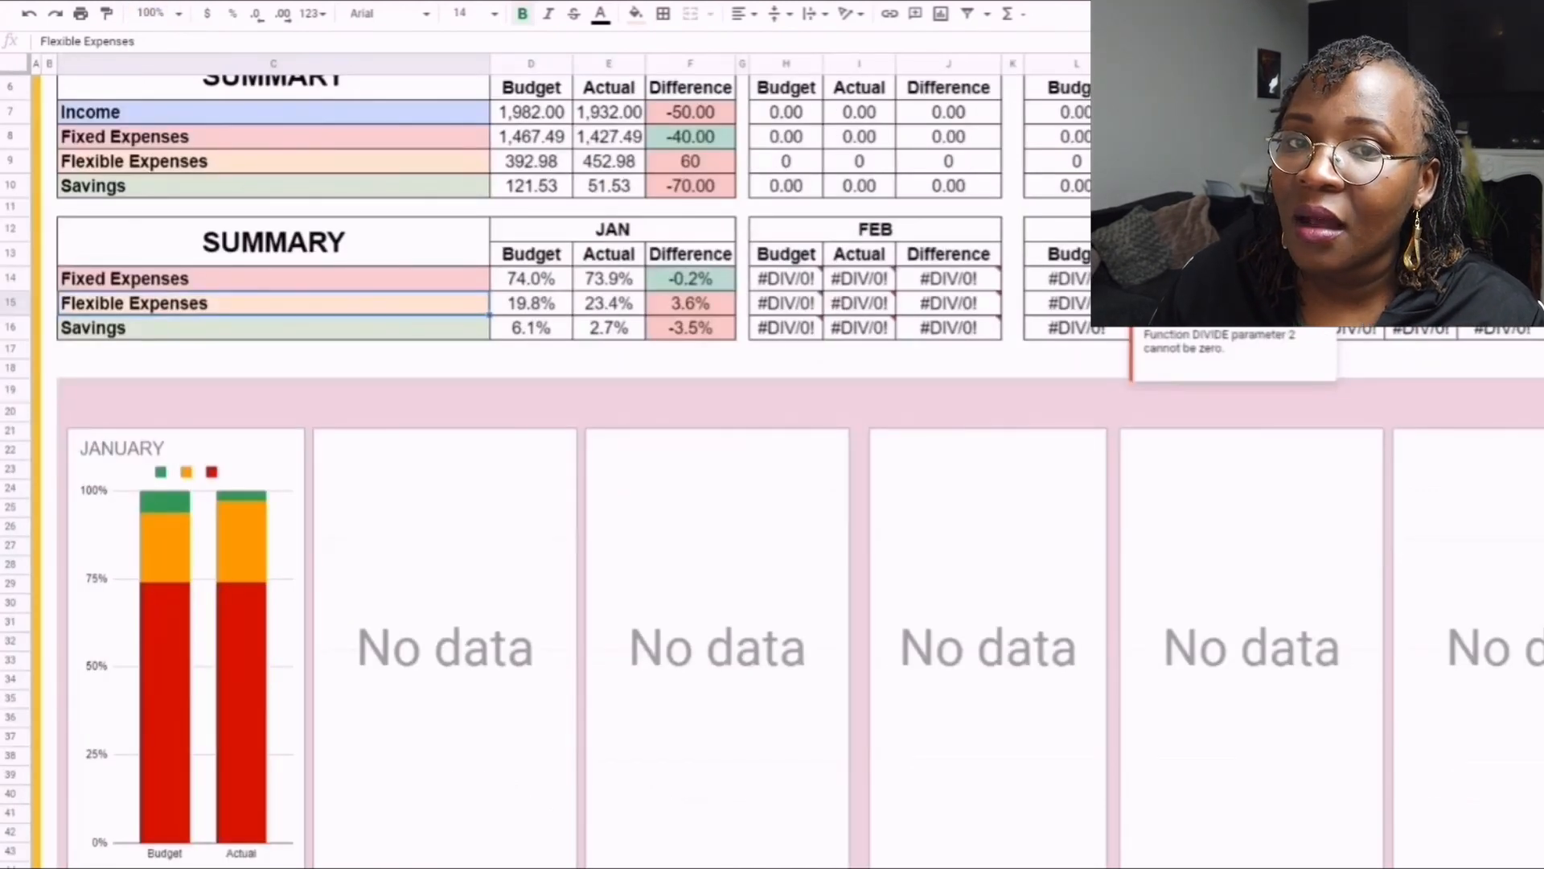
{"action": "scroll", "coordinate": [563, 467], "scroll_direction": "up", "scroll_amount": 1}
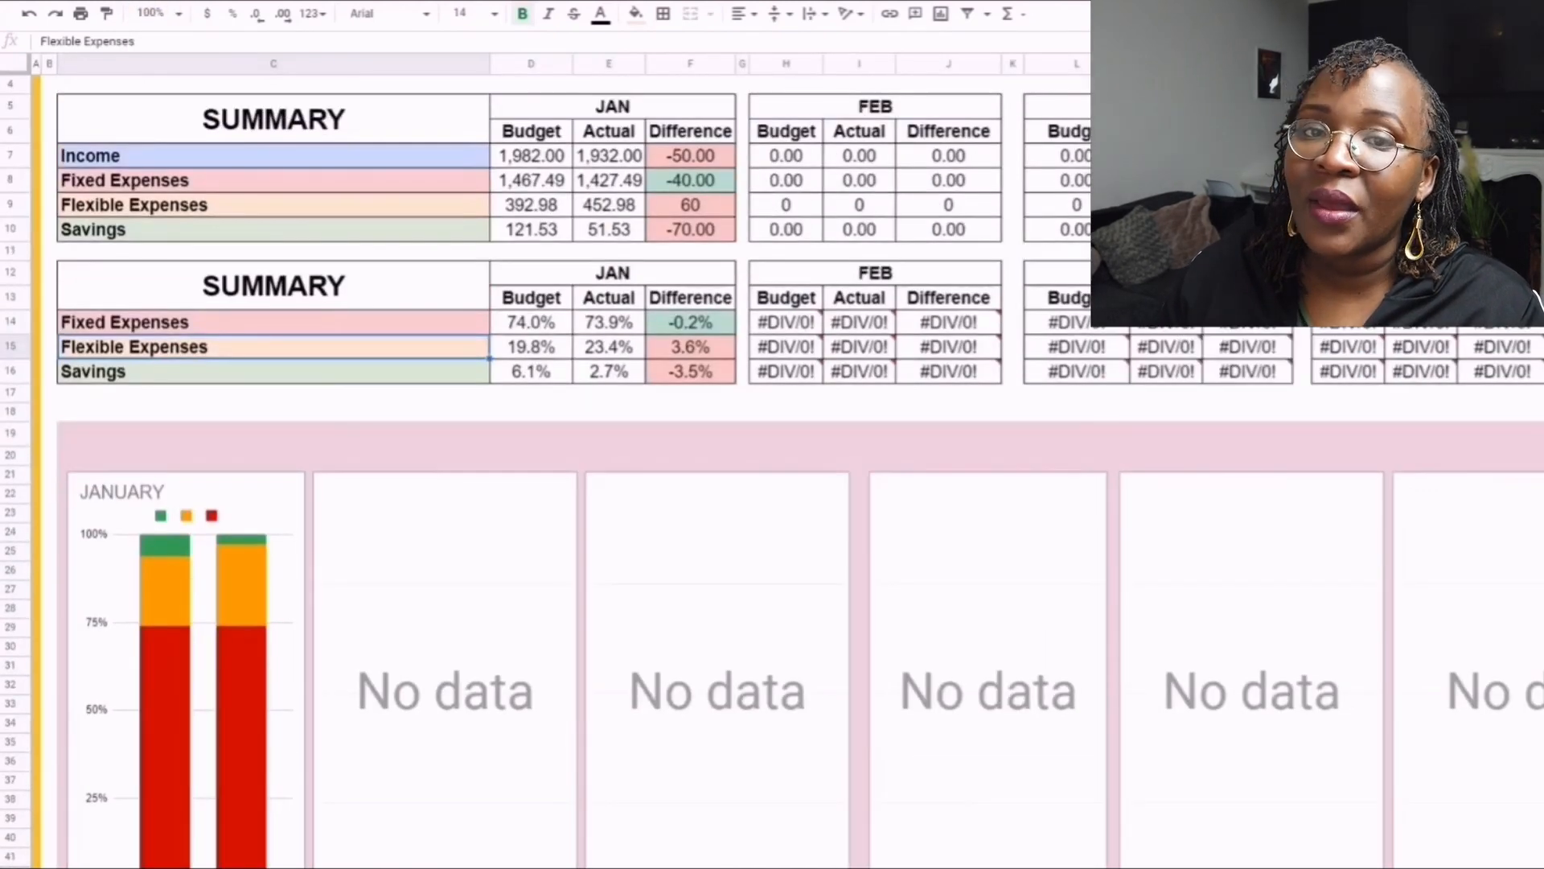
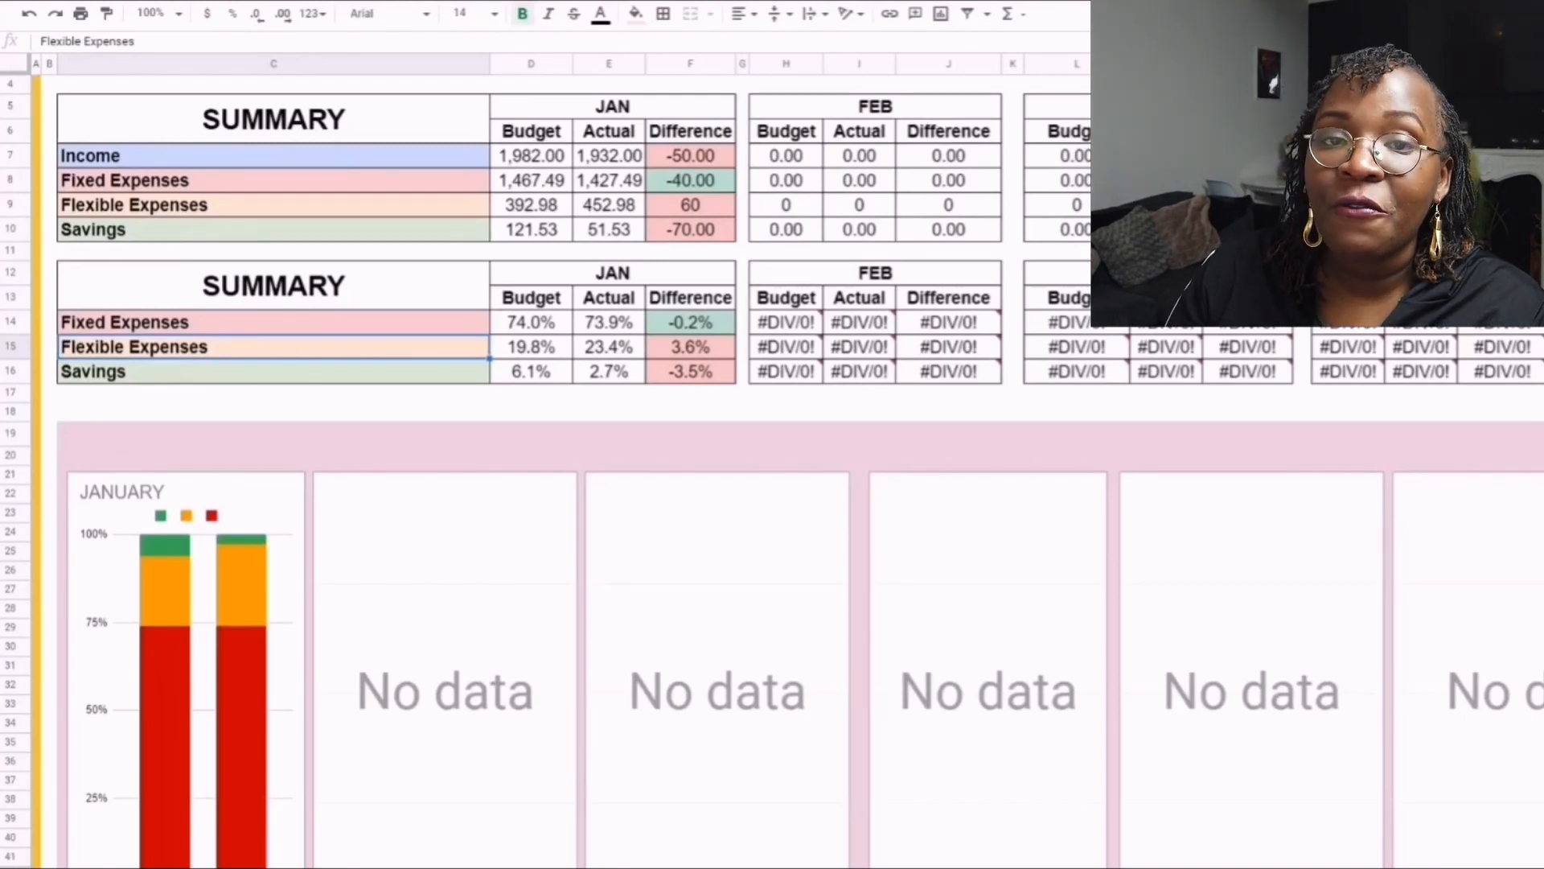
- Set the sheet's zoom to 50% and select the January Difference cell for Fuel - Petrol Diesel in the Transport table
{"action": "left_click", "coordinate": [177, 13]}
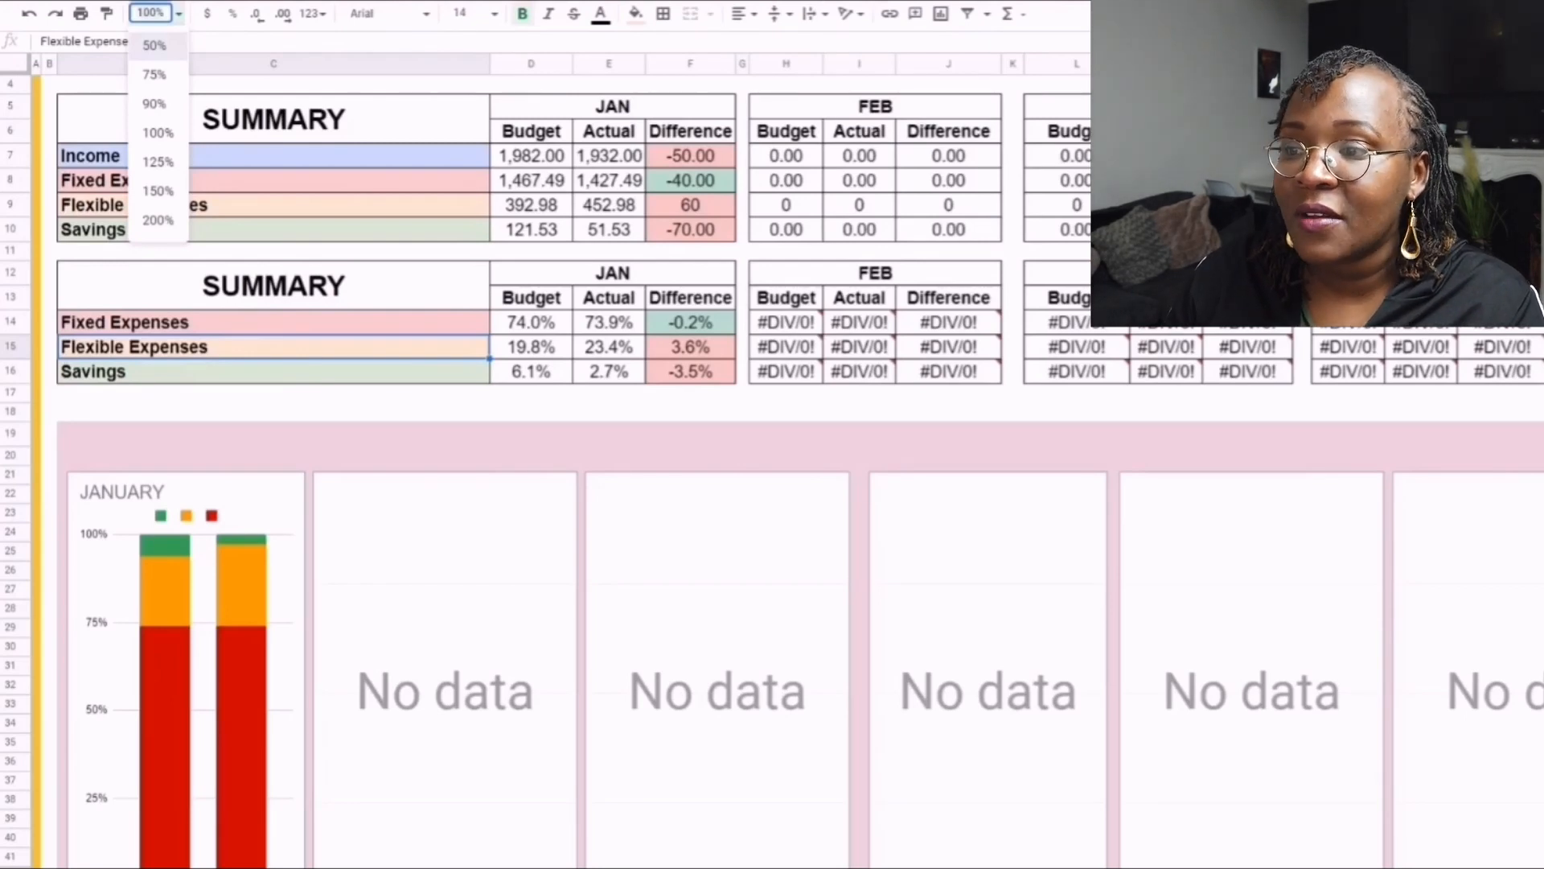
{"action": "left_click", "coordinate": [155, 45]}
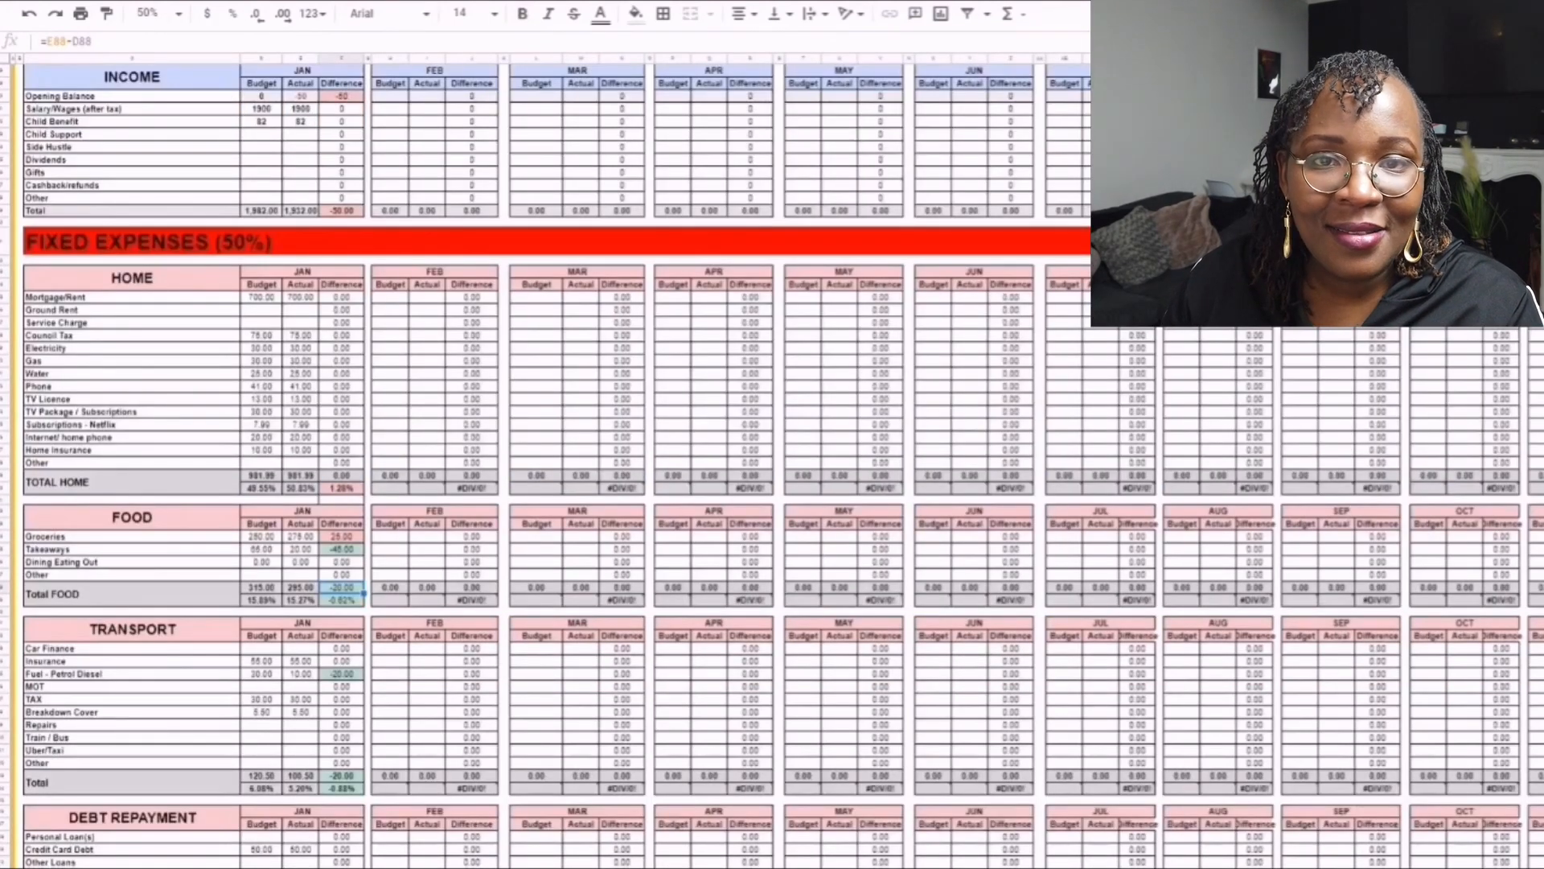
{"action": "scroll", "coordinate": [342, 549], "scroll_direction": "down", "scroll_amount": 1}
{"action": "left_click", "coordinate": [342, 511]}
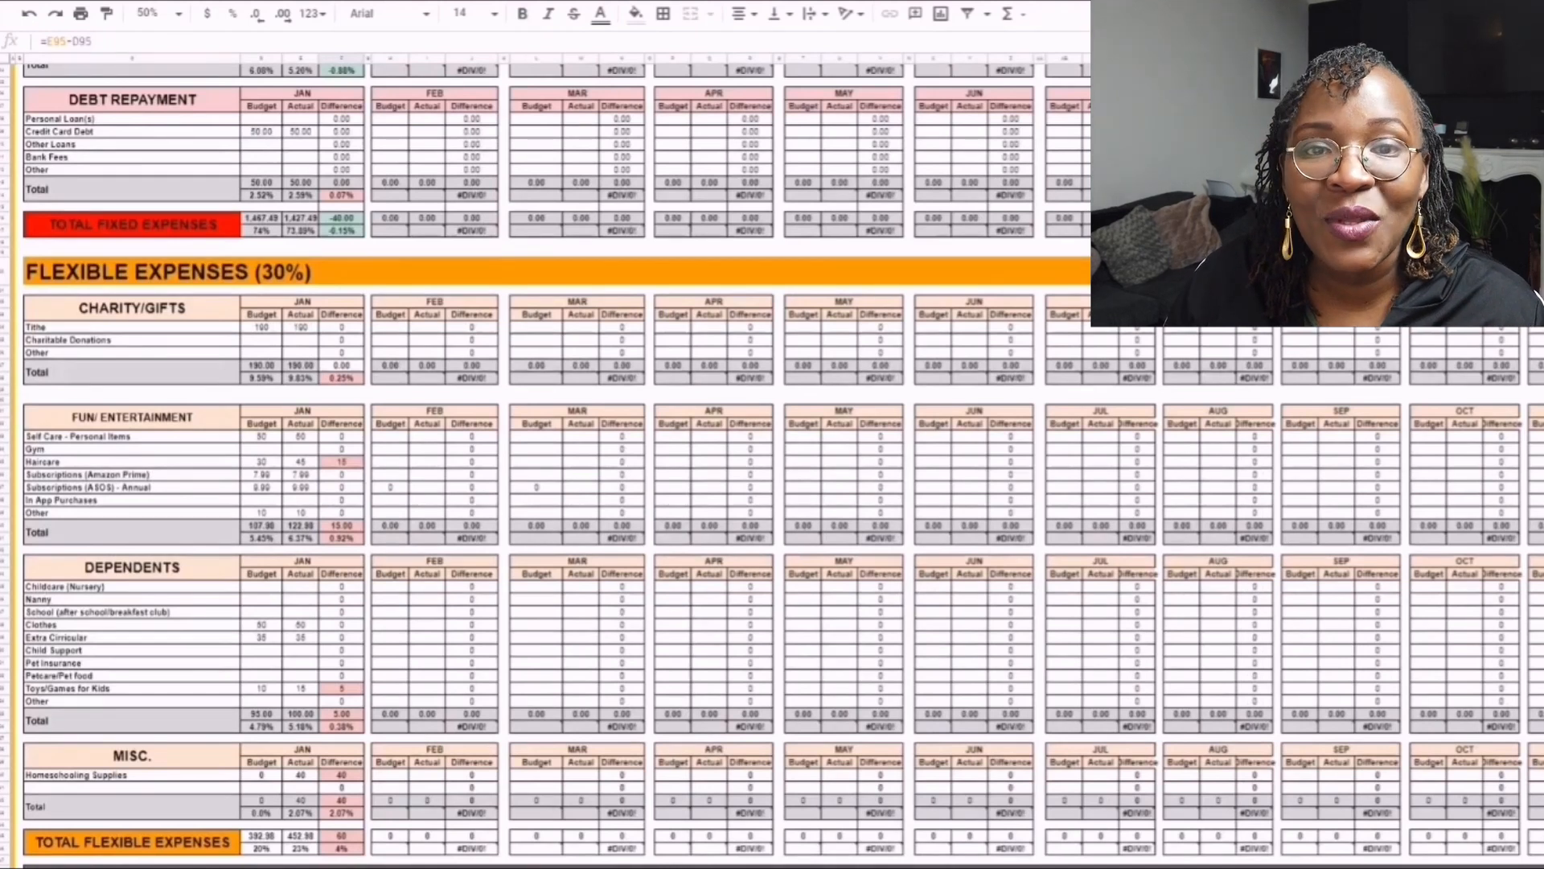
- Review the January differences across the income, fixed, flexible and remaining funds tables, ending at the Summary tables and January chart
{"action": "scroll", "coordinate": [547, 451], "scroll_direction": "down", "scroll_amount": 2}
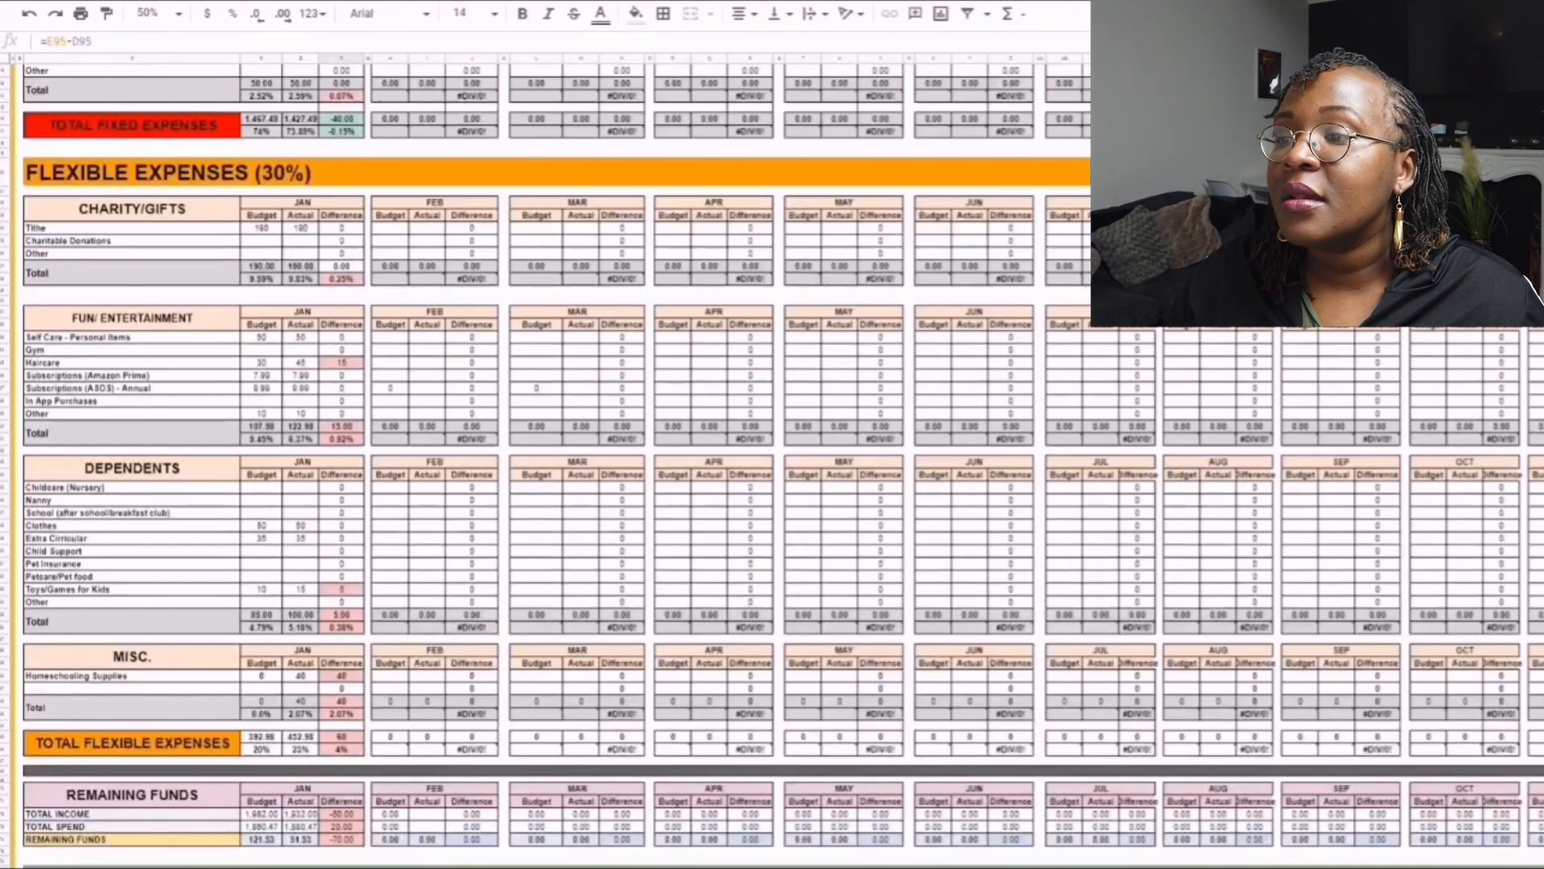
{"action": "scroll", "coordinate": [546, 450], "scroll_direction": "down", "scroll_amount": 2}
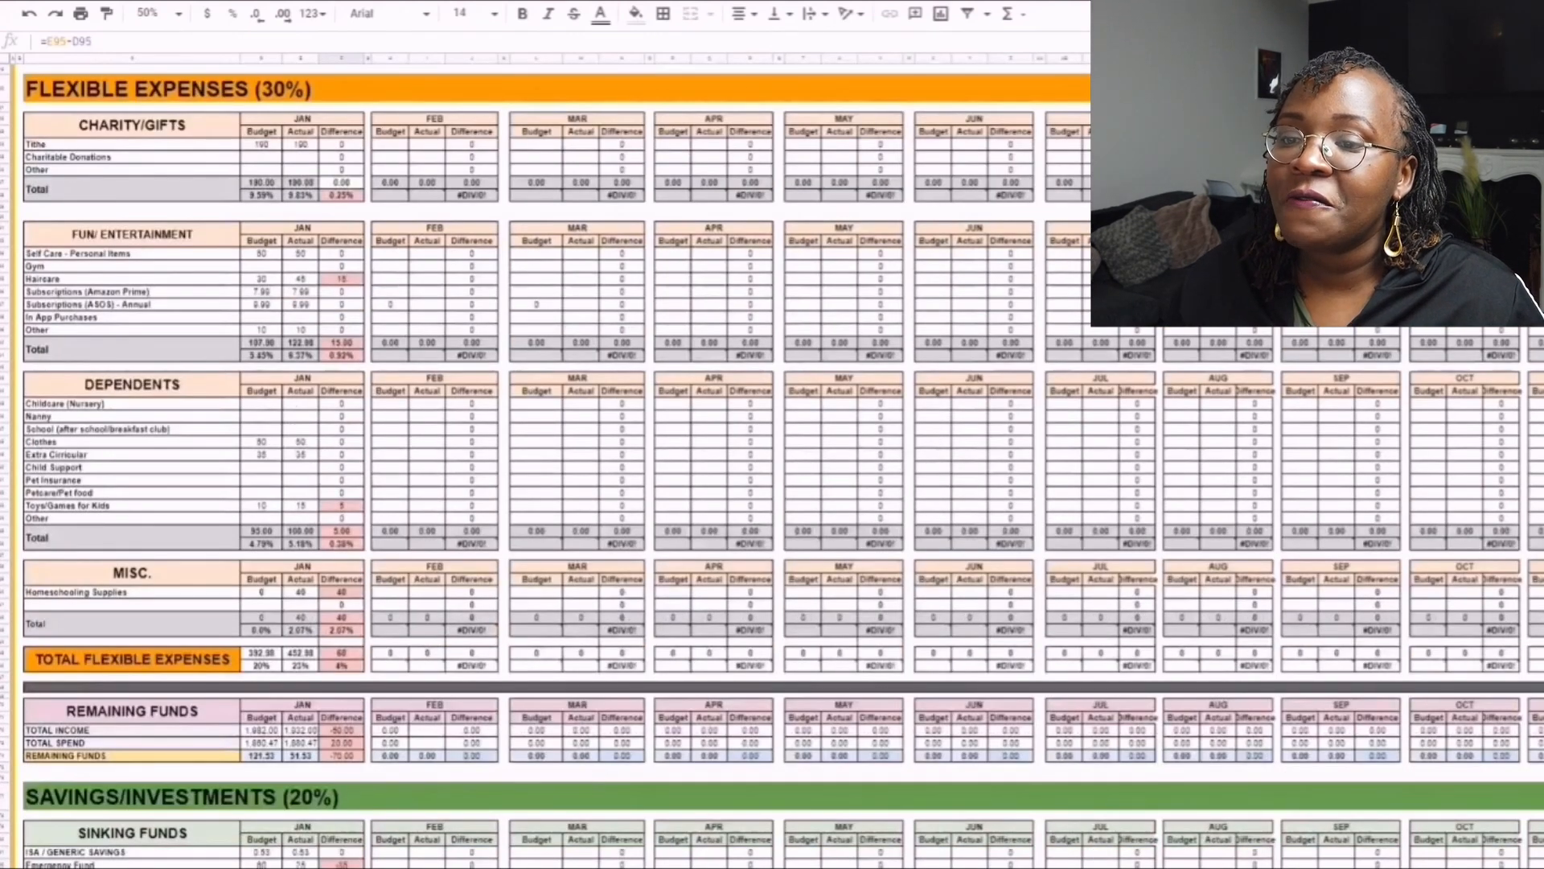
{"action": "scroll", "coordinate": [547, 450], "scroll_direction": "up", "scroll_amount": 20}
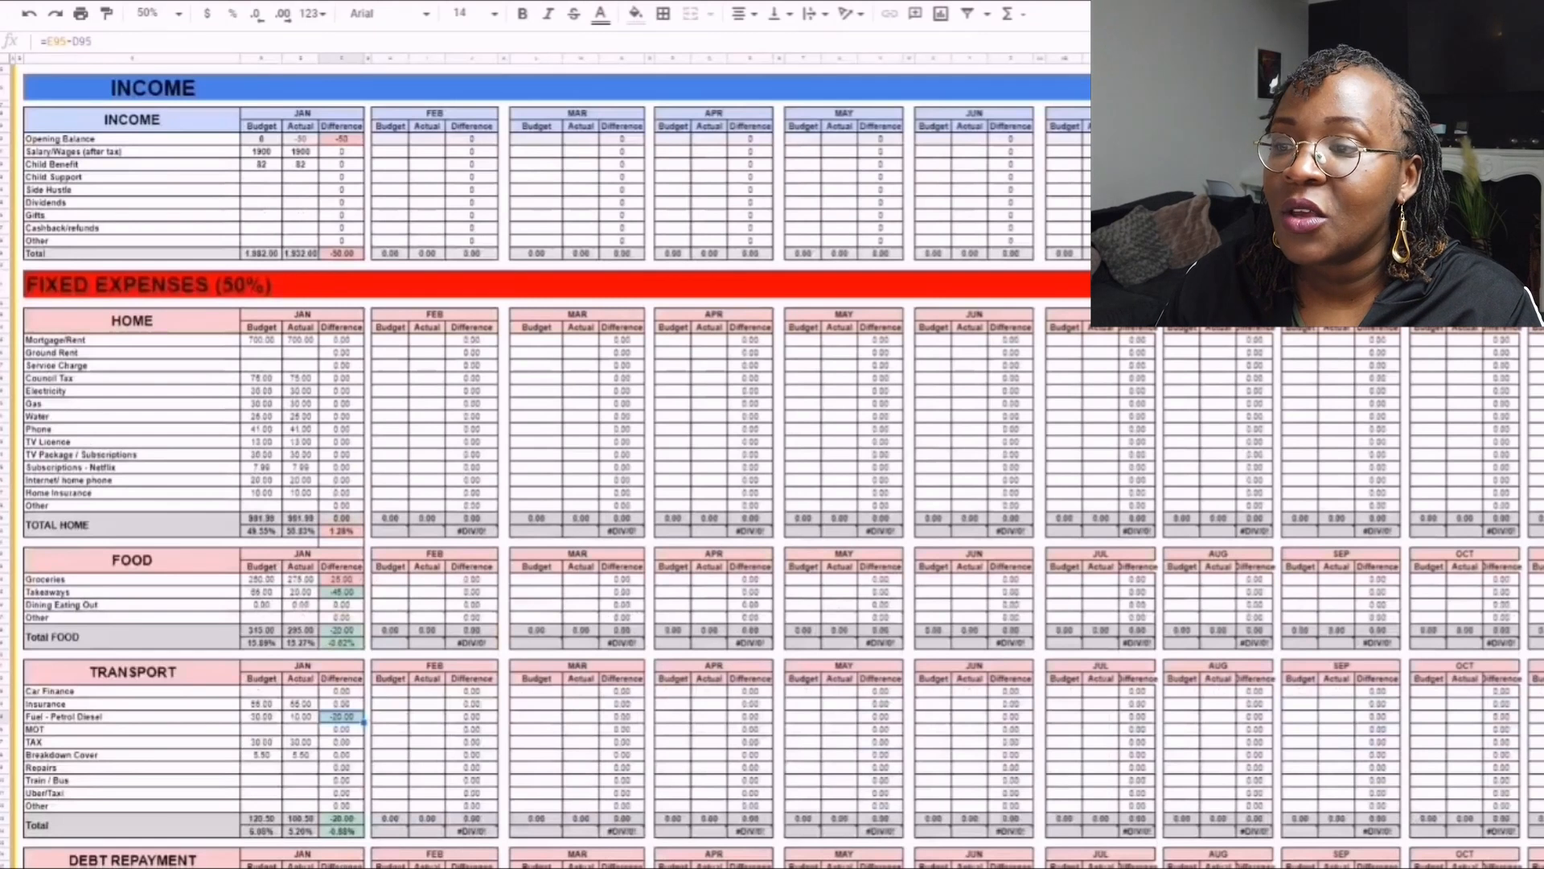
{"action": "scroll", "coordinate": [547, 450], "scroll_direction": "down", "scroll_amount": 3}
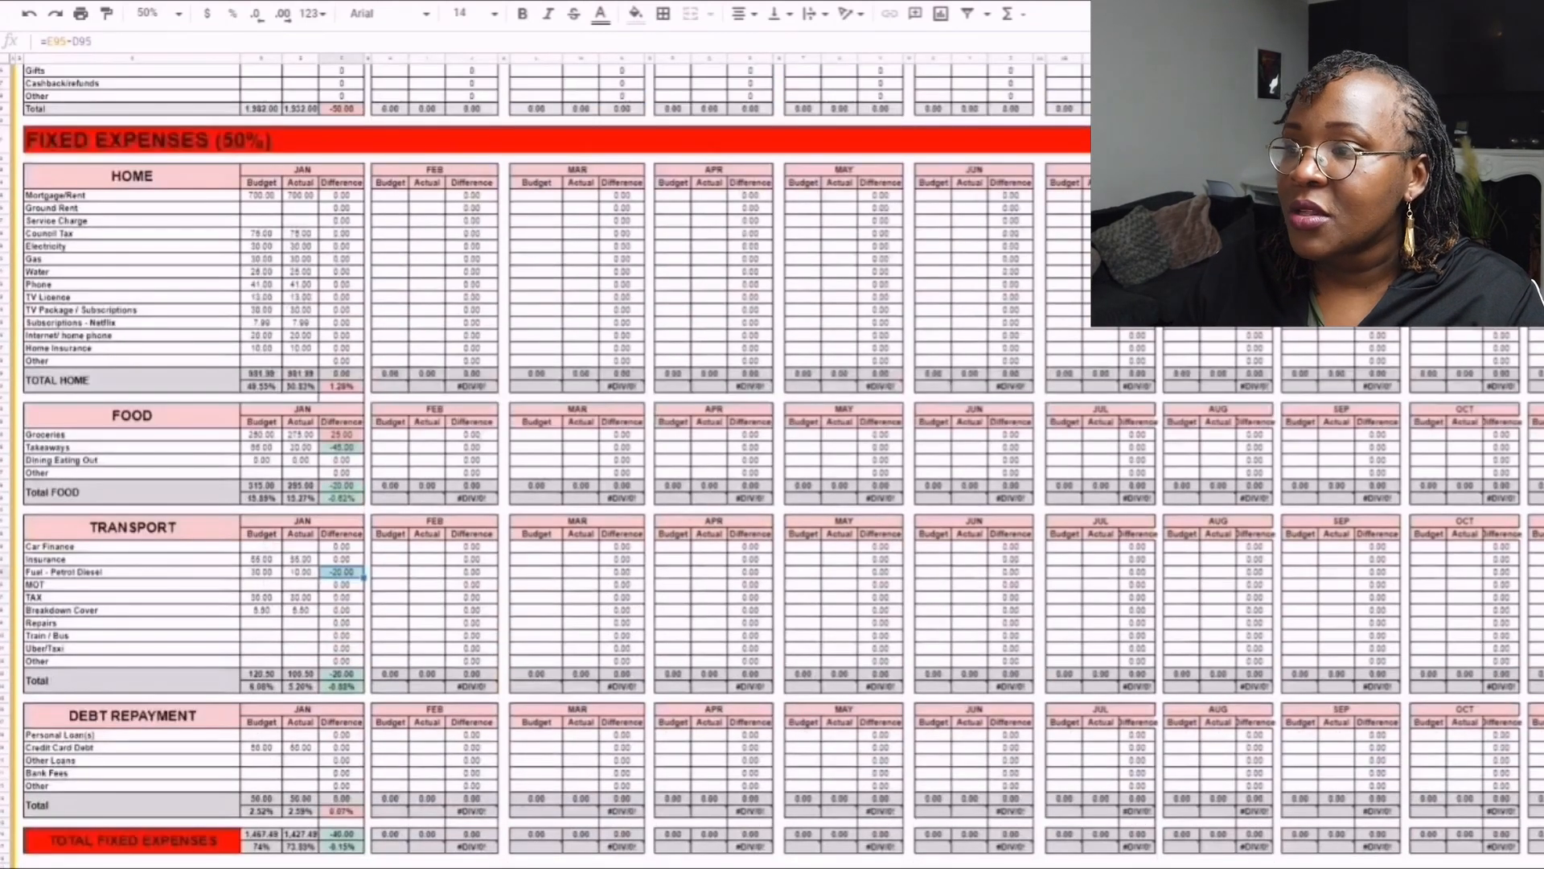
{"action": "scroll", "coordinate": [547, 450], "scroll_direction": "down", "scroll_amount": 1}
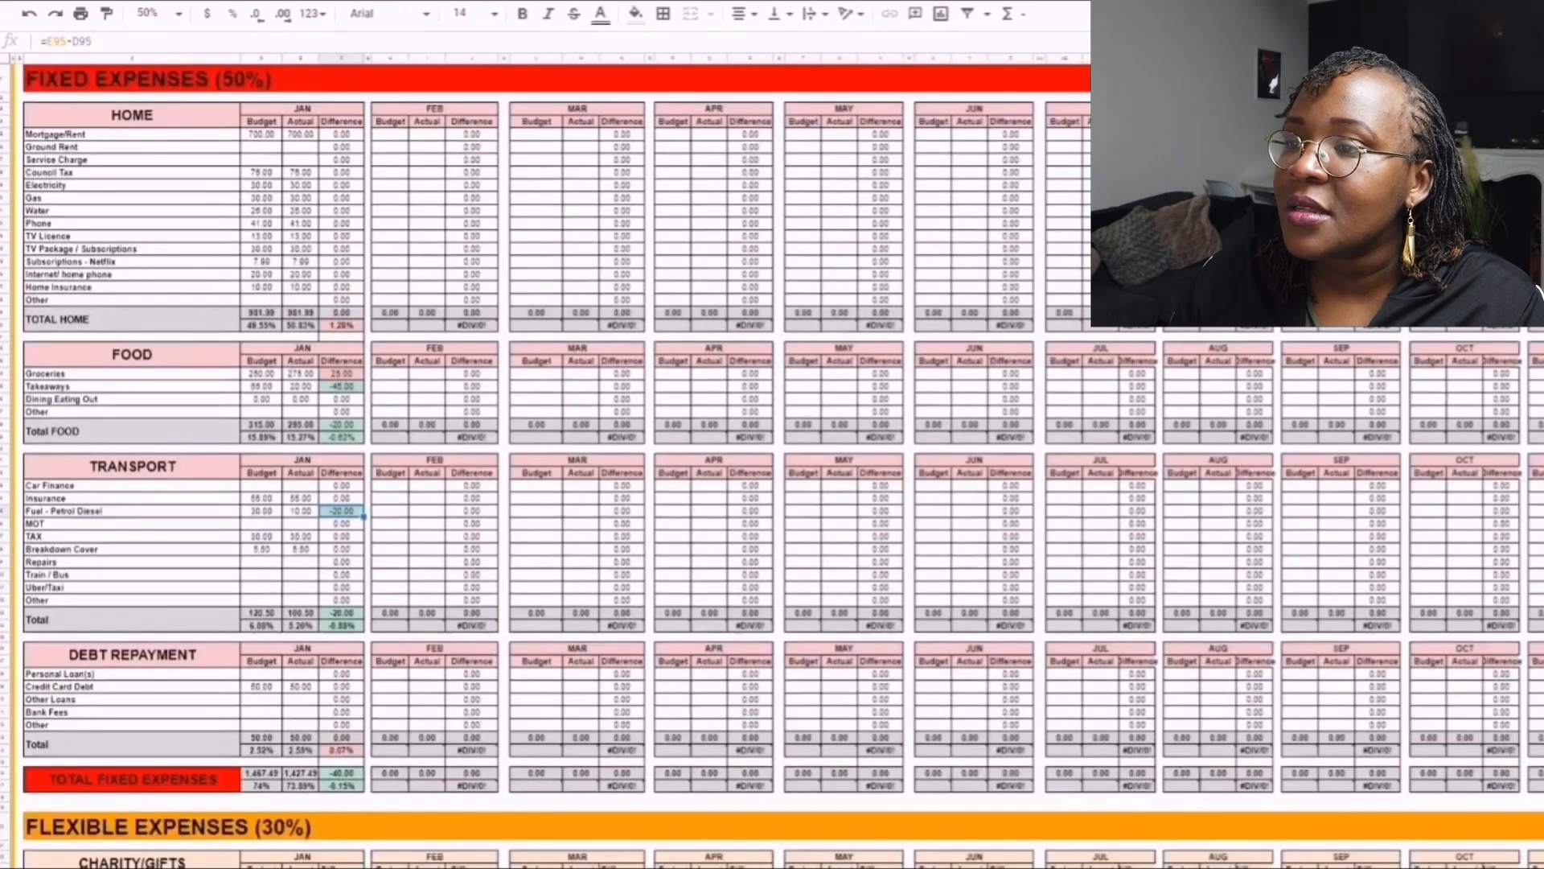
{"action": "scroll", "coordinate": [546, 450], "scroll_direction": "up", "scroll_amount": 7}
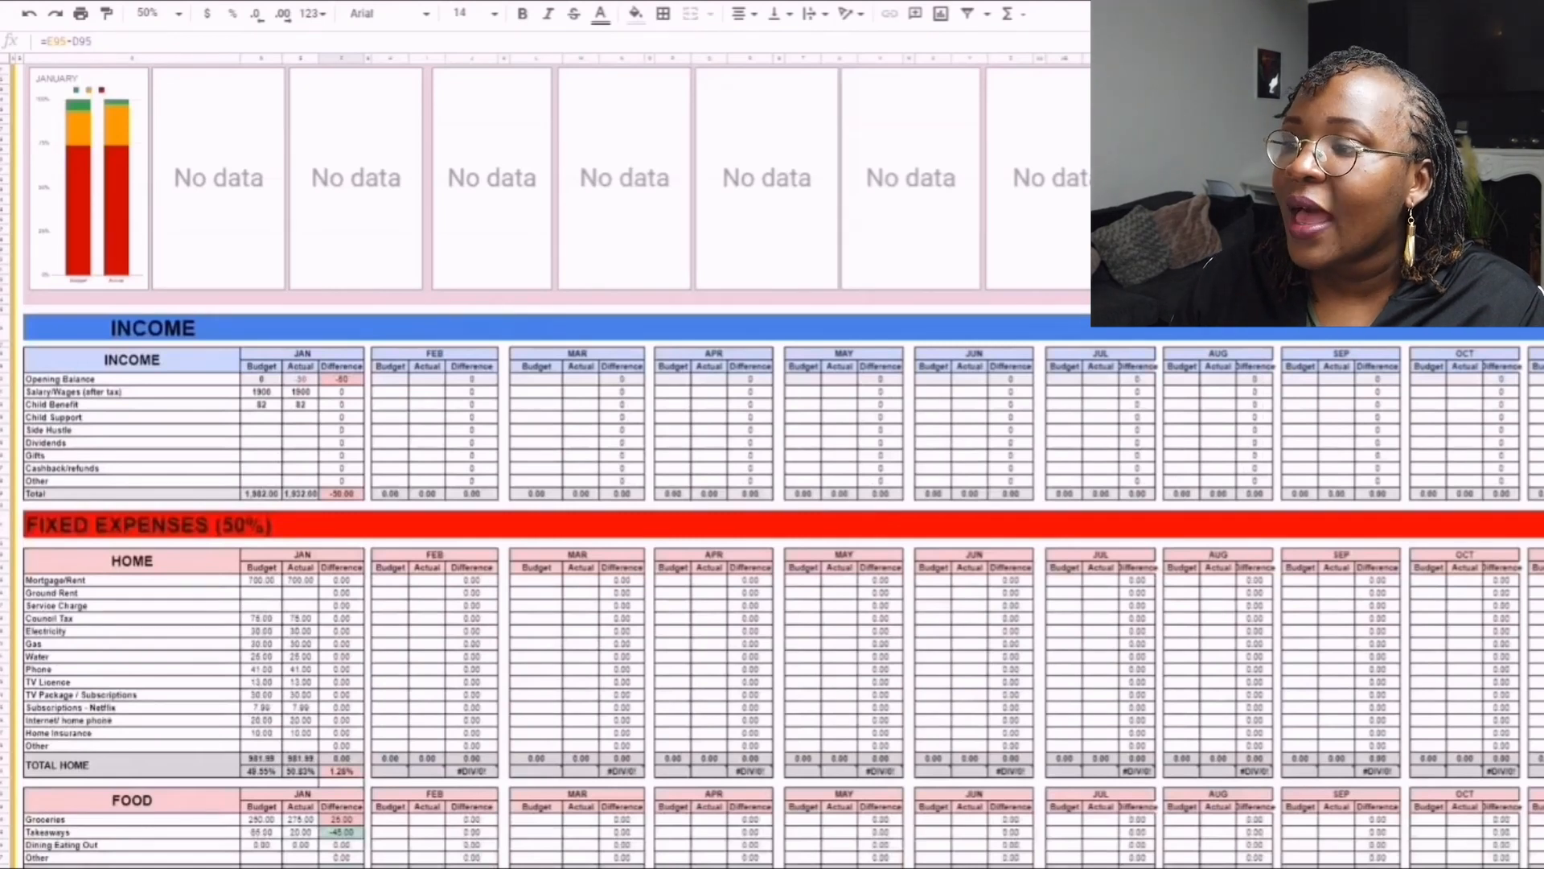
{"action": "scroll", "coordinate": [547, 450], "scroll_direction": "up", "scroll_amount": 4}
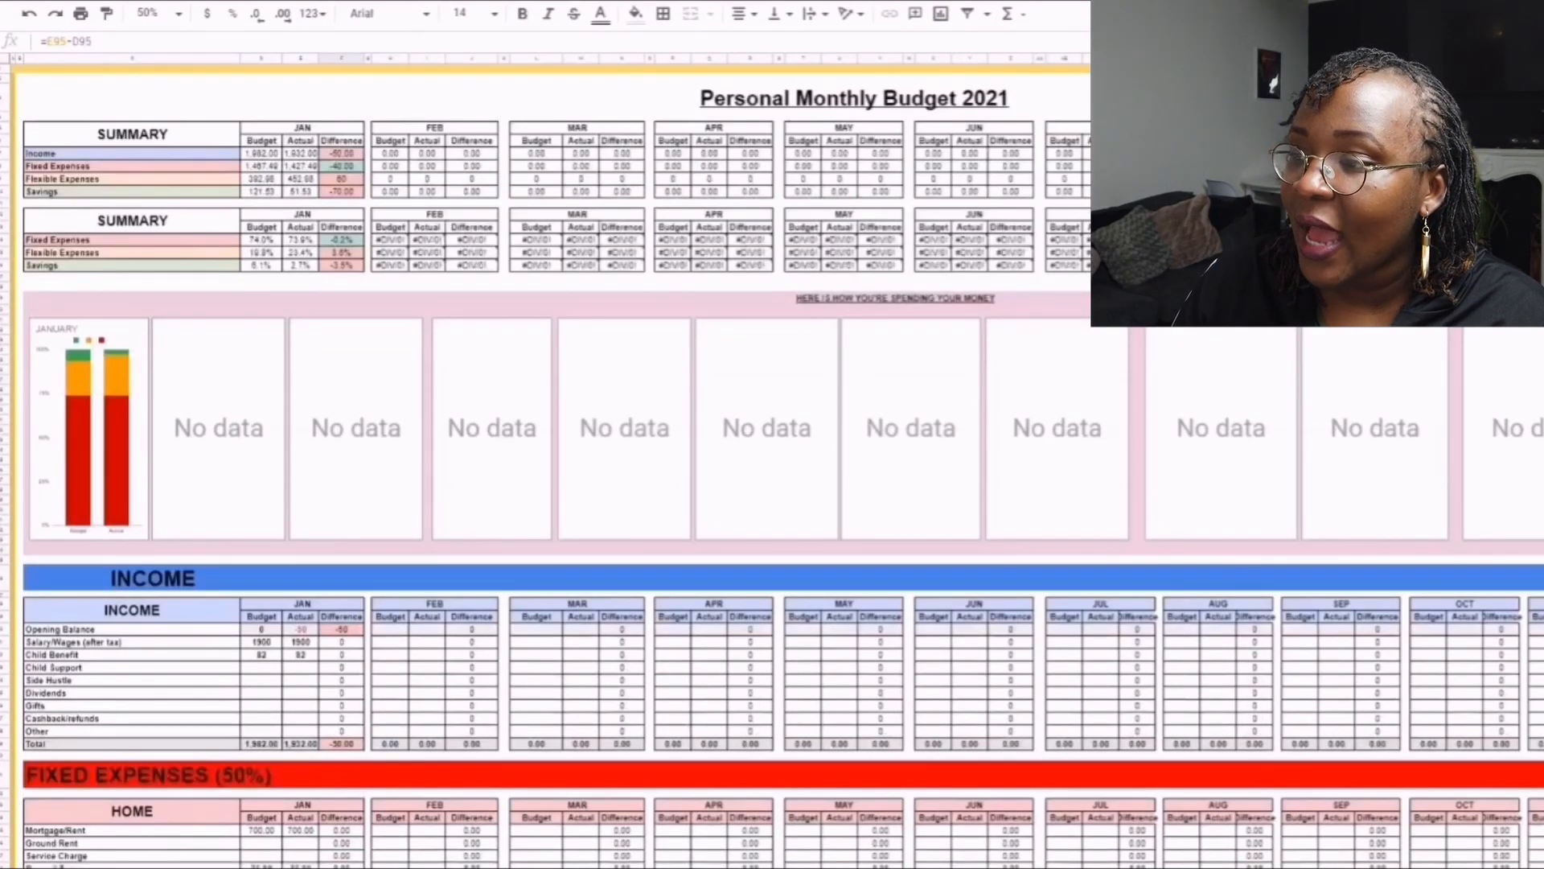